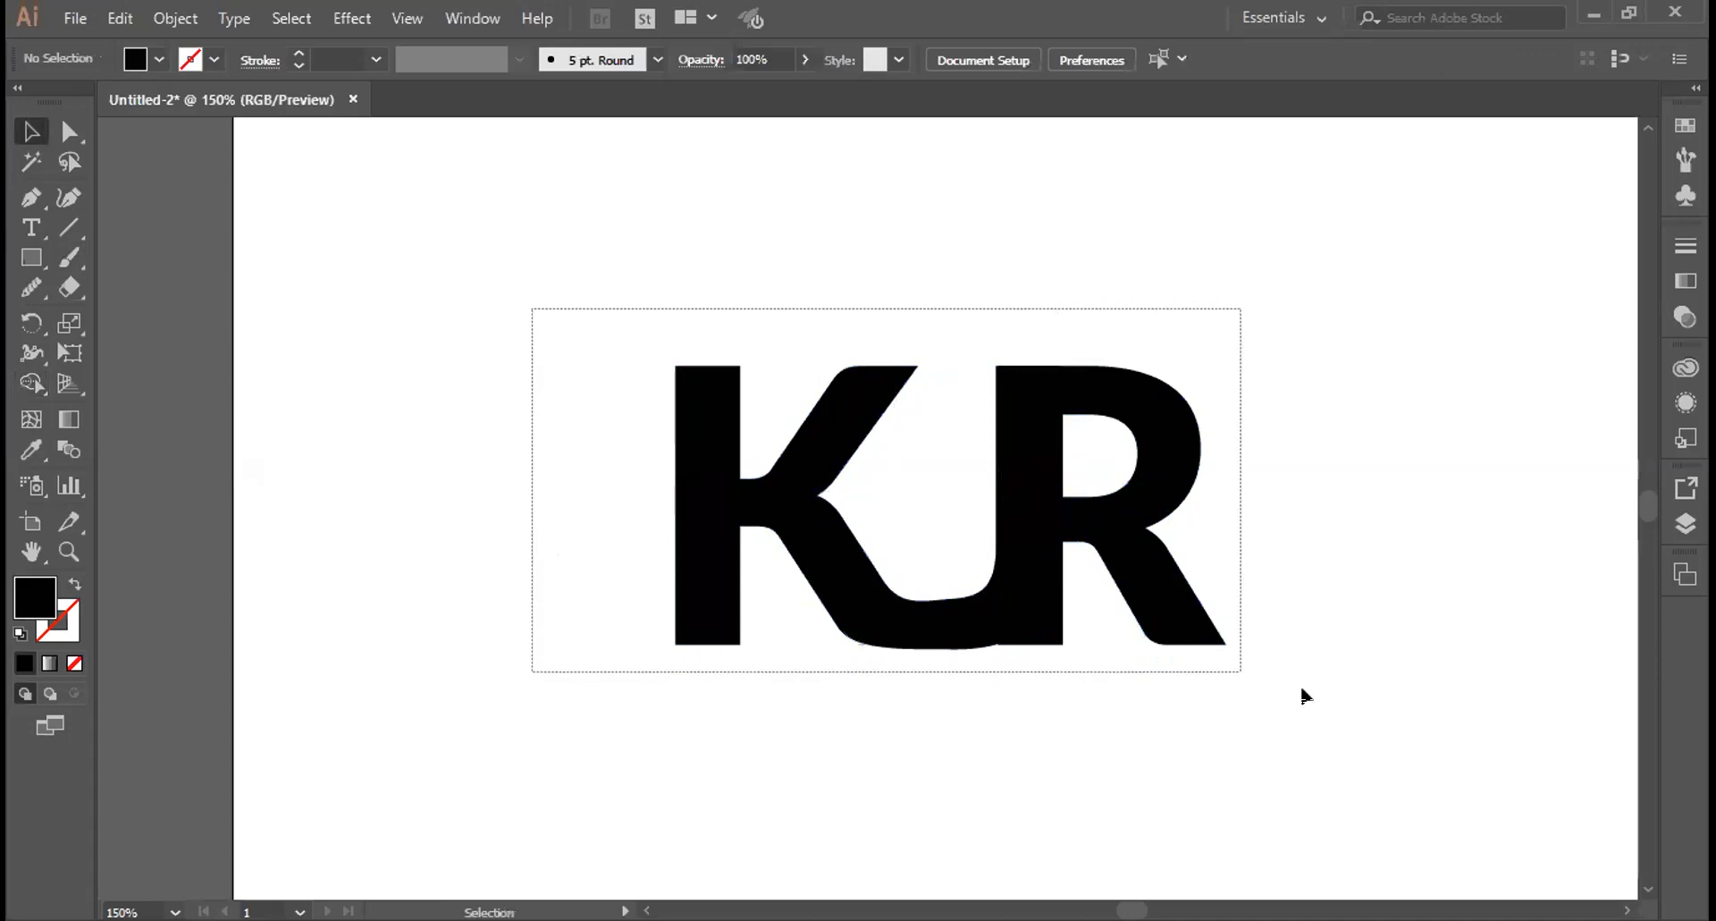
Nudge the R slightly to the left so its stem lines up with the K's curved tail
click(31, 382)
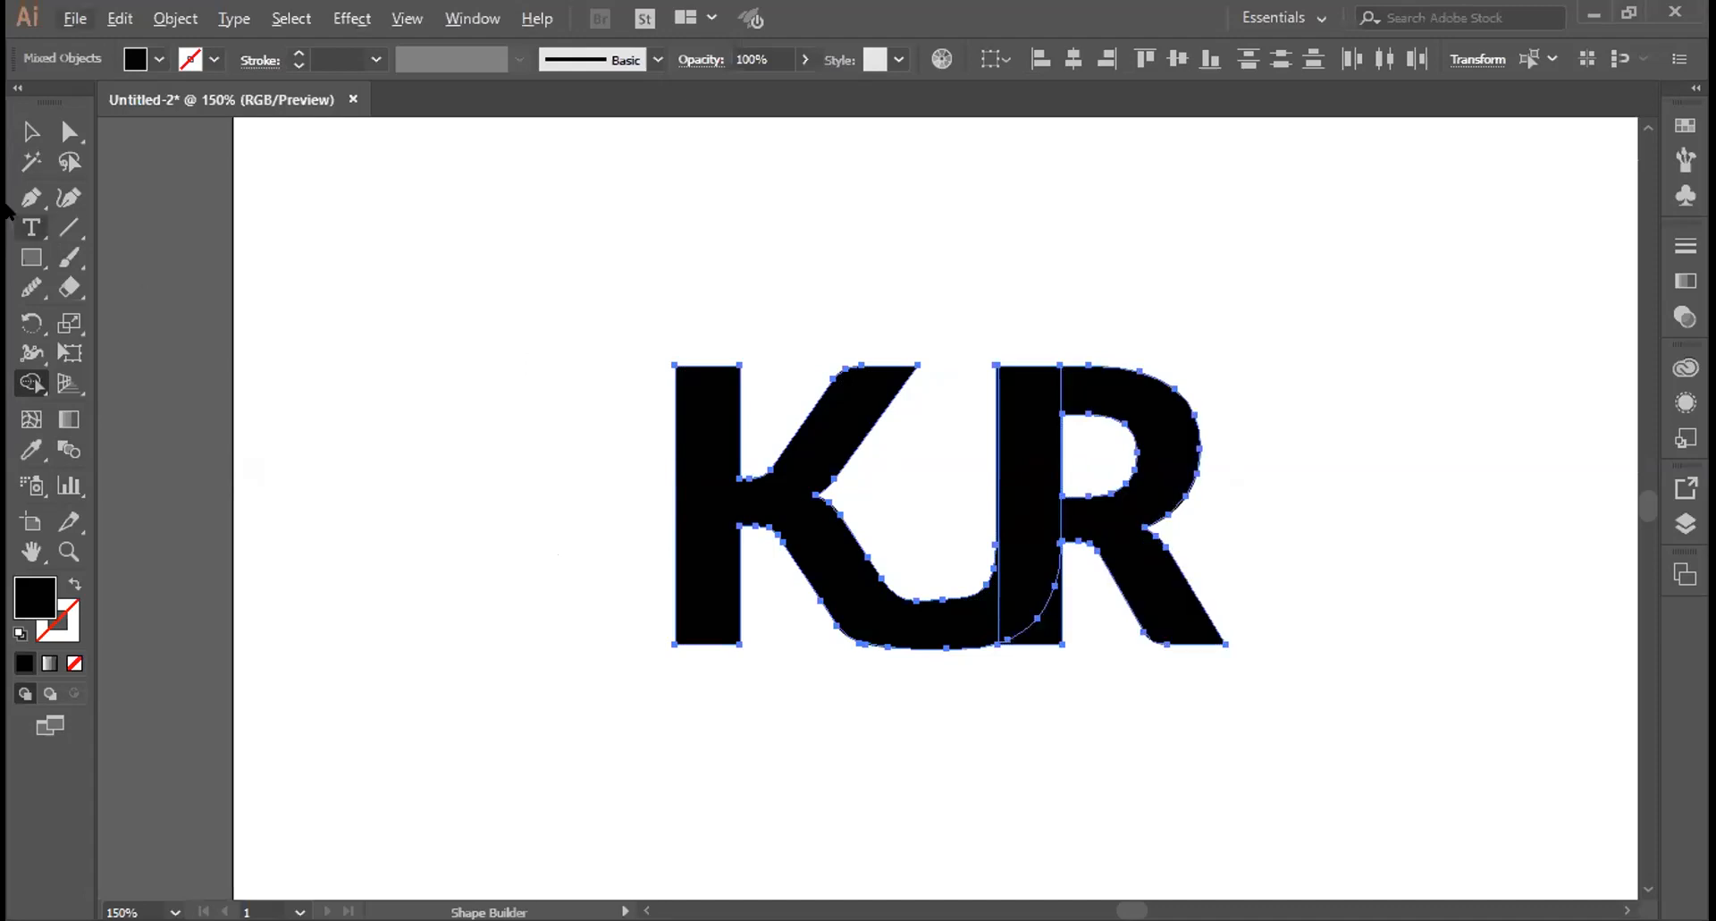
click(31, 131)
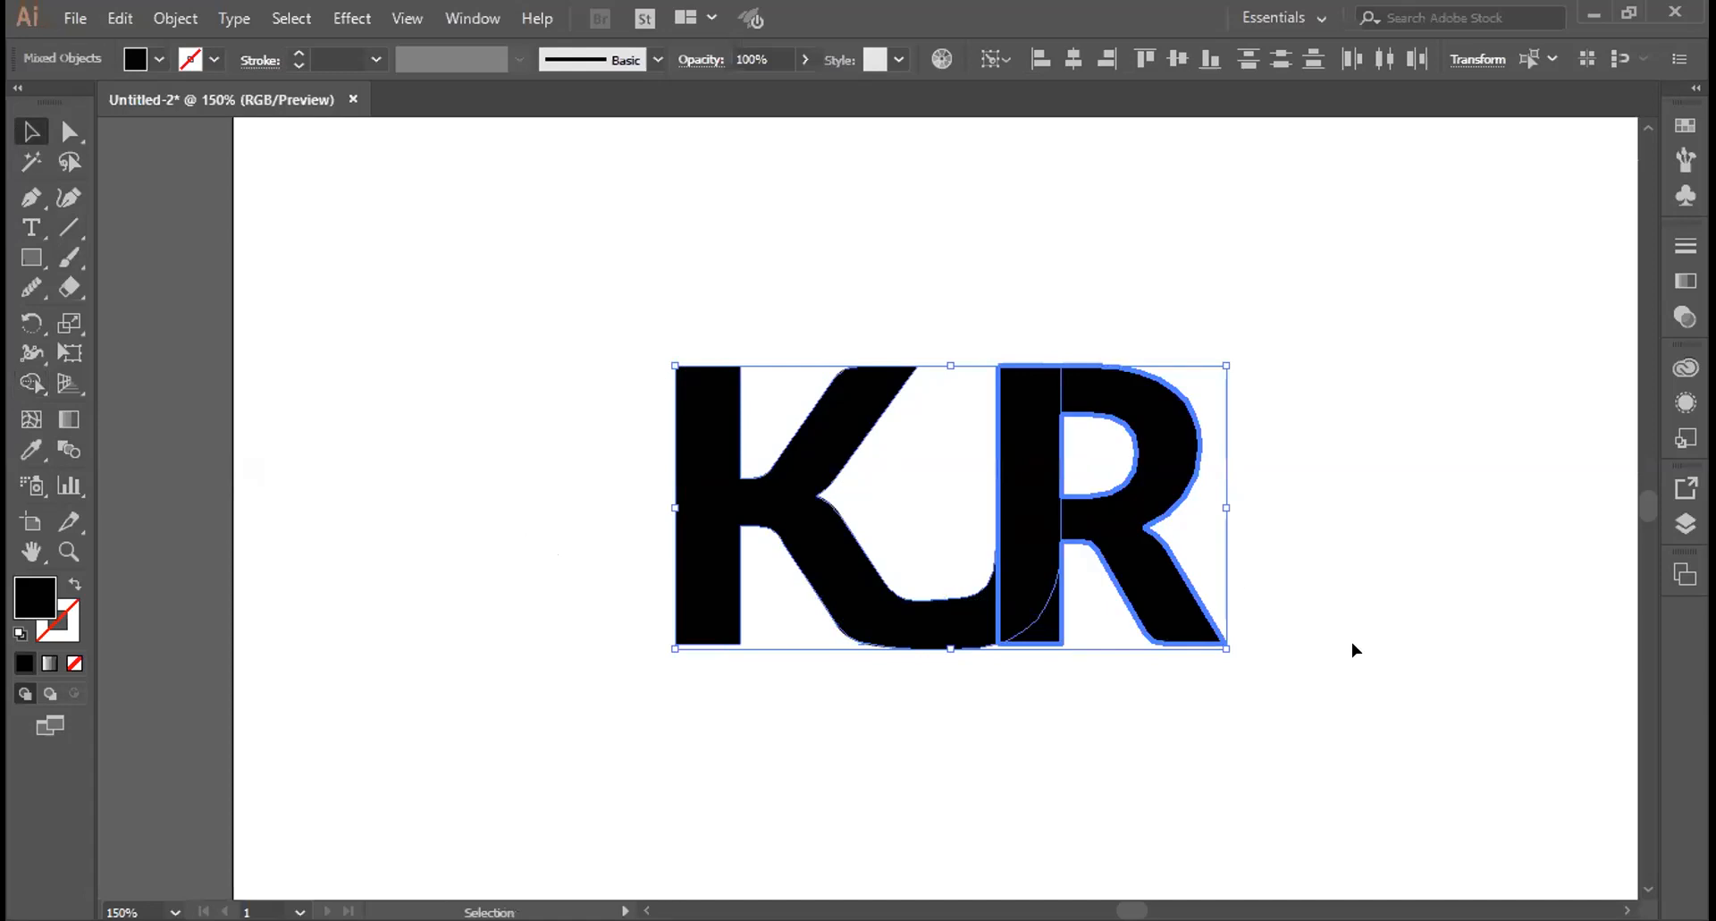
click(1412, 686)
click(1154, 604)
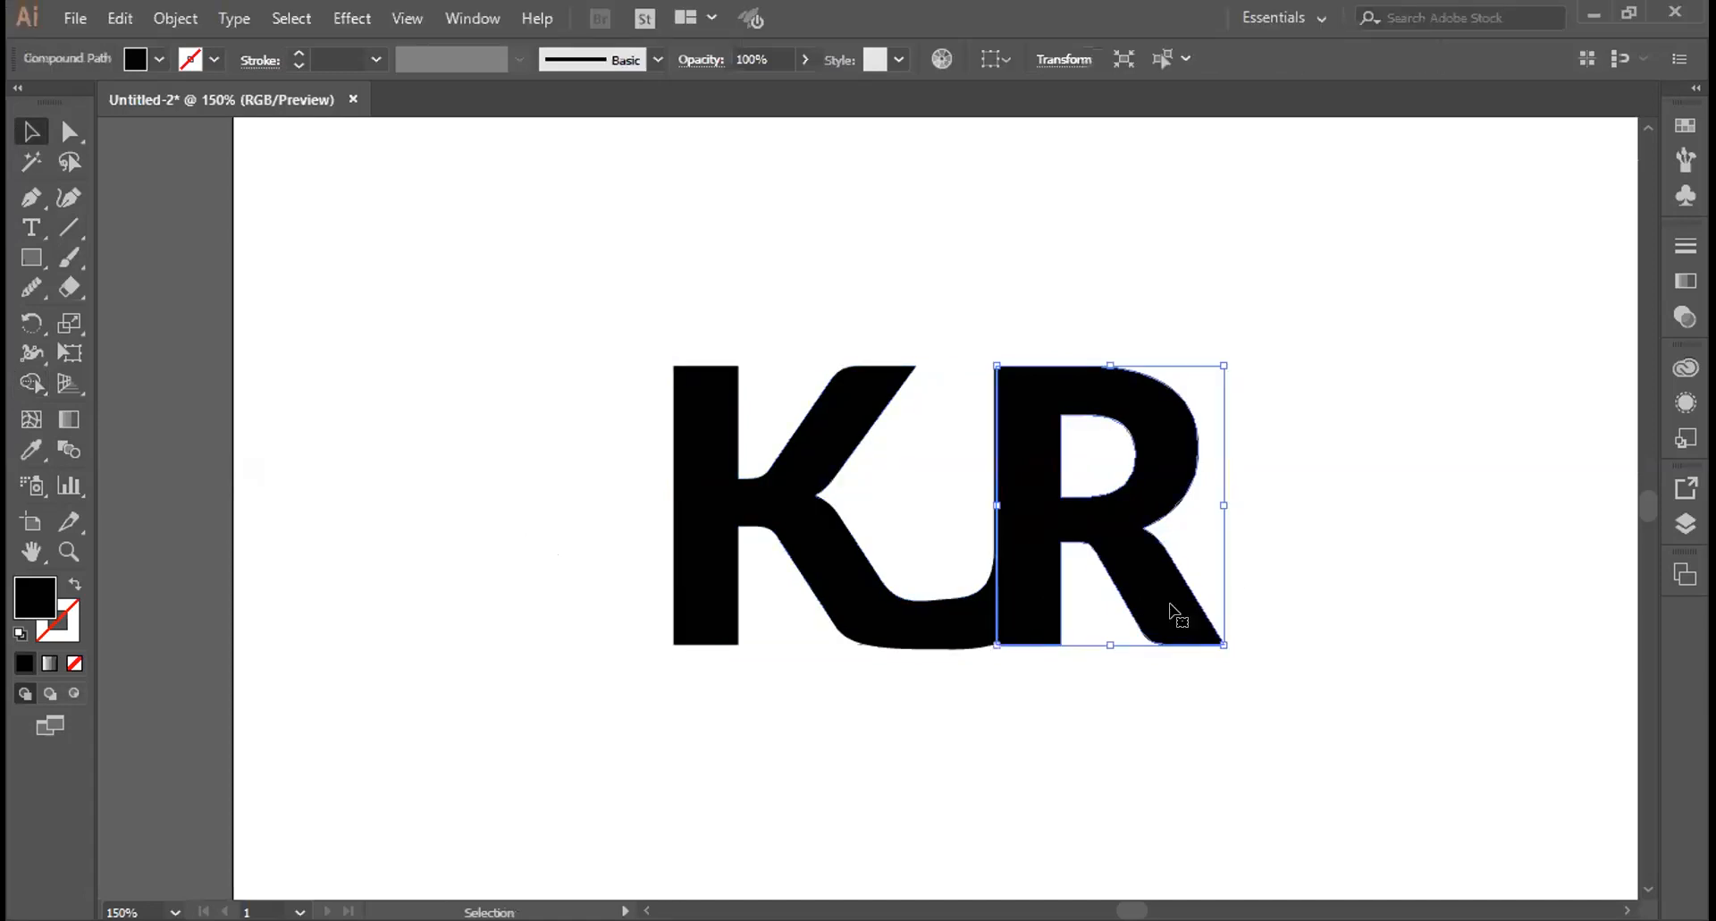
key(Left)
key(Left)
scroll(1371, 681, up, 1)
click(1420, 660)
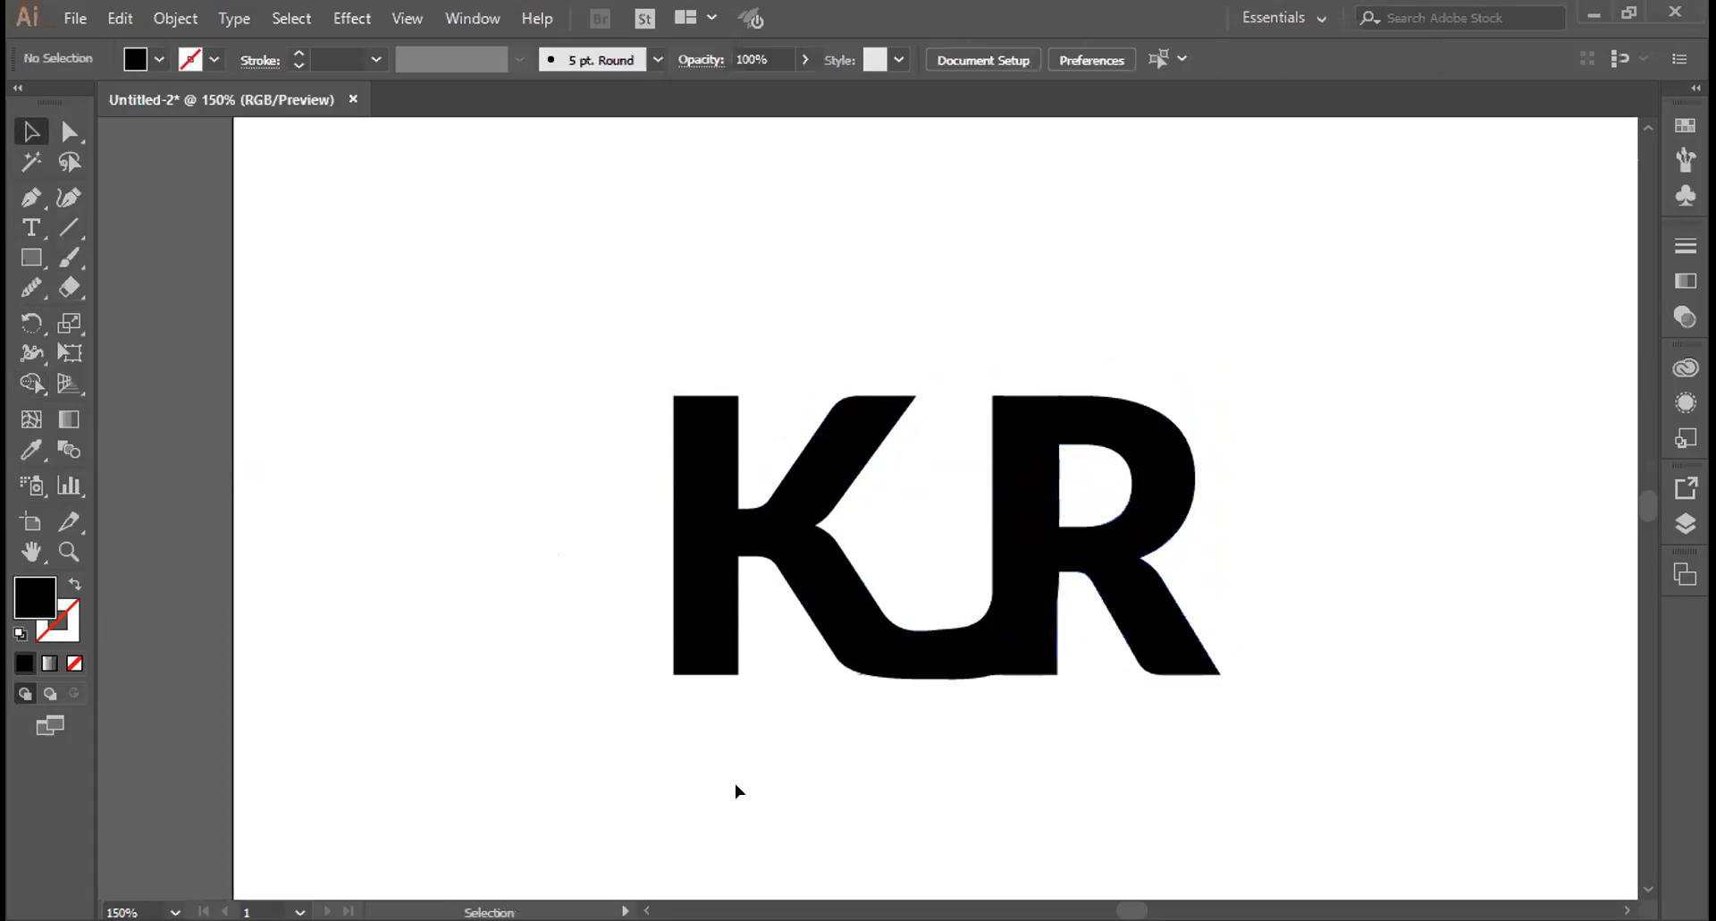
With Shape Builder, remove the R stem's corner outside the connecting curve and merge the remaining K and R areas into one shape
drag(560, 357, 1321, 701)
click(31, 384)
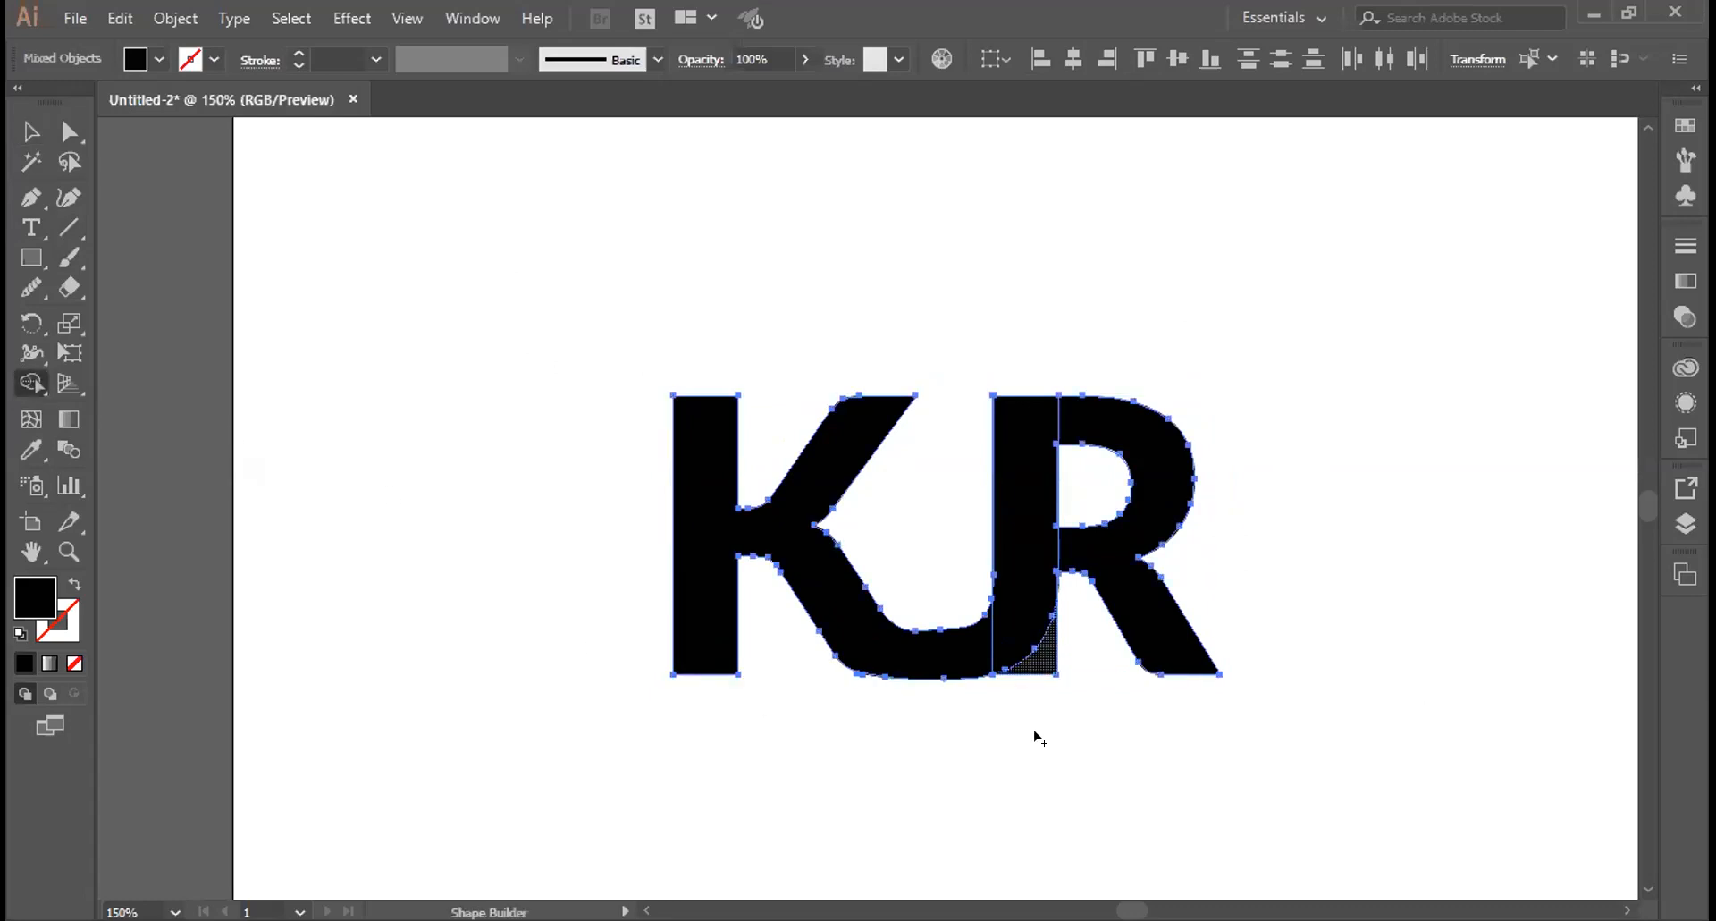
click(1028, 657)
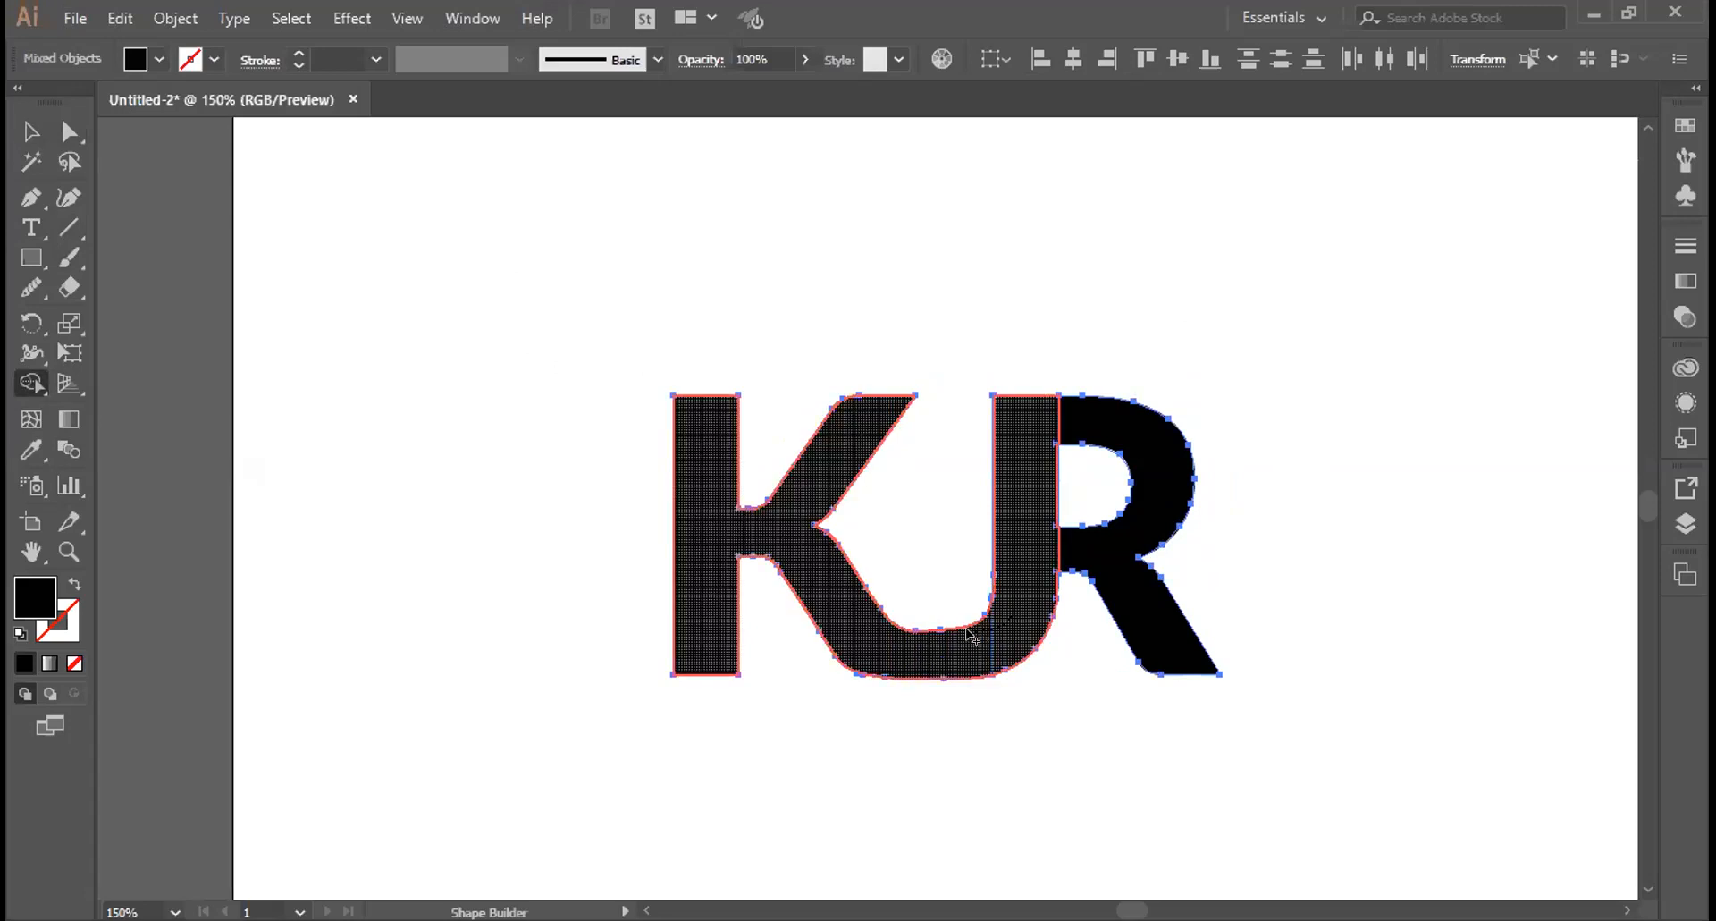
drag(1090, 551, 1104, 527)
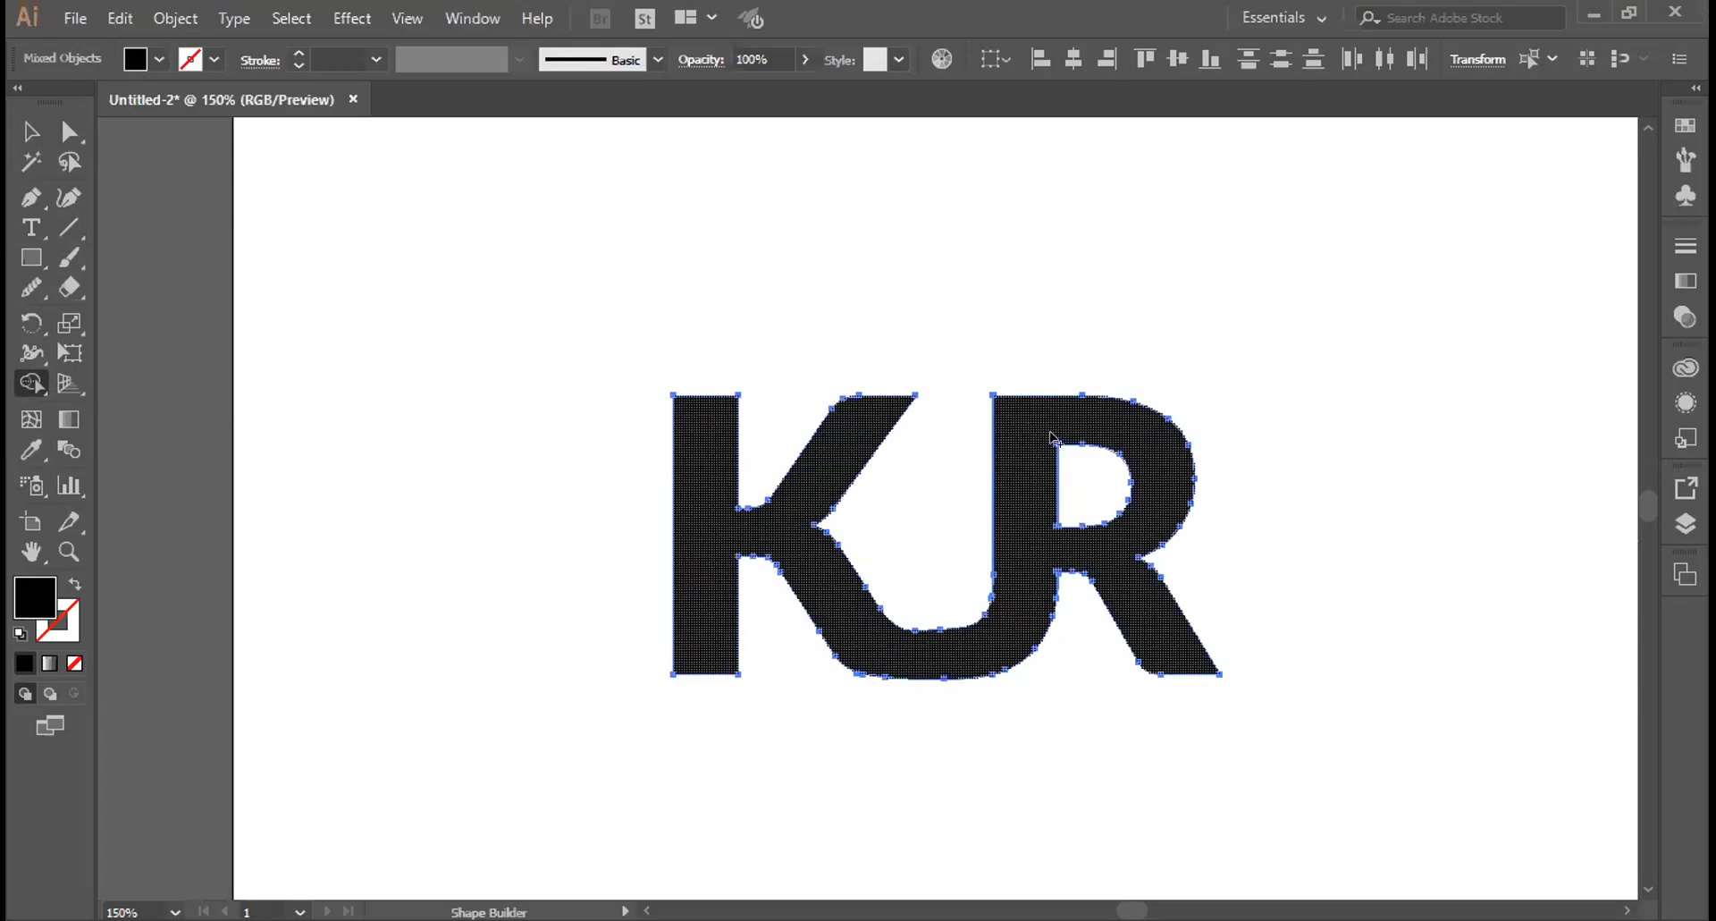
click(32, 130)
click(1310, 726)
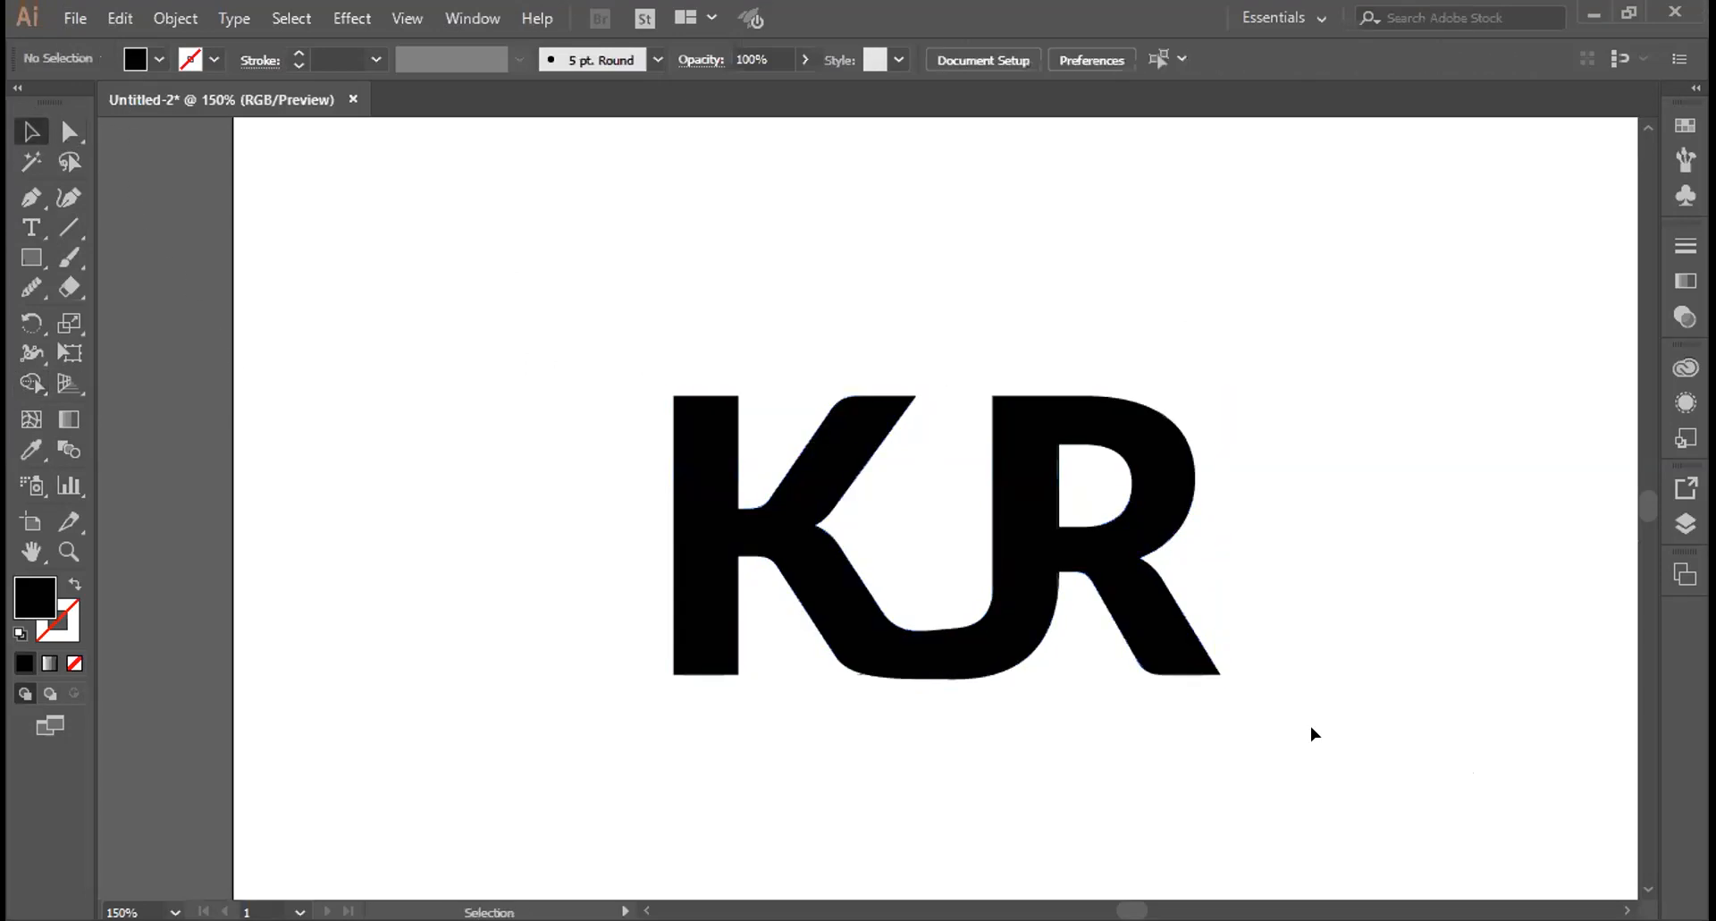
Delete the thin leftover sliver along the left edge of the R's stem
key(ctrl+plus)
key(ctrl+plus)
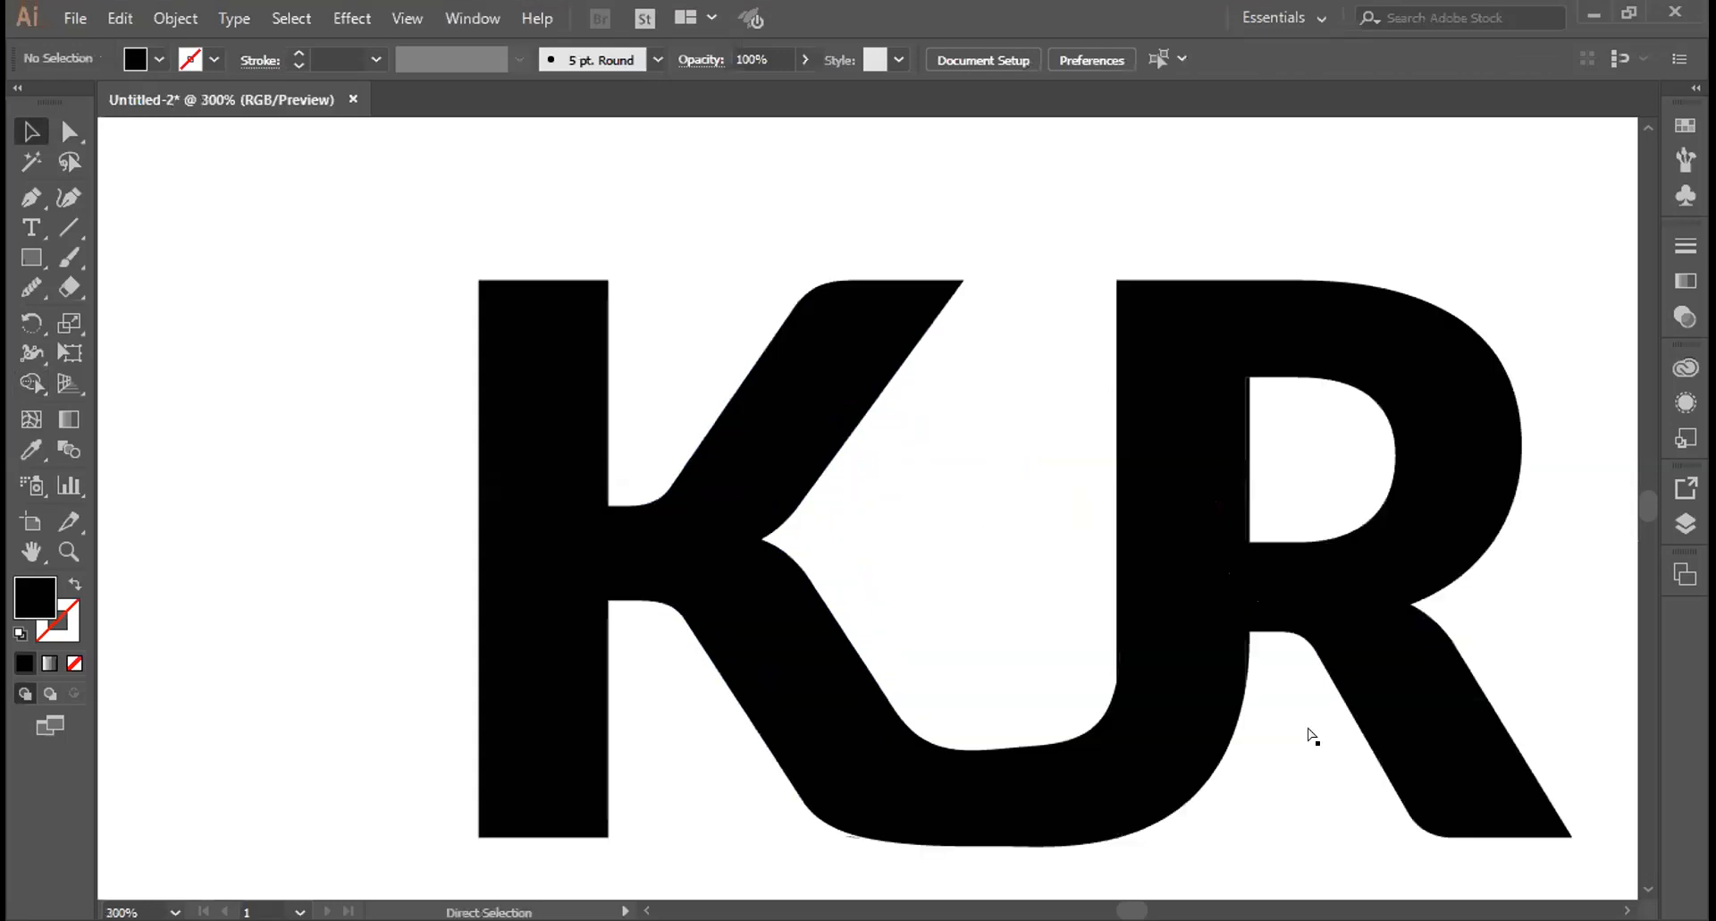
drag(1267, 611, 1244, 587)
drag(1268, 858, 1071, 694)
click(980, 460)
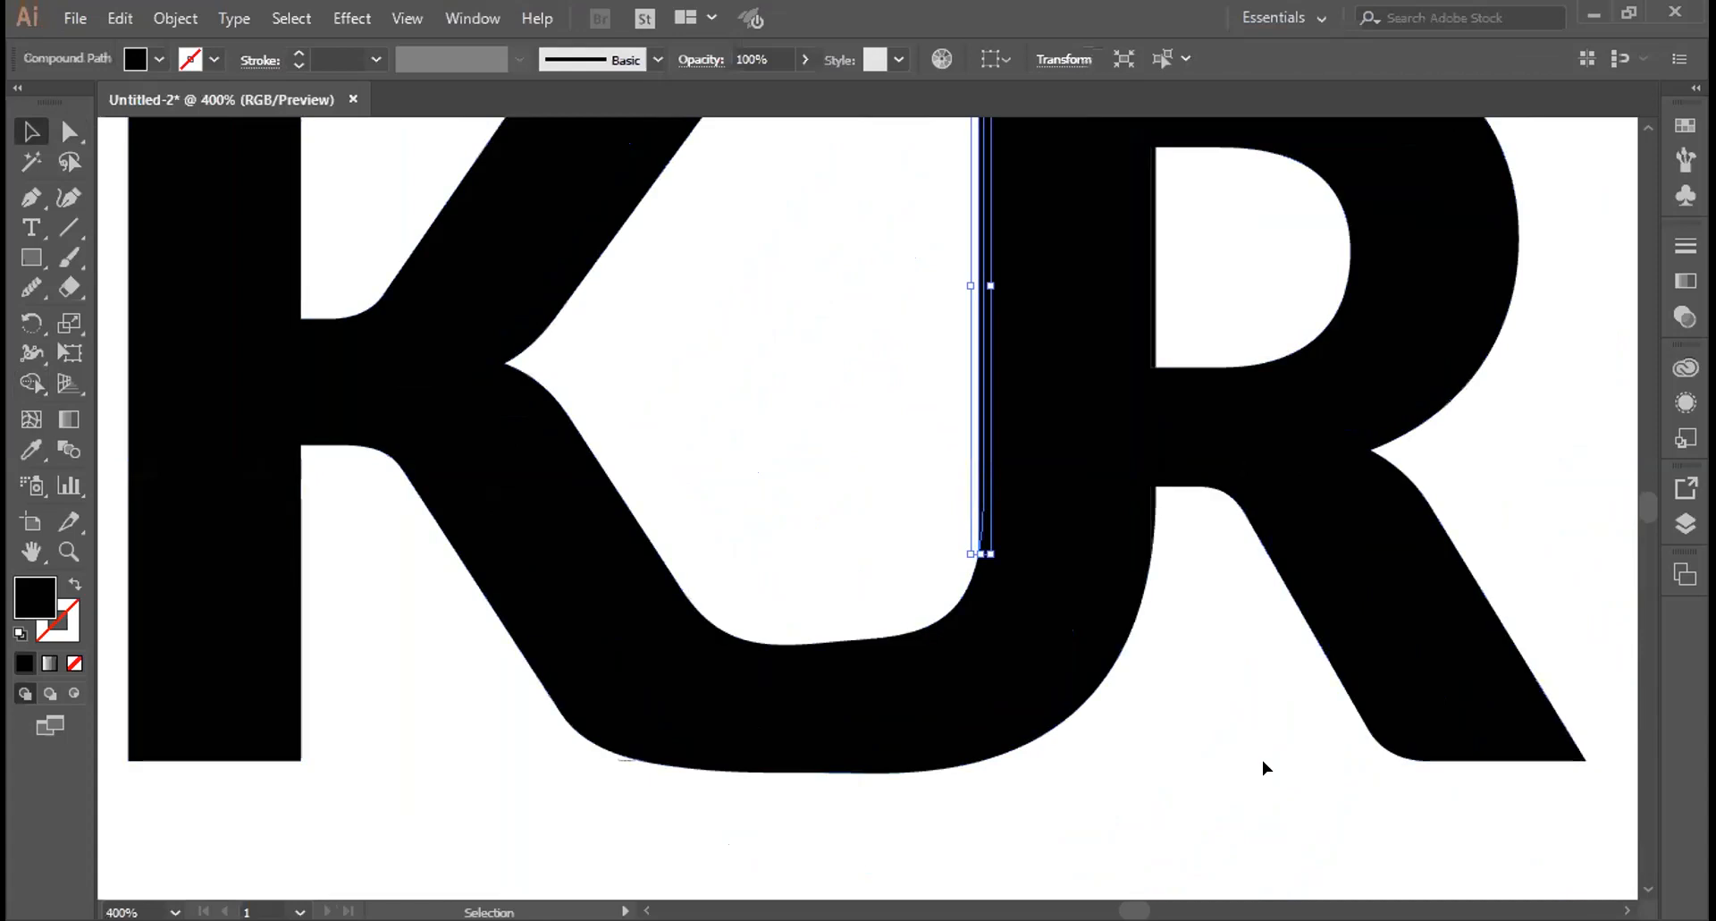
key(Delete)
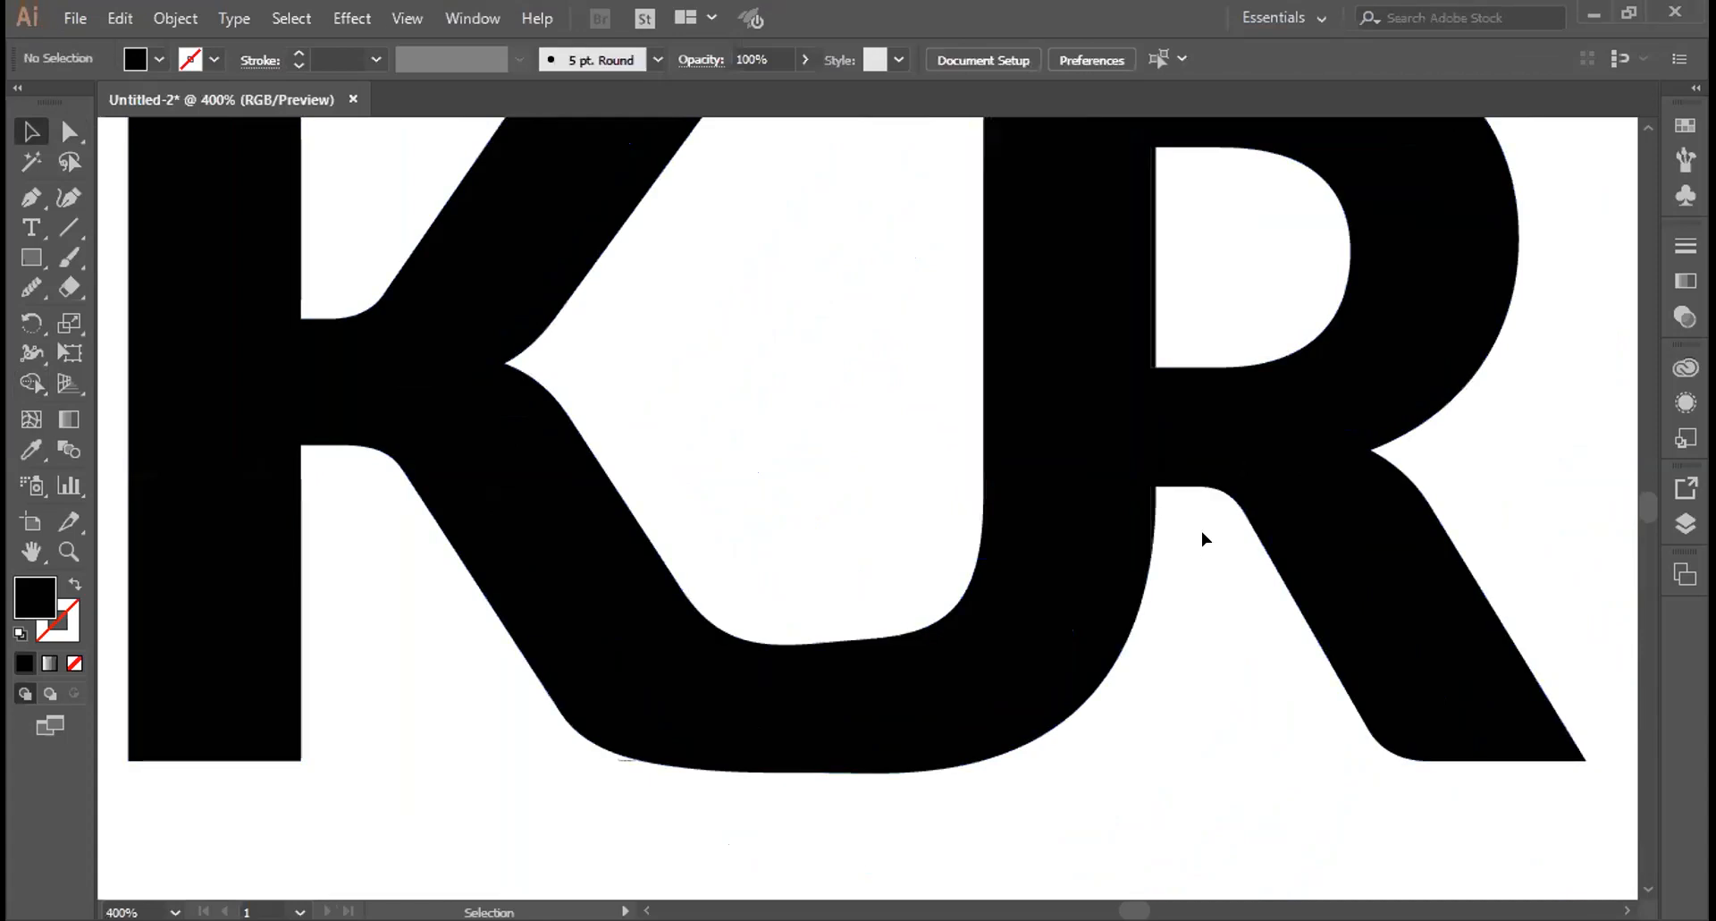
Delete the thin leftover slivers along the right edge of the R's stem, beside the counter and below the bowl
scroll(1181, 483, up, 2)
click(1153, 416)
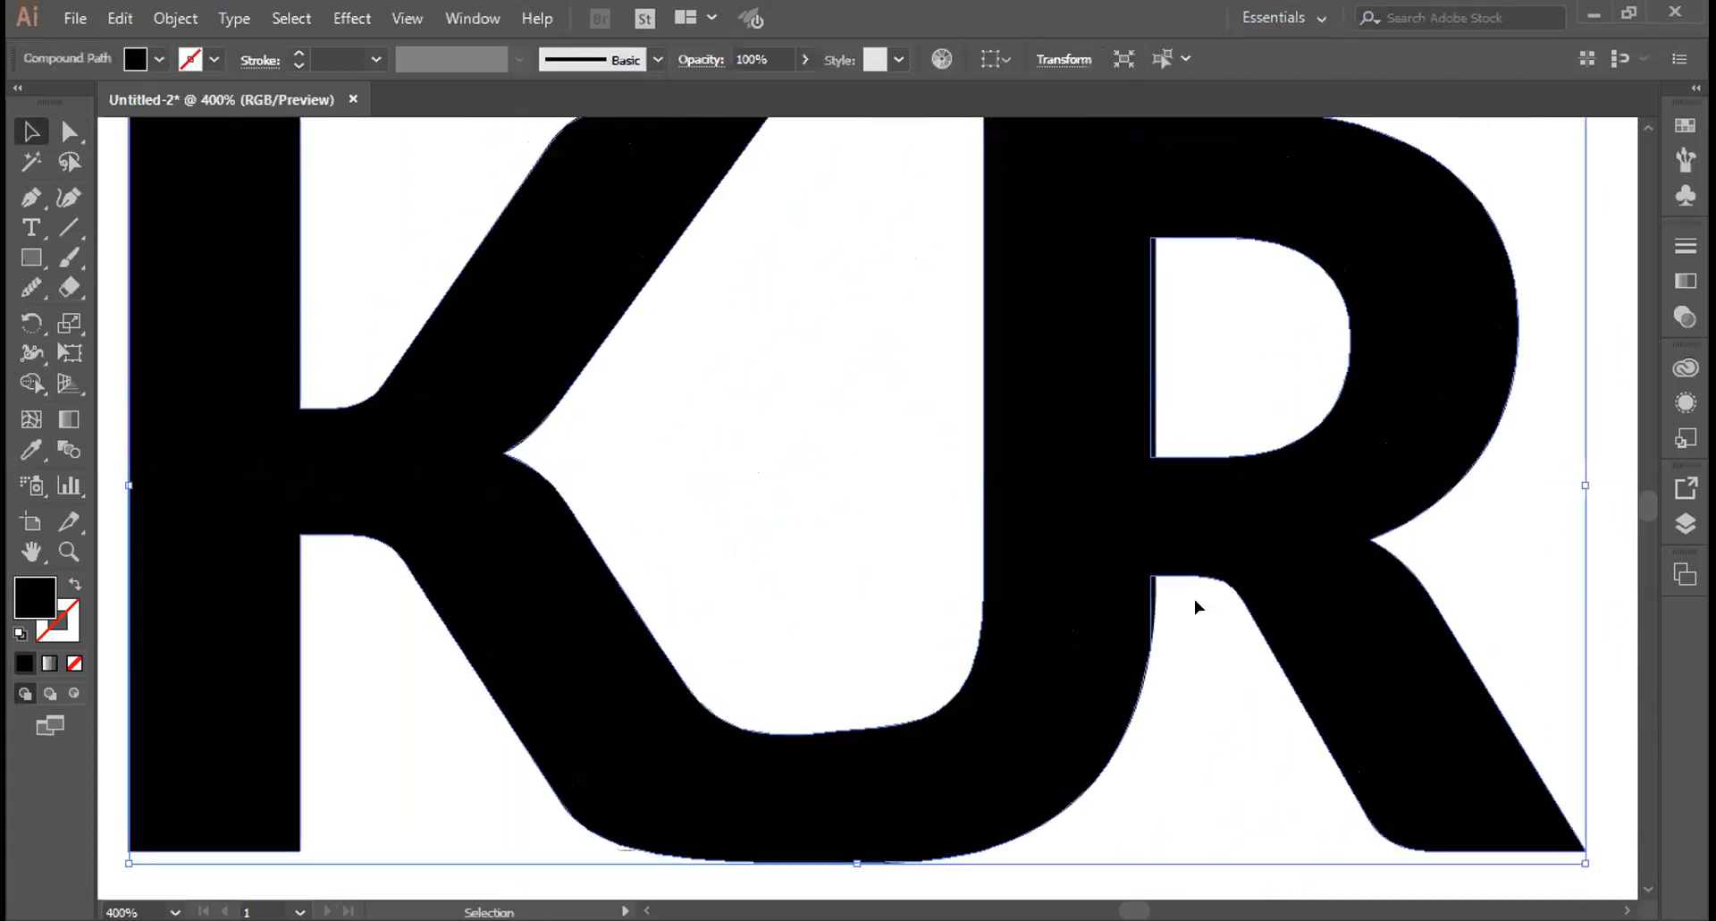
right_click(1295, 584)
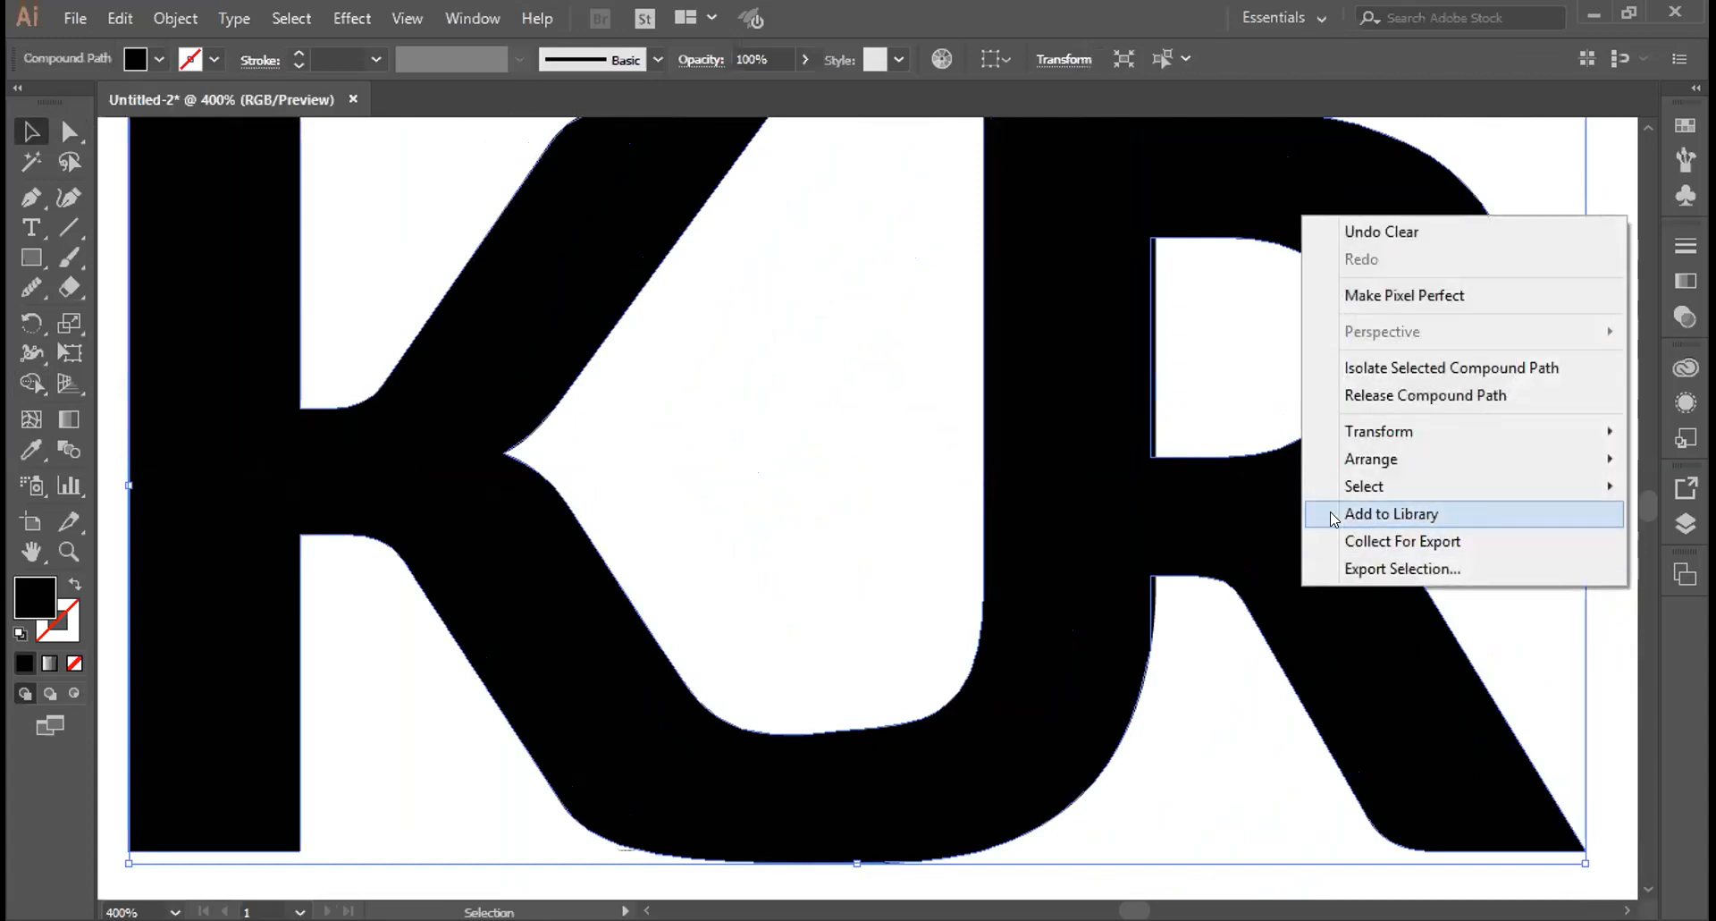
click(1266, 588)
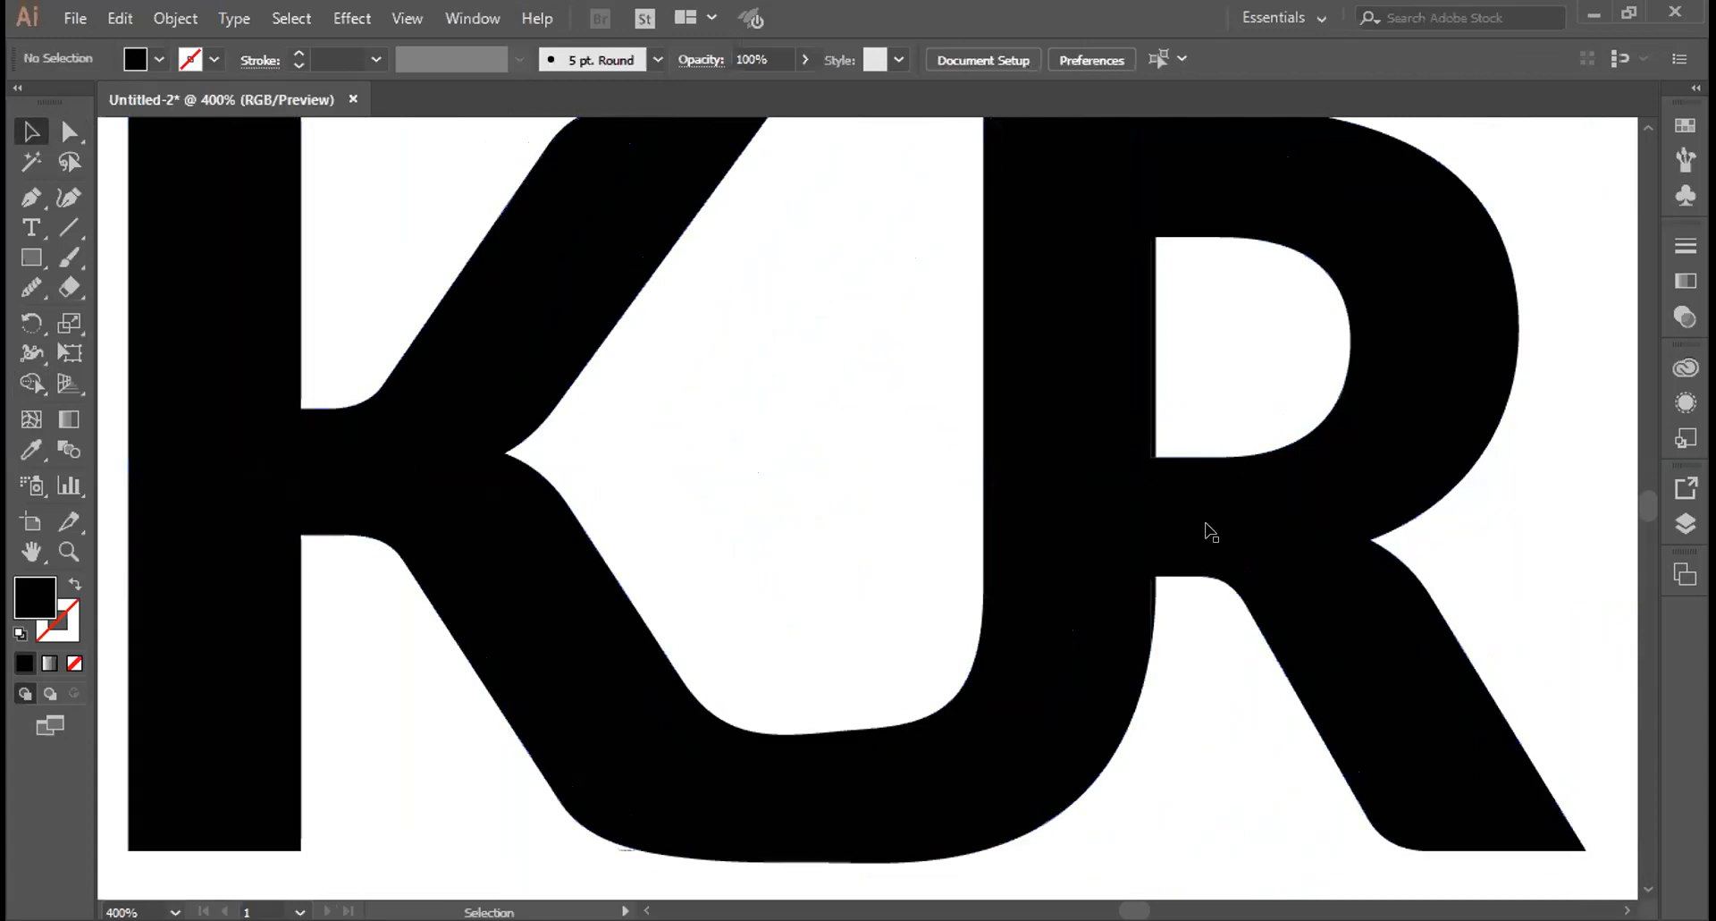
click(1153, 411)
key(Delete)
click(1153, 608)
key(Delete)
scroll(1185, 645, down, 2)
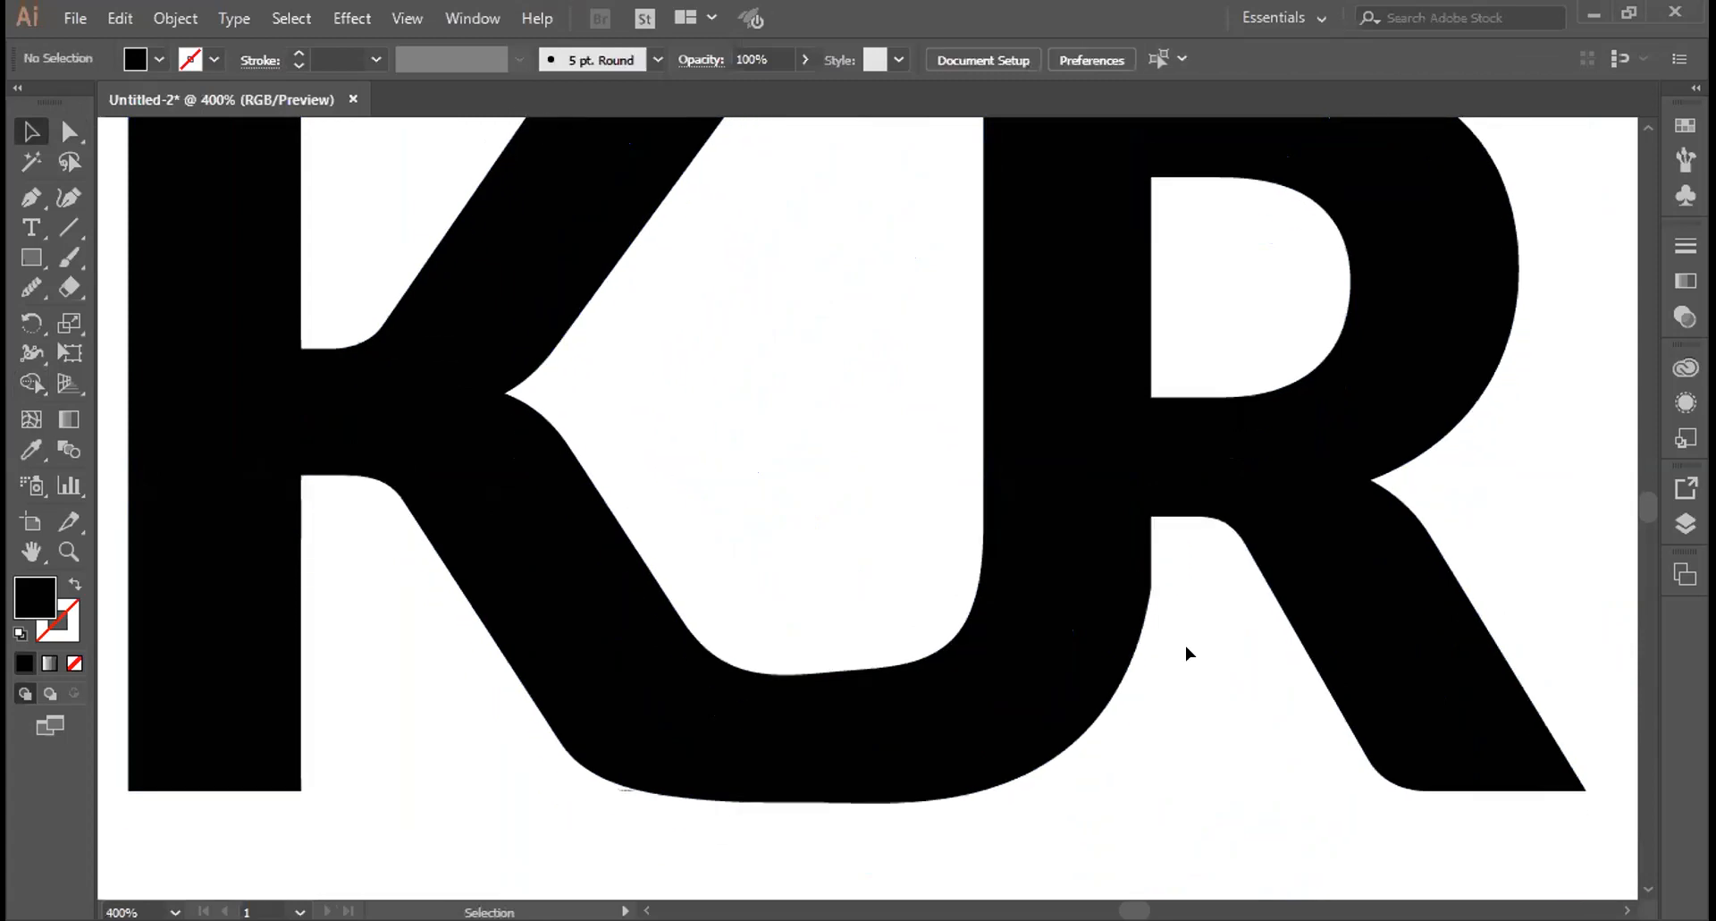
scroll(1146, 744, down, 1)
scroll(1146, 744, up, 1)
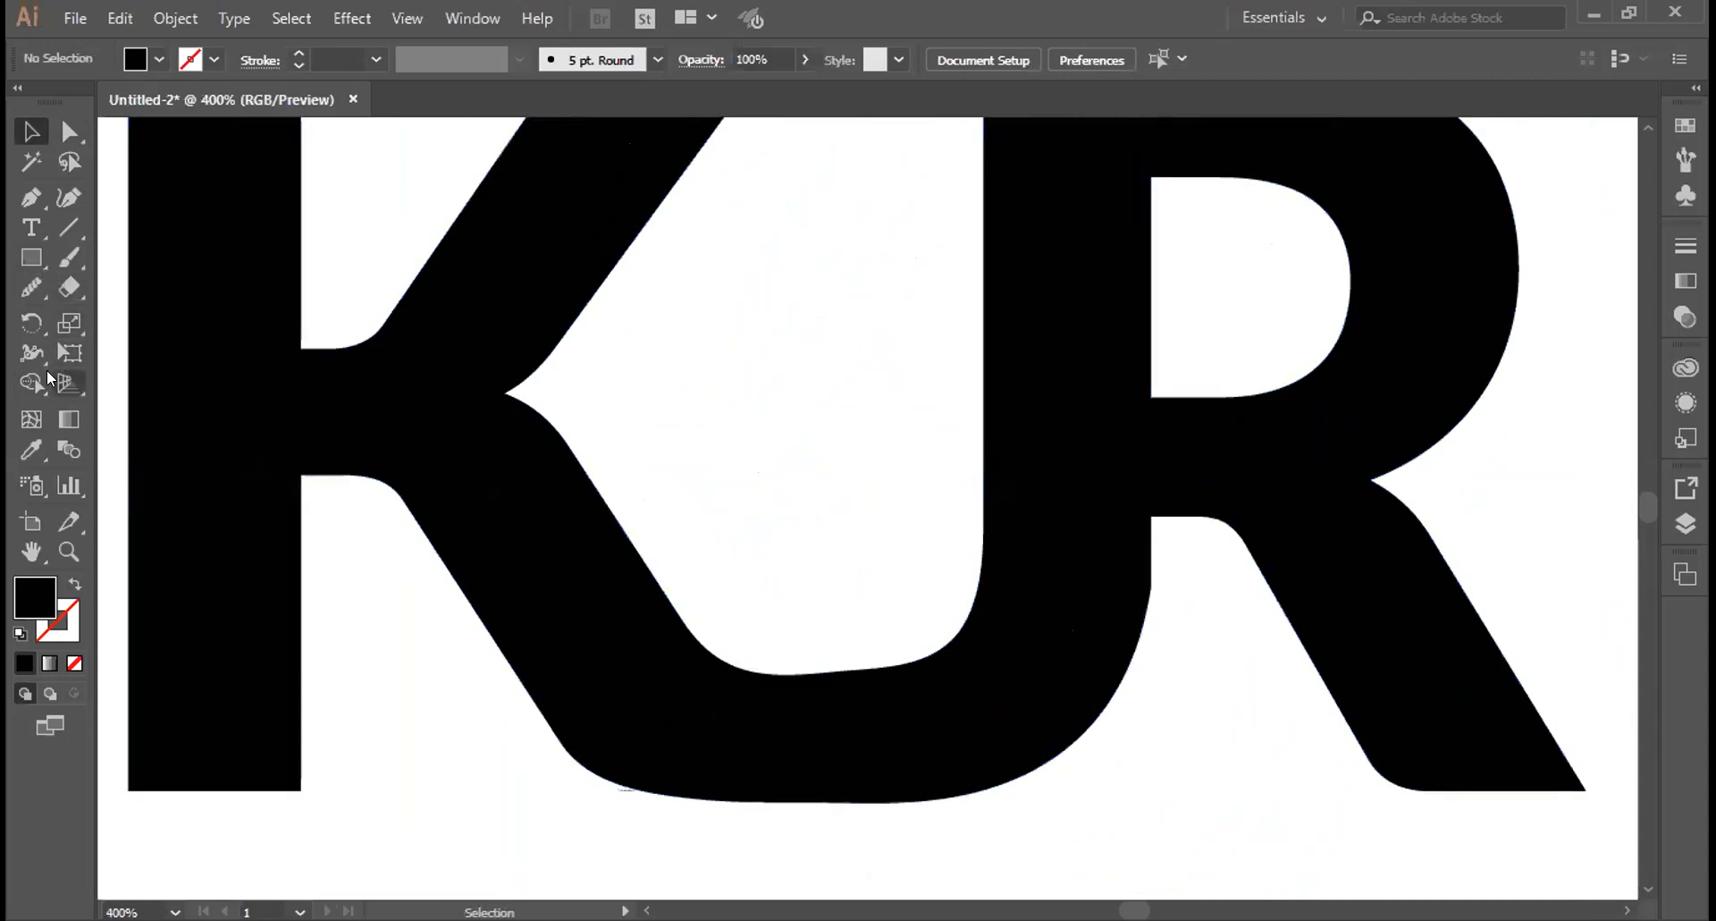
Try to smooth the underside of the connecting curve and the kink on the R stem's outer edge
click(31, 288)
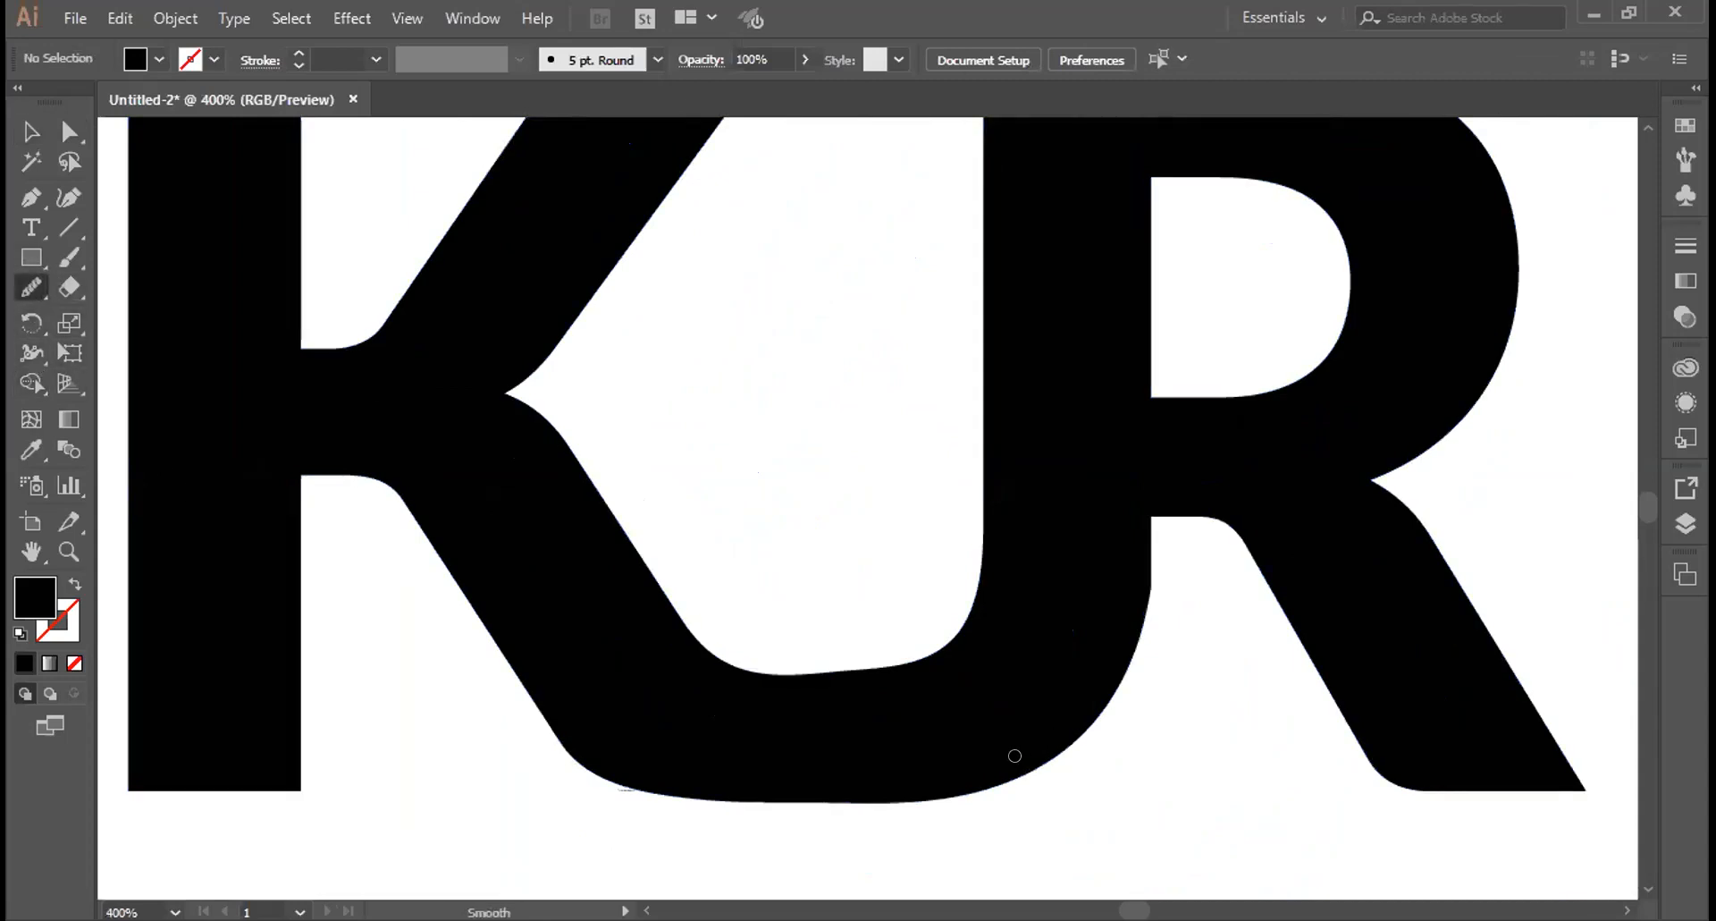
mouse_move(886, 788)
mouse_down()
mouse_move(777, 793)
mouse_move(822, 793)
mouse_up()
mouse_move(1151, 597)
mouse_down()
mouse_move(1138, 614)
mouse_move(1147, 579)
mouse_up()
drag(1150, 568, 1152, 557)
key(space)
mouse_move(1111, 437)
mouse_down()
mouse_move(1143, 681)
mouse_move(1105, 460)
mouse_up()
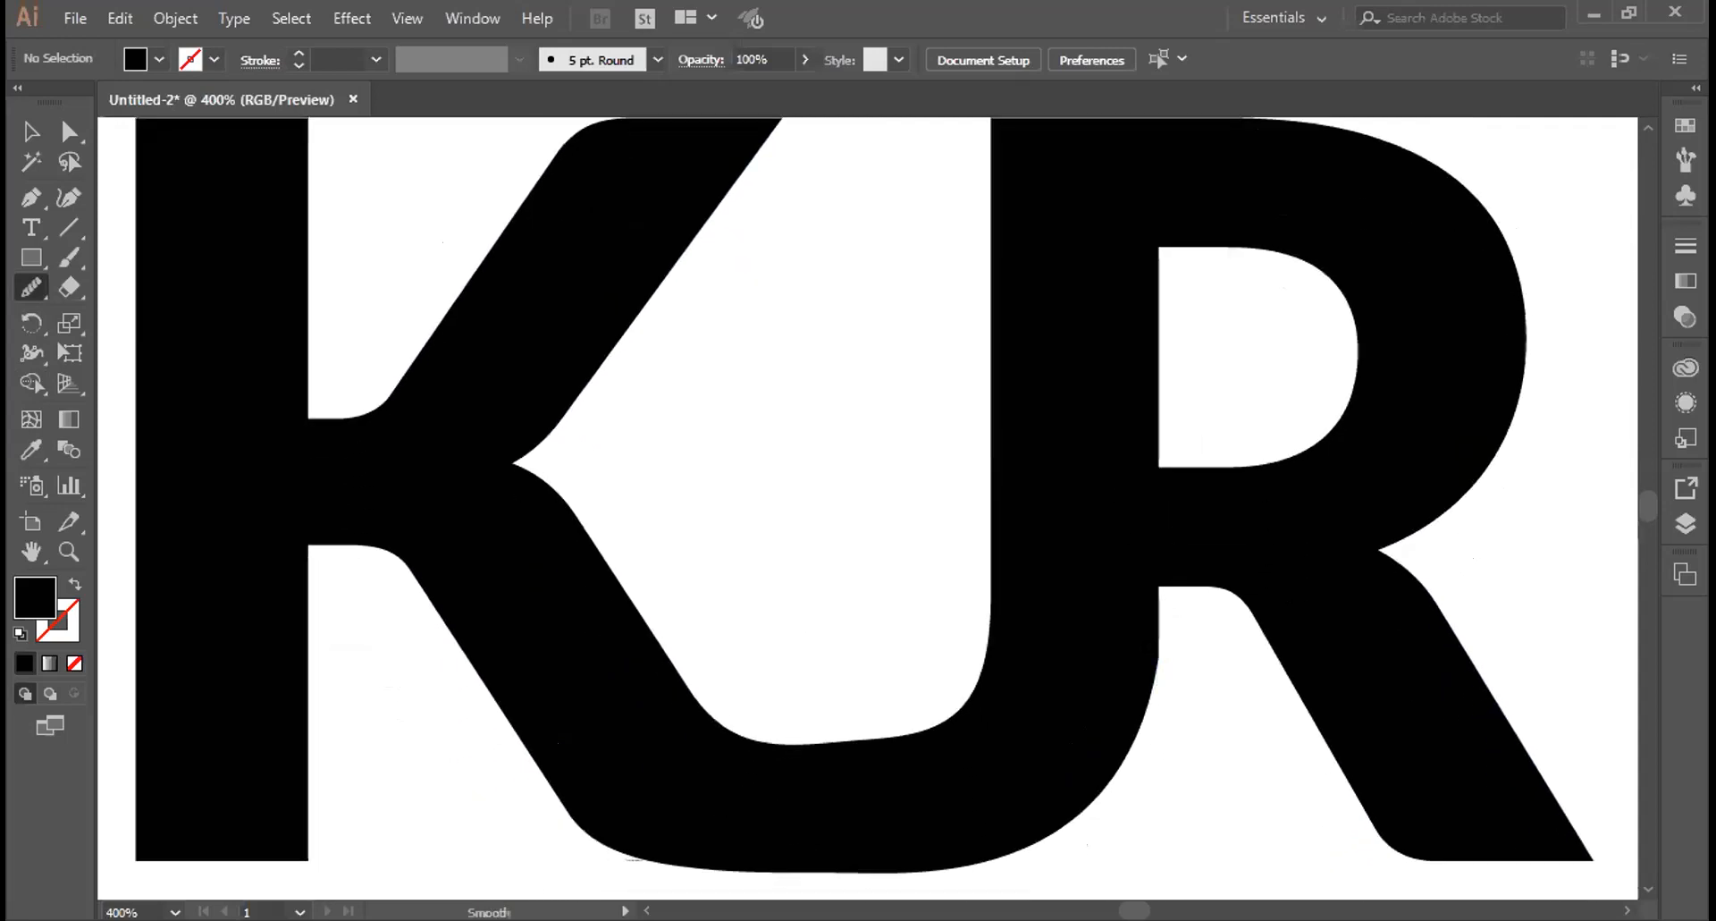
Select the merged KR shape and smooth the kink where the R's stem runs into the outer connecting curve
click(31, 131)
click(1131, 562)
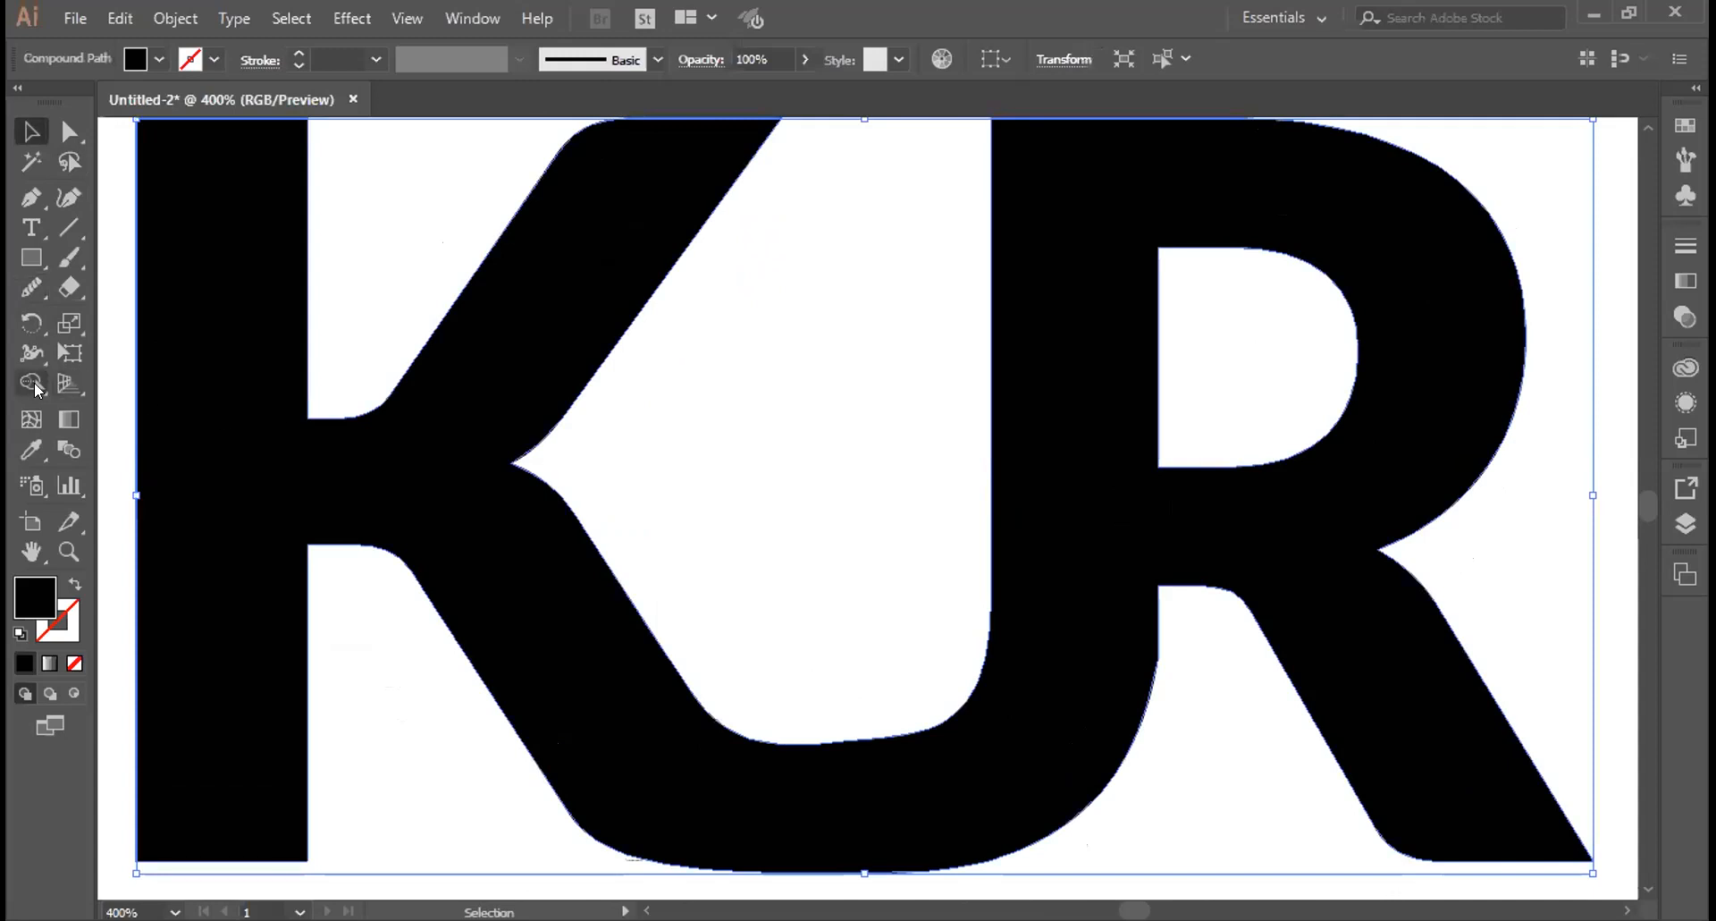
key(shift+m)
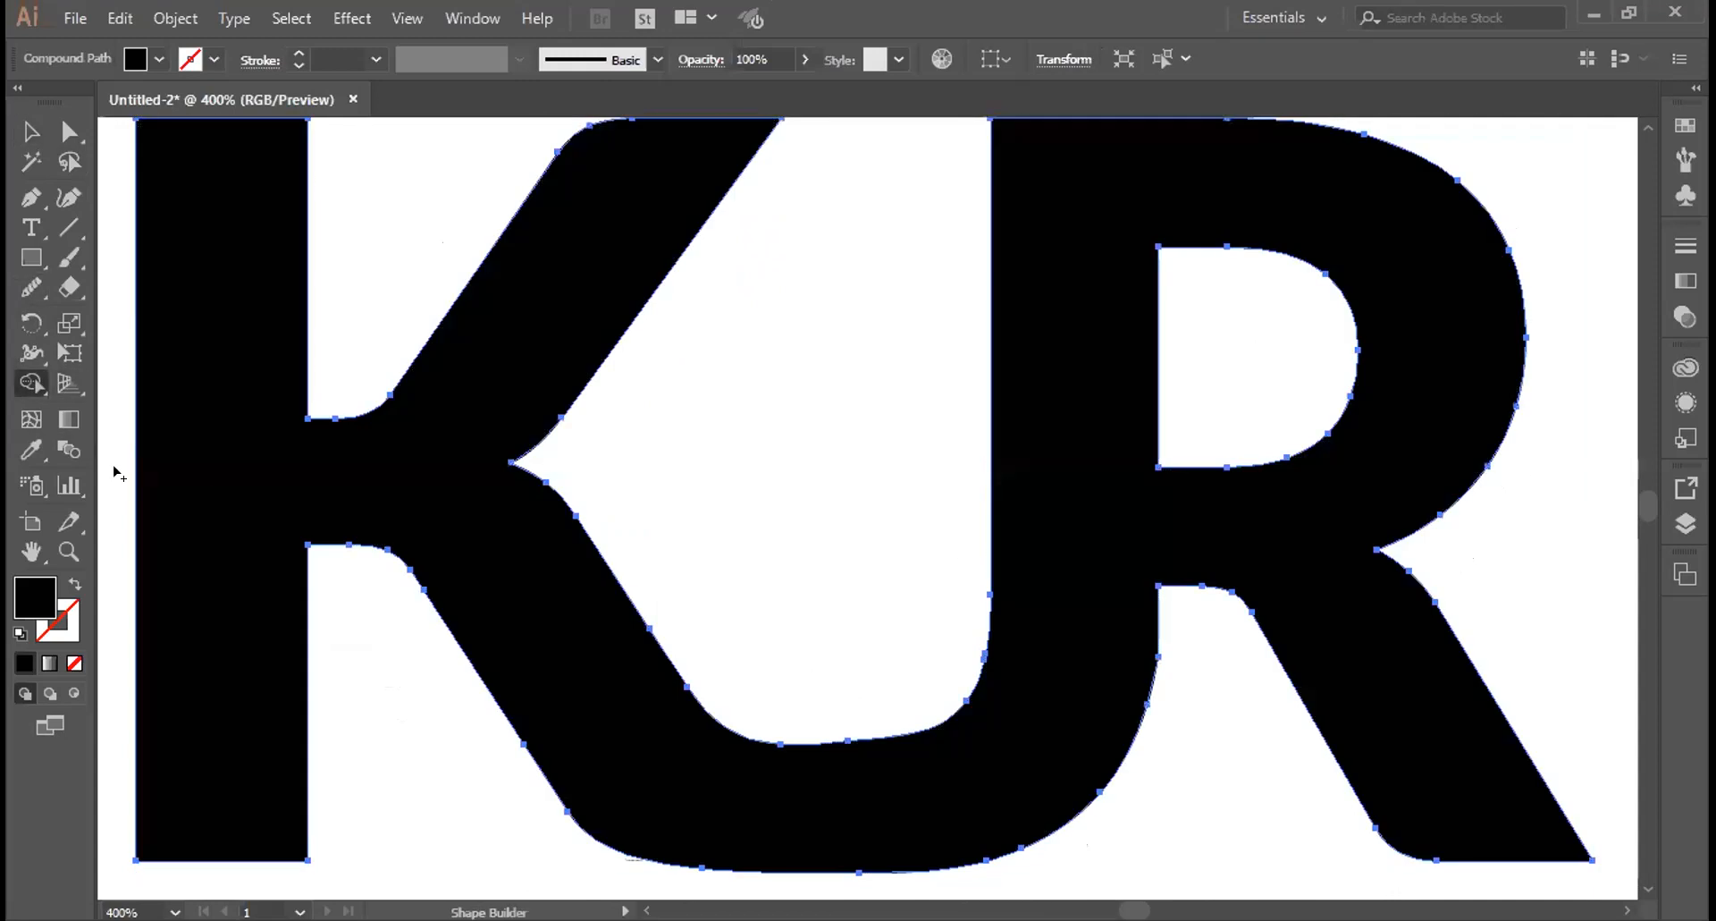
click(32, 286)
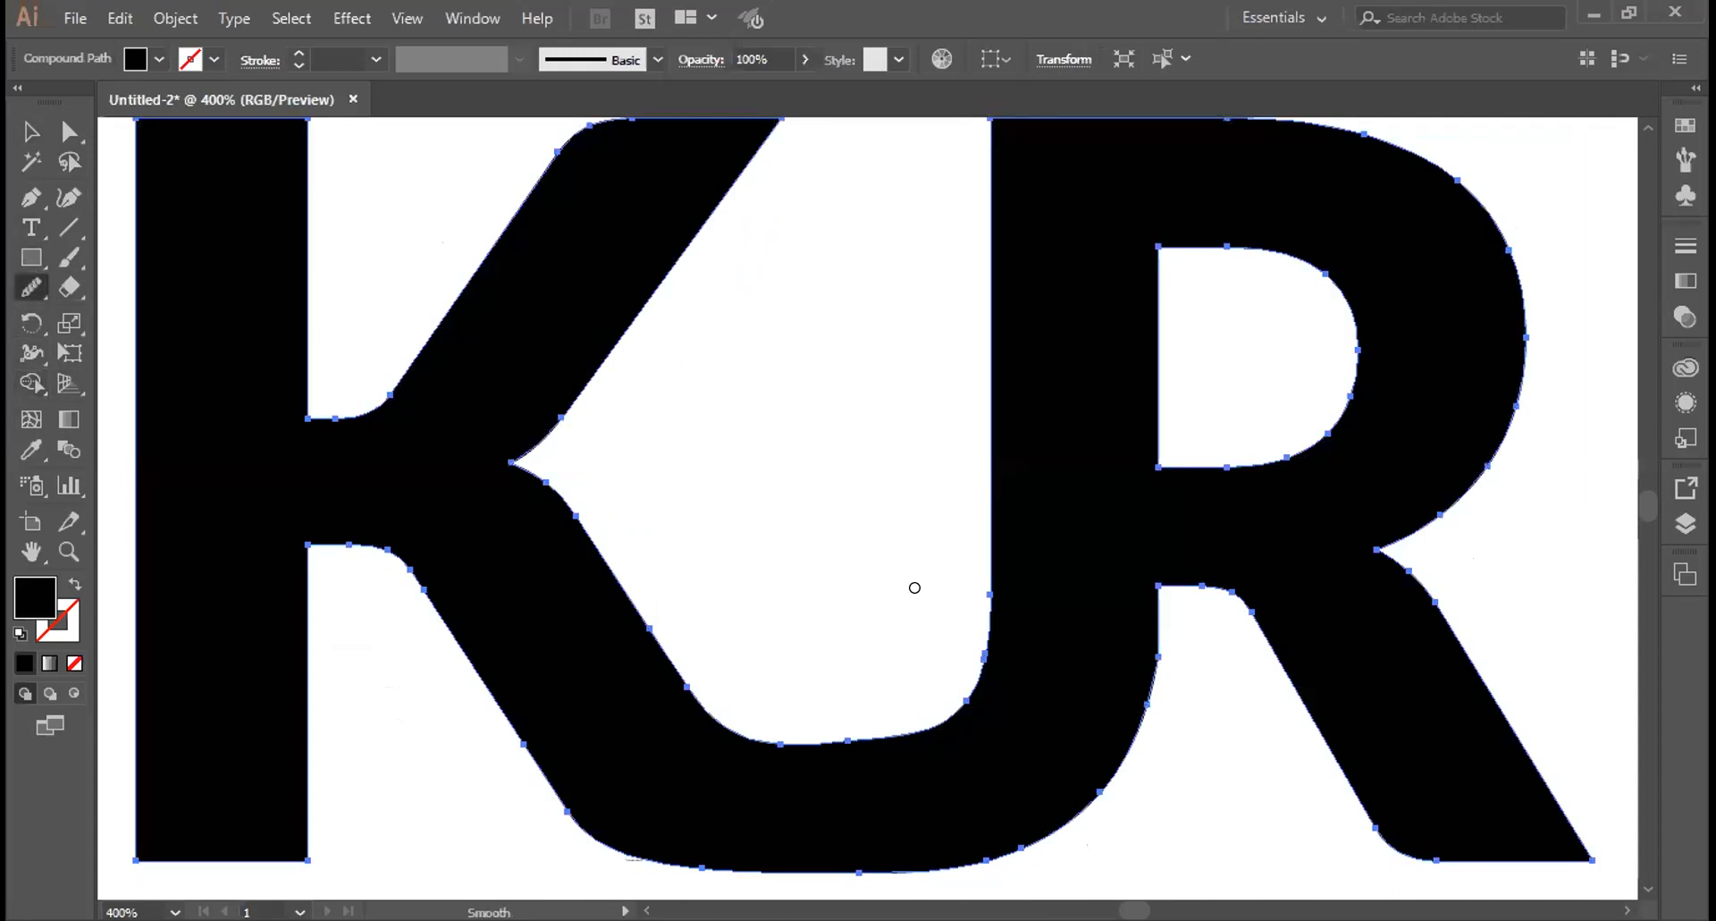
click(1152, 638)
click(1150, 638)
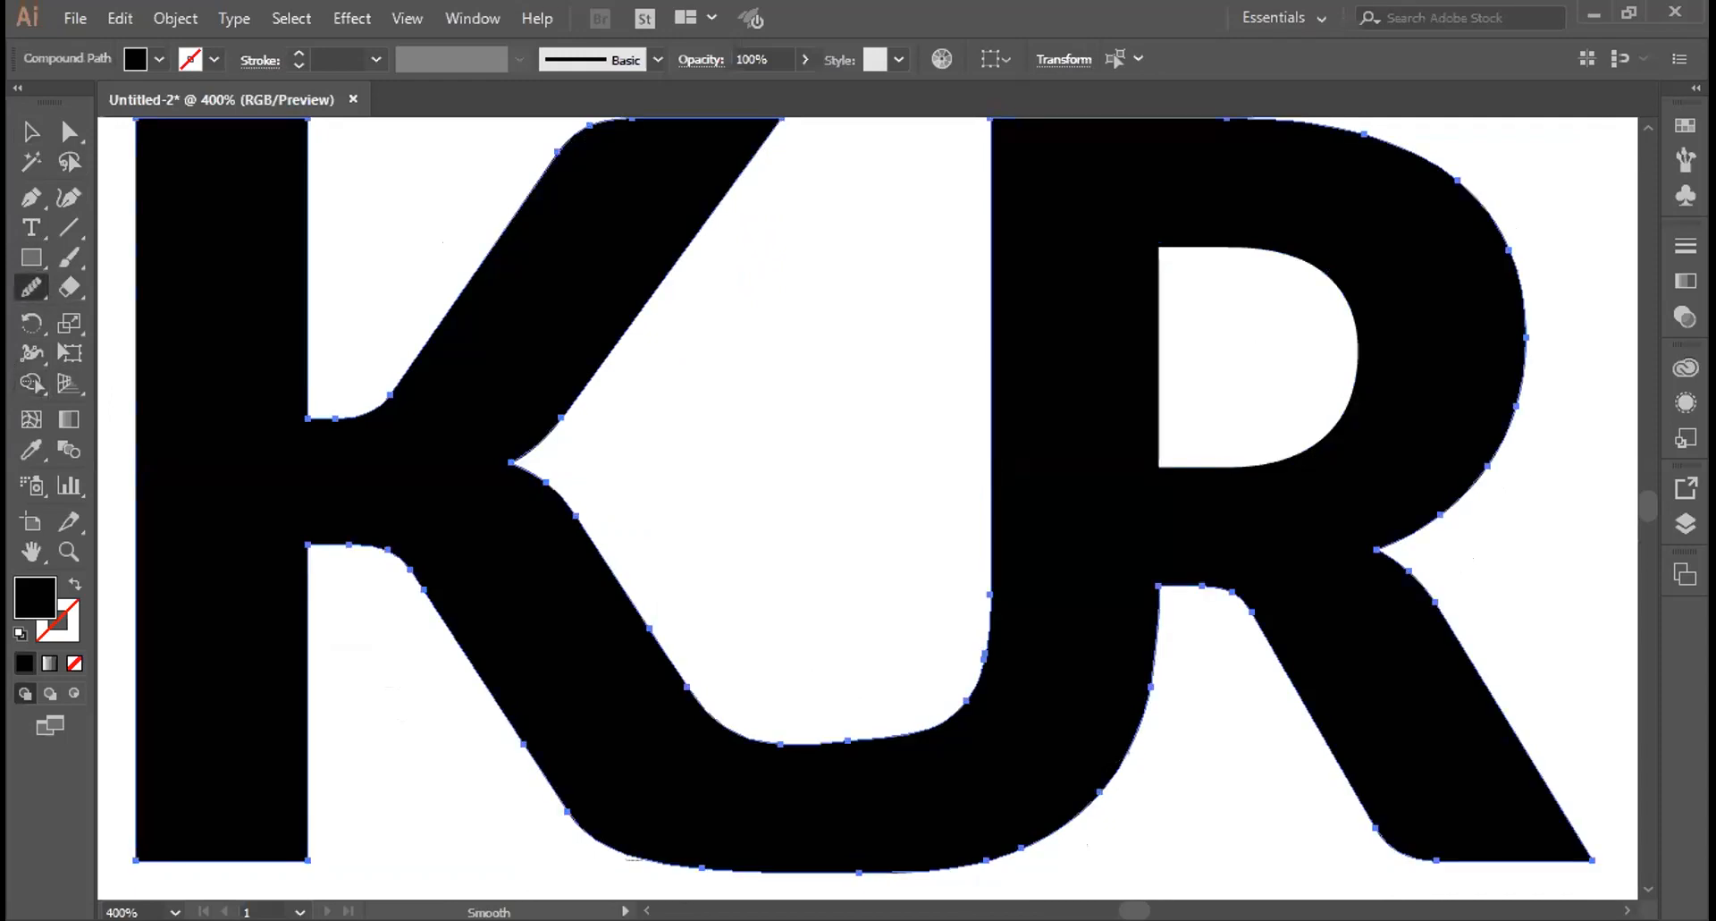
Smooth the connecting curve's outer lower-right edge and the inner edge where it meets the R's stem
mouse_move(1097, 779)
mouse_down()
mouse_move(1038, 836)
mouse_move(869, 871)
mouse_move(955, 873)
mouse_move(859, 871)
mouse_up()
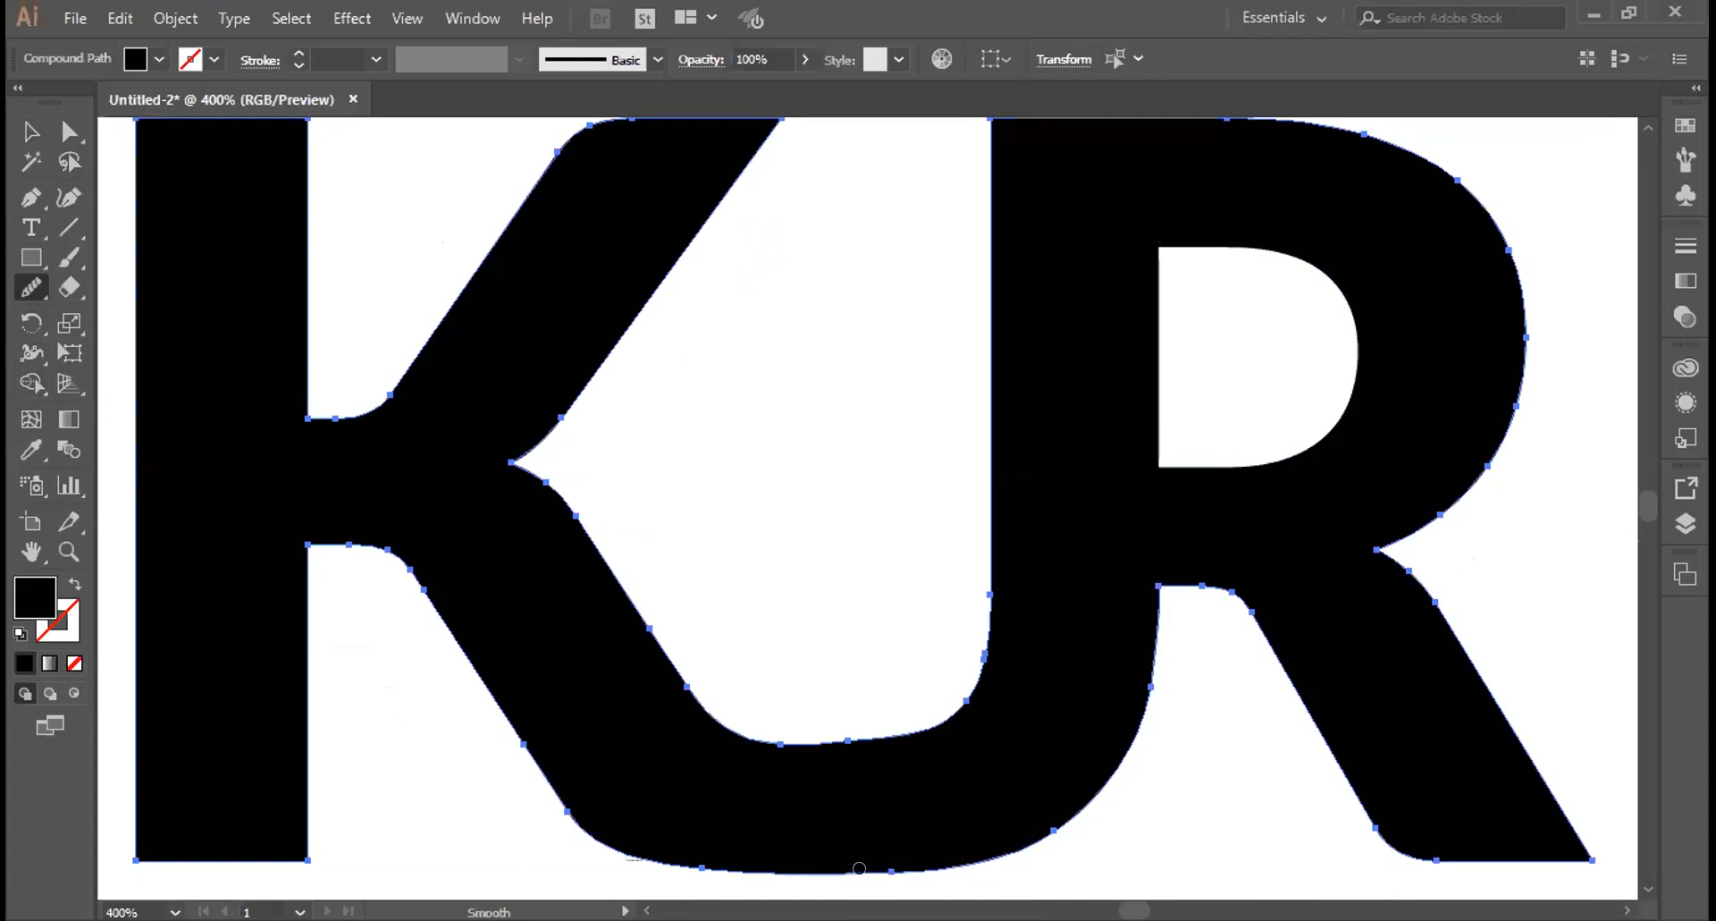
drag(1028, 844, 861, 868)
drag(1059, 814, 1050, 816)
drag(979, 630, 979, 571)
drag(983, 510, 992, 638)
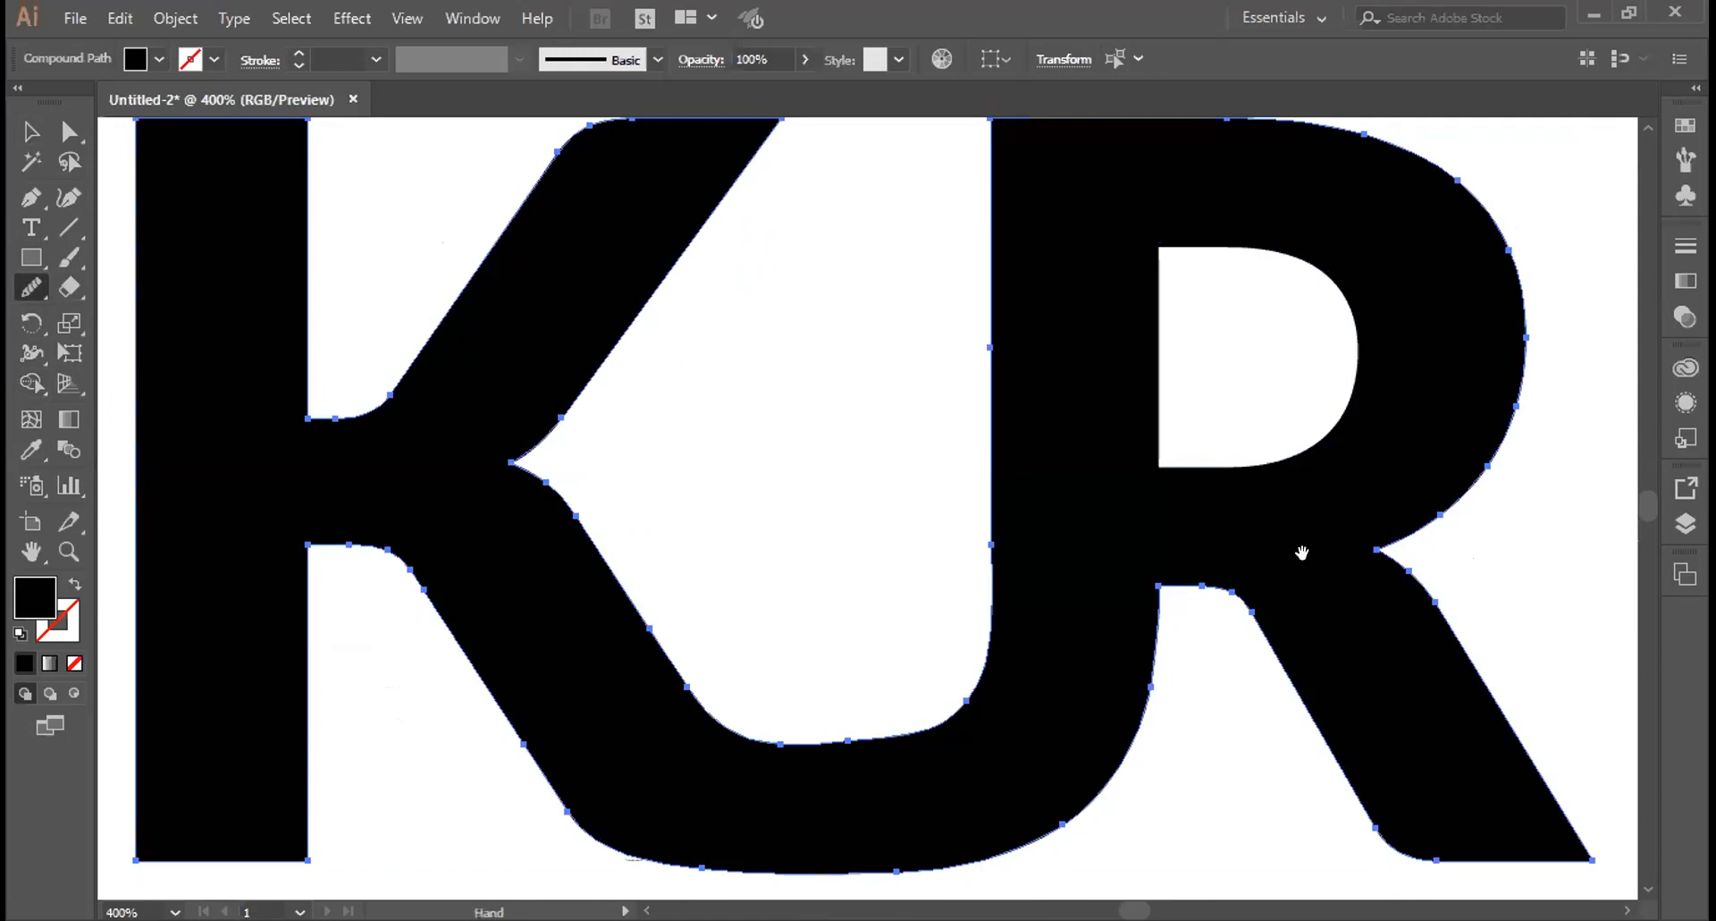
Smooth the inner bottom edge of the connecting curve, including the bend from the K's leg
drag(1302, 548, 1210, 645)
drag(986, 709, 1281, 487)
drag(1149, 585, 1124, 488)
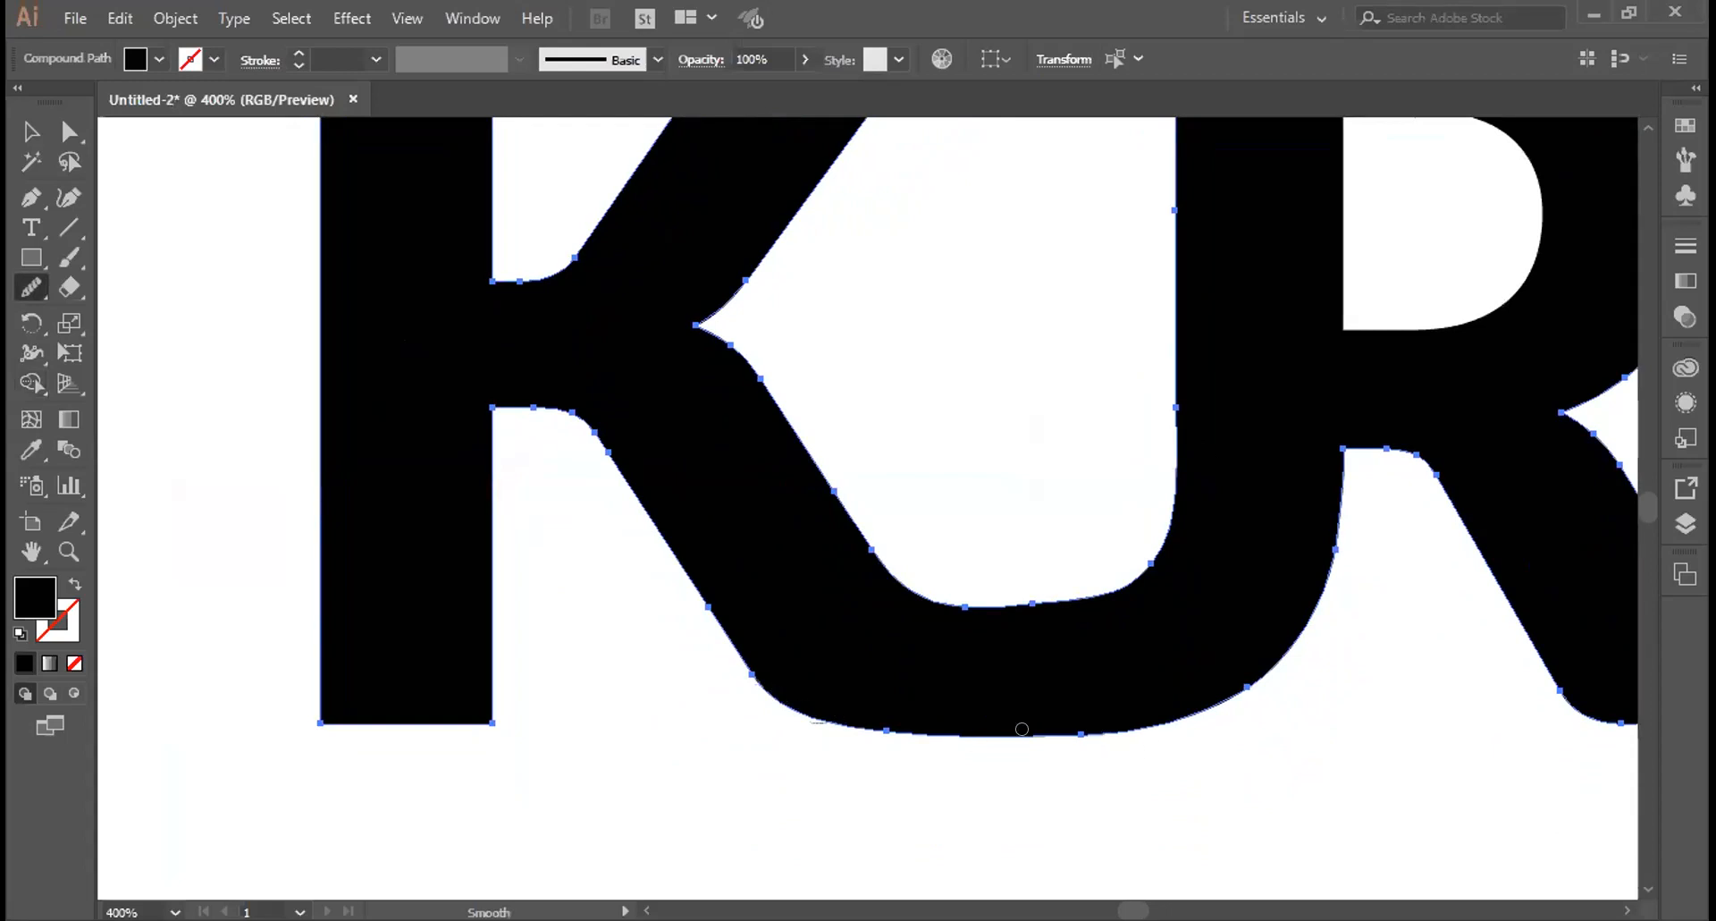
drag(1272, 579, 1150, 640)
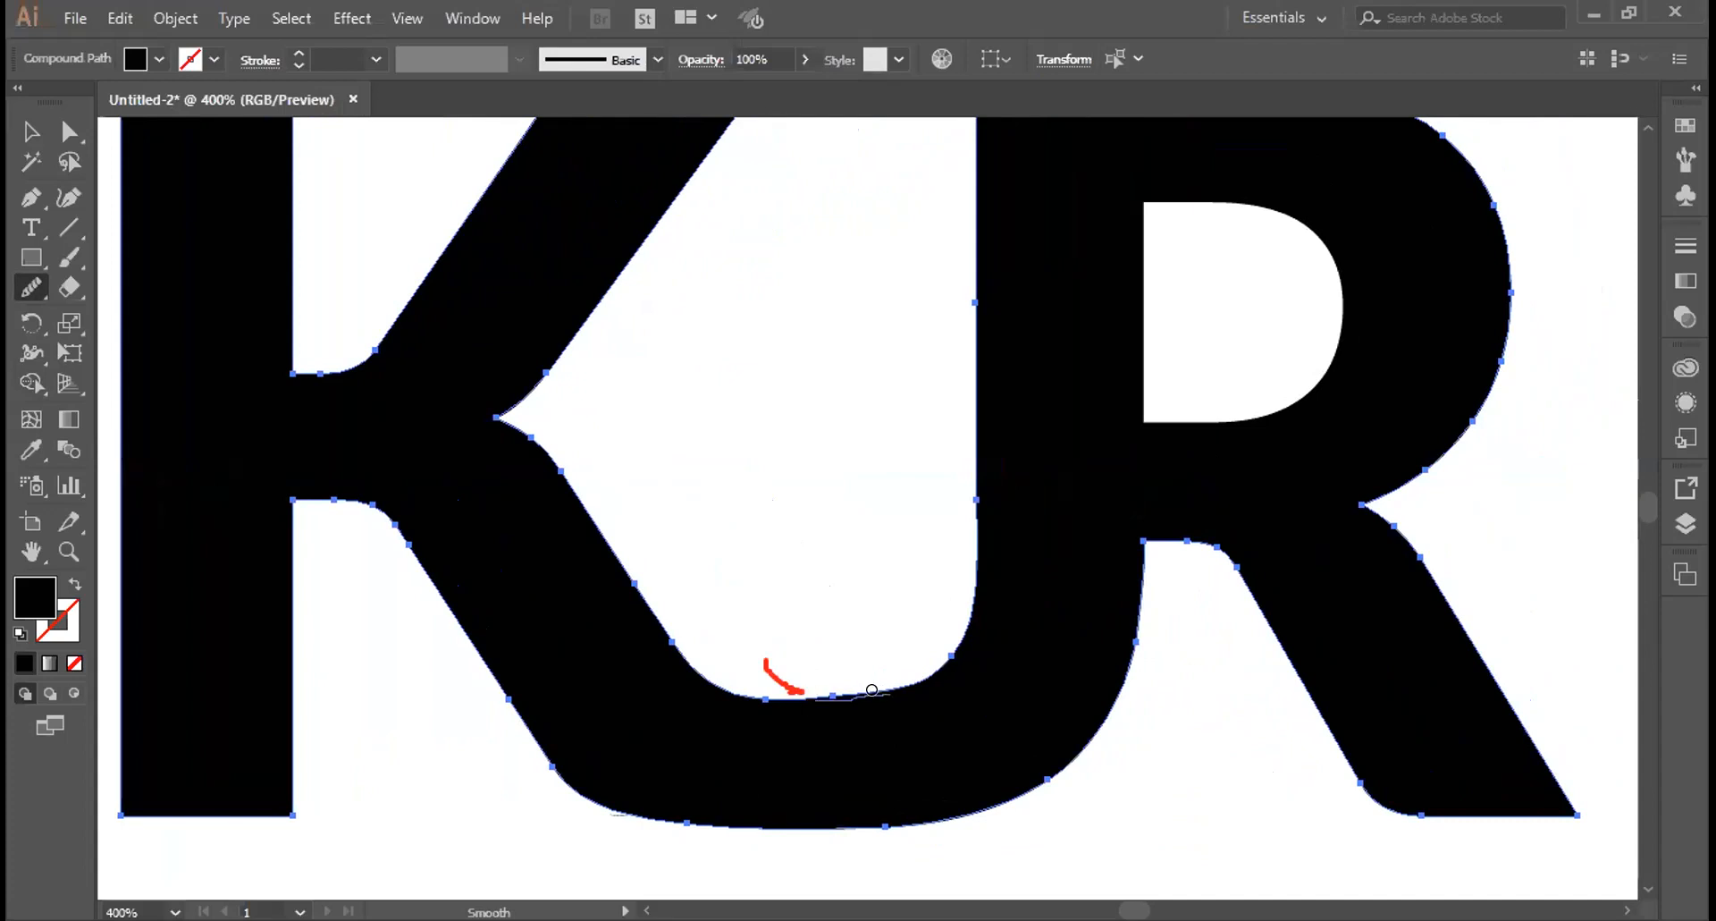
drag(666, 637, 754, 686)
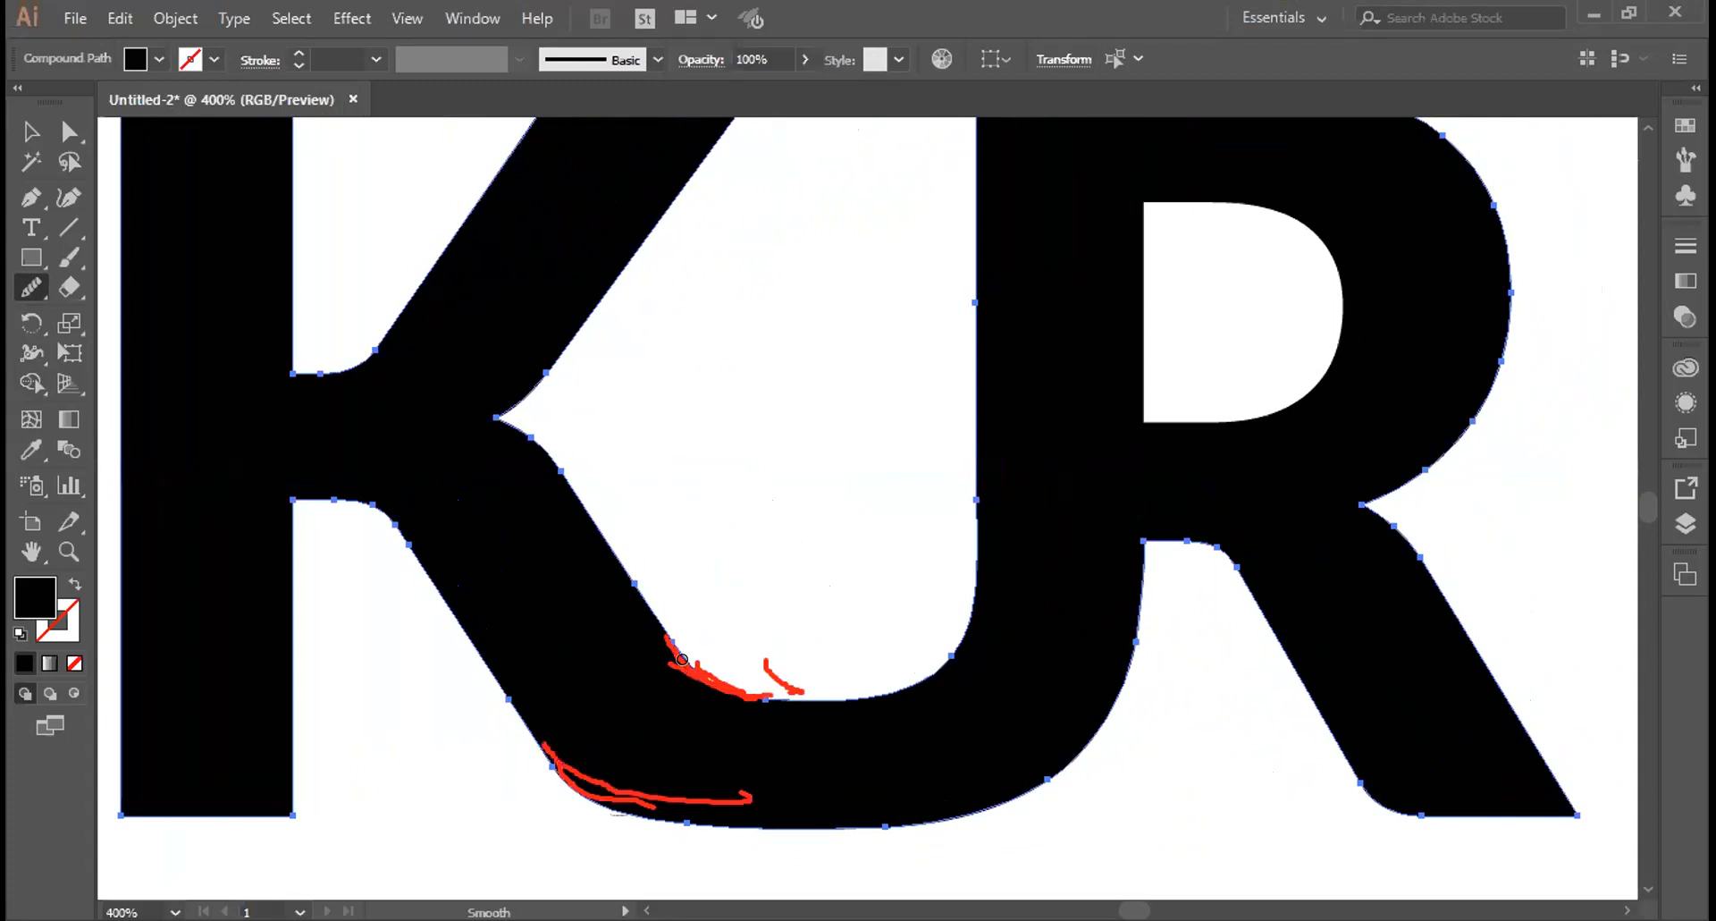
mouse_move(666, 653)
mouse_down()
mouse_move(756, 687)
mouse_move(664, 651)
mouse_up()
drag(765, 700, 669, 643)
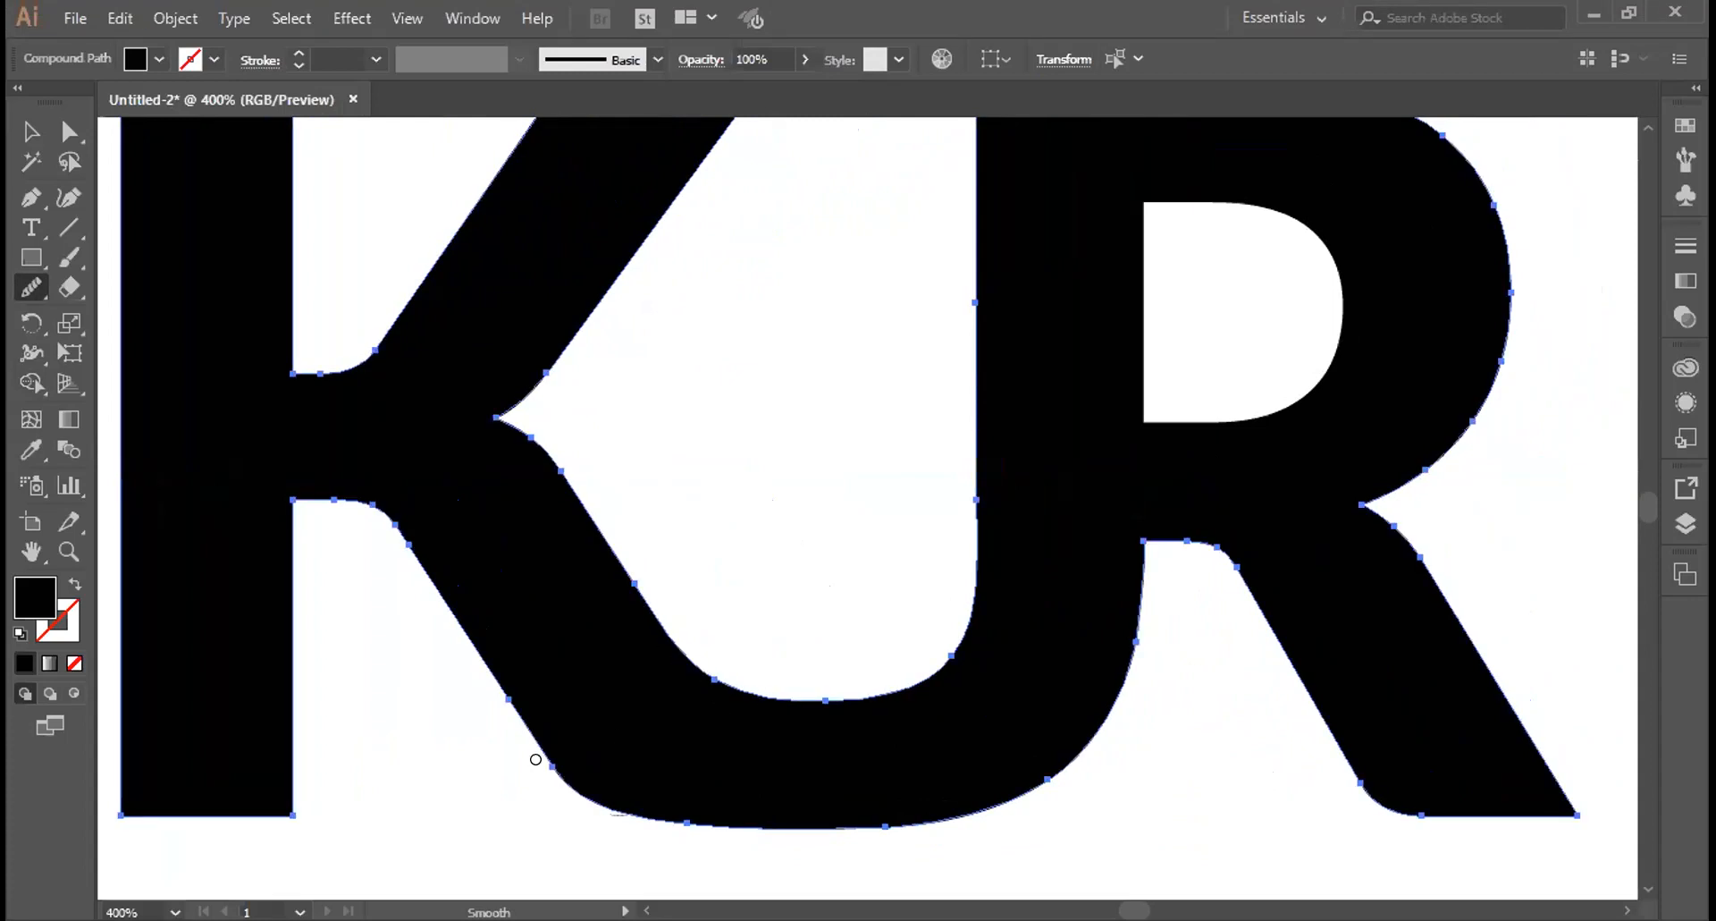
Smooth the outer lower-left bend where the K's leg turns into the connecting curve, and deselect the shape
drag(598, 791, 542, 759)
drag(638, 806, 552, 763)
mouse_move(661, 808)
mouse_down()
mouse_move(562, 765)
mouse_move(850, 877)
mouse_up()
mouse_move(756, 851)
mouse_down()
mouse_move(614, 770)
mouse_move(580, 774)
mouse_up()
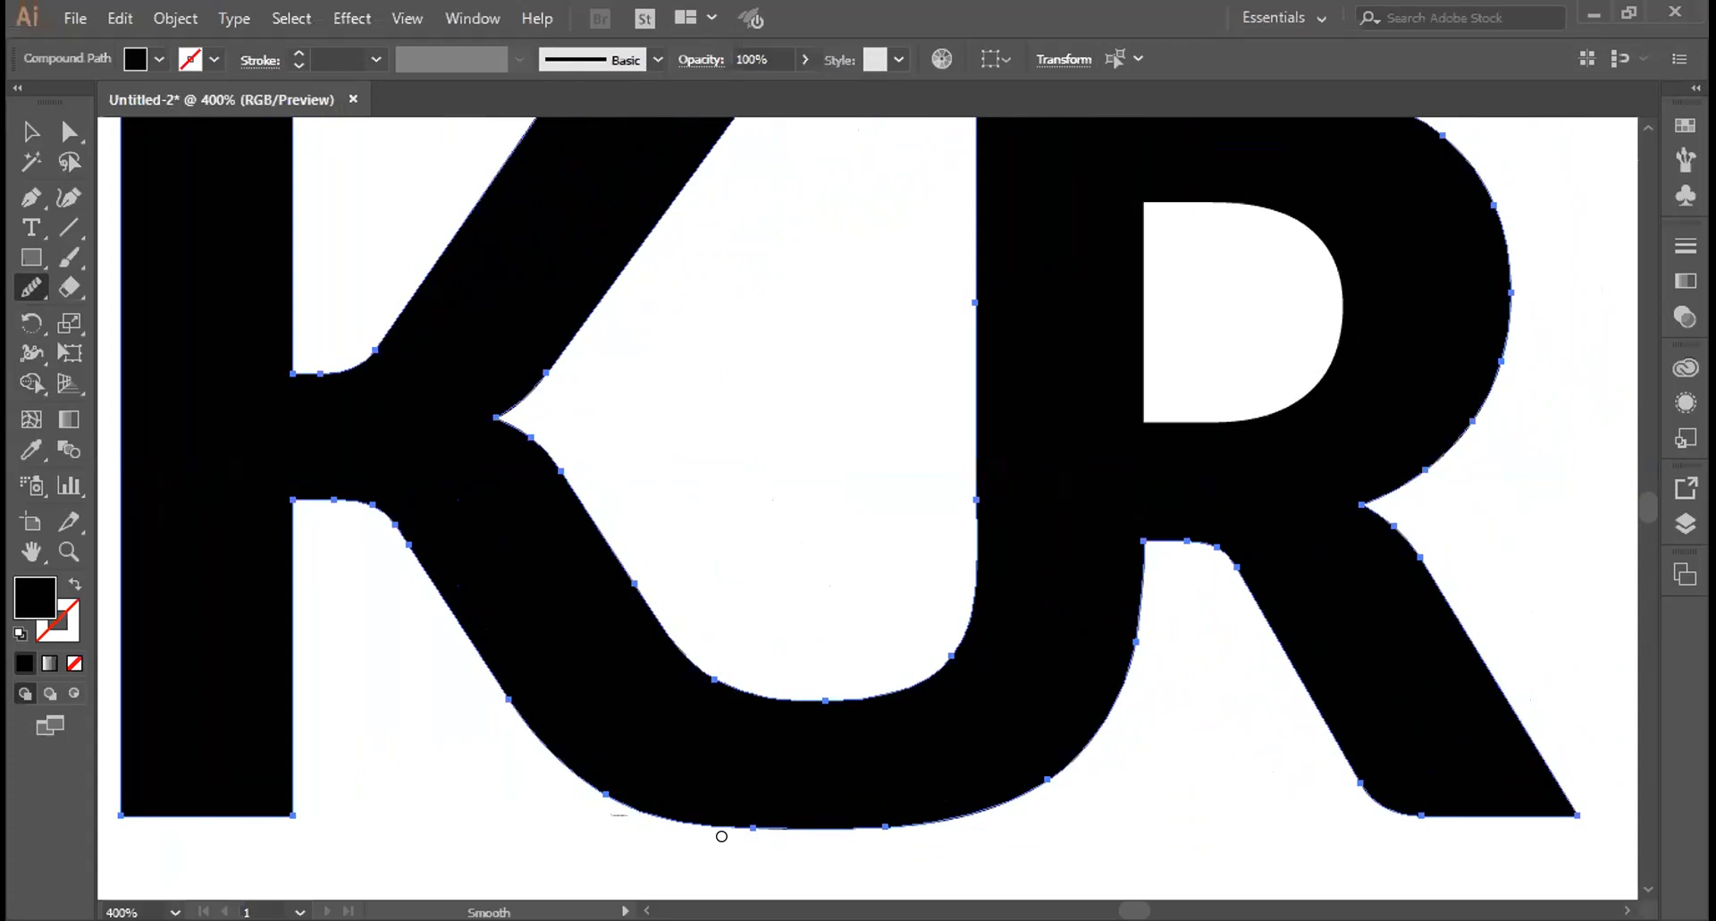
key(ctrl)
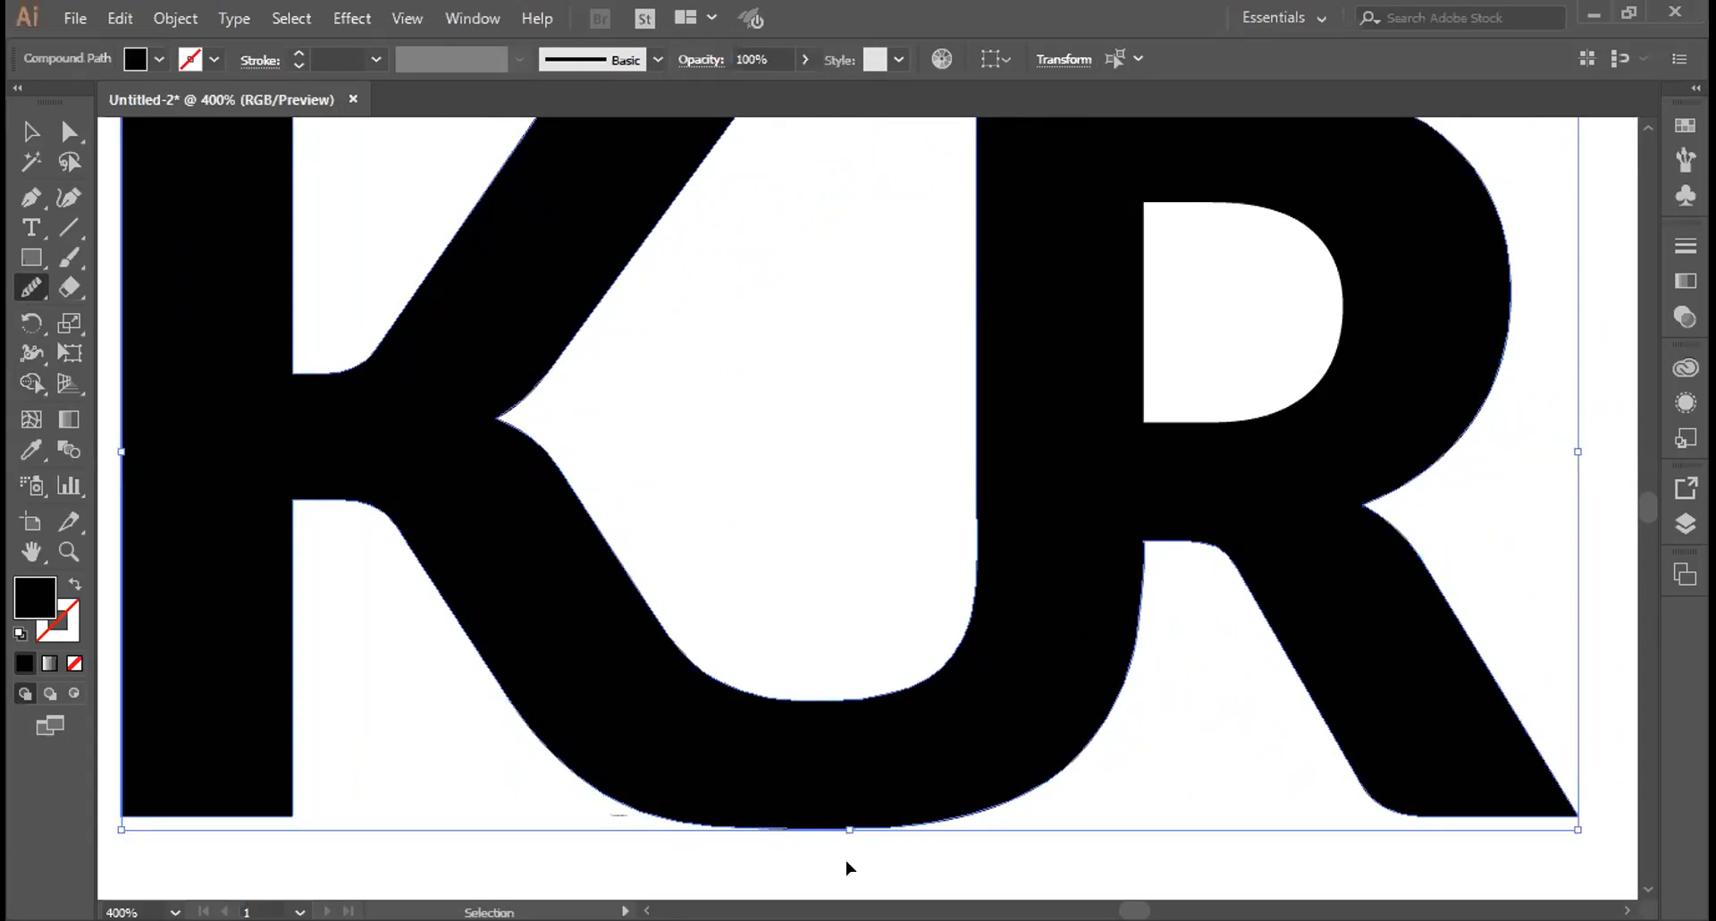
key(ctrl+minus)
key(ctrl+minus)
key(ctrl+minus)
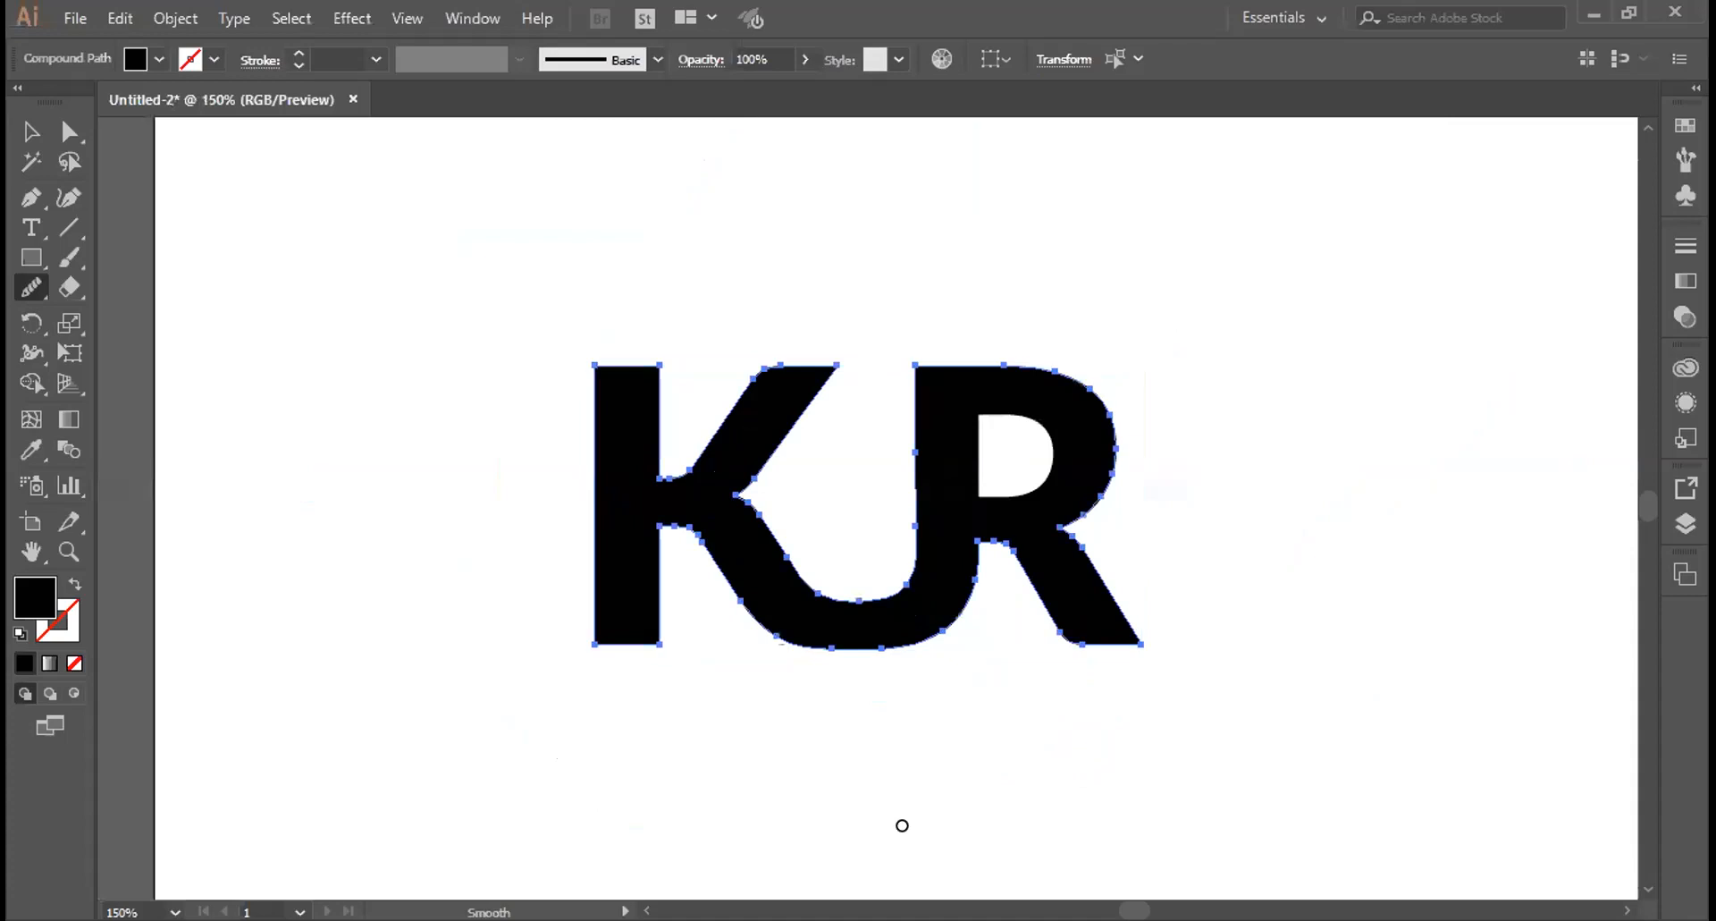
click(24, 132)
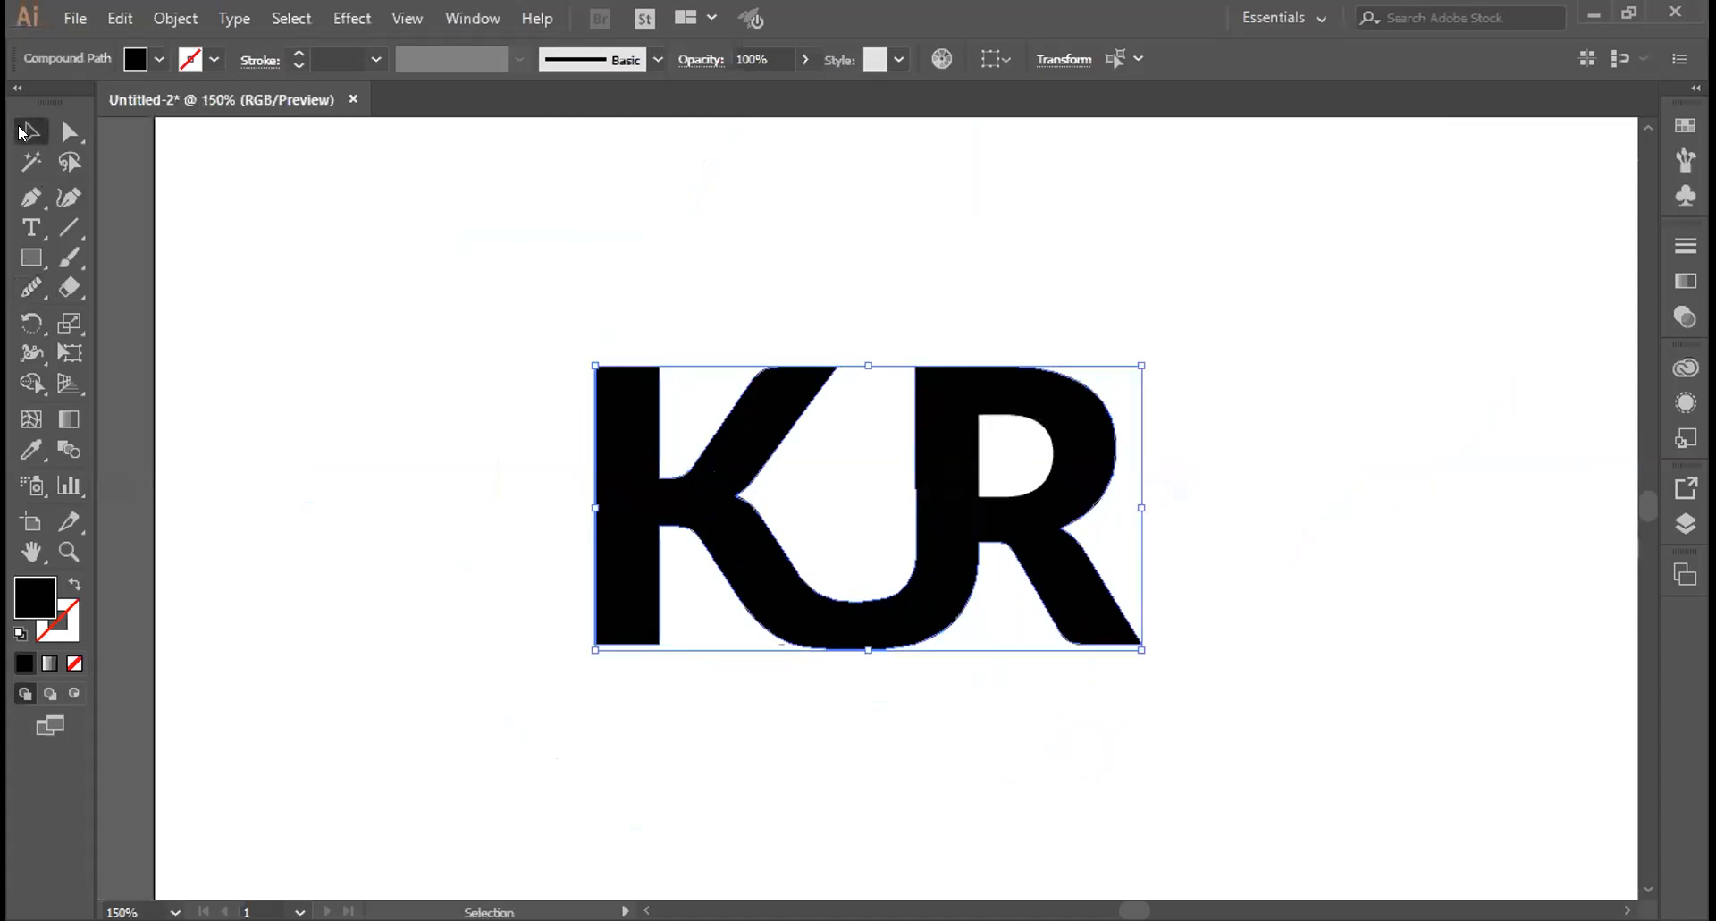
click(1130, 746)
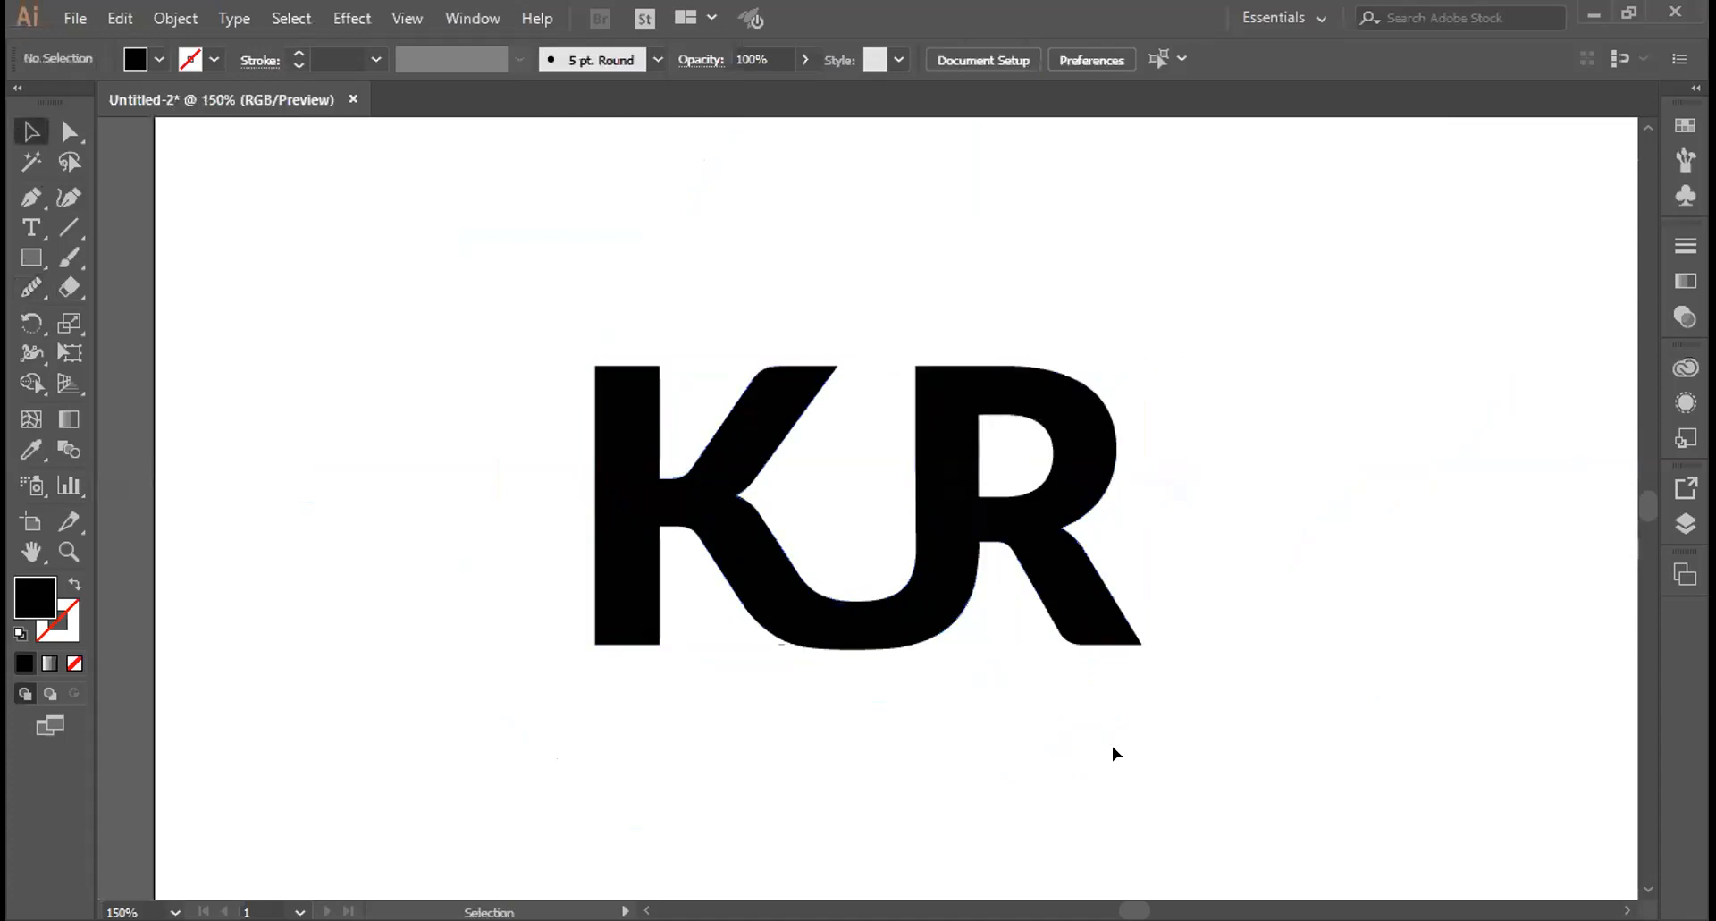
Select the merged KR shape, recolour it to the very dark grey #202021, and deselect it
drag(471, 322, 1239, 660)
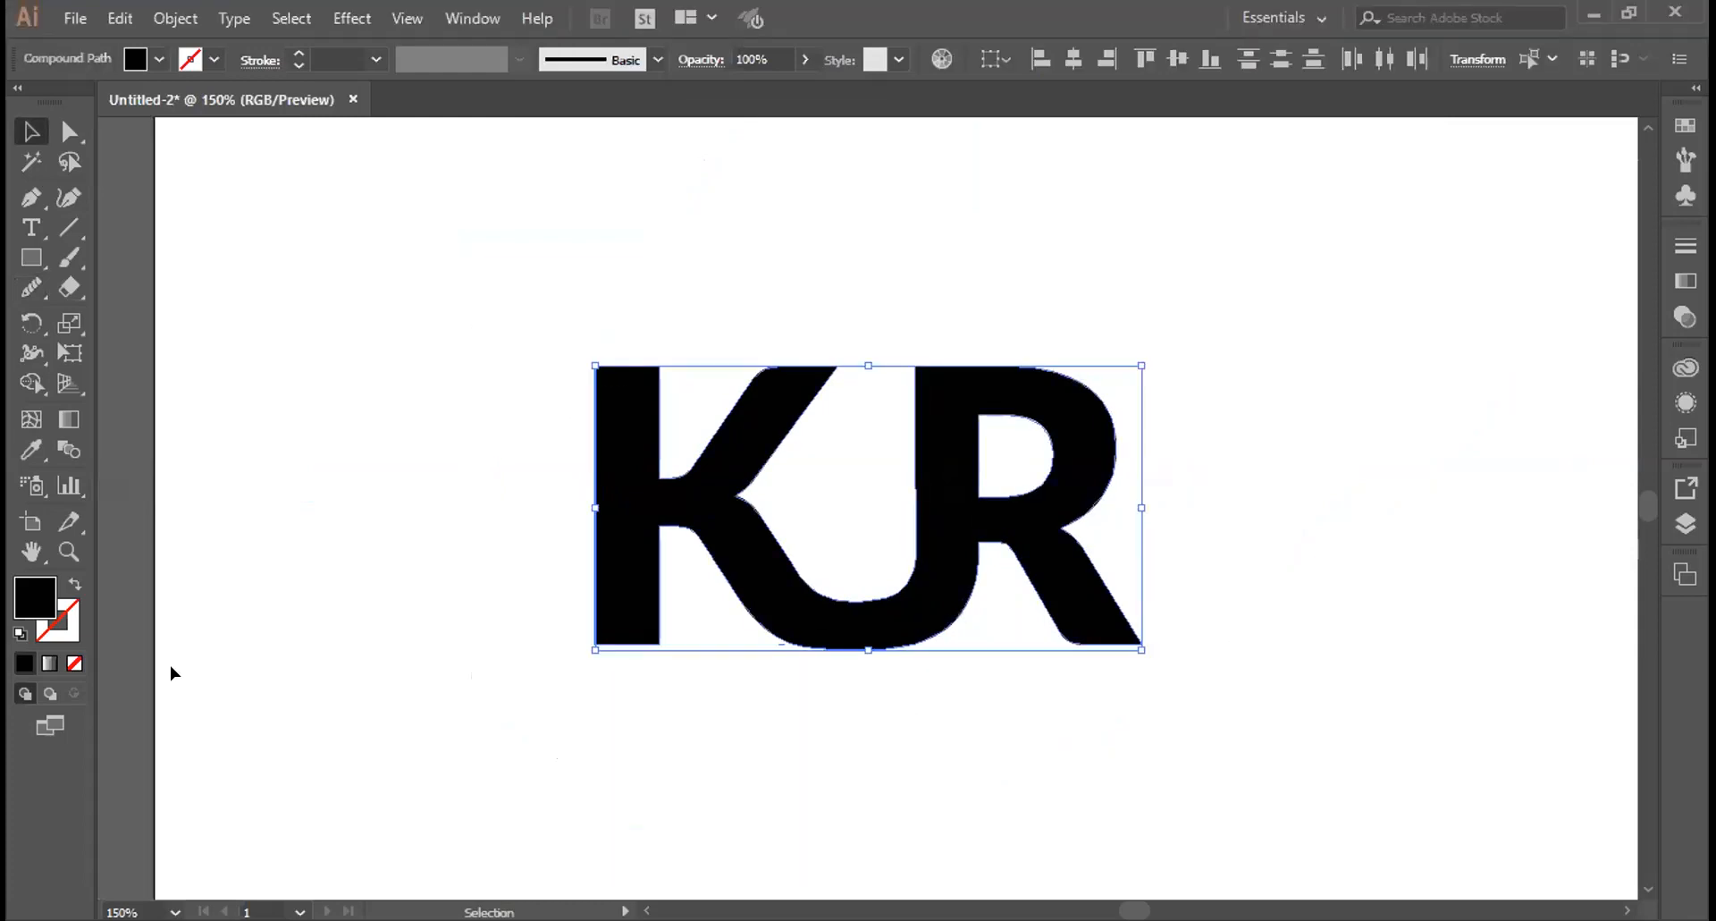
double_click(38, 598)
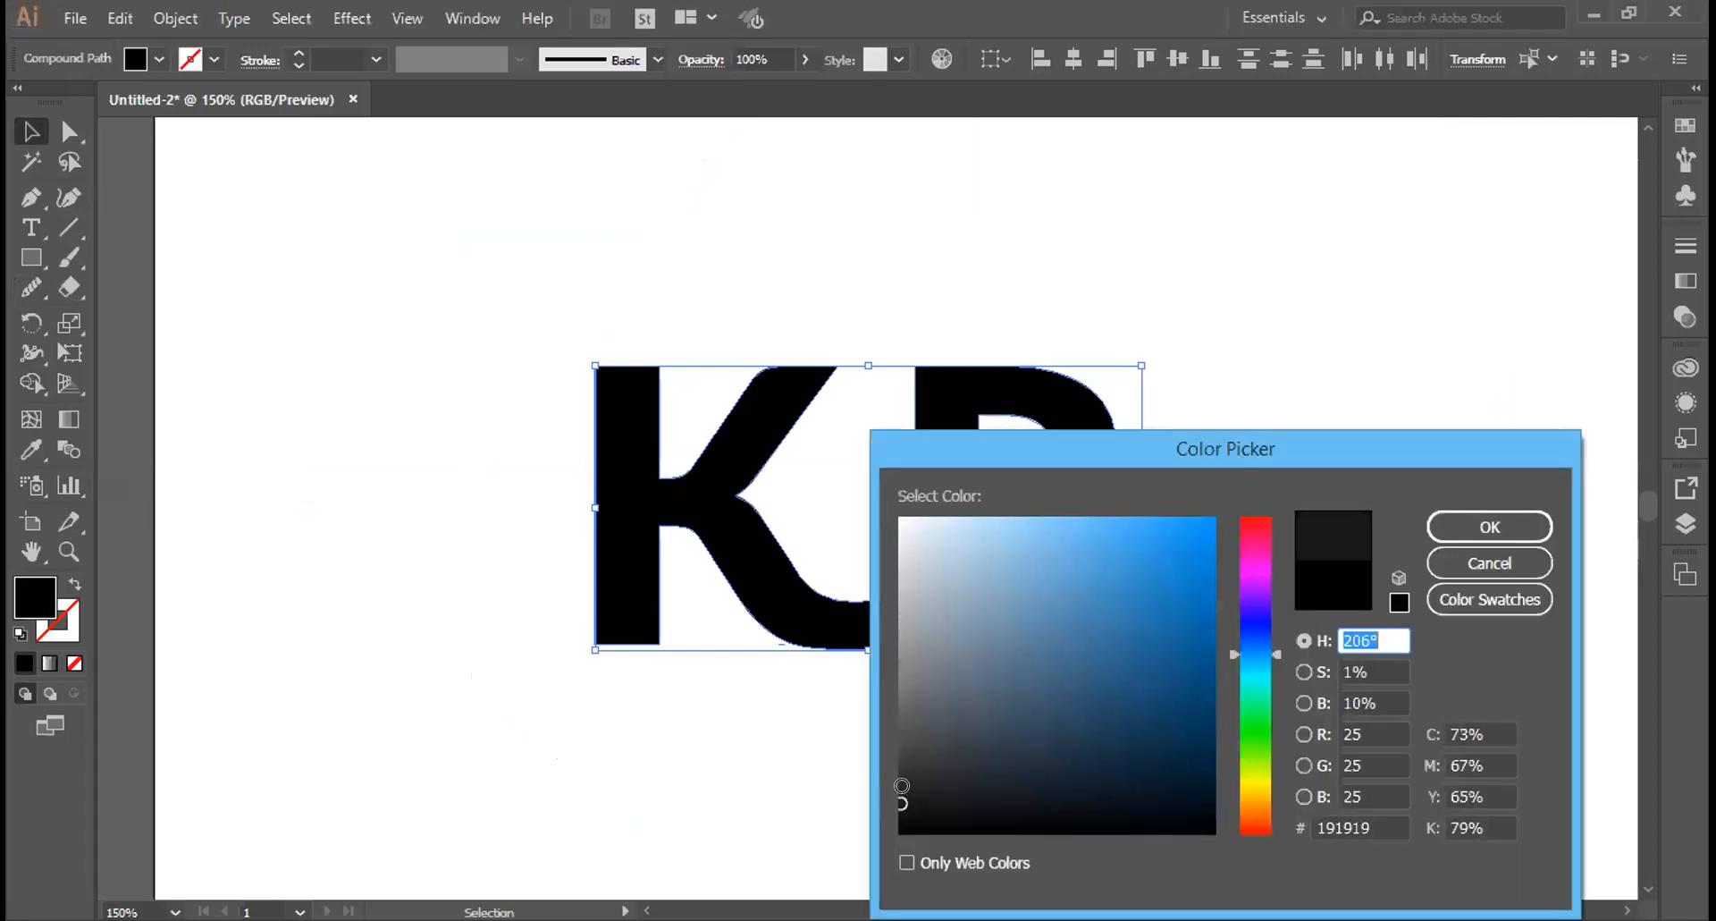
click(910, 793)
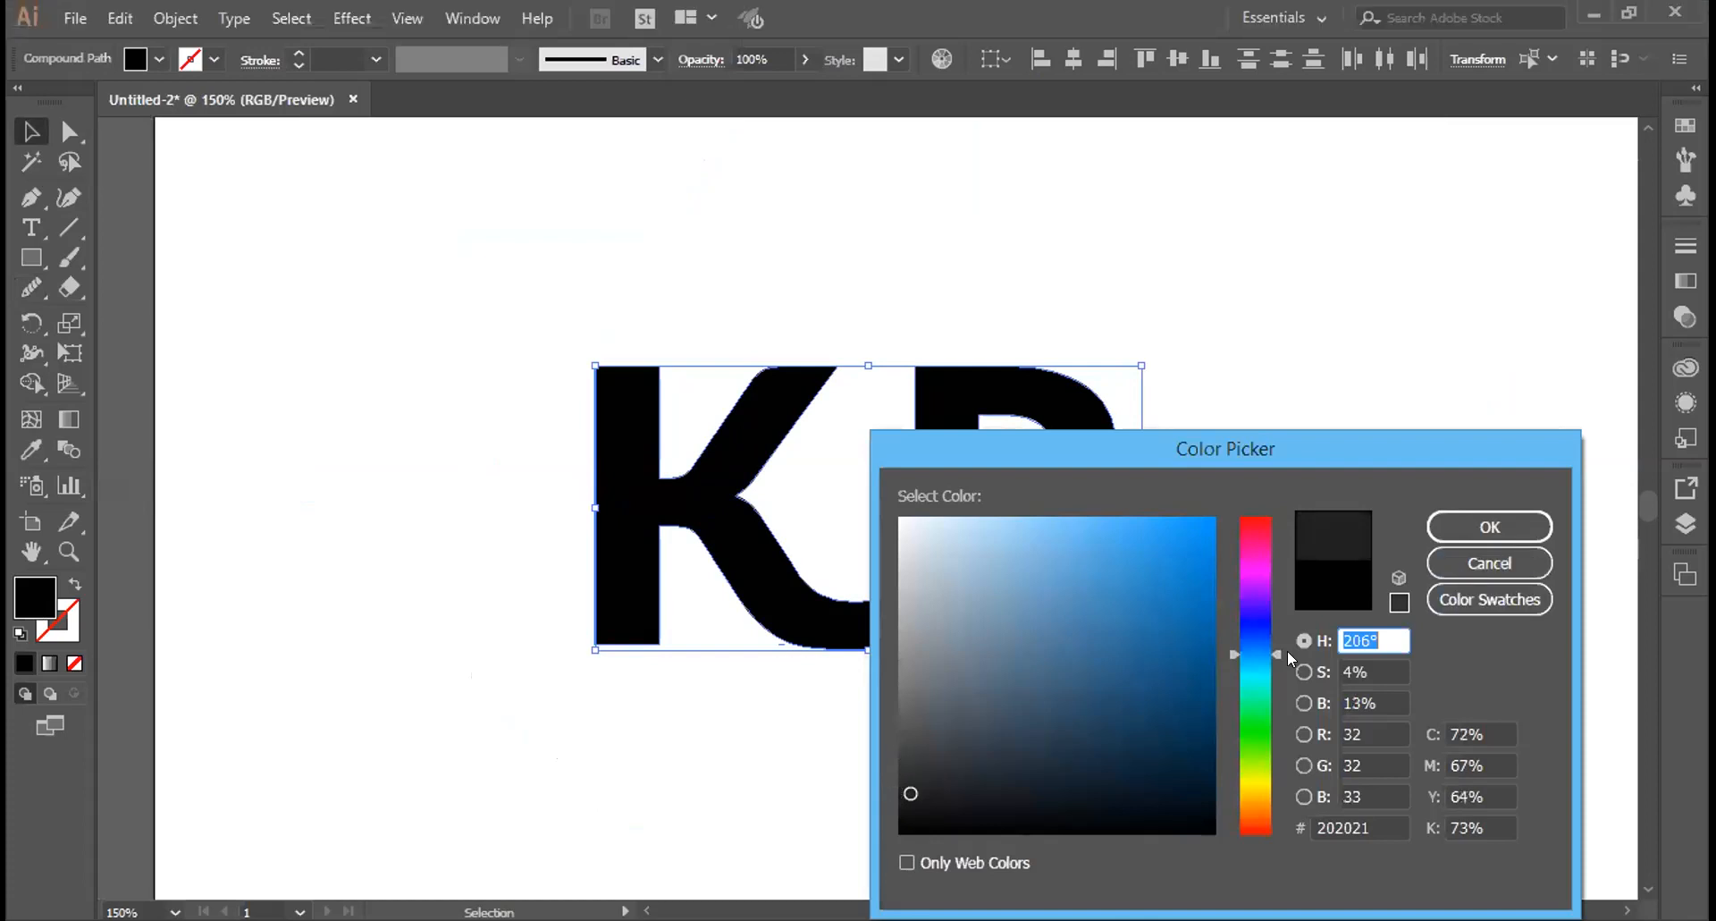
click(1440, 533)
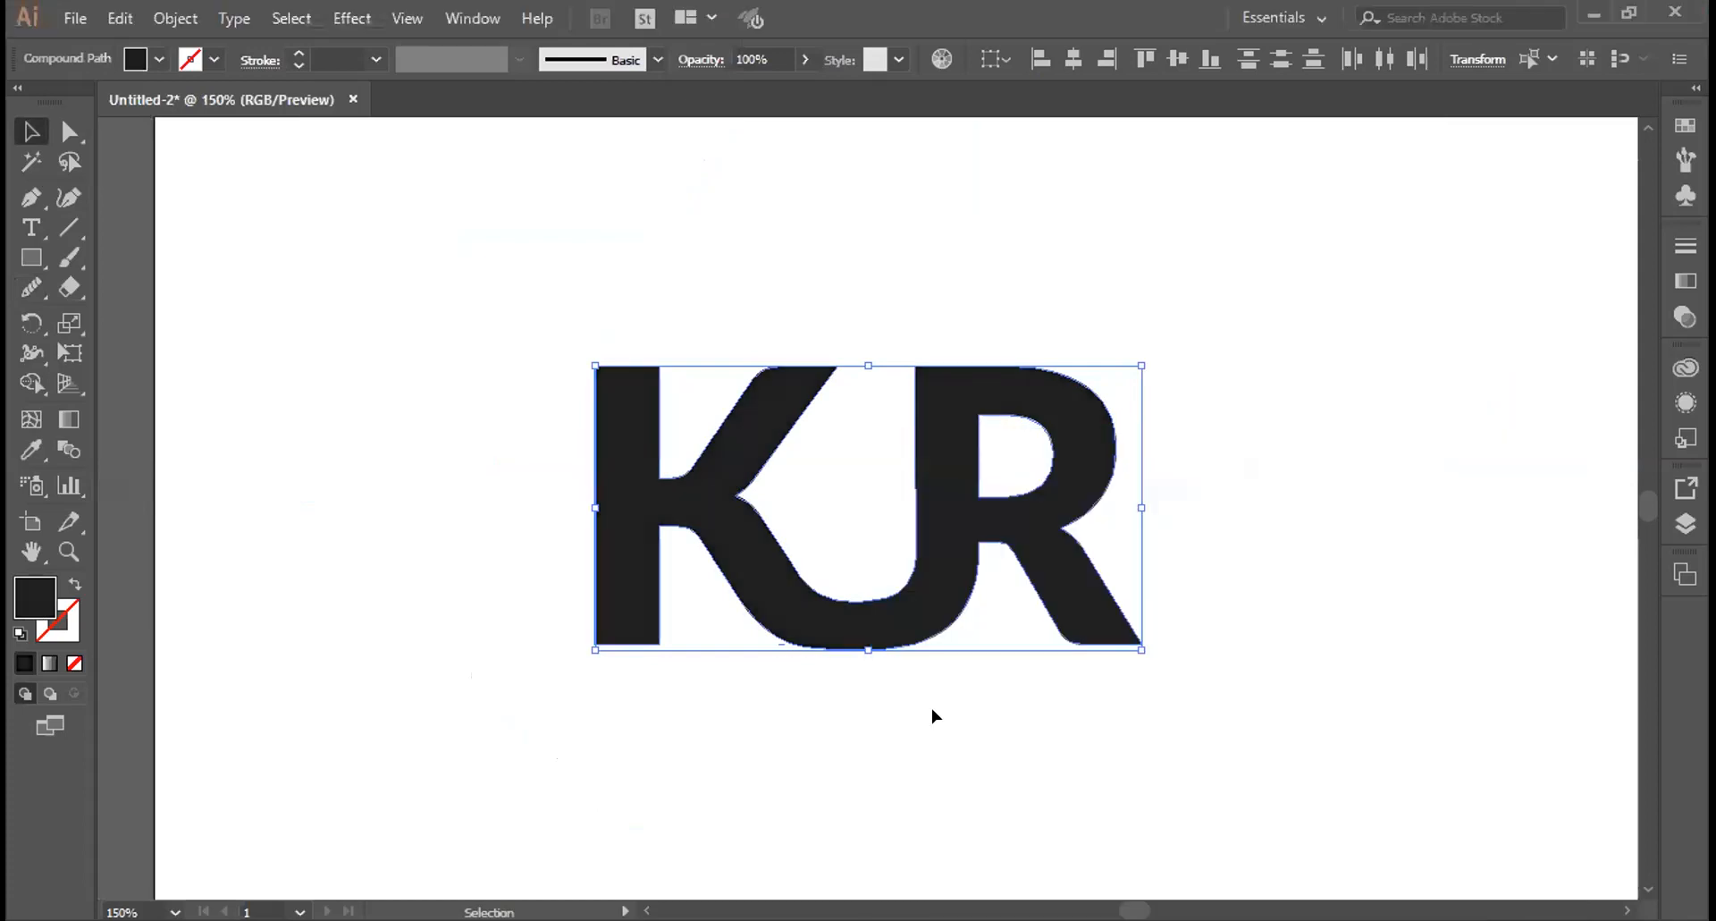
click(1282, 711)
Fill the KR monogram with a slightly lighter dark grey and move it straight up by about 76 pt
drag(498, 354, 1202, 657)
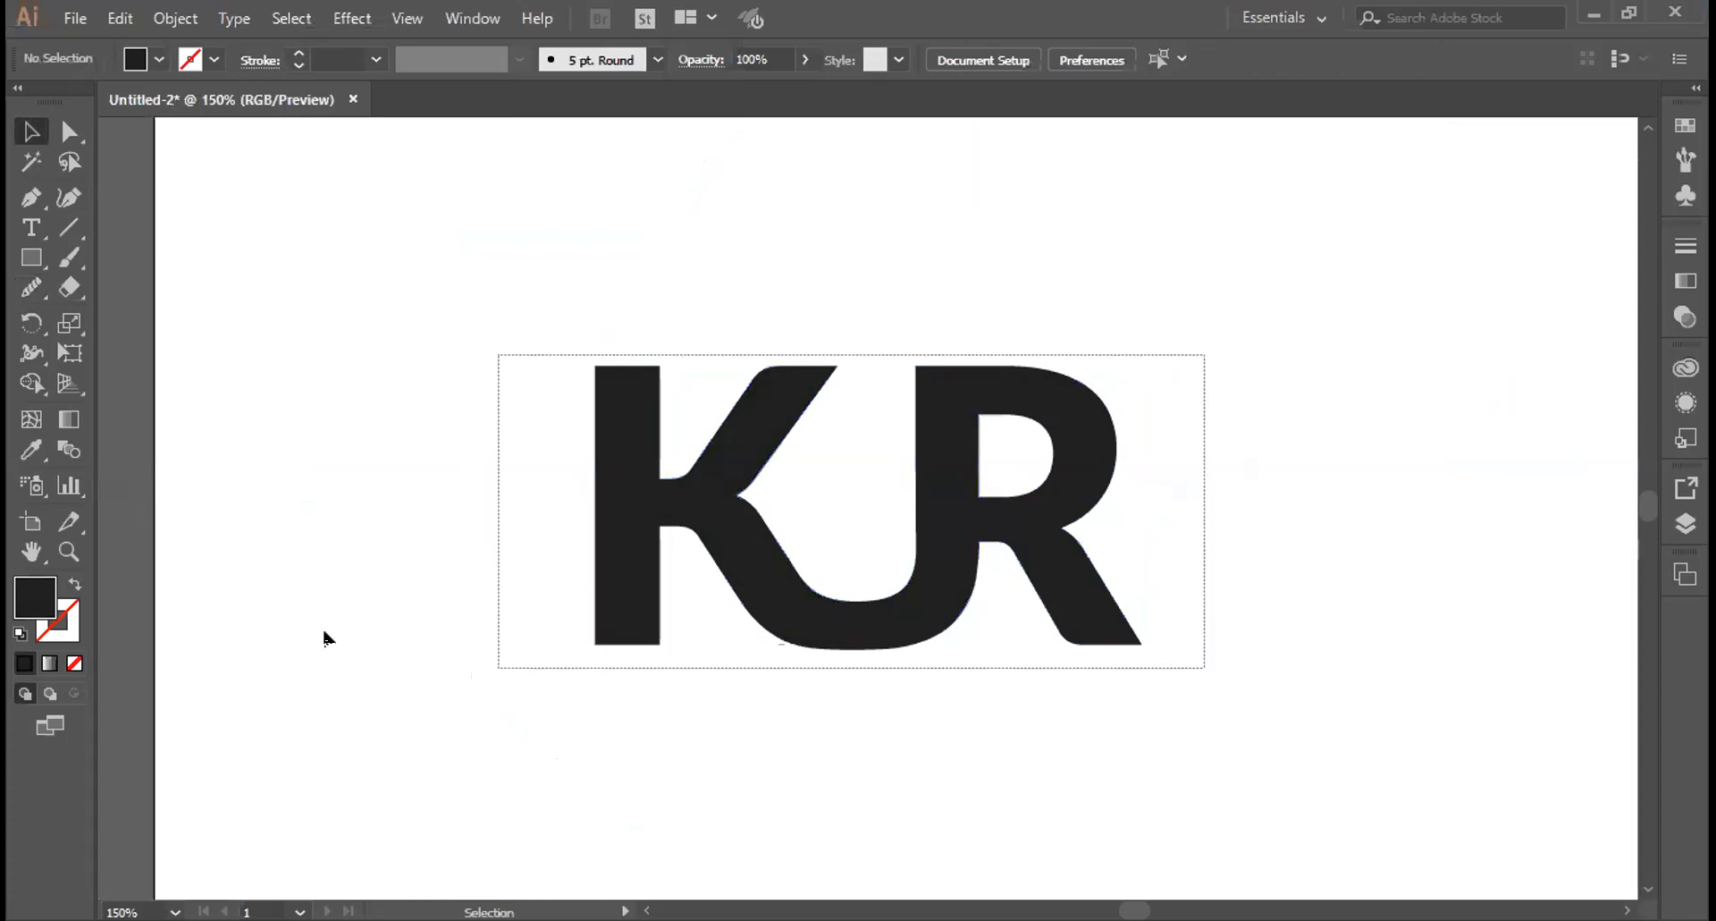
double_click(36, 594)
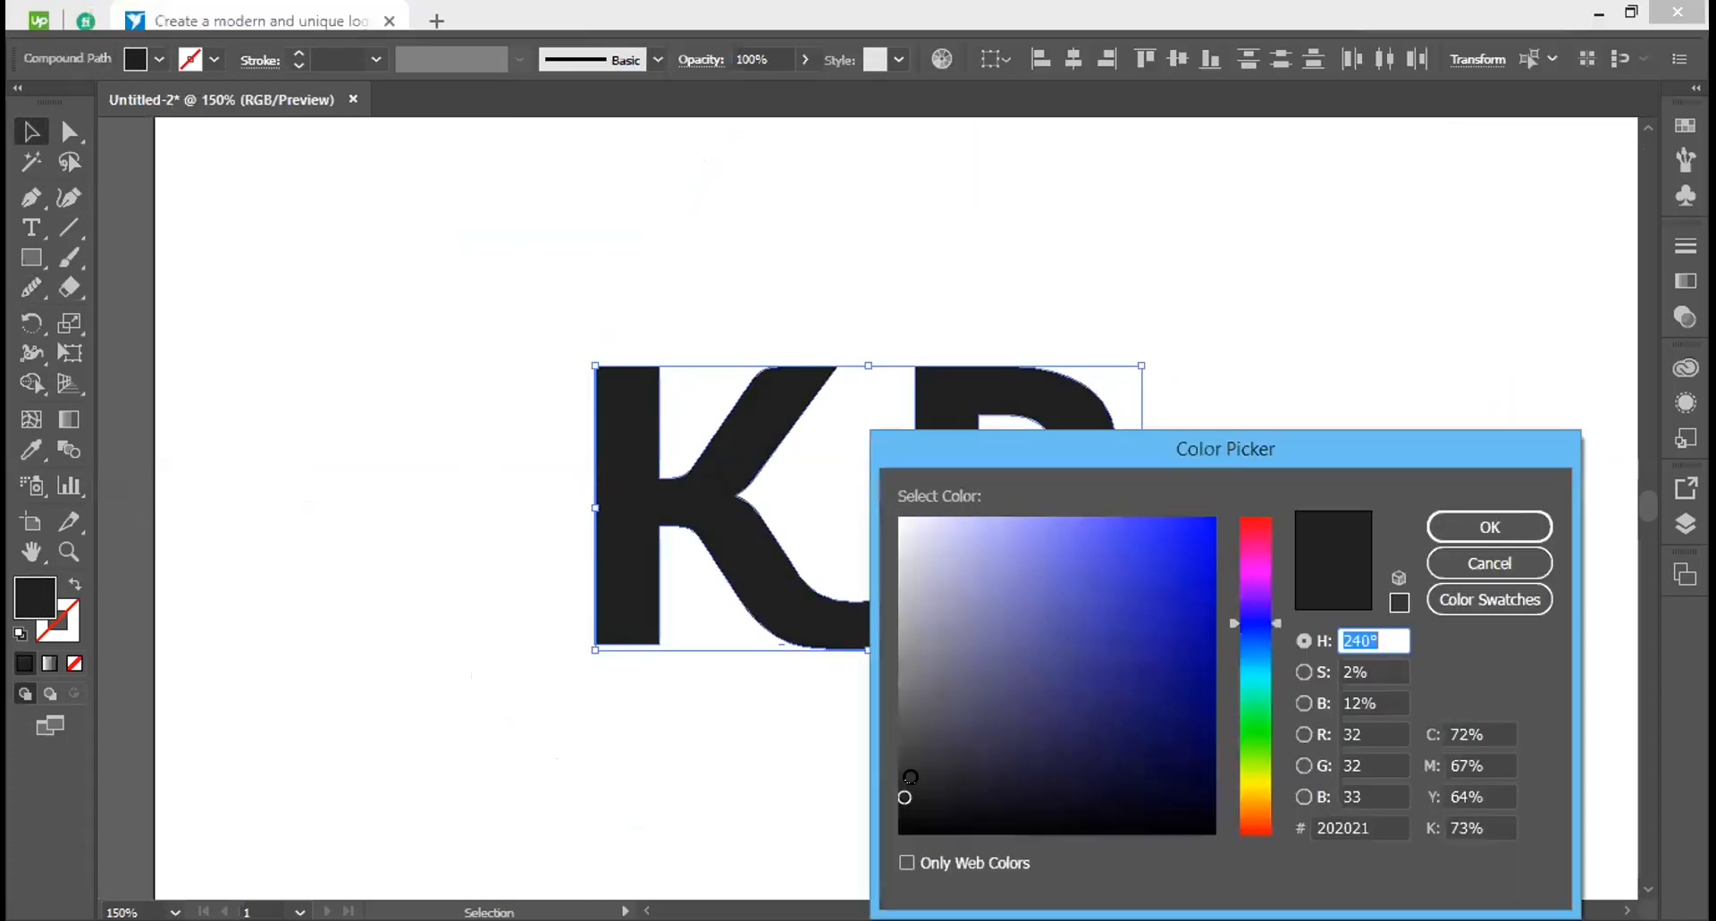
mouse_move(898, 776)
mouse_down()
mouse_move(900, 792)
mouse_move(901, 771)
mouse_up()
click(1506, 531)
click(1212, 751)
drag(375, 257, 1030, 400)
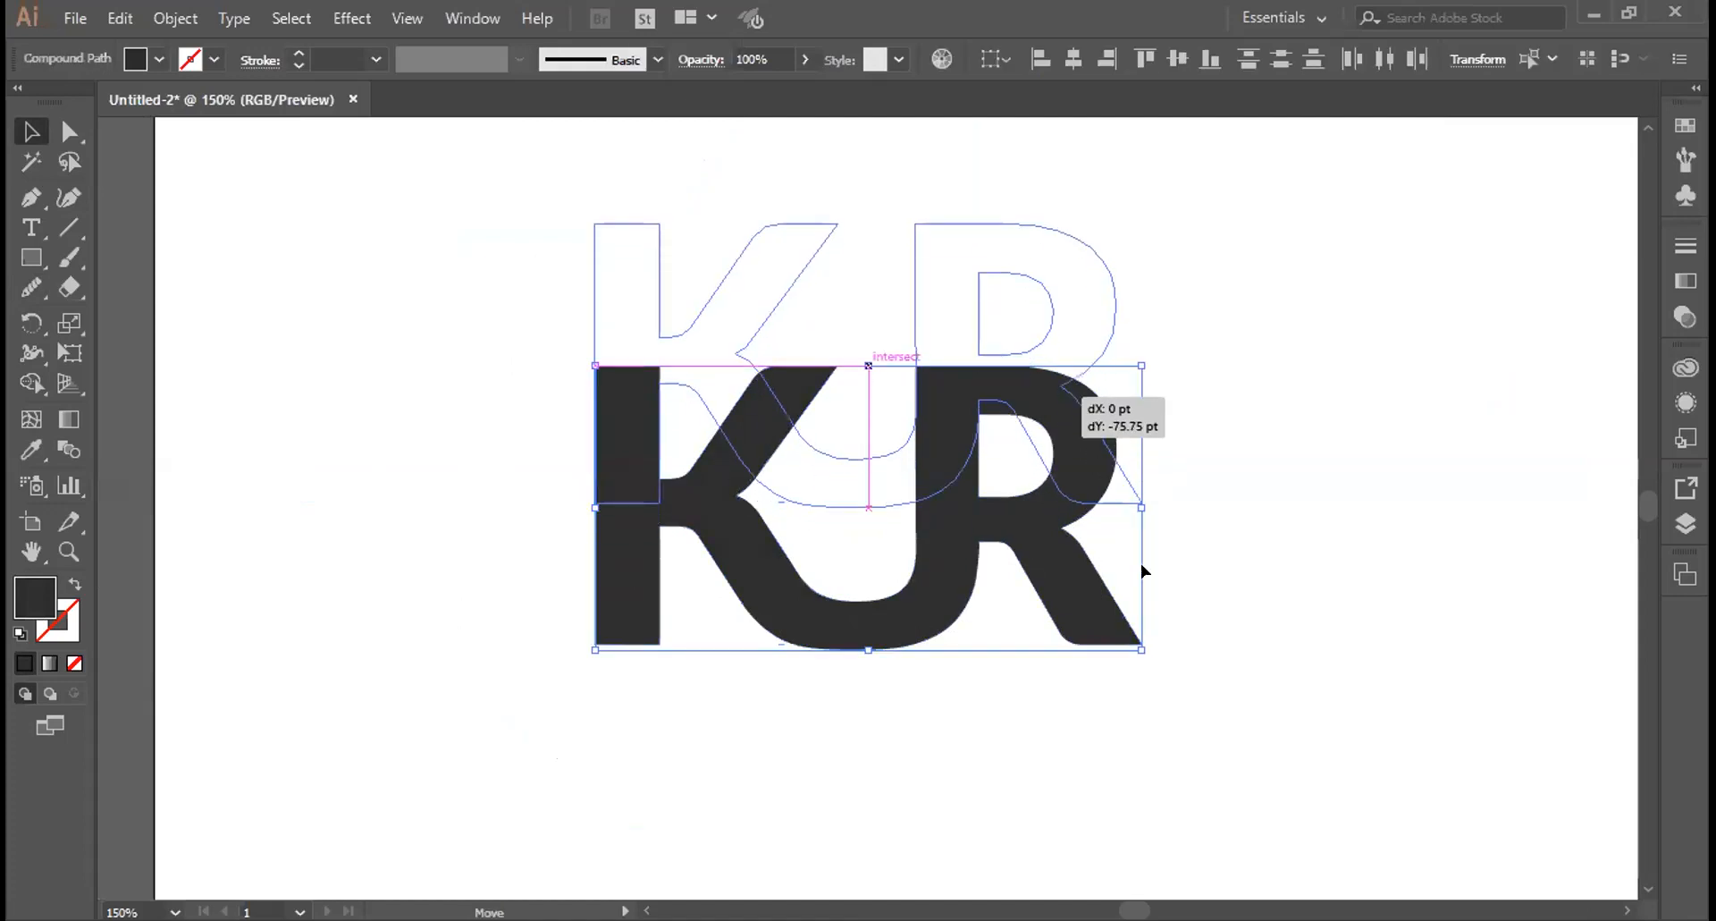
click(1144, 621)
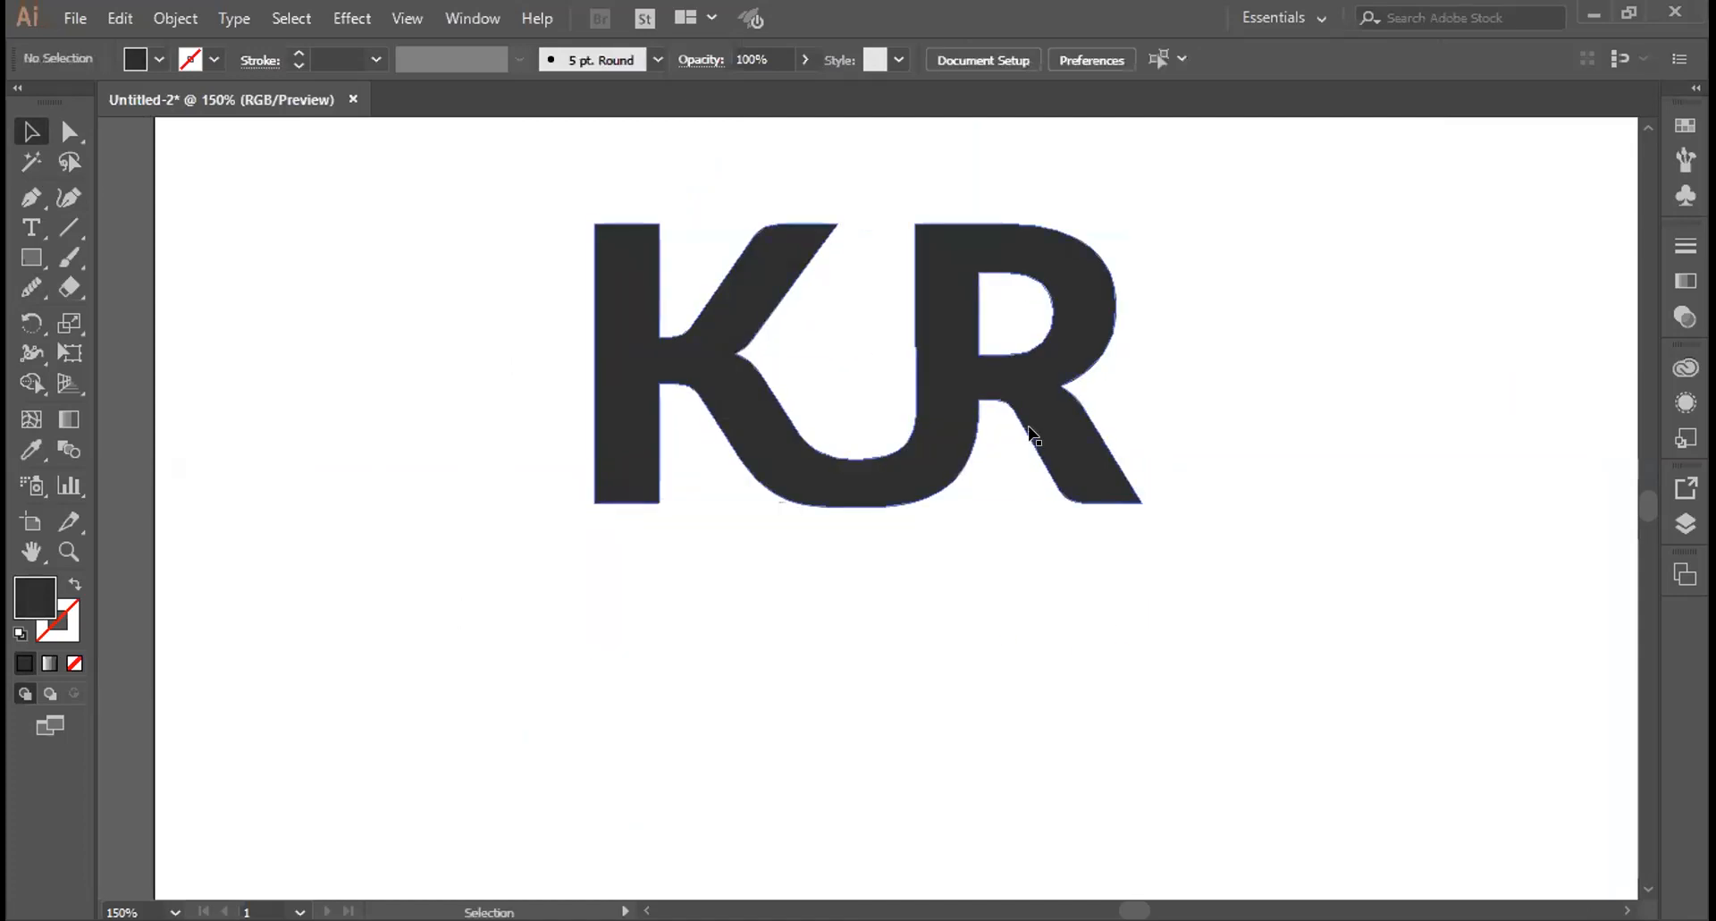
Duplicate the KR monogram directly below the original, fill the copy with a dark blue swatch, and deselect it
drag(1048, 469, 1071, 803)
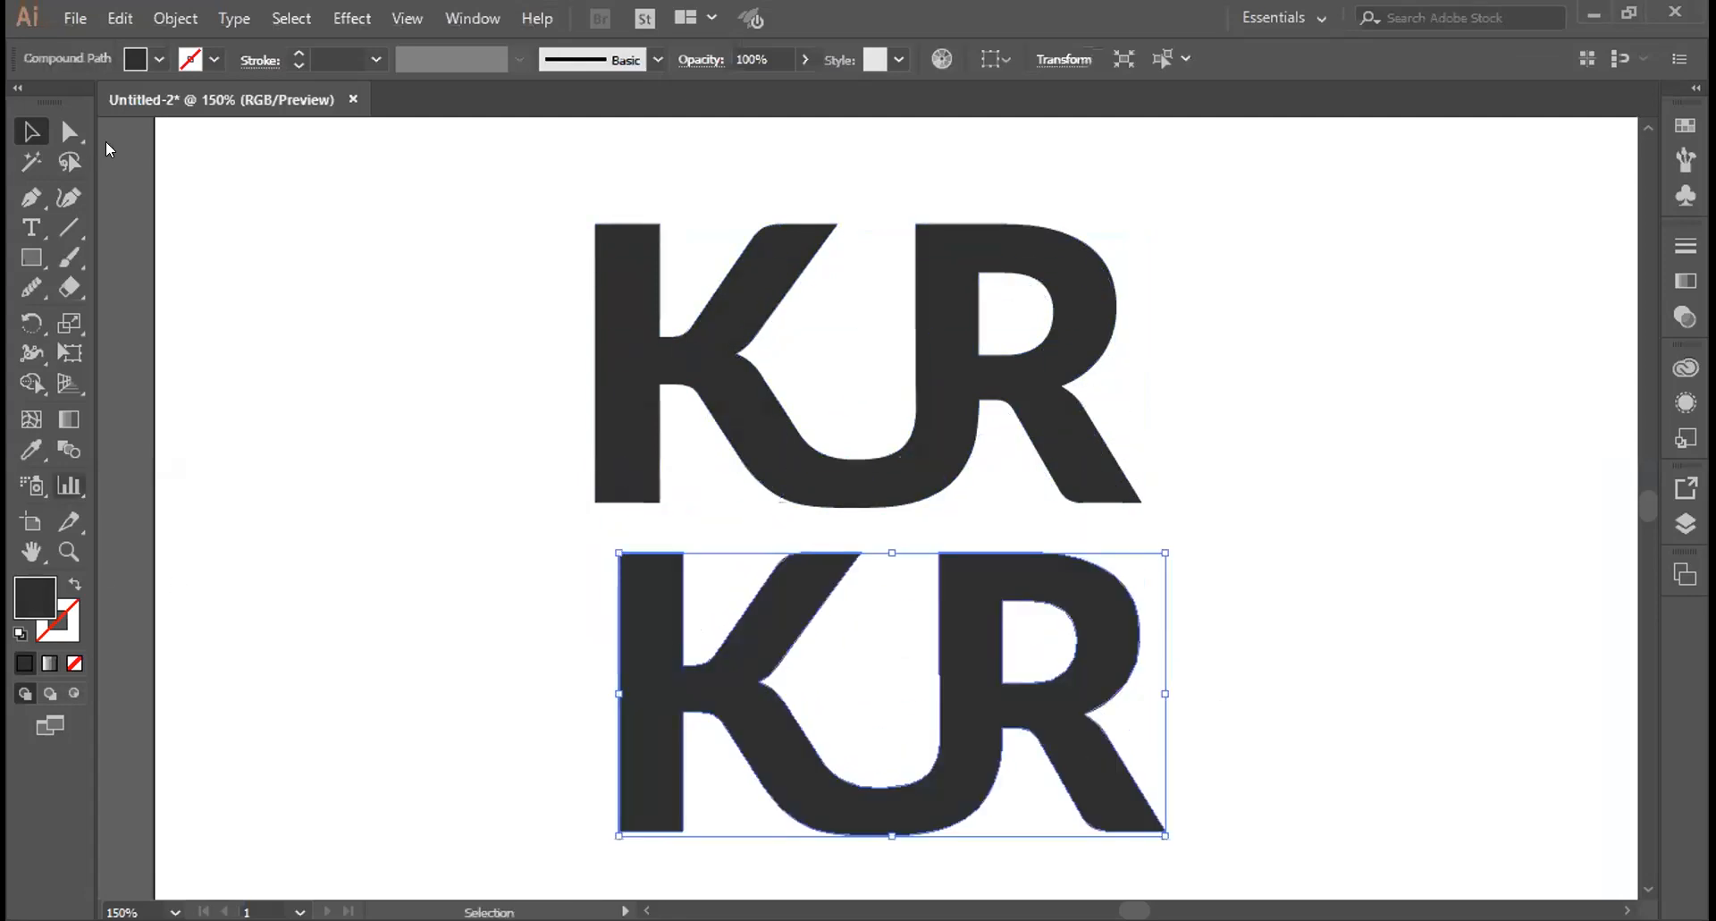
click(159, 59)
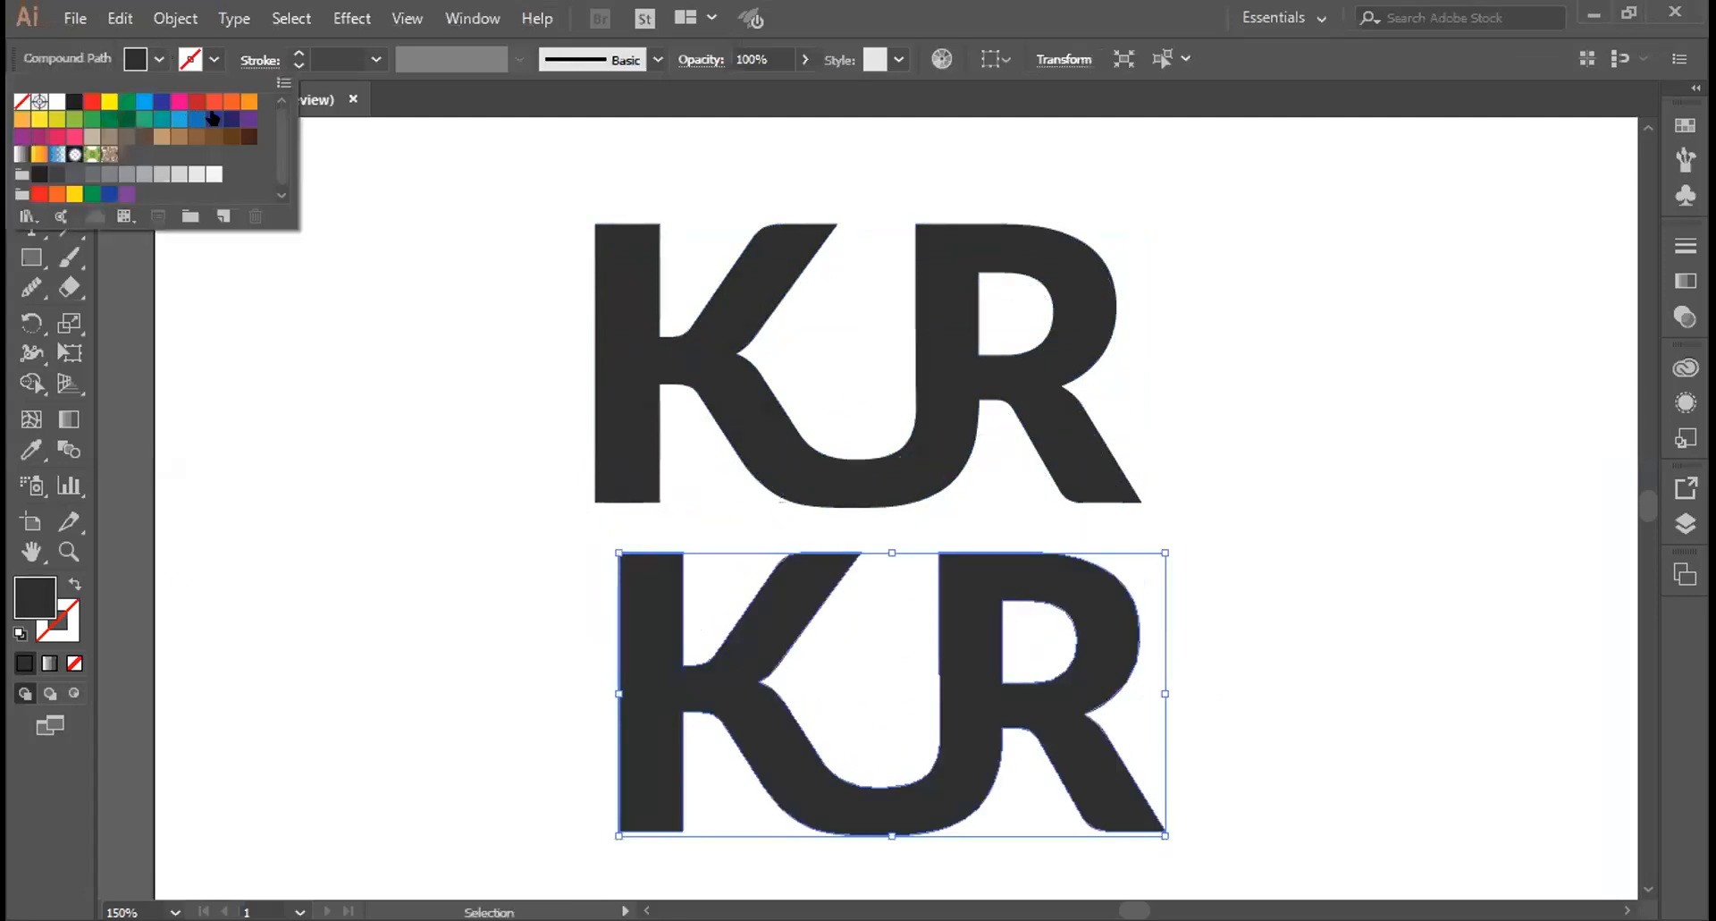
click(204, 118)
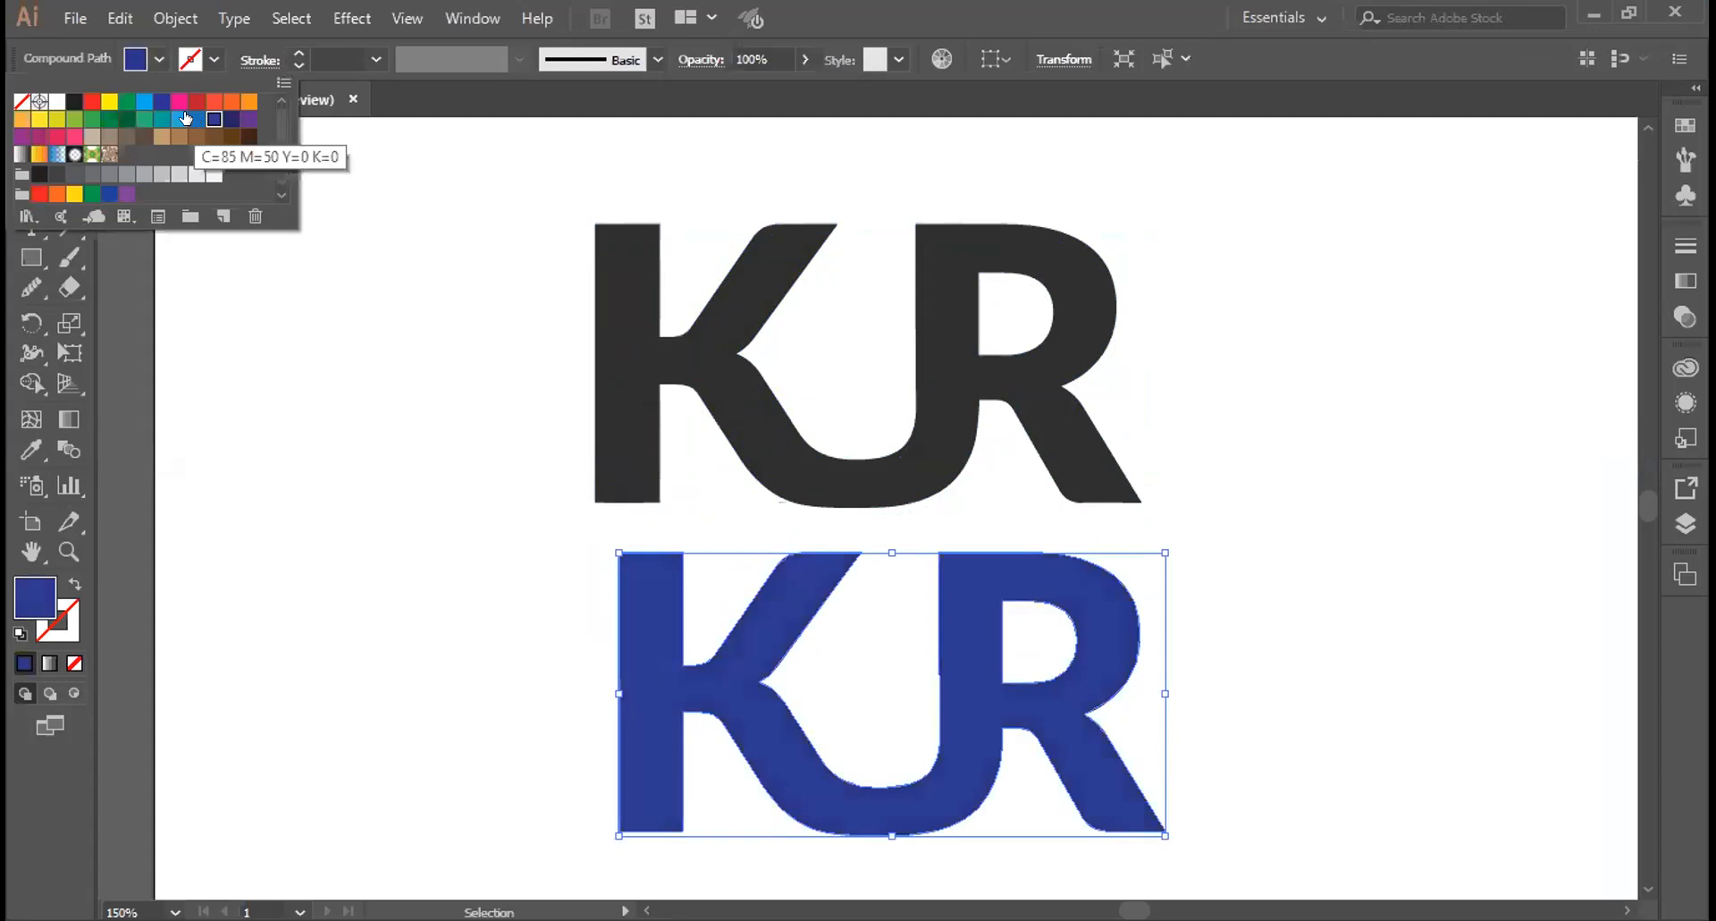
click(1280, 563)
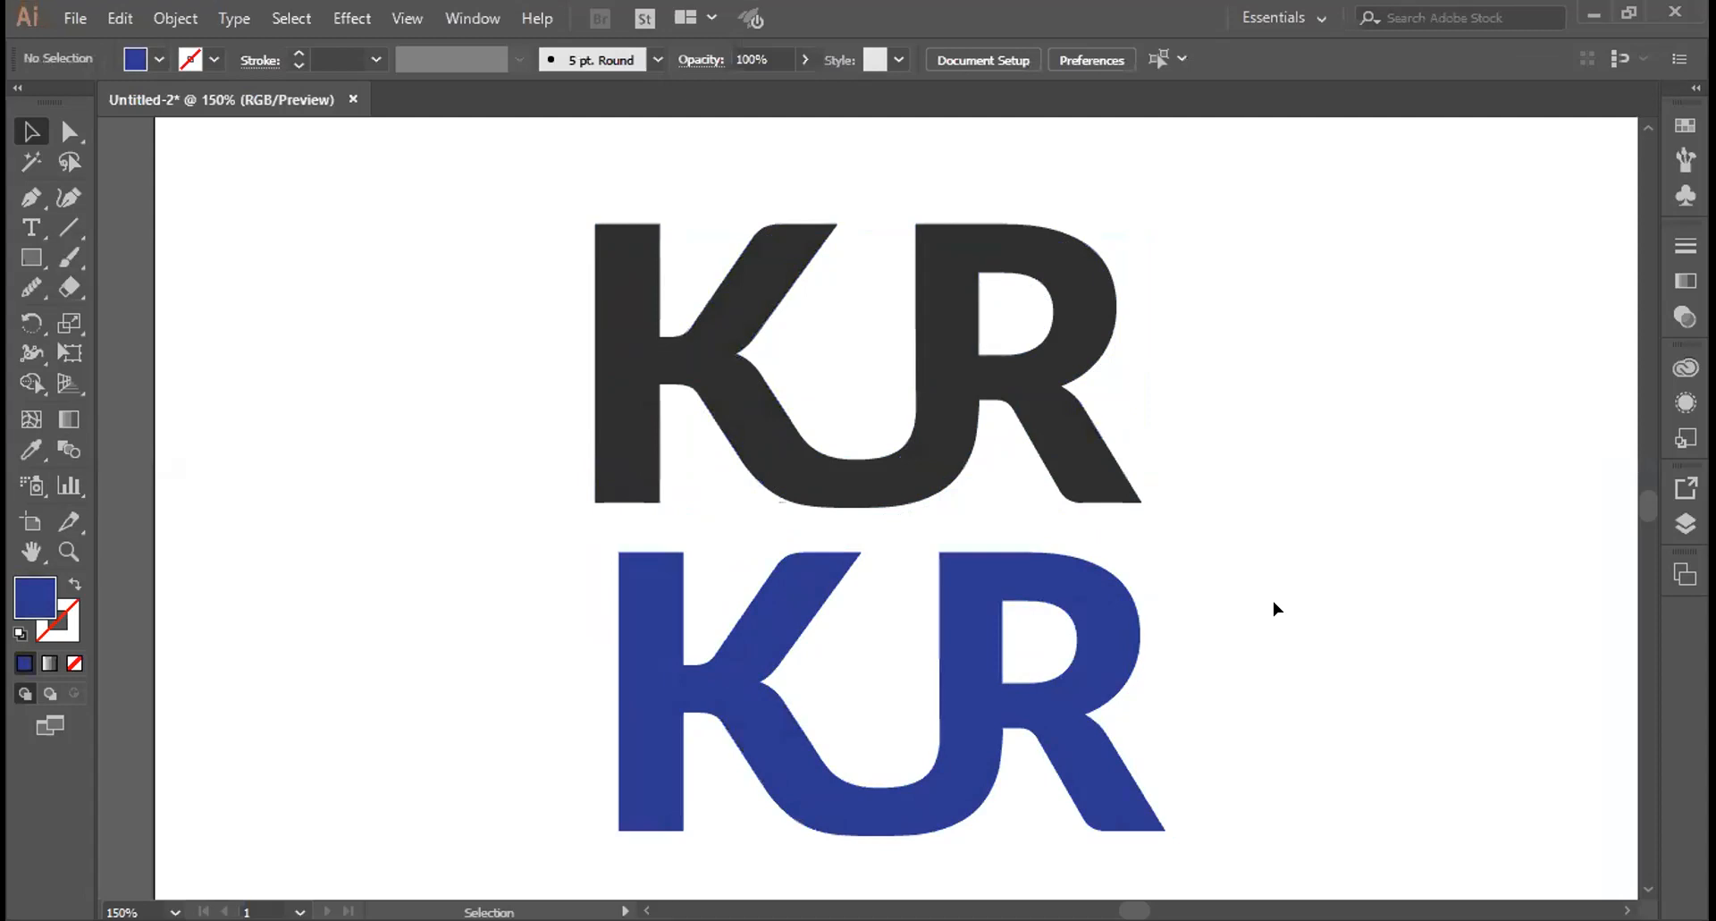
Undo the blue recolouring and the duplication of the KR monogram
key(ctrl+z)
key(ctrl+z)
click(429, 885)
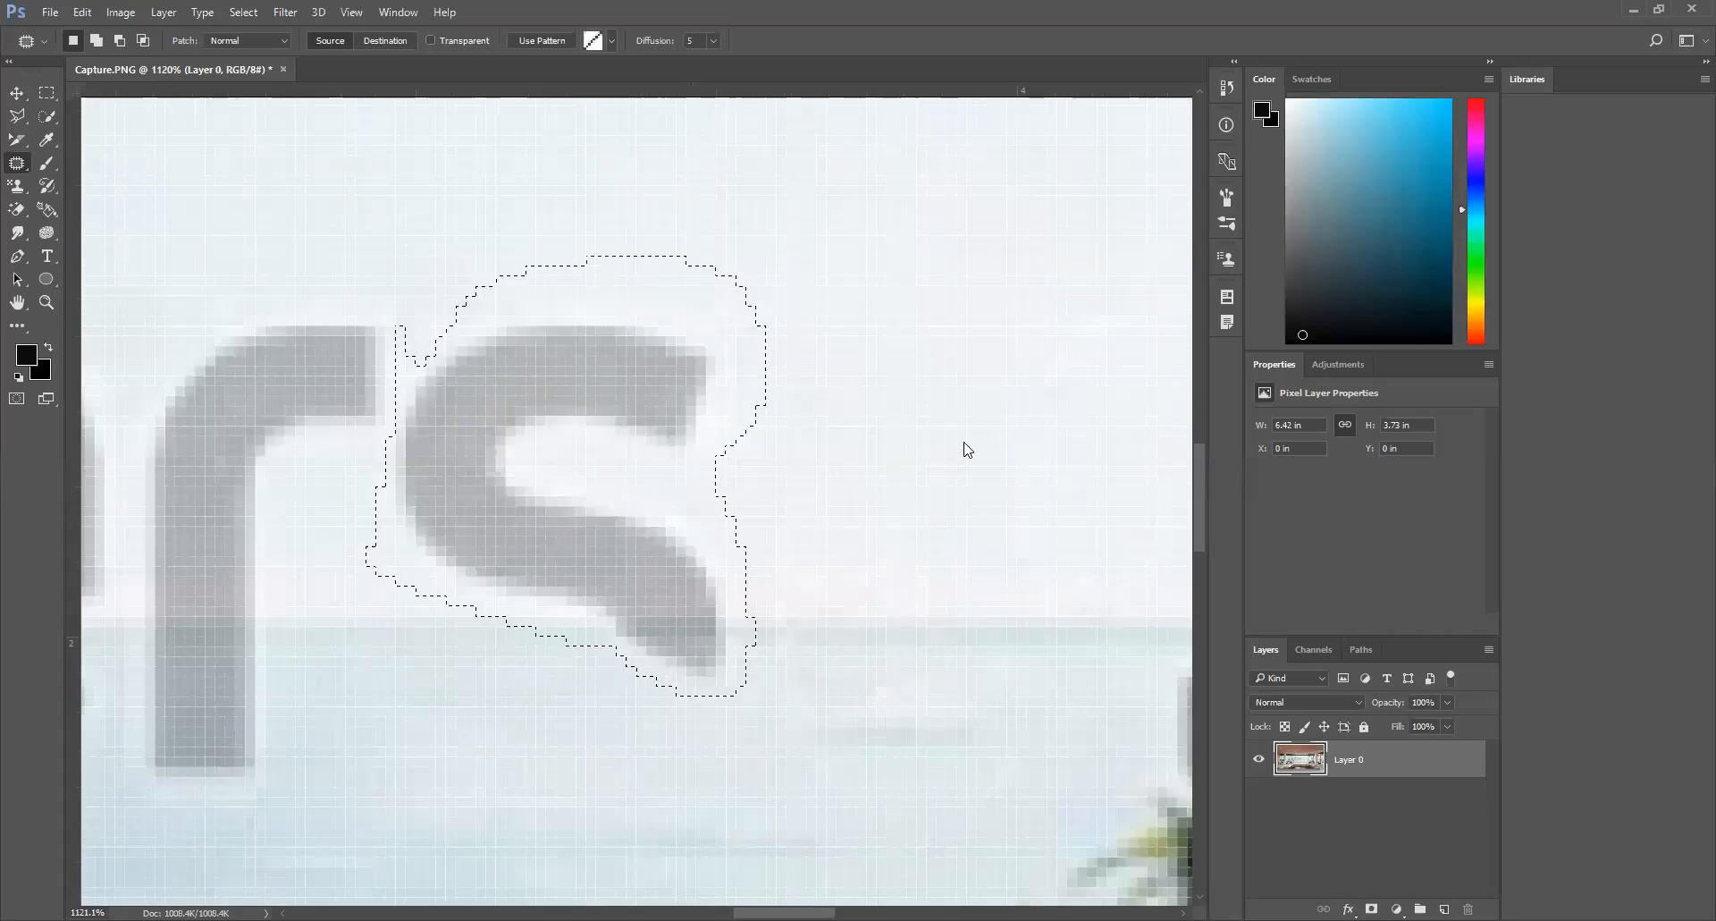
key(shift+BackSpace)
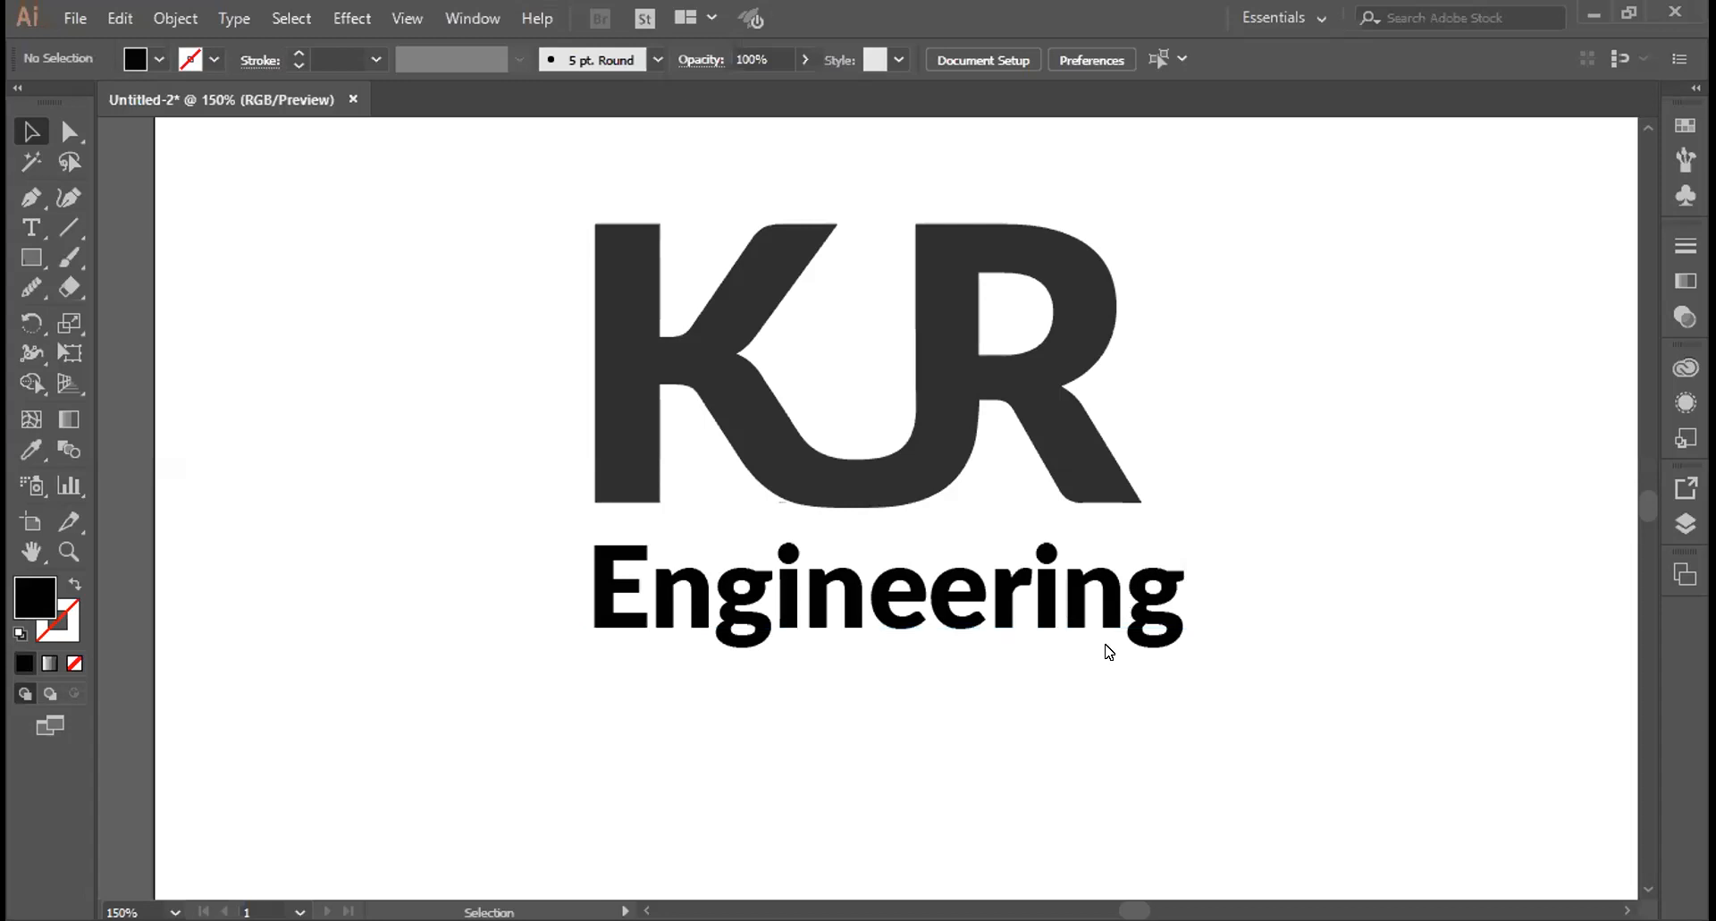
Enlarge the KR monogram proportionally from its lower-right corner to nearly the width of the word Engineering
click(1053, 612)
click(1266, 549)
drag(582, 207, 1205, 521)
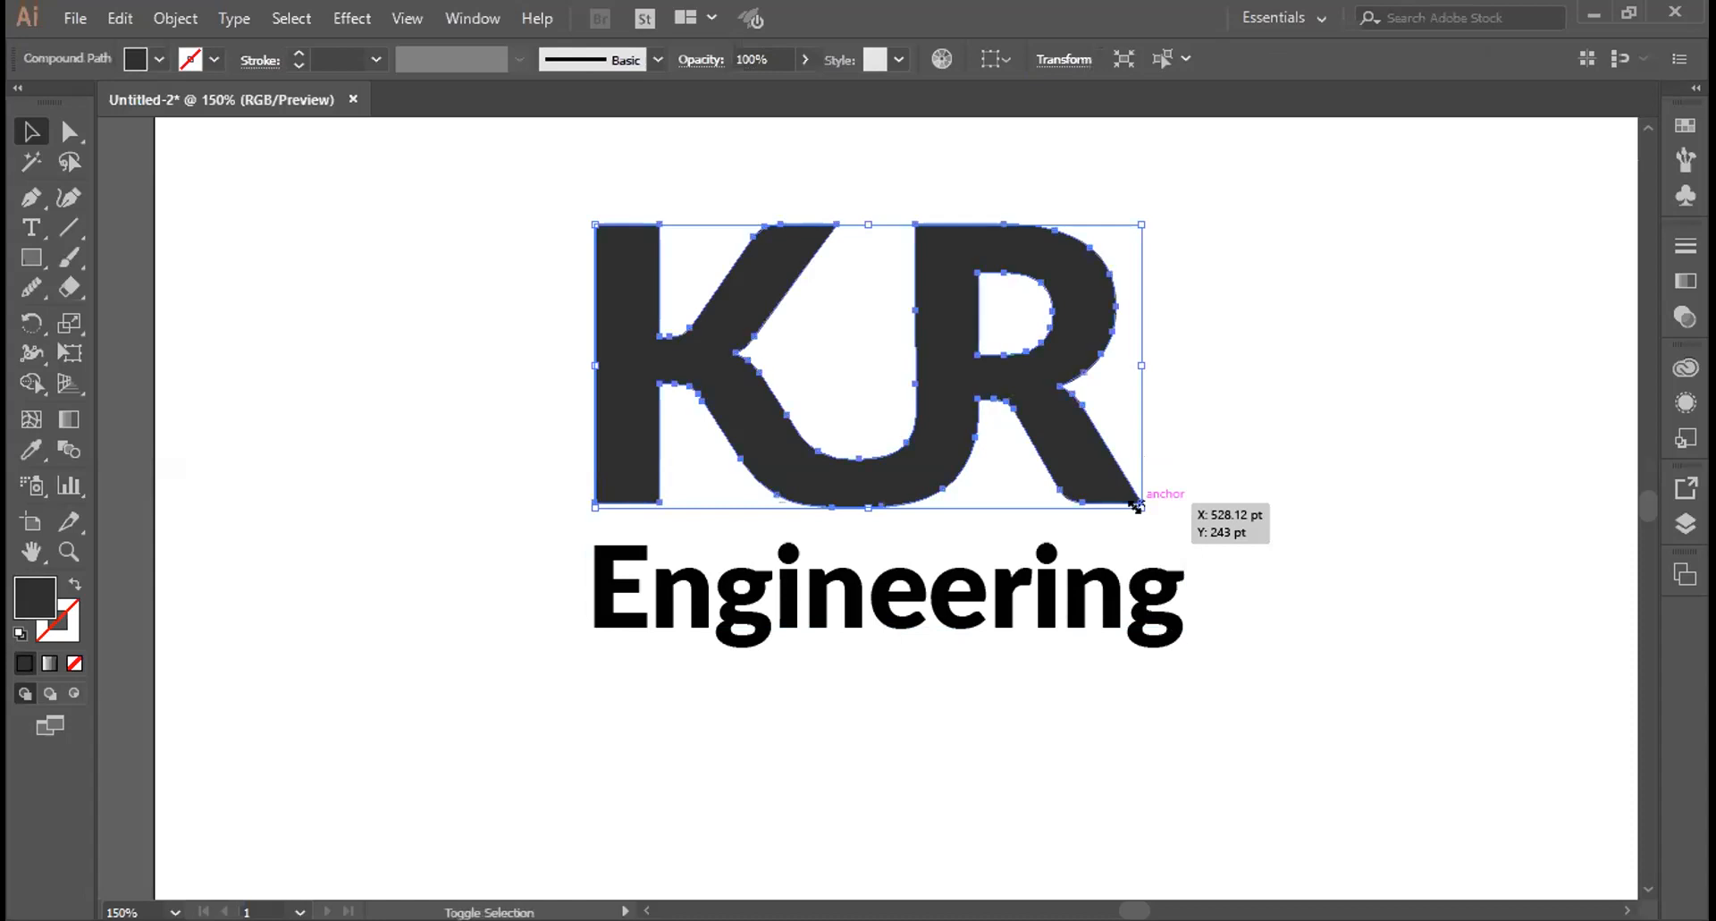
drag(1137, 506, 1171, 520)
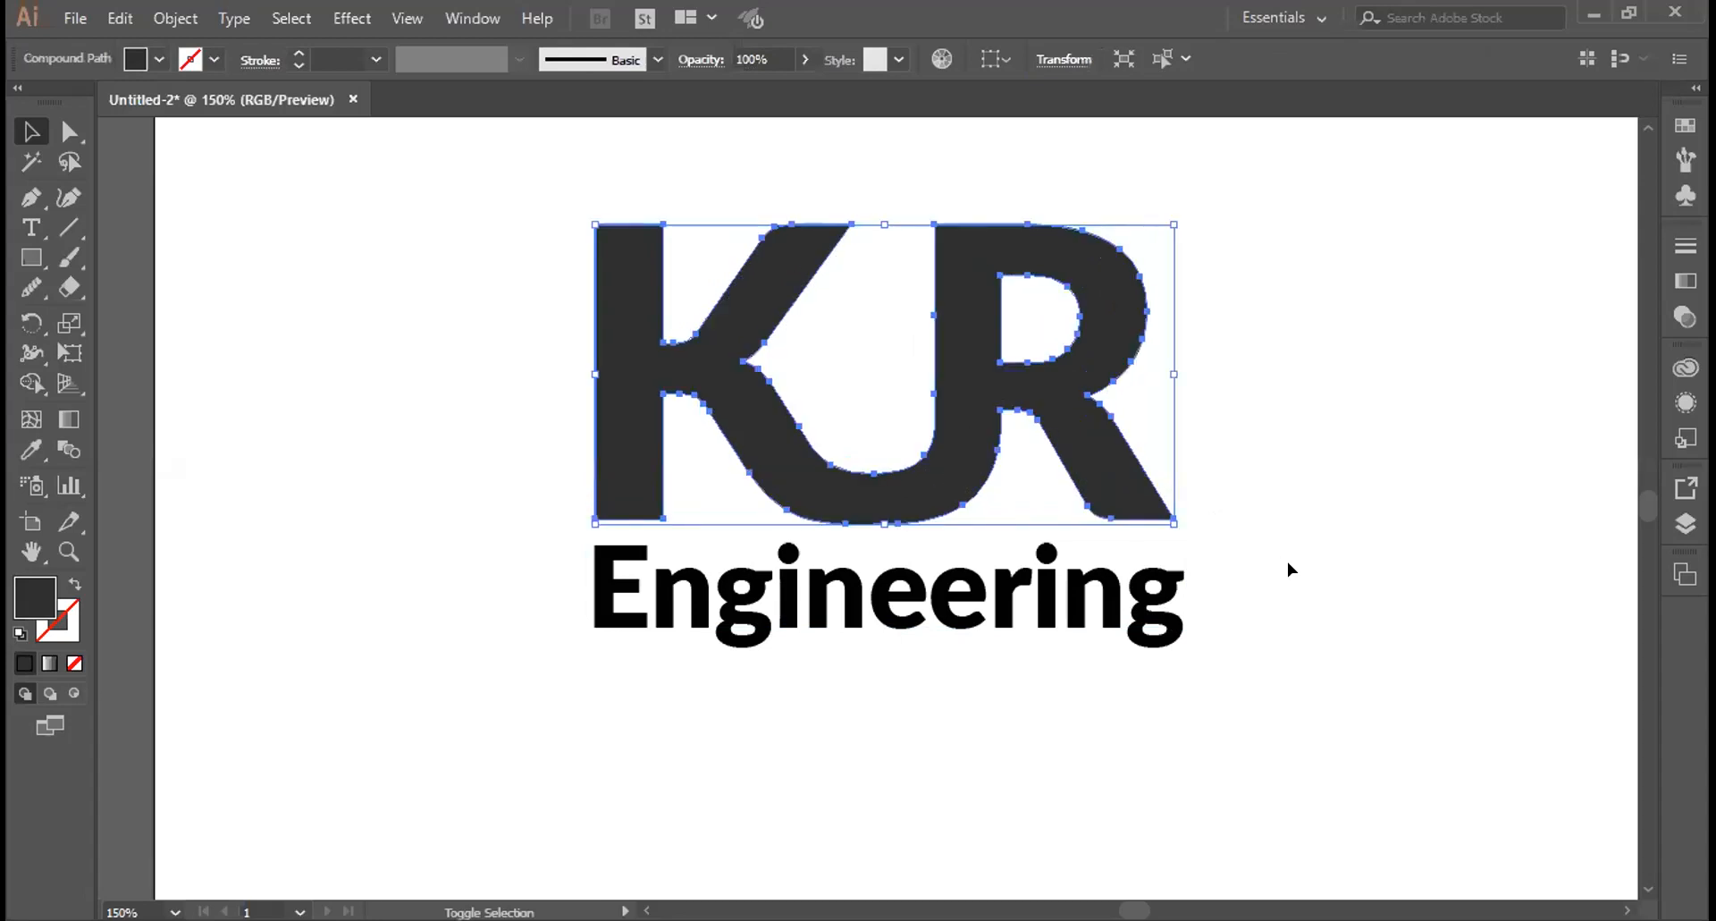
click(1239, 595)
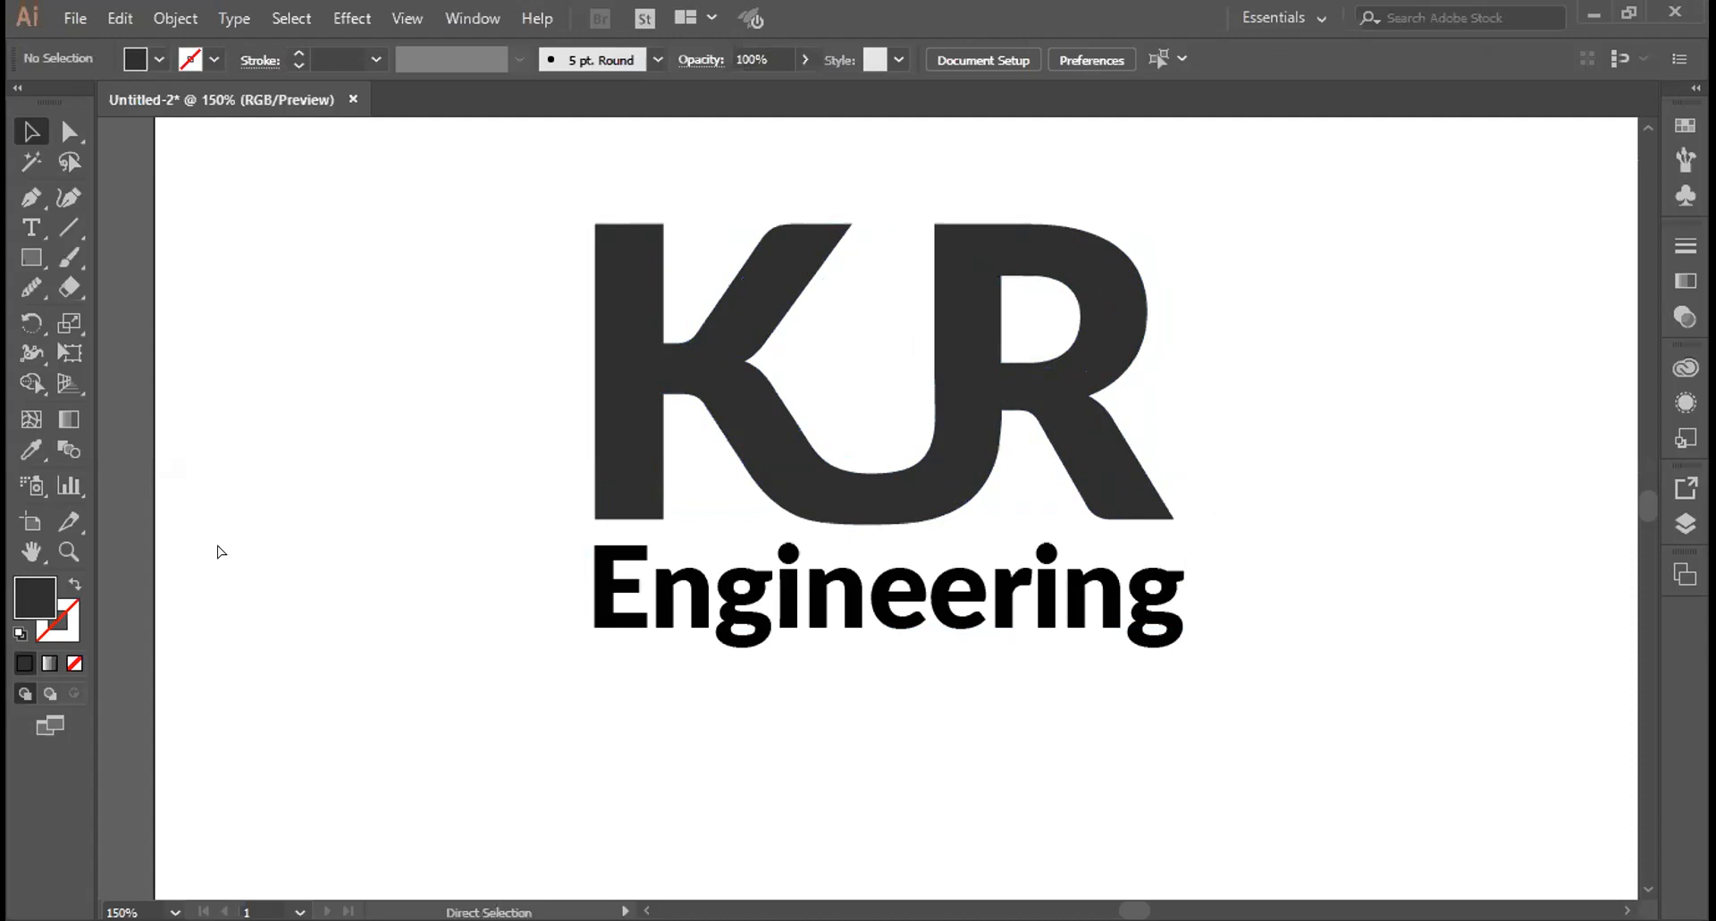
Show the rulers and place vertical guides at the left and right edges of the word Engineering
key(ctrl+r)
drag(116, 534, 592, 595)
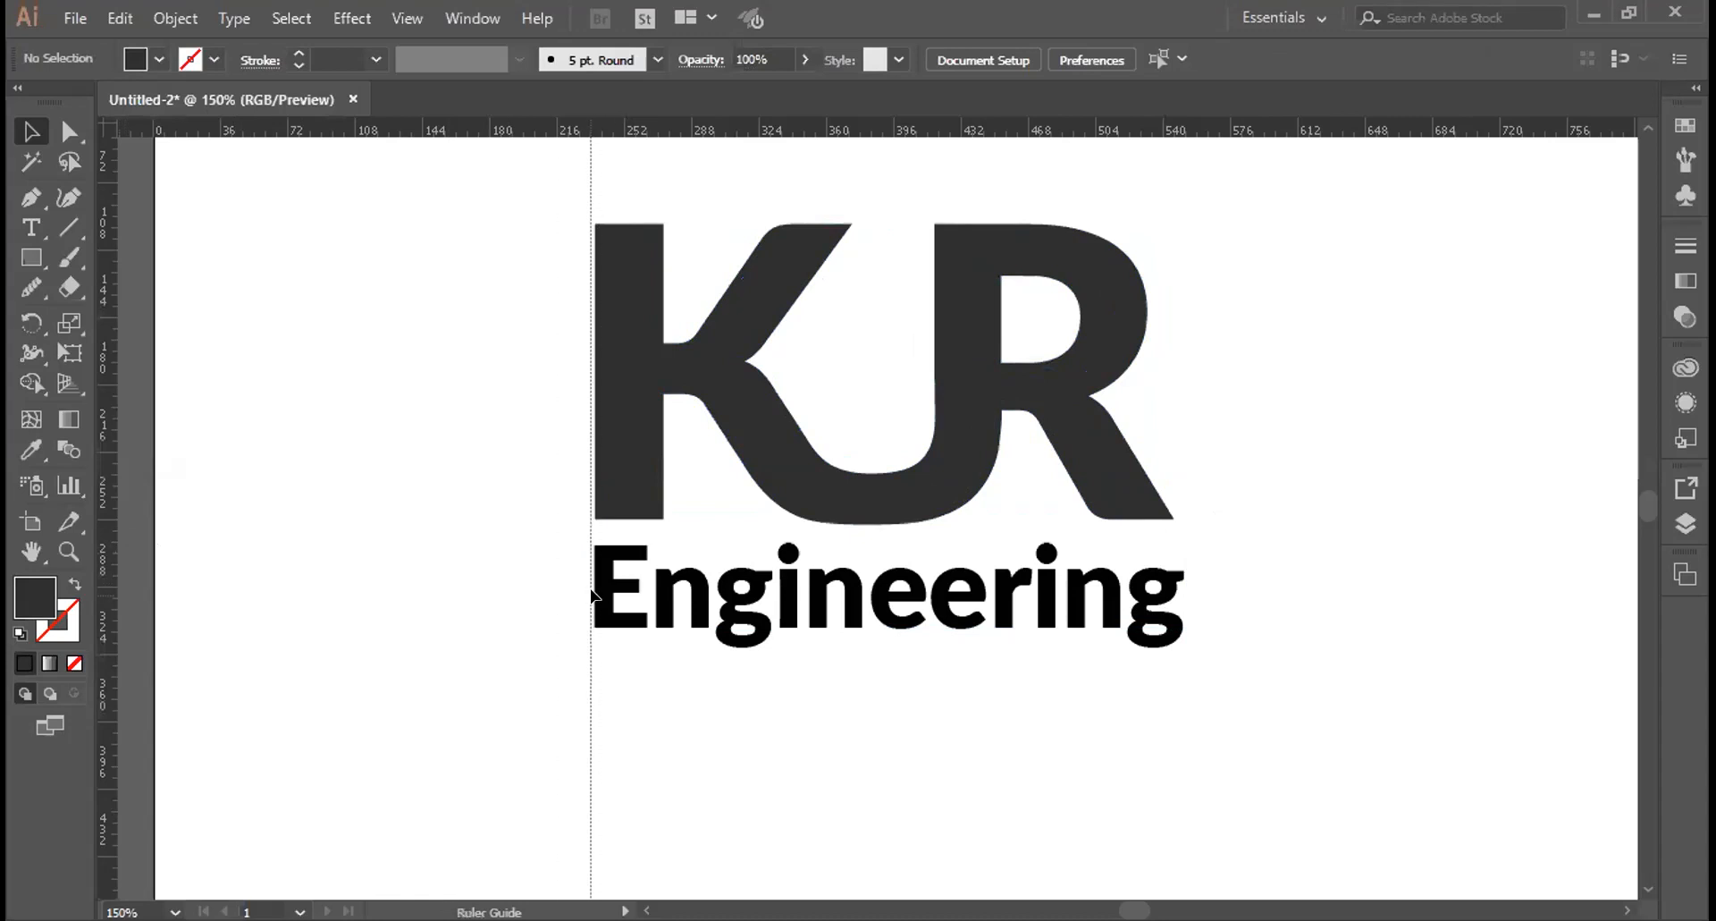
drag(109, 619, 1185, 667)
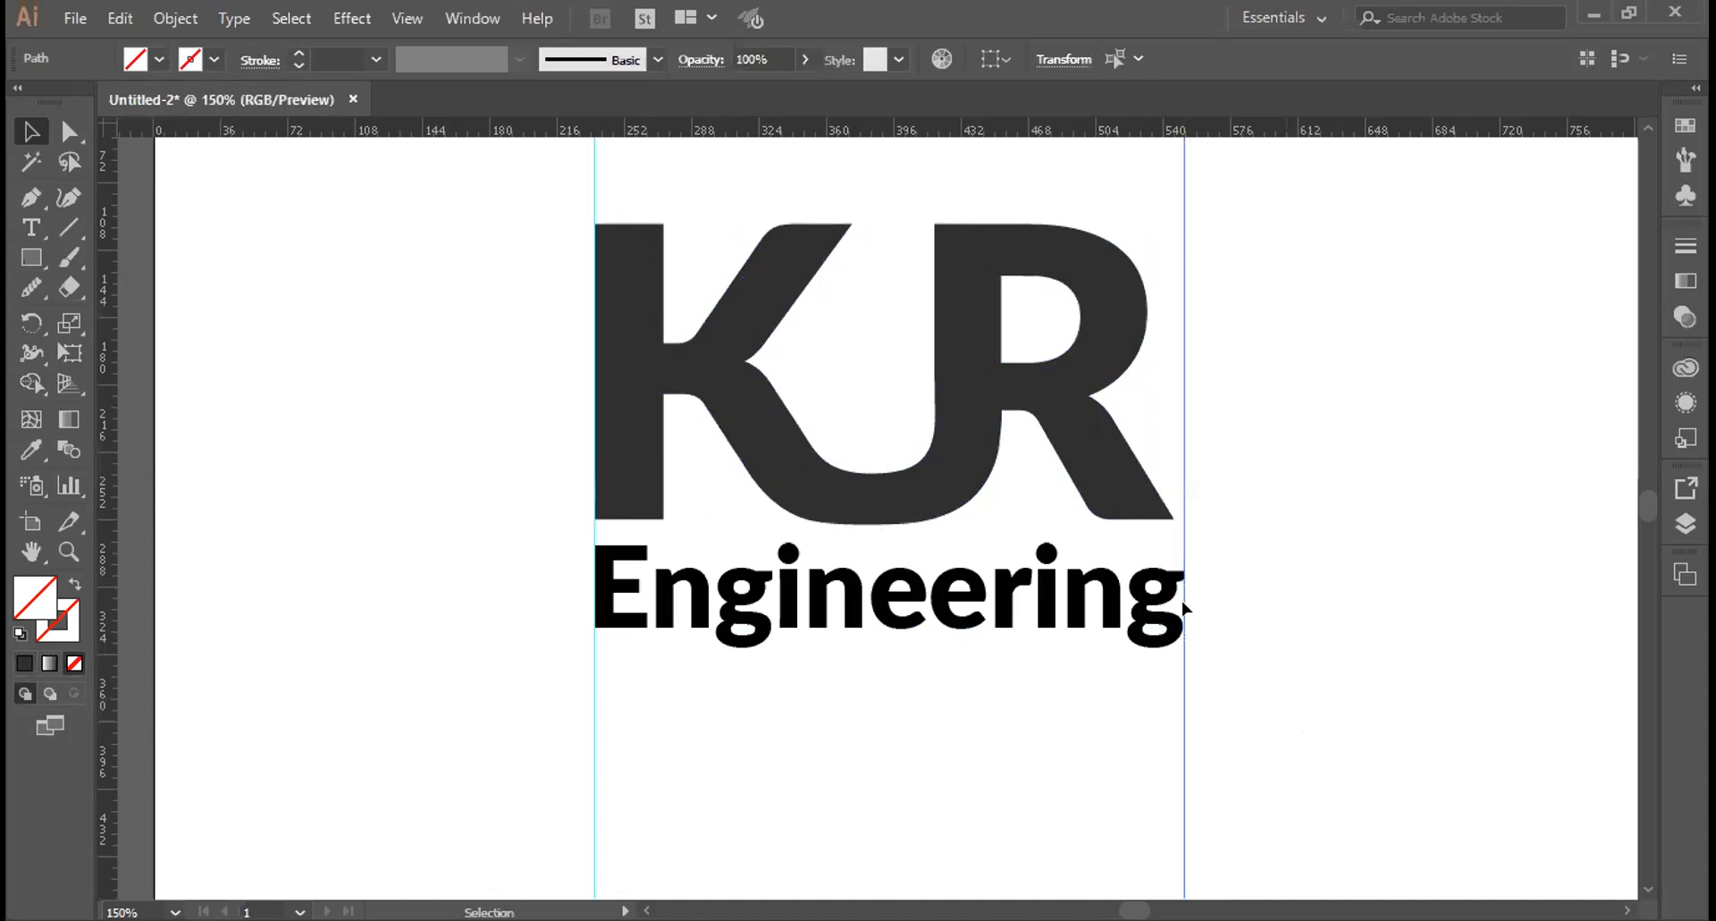
Scale the KR monogram proportionally until its lower-right corner meets the right guide, and deselect it
click(1079, 432)
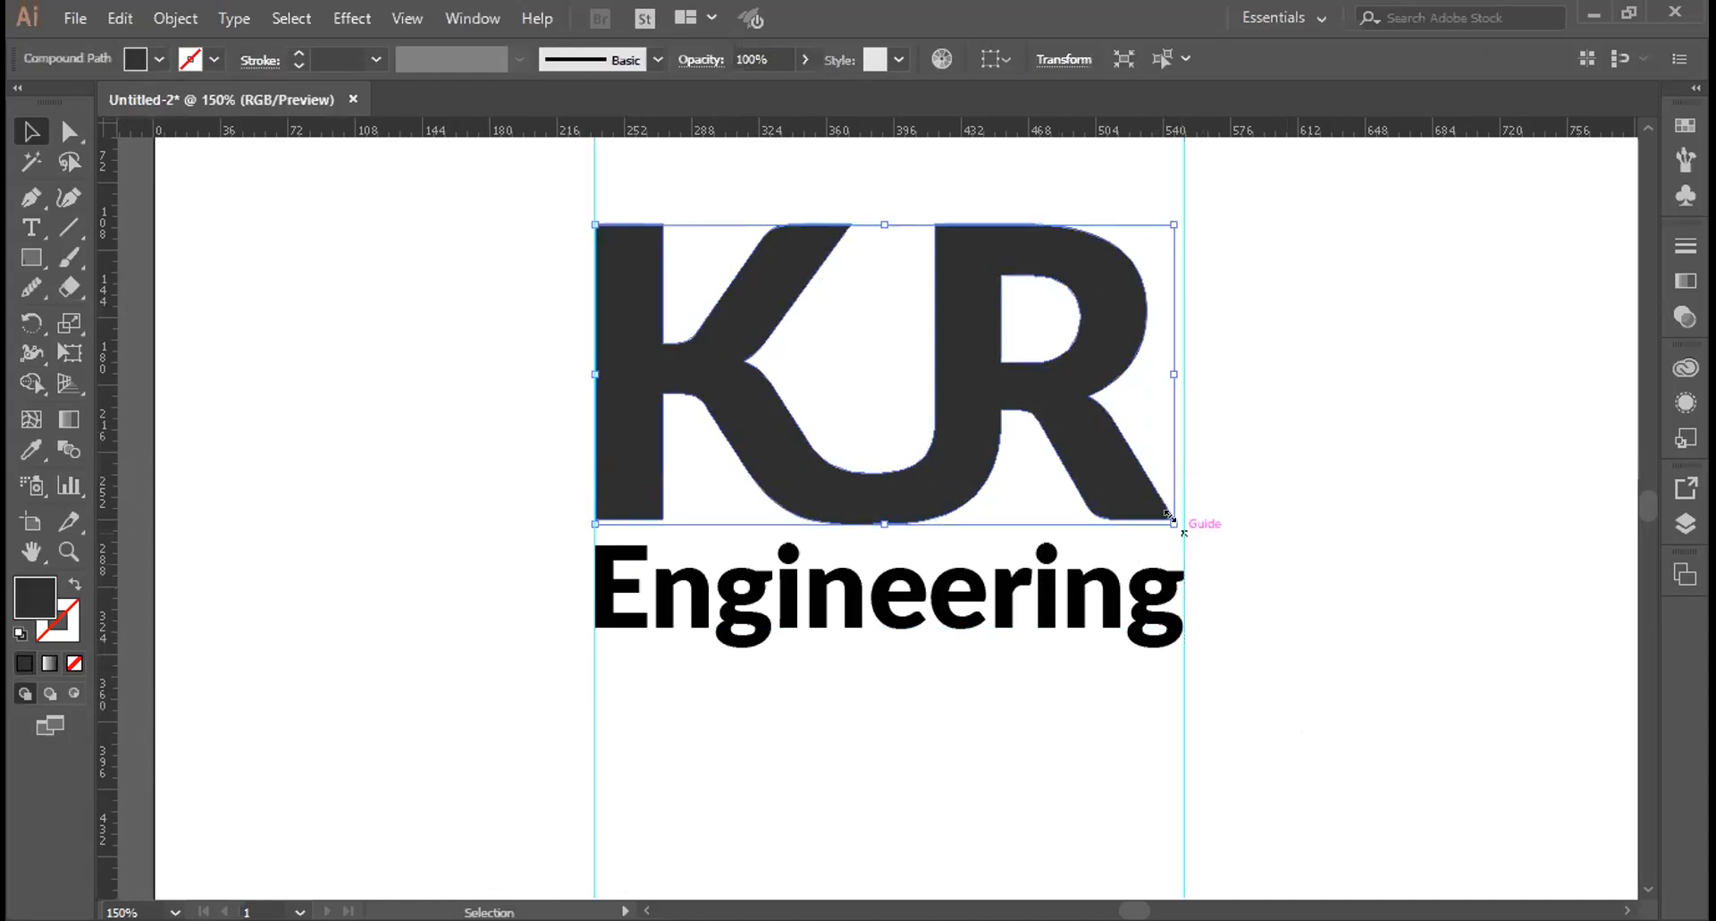
key(shift)
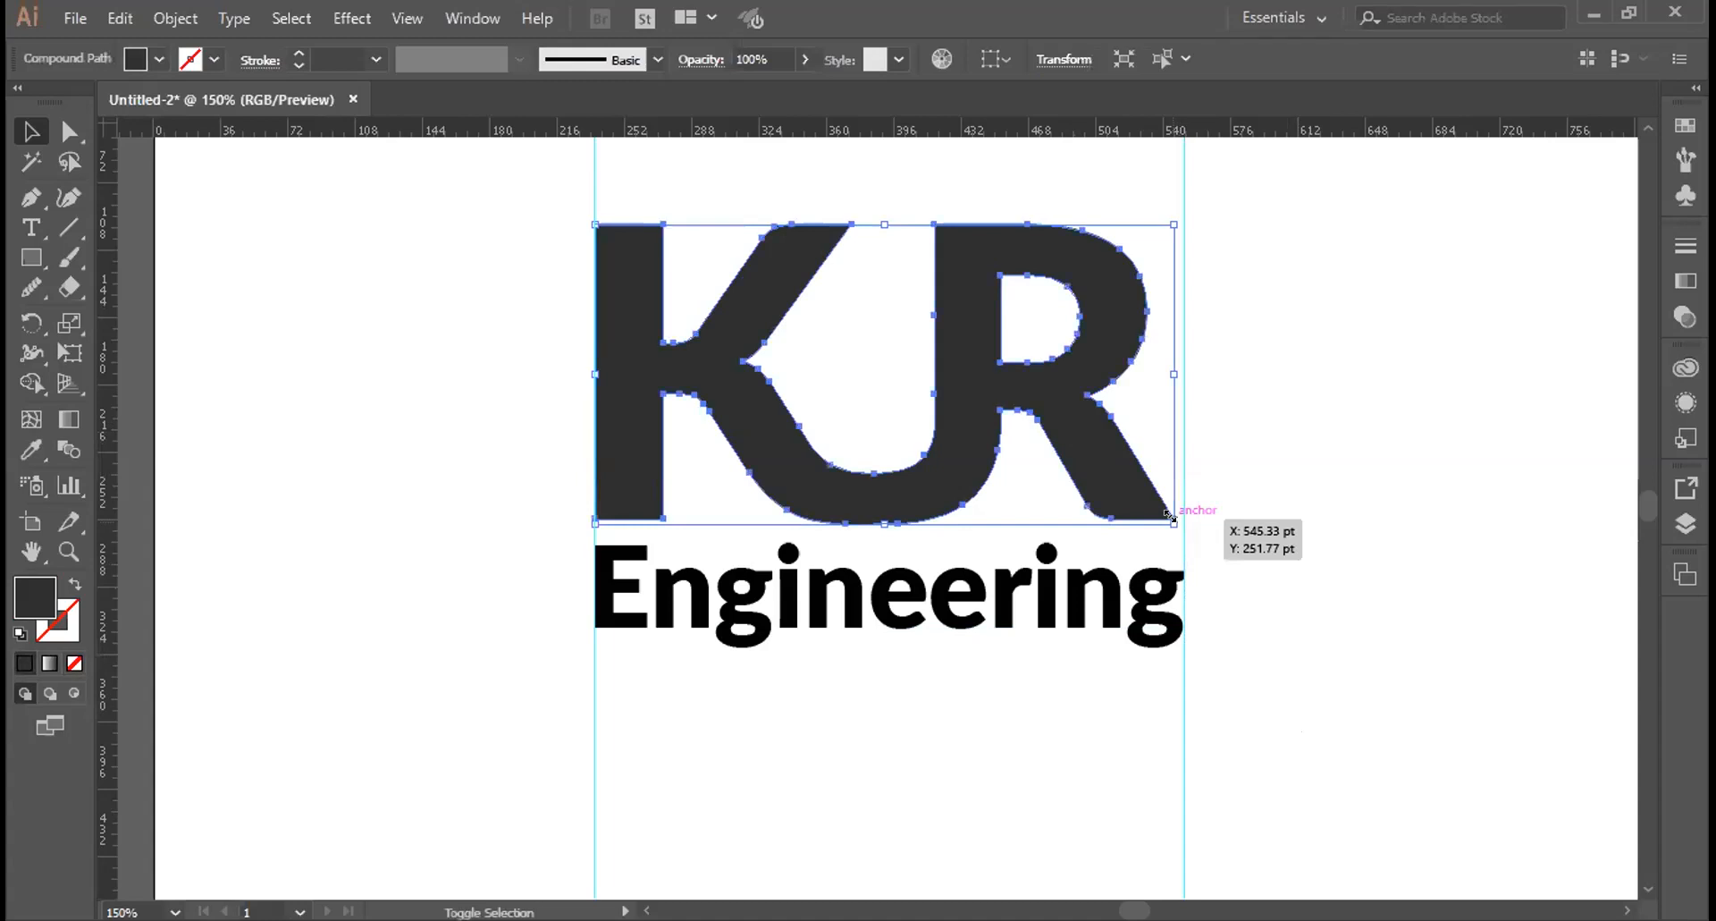
drag(1169, 516, 1187, 529)
click(1242, 640)
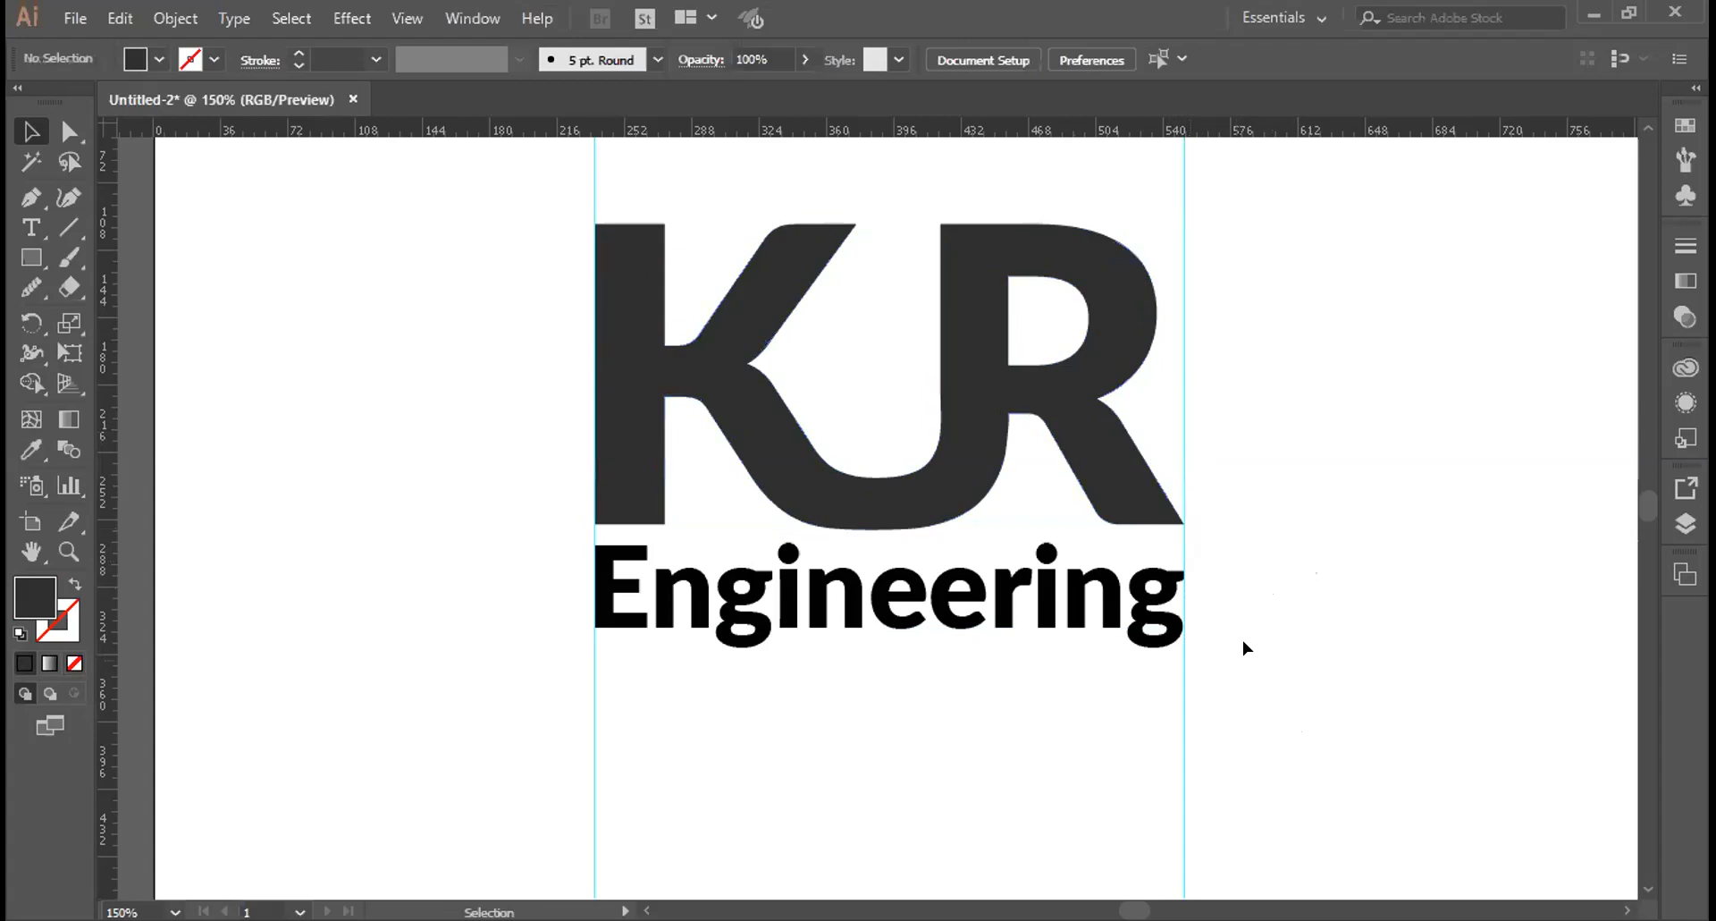
key(a)
key(v)
key(a)
key(ctrl+r)
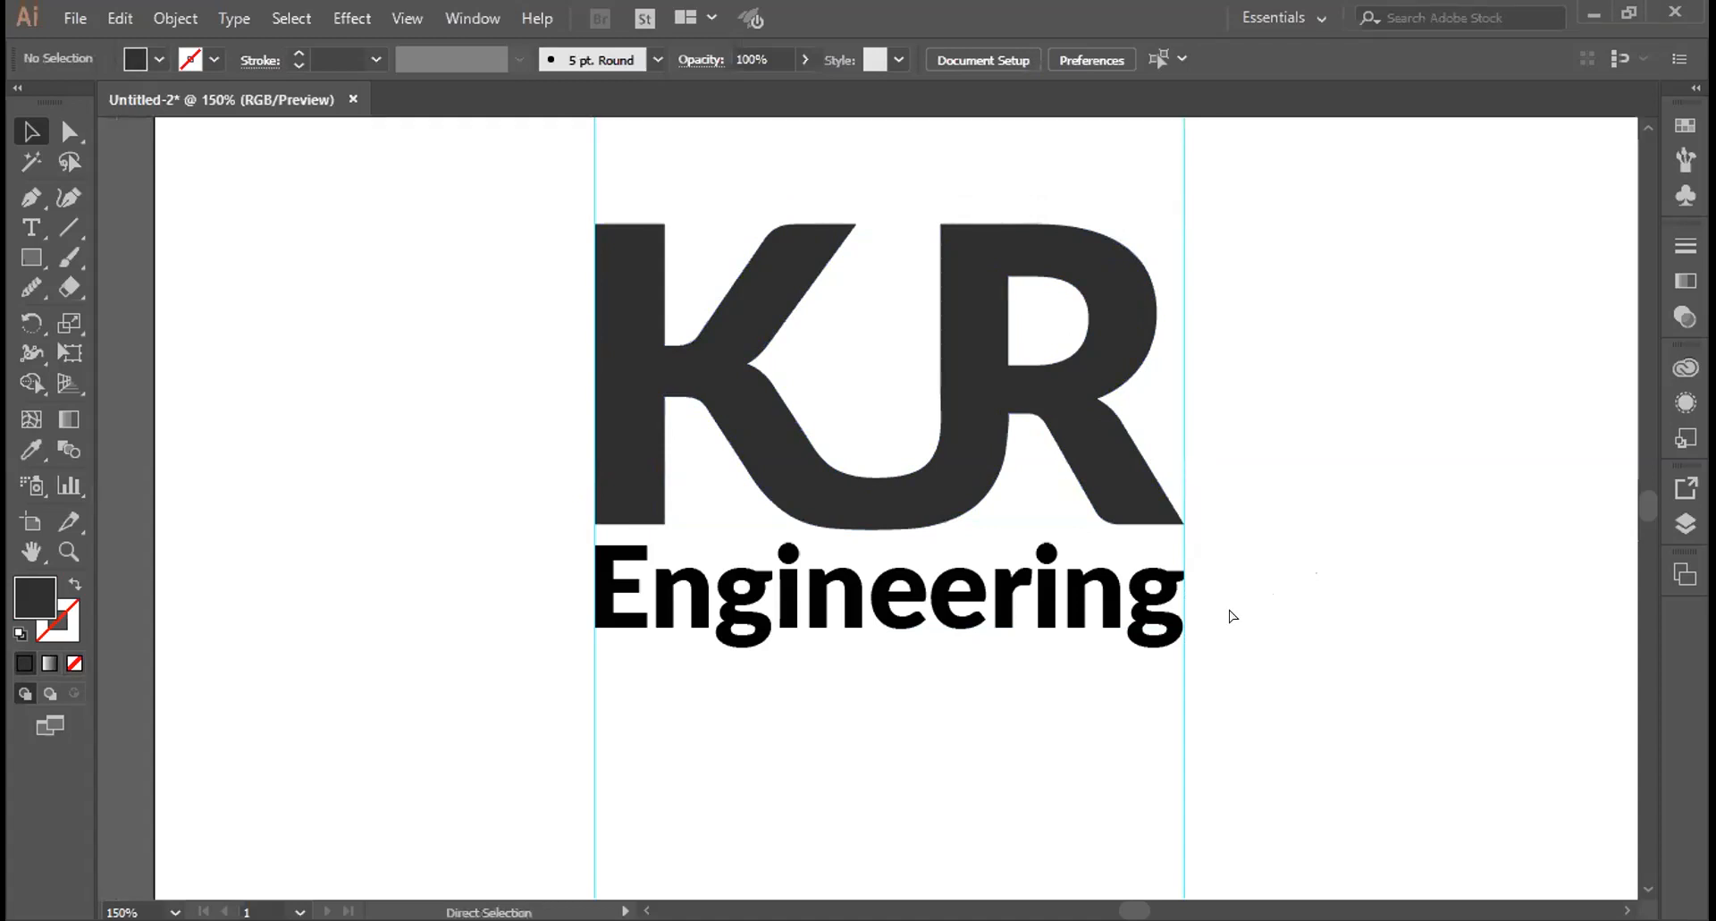
key(ctrl+r)
Move both vertical guides away from the logo, out towards the artboard's left and right edges
key(v)
drag(1184, 649, 1628, 688)
drag(596, 709, 224, 630)
scroll(933, 697, down, 2)
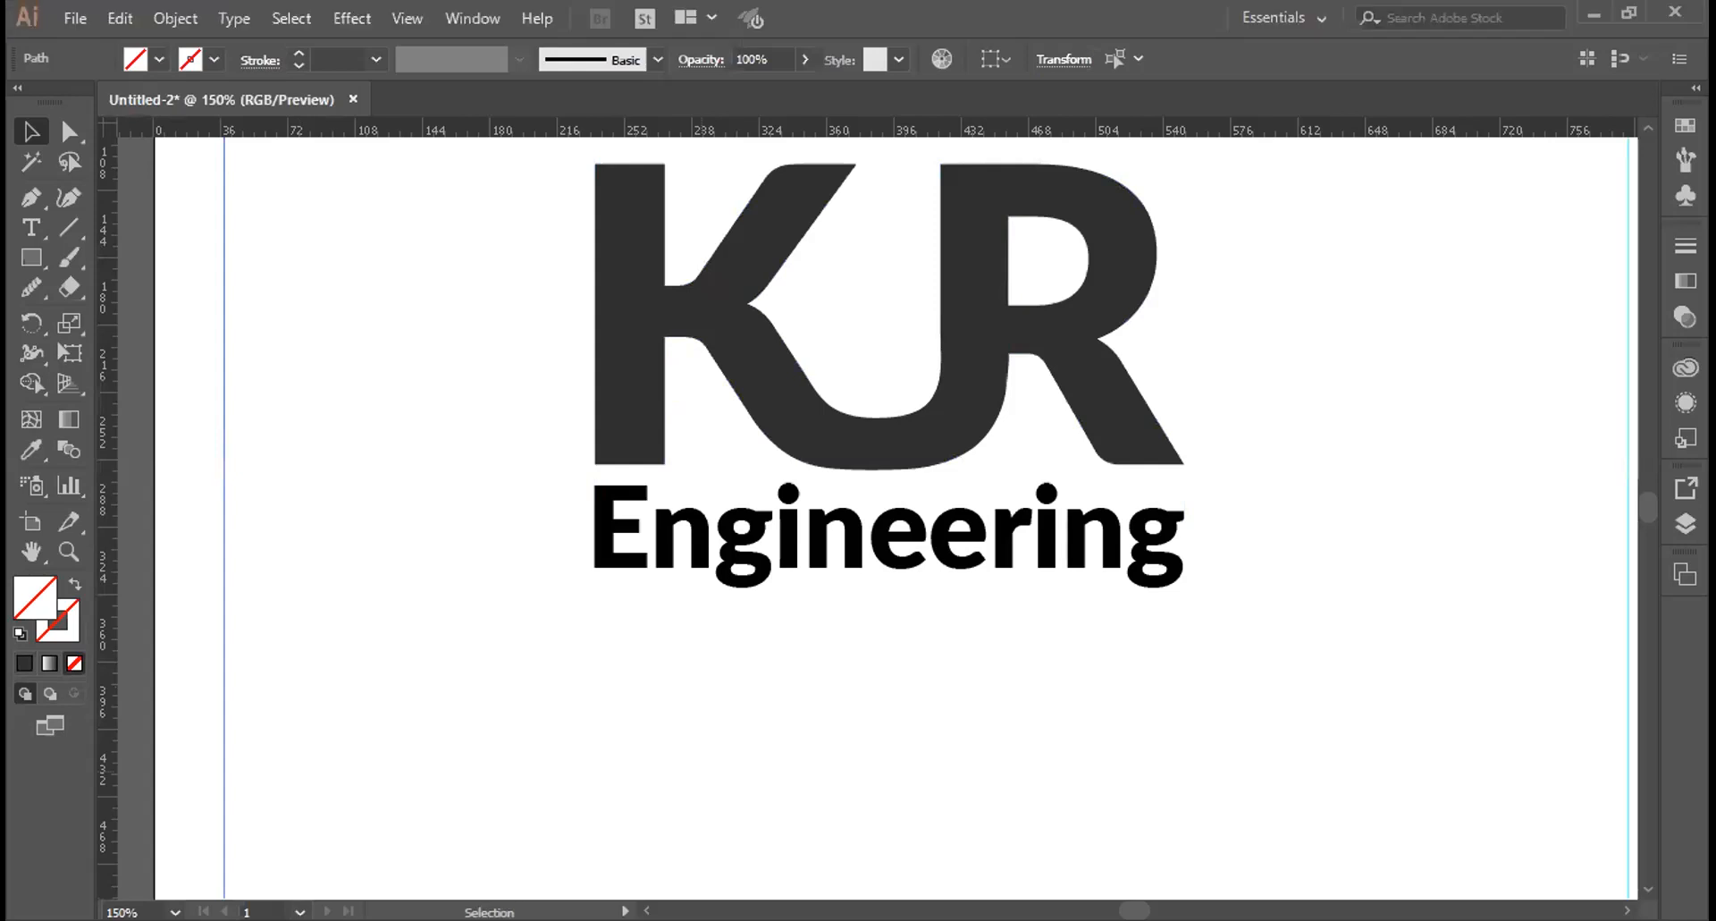
Add the tagline "Civil engineering solutions" as a new text line below Engineering and select all of its text
click(908, 547)
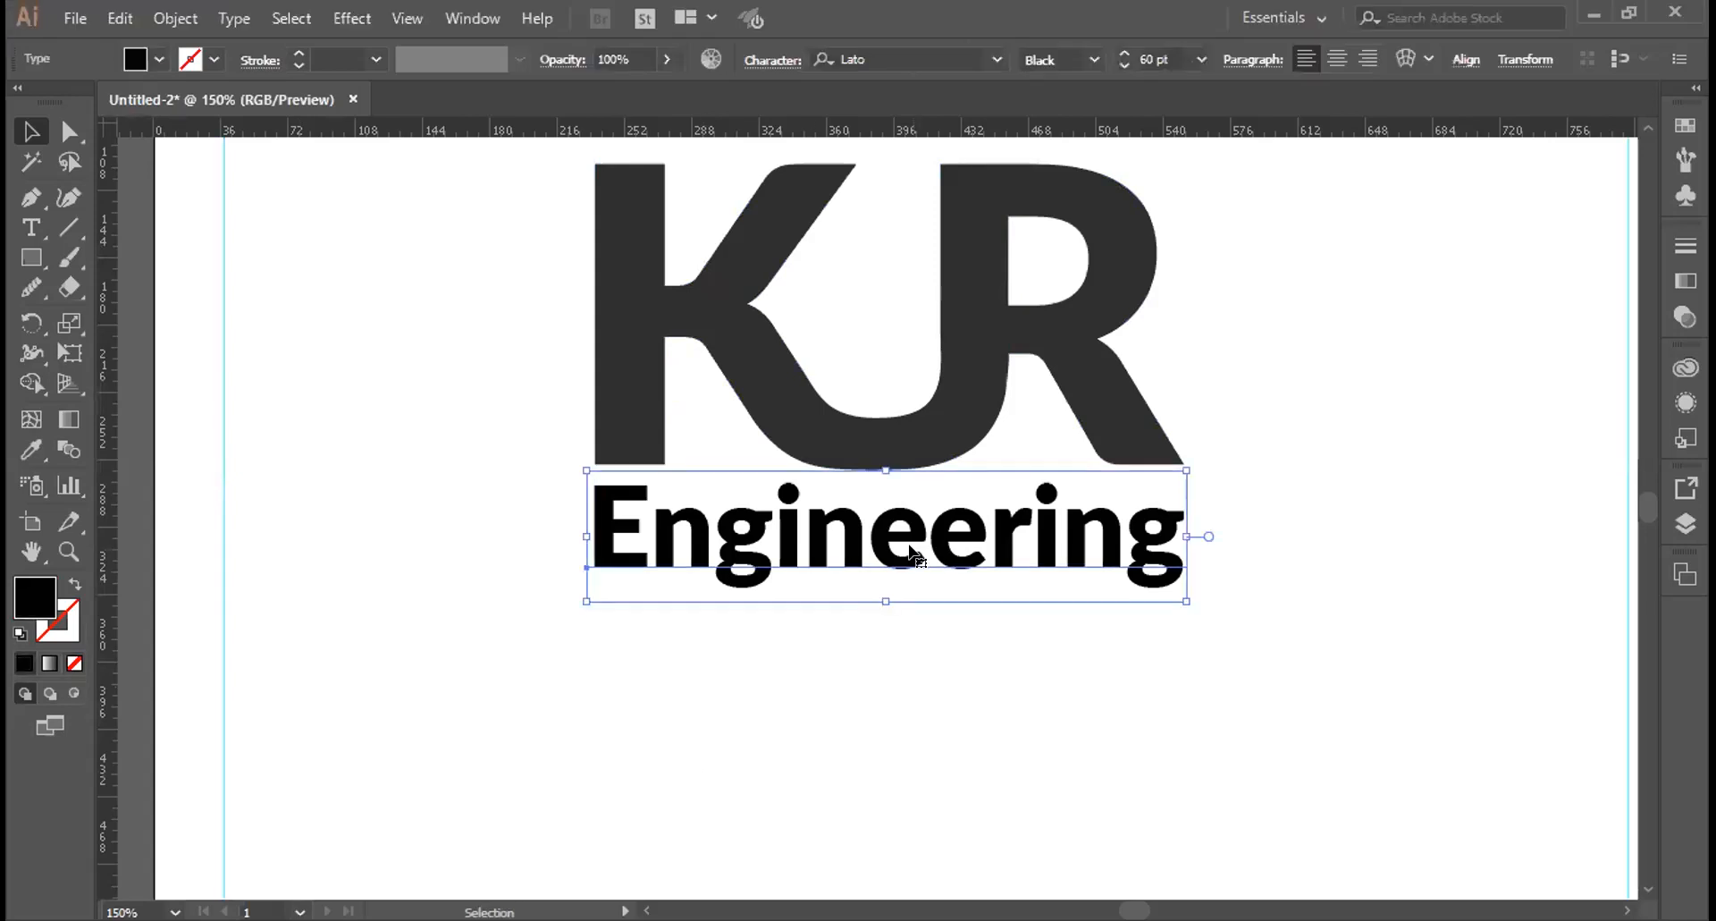
key(ctrl+shift+a)
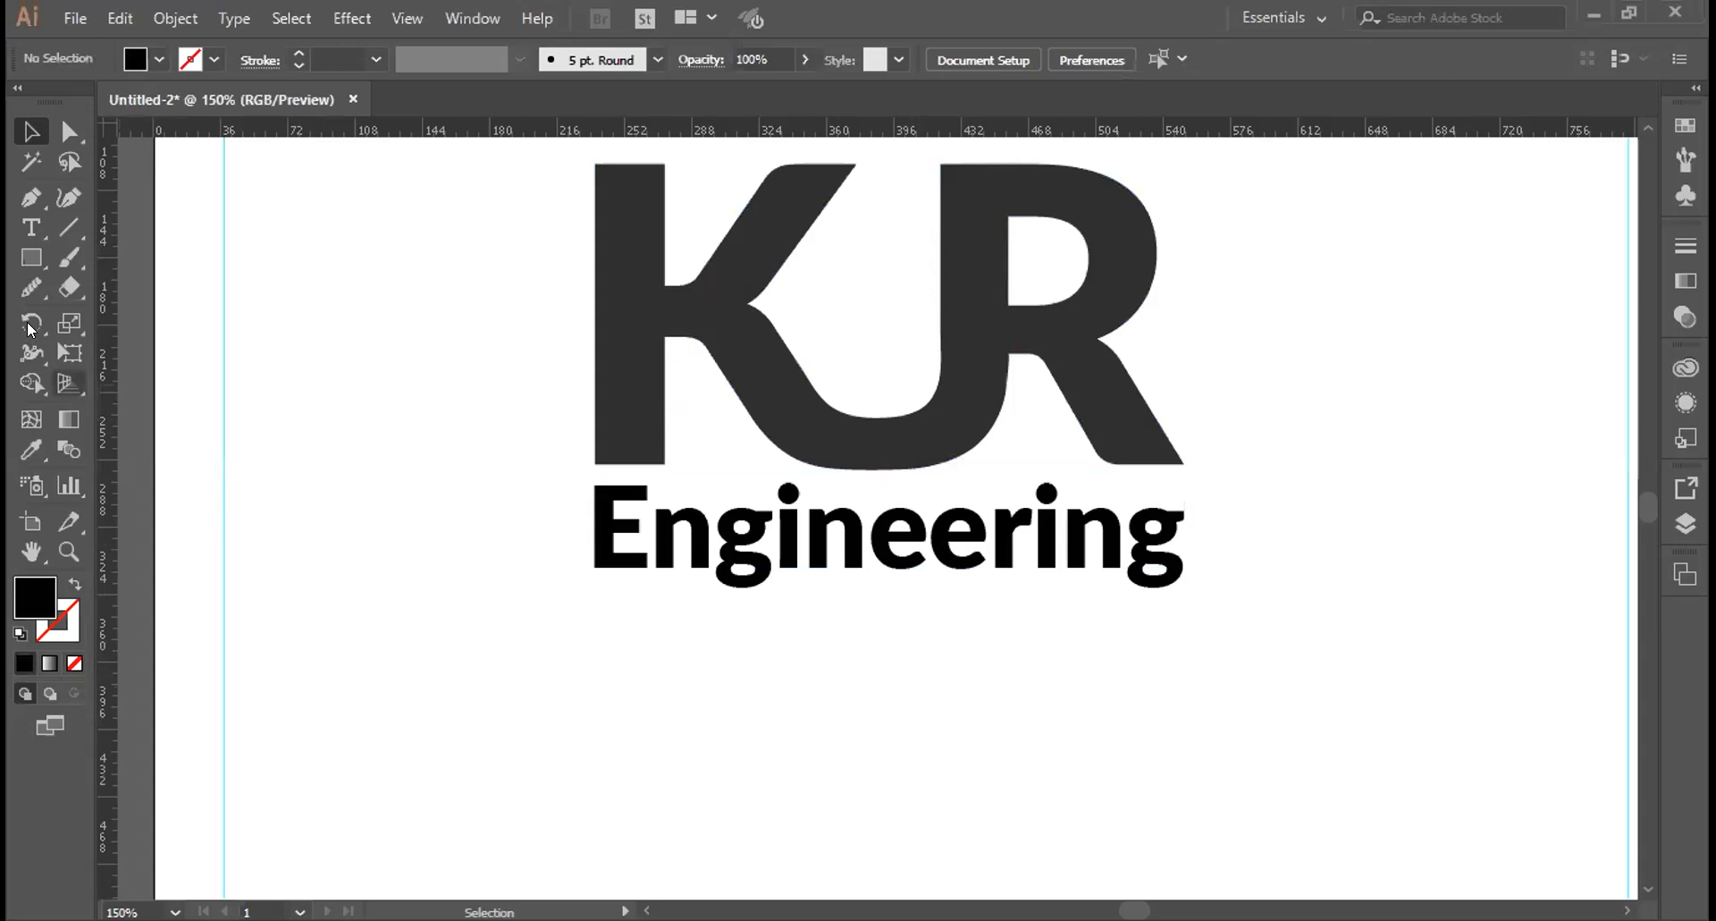
click(31, 227)
click(596, 651)
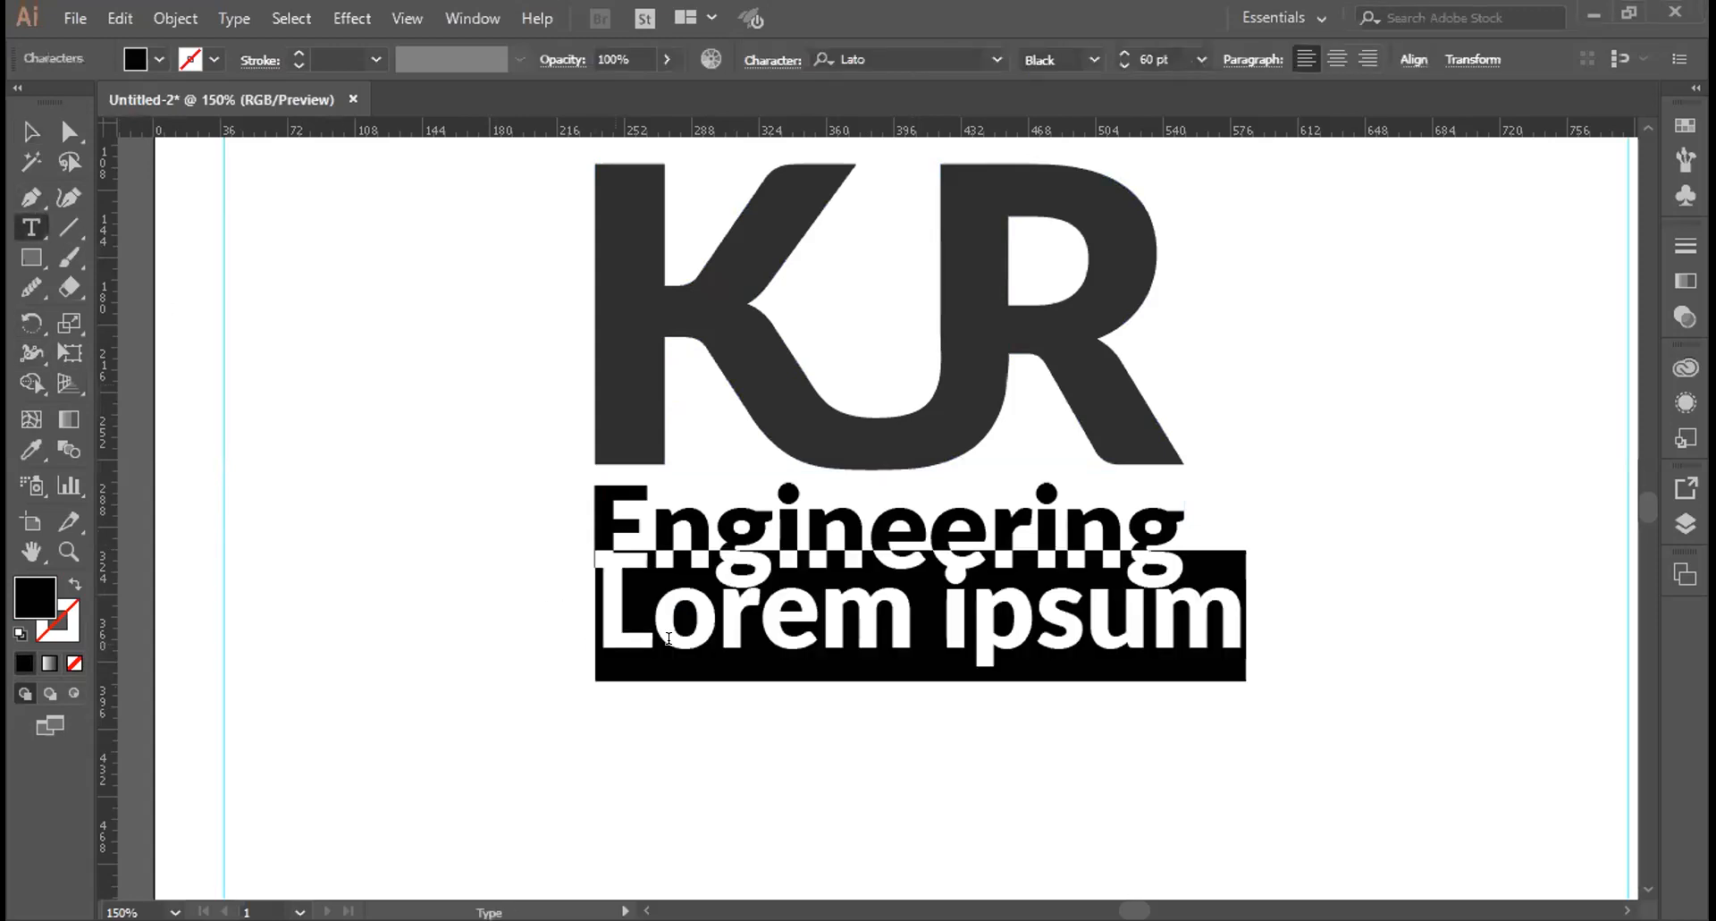
key(ctrl)
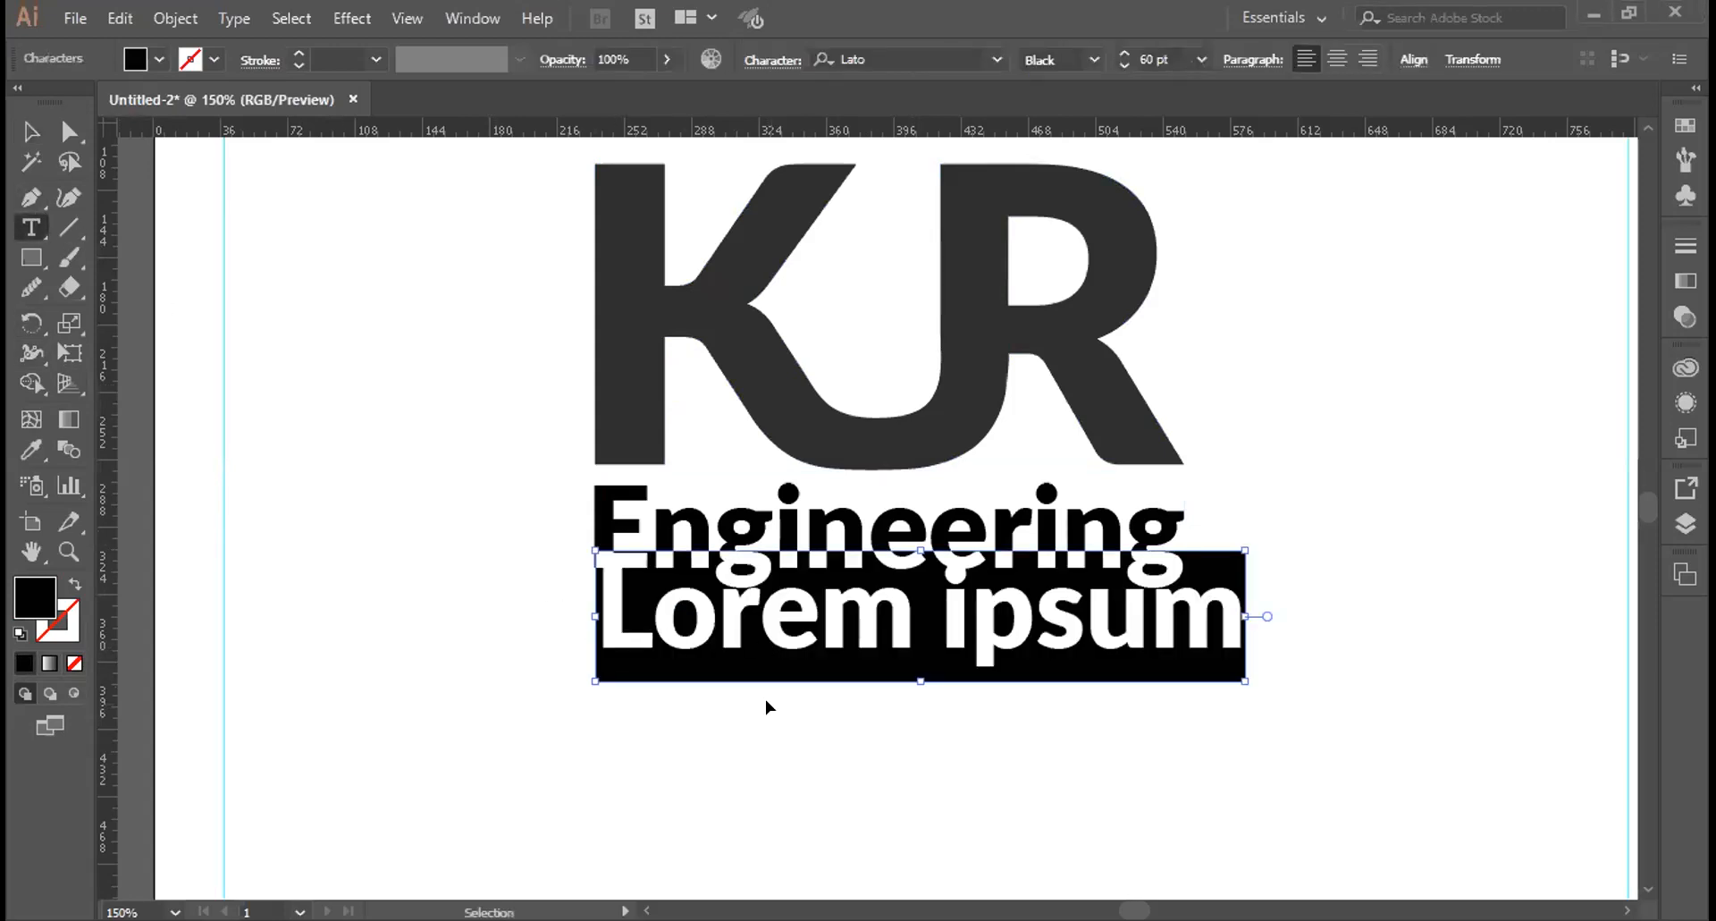
key(ctrl+v)
click(1317, 651)
key(ctrl+a)
Try the selected tagline at font sizes of 36 pt, 24 pt and 30 pt
click(1198, 58)
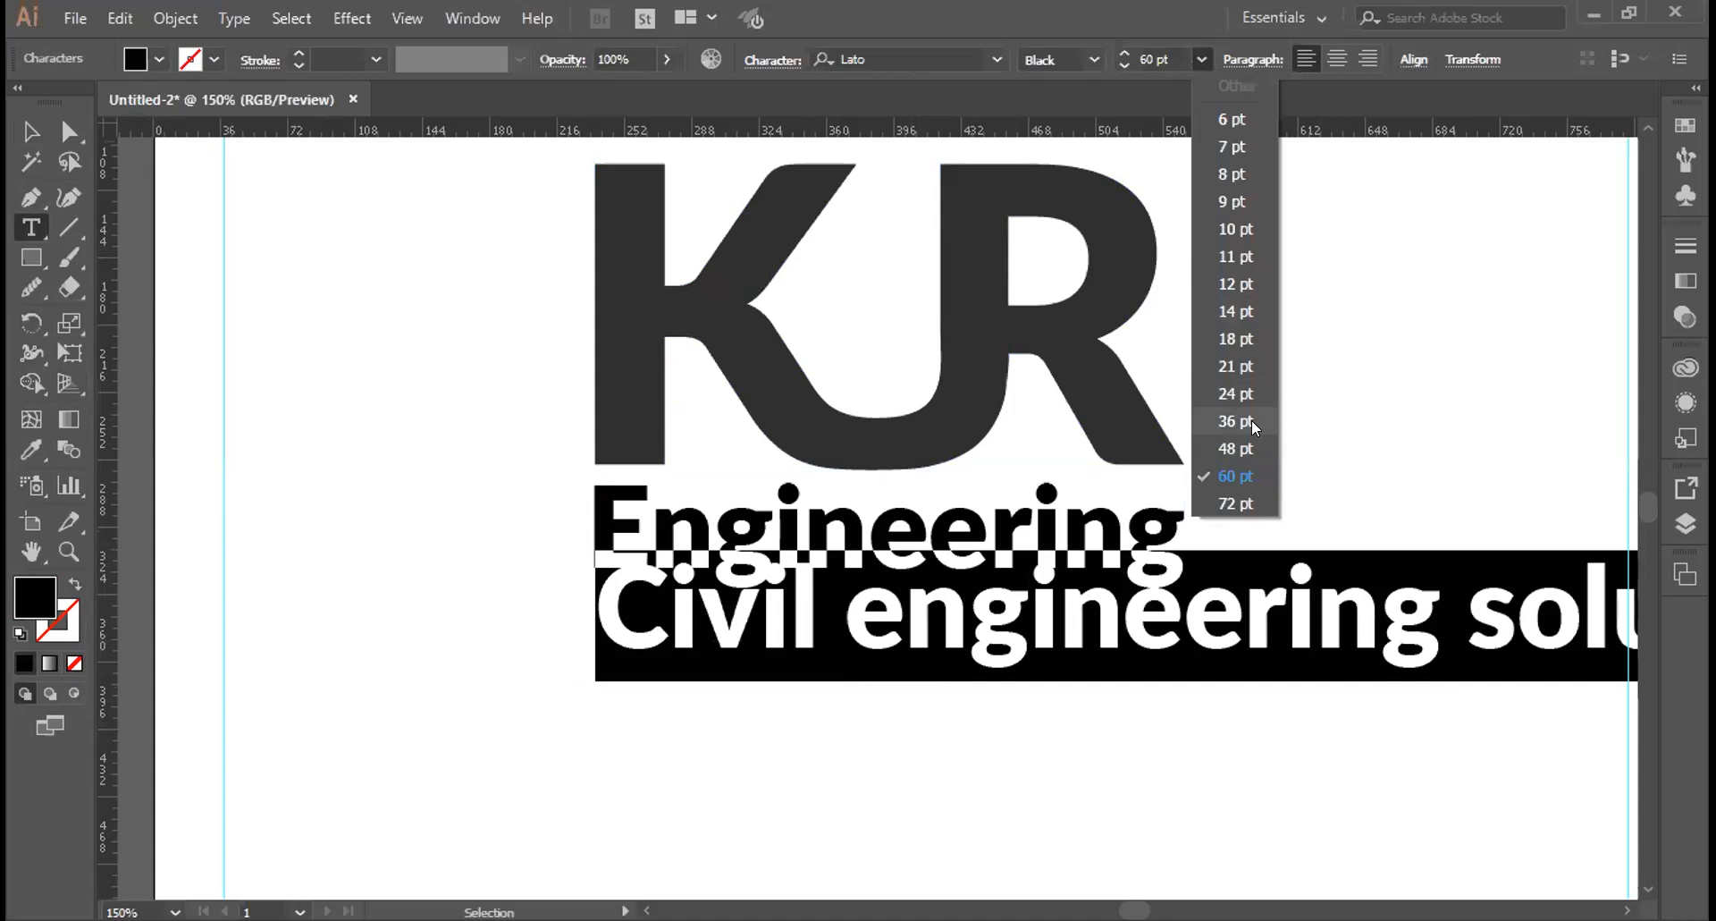
click(1251, 420)
click(1198, 58)
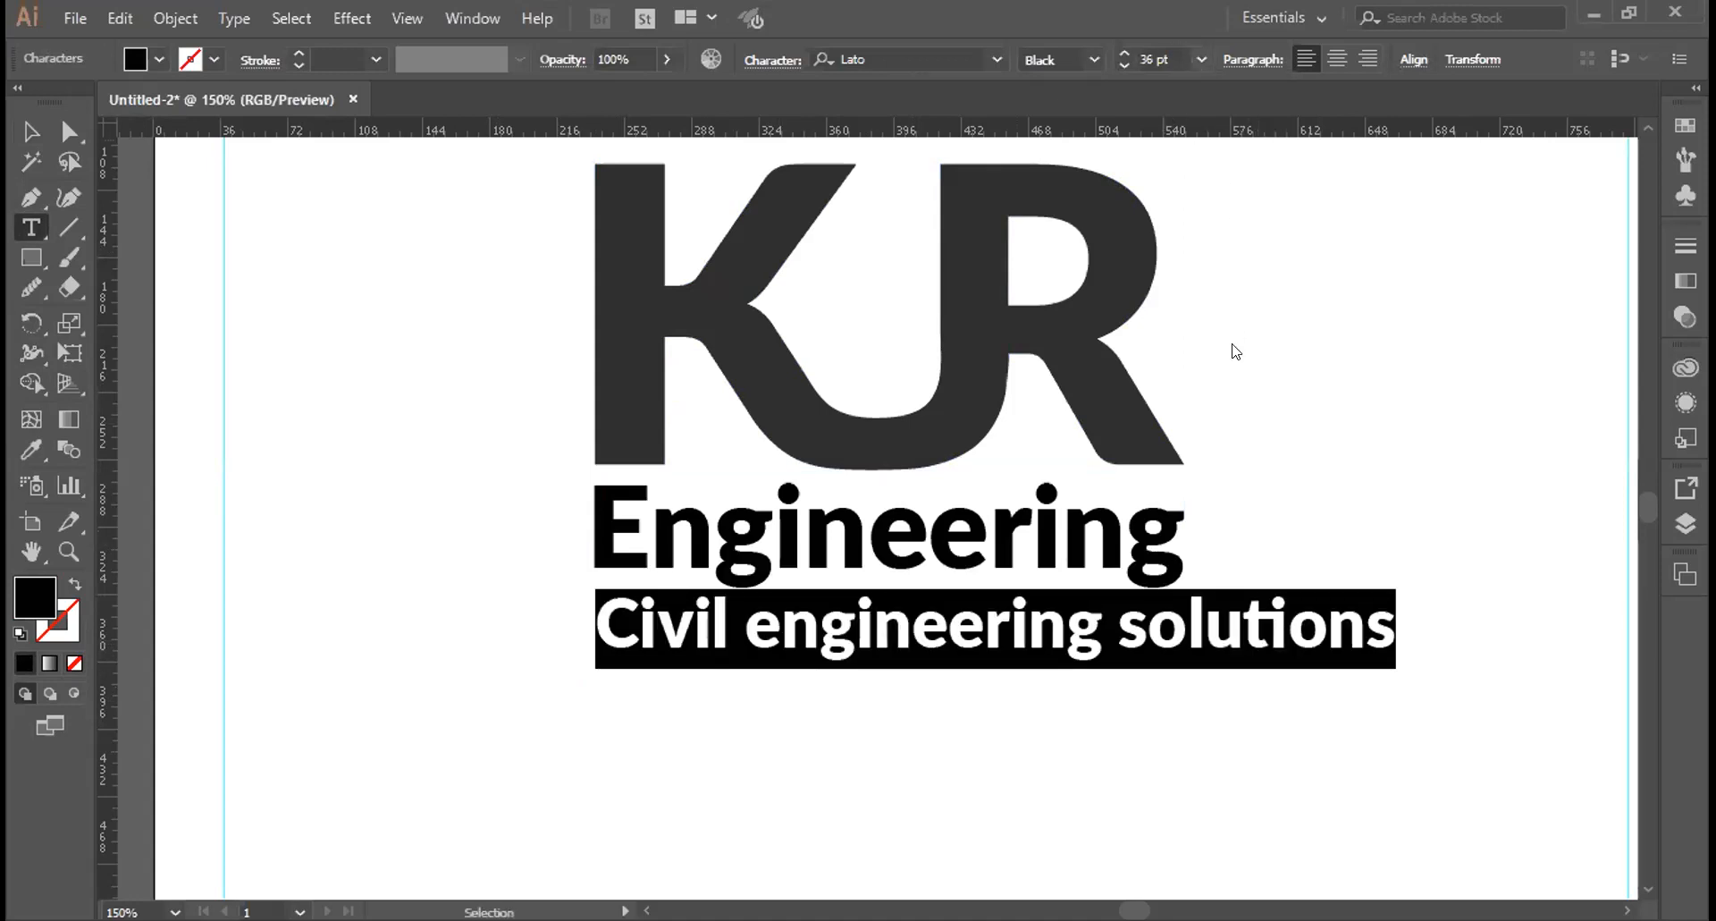
click(1230, 388)
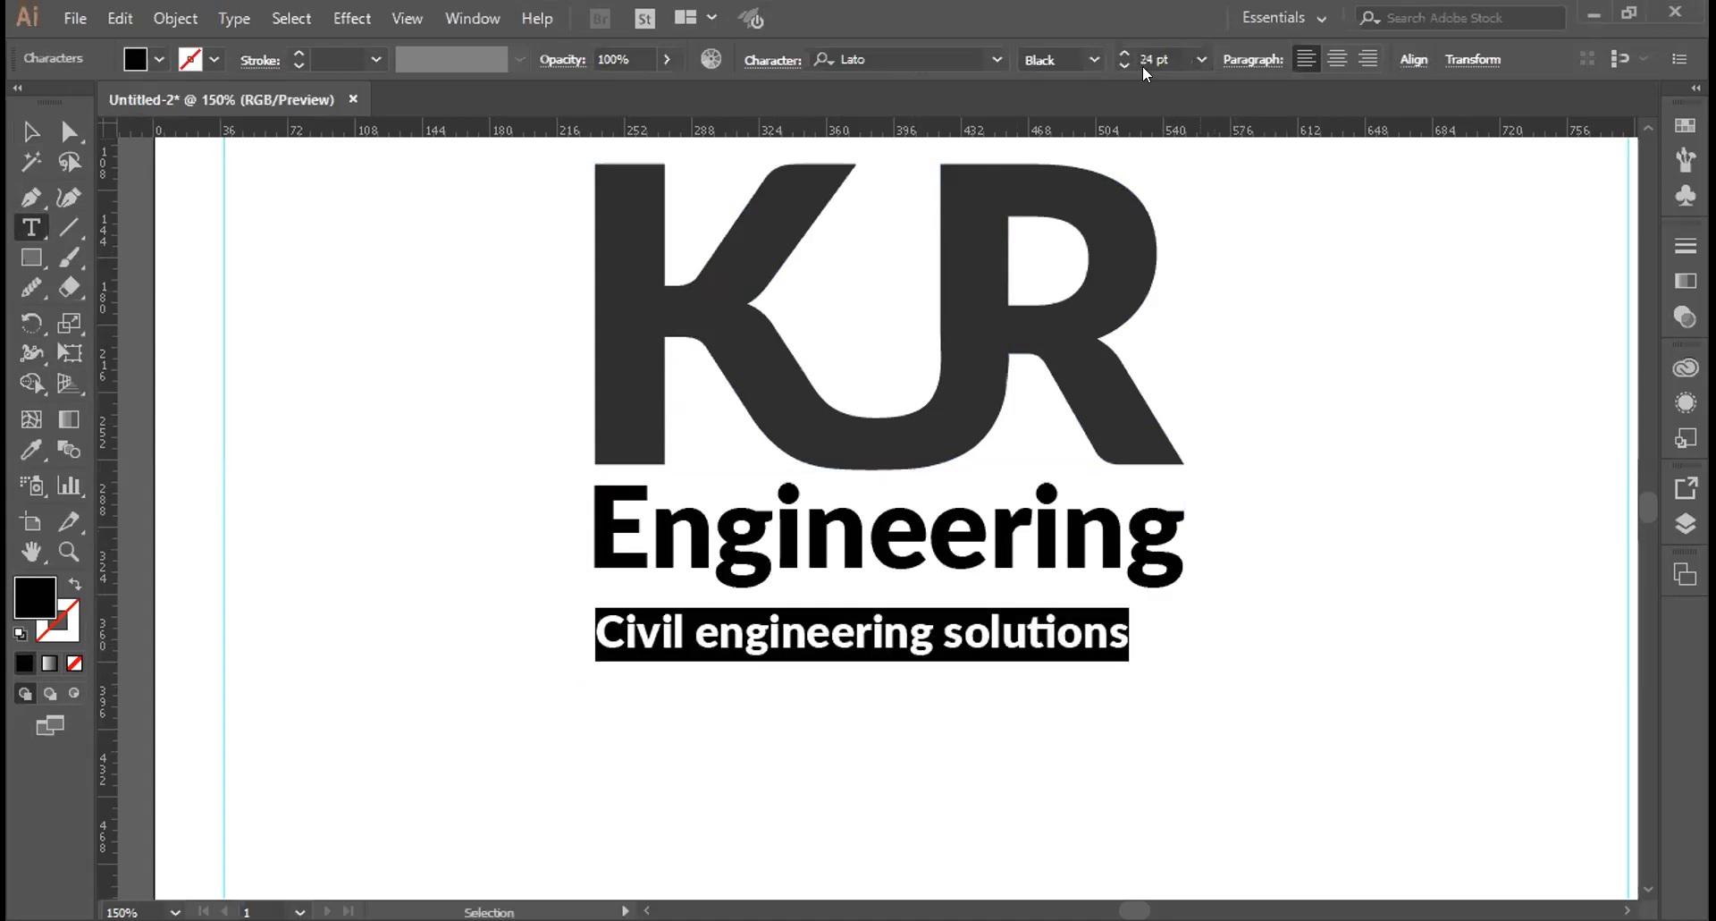
drag(1158, 54, 1135, 52)
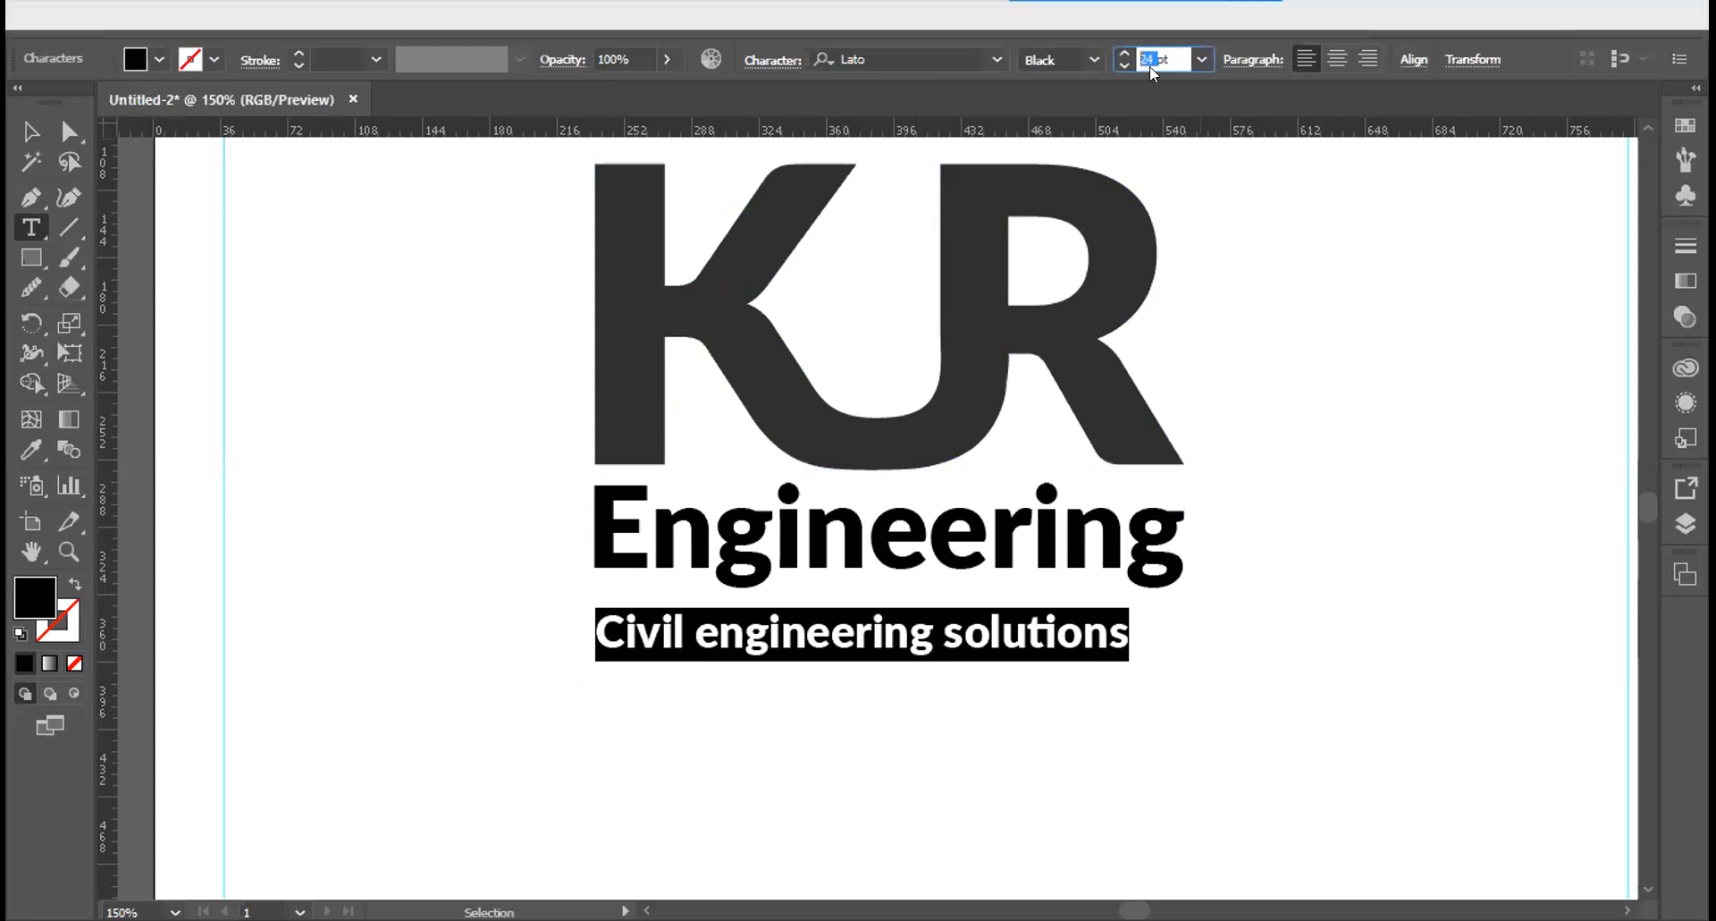
text(30)
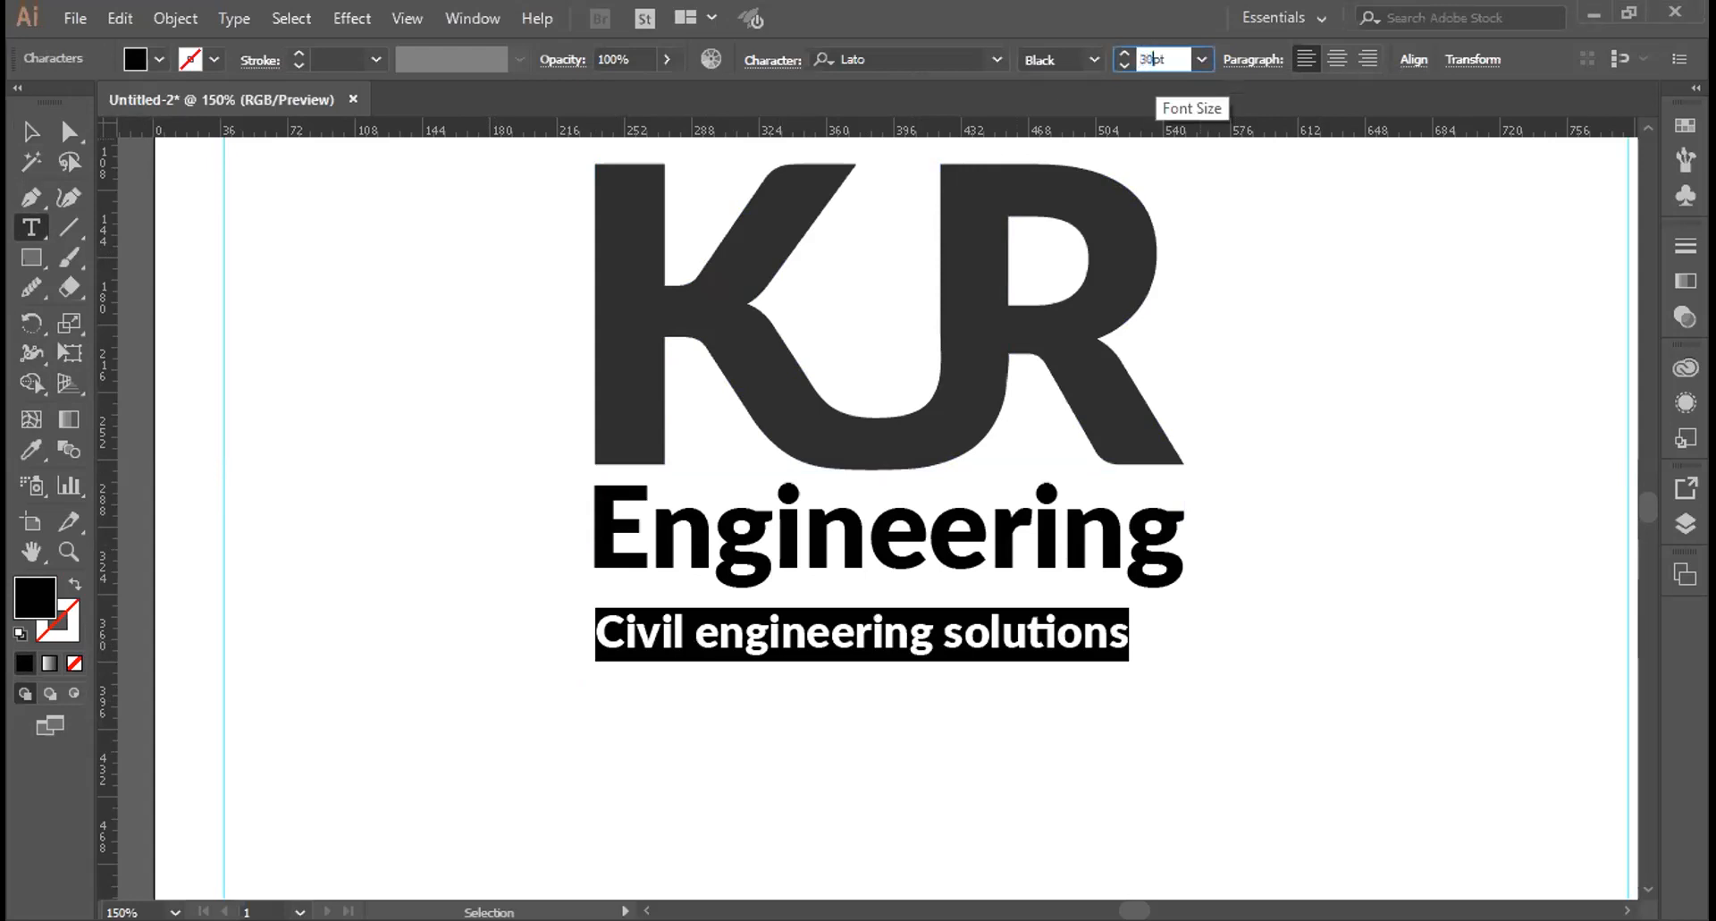
key(Return)
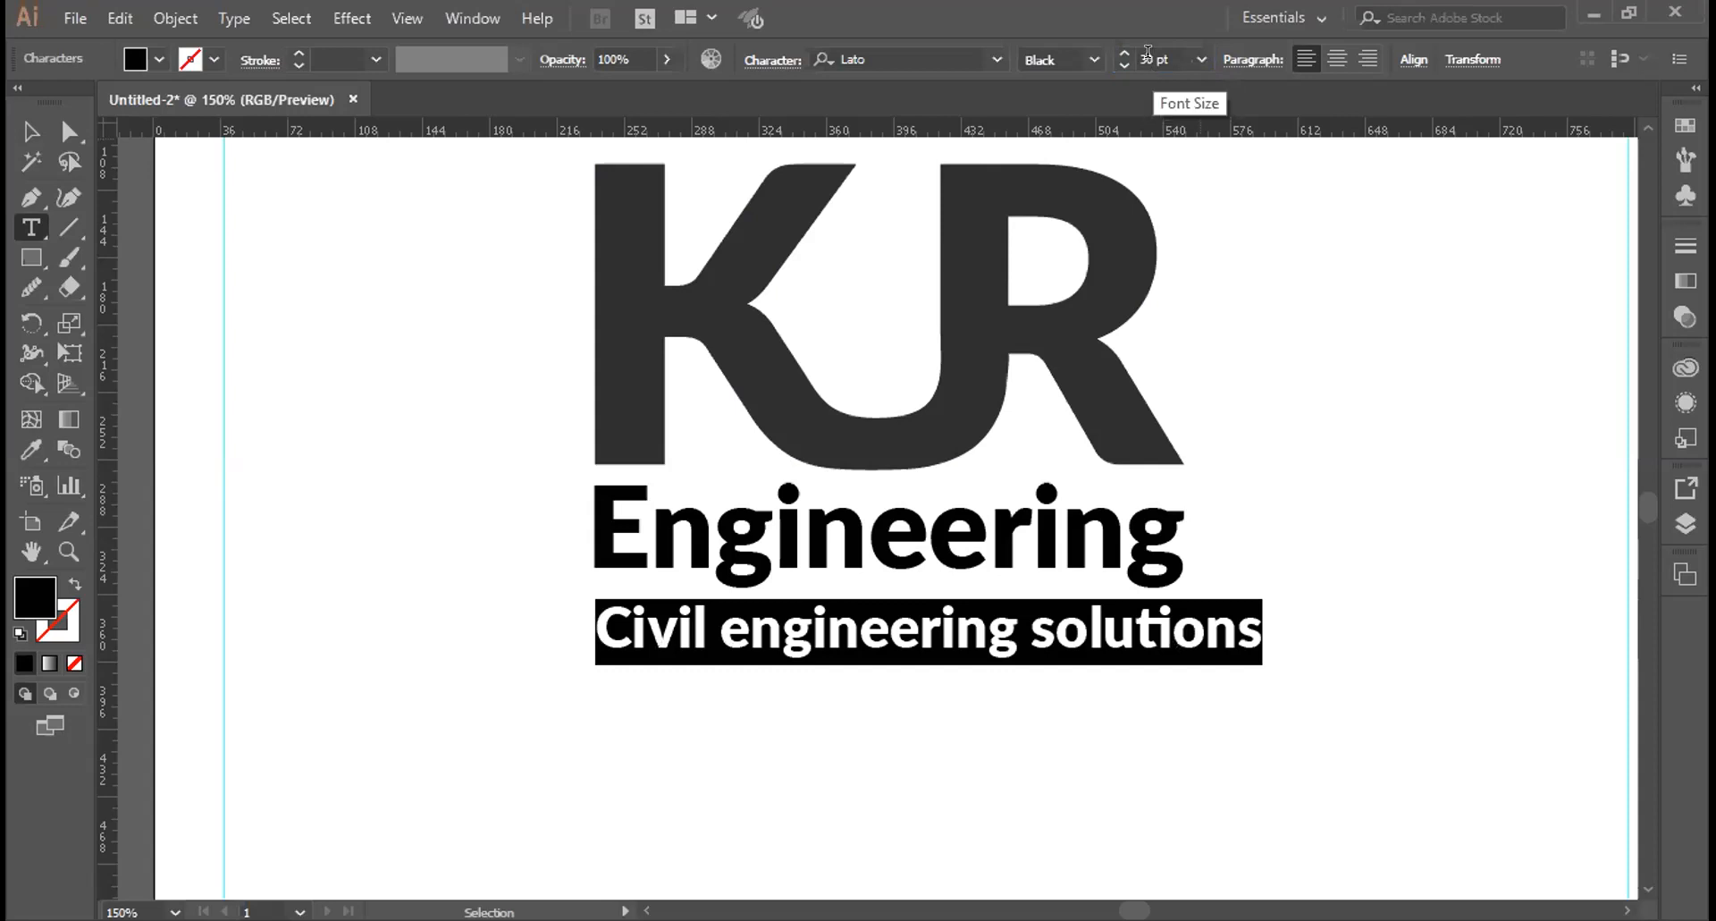
Try the selected tagline at 27 pt and 25 pt, settle on a font size of 26 pt, and leave text editing
click(1148, 51)
double_click(1148, 52)
text(27)
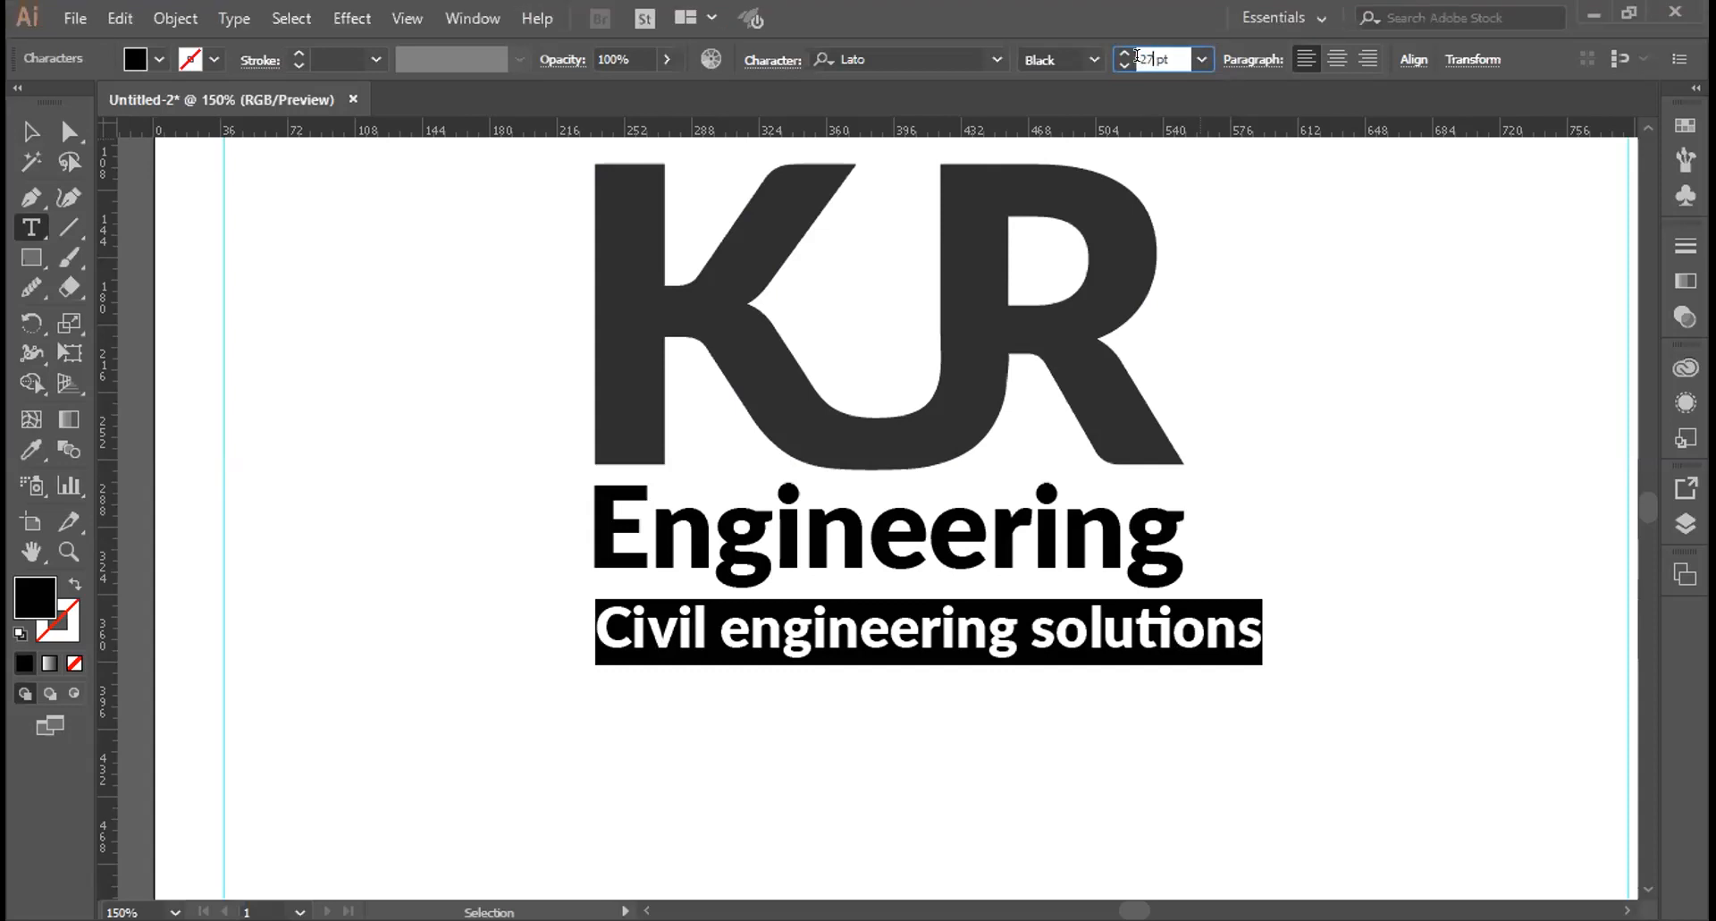
key(Return)
drag(1155, 56, 1149, 57)
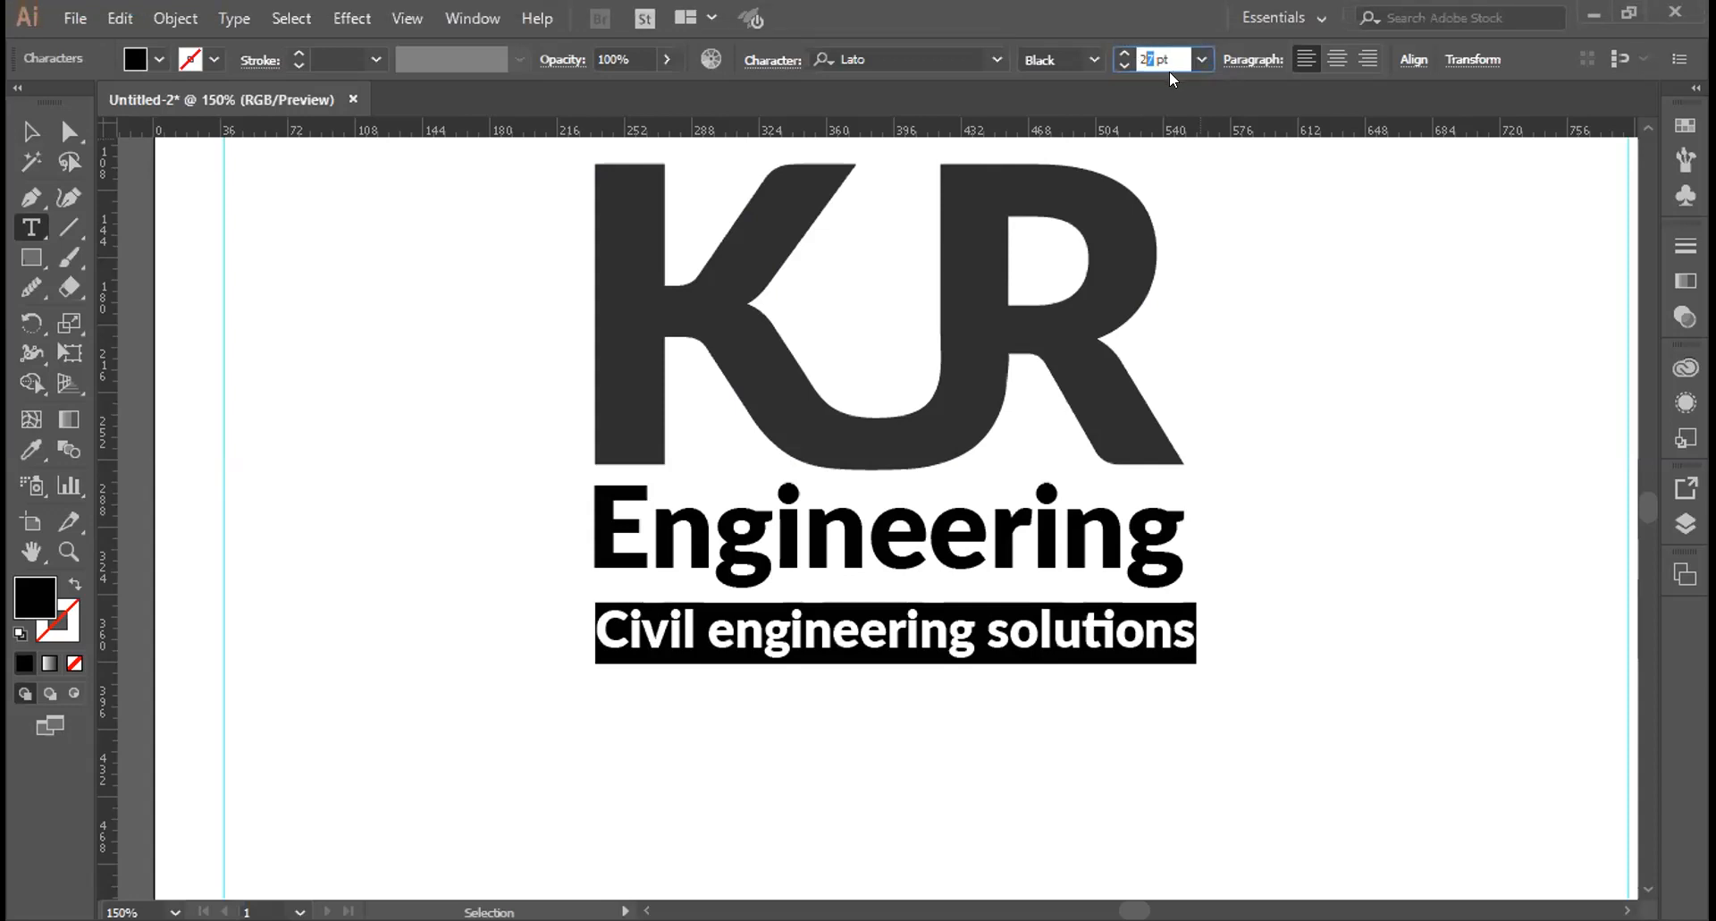
text(5)
key(Return)
drag(1159, 56, 1146, 54)
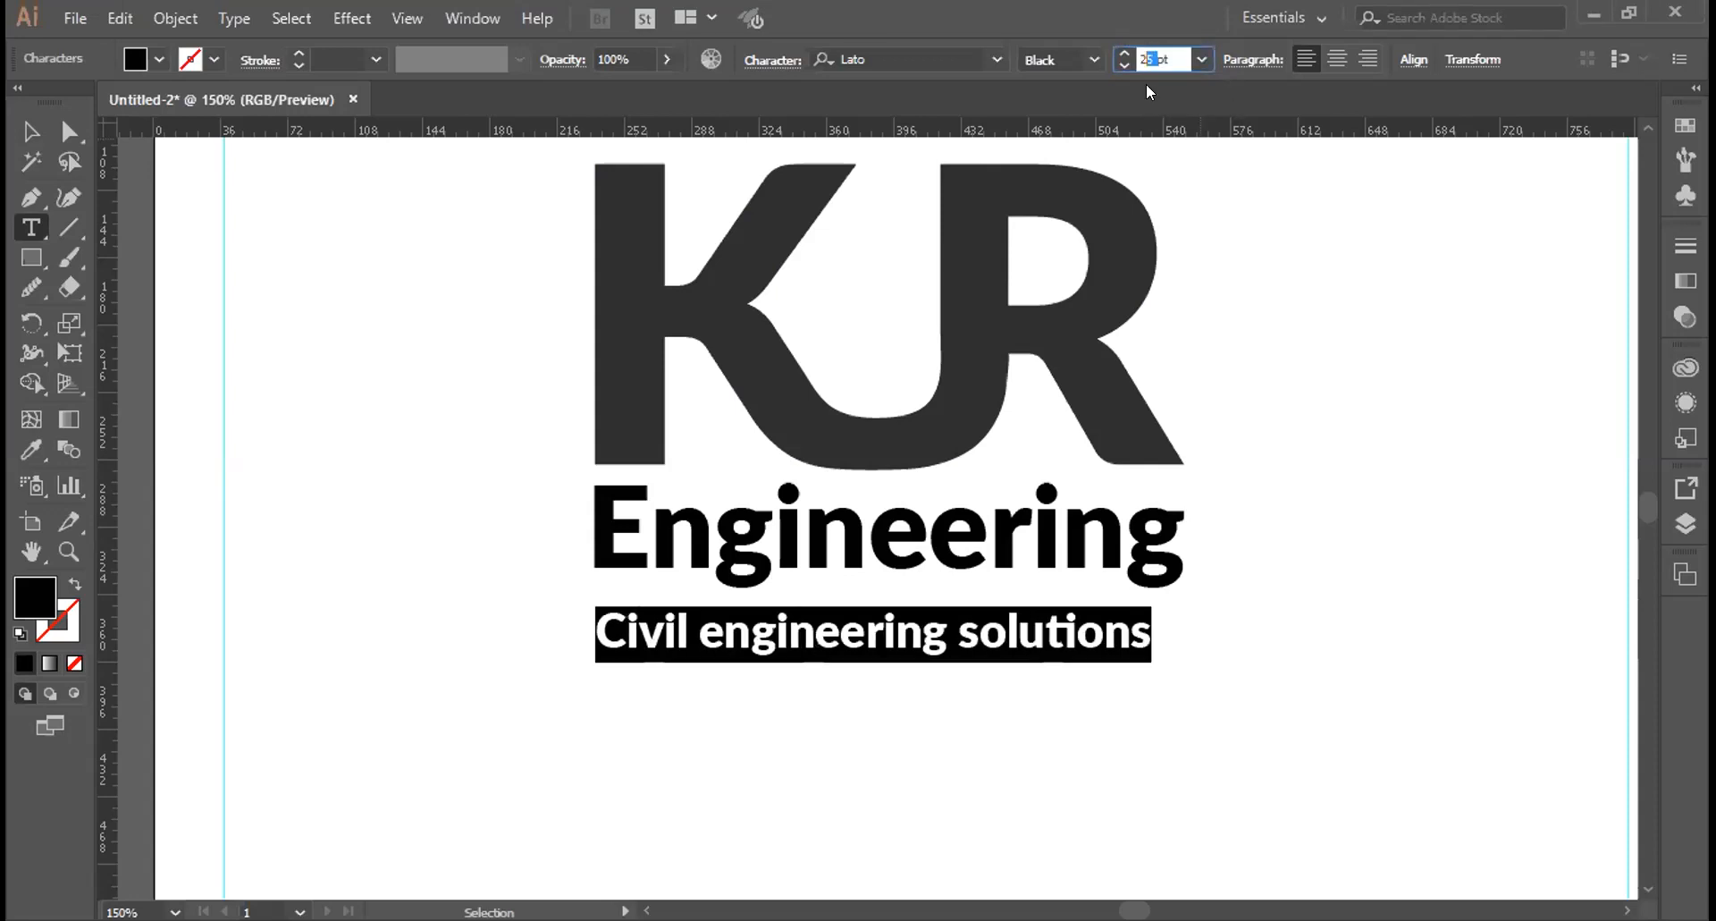
text(6)
key(Return)
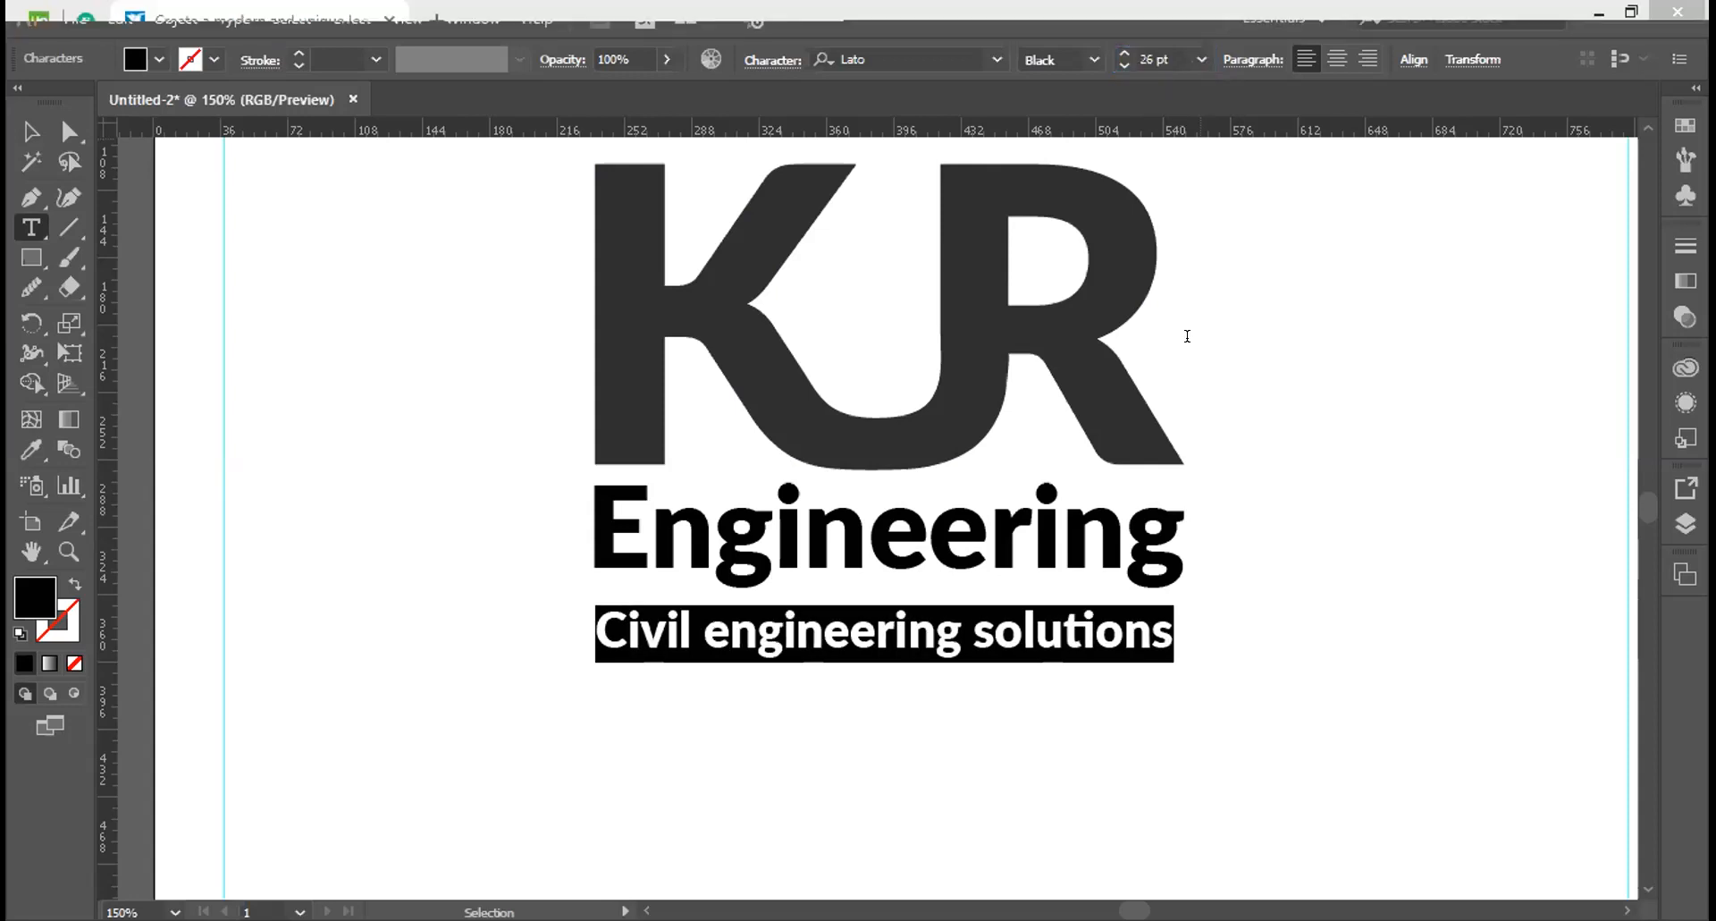
click(30, 131)
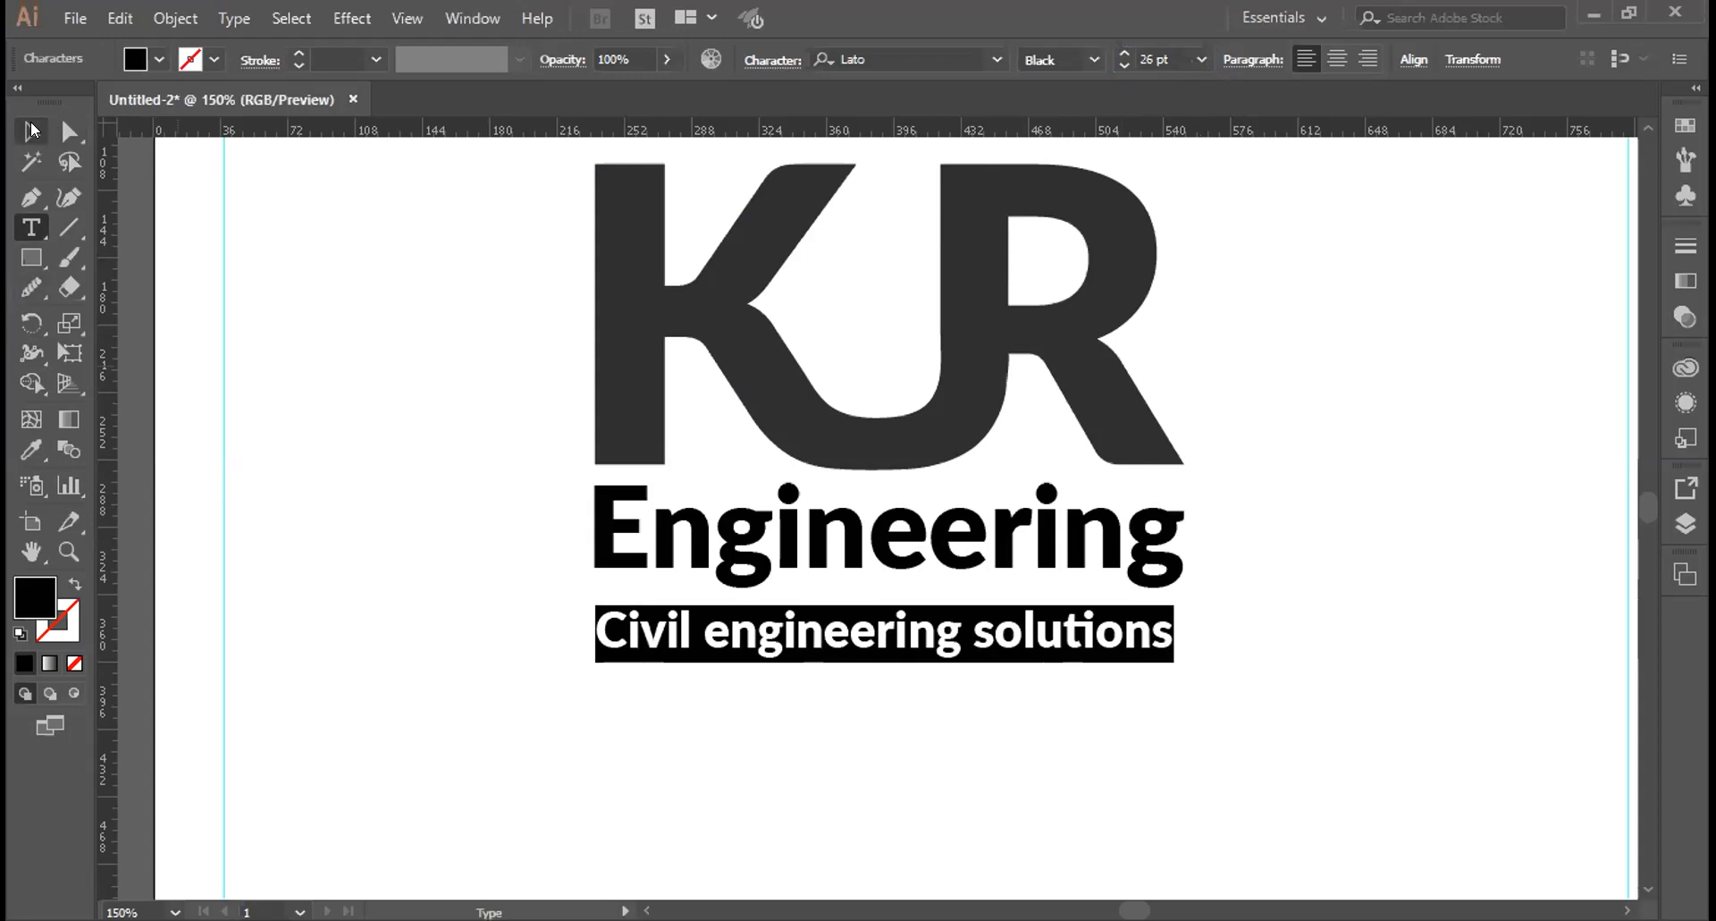
click(1184, 640)
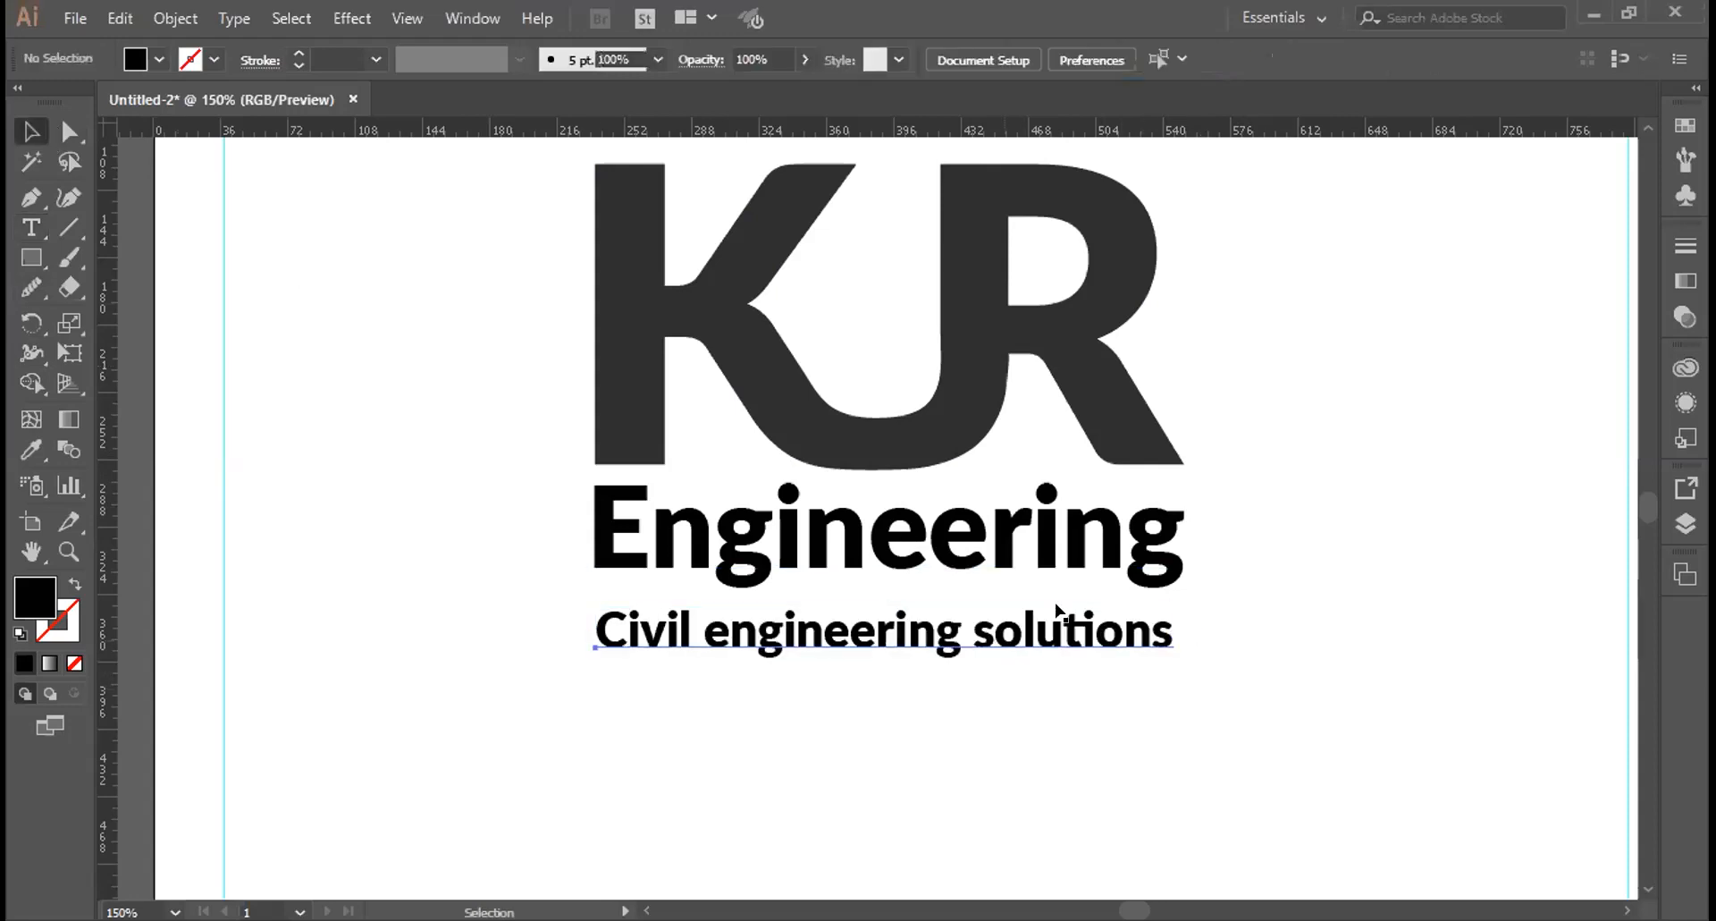
Set the tagline's font style to Light and deselect it
click(1016, 644)
click(1094, 59)
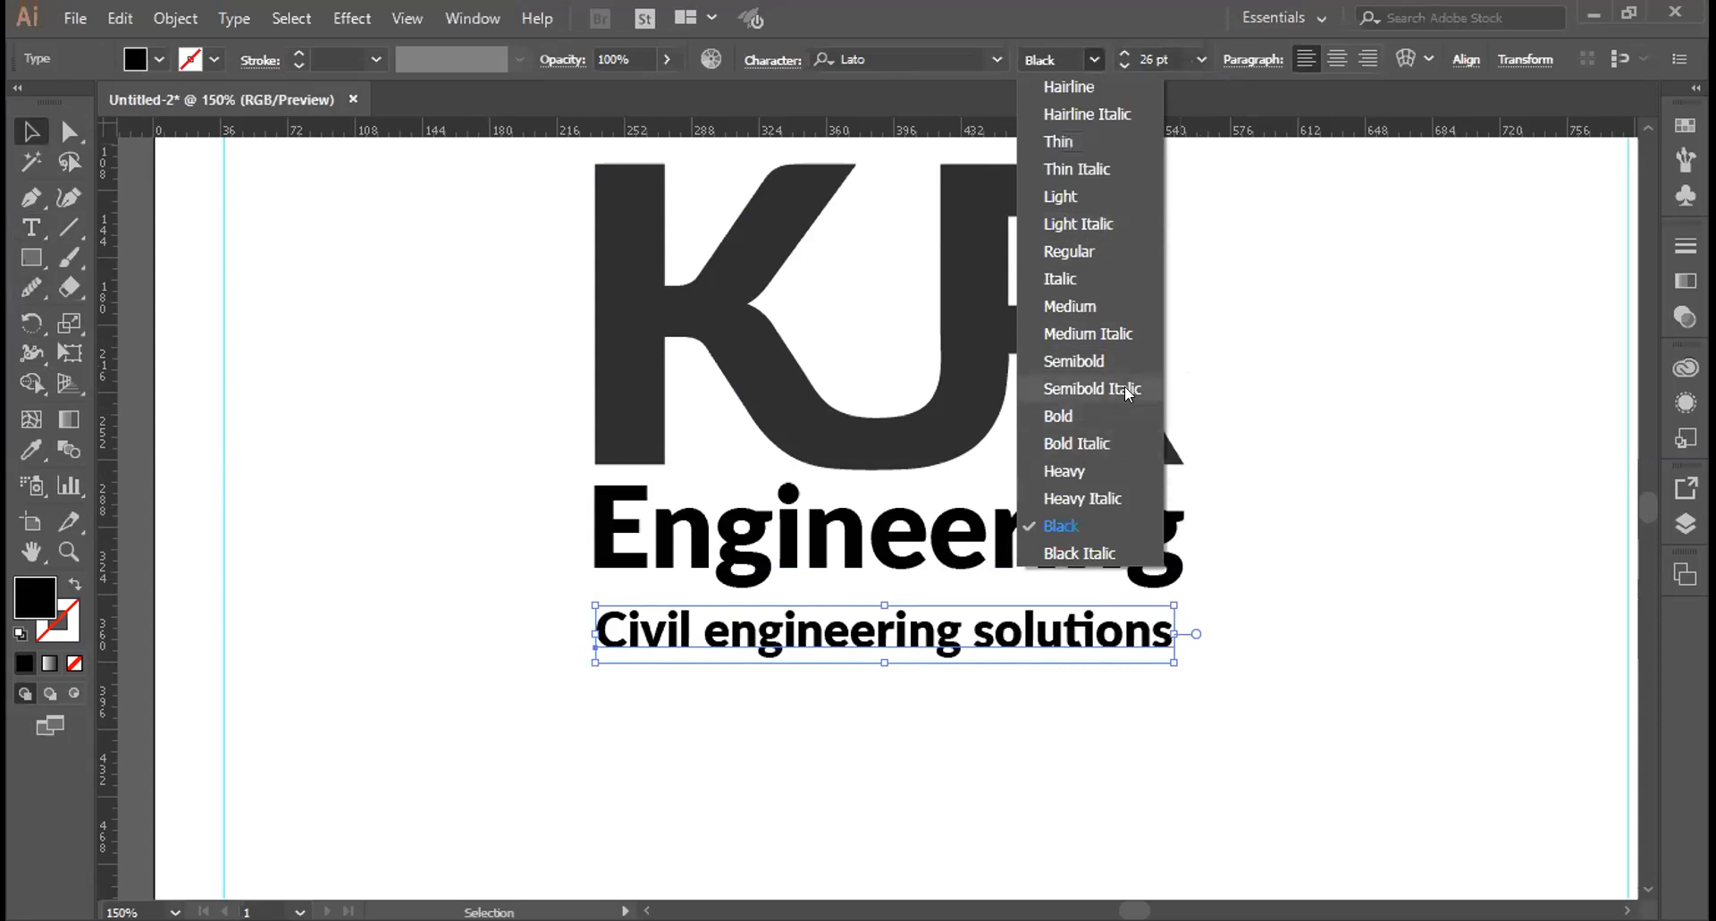
click(1110, 200)
key(ctrl+shift+a)
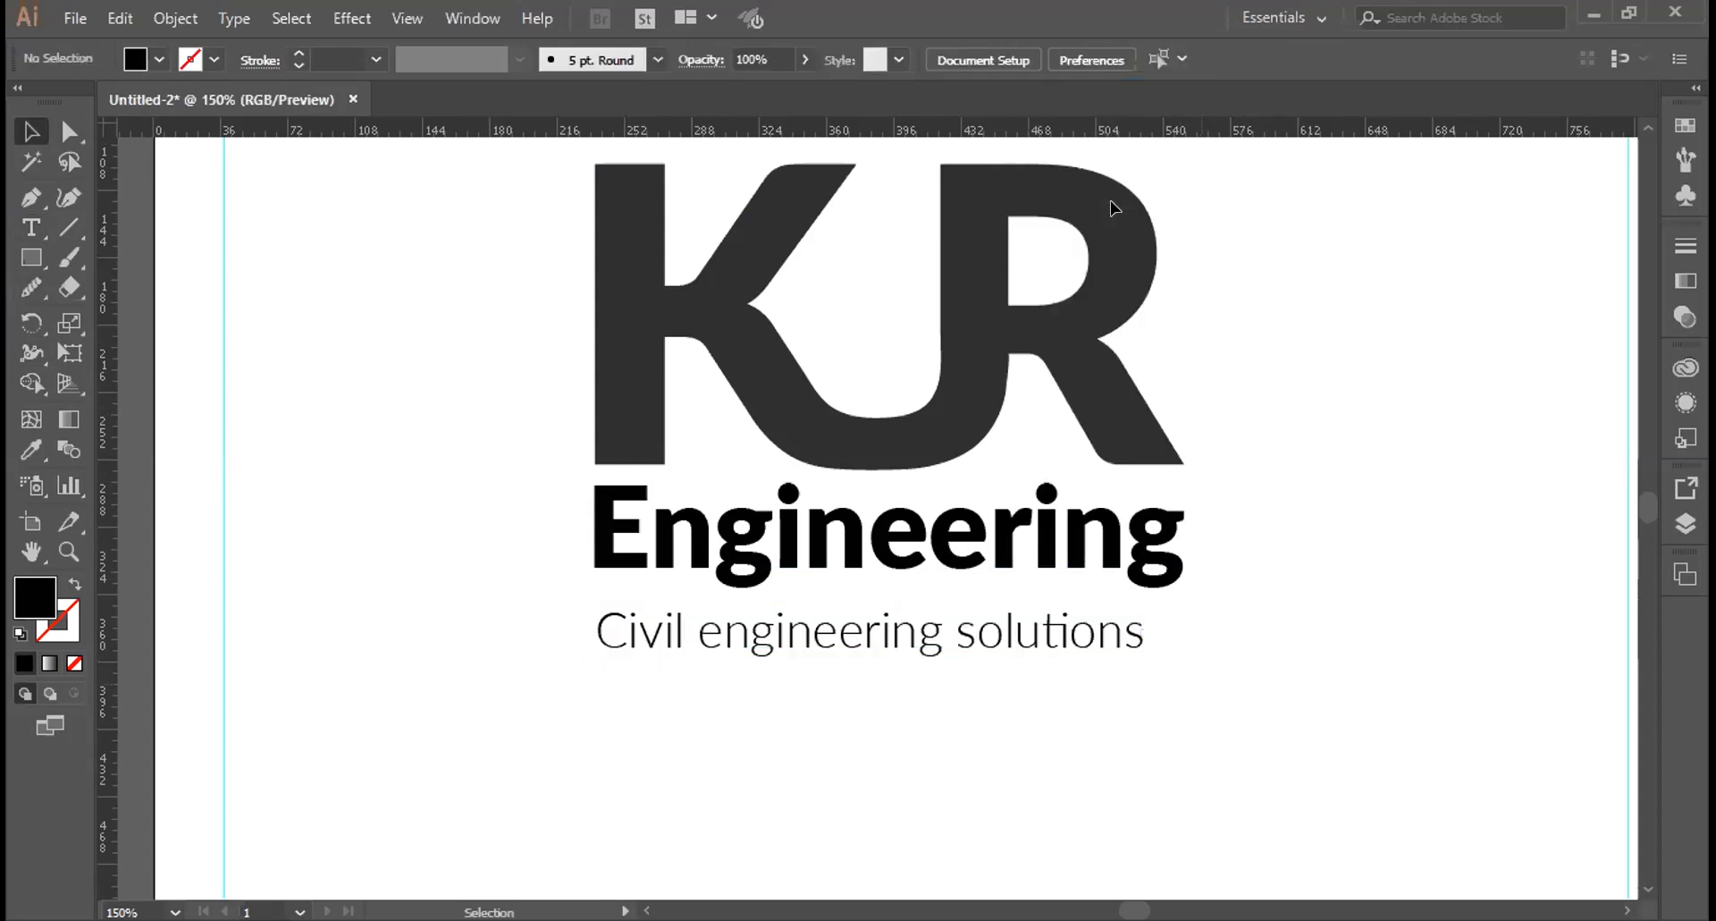
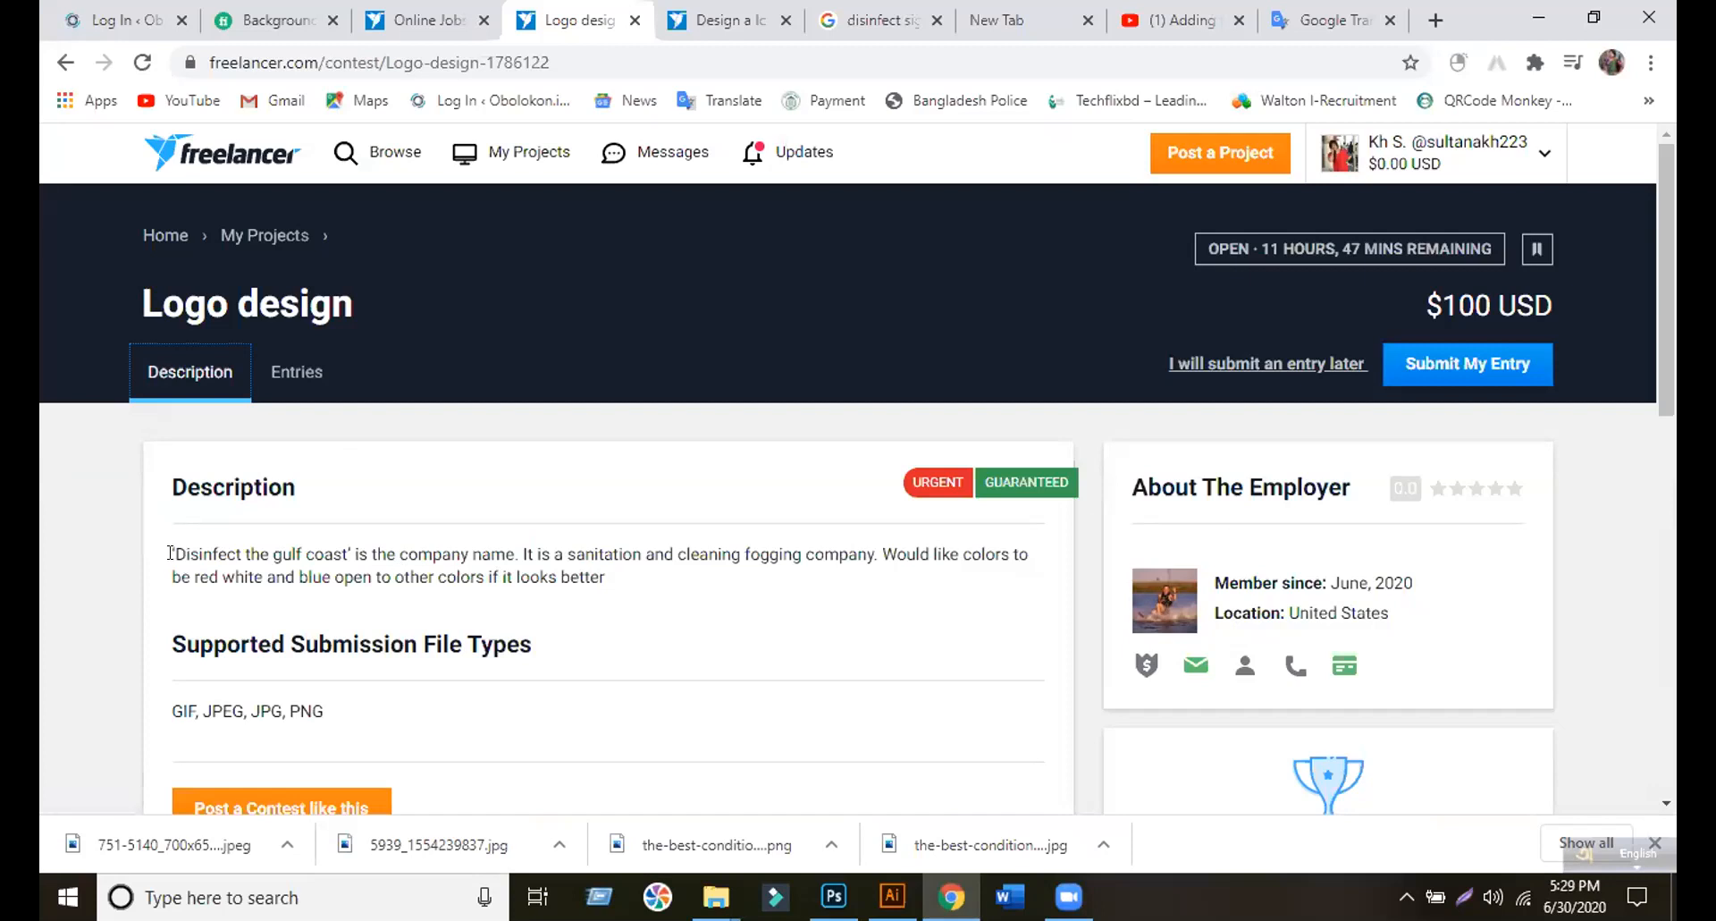
On the Freelancer Logo design contest page in Chrome, copy "Disinfect the gulf coast" from the description and view the submitted entries
drag(170, 553, 339, 531)
key(ctrl+c)
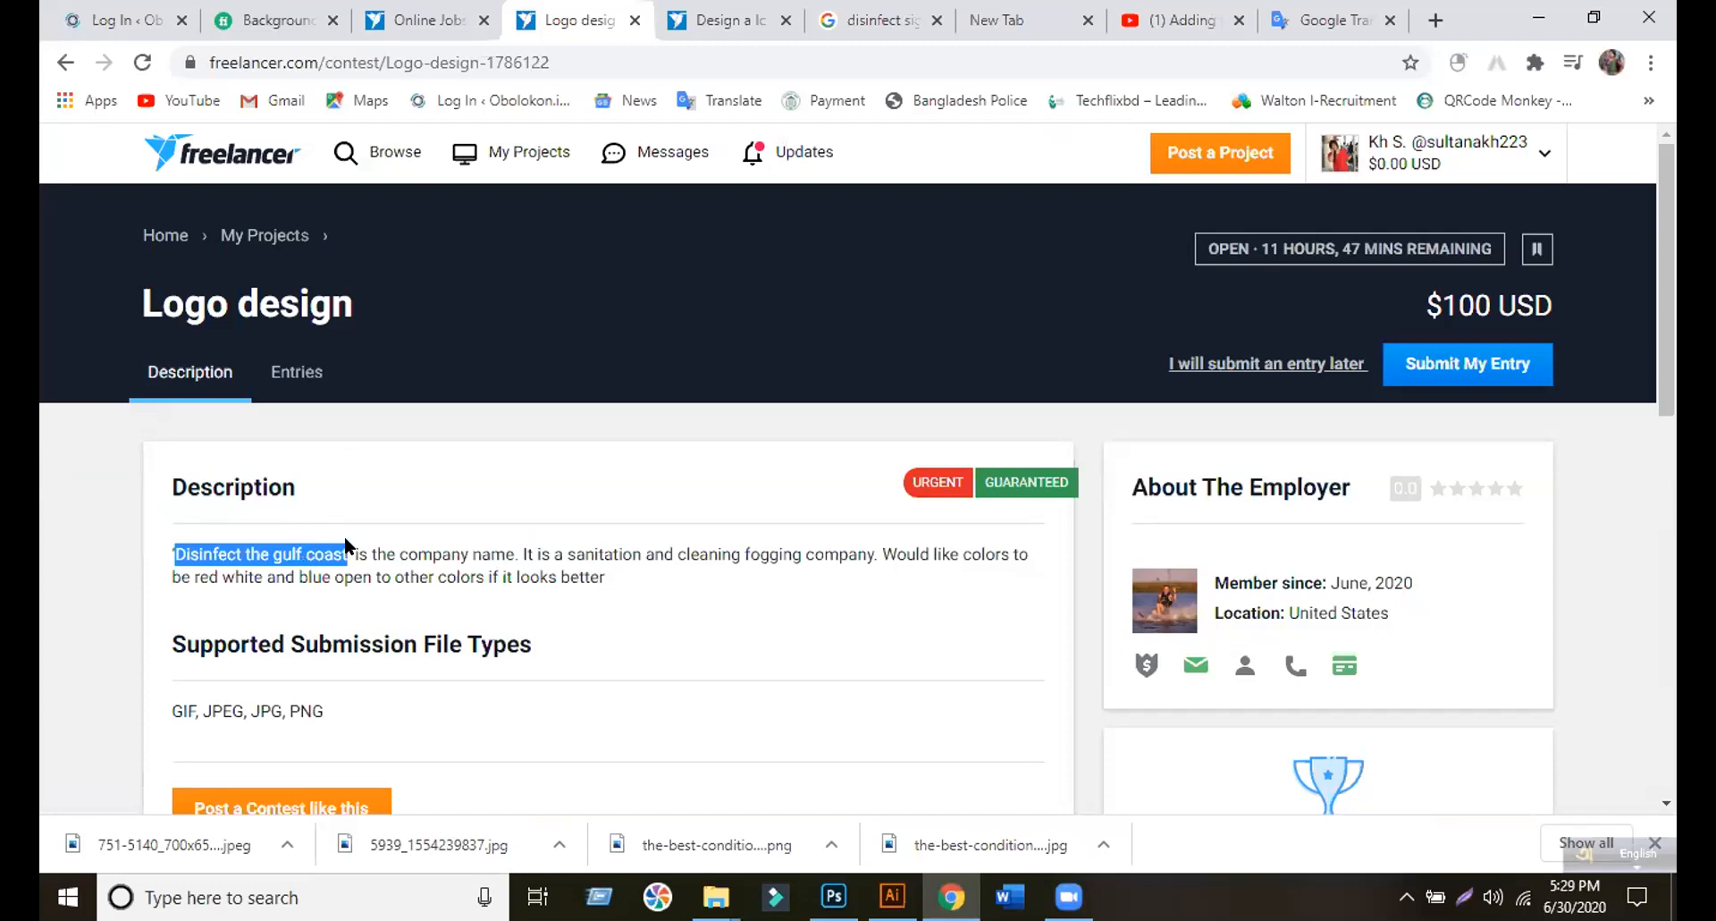
click(304, 376)
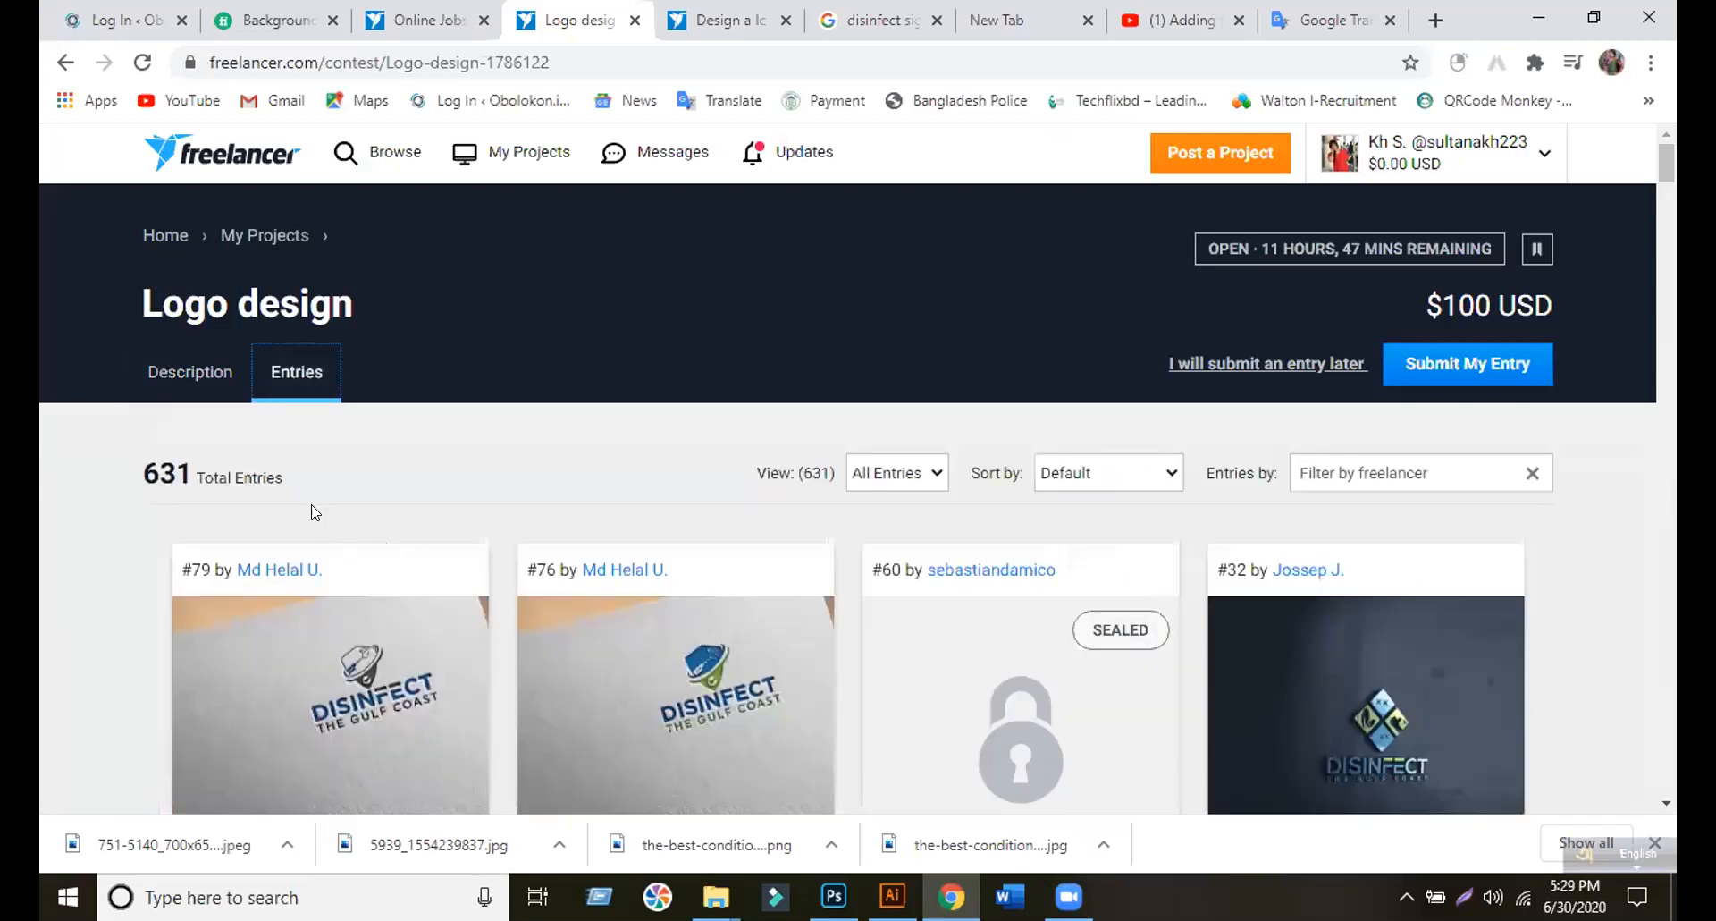
click(188, 371)
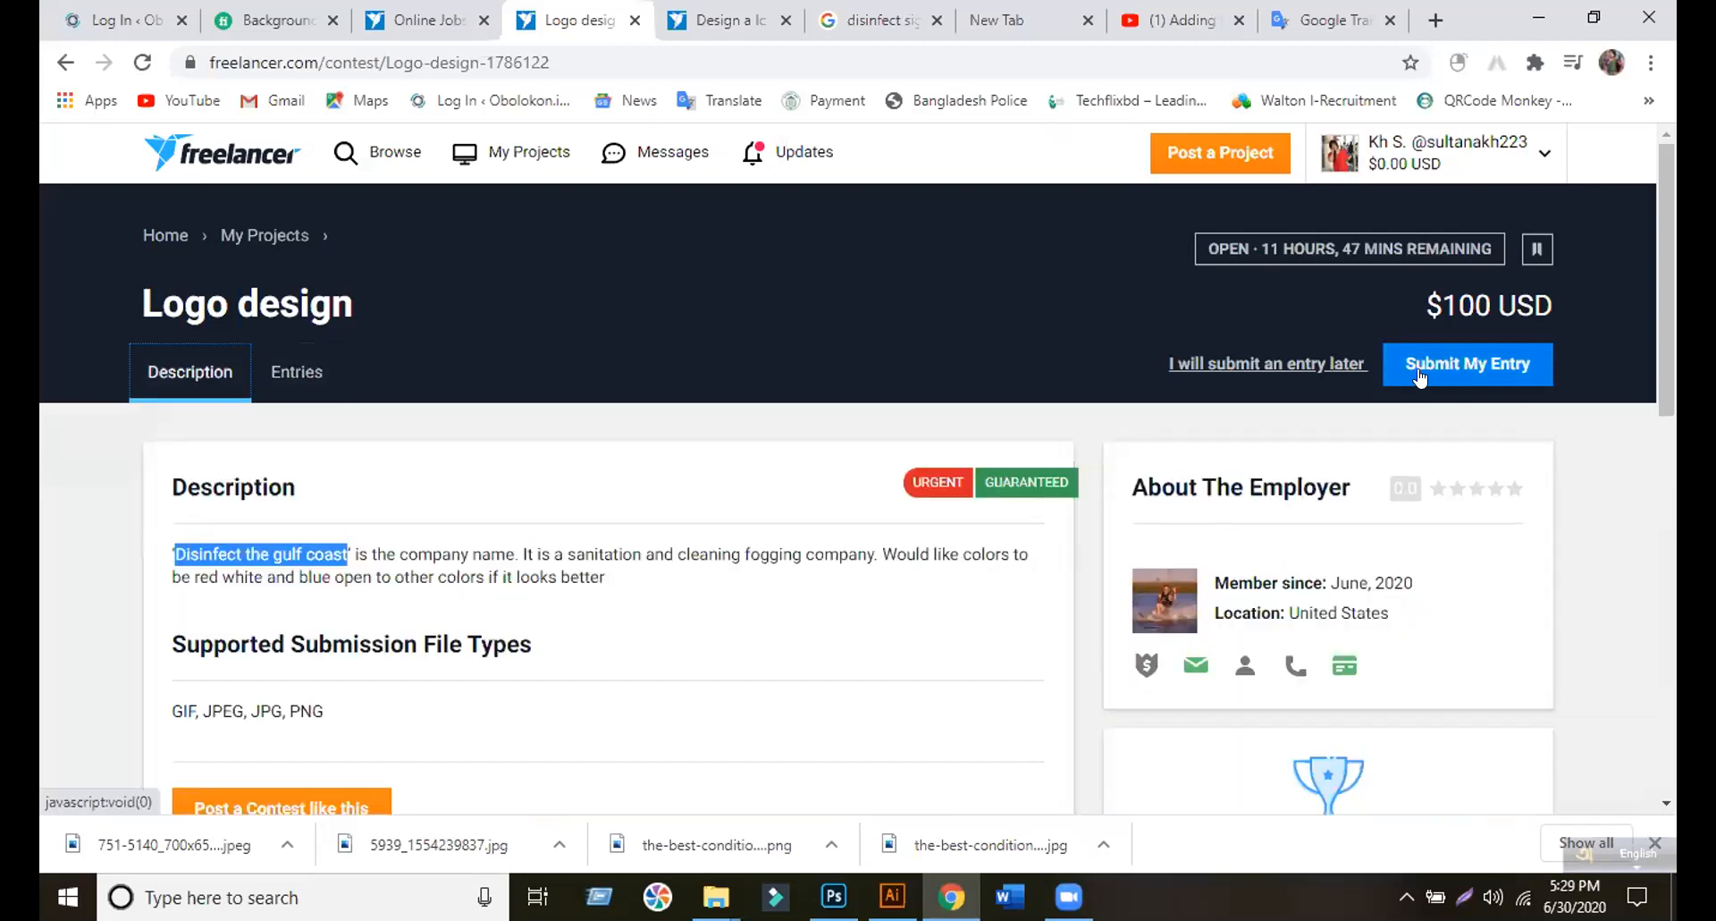
Start a contest entry titled "Disinfect the gulf coast Logo" with the description "N/A"
click(1420, 366)
click(335, 527)
key(ctrl+v)
text(Logo)
click(297, 633)
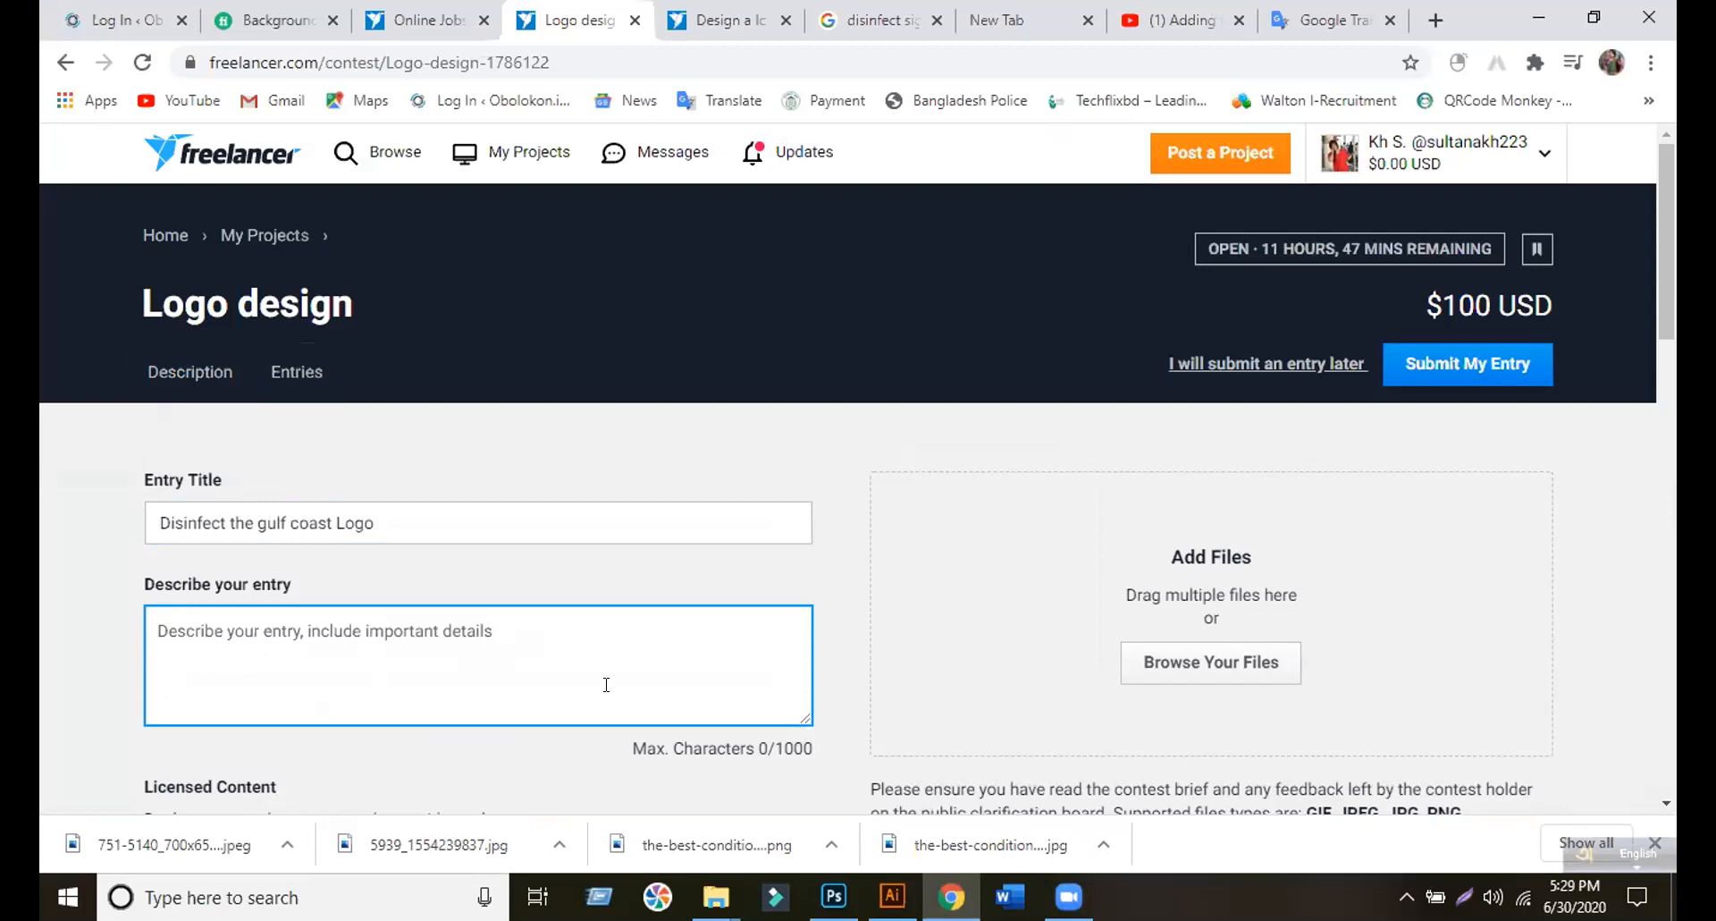
text(N/A)
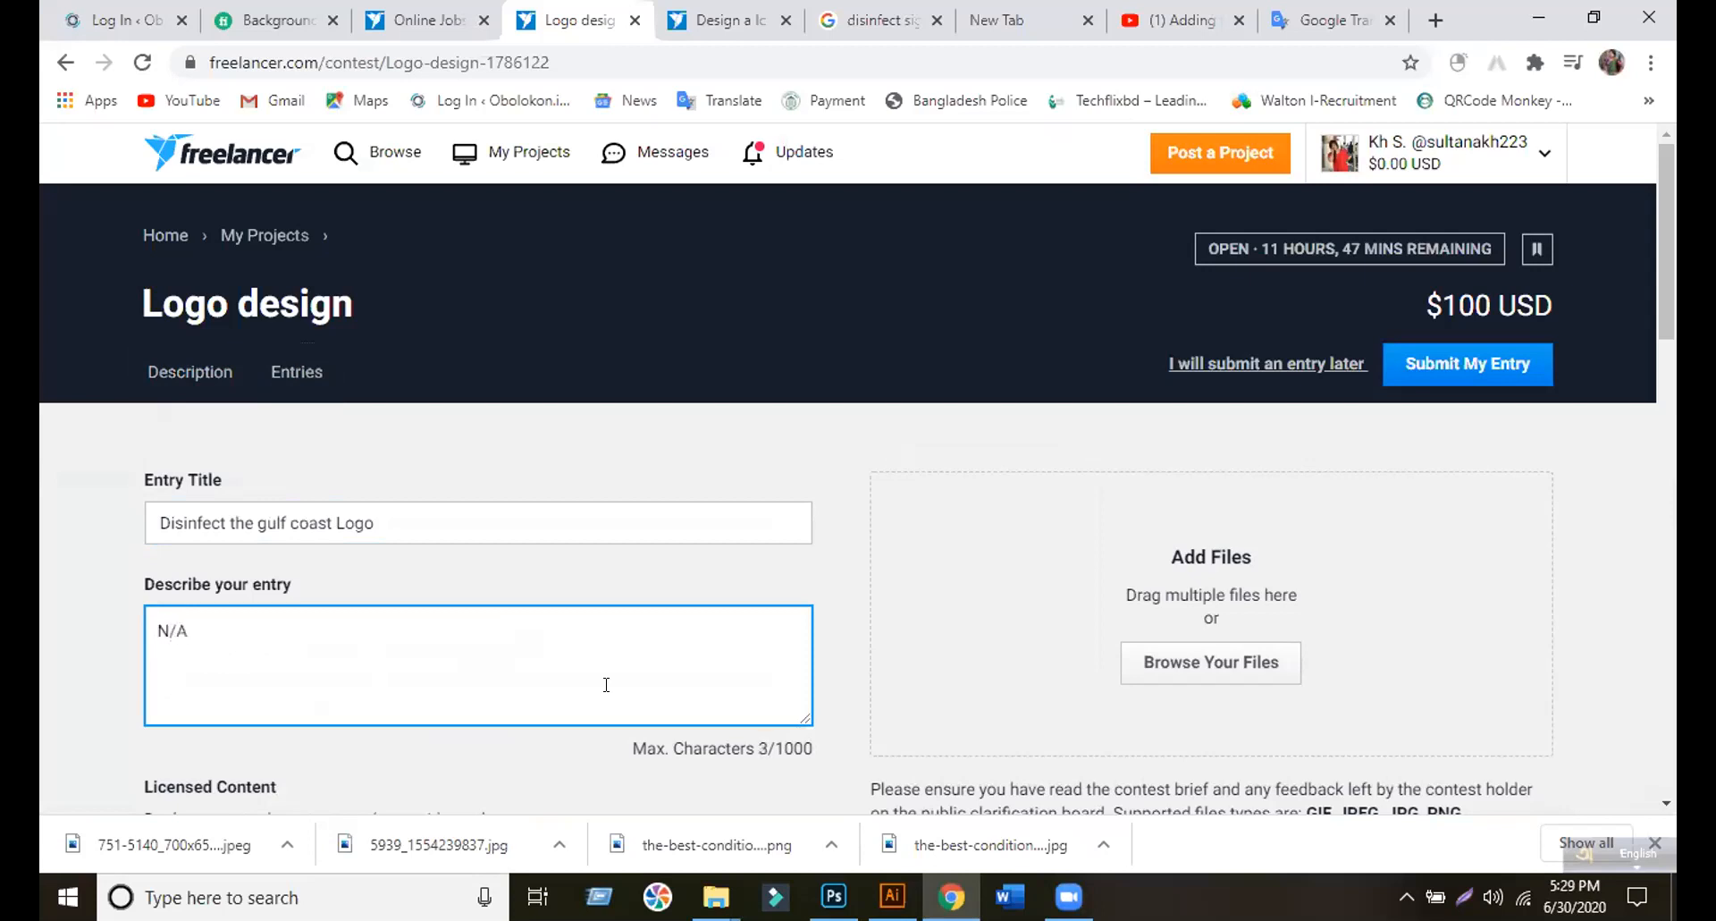
Attach logo-mockup.jpg from the Desktop's Contest folder to the entry and dismiss the job notification
scroll(701, 644, down, 2)
scroll(1162, 581, up, 2)
click(1172, 666)
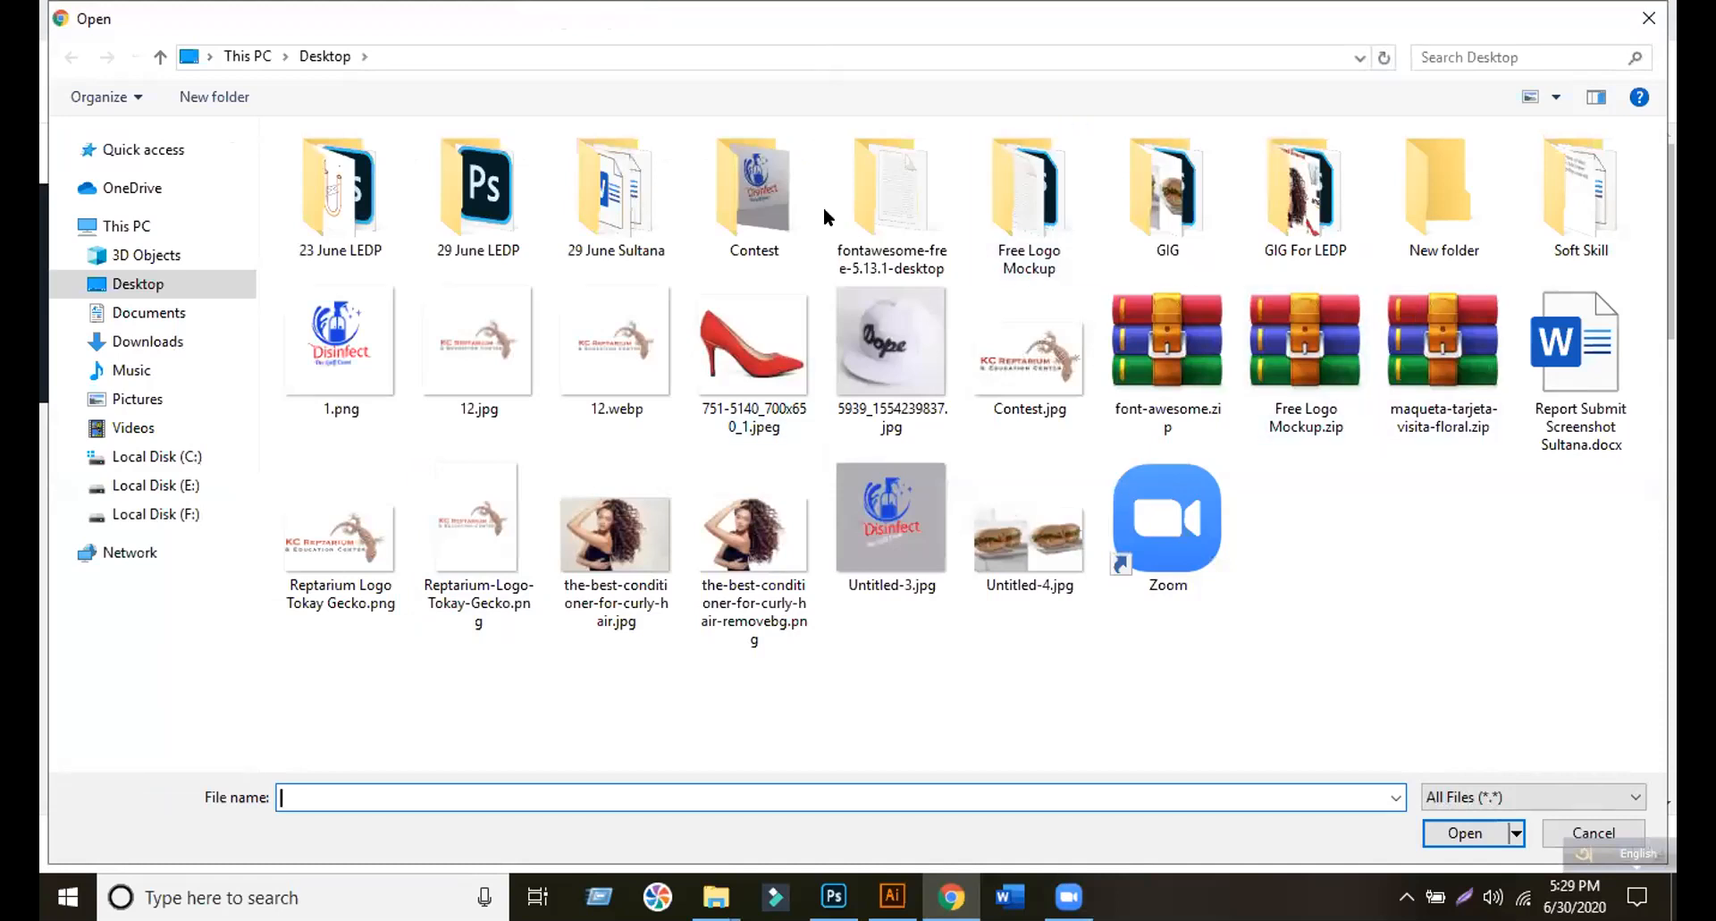
double_click(774, 174)
double_click(346, 169)
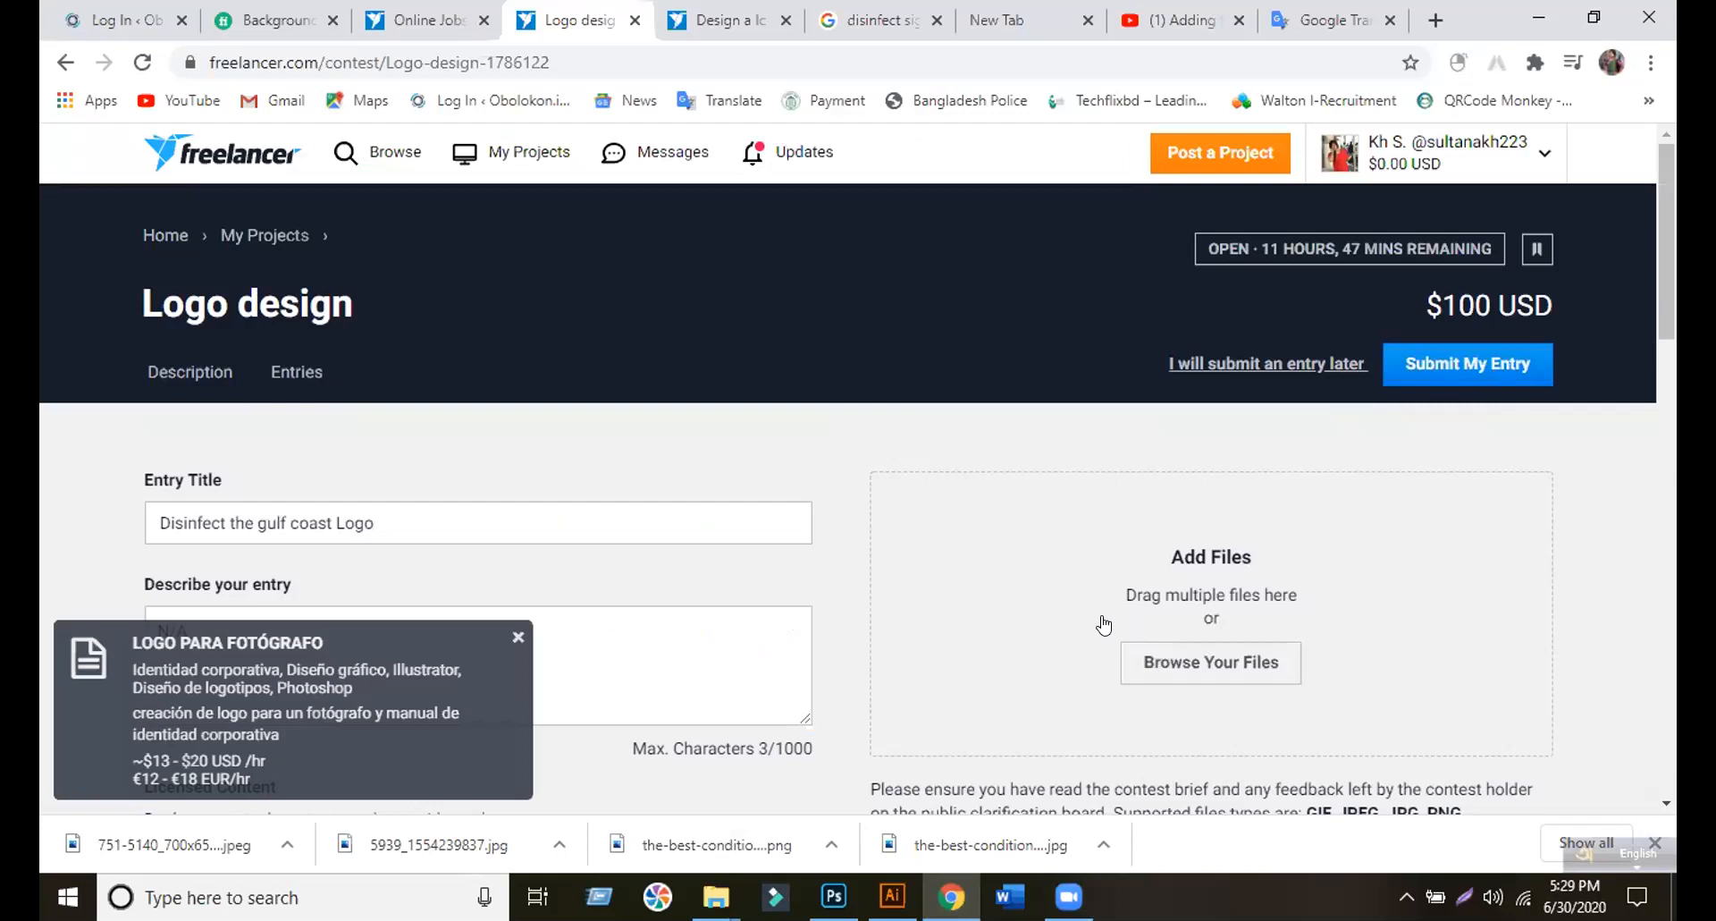
scroll(612, 567, down, 3)
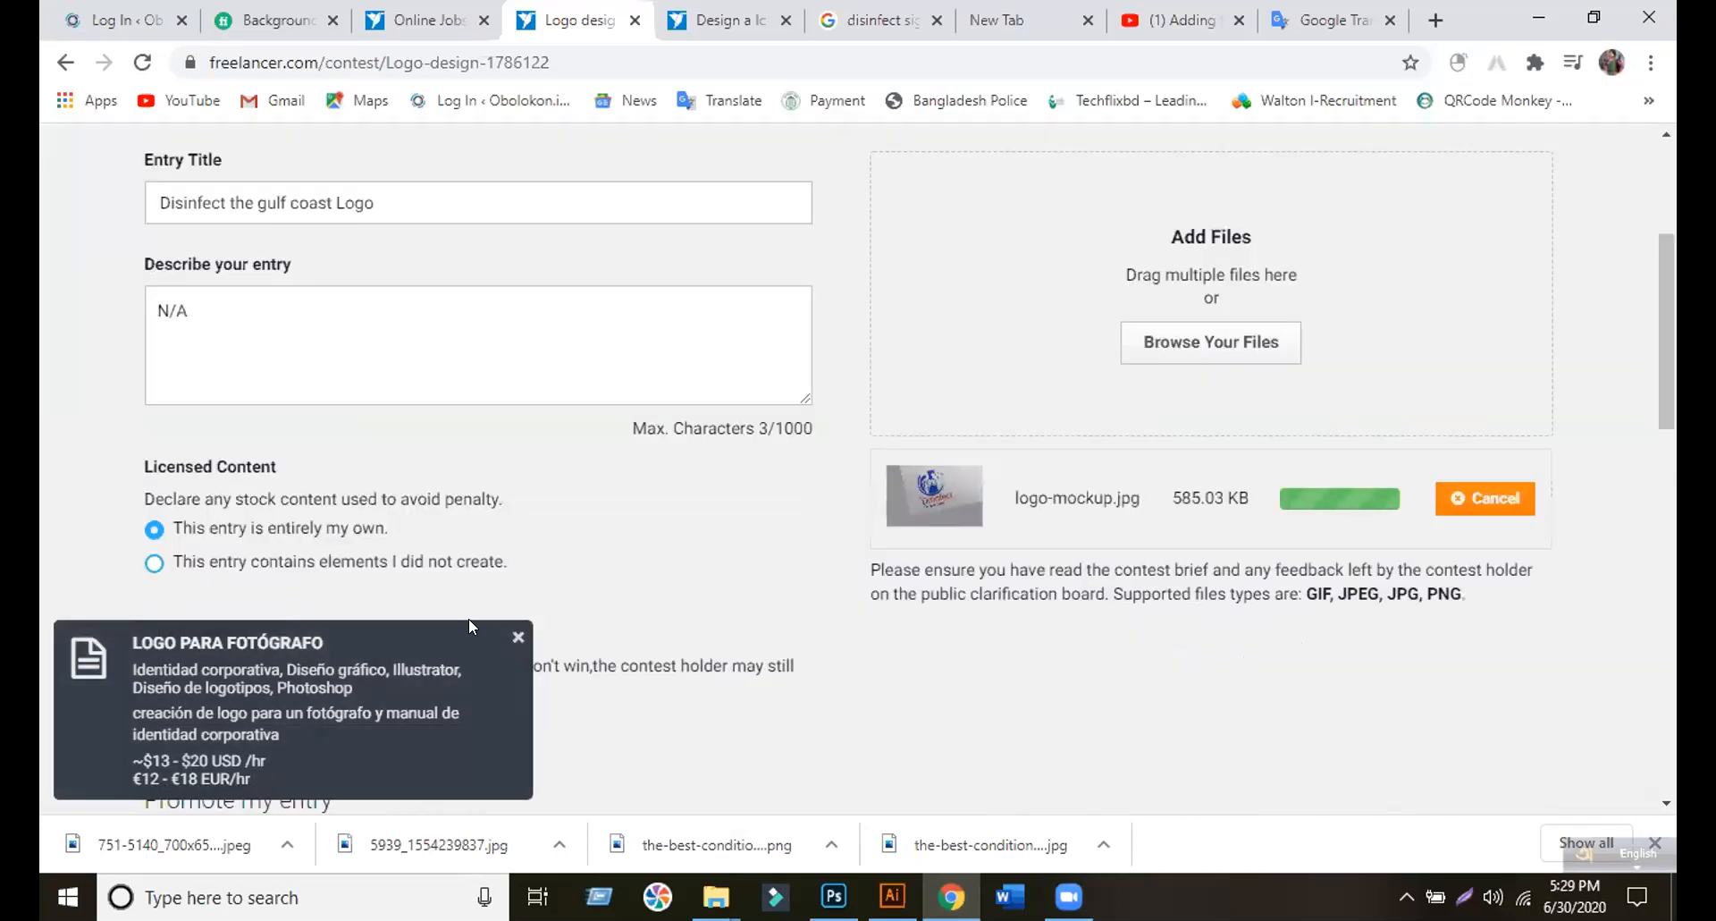
click(517, 639)
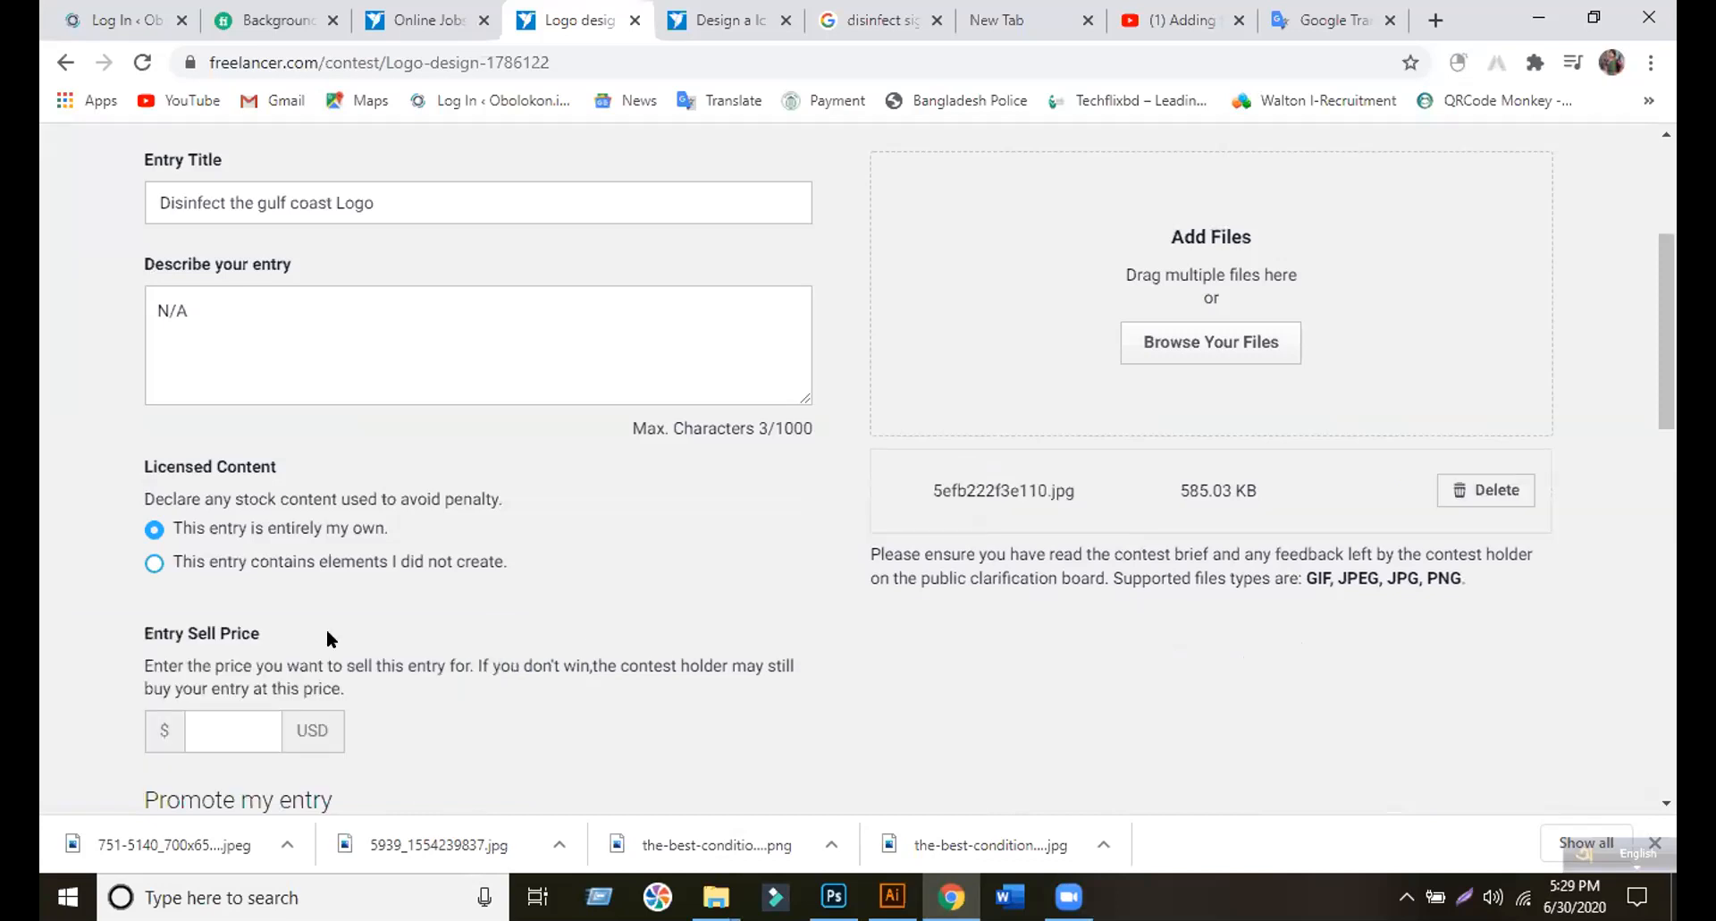
Submit the contest entry without paid promotion and close the message that follows
scroll(326, 629, down, 10)
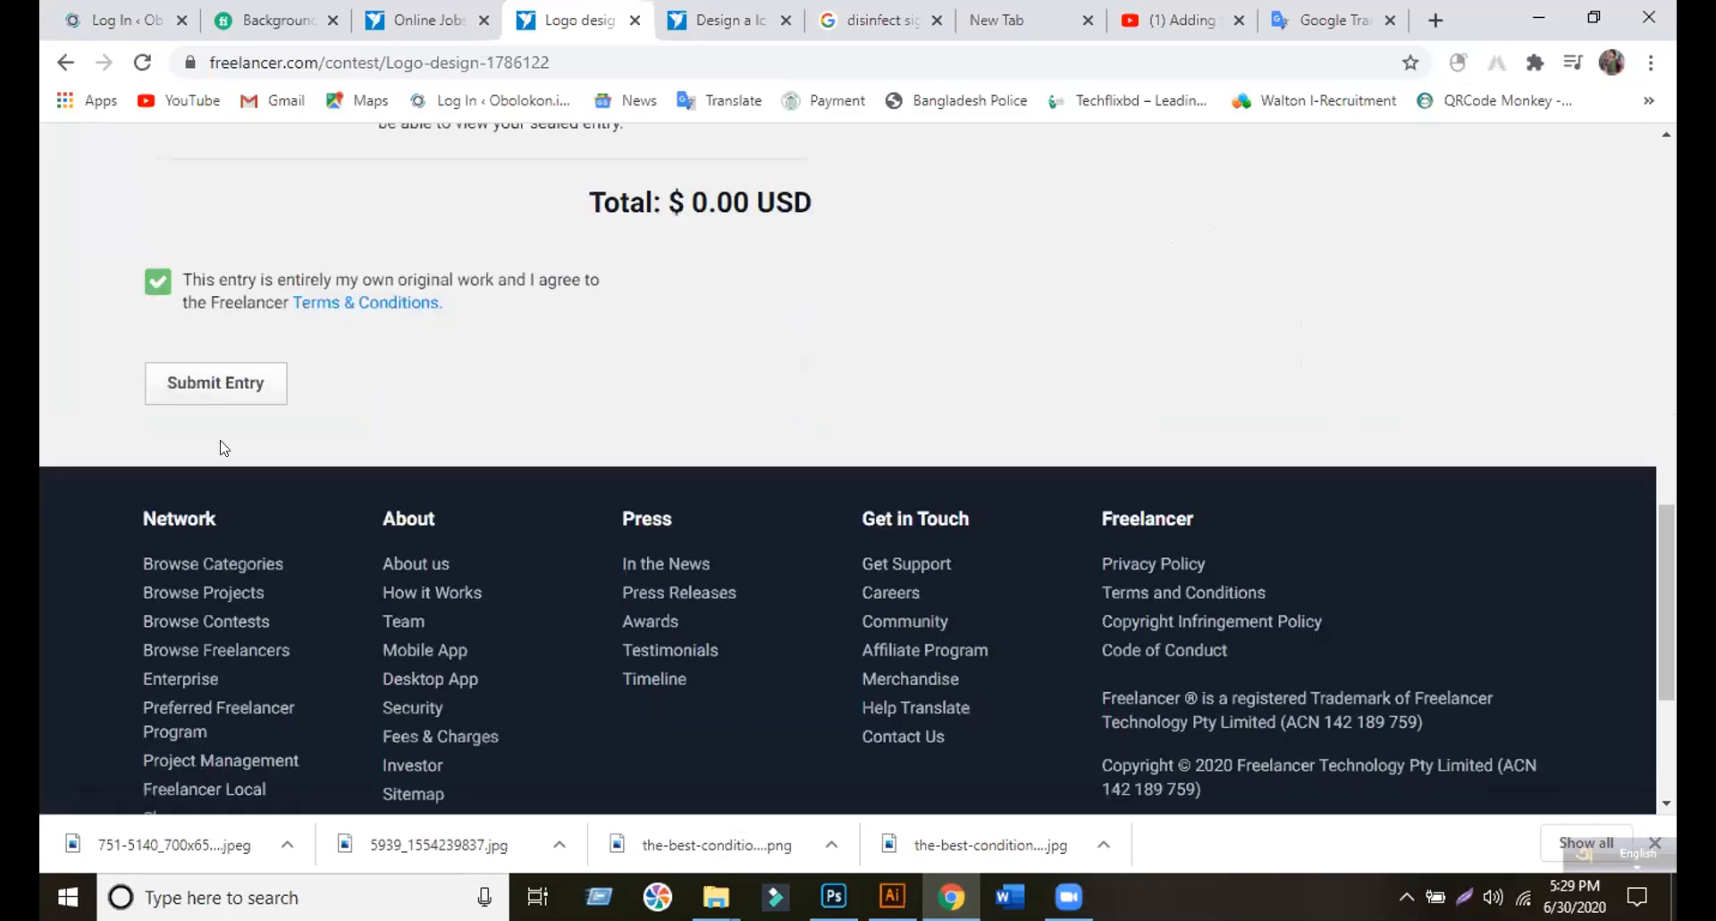
click(206, 383)
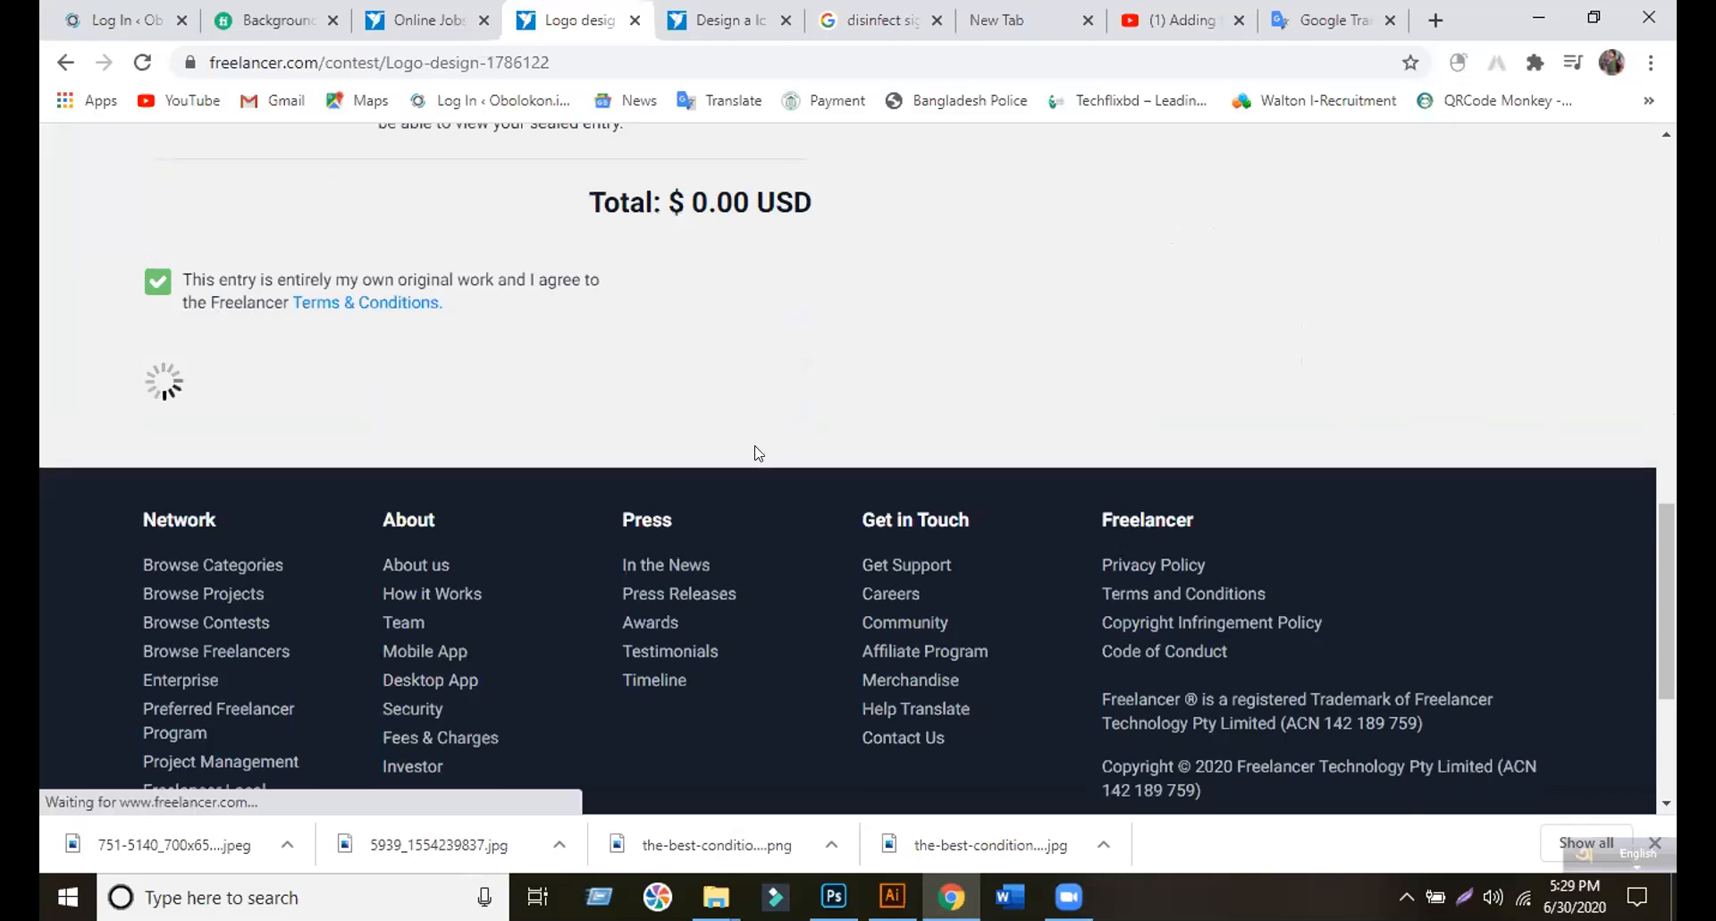
scroll(722, 523, up, 3)
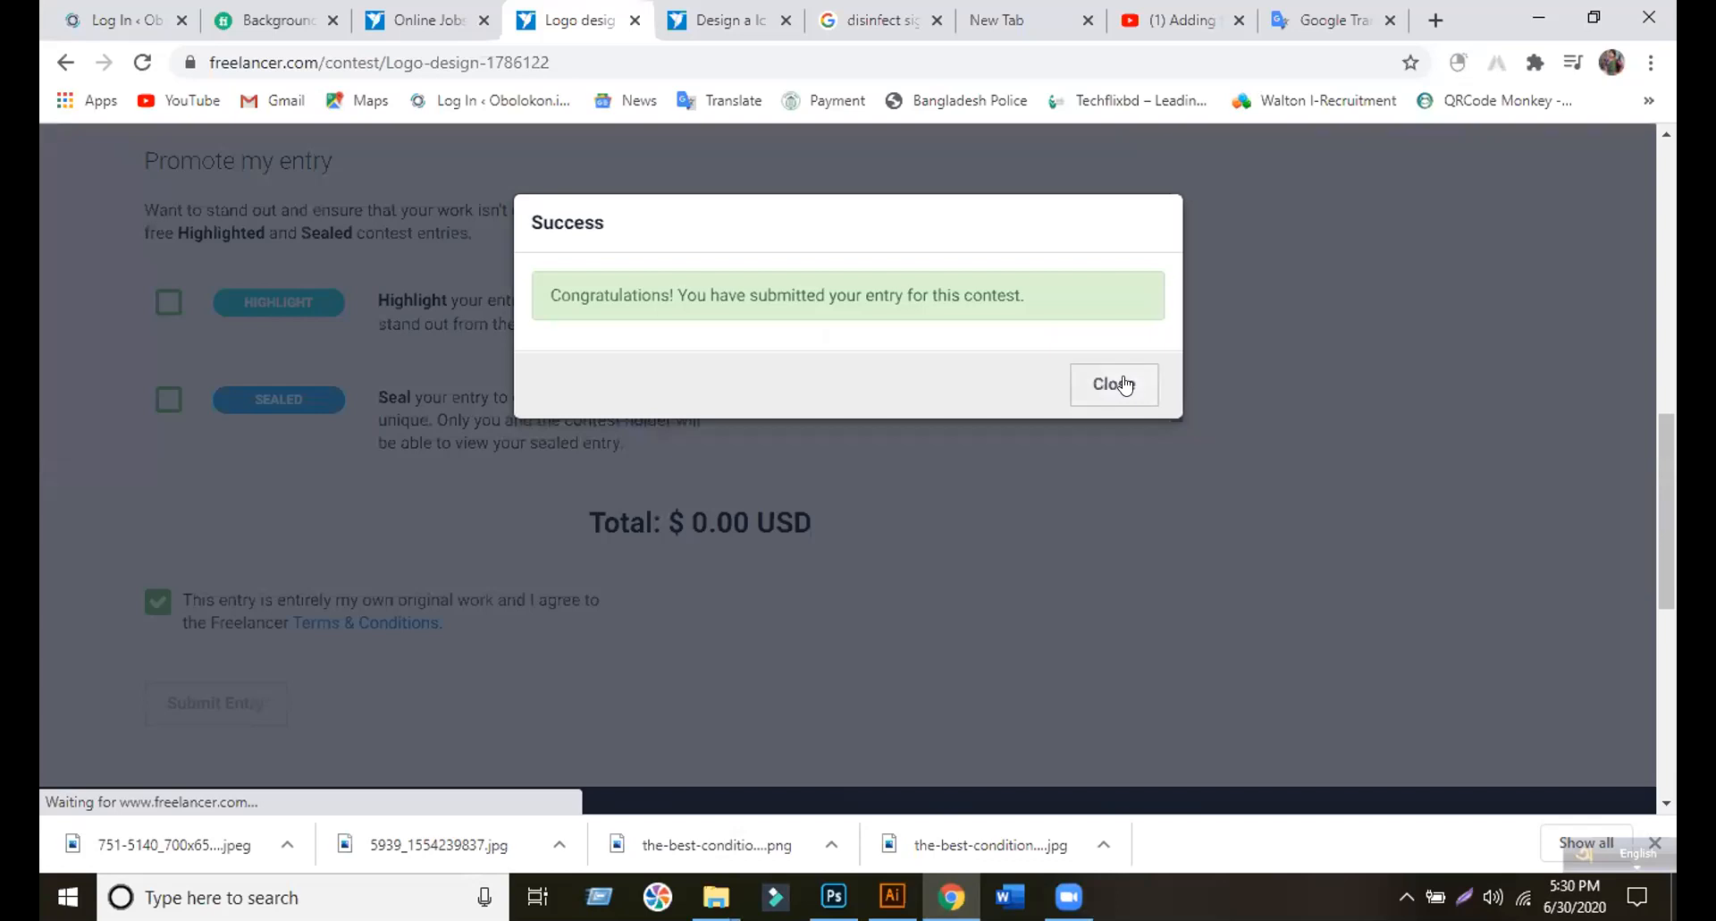
click(1114, 384)
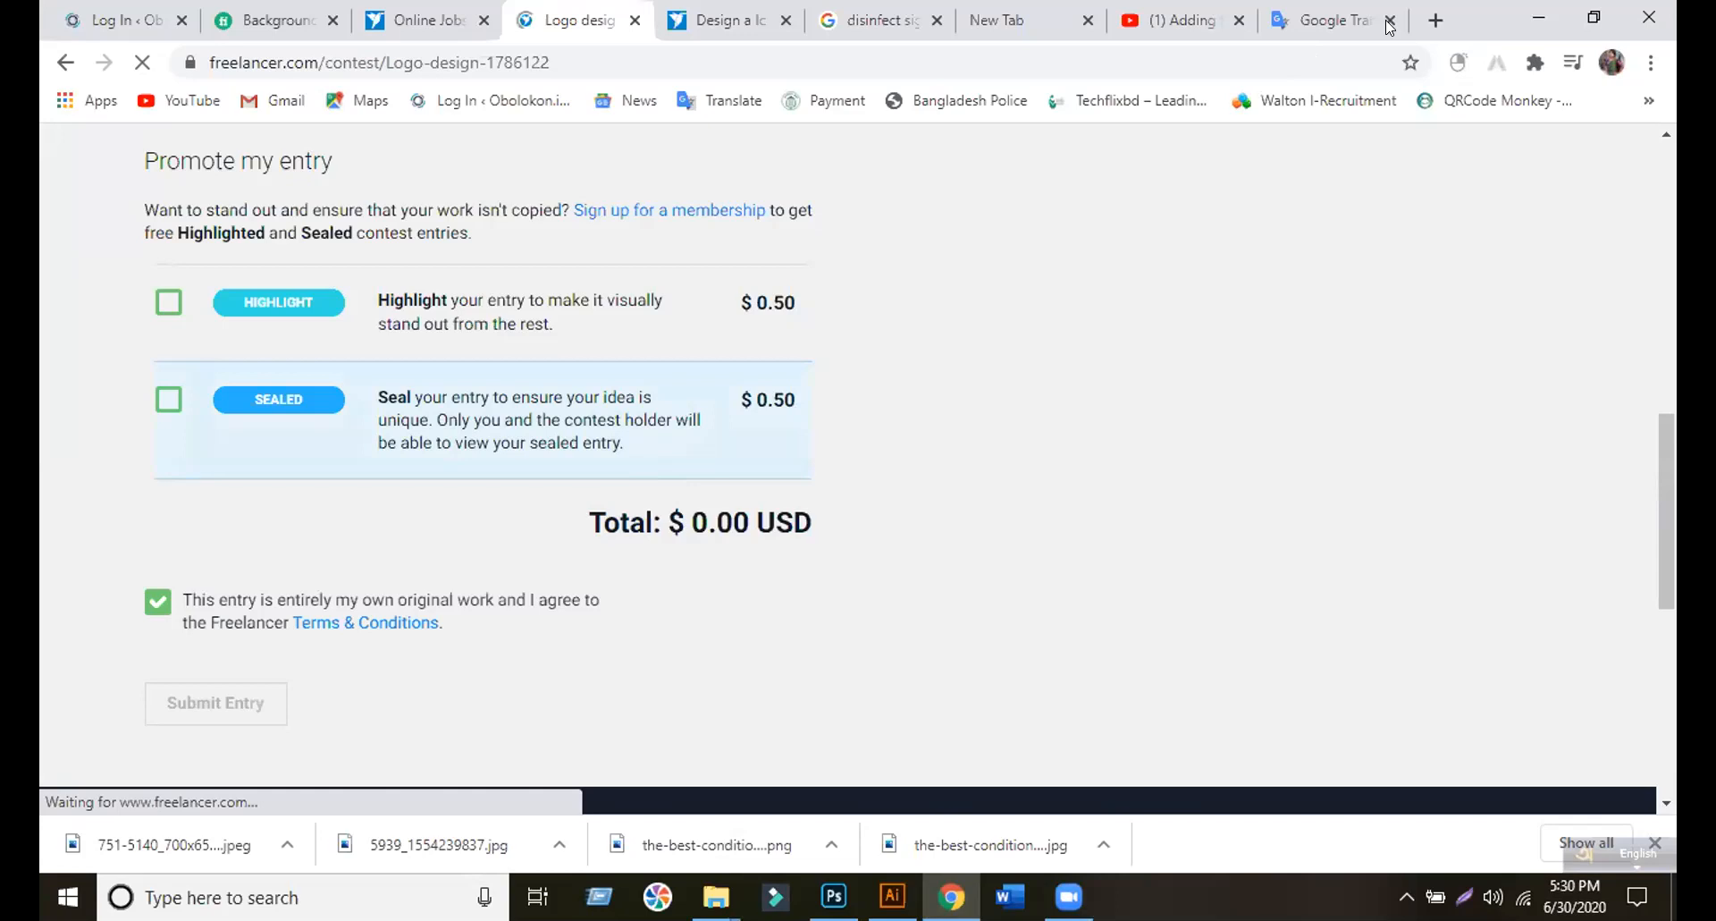
click(1118, 10)
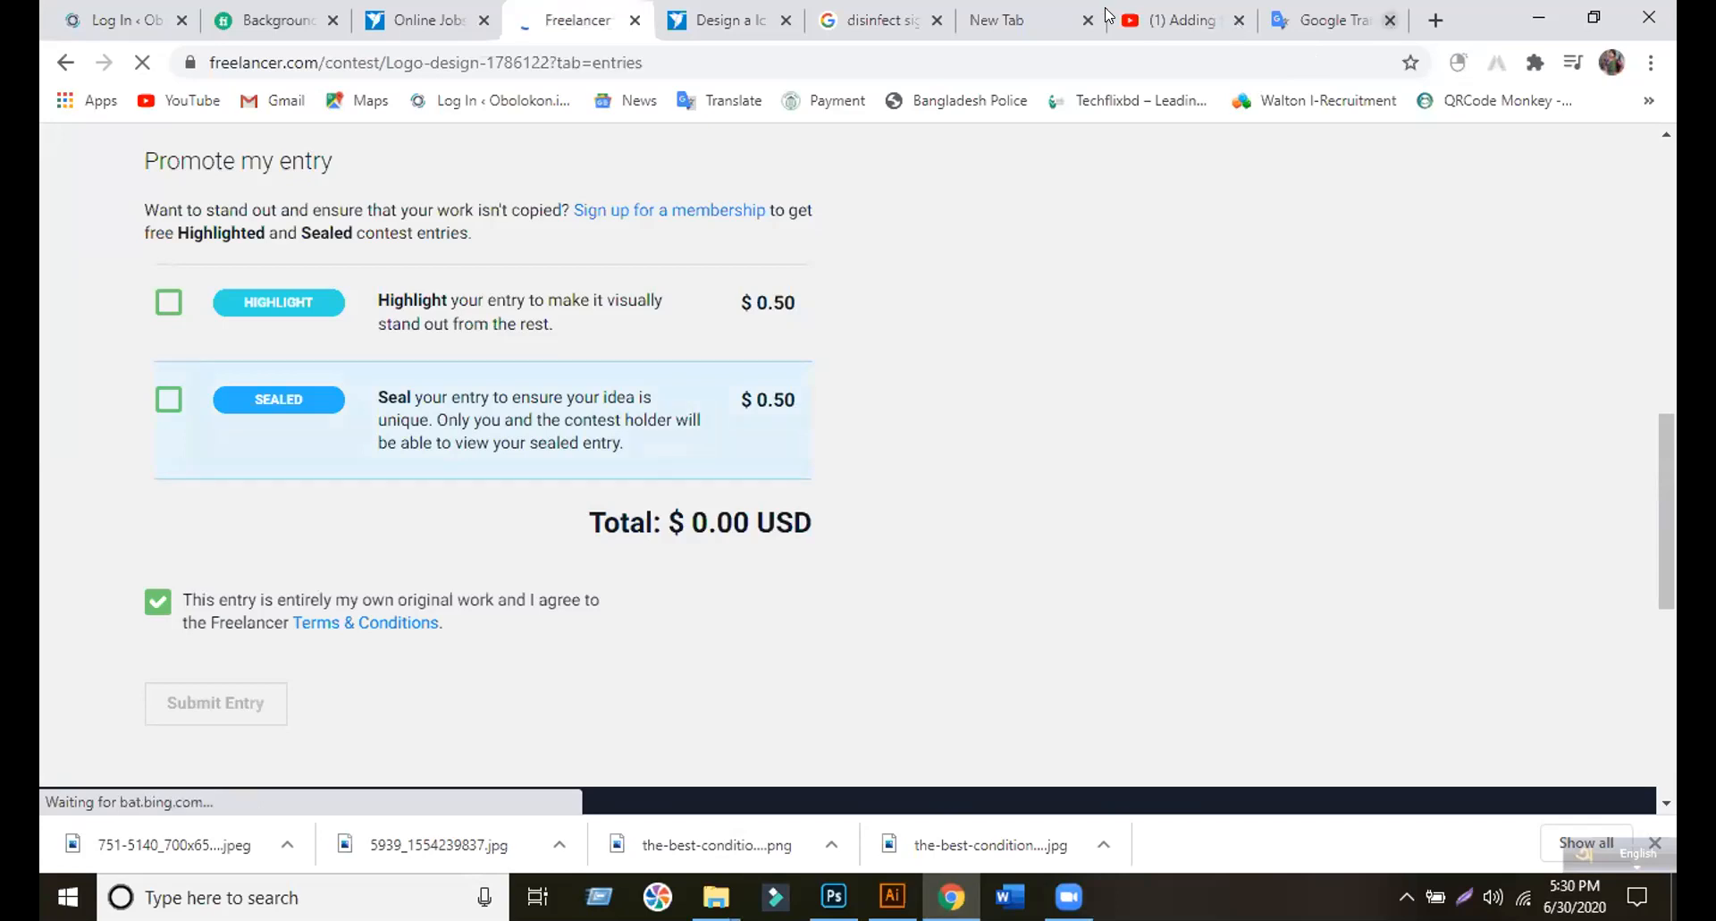
click(809, 5)
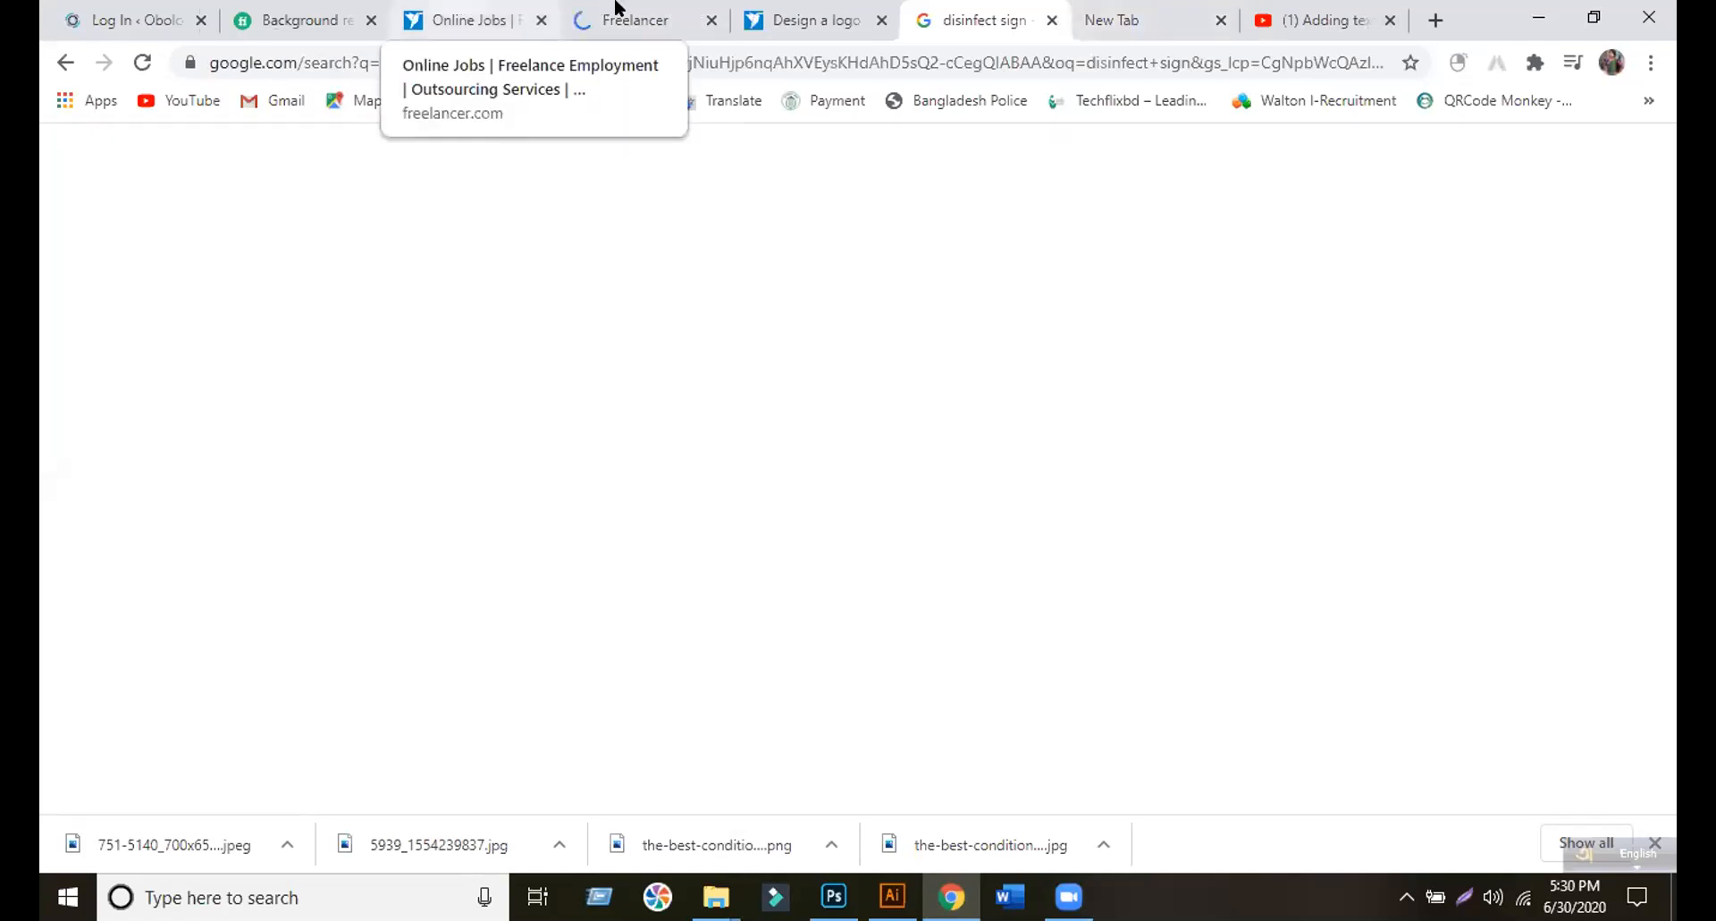
click(502, 15)
click(608, 17)
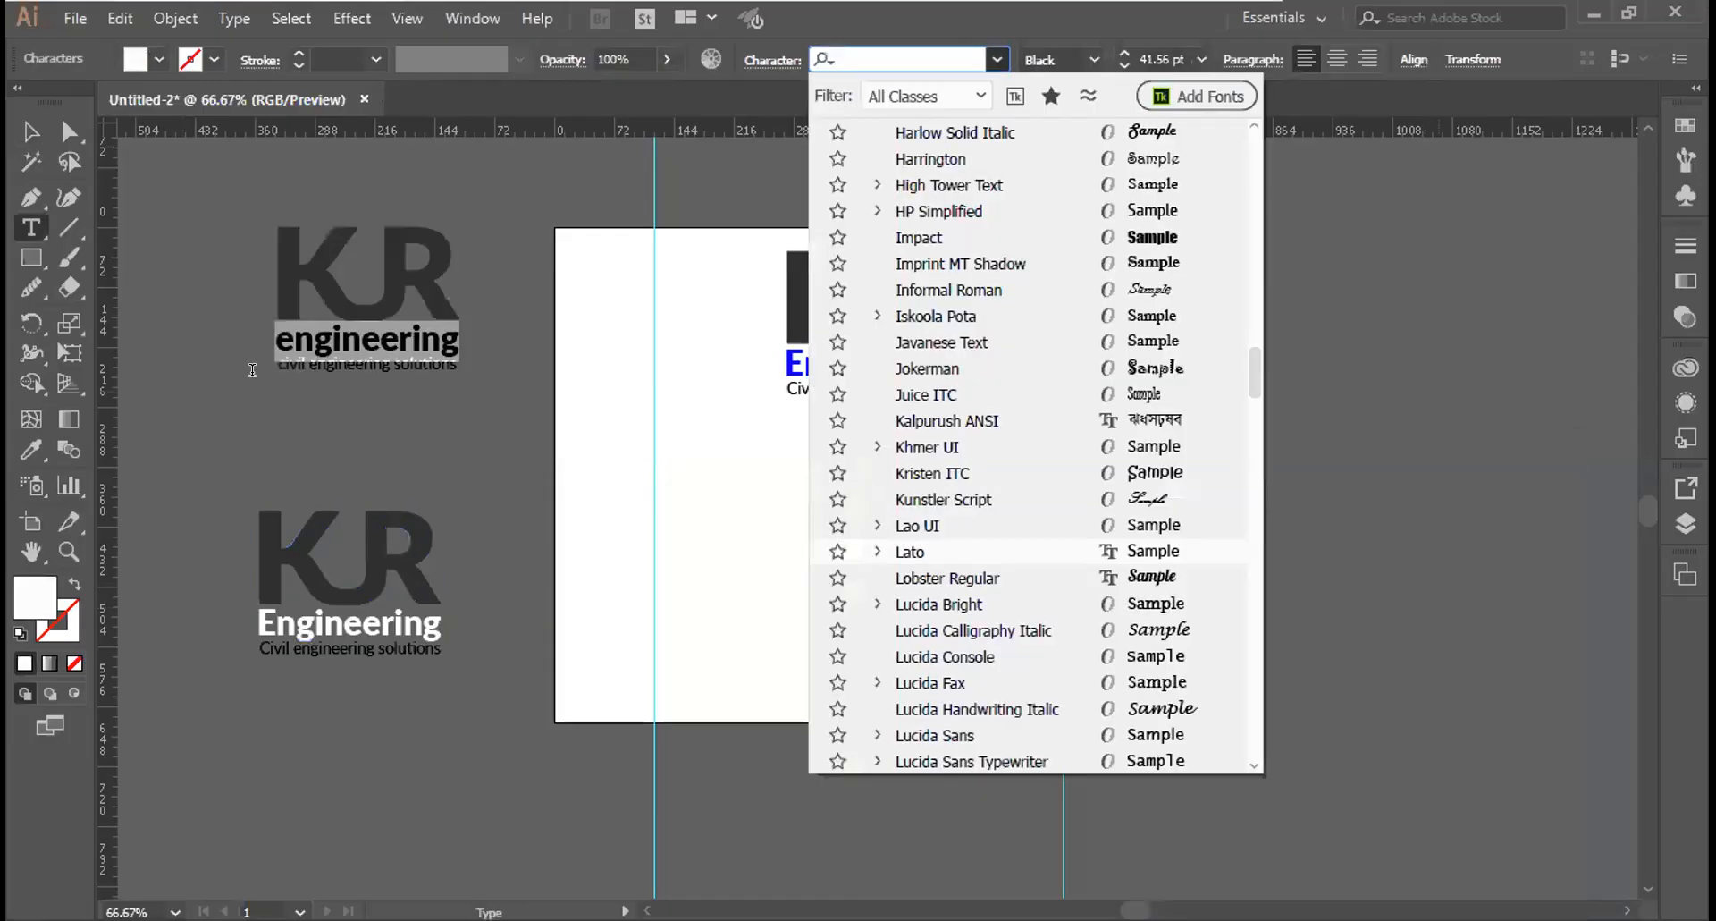
In Illustrator, capitalise the first letter of "engineering" in the upper logo copy beside the artboard, and deselect the text
click(292, 349)
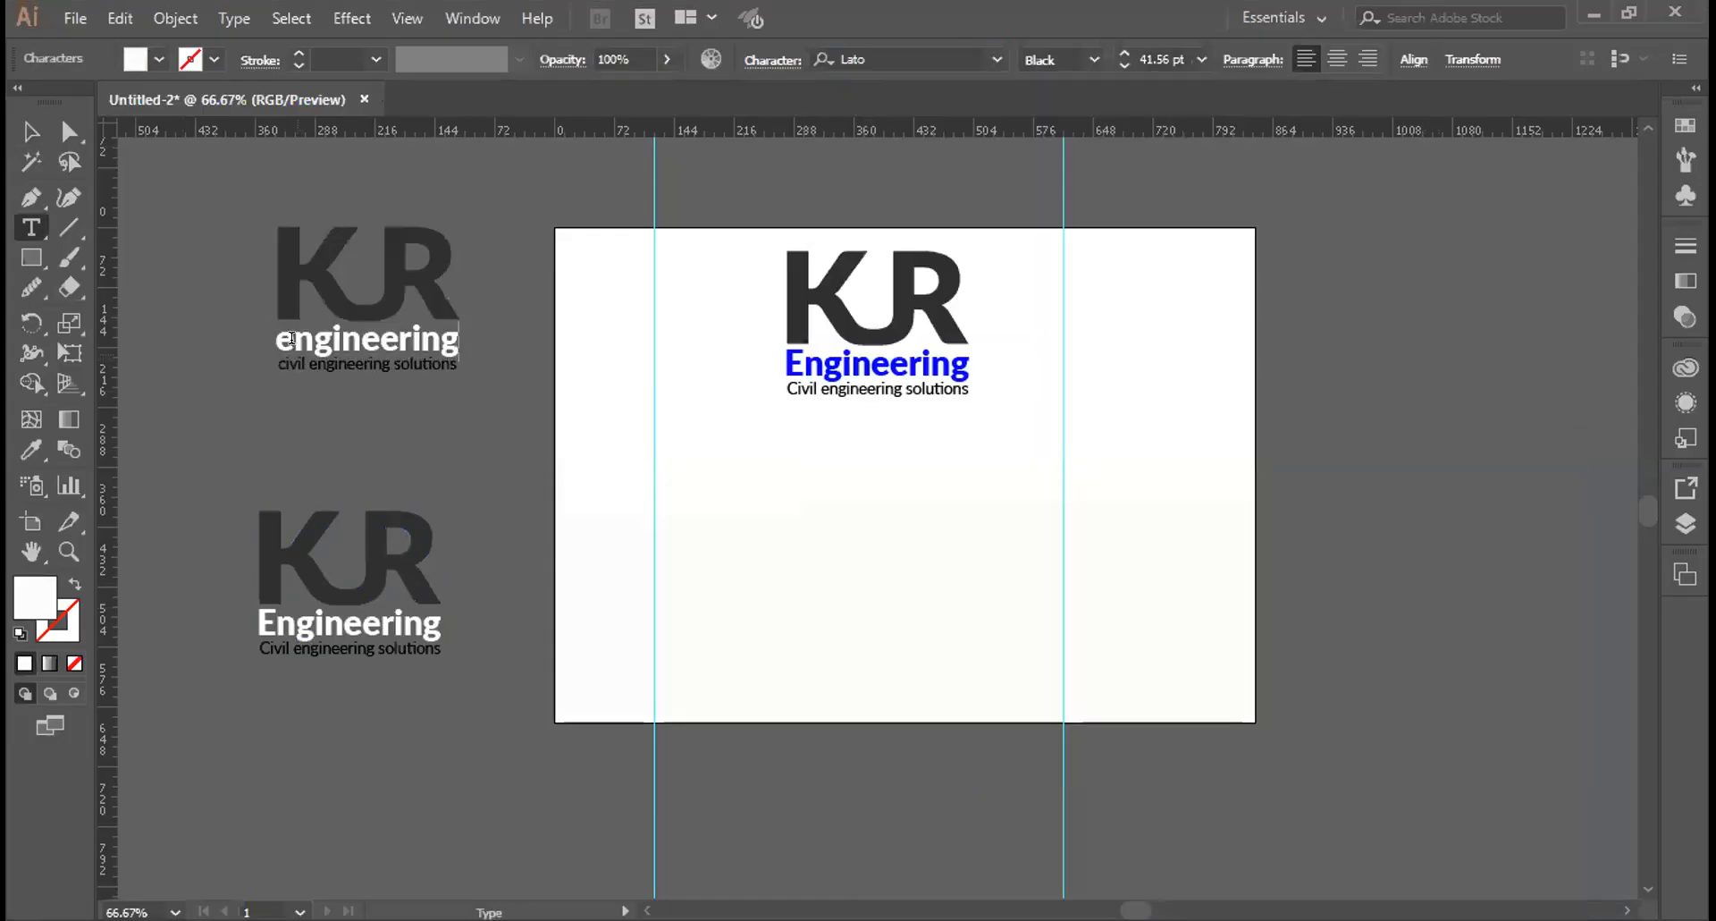
drag(293, 339, 271, 336)
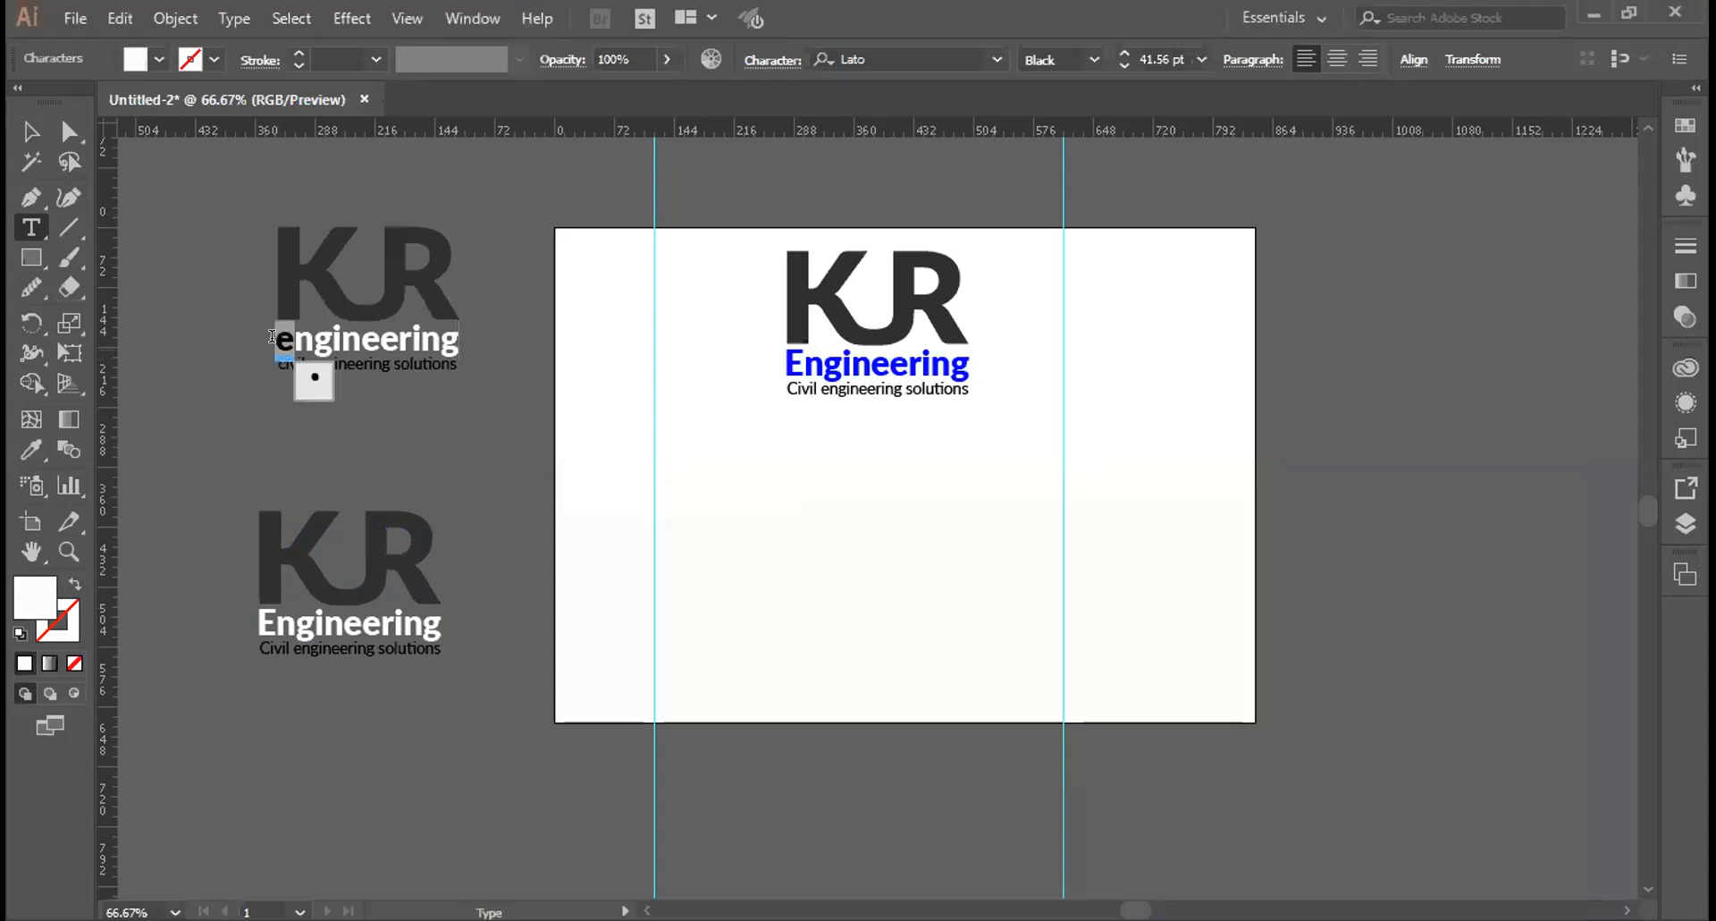
text(E)
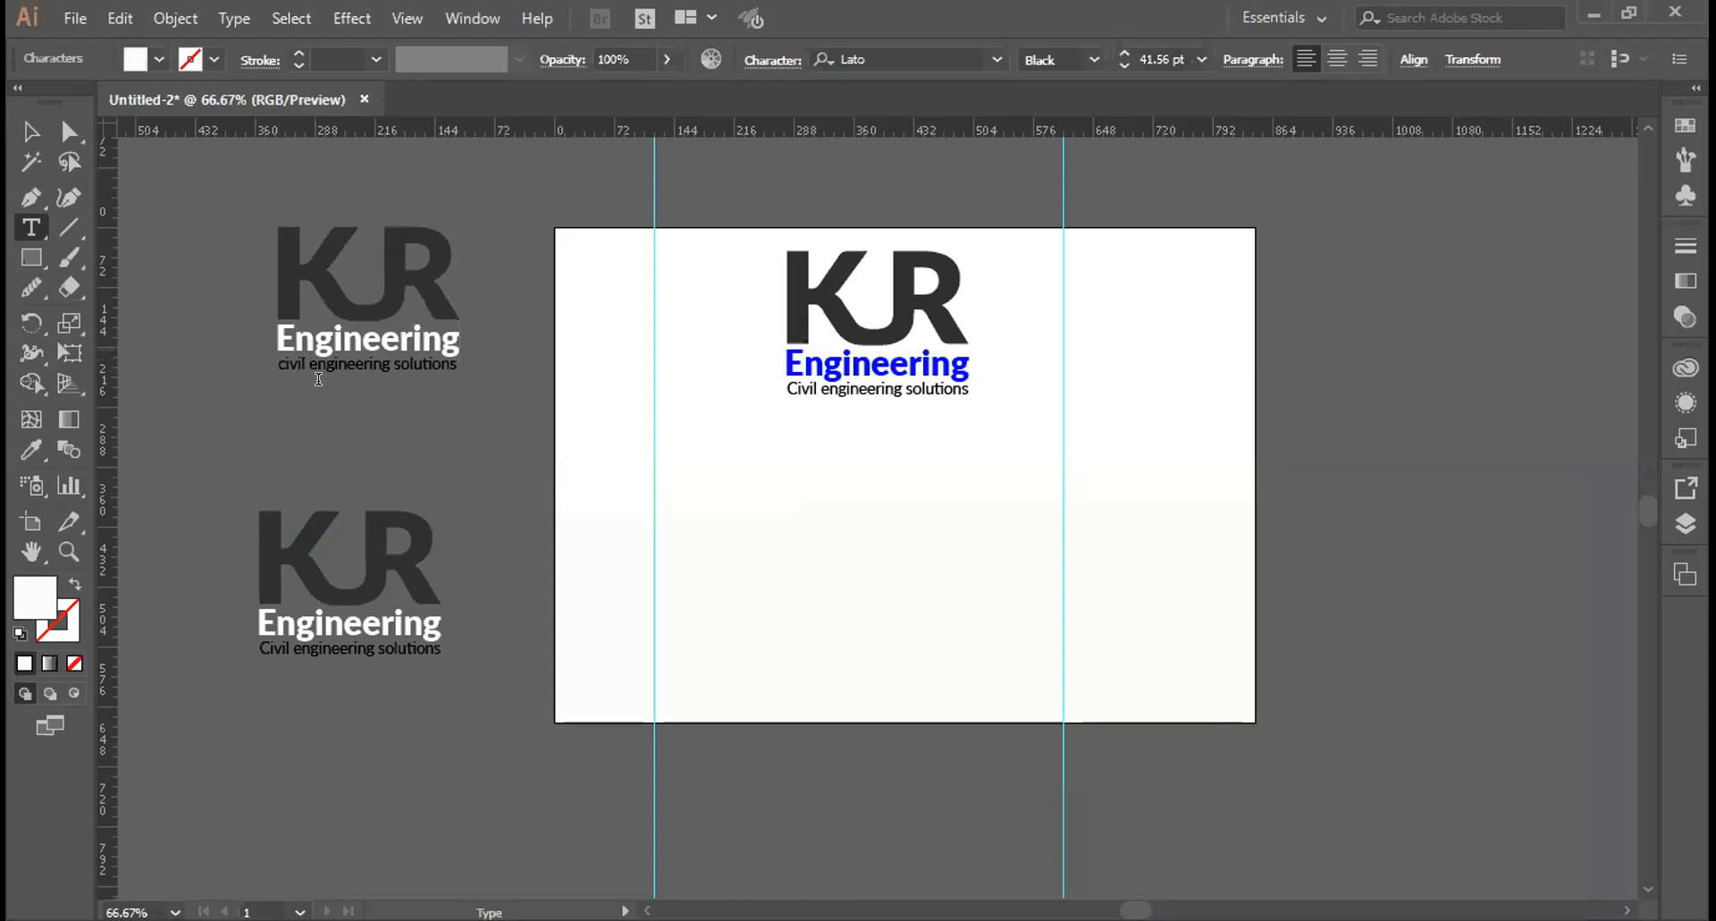
click(31, 131)
click(447, 445)
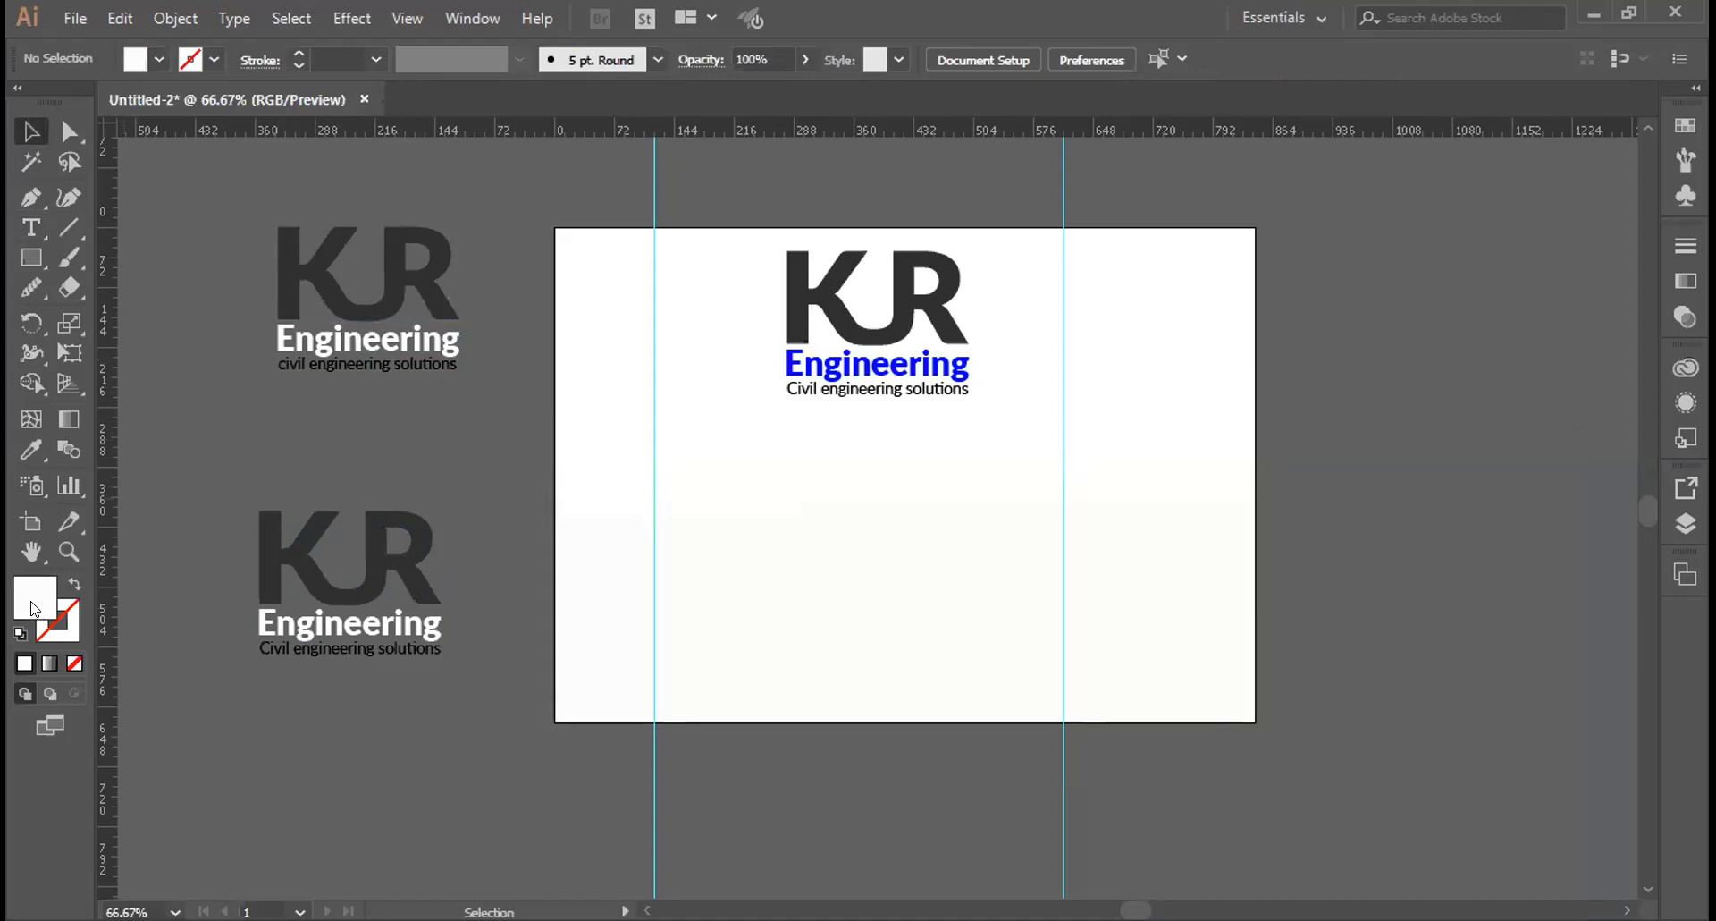
Draw a rectangle covering the lower half of the artboard from edge to edge and fill it with red
click(31, 258)
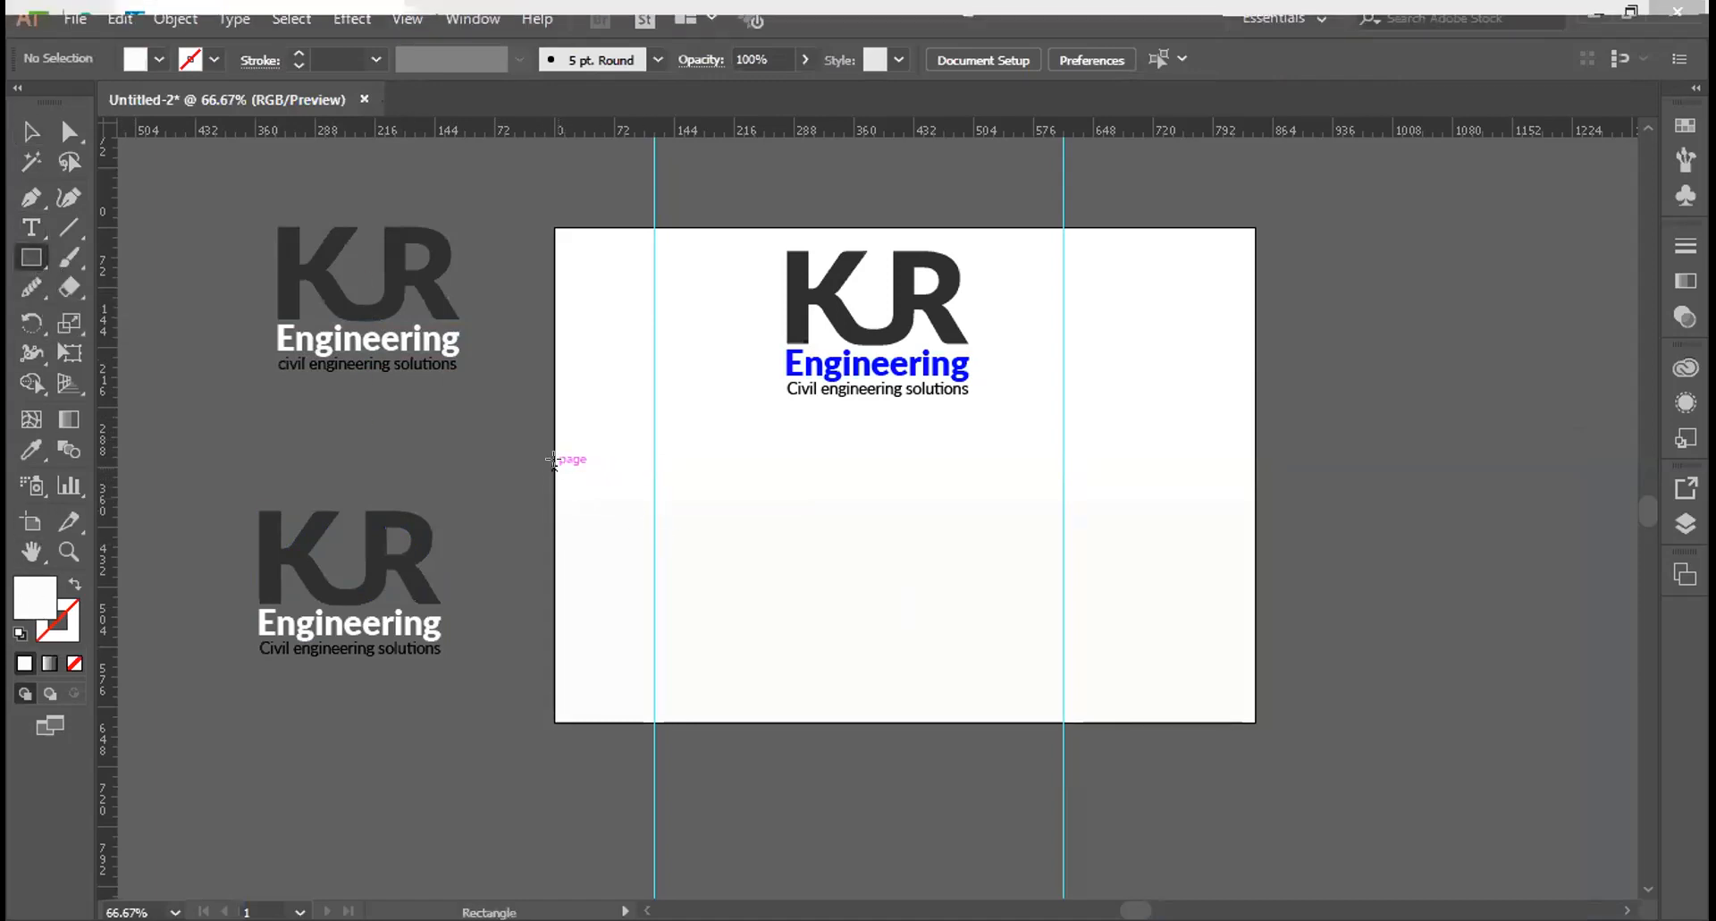
drag(556, 466, 1255, 721)
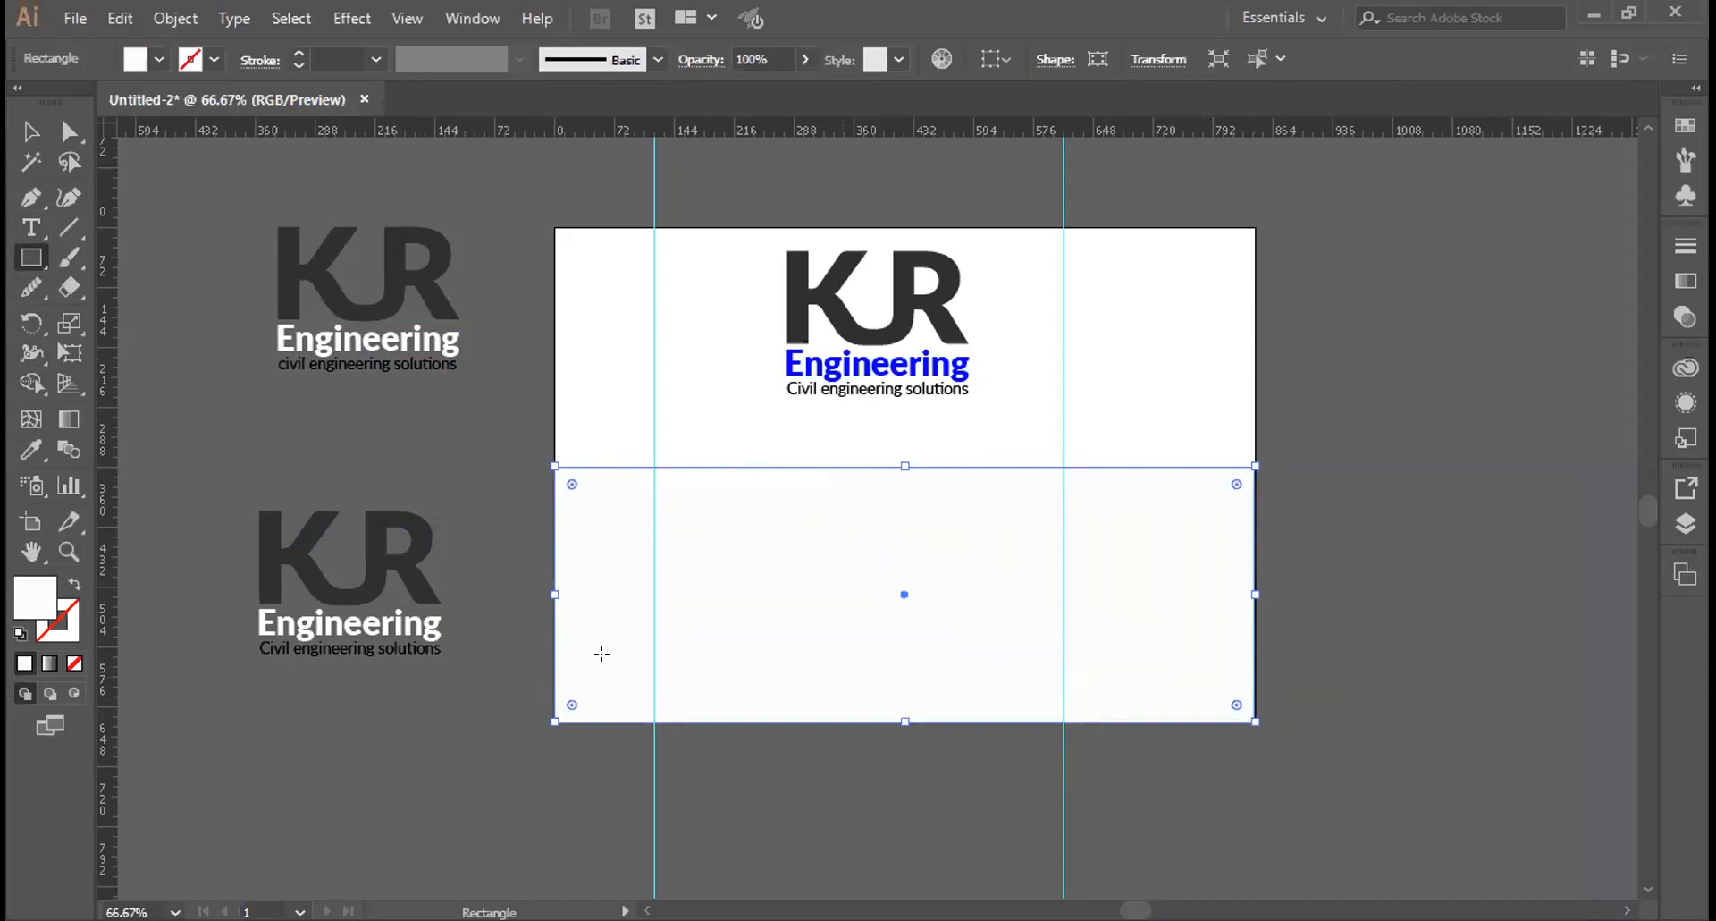
key(ctrl+o)
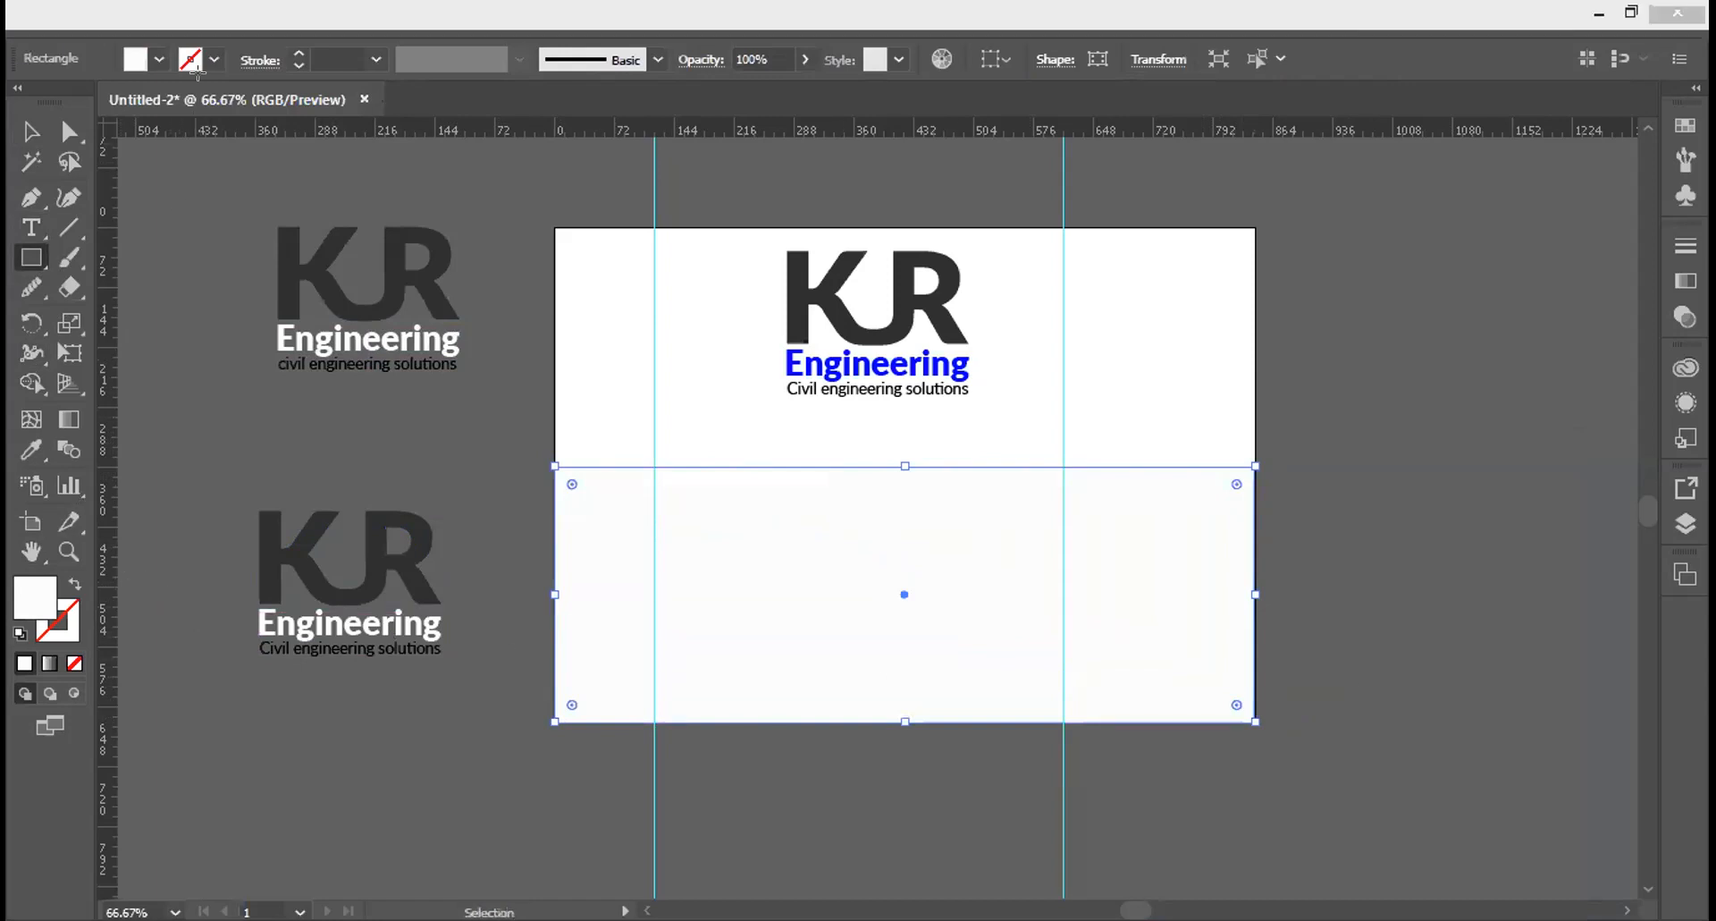
click(195, 66)
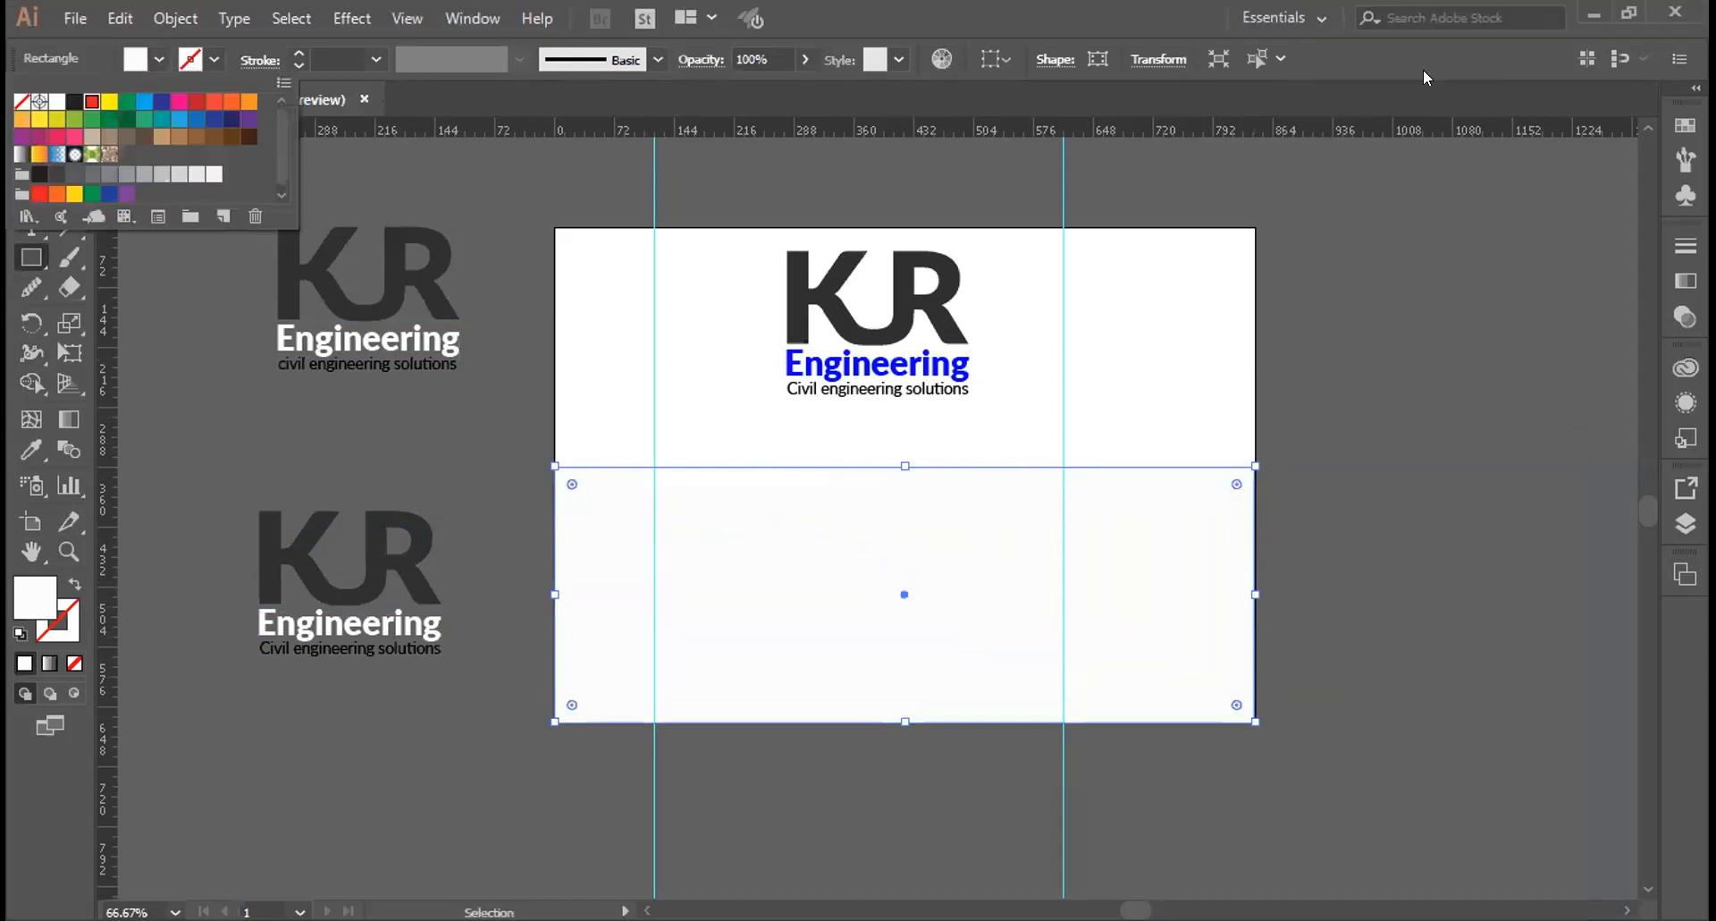
click(165, 395)
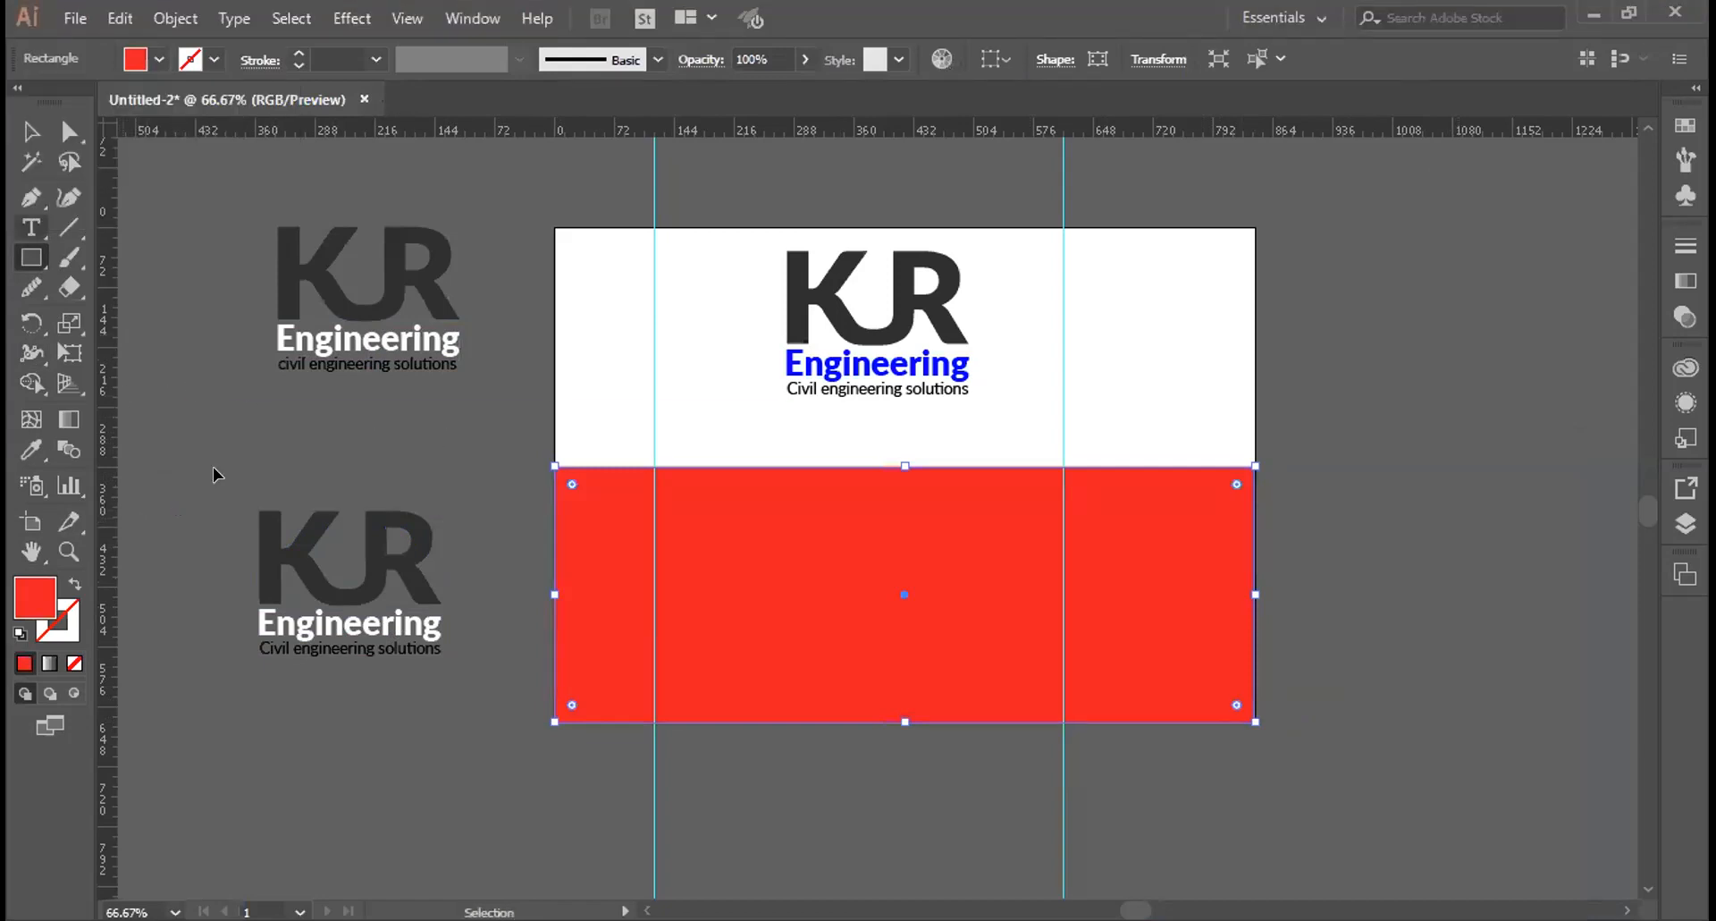
Move the lower logo copy from beside the artboard onto the red rectangle, bring it to the front and deselect it
drag(191, 472, 448, 641)
drag(397, 569, 912, 573)
drag(532, 572, 921, 581)
right_click(921, 581)
mouse_move(1147, 451)
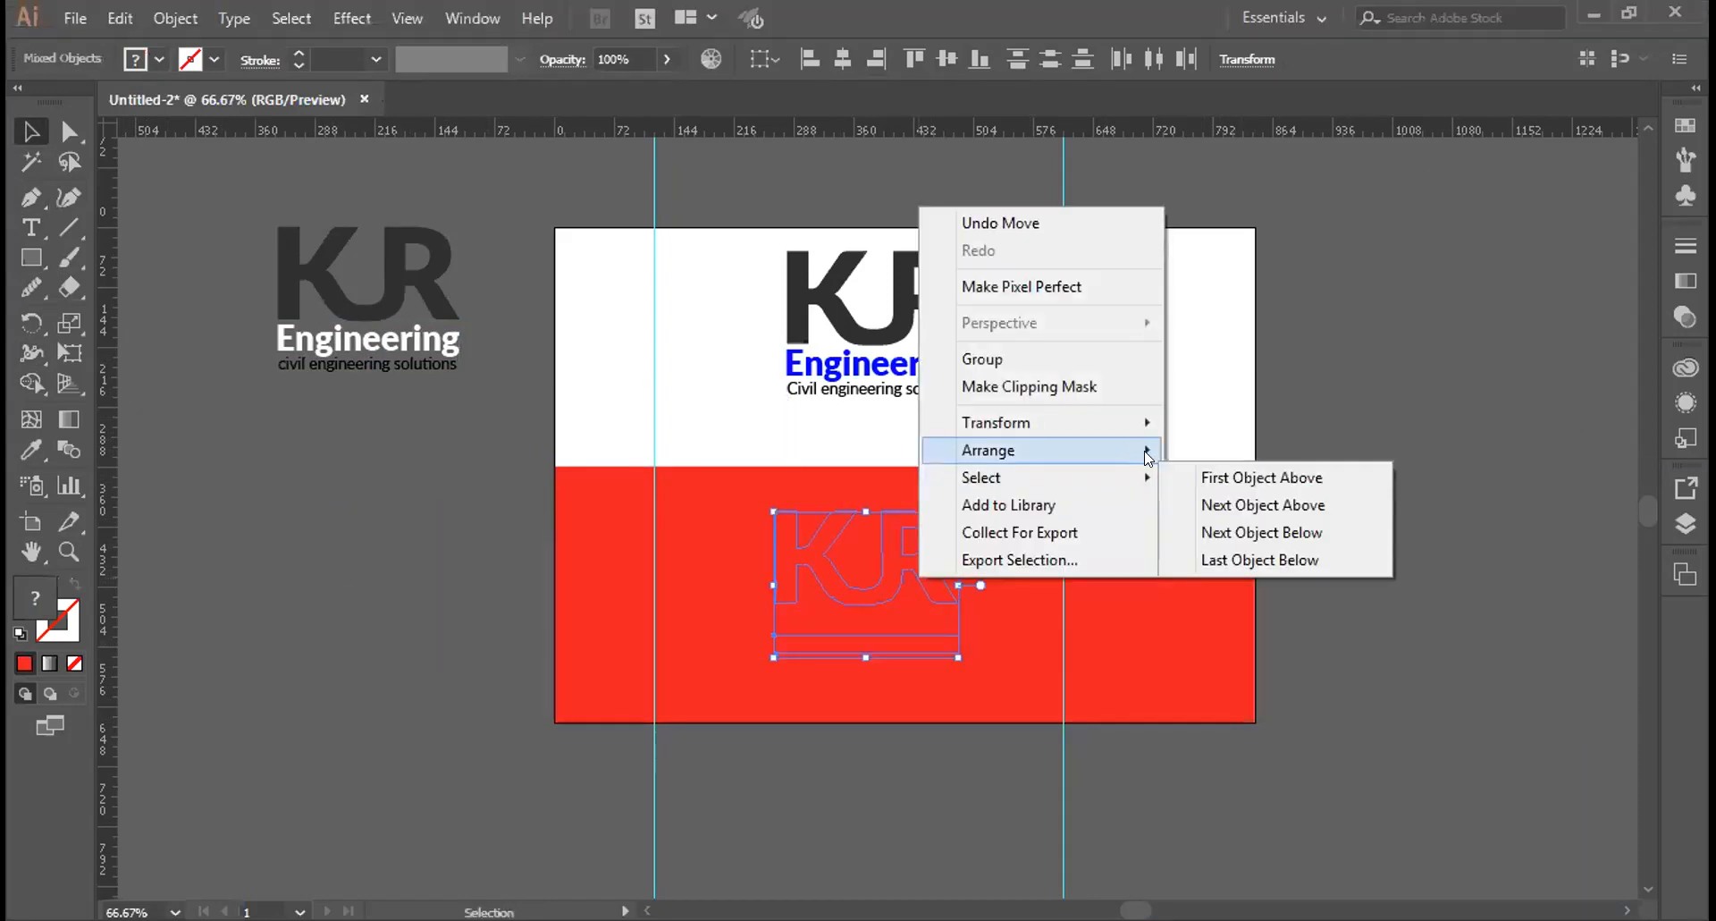
click(1305, 448)
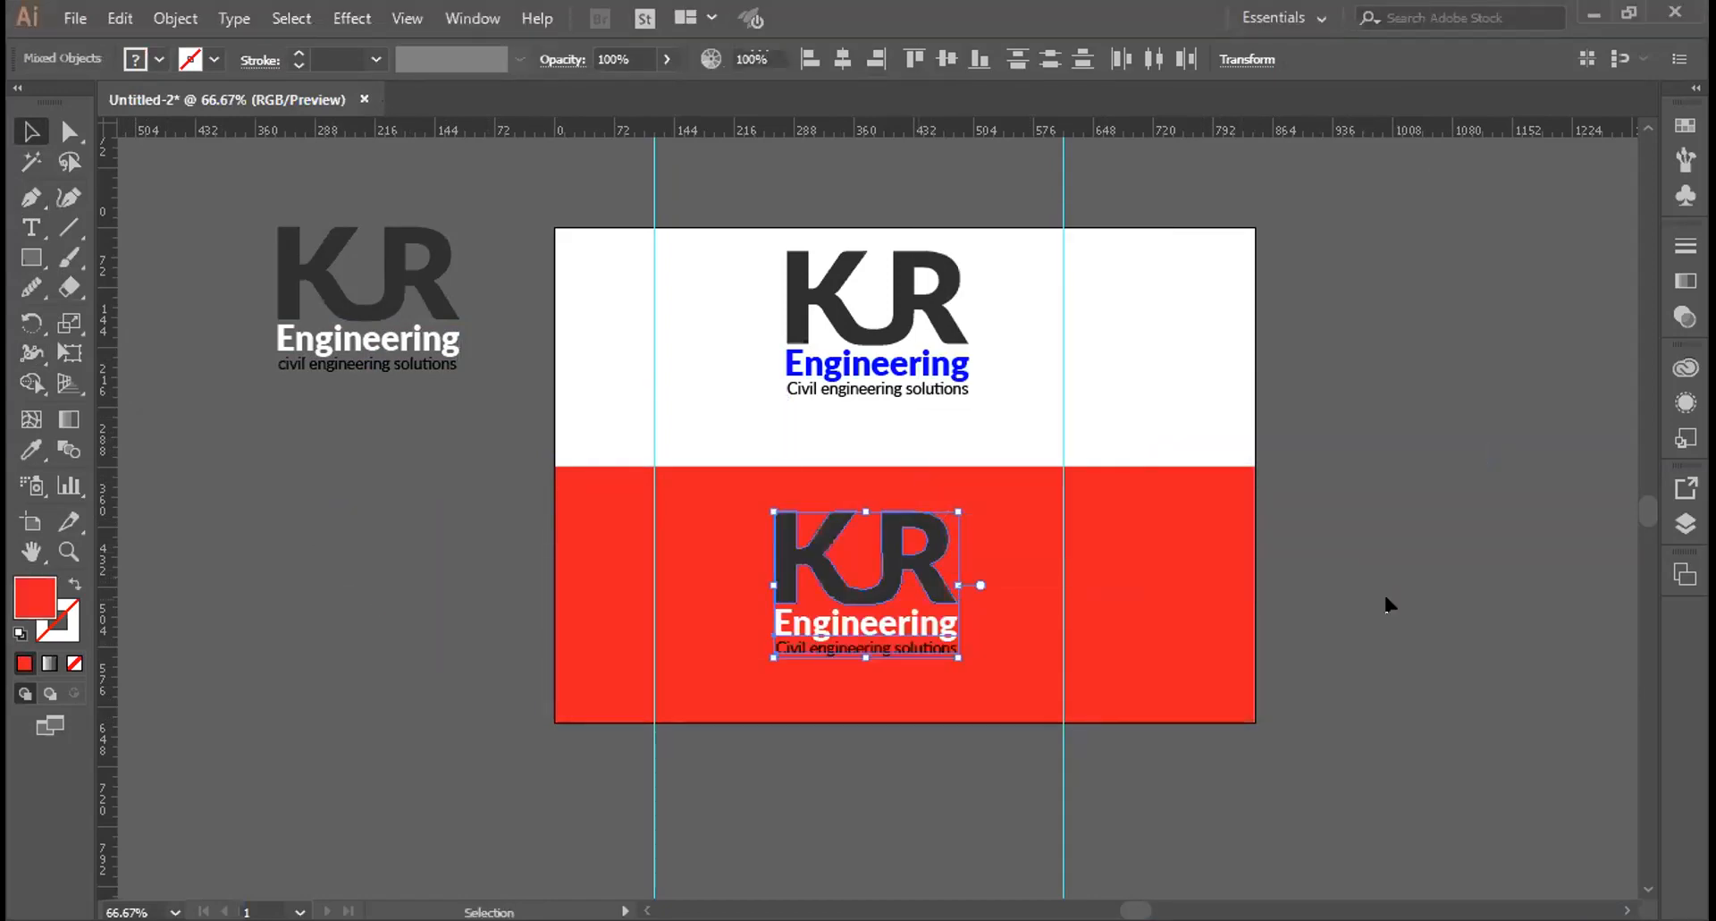
click(1375, 614)
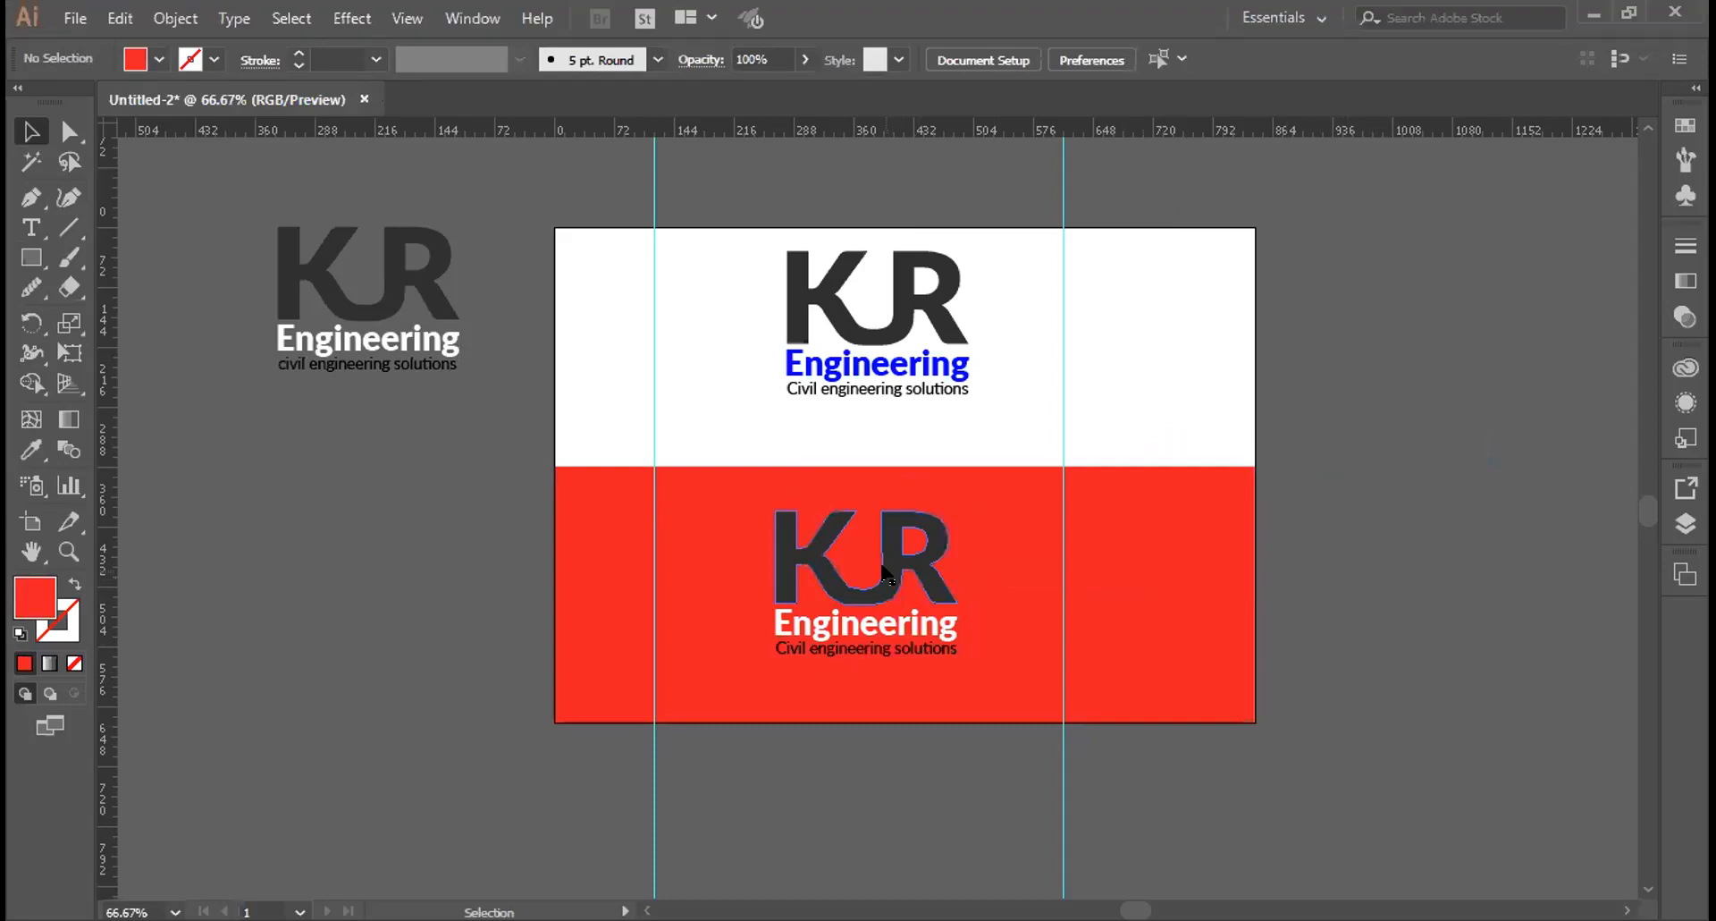
click(882, 572)
click(1399, 627)
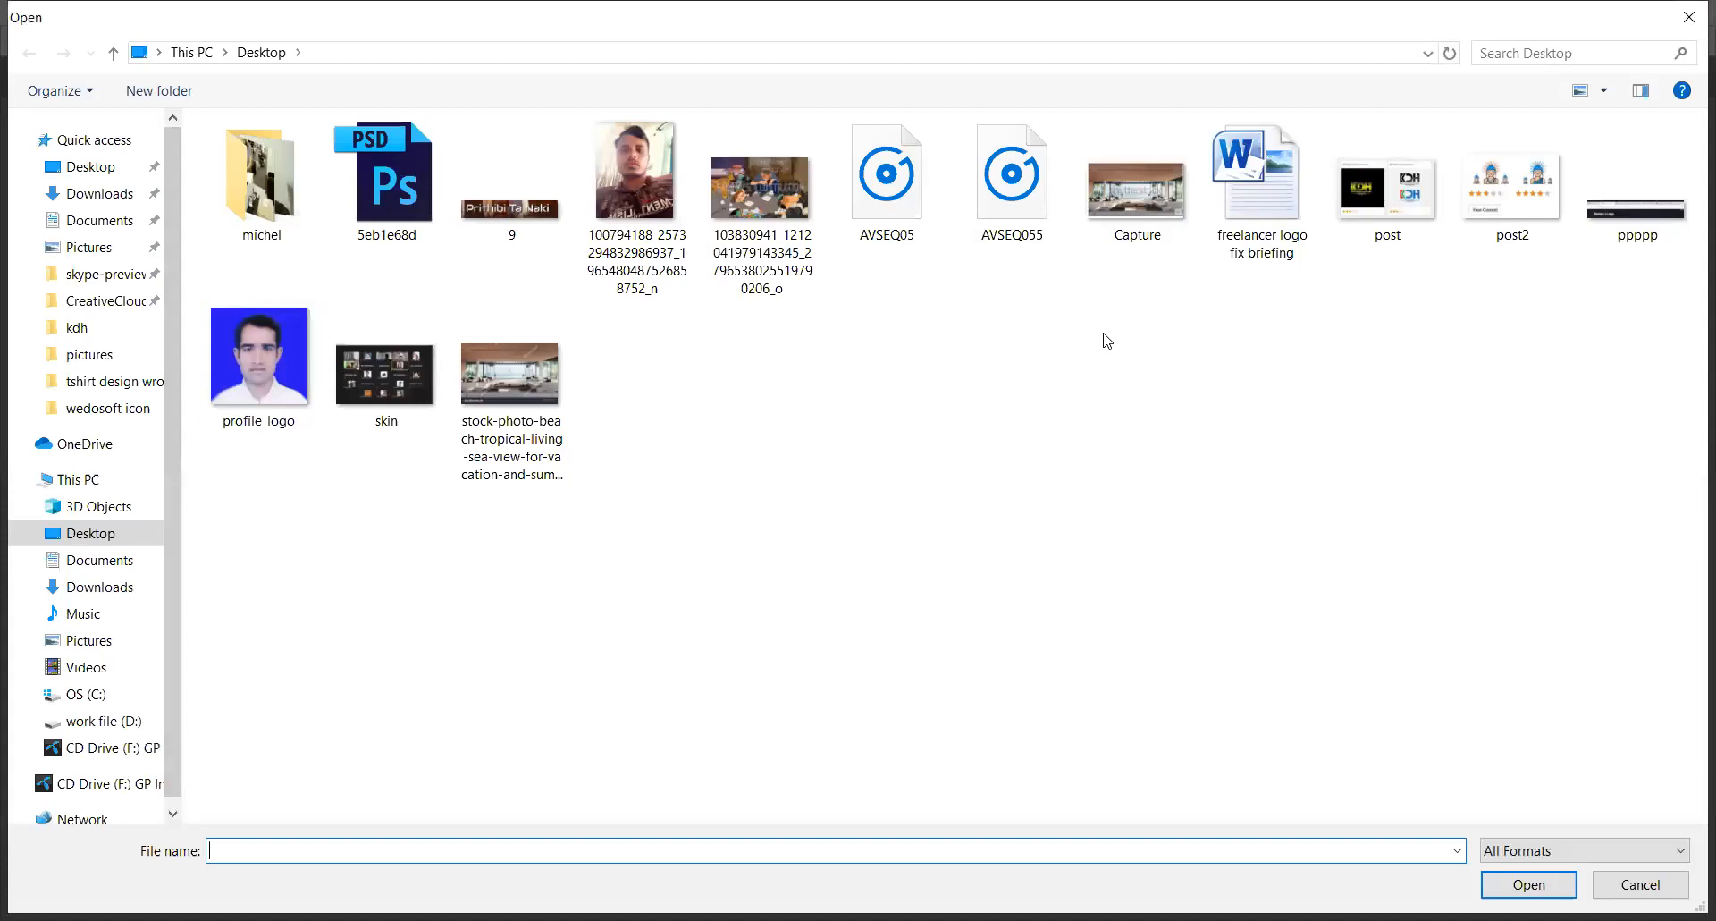
Open the stock photo of the beach living room from the Desktop
click(545, 389)
click(1517, 886)
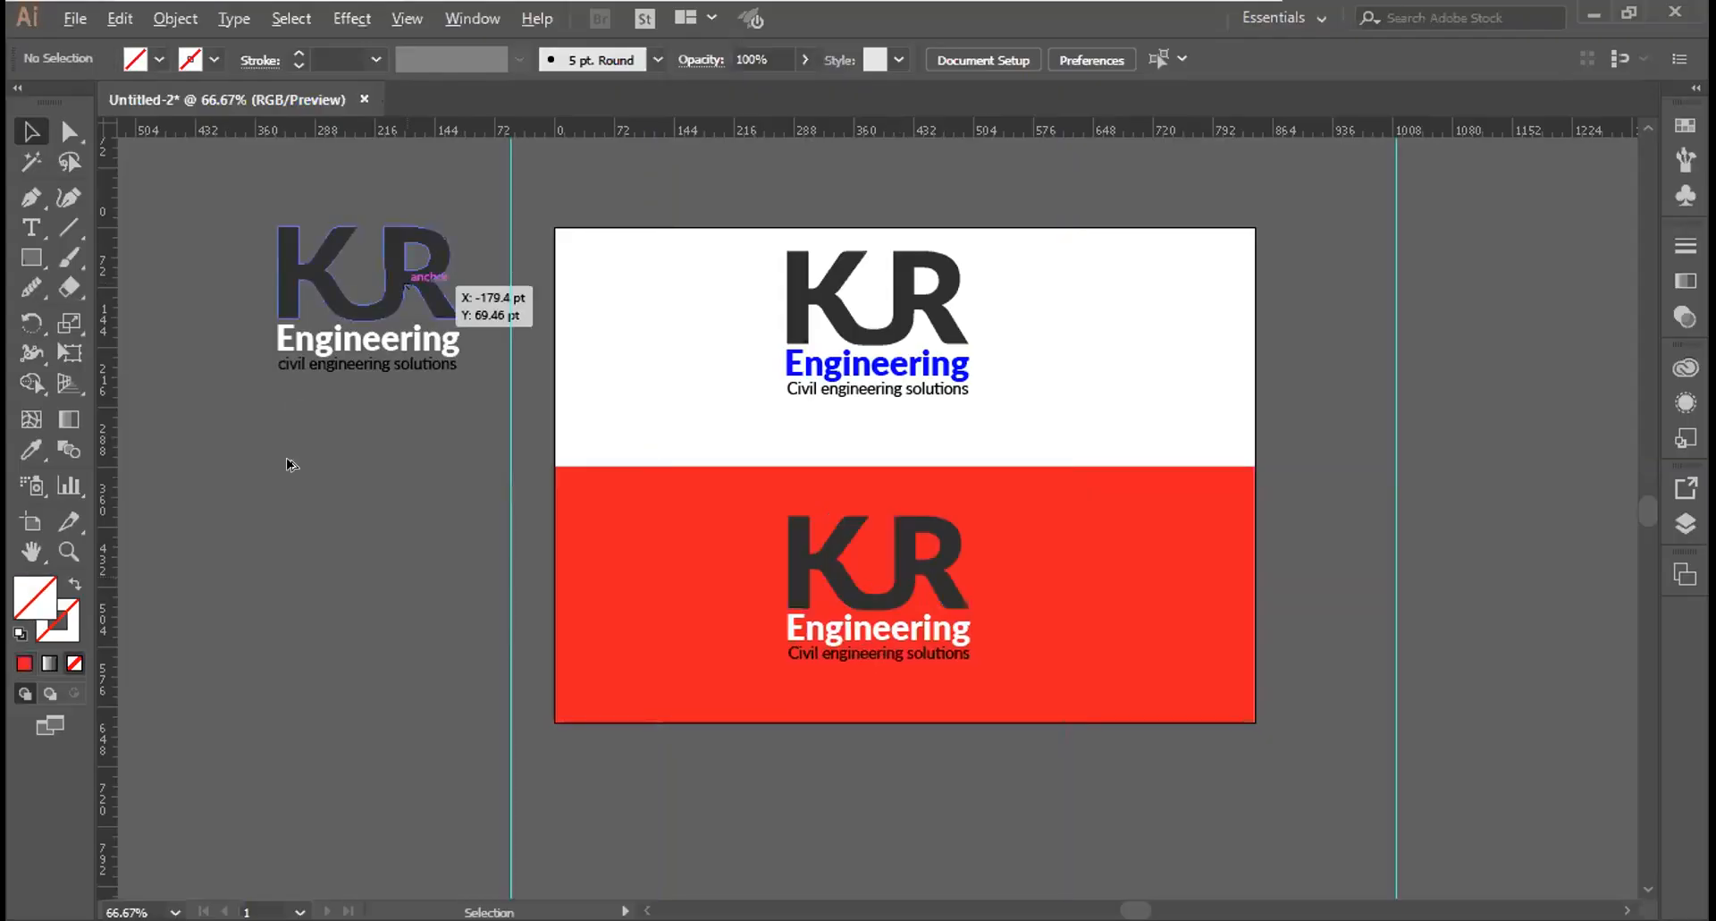
In Illustrator, place the KR lettering on its own in the empty area beyond the artboard's right edge
drag(286, 464, 1170, 678)
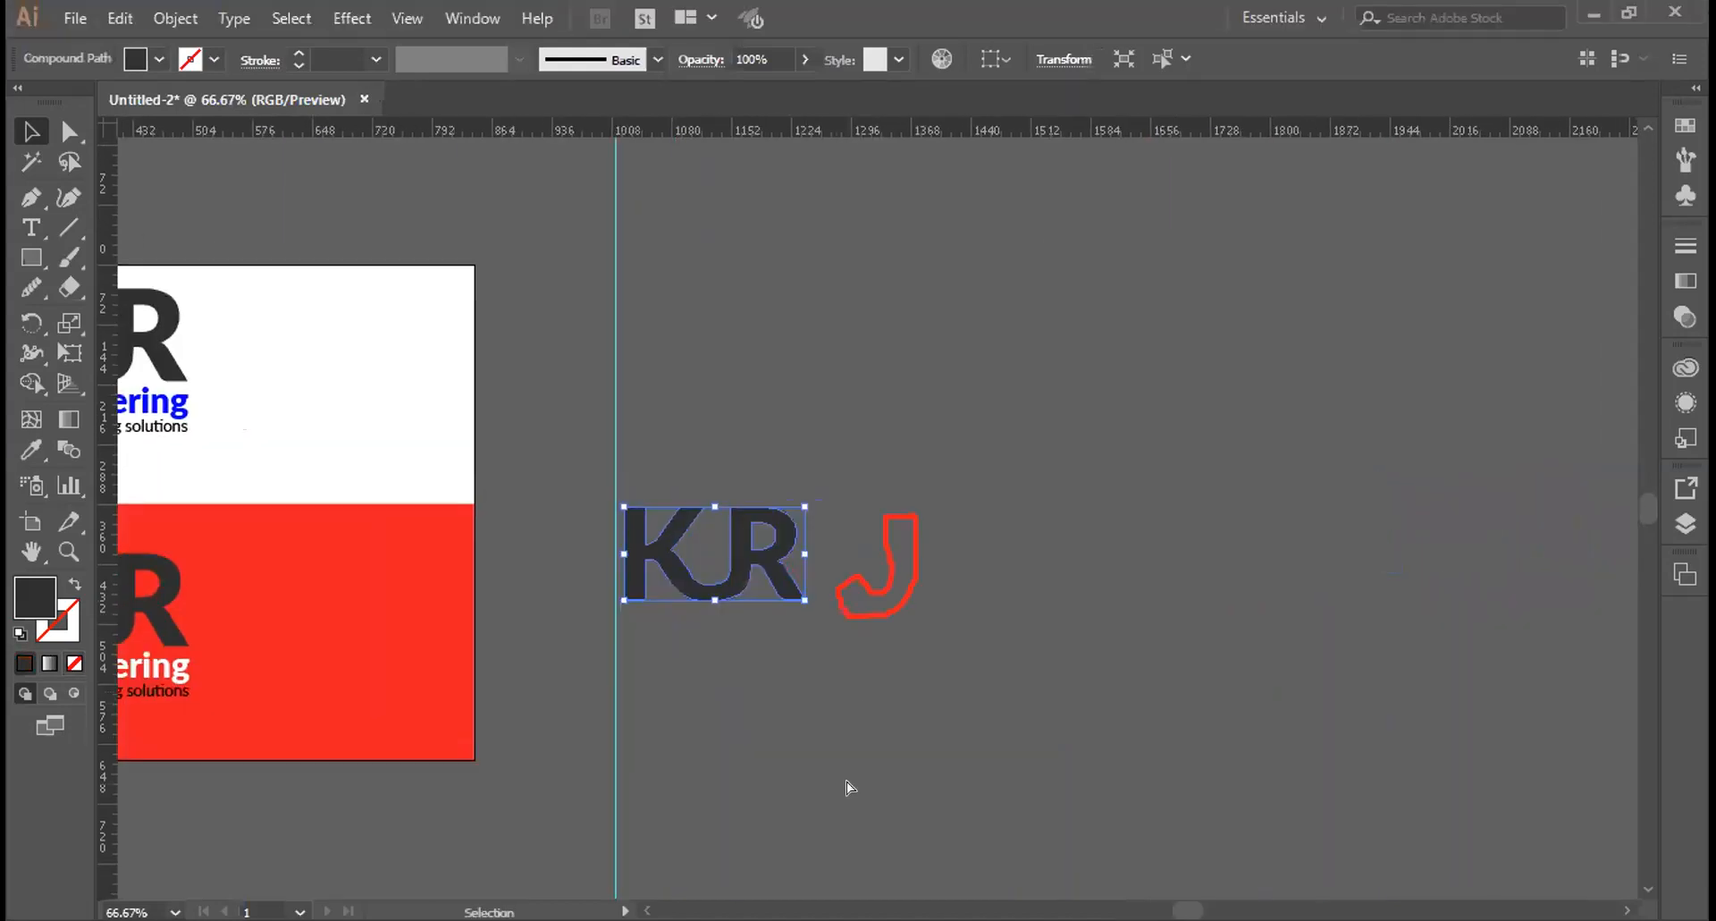
key(a)
key(ctrl+plus)
key(ctrl+plus)
key(ctrl+plus)
key(ctrl+plus)
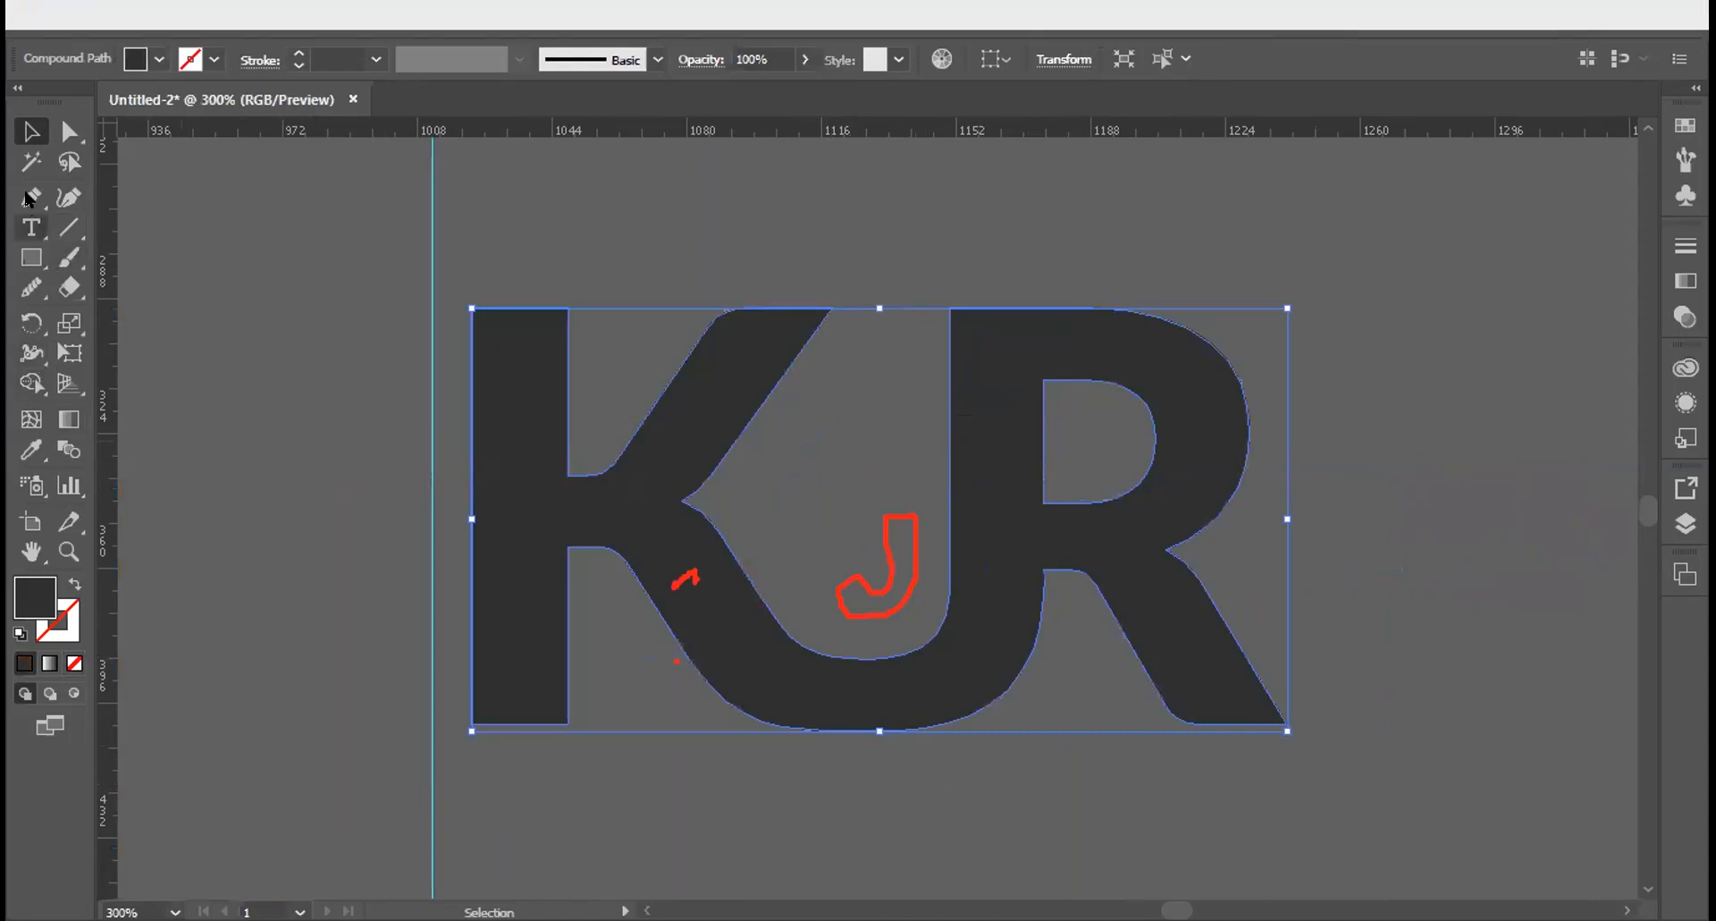
Try to draw a Pen line across the K's lower leg where it runs into the J shape
key(p)
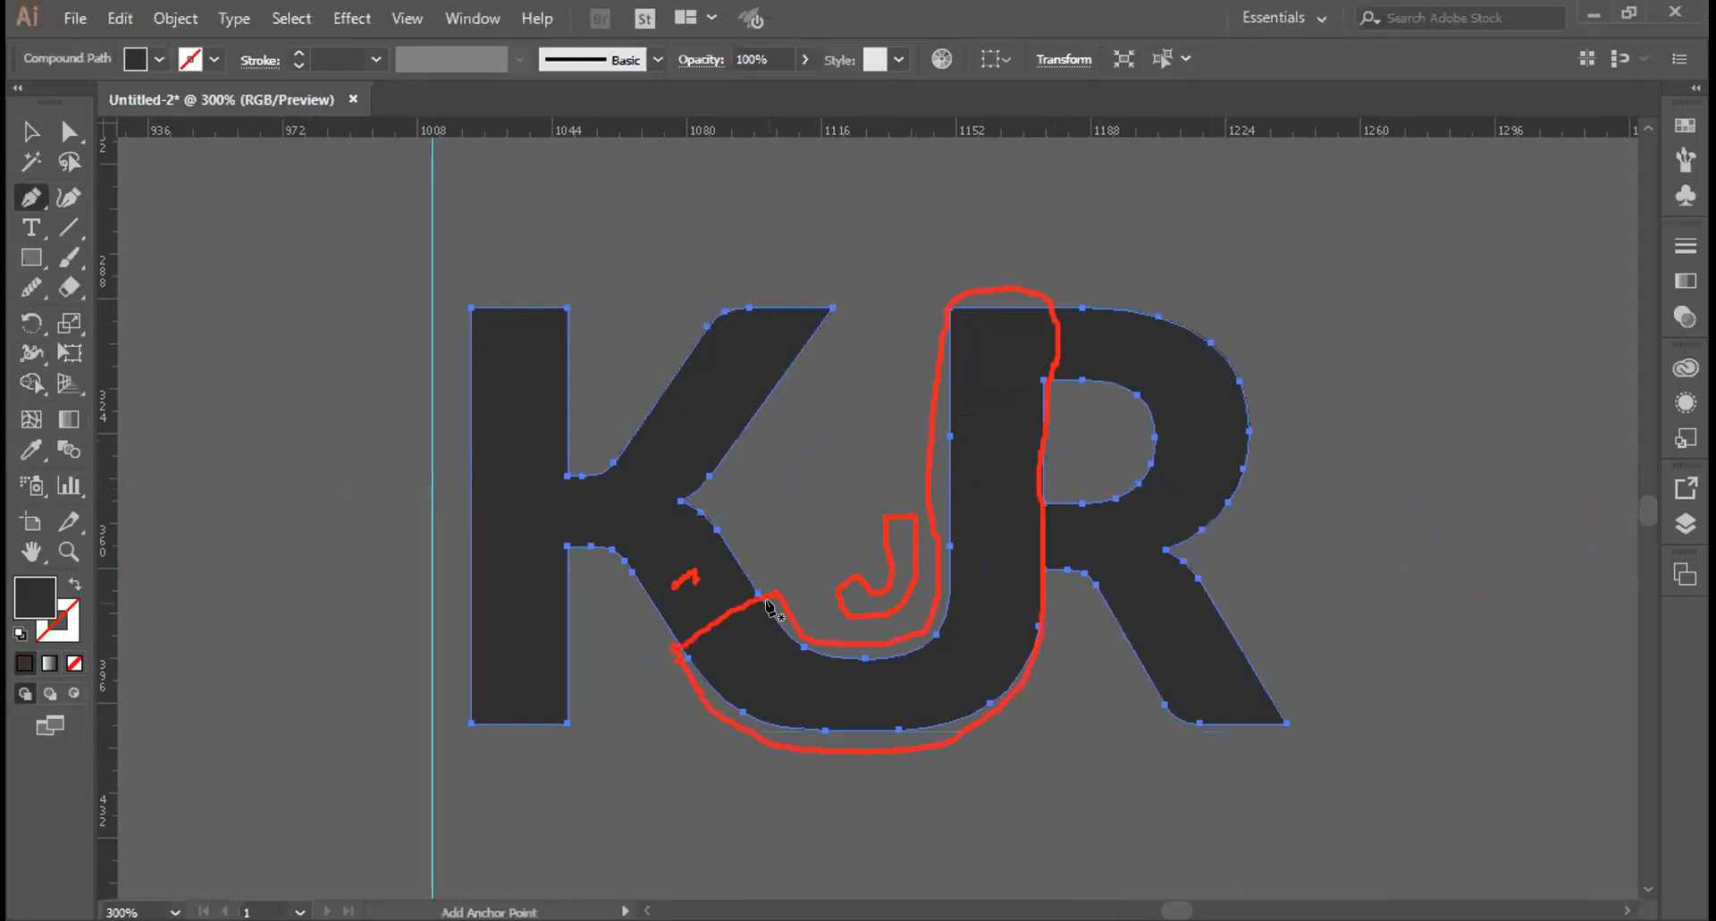
drag(769, 602, 712, 650)
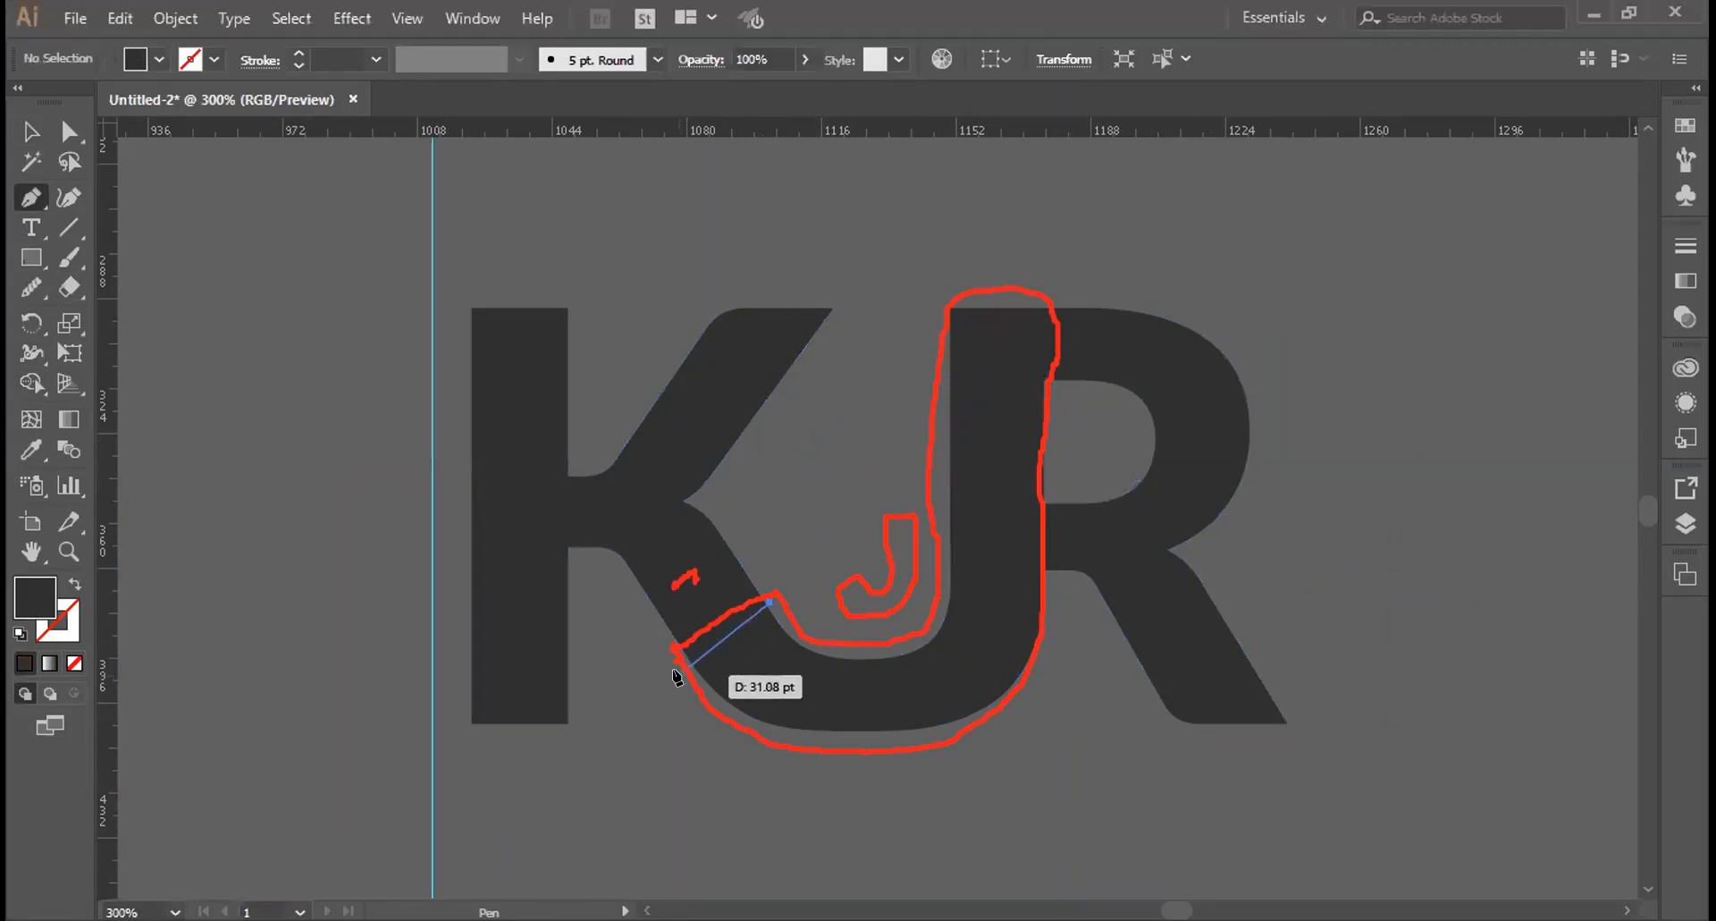
drag(678, 675, 213, 481)
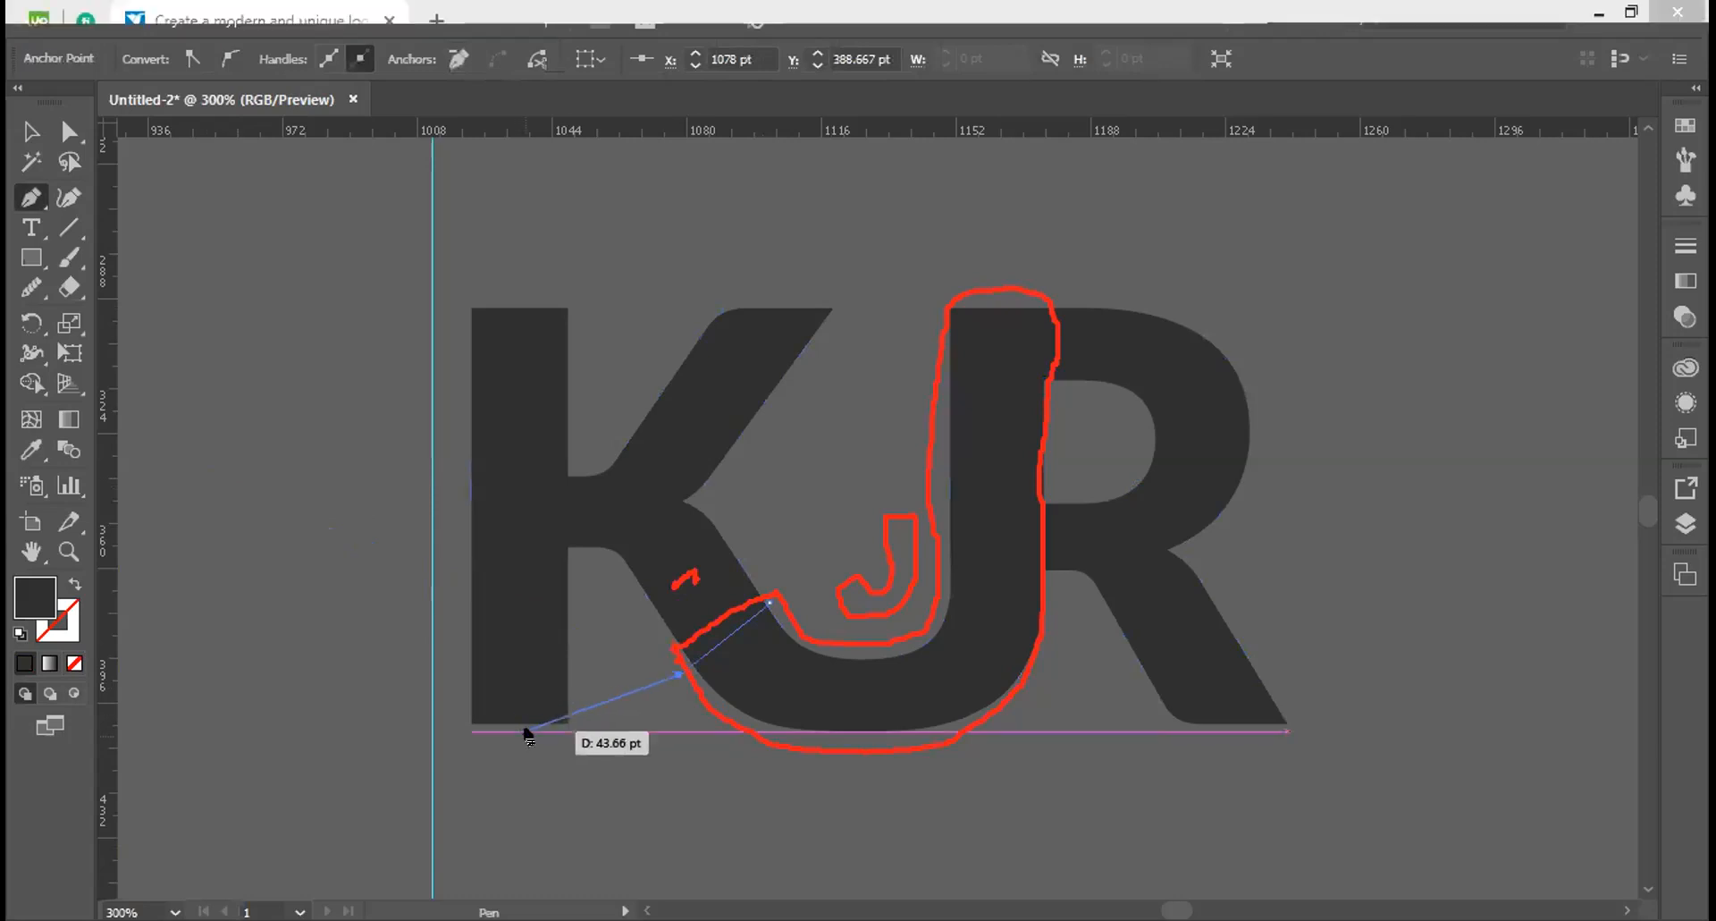
key(Escape)
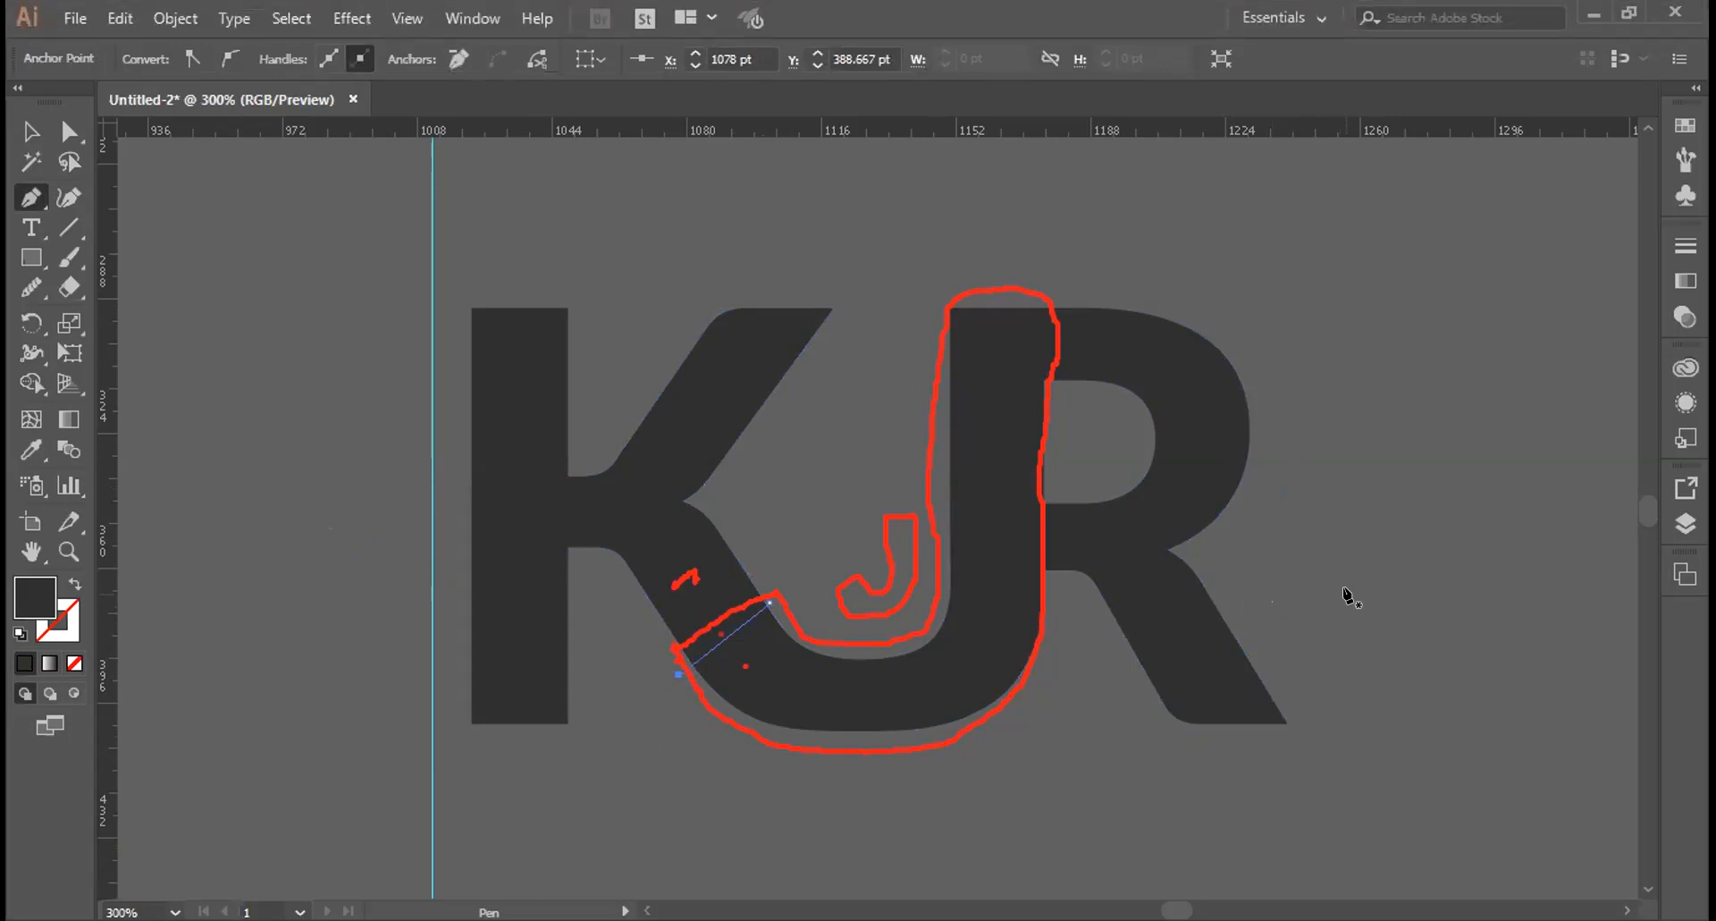
key(ctrl)
ctrl+click(1340, 599)
key(ctrl+a)
key(v)
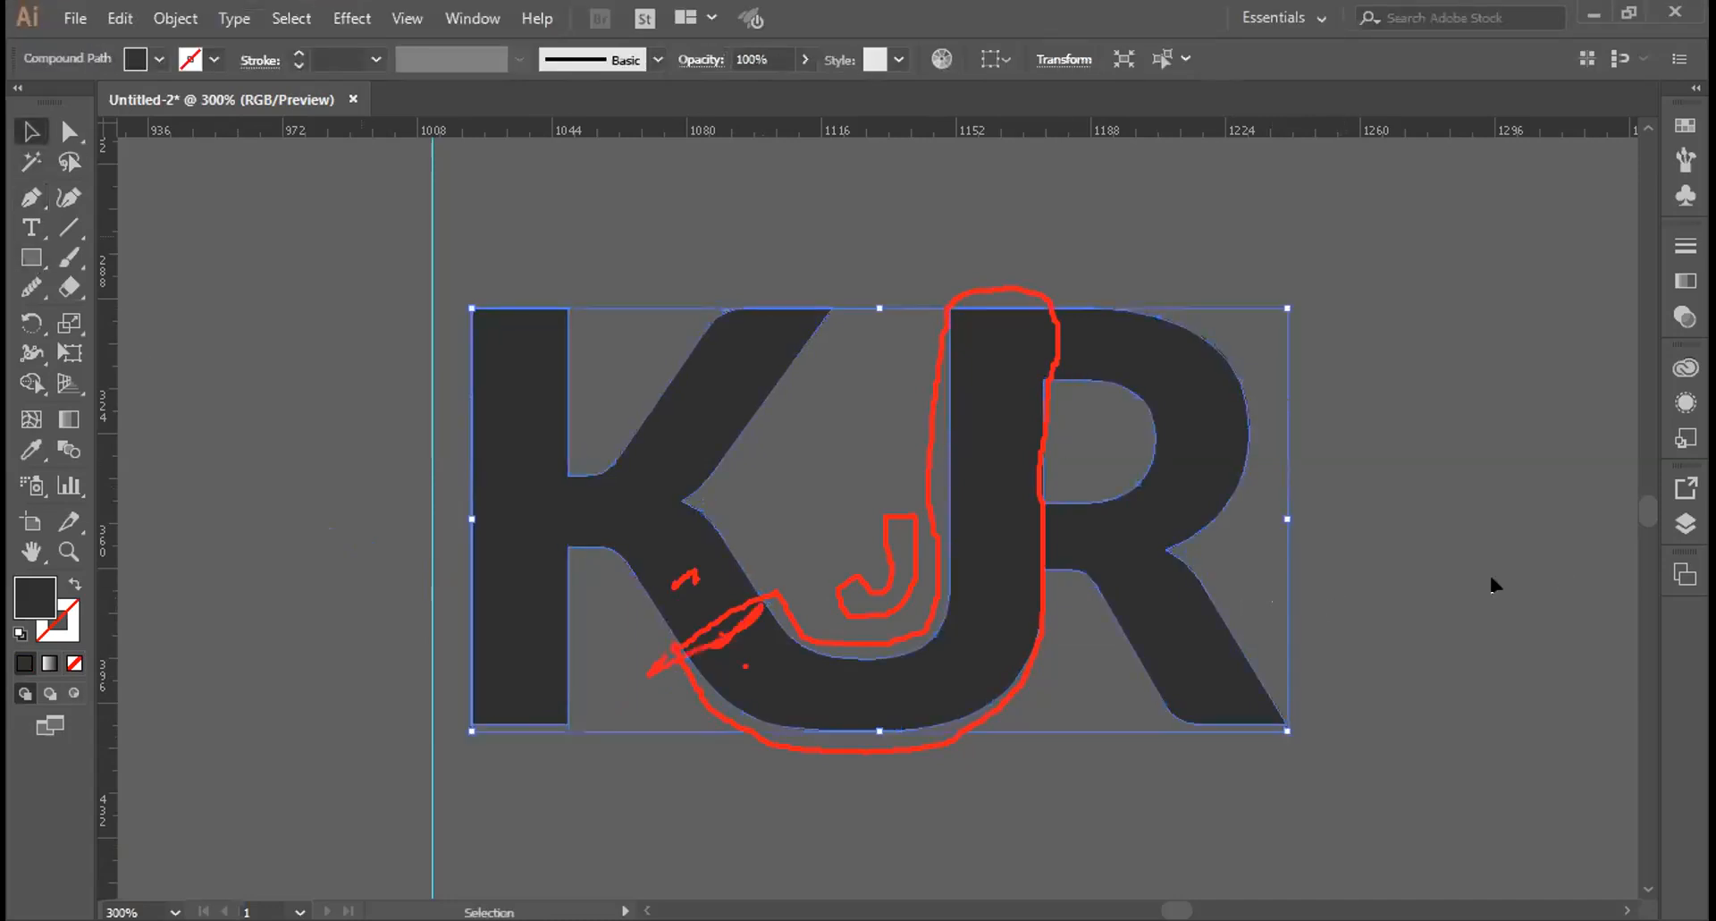
click(1450, 567)
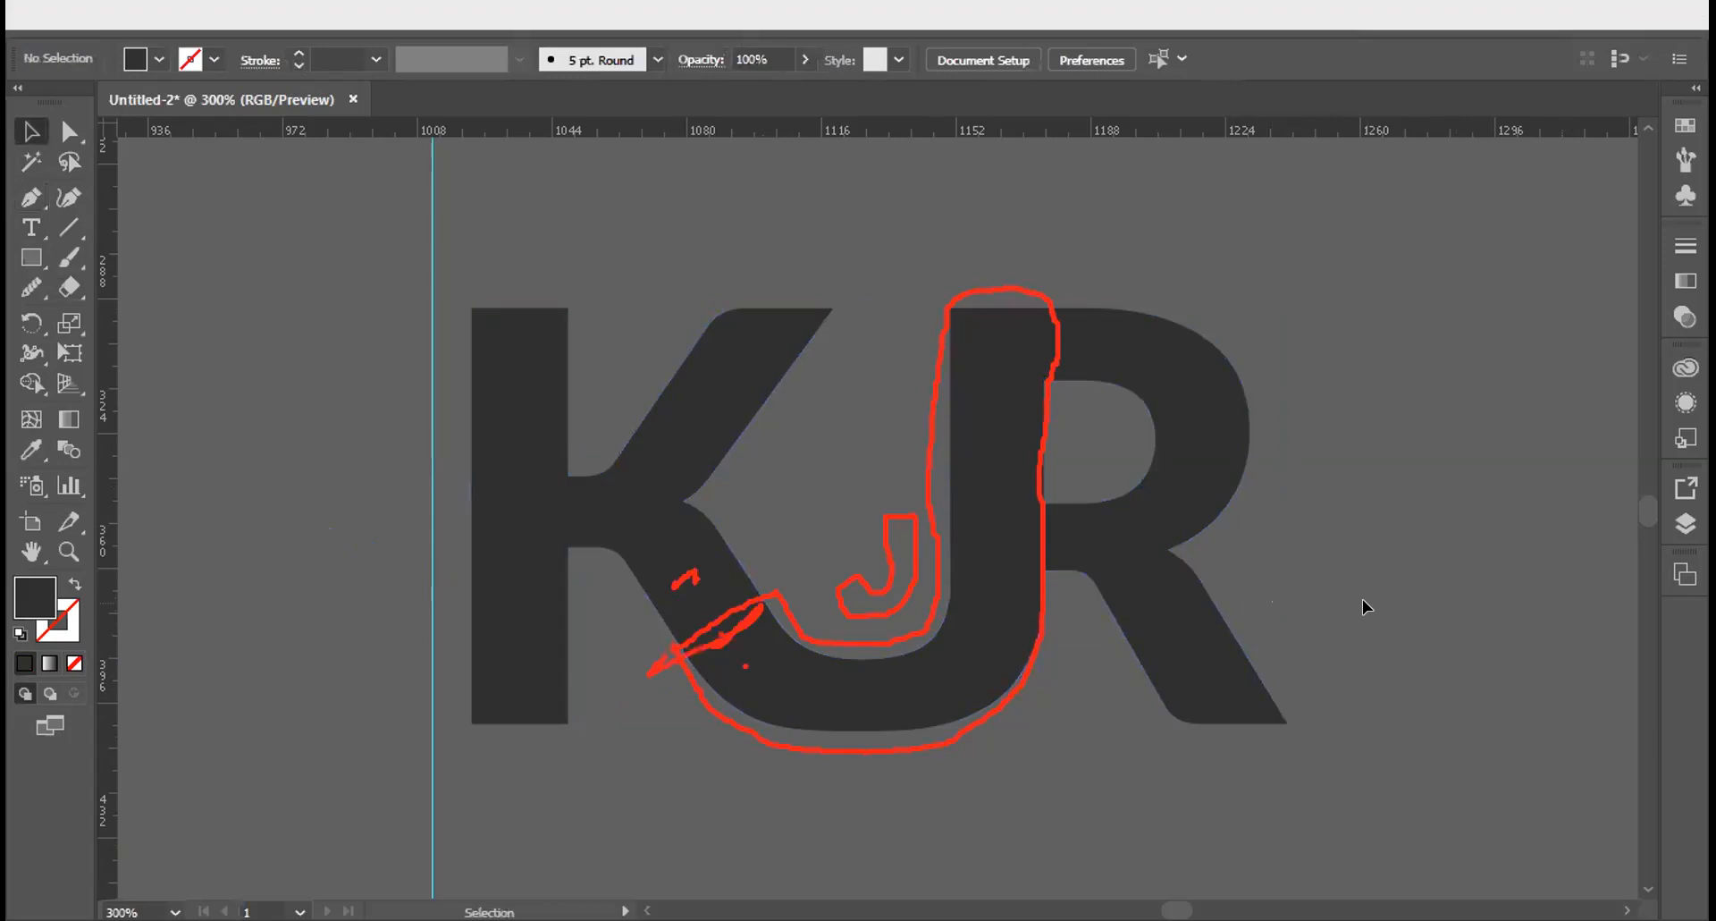
Add a text "J" beside the KR lettering in Lato and set its font style to Black
click(47, 231)
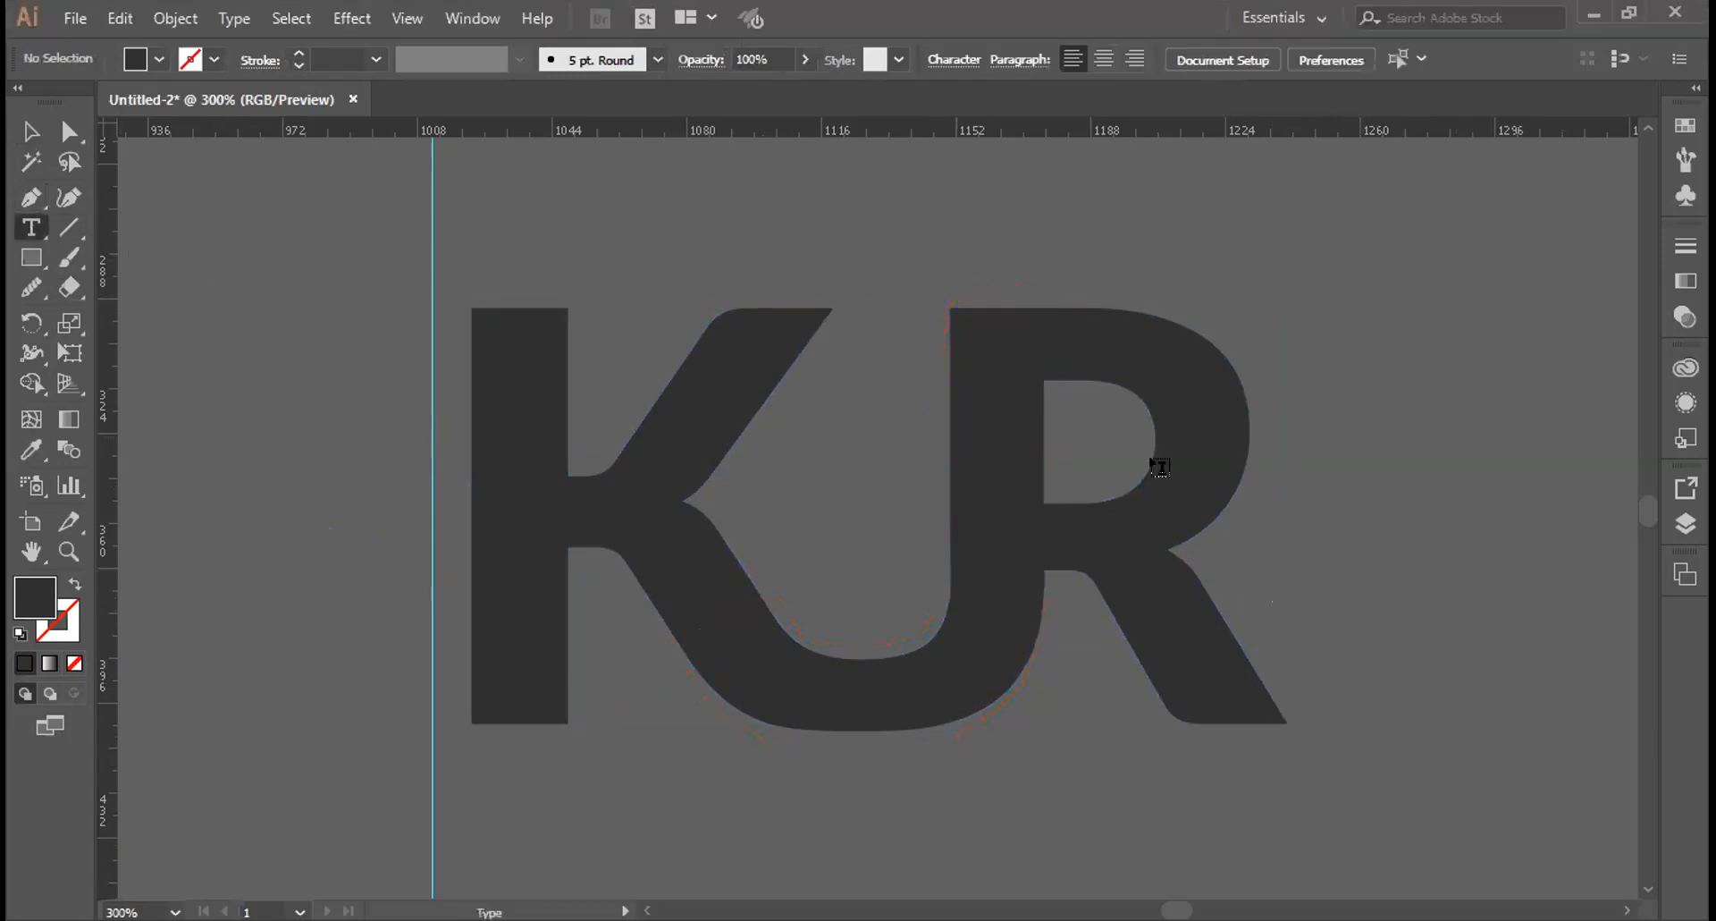
click(1347, 479)
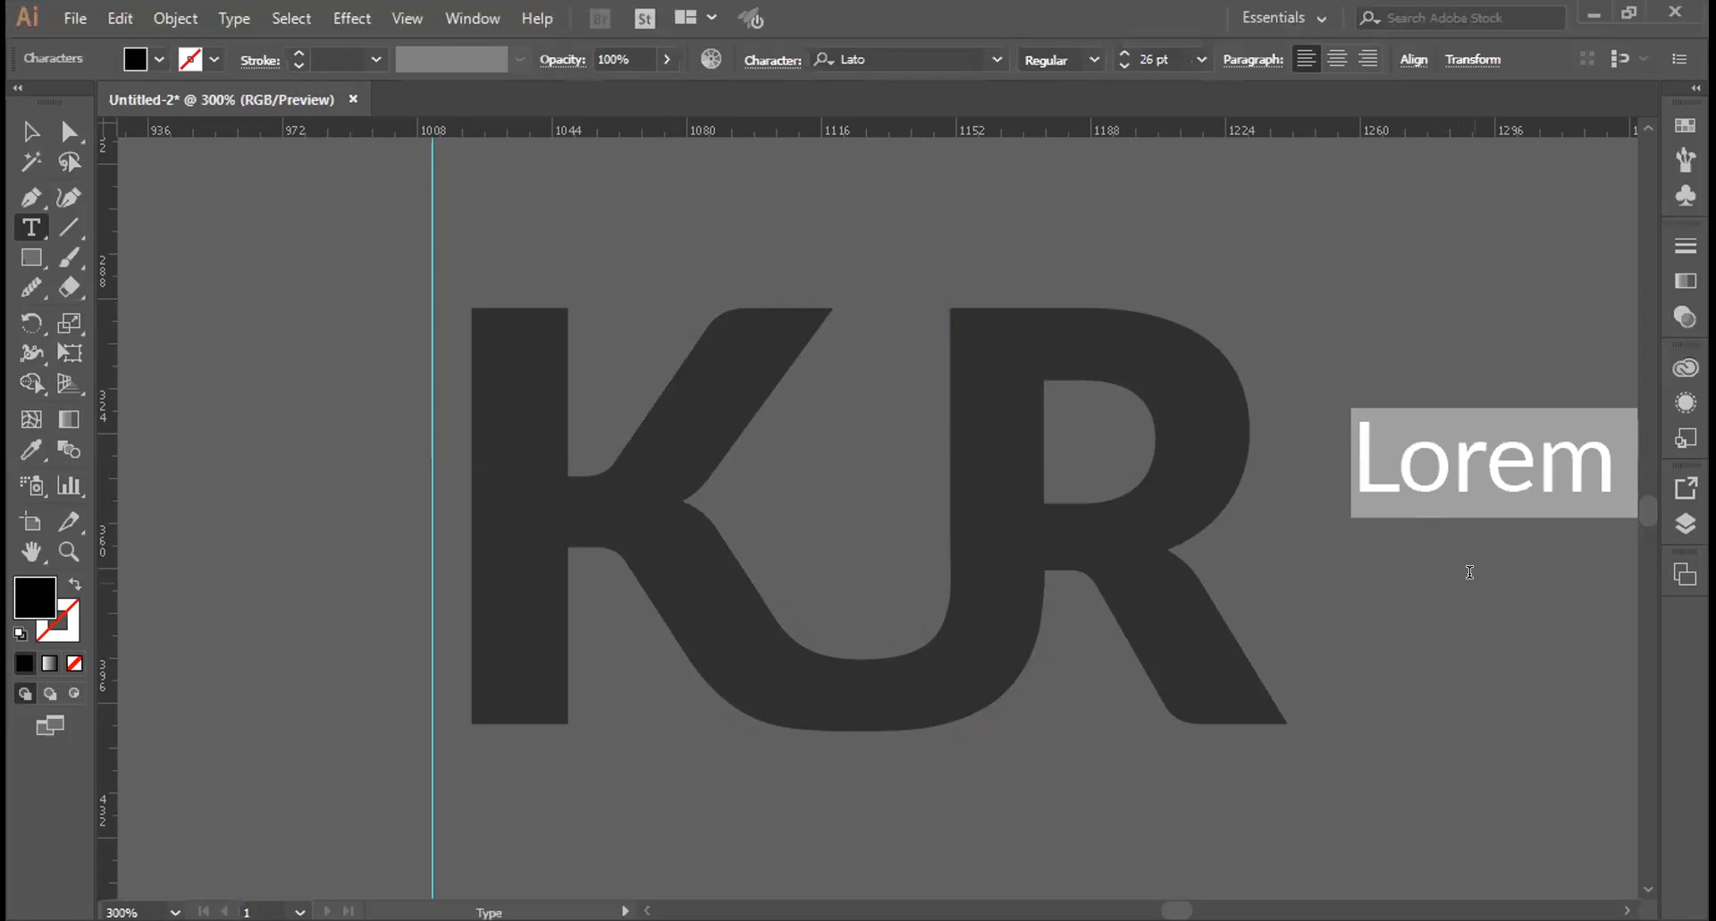
text(J)
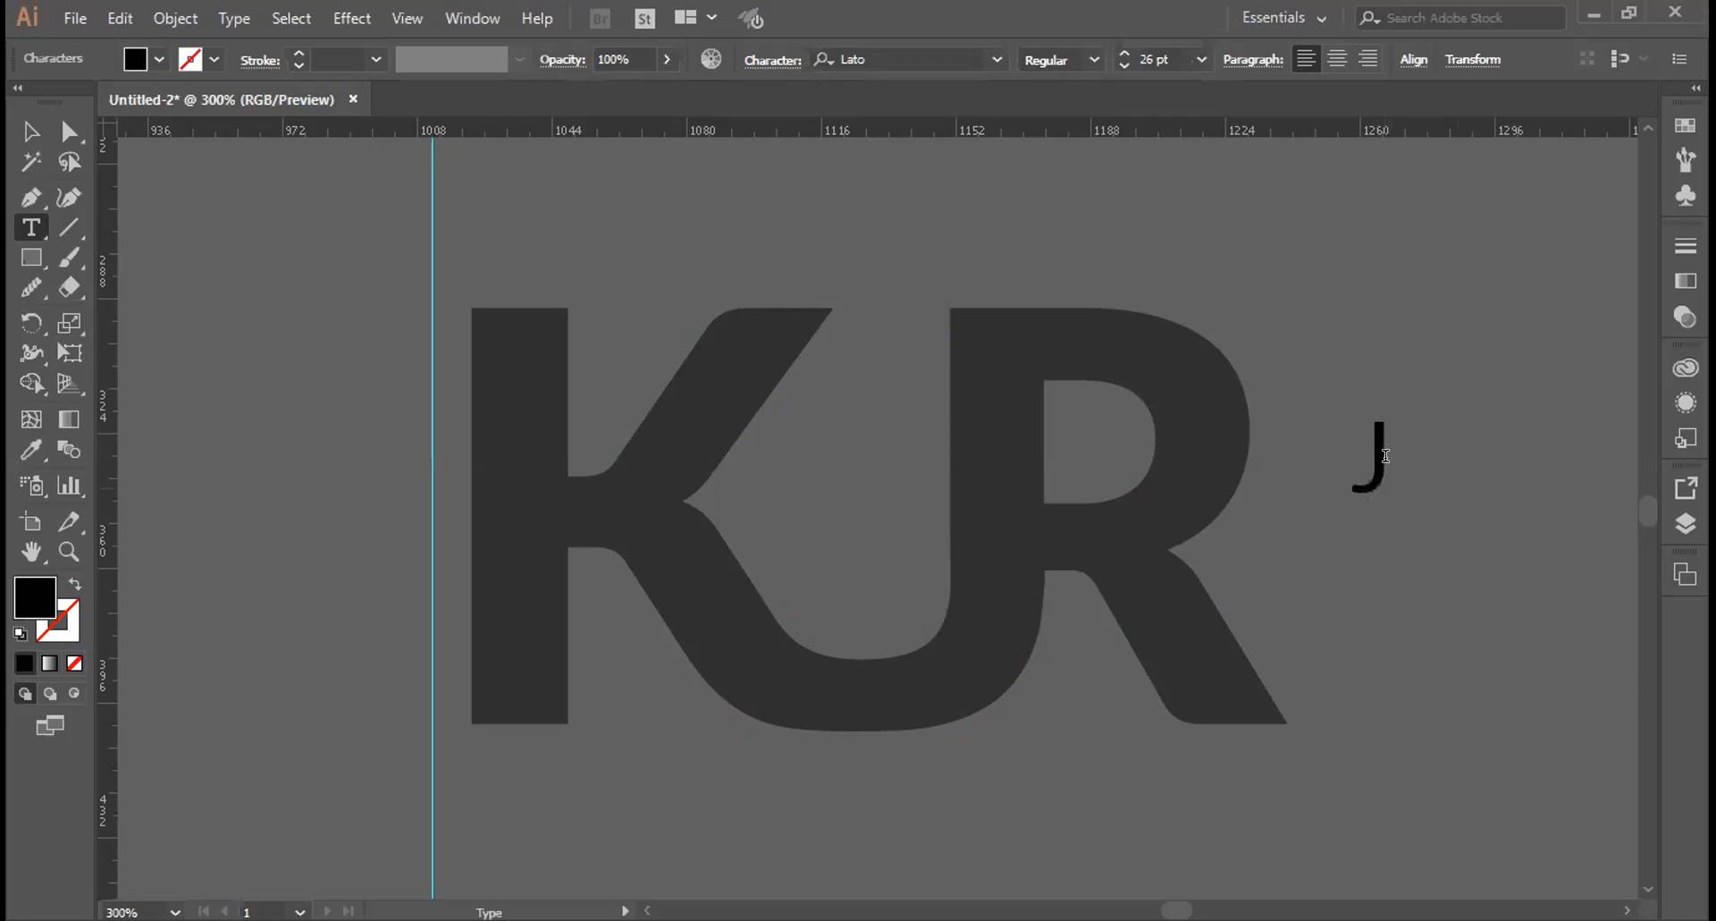
drag(1386, 462, 1350, 458)
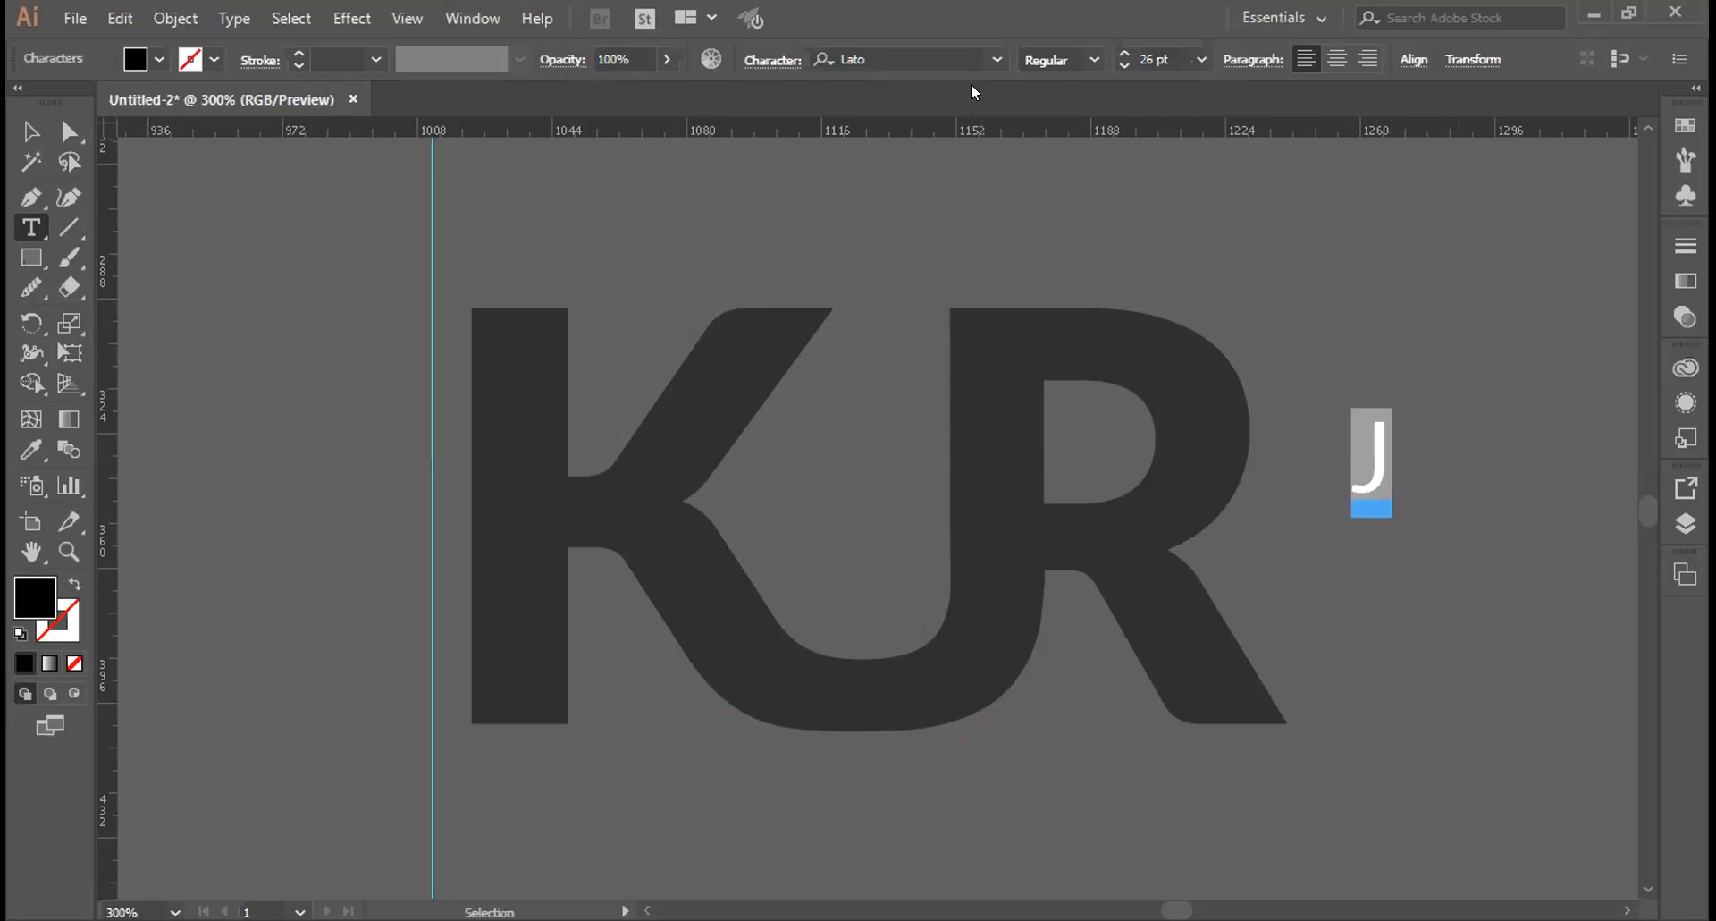
click(1092, 60)
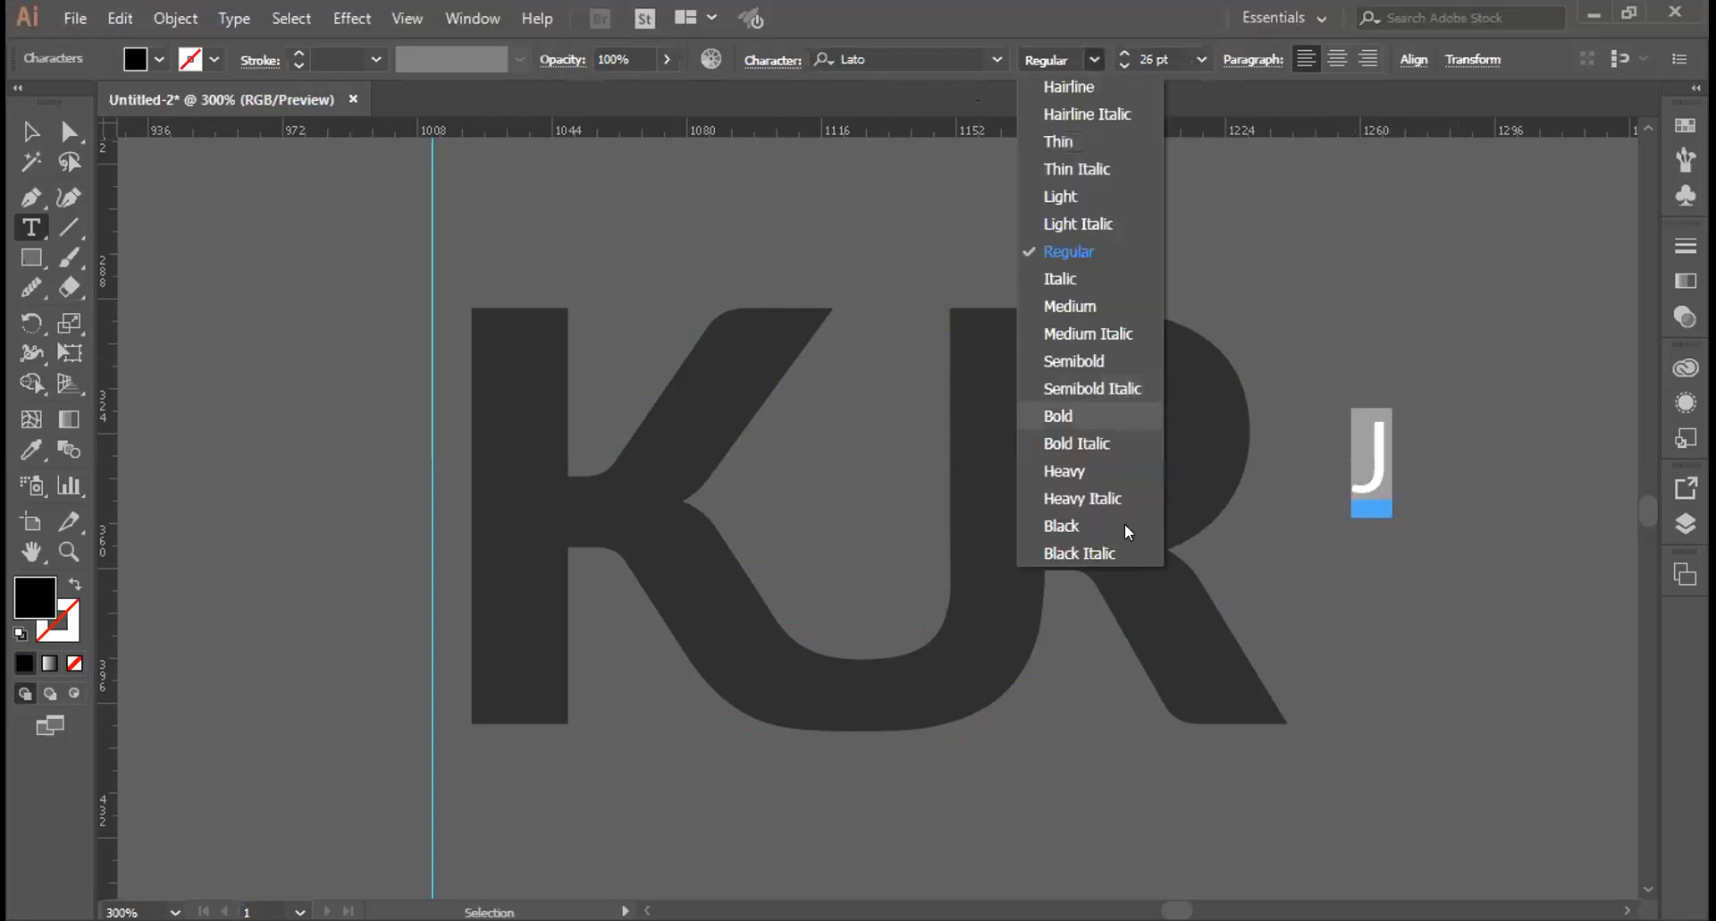
click(1062, 526)
key(Escape)
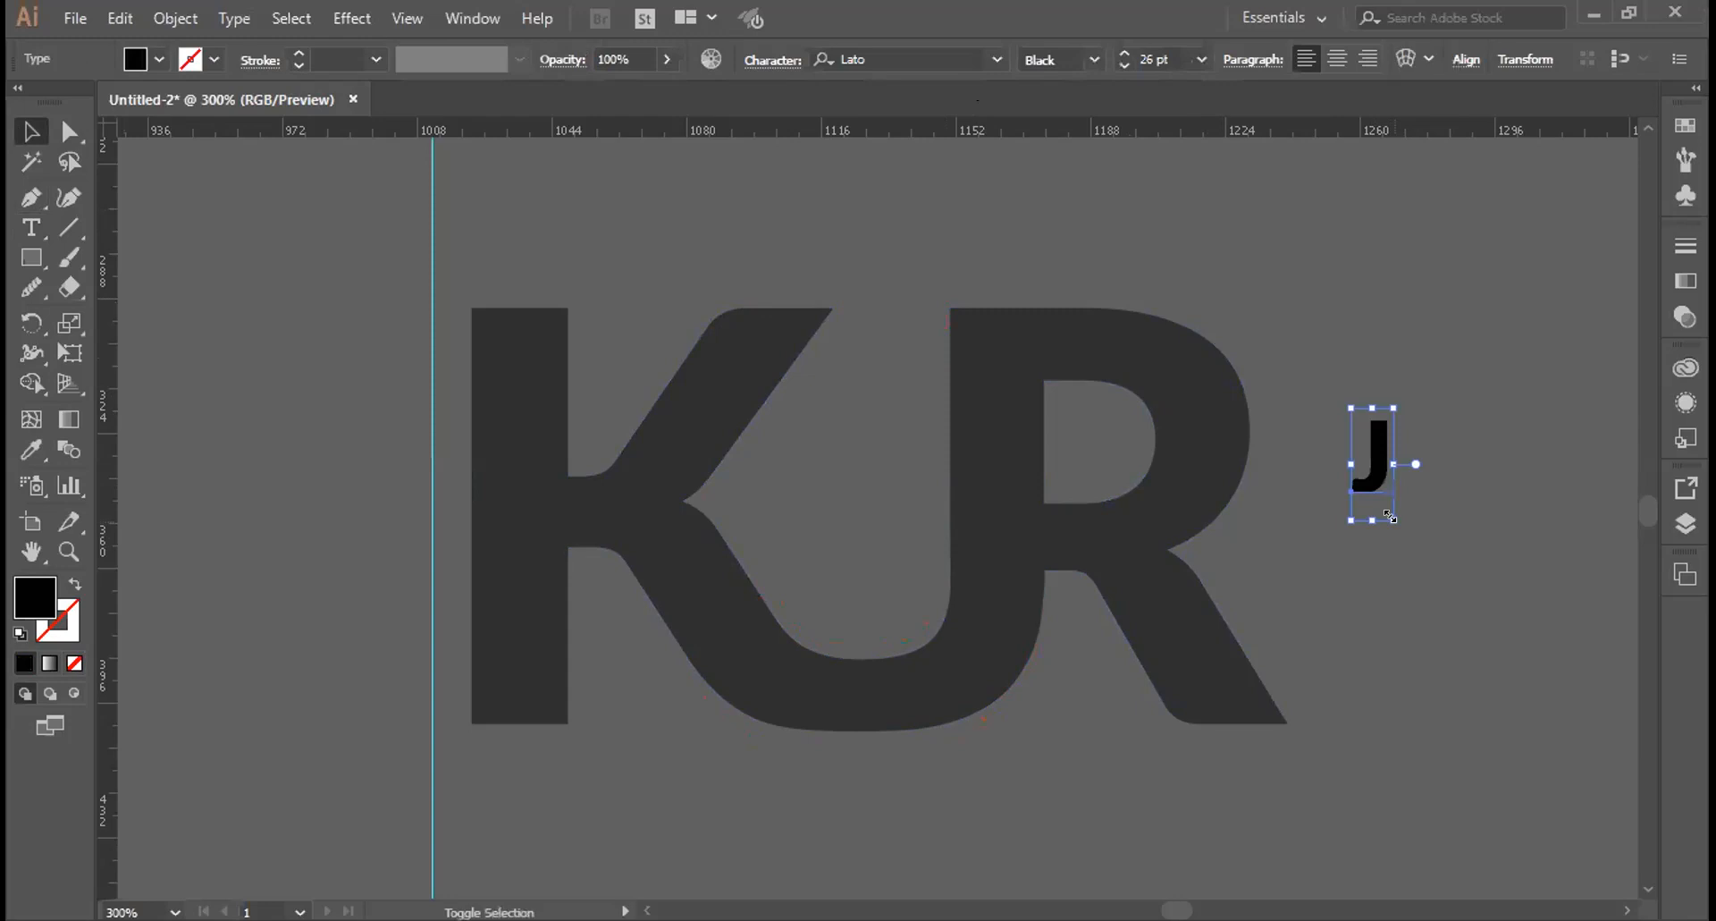
Enlarge the J to about 143 pt and place it over the R's vertical stem
drag(1432, 555, 1506, 506)
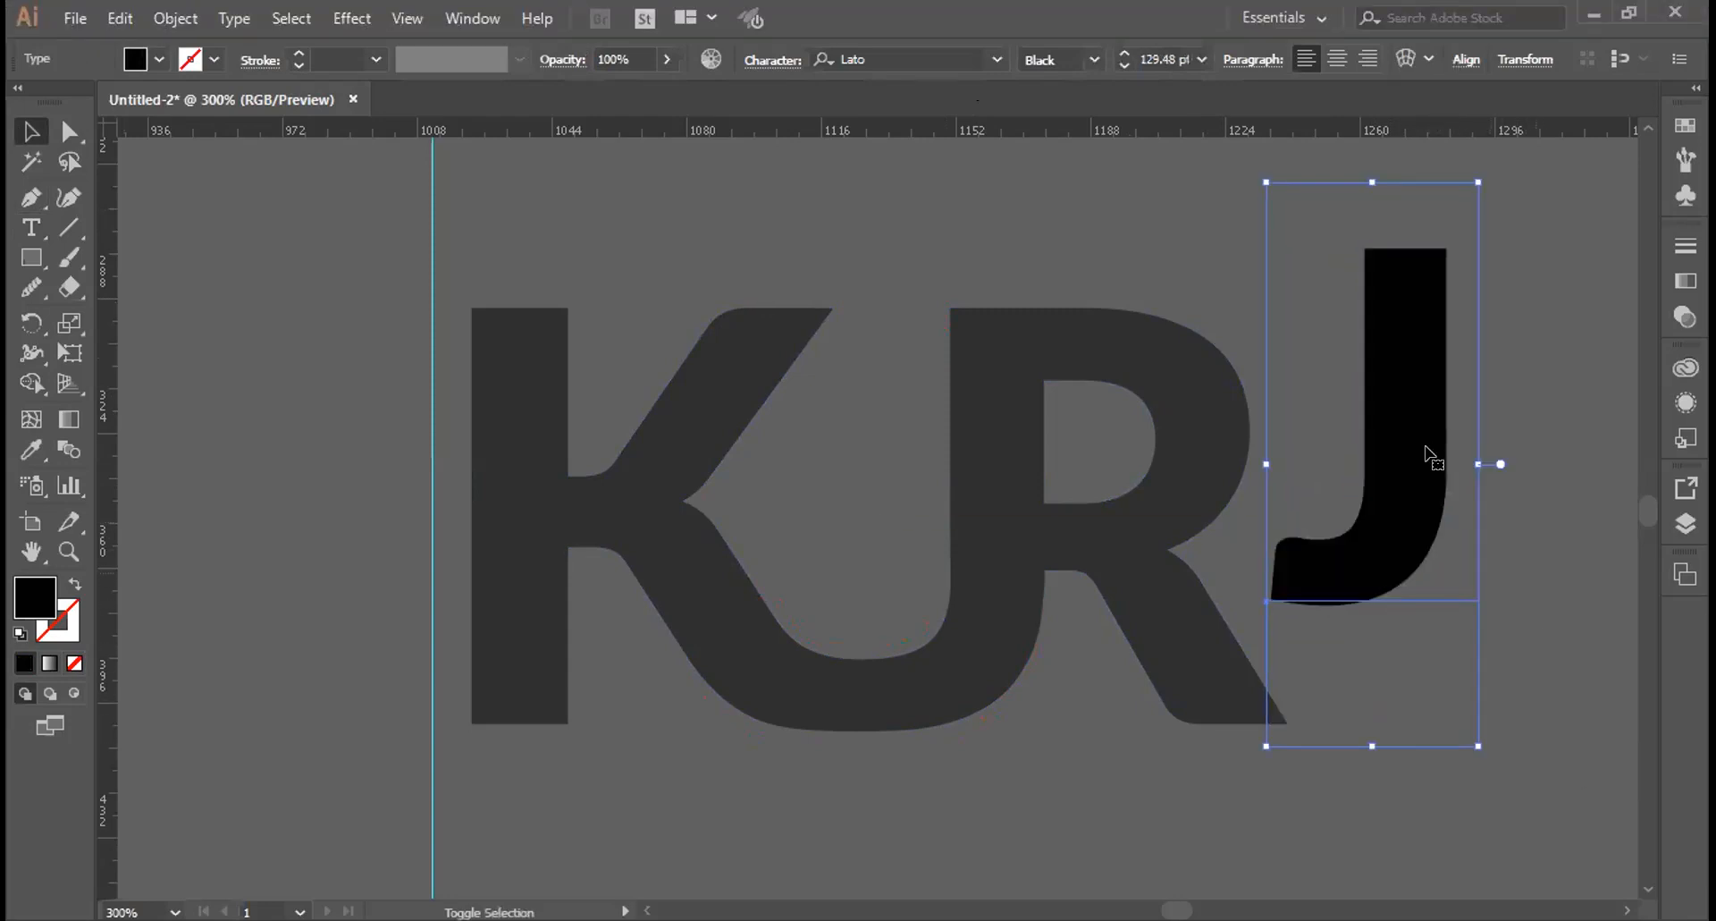
drag(1429, 452, 1006, 505)
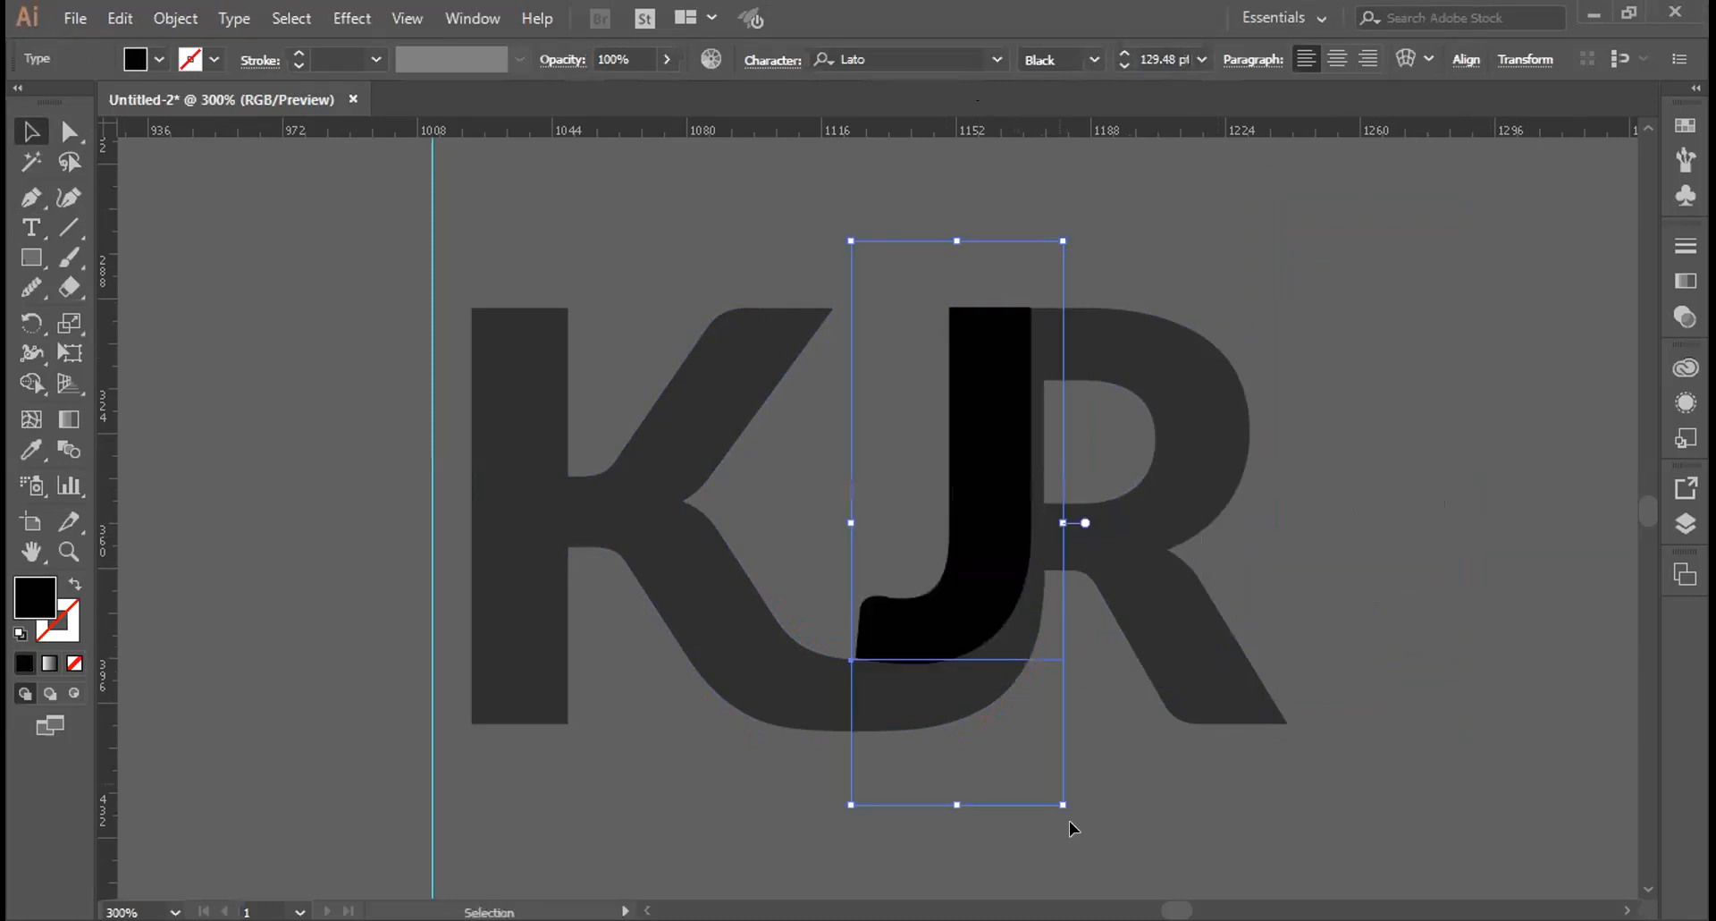
drag(1090, 816, 1099, 857)
drag(1006, 519, 1000, 512)
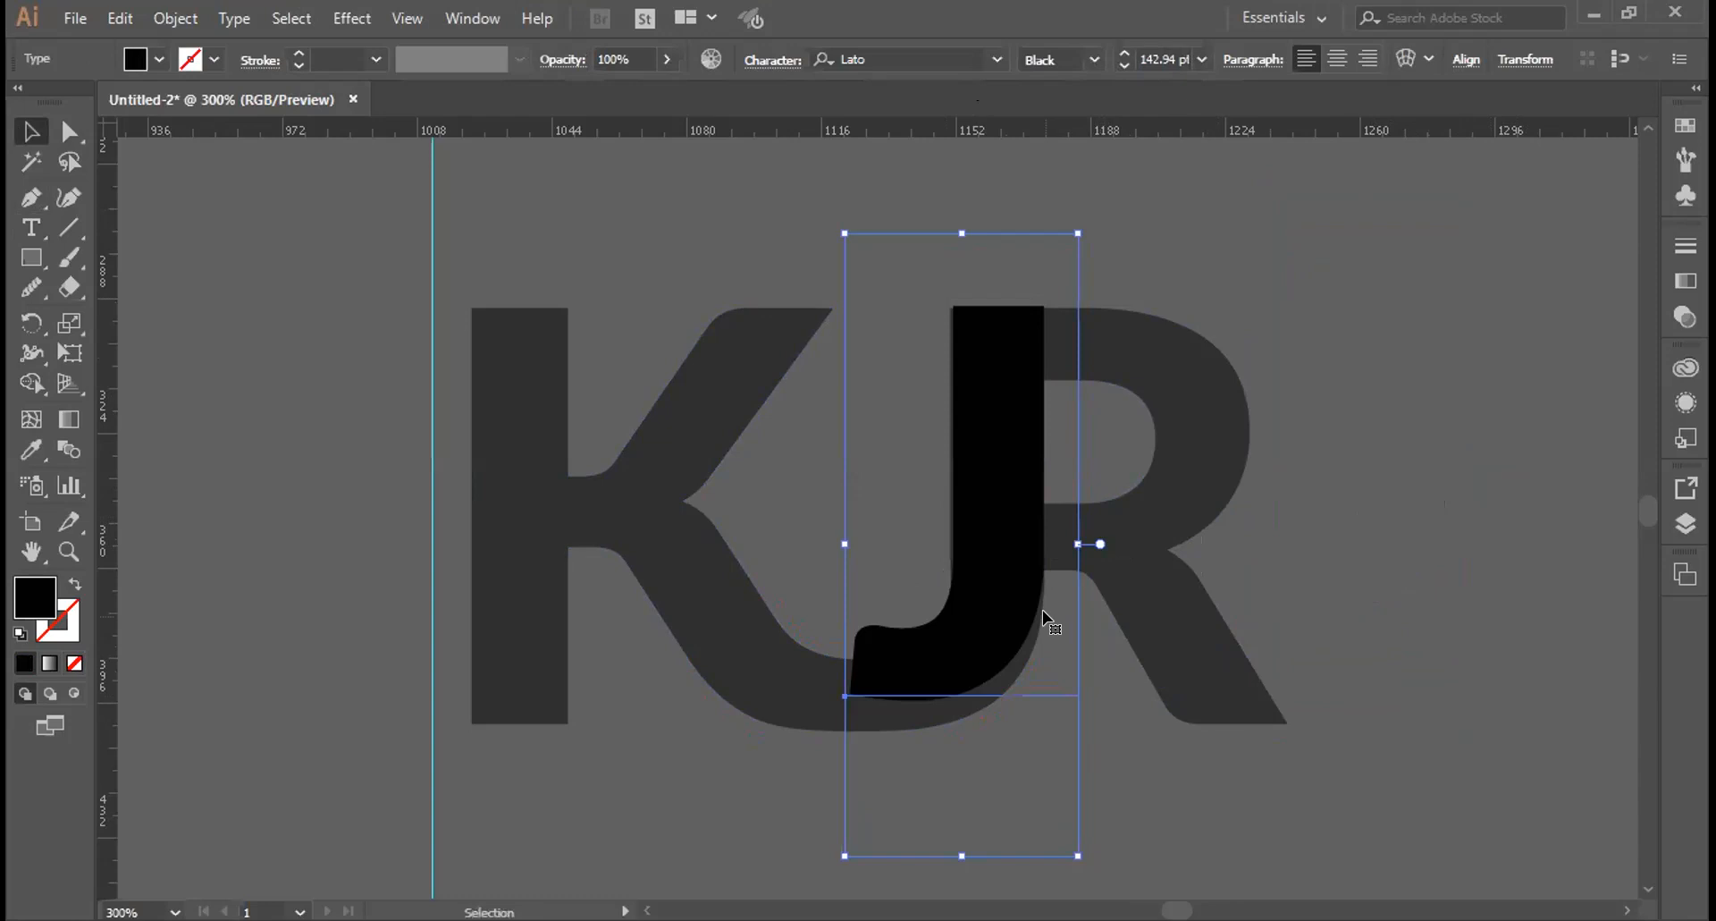
drag(1007, 616, 1003, 608)
drag(992, 370, 989, 365)
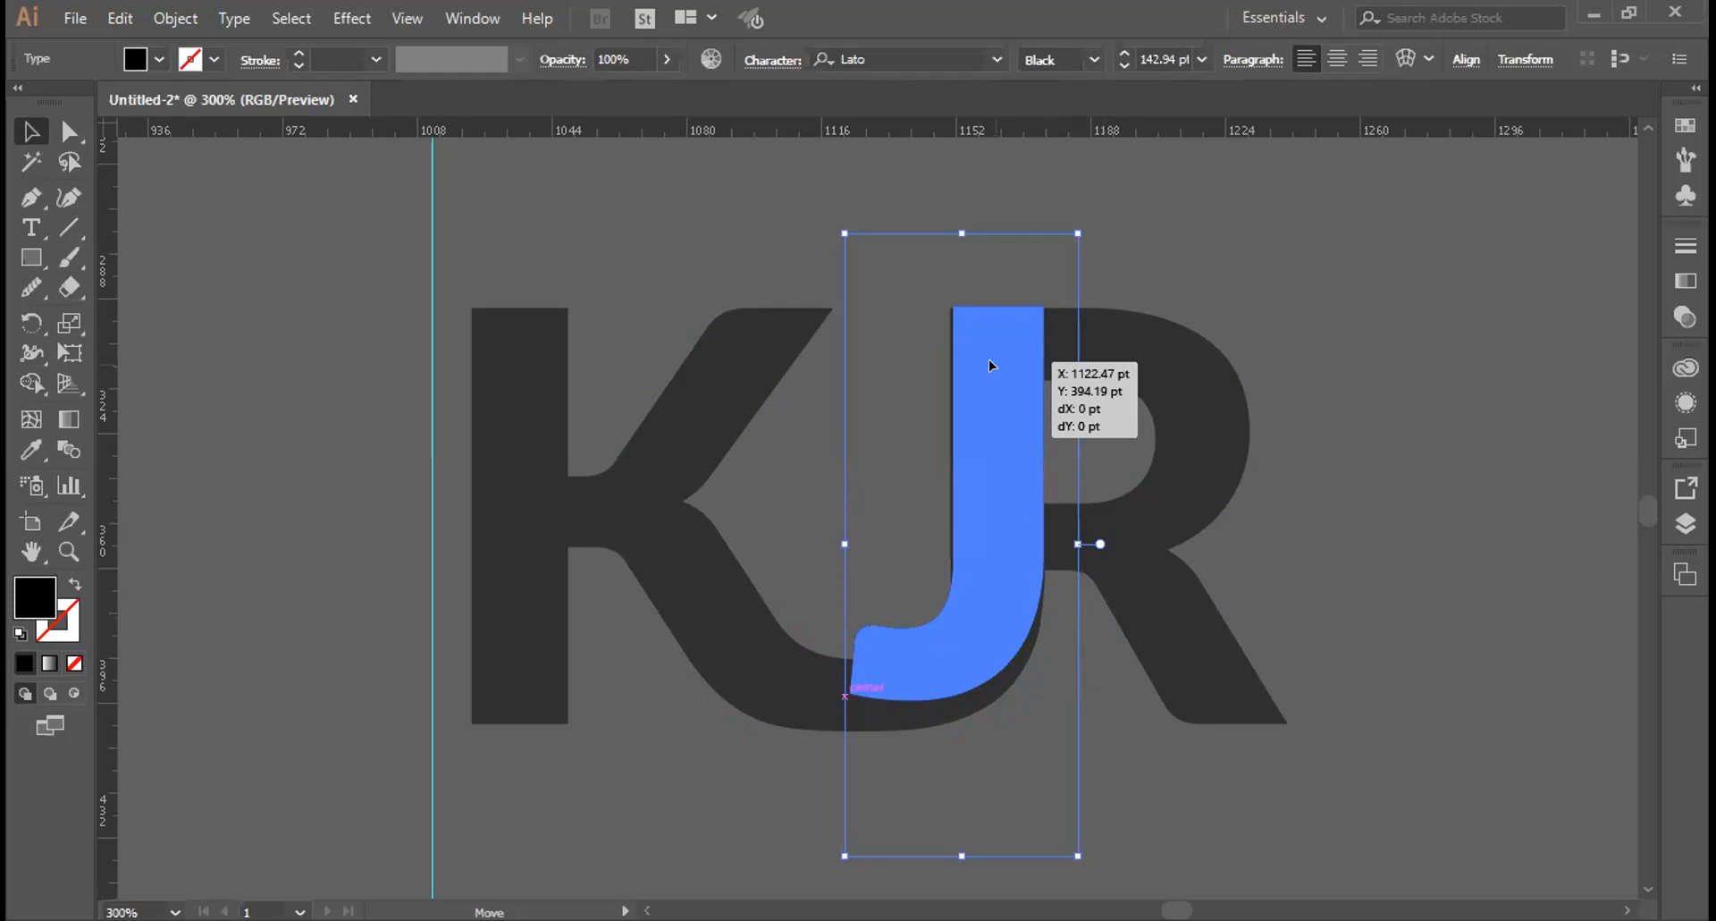
Nudge the J slightly left and stretch it to about 65 by 178 pt to match the stem and lower curve
drag(1354, 419, 1402, 420)
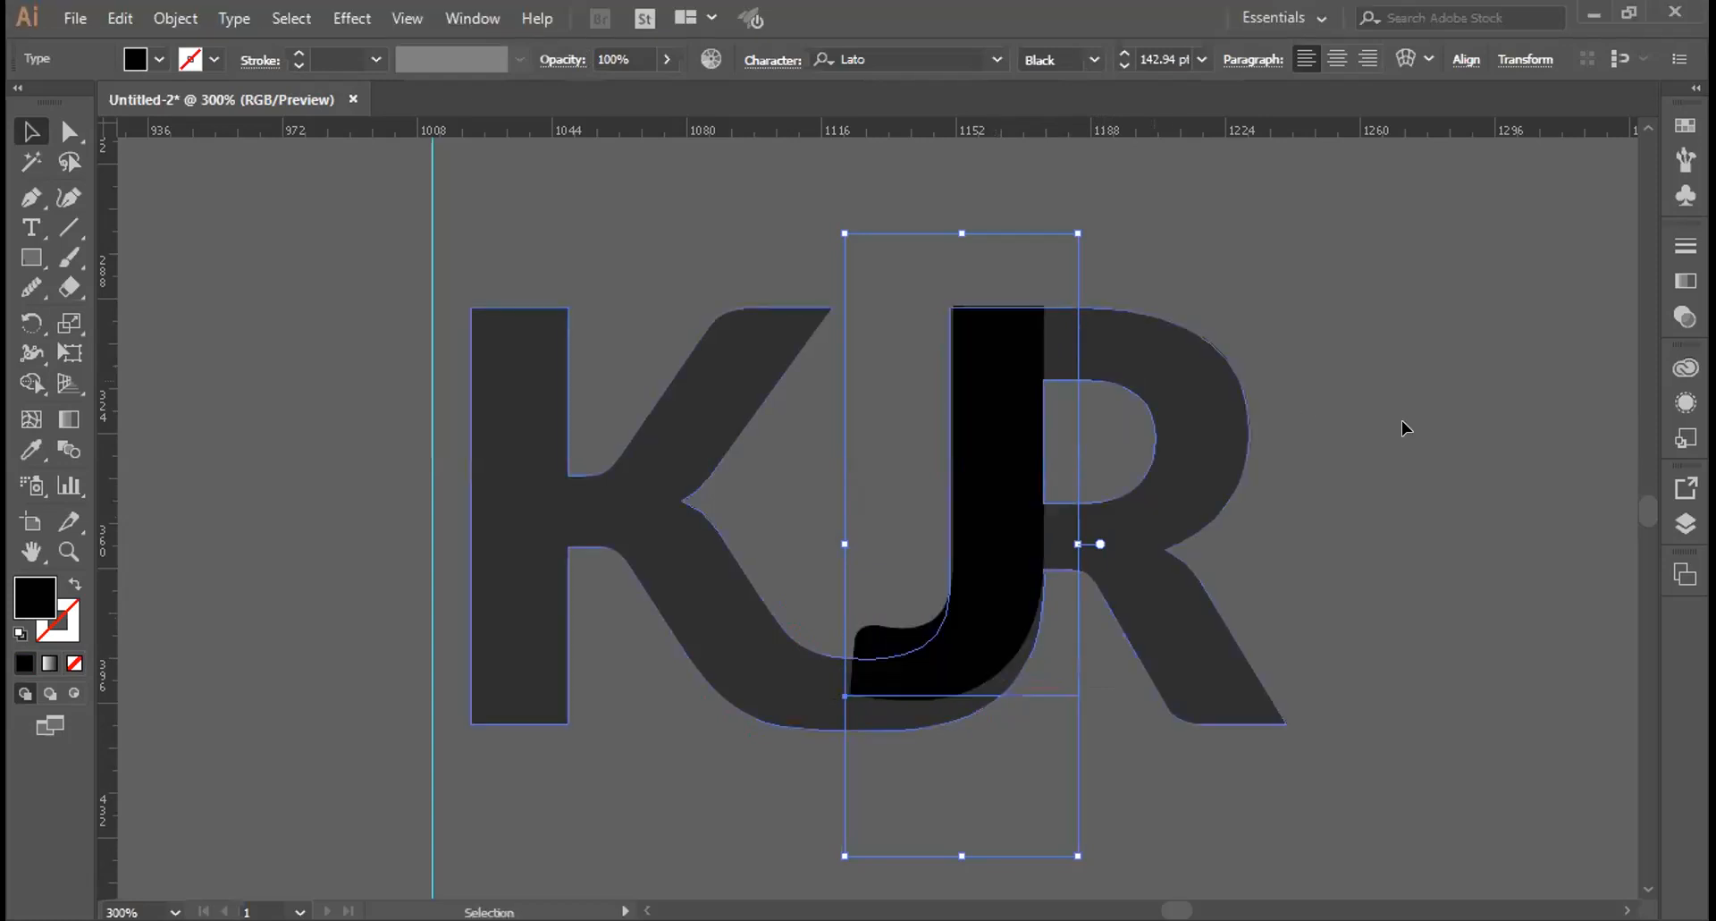
click(1300, 413)
click(990, 417)
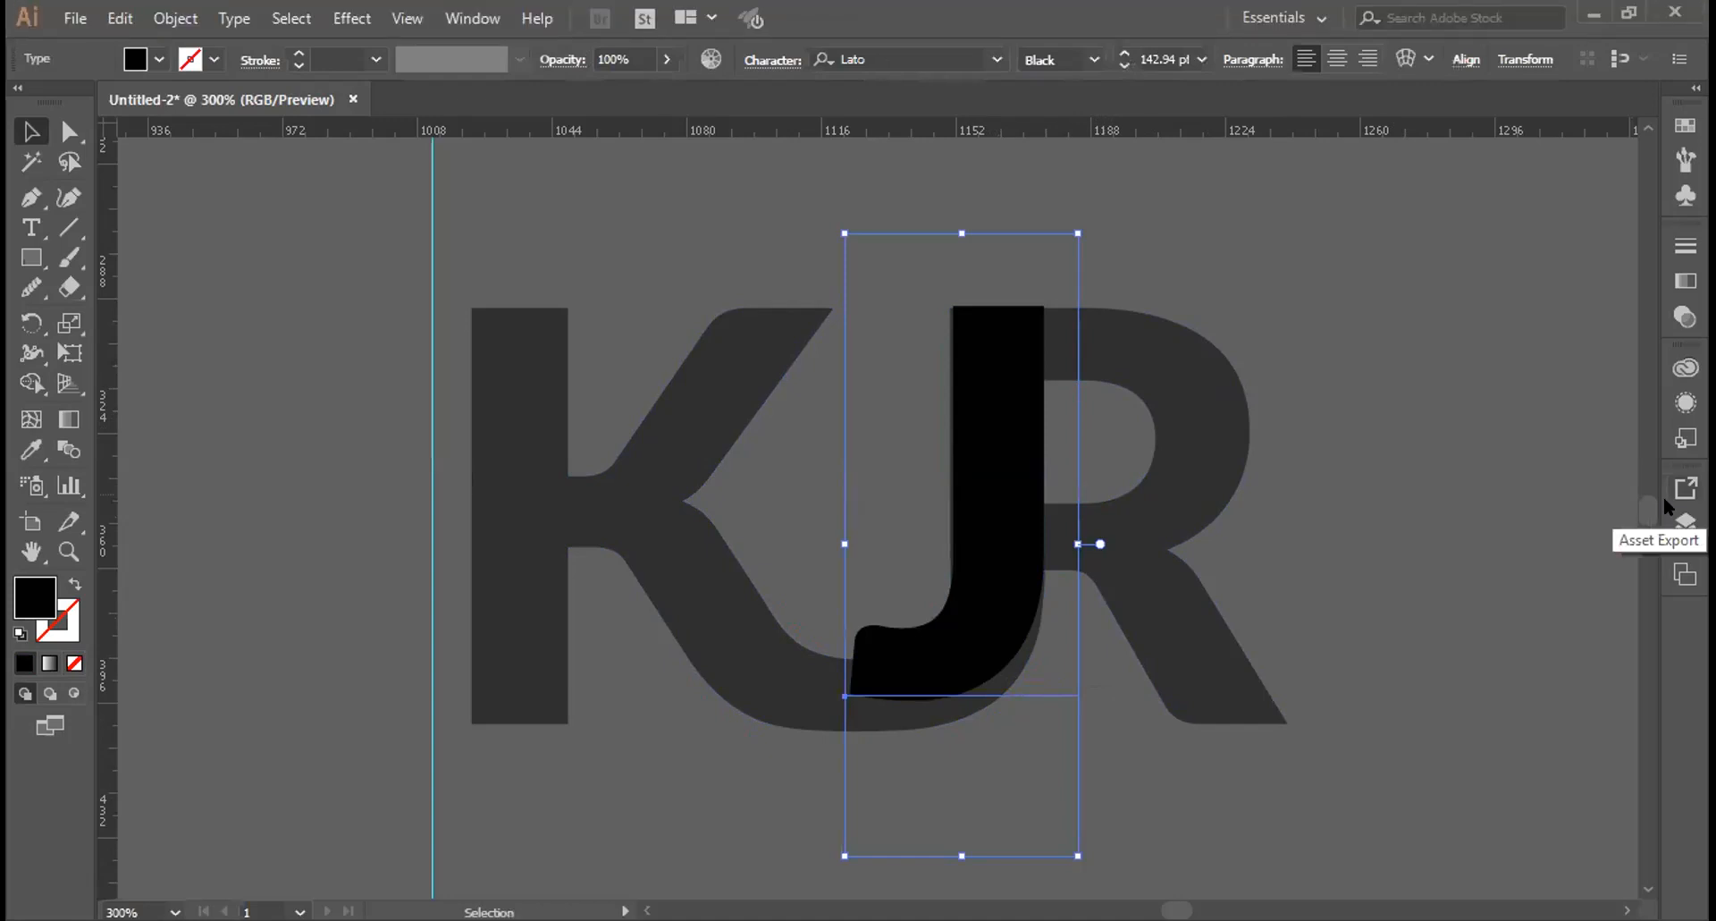
key(Left)
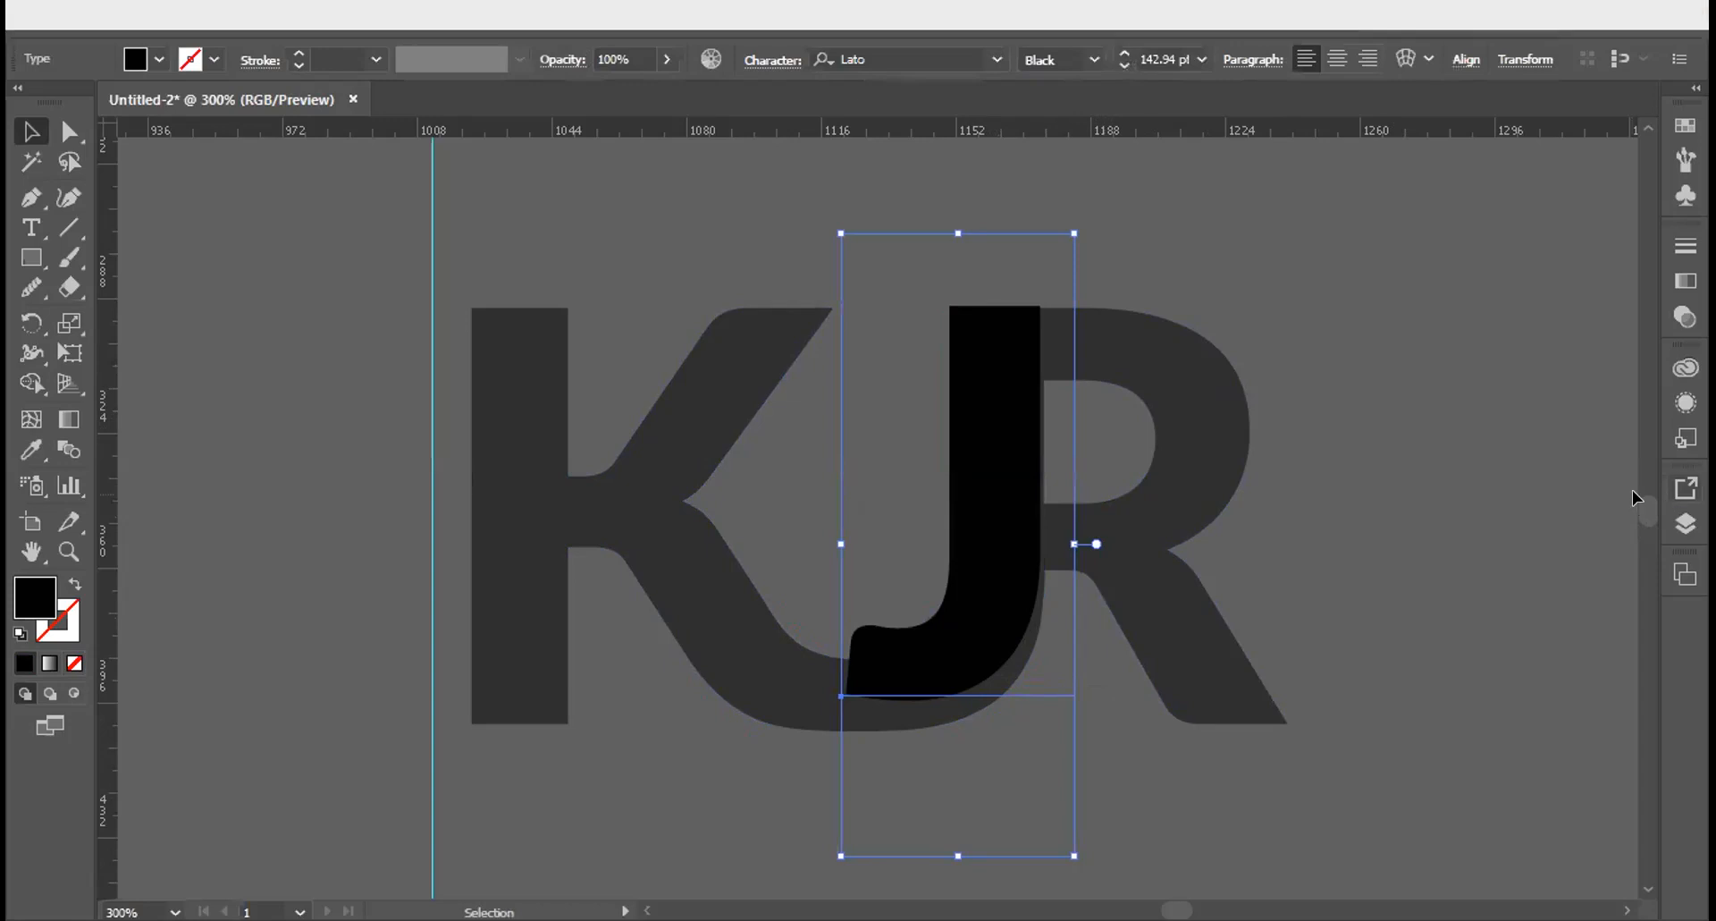
drag(953, 854, 957, 893)
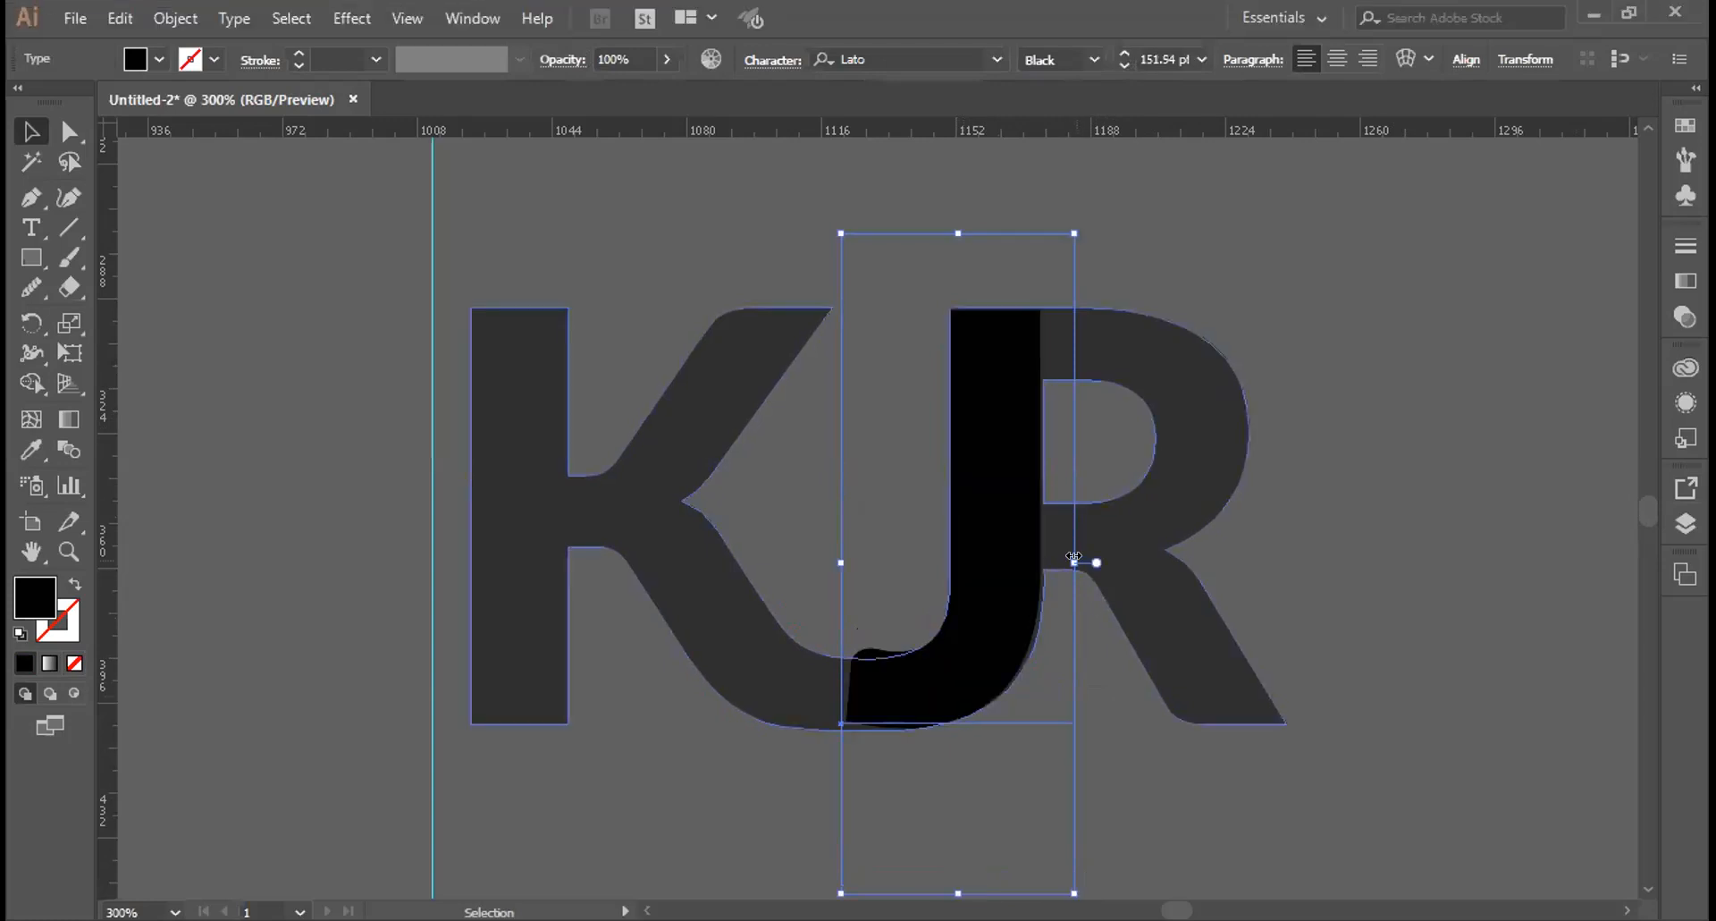
drag(1075, 561, 1071, 631)
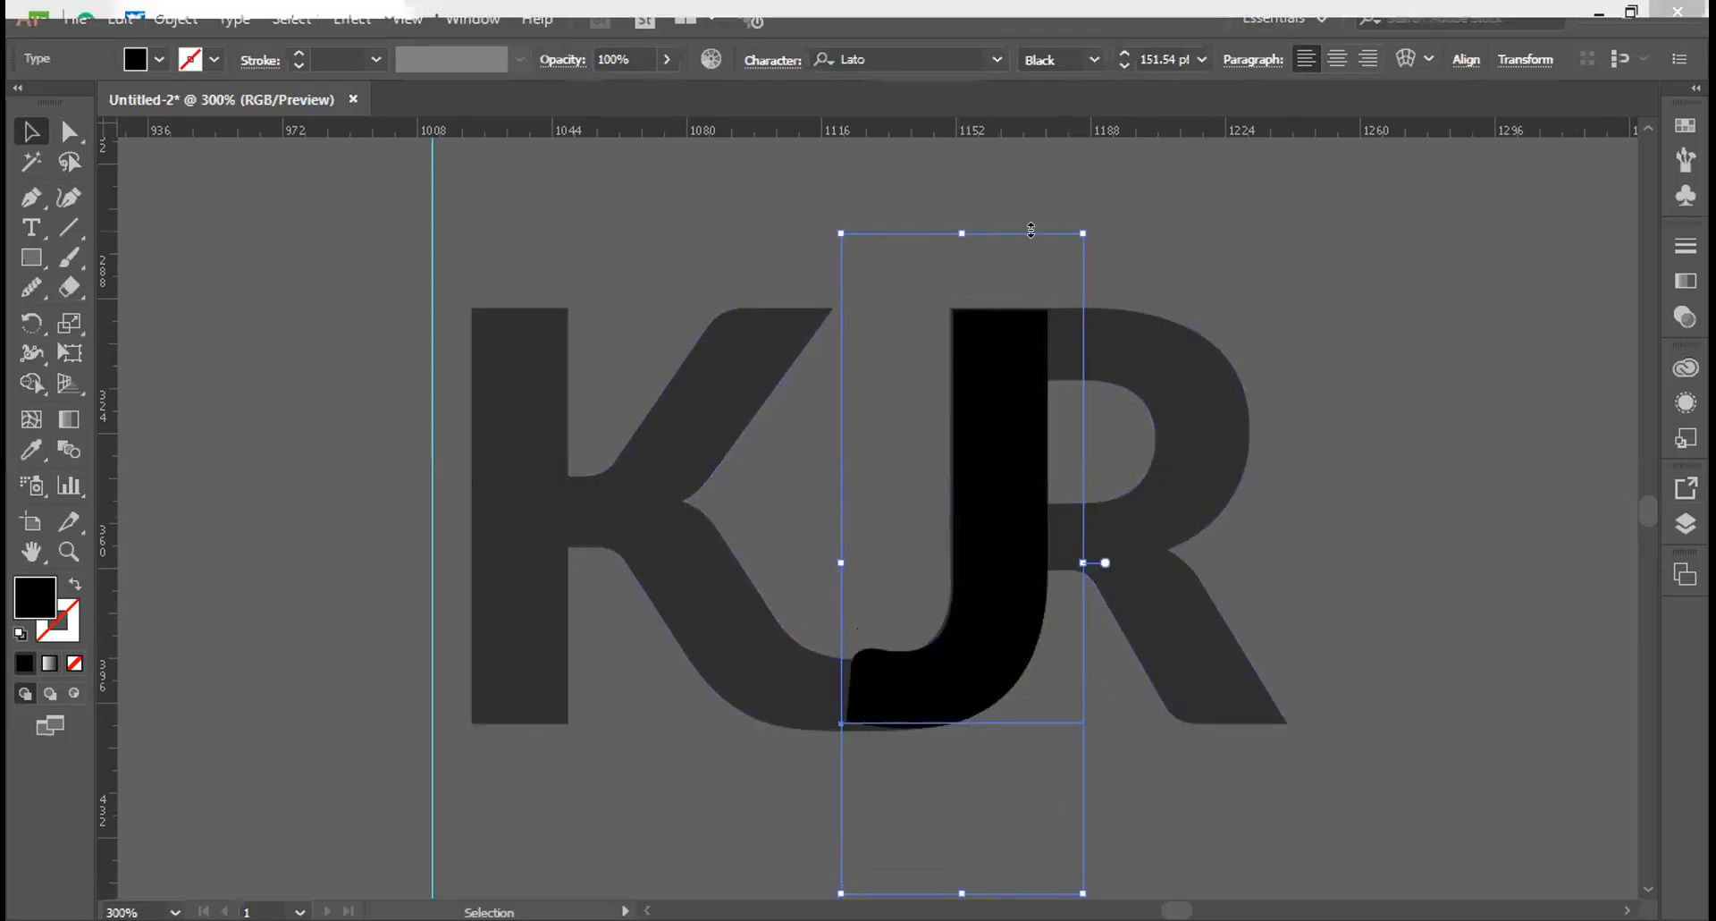
drag(1031, 231, 1031, 225)
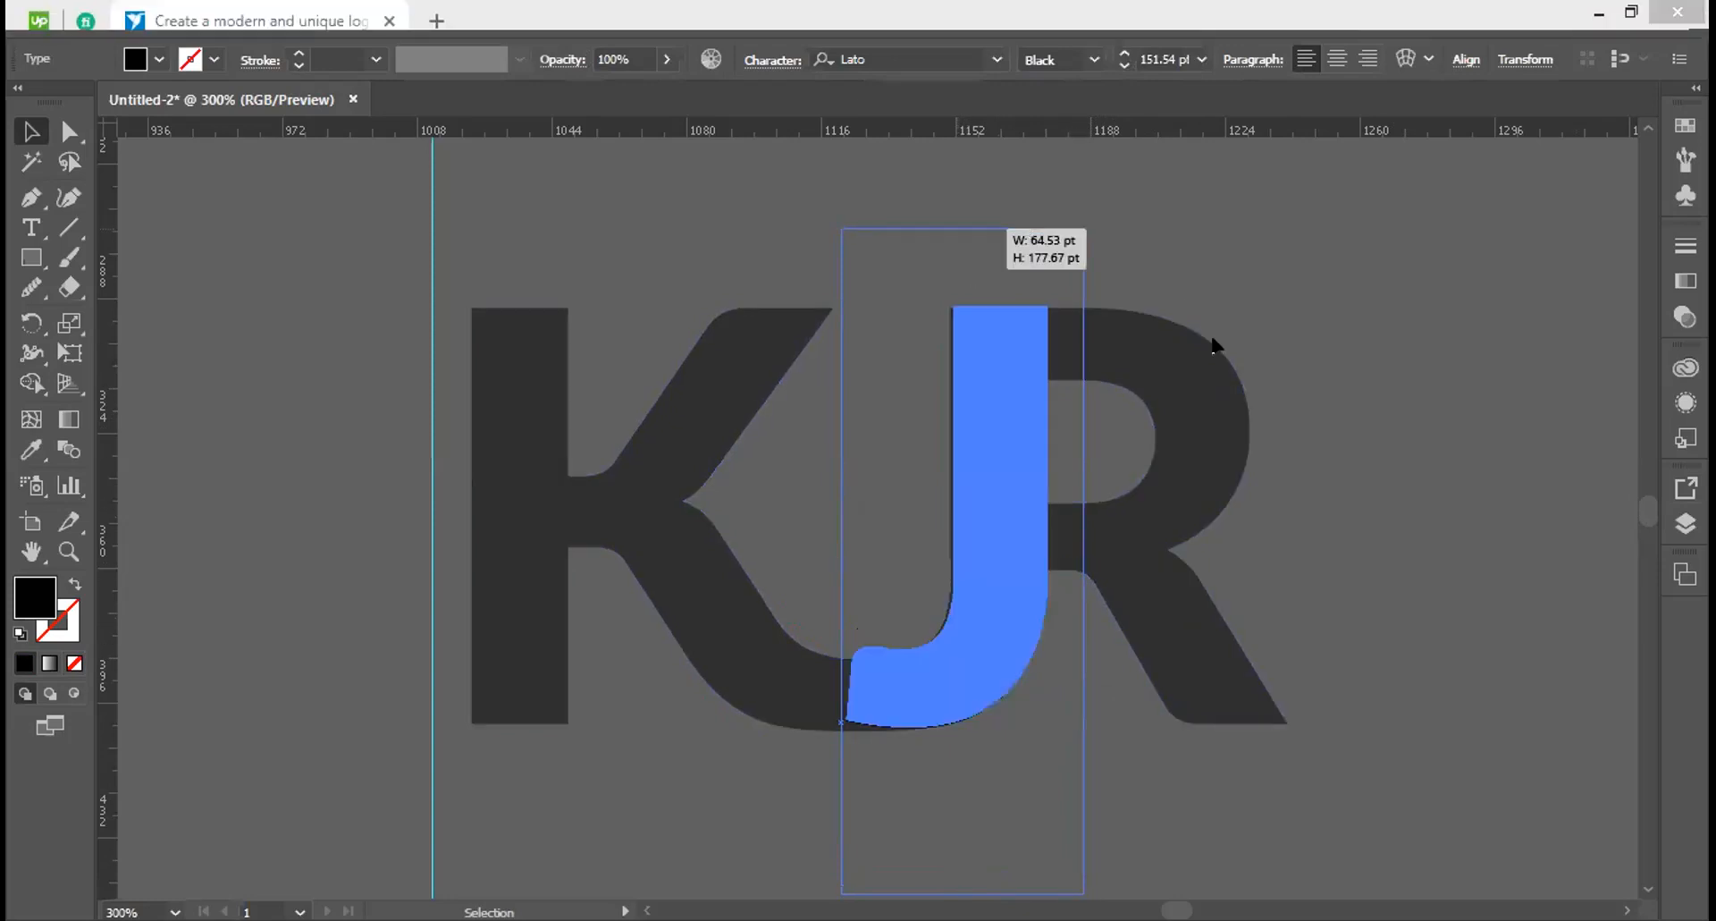
click(1427, 630)
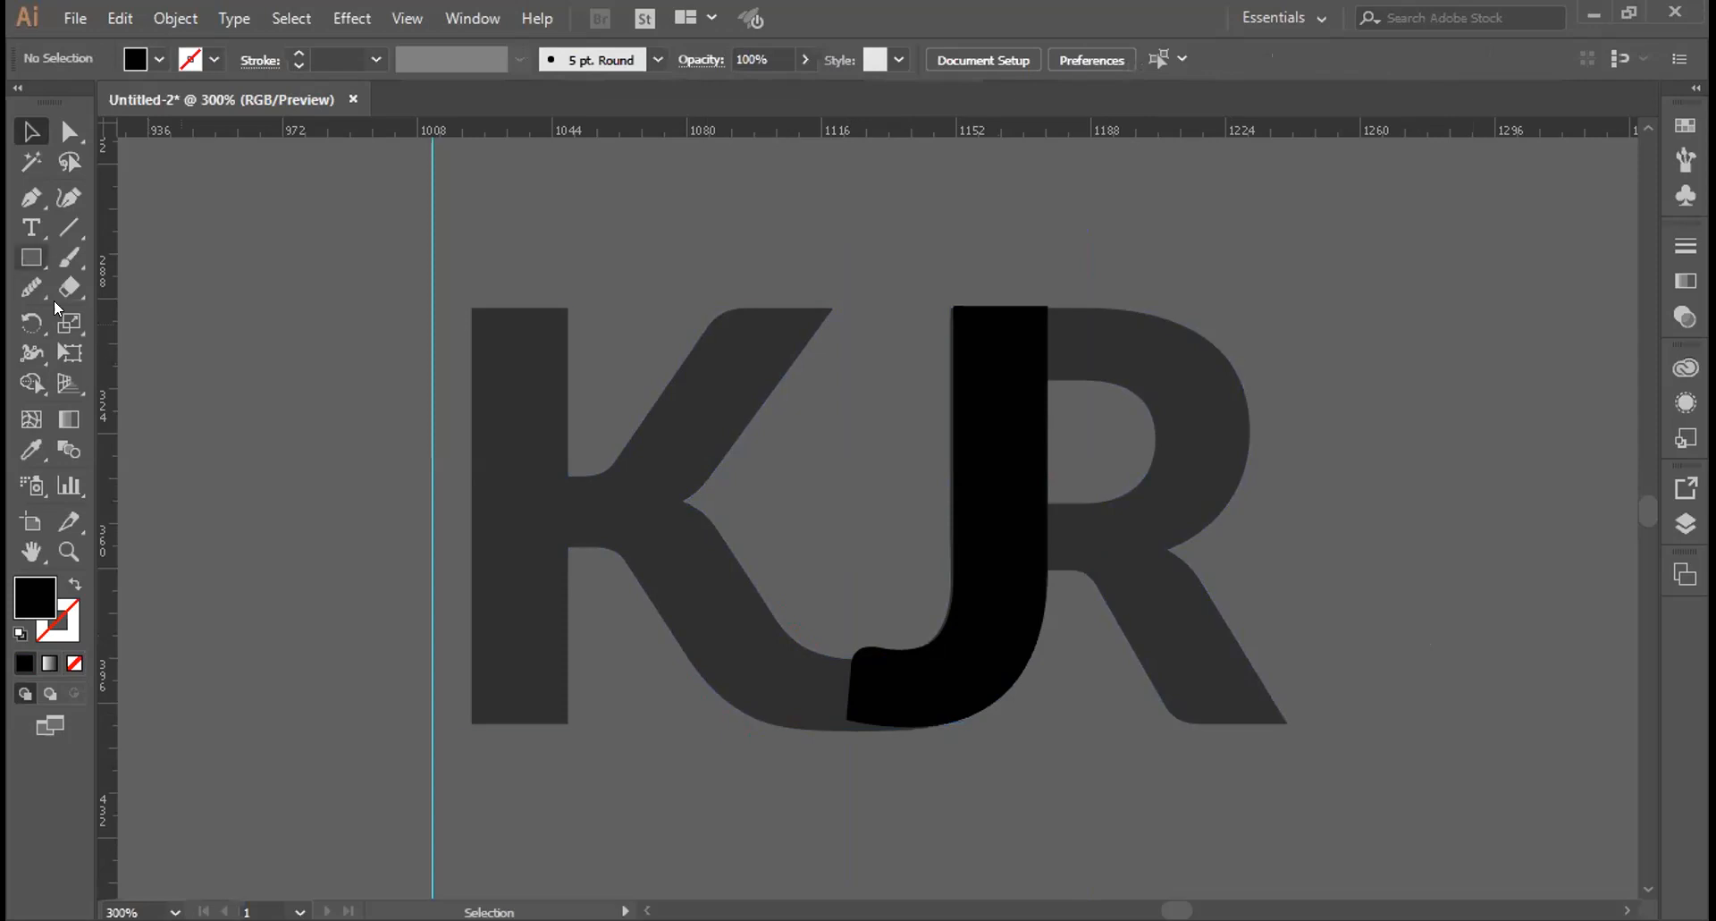
Try to shift the J slightly down by its baseline point, and undo the change
click(69, 132)
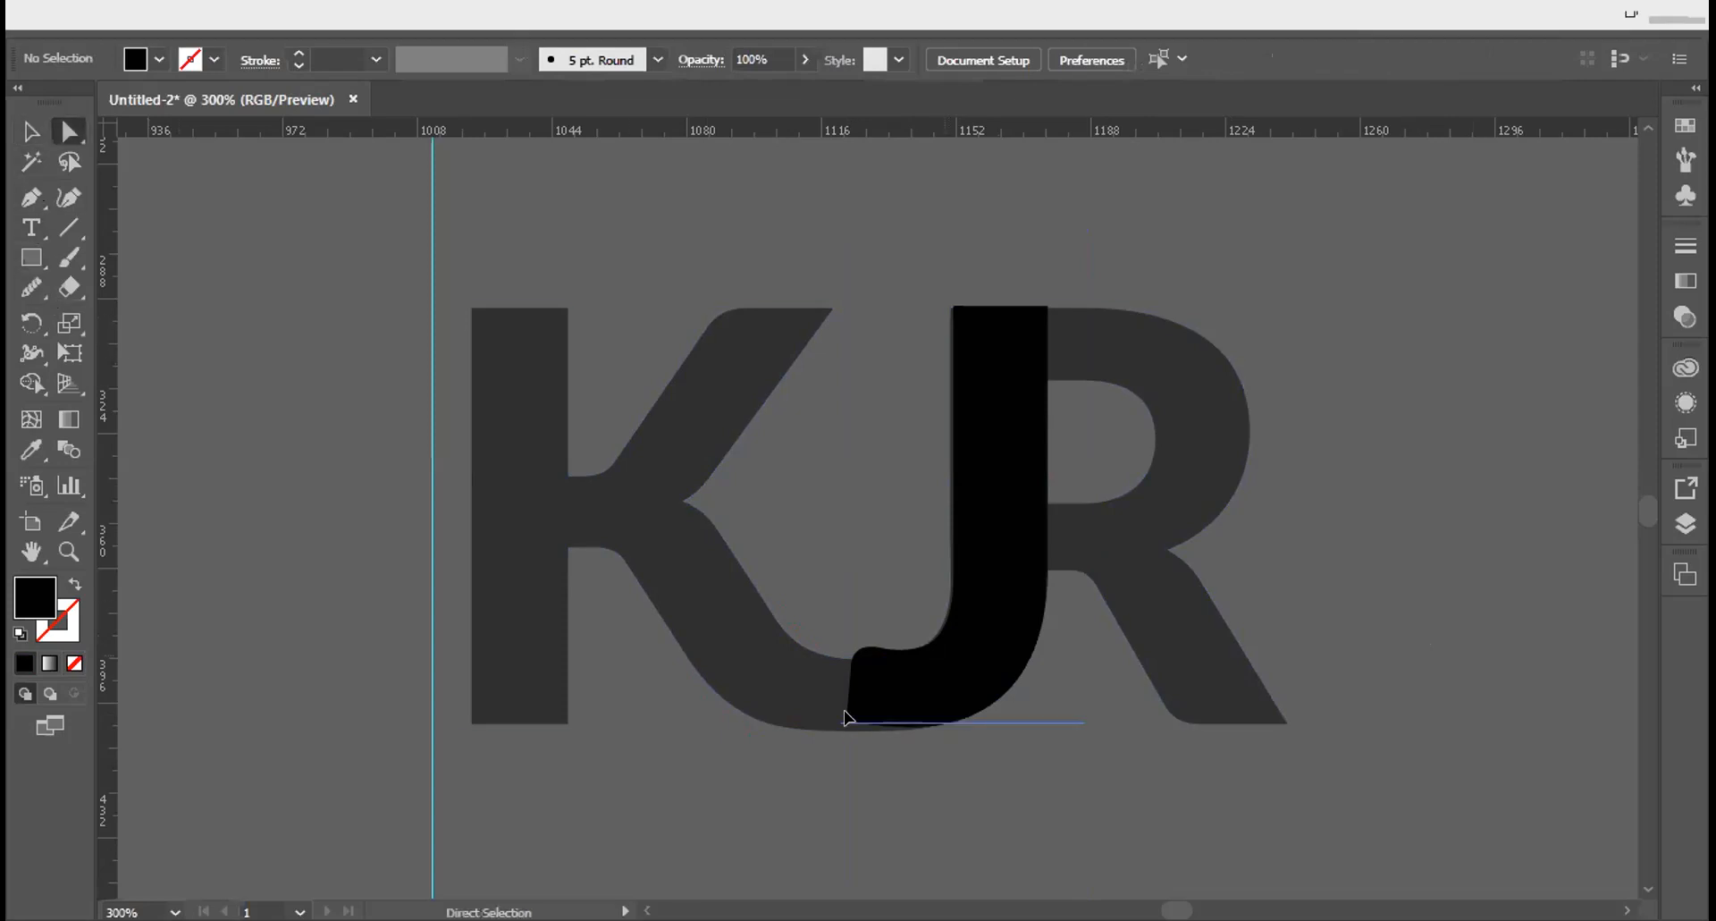
drag(841, 722, 841, 731)
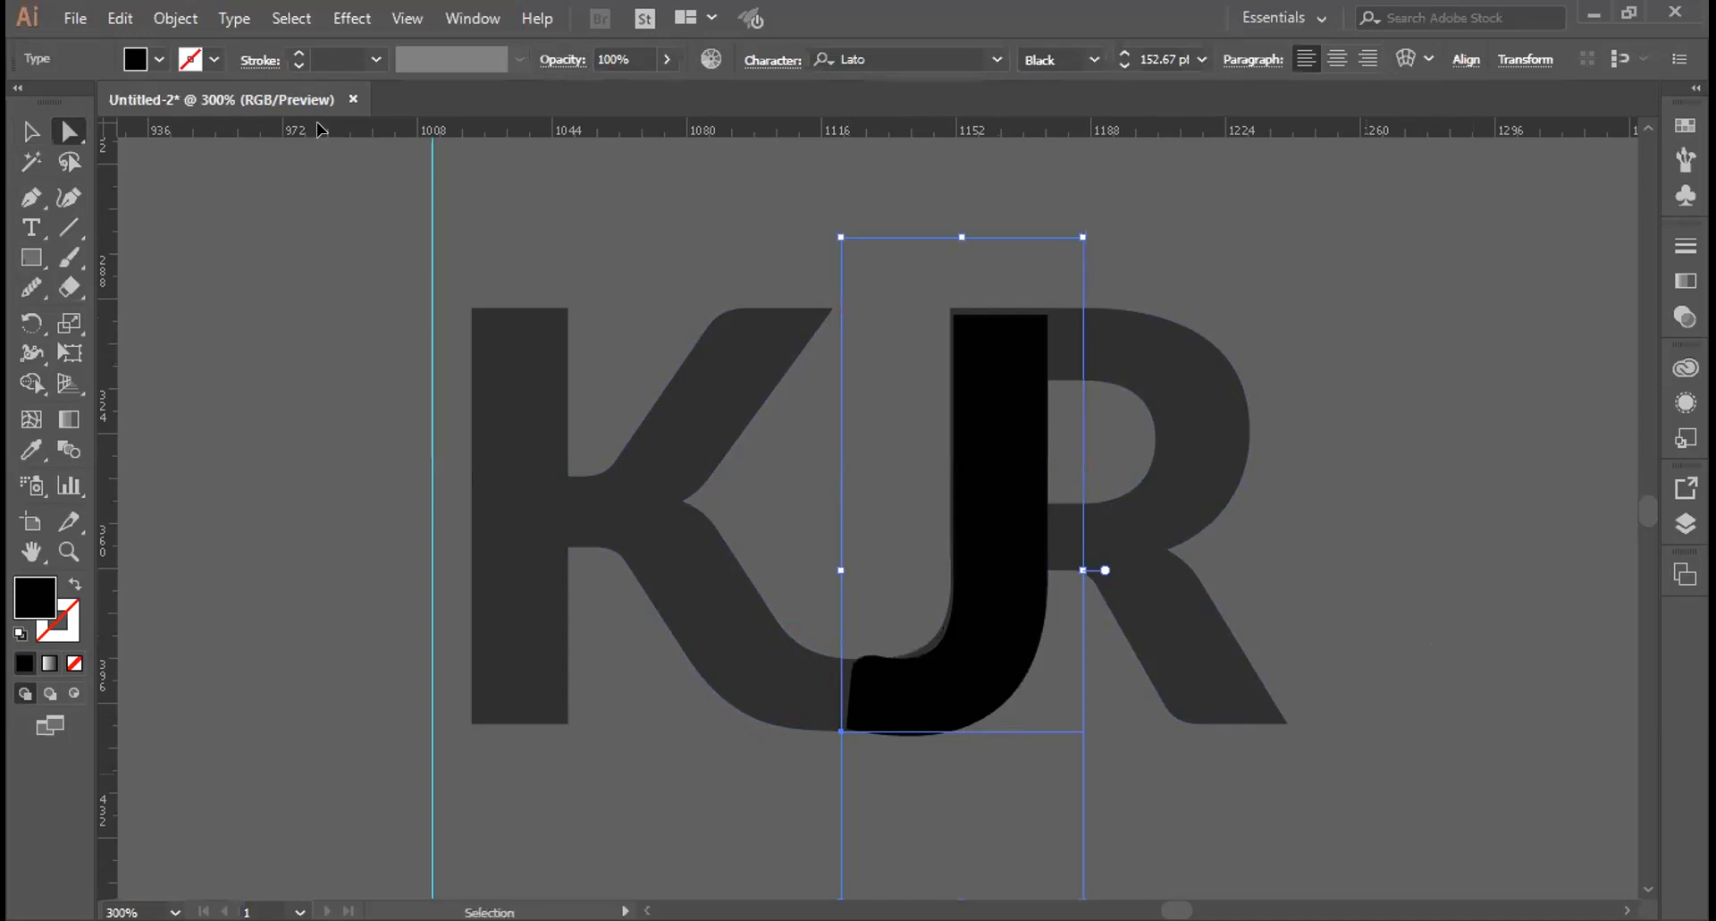
key(ctrl+z)
Expand the J text into editable outlines and deselect it
key(alt+o)
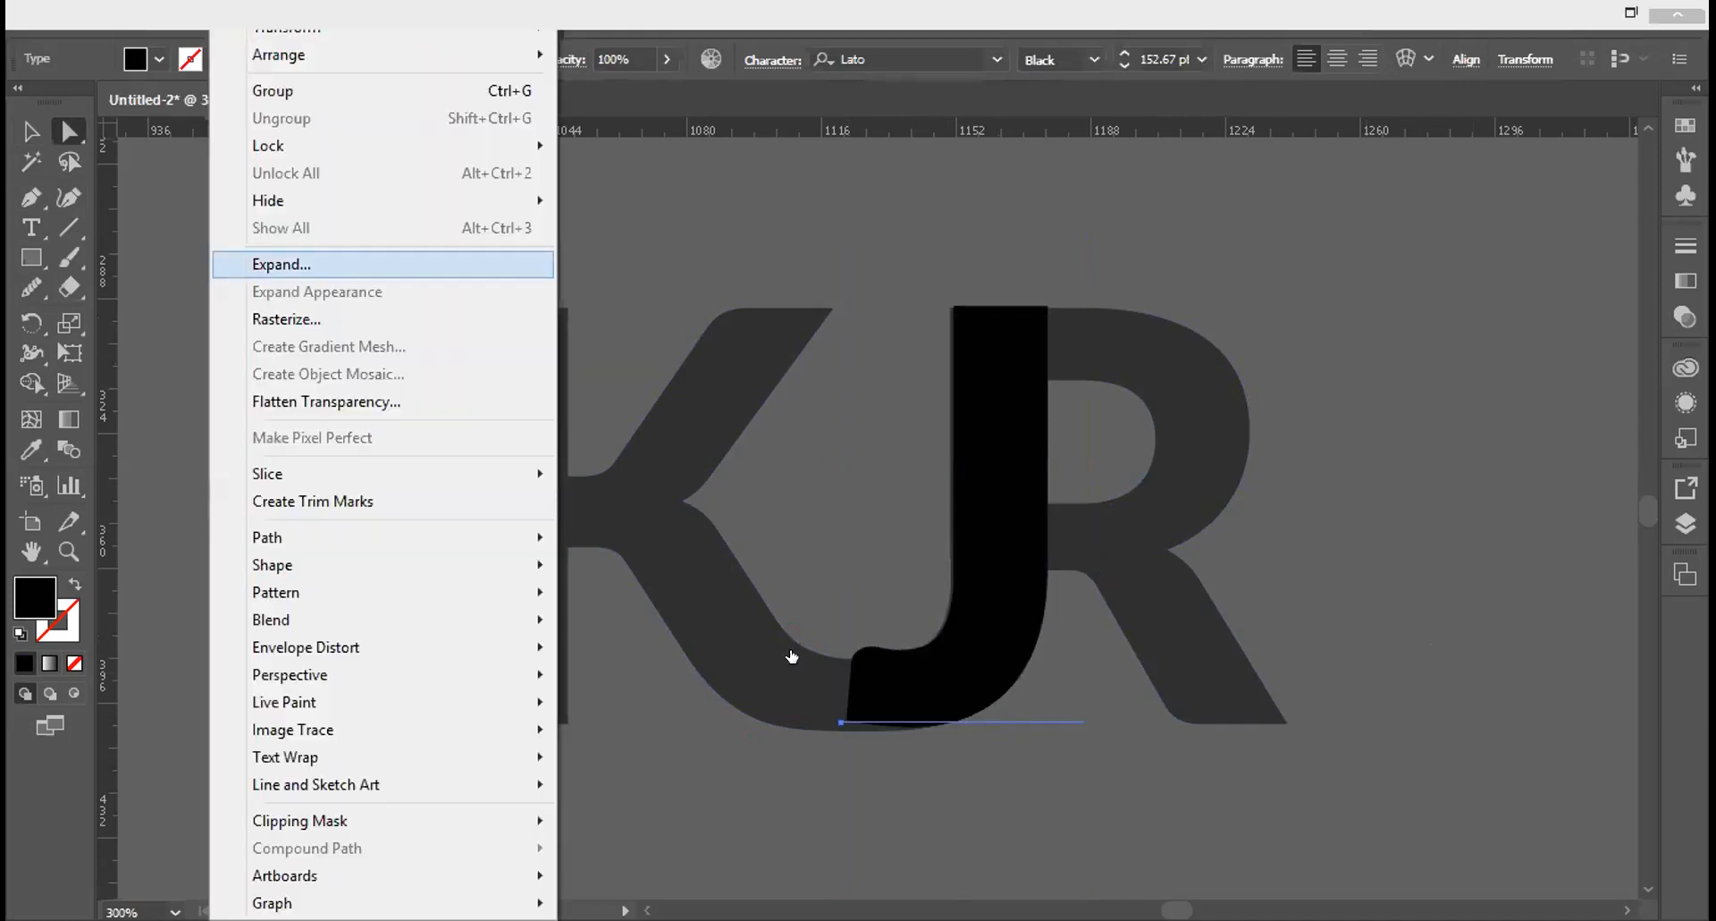
key(Return)
key(Return)
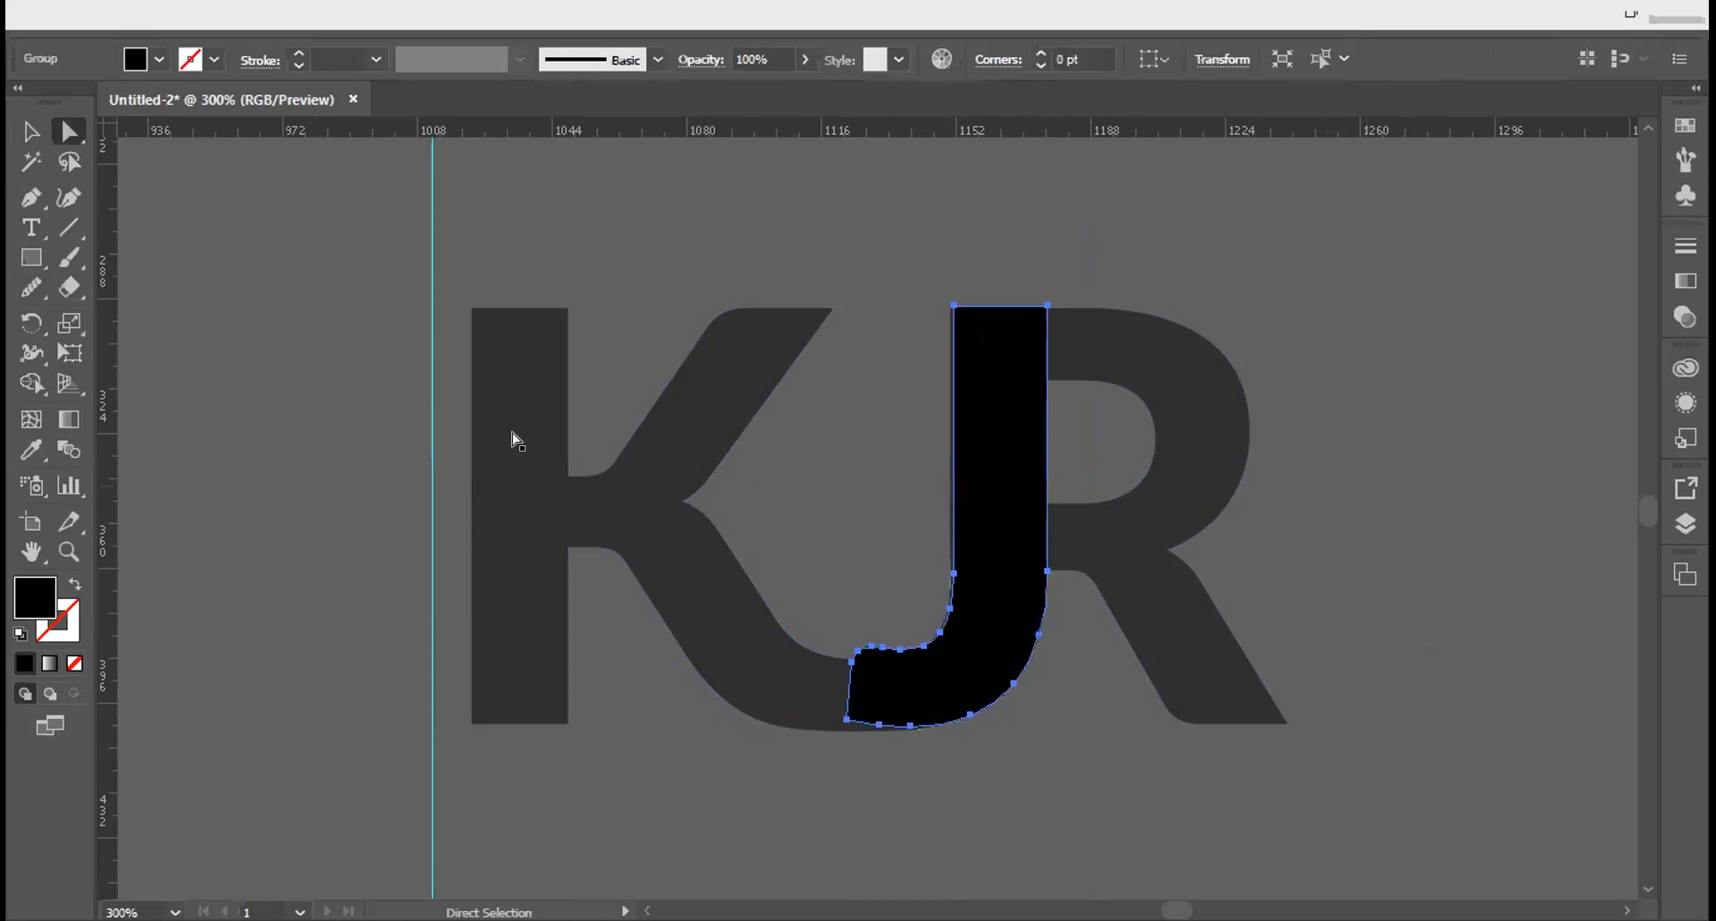
click(513, 437)
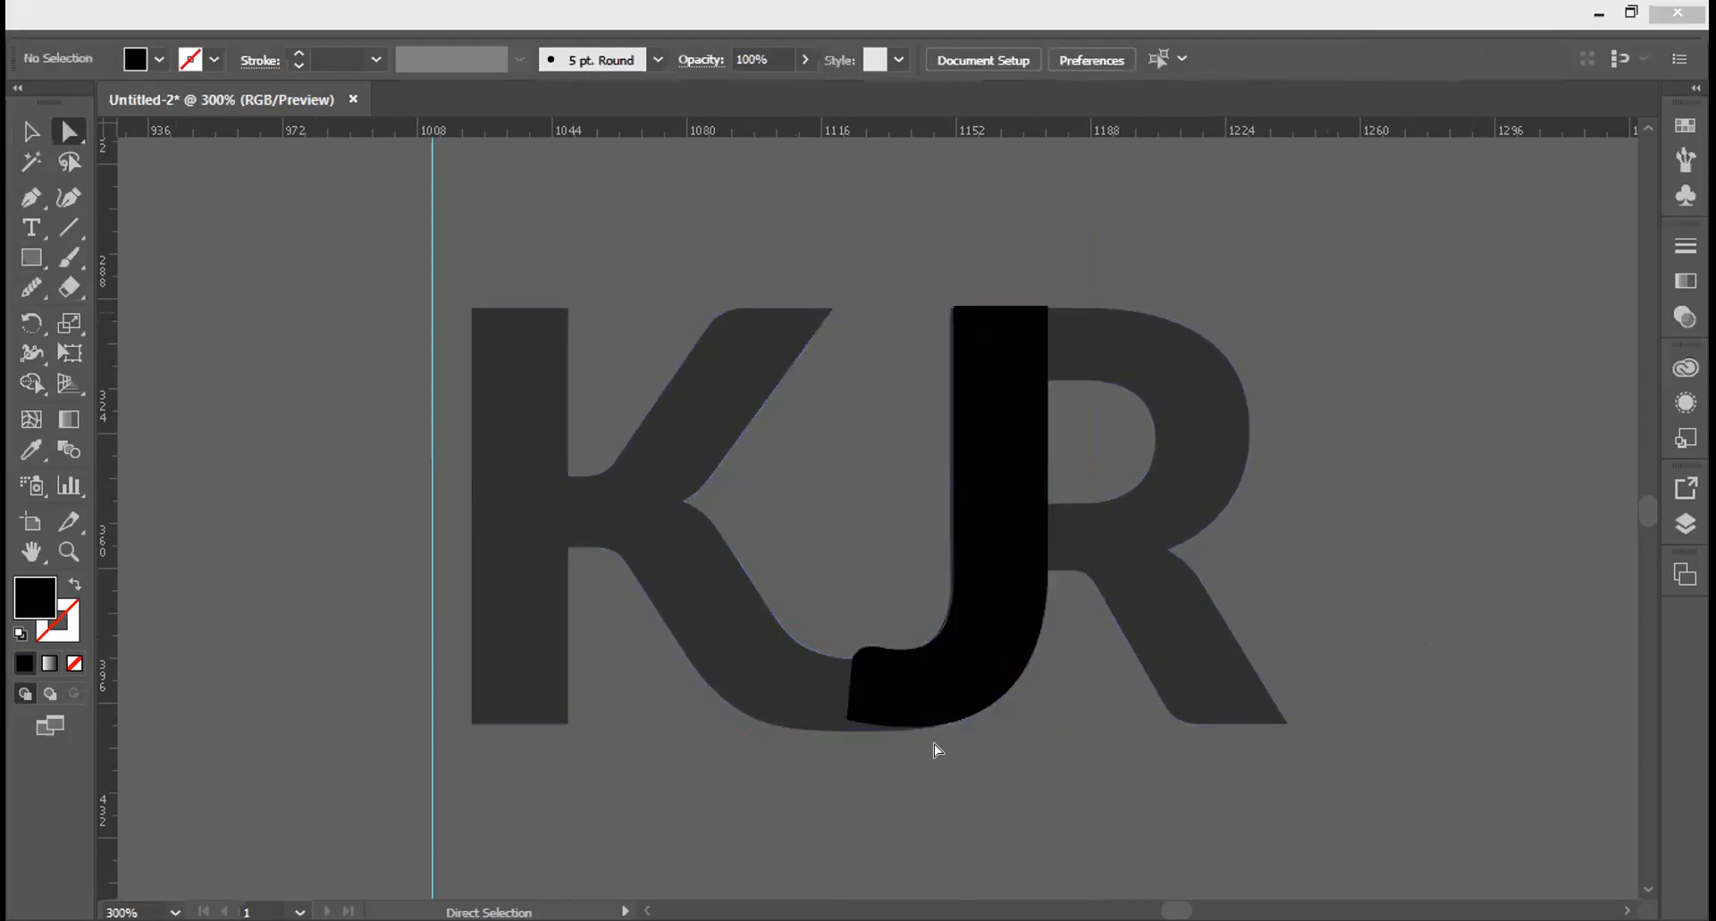
Reposition the J's lower-left corner and nearby bottom-edge anchor points to meet the bottom of the K's curve
drag(849, 720, 846, 728)
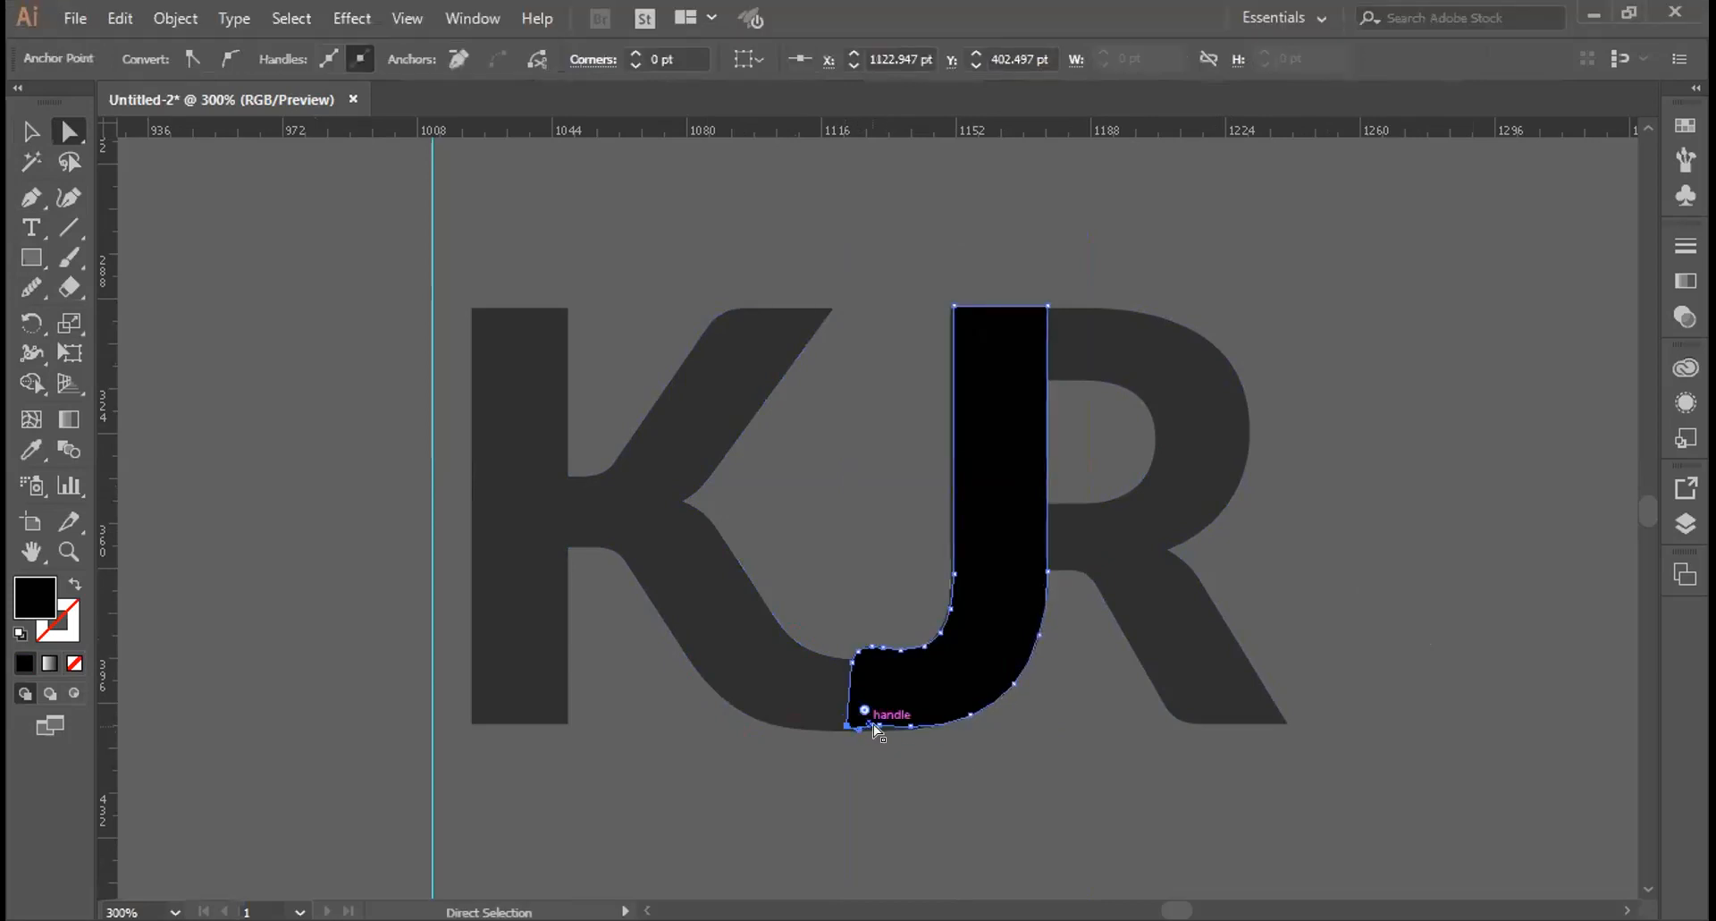
click(876, 729)
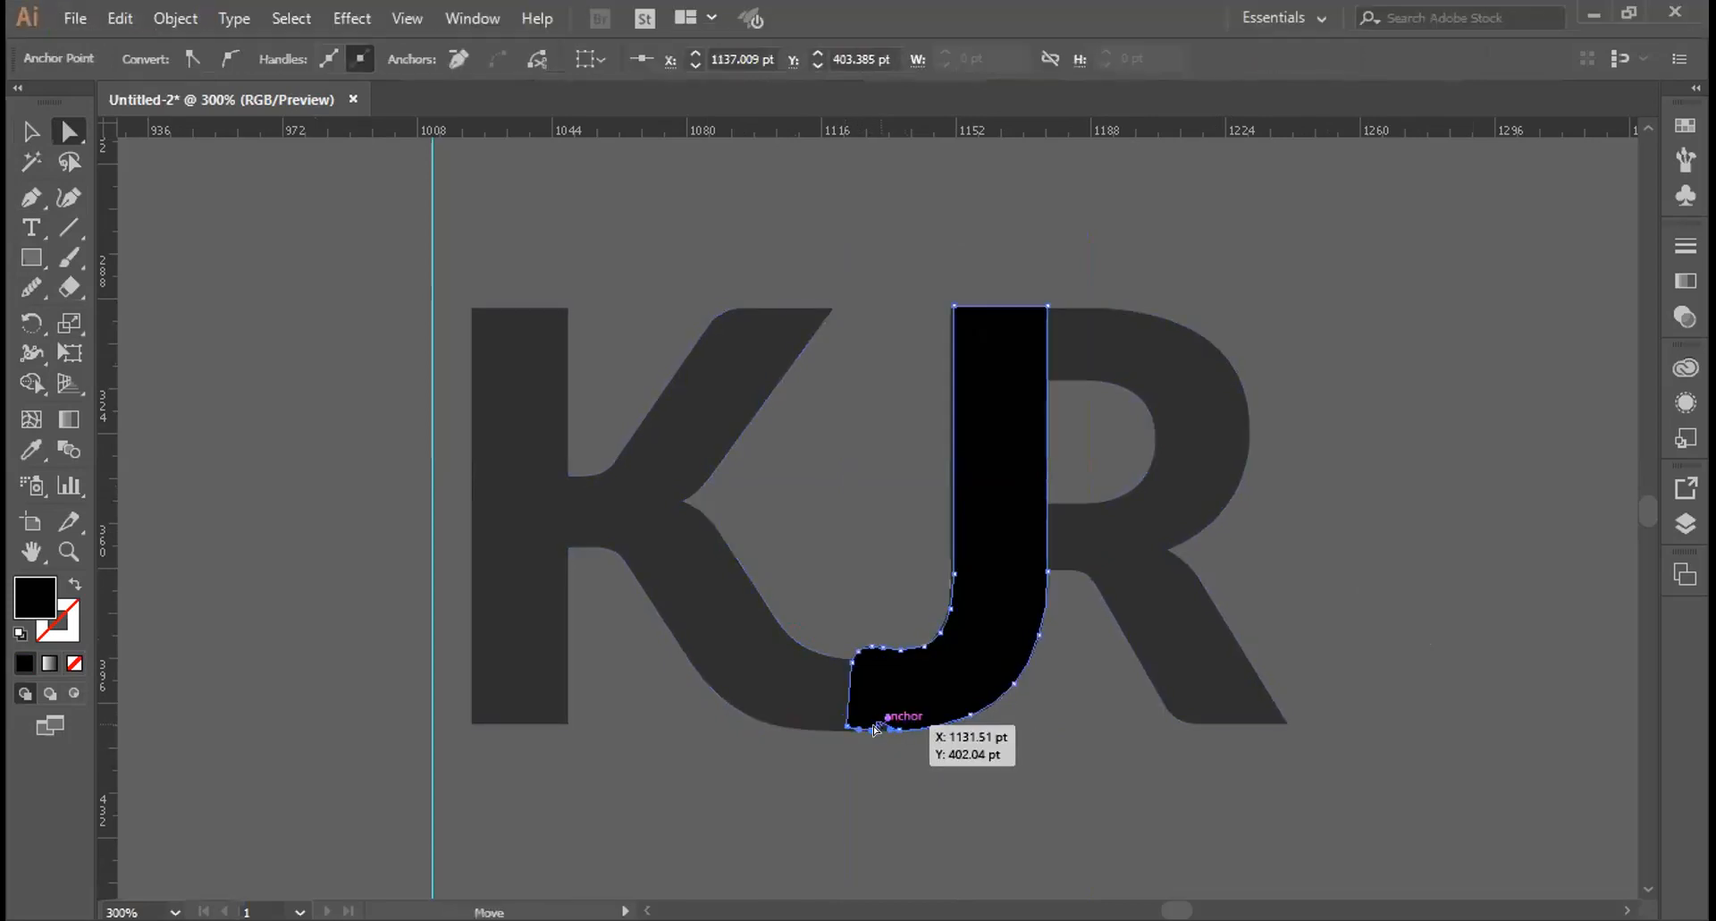
drag(874, 729, 876, 729)
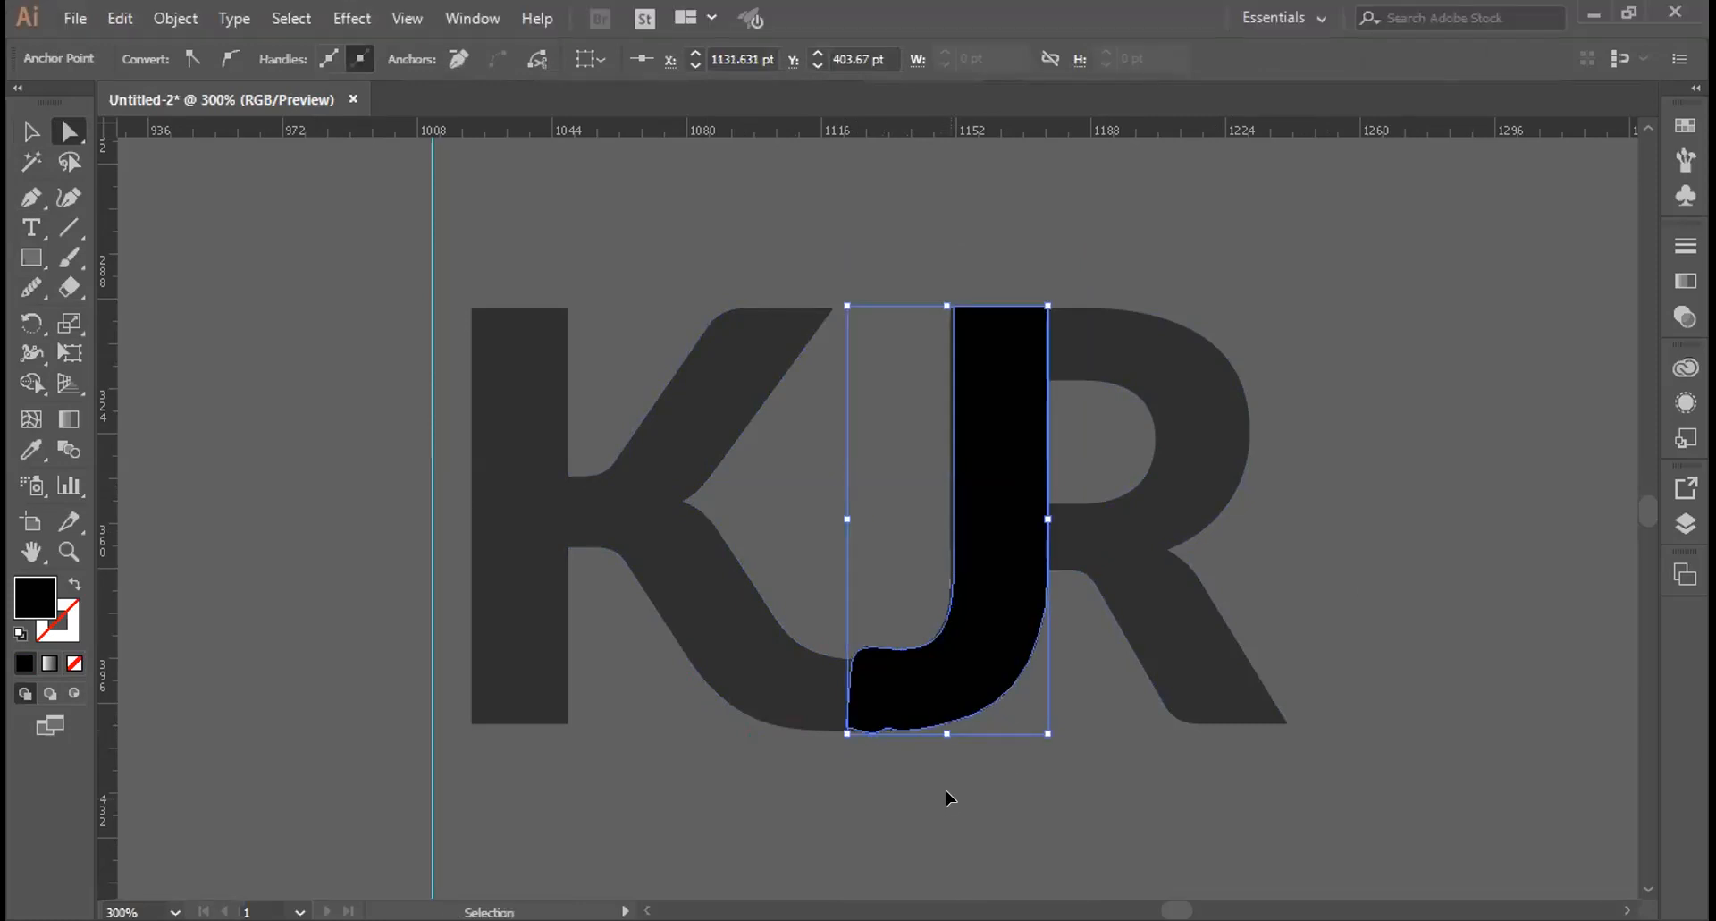
Flatten the direction handle of the J's bottom-edge anchor so the outline follows the underlying curve
key(ctrl+=)
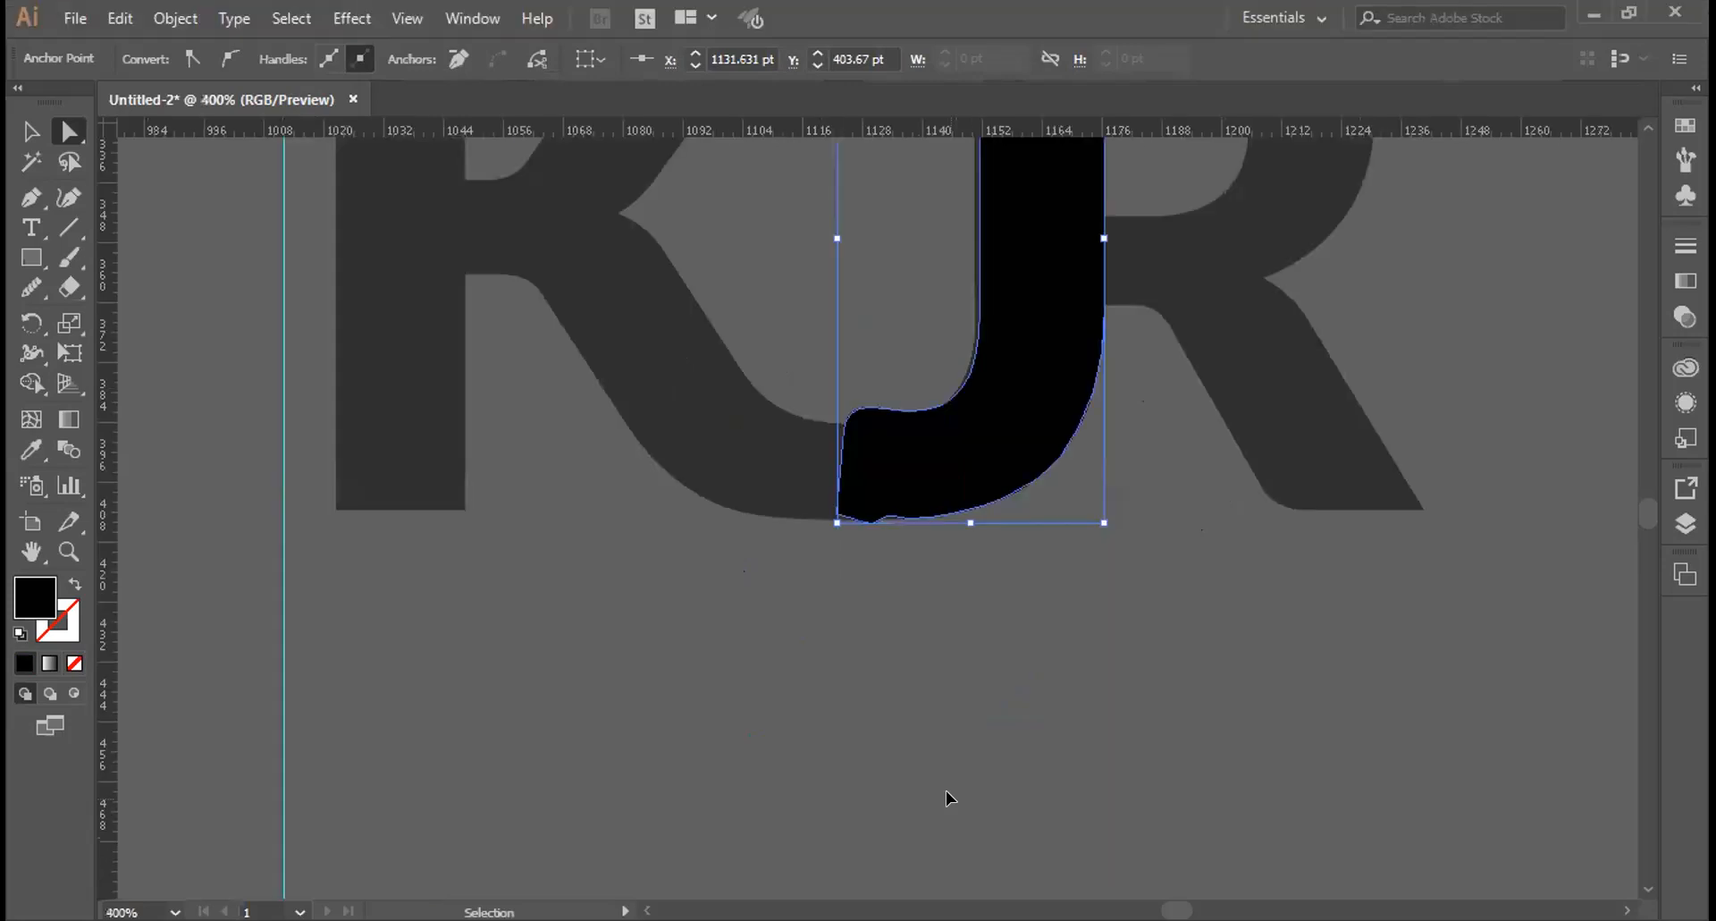
key(ctrl+=)
key(ctrl+=)
key(ctrl+=)
key(ctrl+=)
key(ctrl+=)
key(ctrl+=)
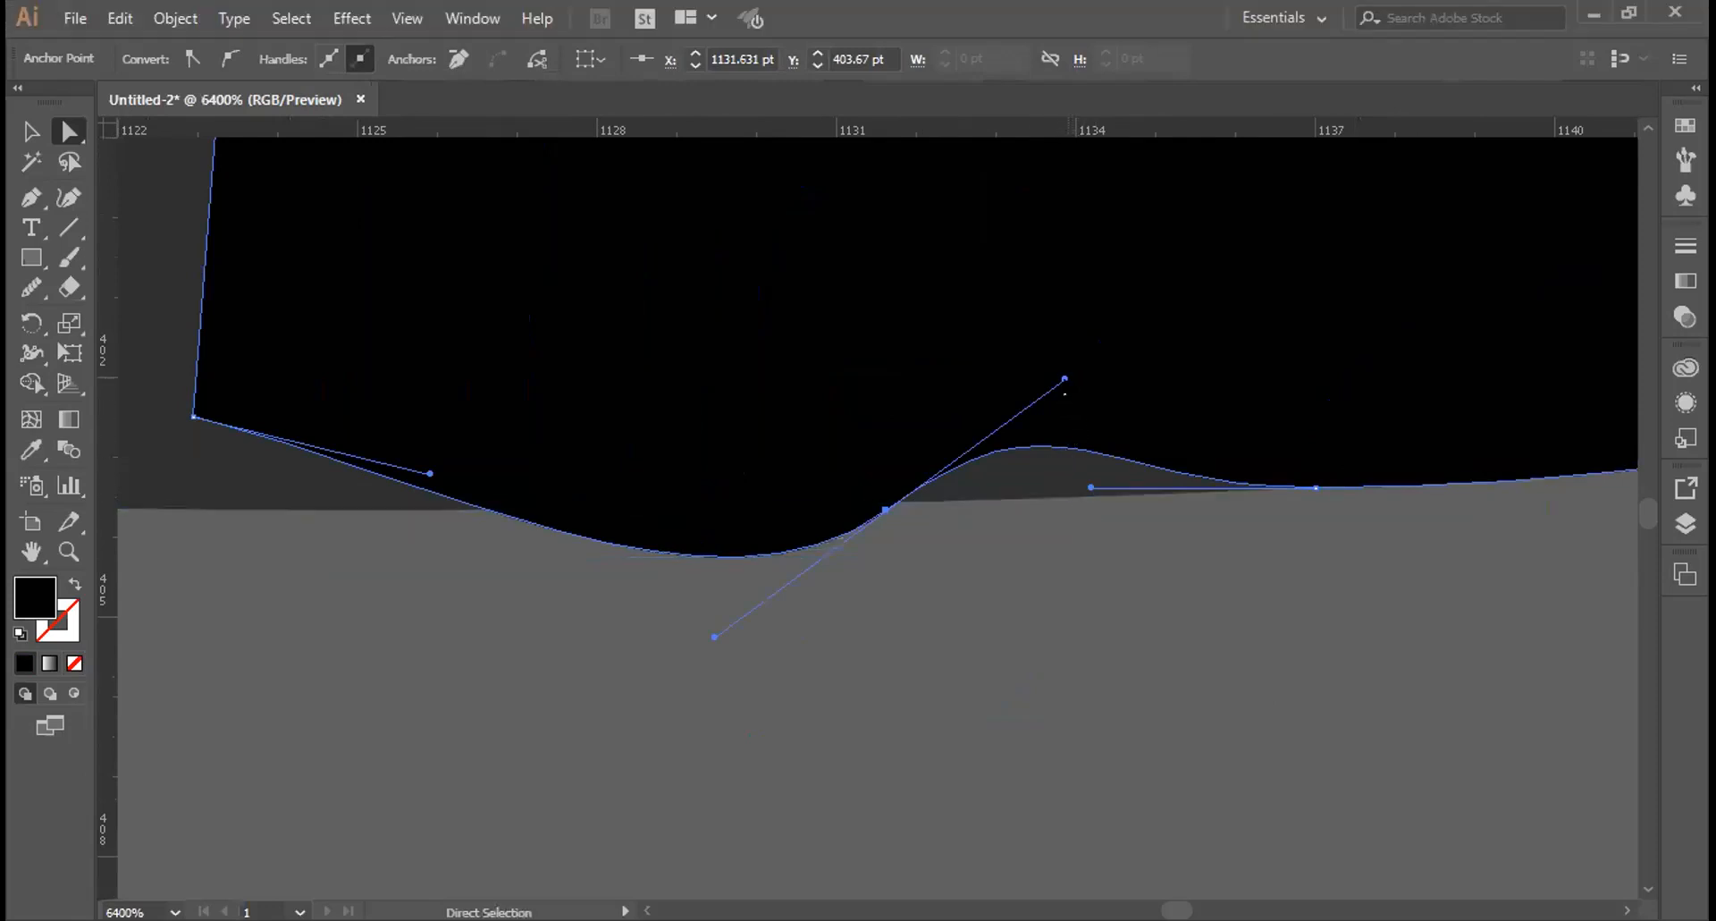
drag(1065, 391, 1090, 487)
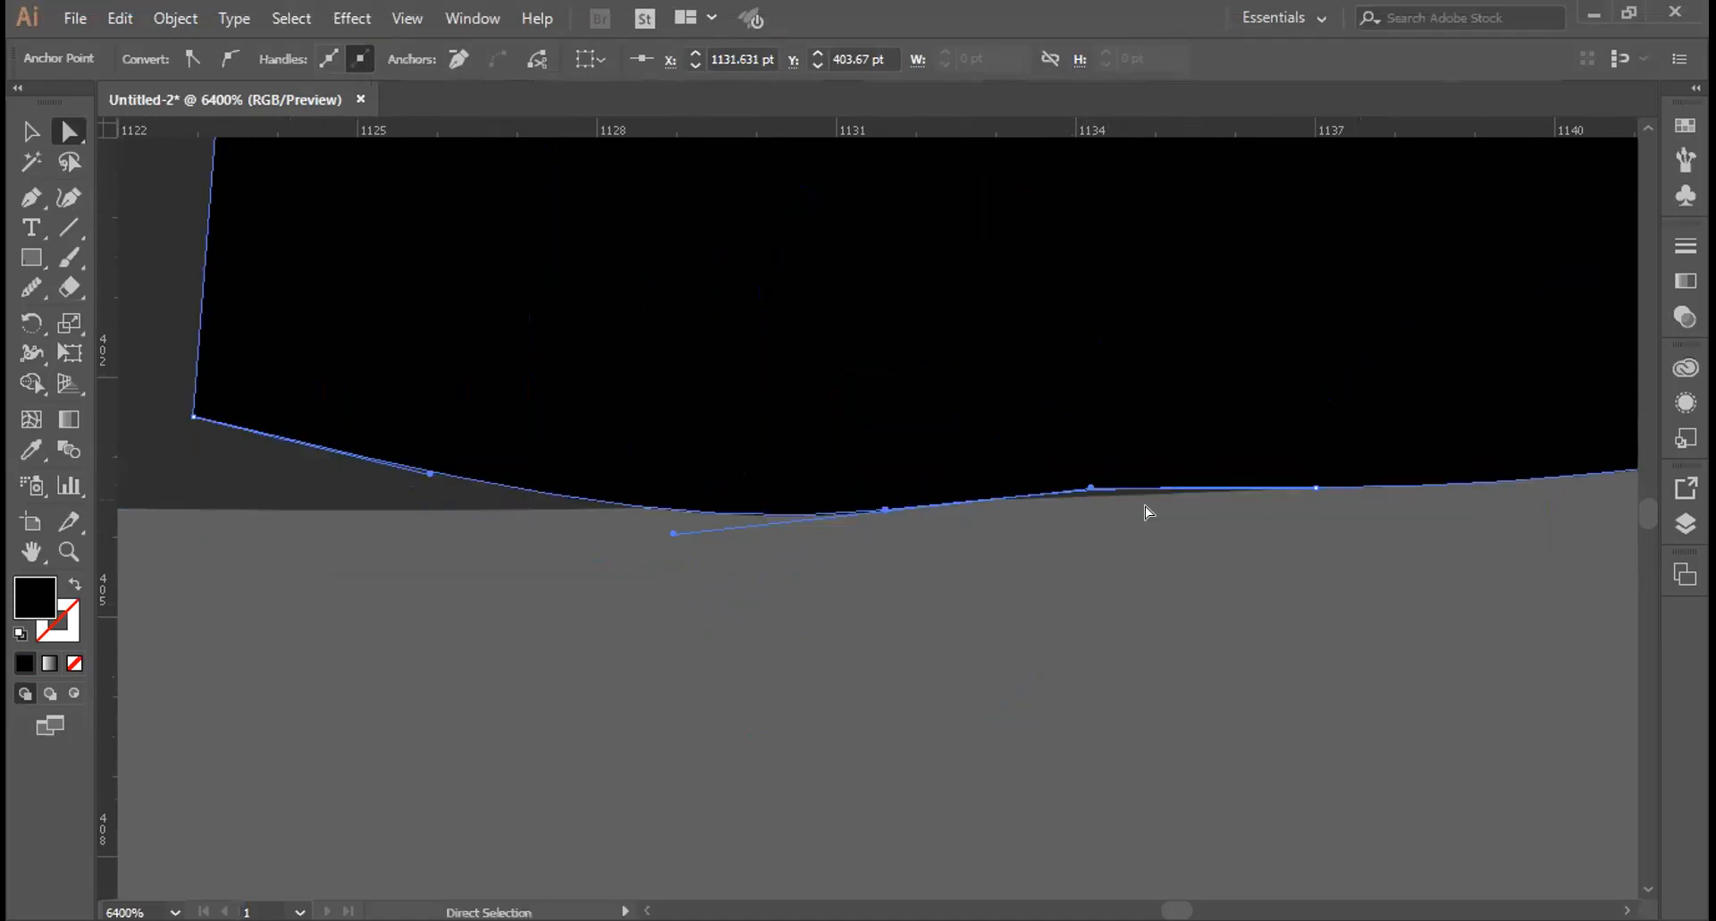
click(1090, 488)
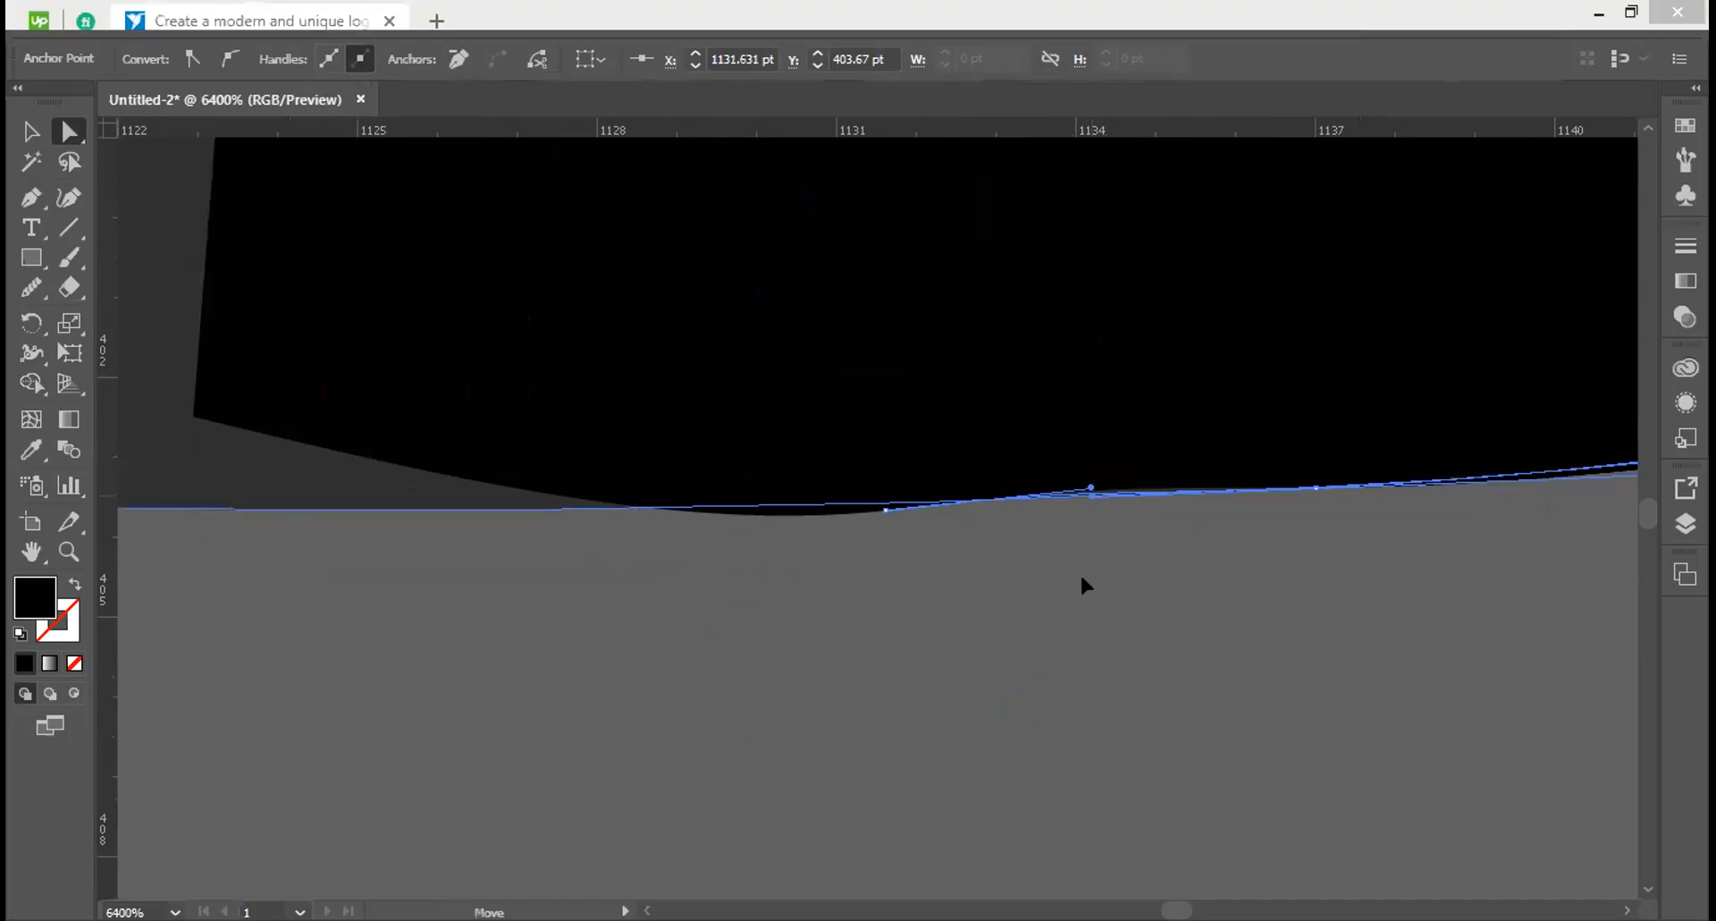
Move the J's lower-left corner to about X 1122.75, Y 403.67 pt on the K's bottom edge and adjust its curve handle
drag(195, 416, 176, 510)
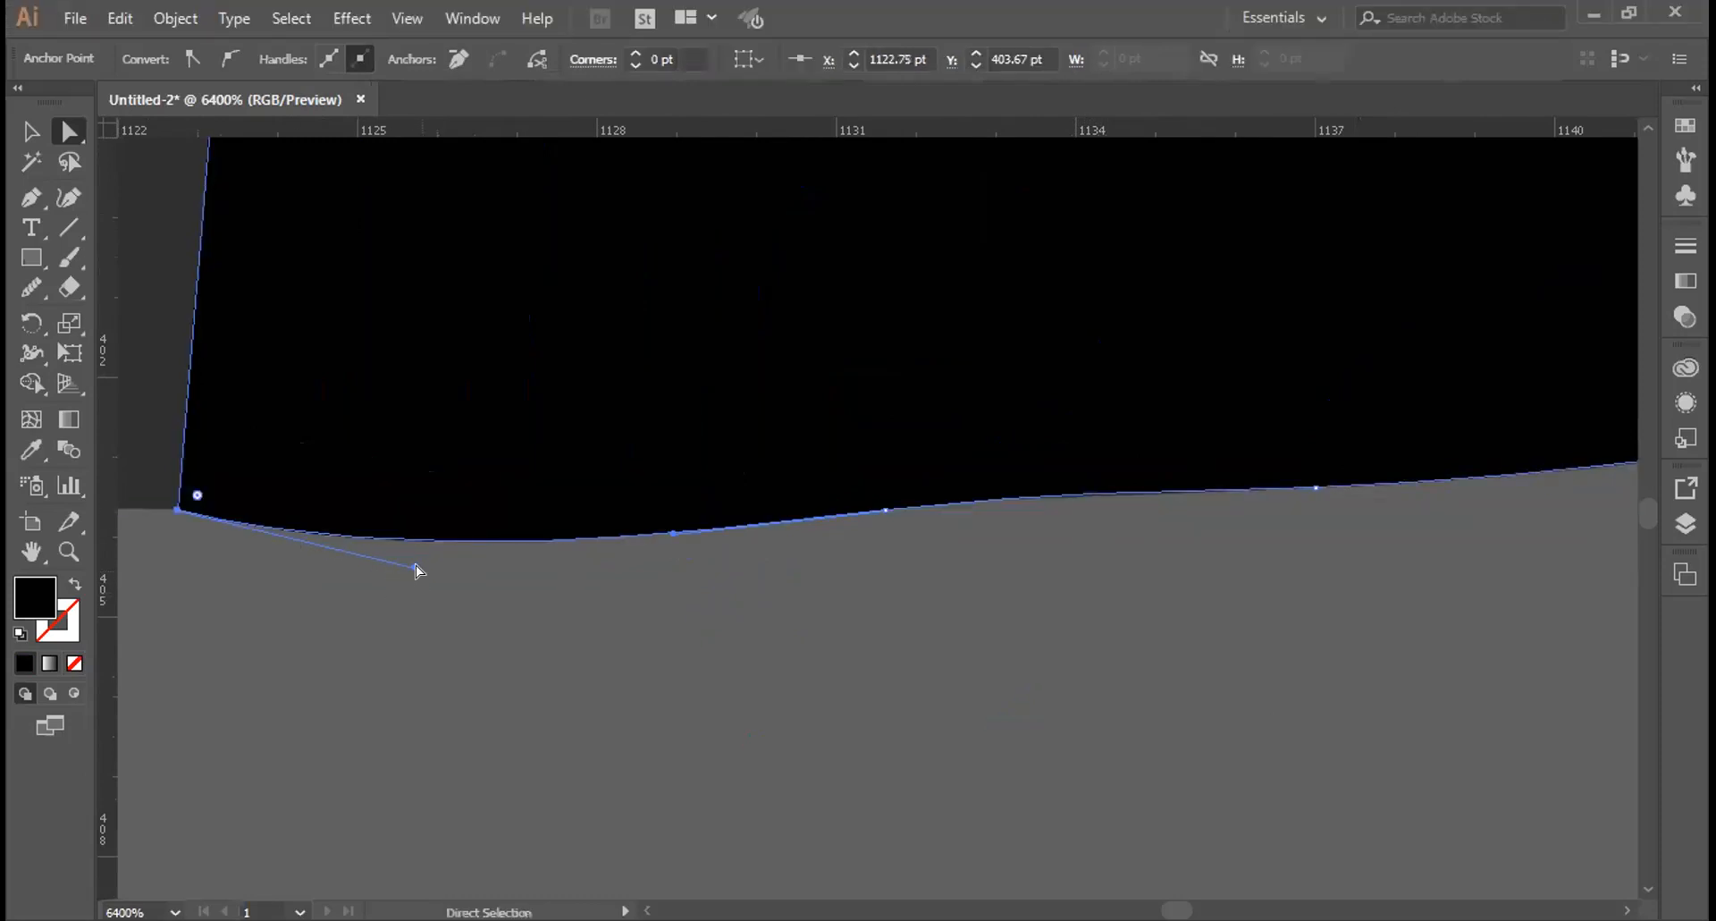
drag(416, 566, 429, 496)
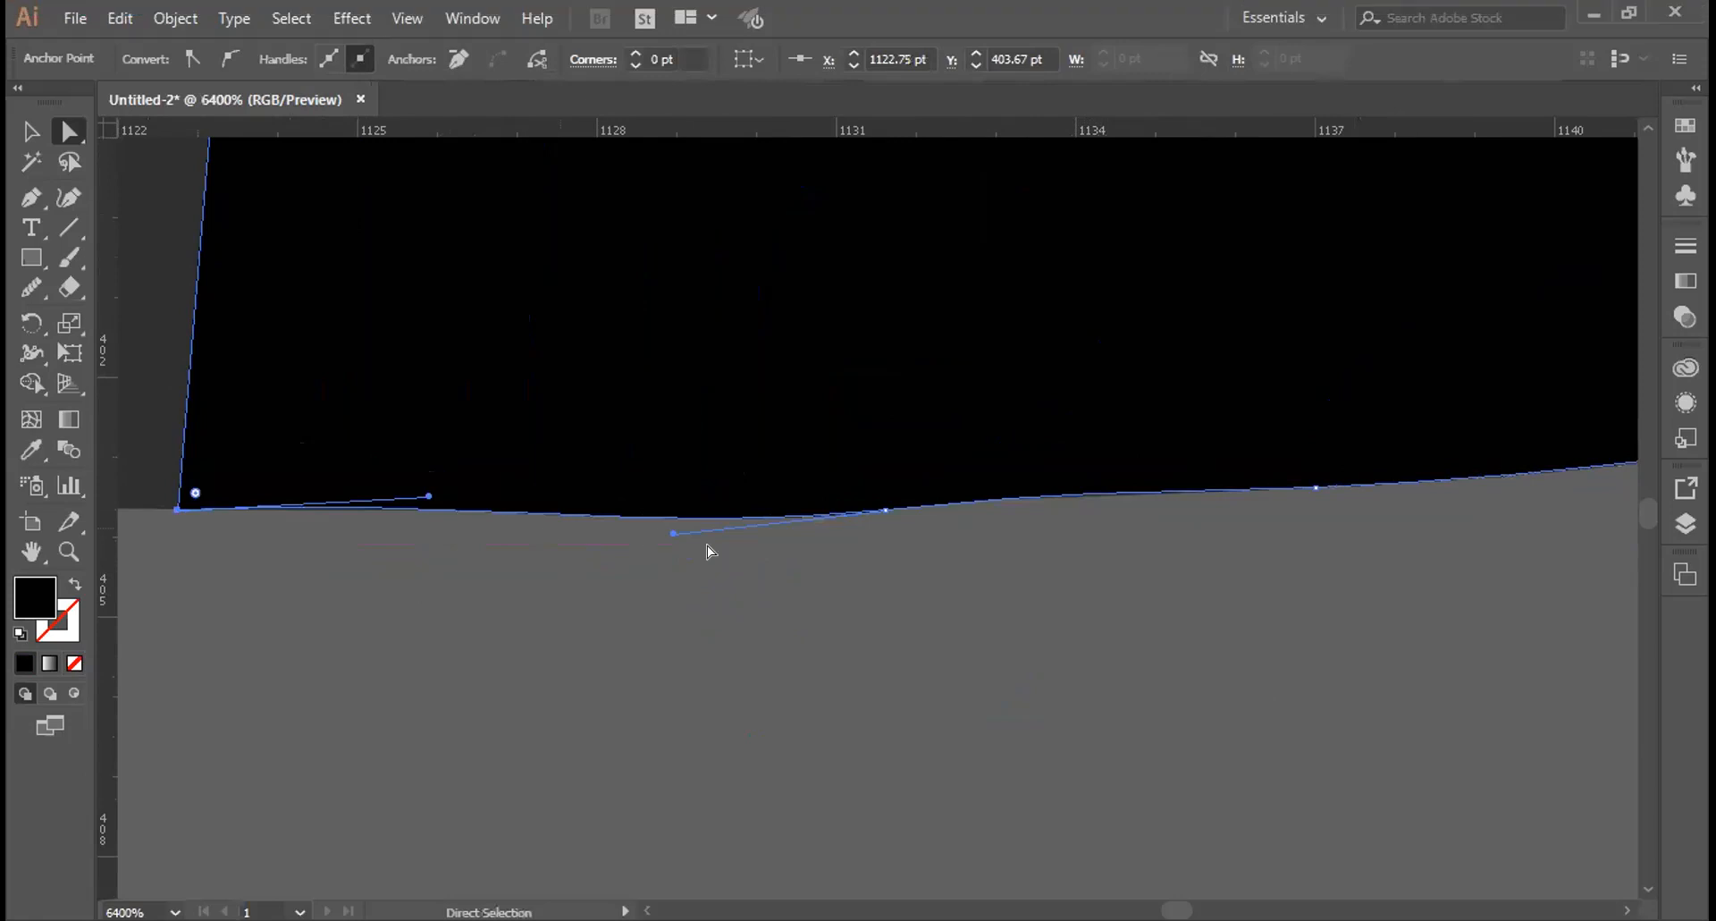
scroll(1028, 599, up, 3)
scroll(1008, 594, down, 4)
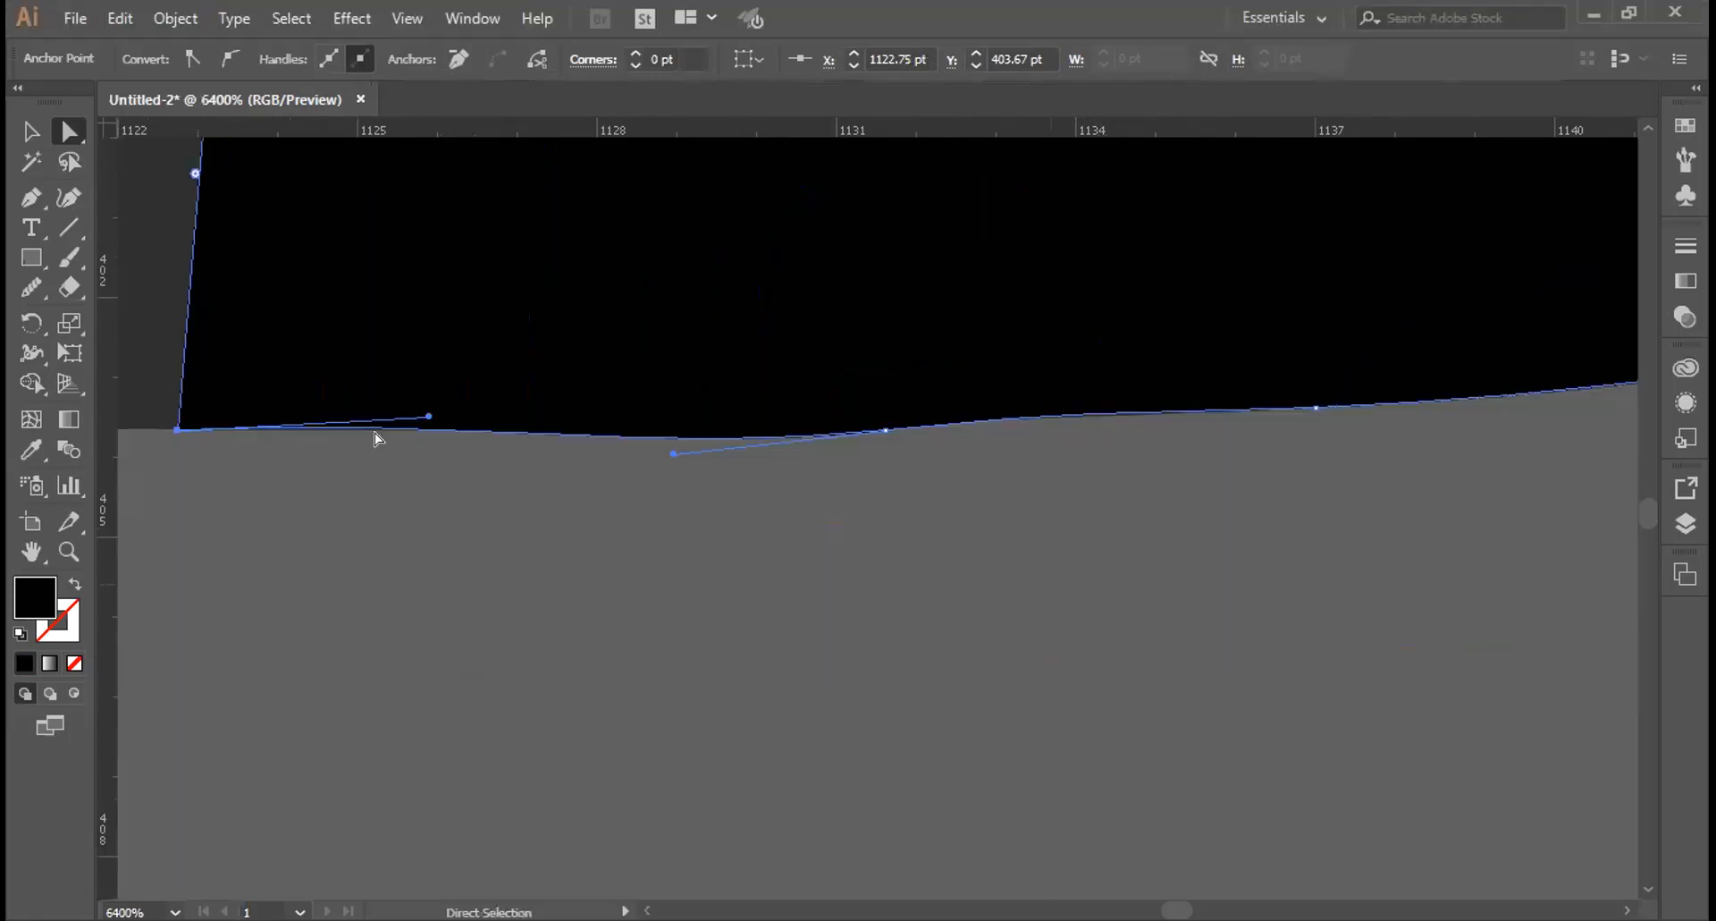
drag(426, 416, 411, 487)
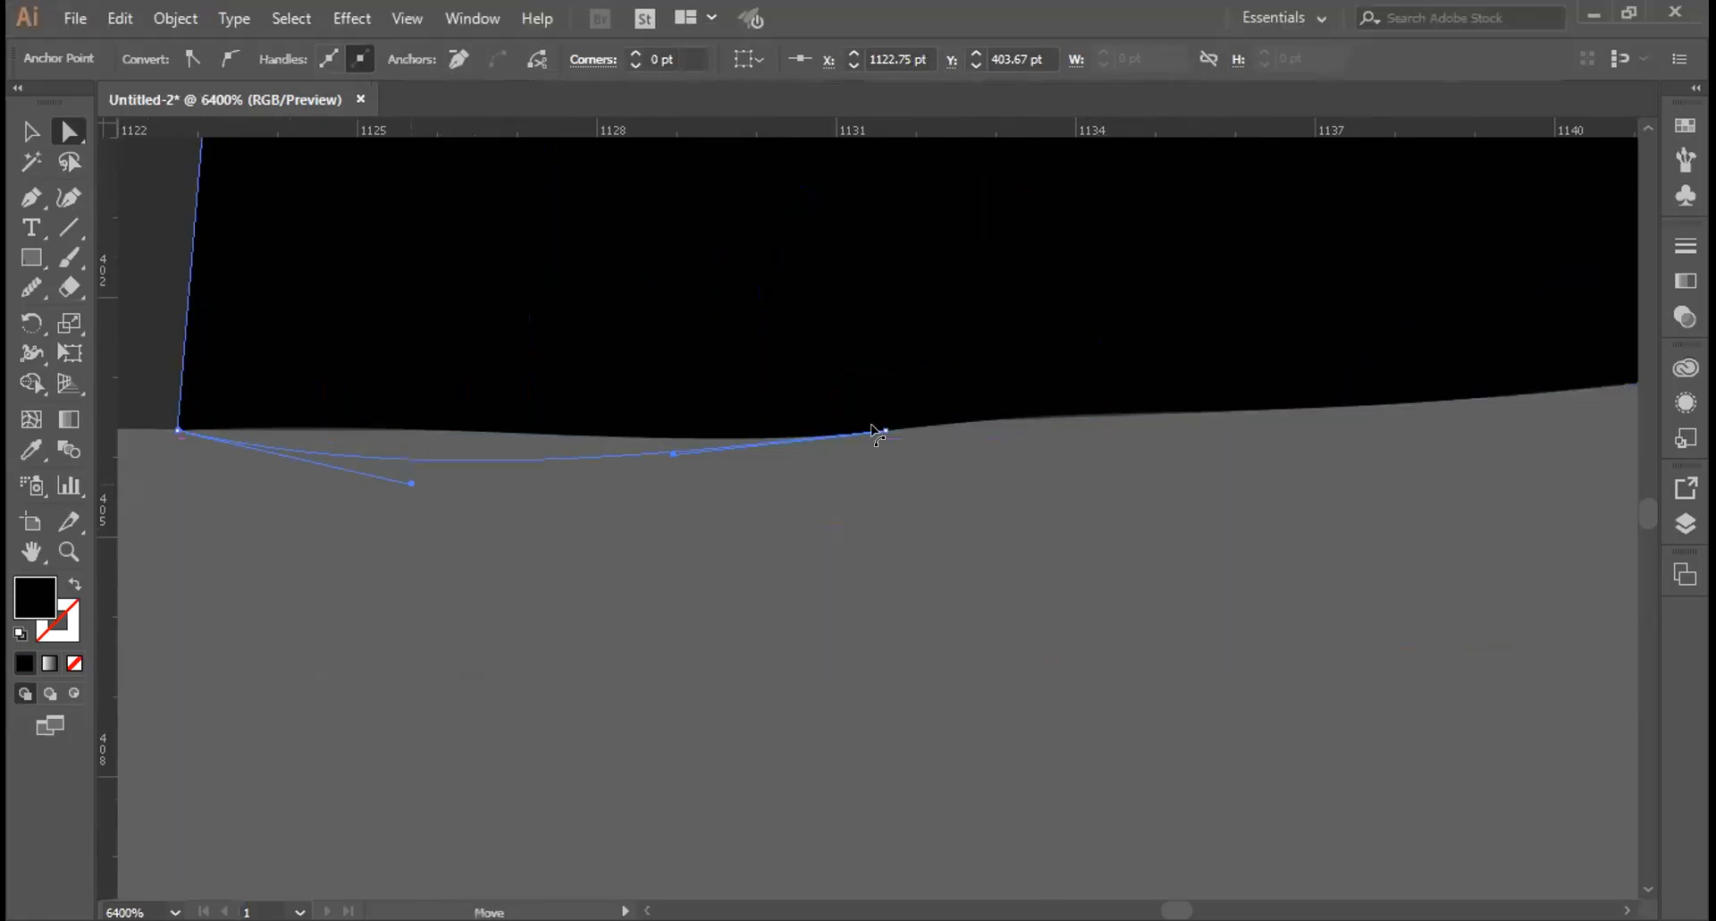
scroll(934, 514, up, 5)
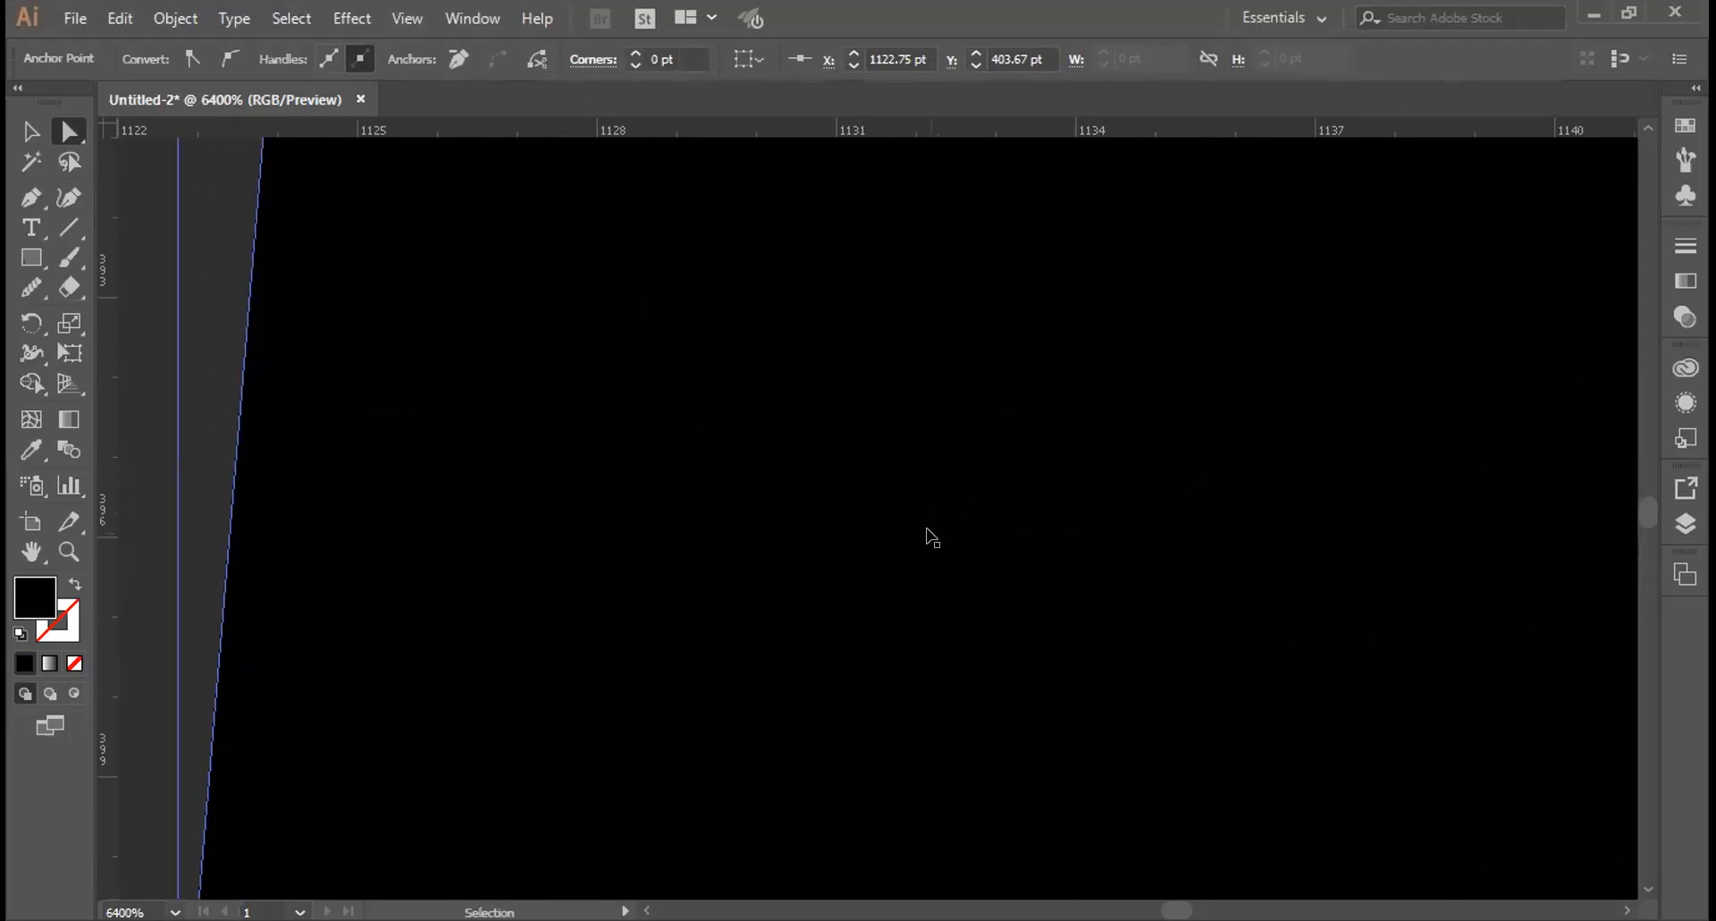
Move the anchor points along the J's inner bend and lower stem toward the inner edge of the joined shape underneath
key(ctrl+minus)
key(ctrl+minus)
key(ctrl+minus)
key(ctrl+minus)
key(ctrl+minus)
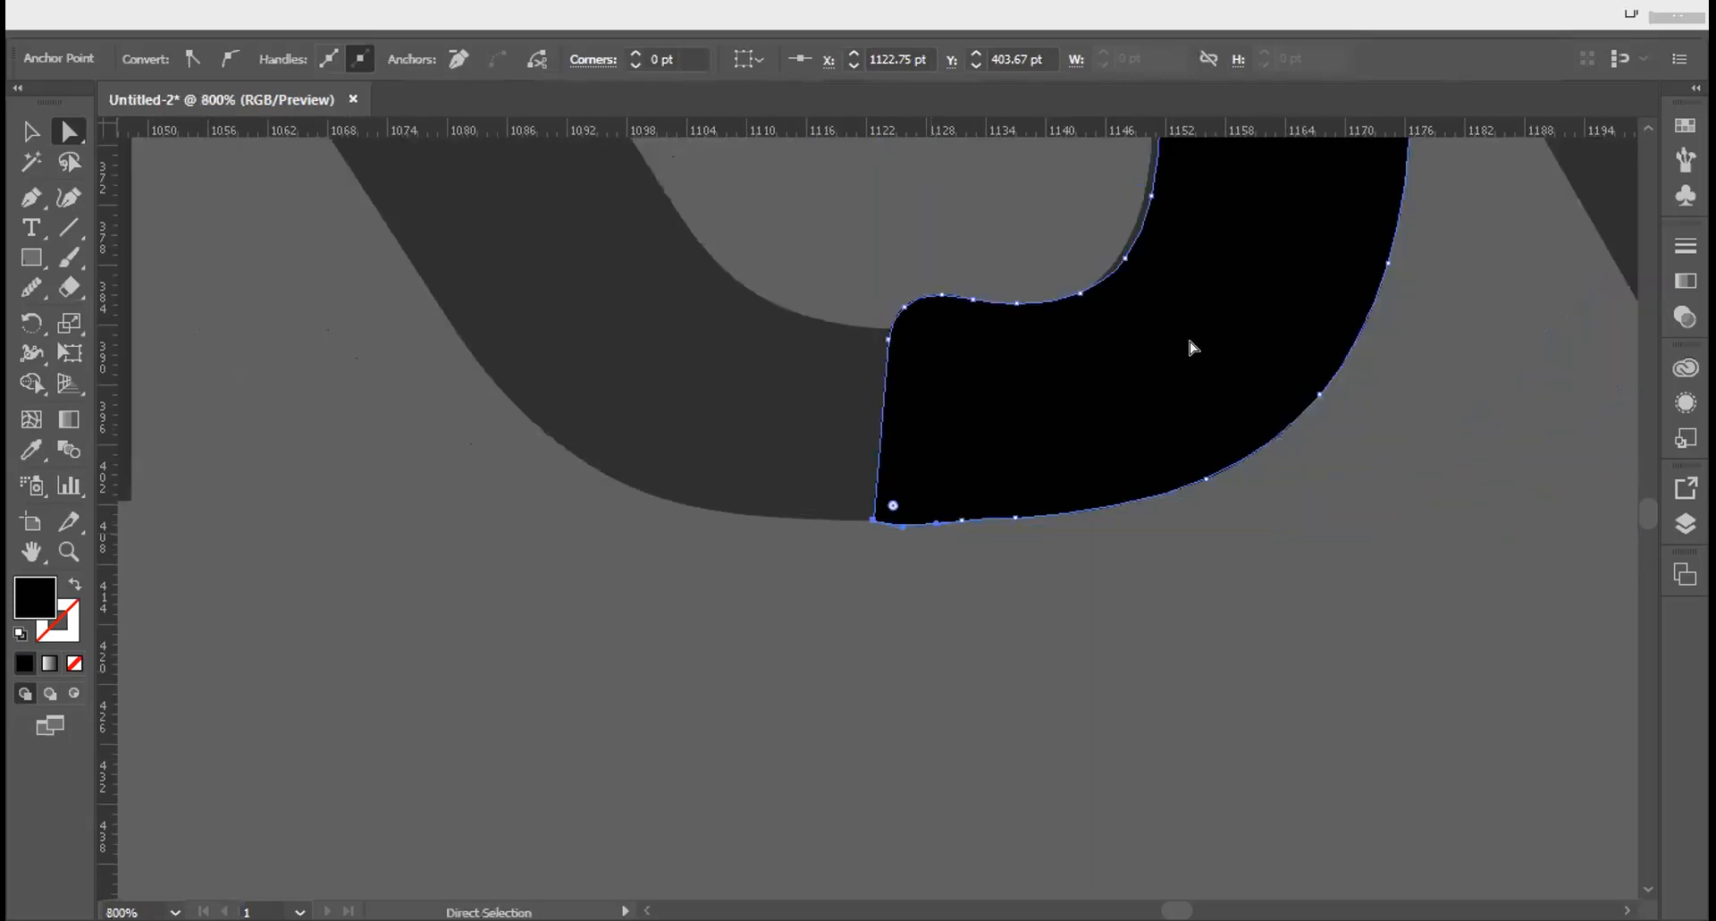
key(space)
drag(1135, 500, 1079, 598)
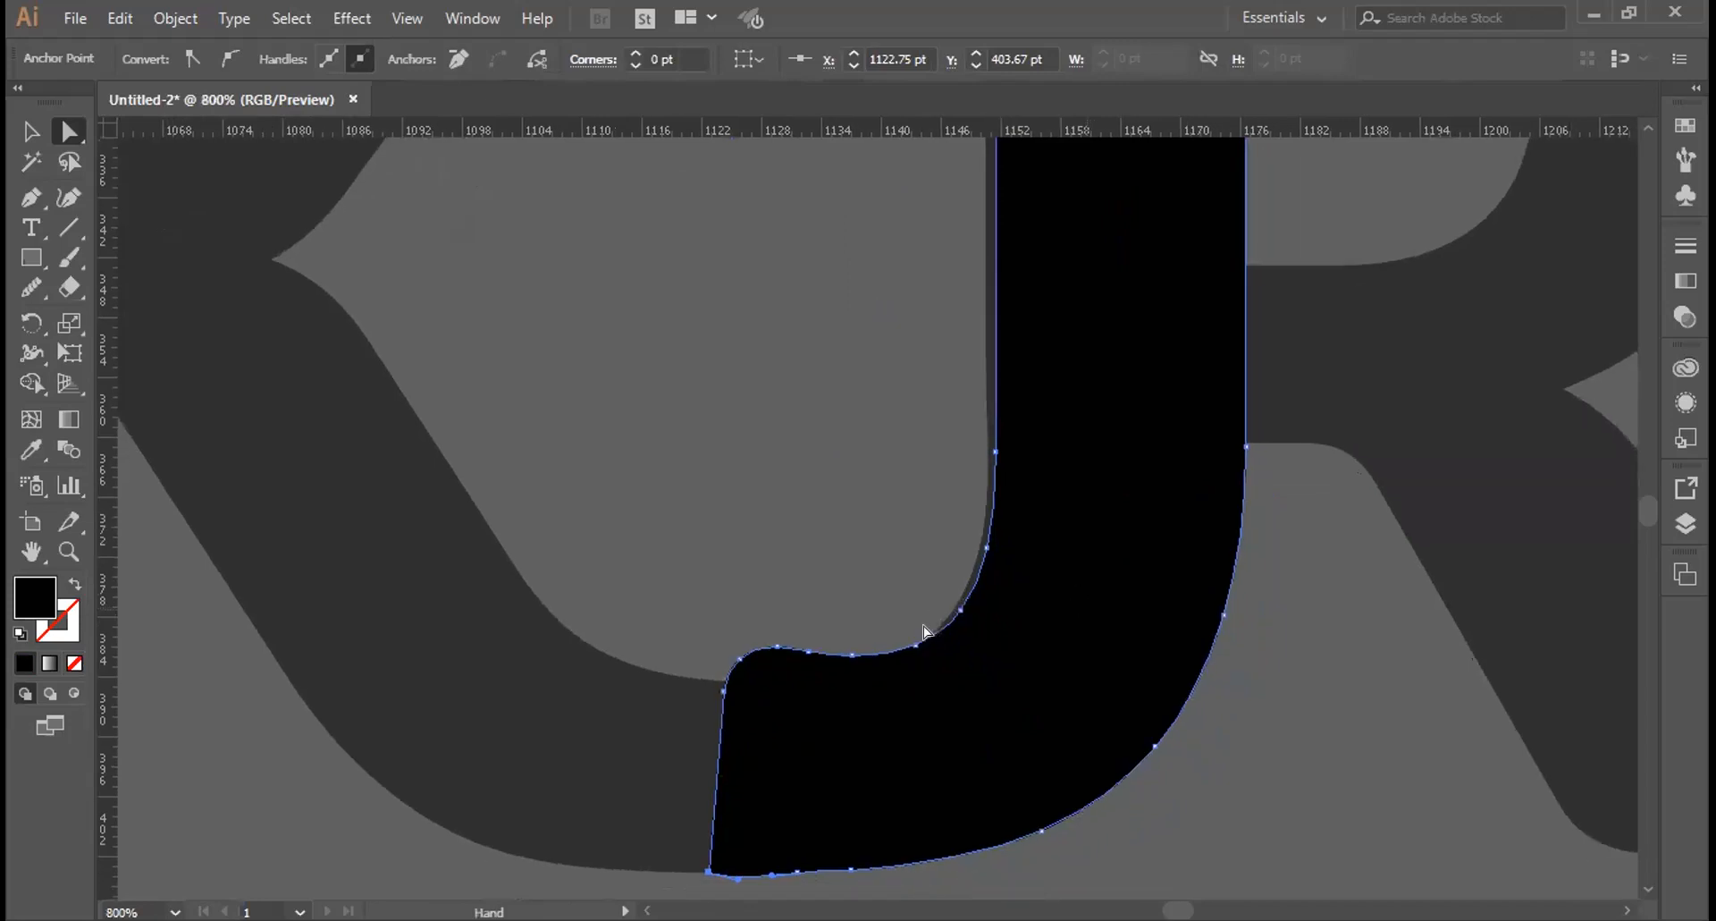
click(960, 610)
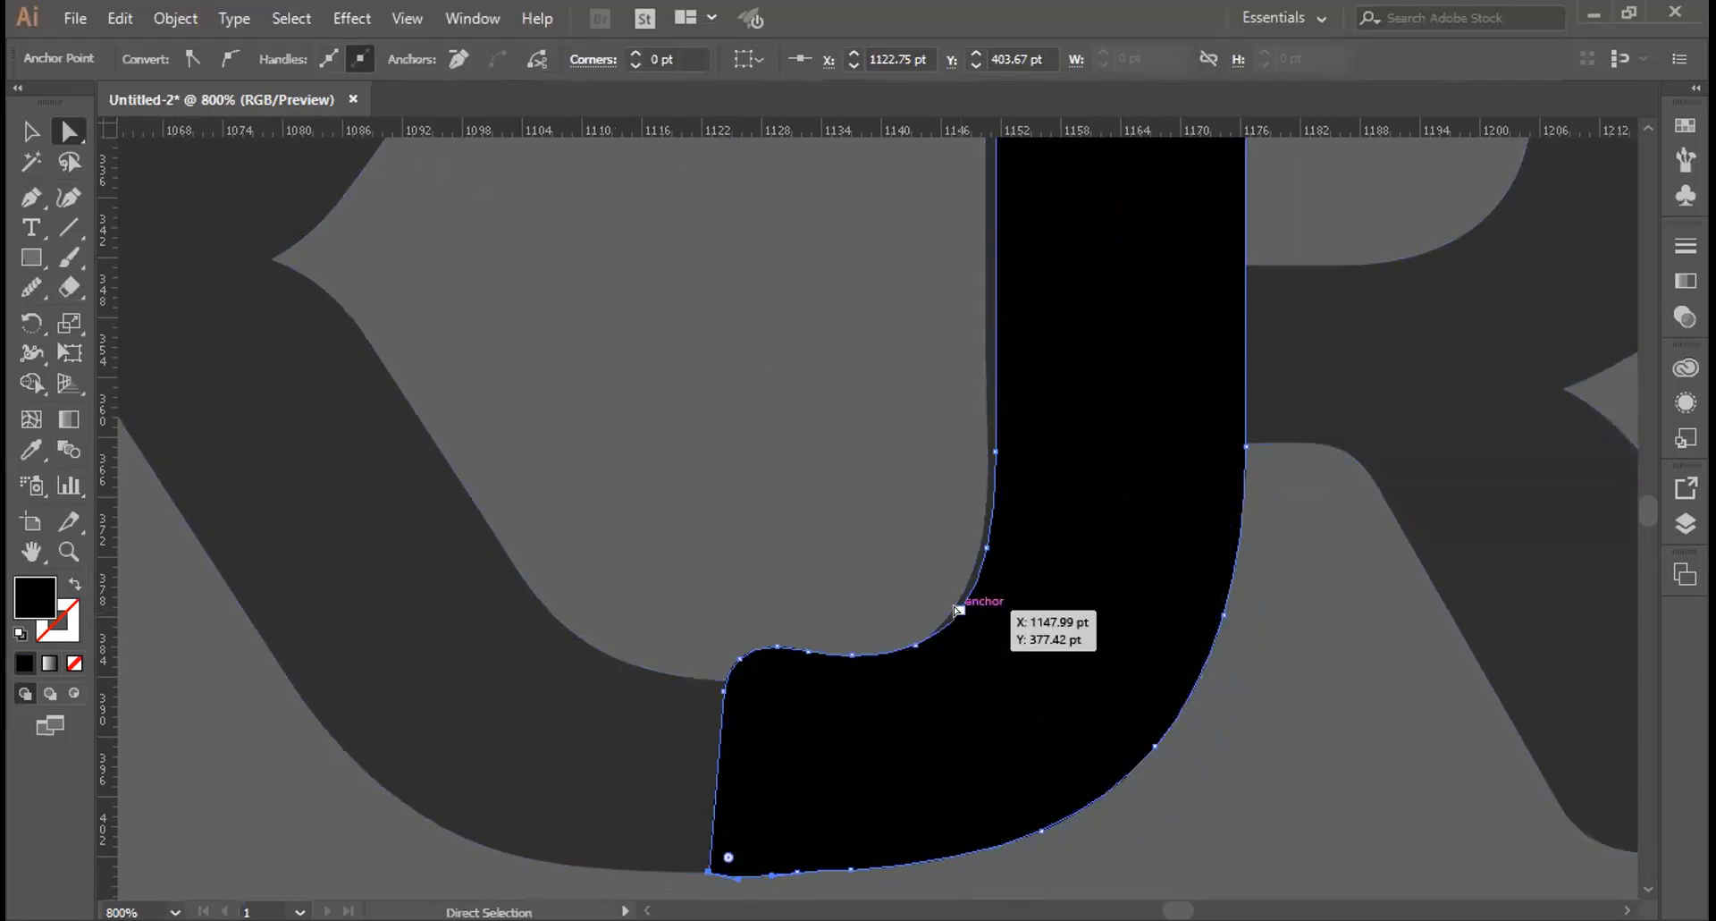
mouse_move(958, 611)
mouse_down()
mouse_move(945, 596)
mouse_move(948, 630)
mouse_up()
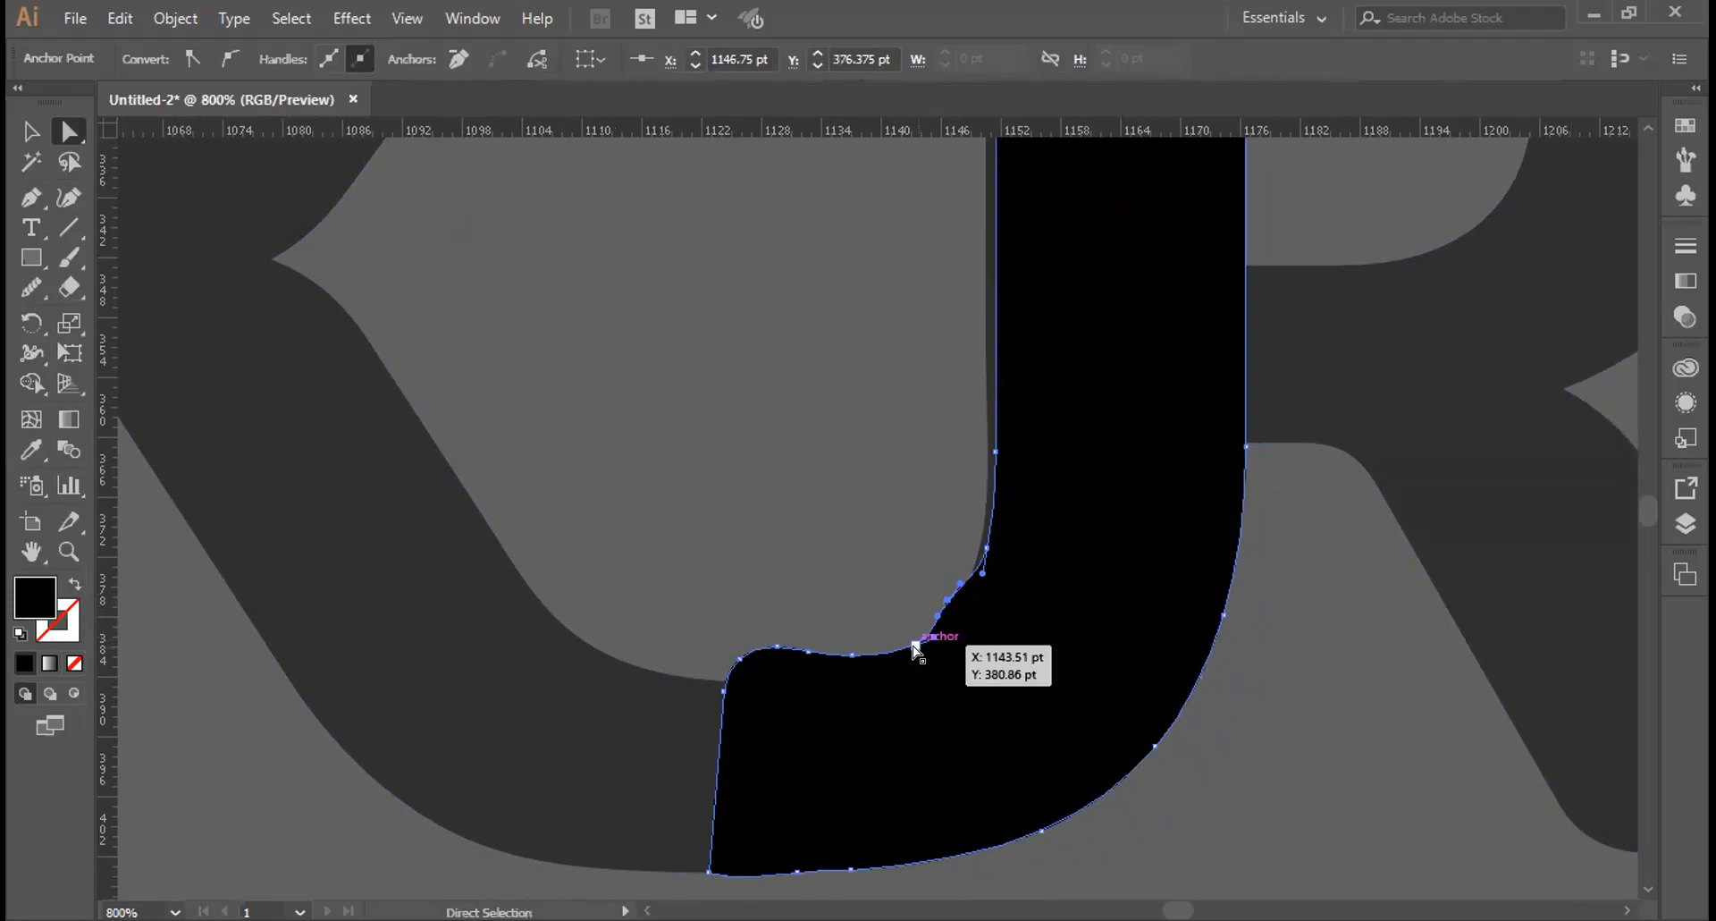
click(913, 646)
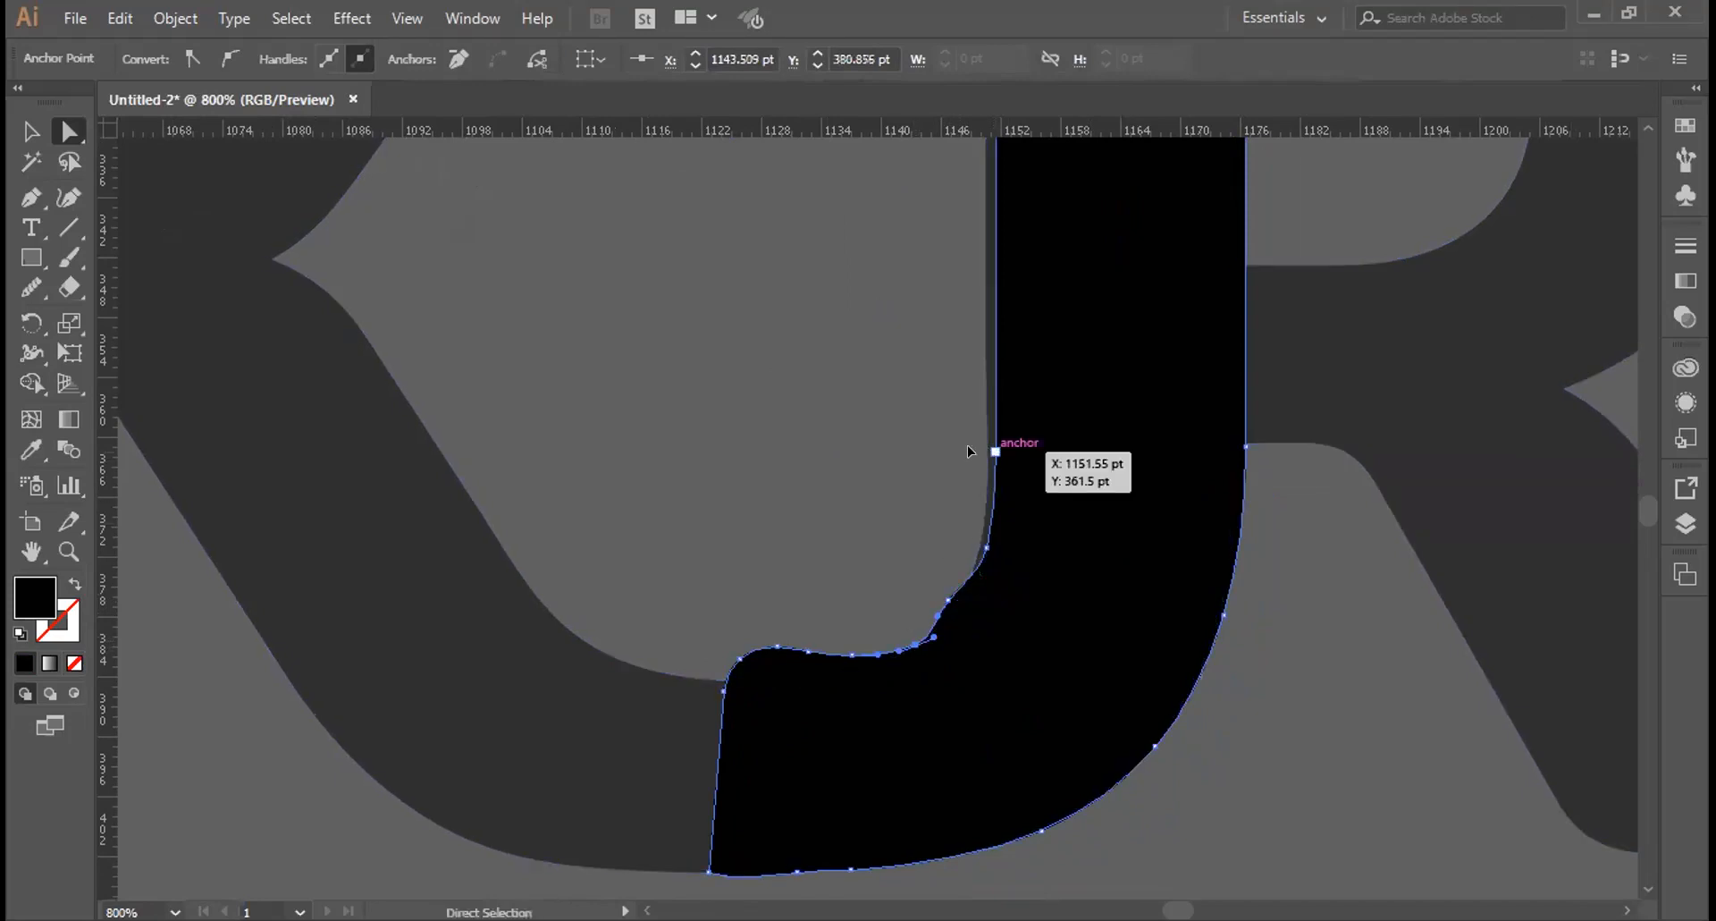
drag(995, 451, 976, 452)
Try to shift the whole J slightly left, undo the move, and deselect it
drag(1030, 554, 1008, 555)
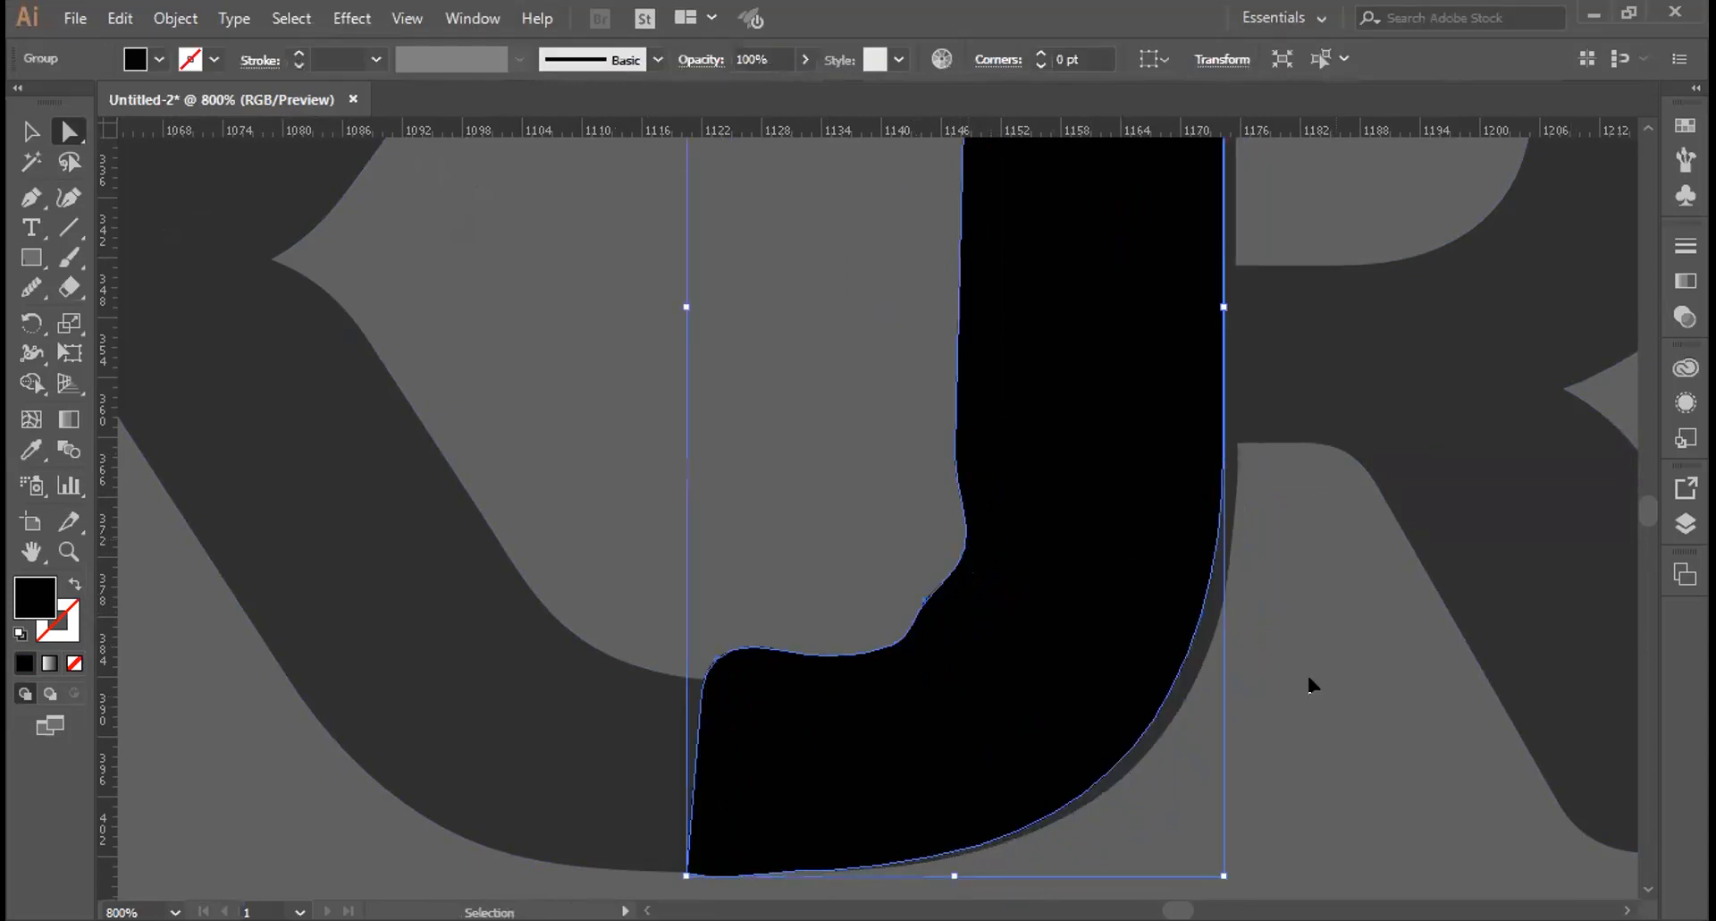
key(ctrl+z)
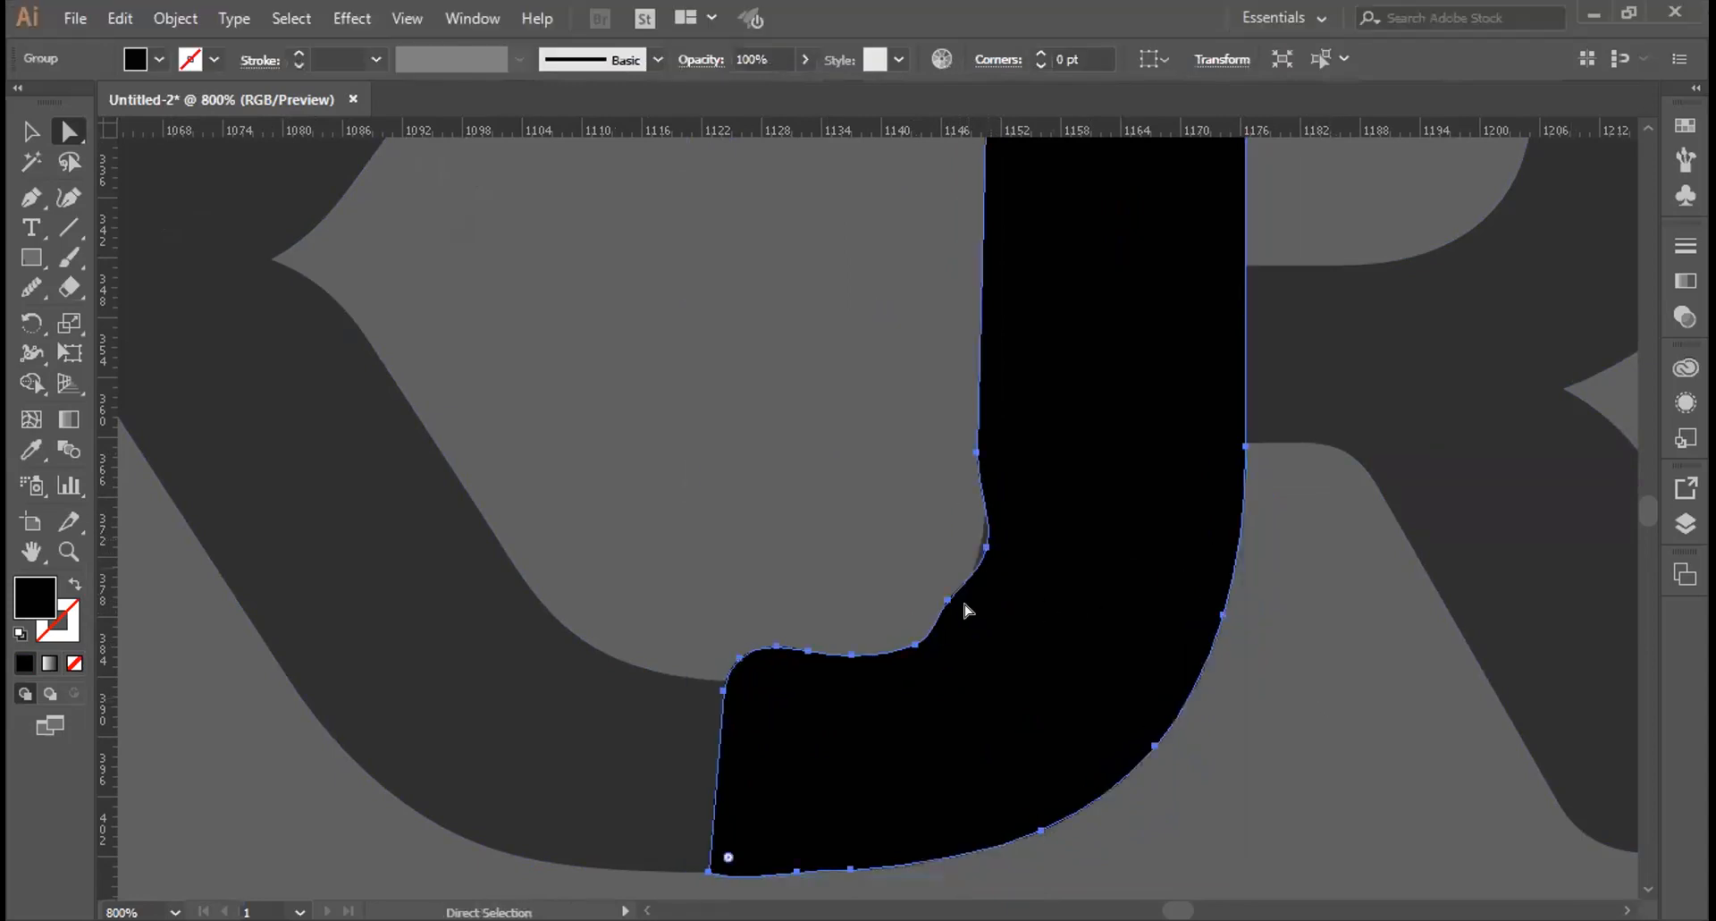
drag(947, 599, 945, 591)
scroll(1313, 689, up, 2)
scroll(1313, 686, down, 2)
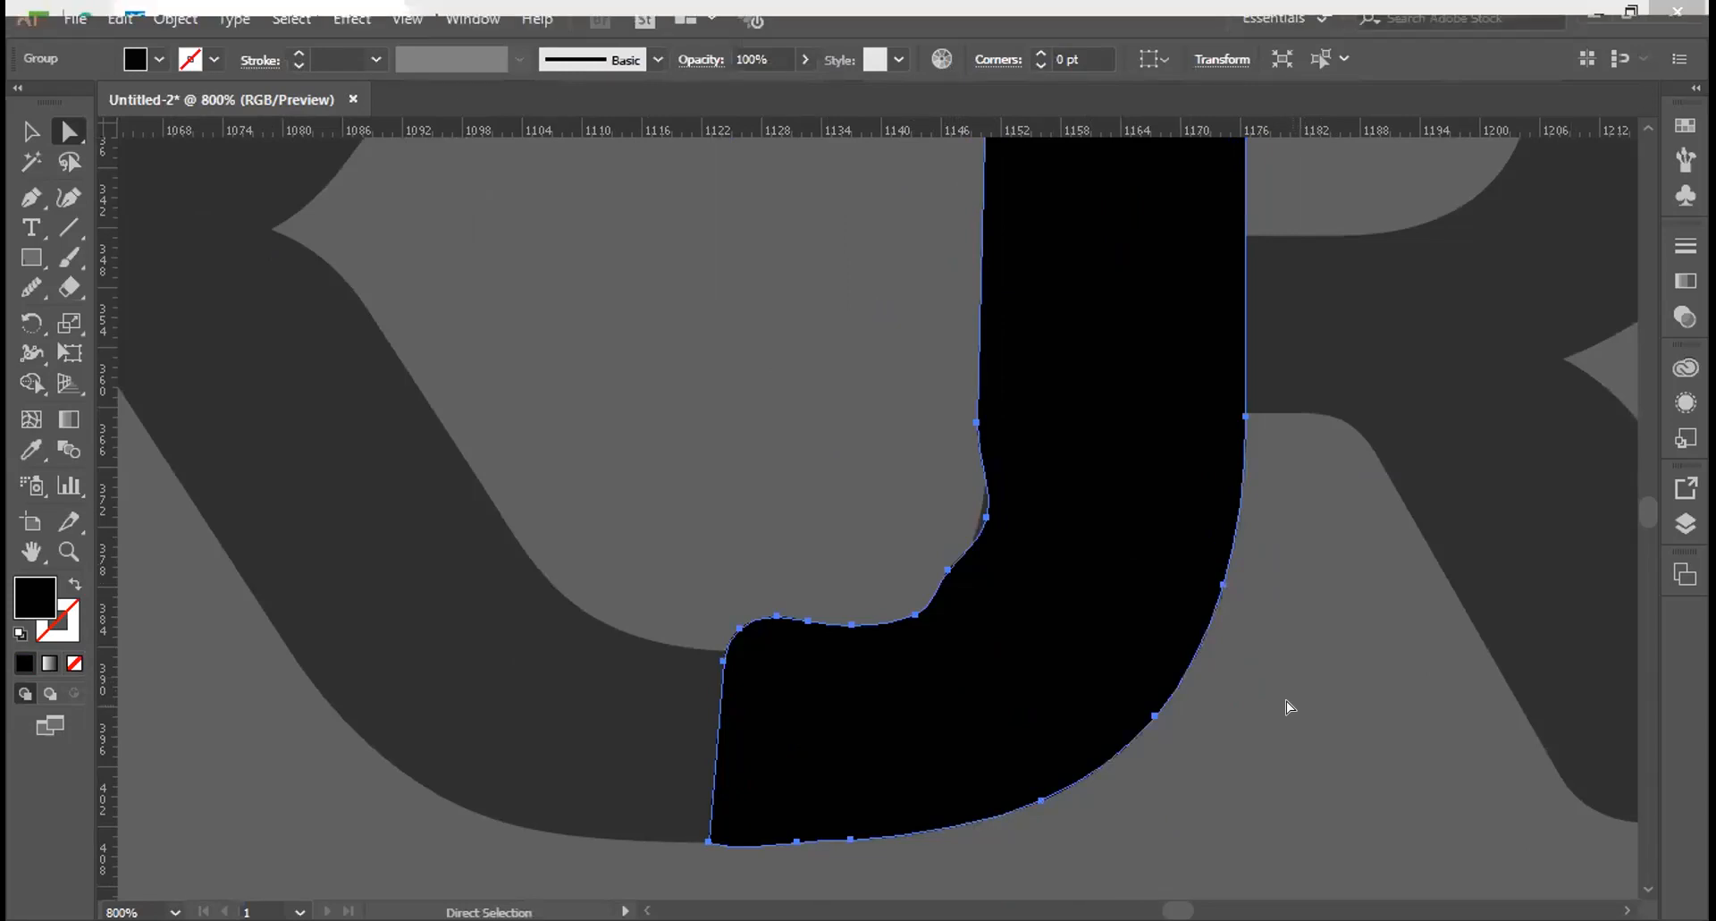
click(1285, 701)
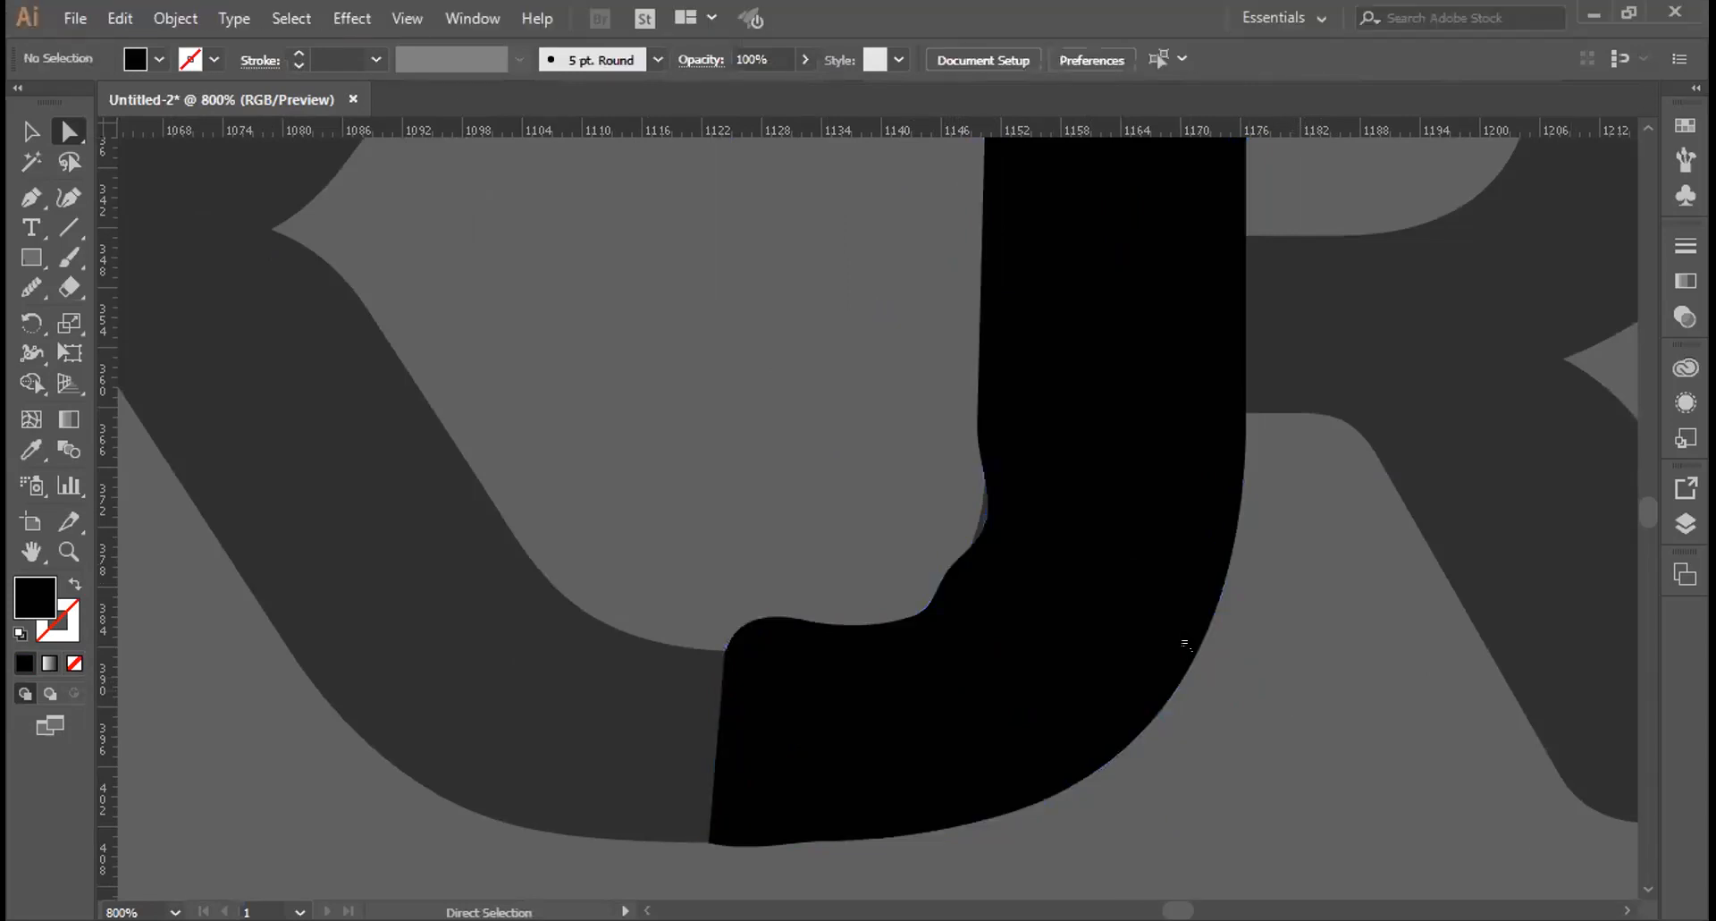
Reshape the J's inner bend by adjusting a curve handle and moving the bend anchor to about X 1149.67, Y 370.79 pt
click(977, 535)
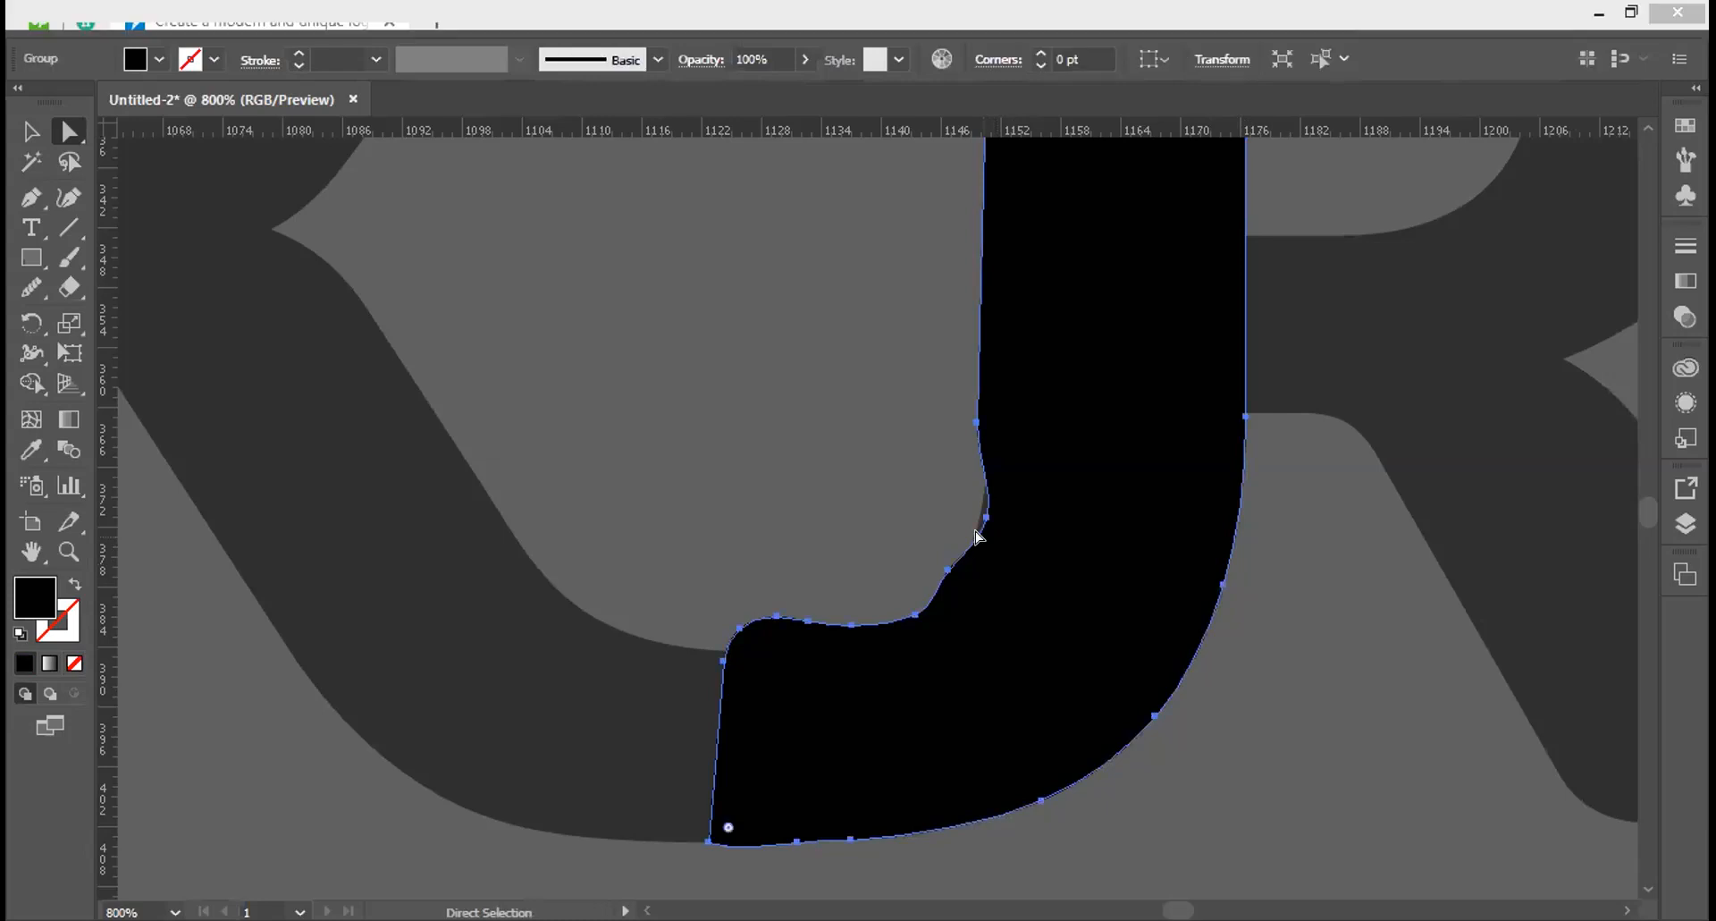
click(987, 517)
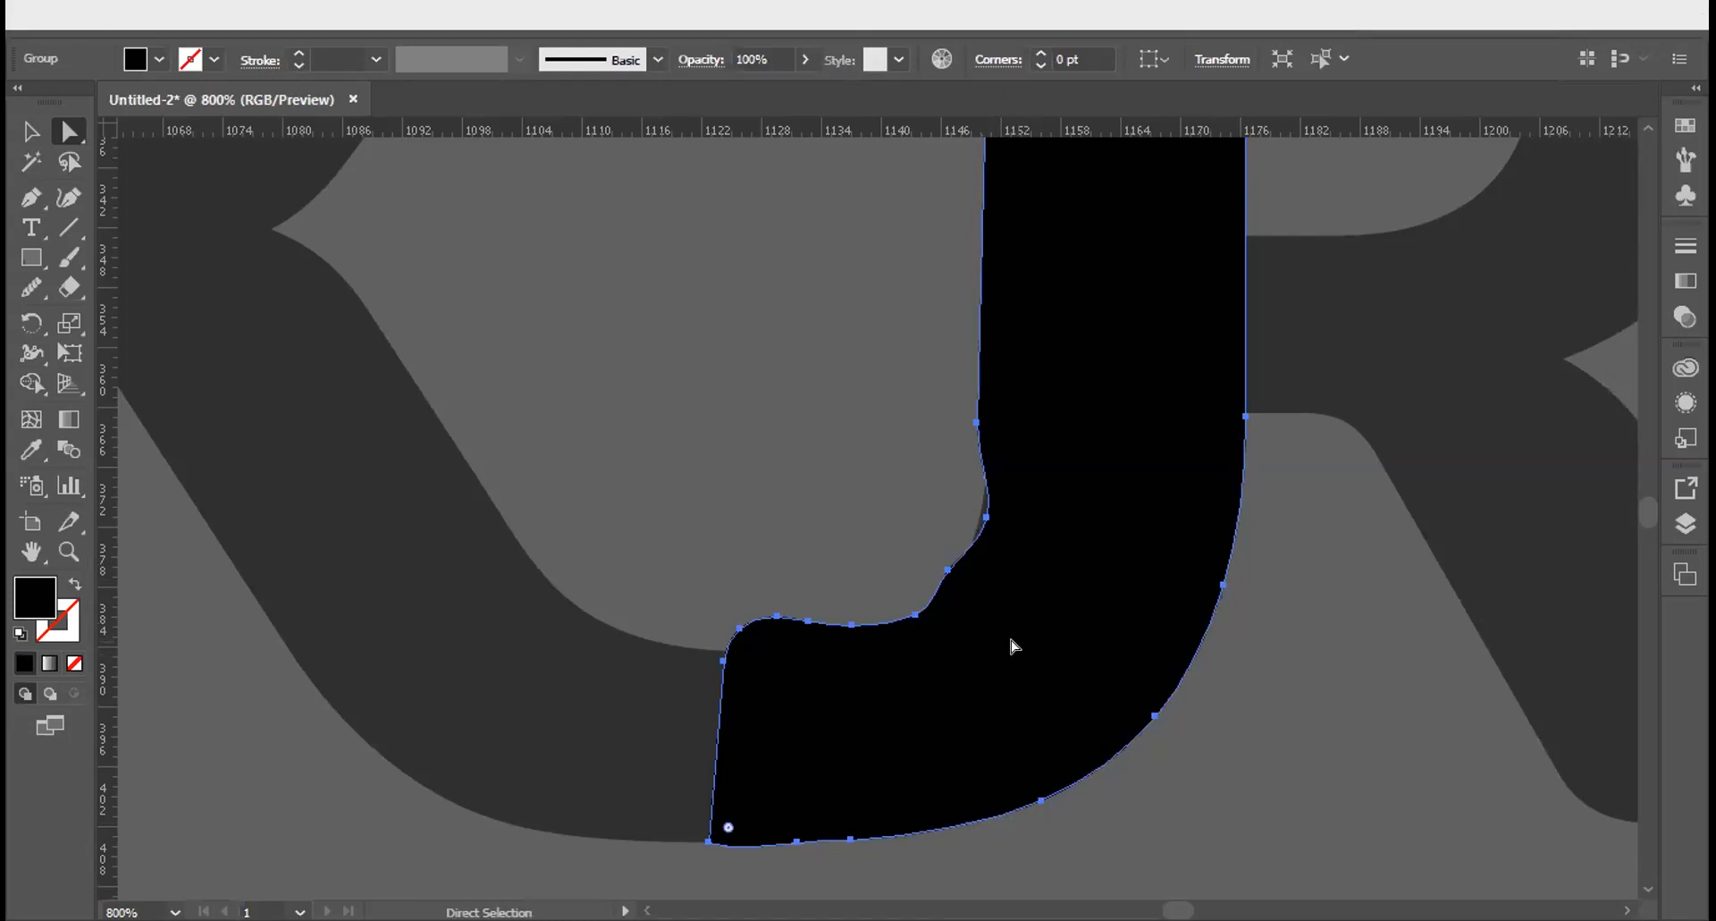
key(ctrl)
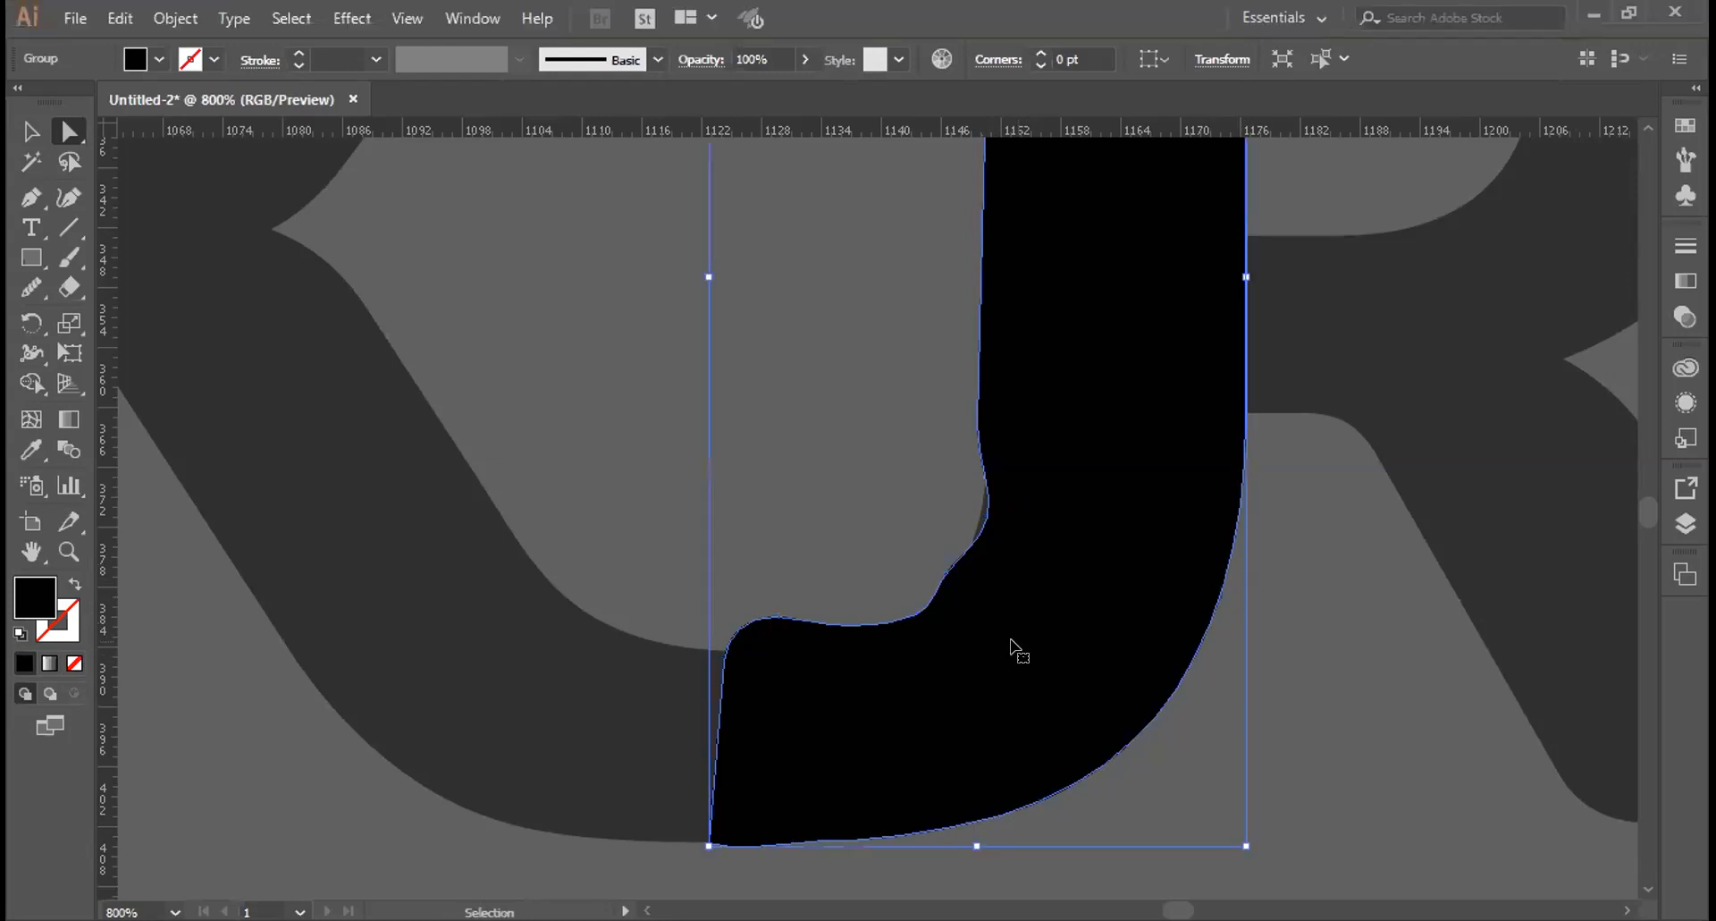
key(ctrl+plus)
key(ctrl+plus)
key(ctrl+plus)
drag(1041, 511, 1027, 226)
drag(1050, 567, 1042, 211)
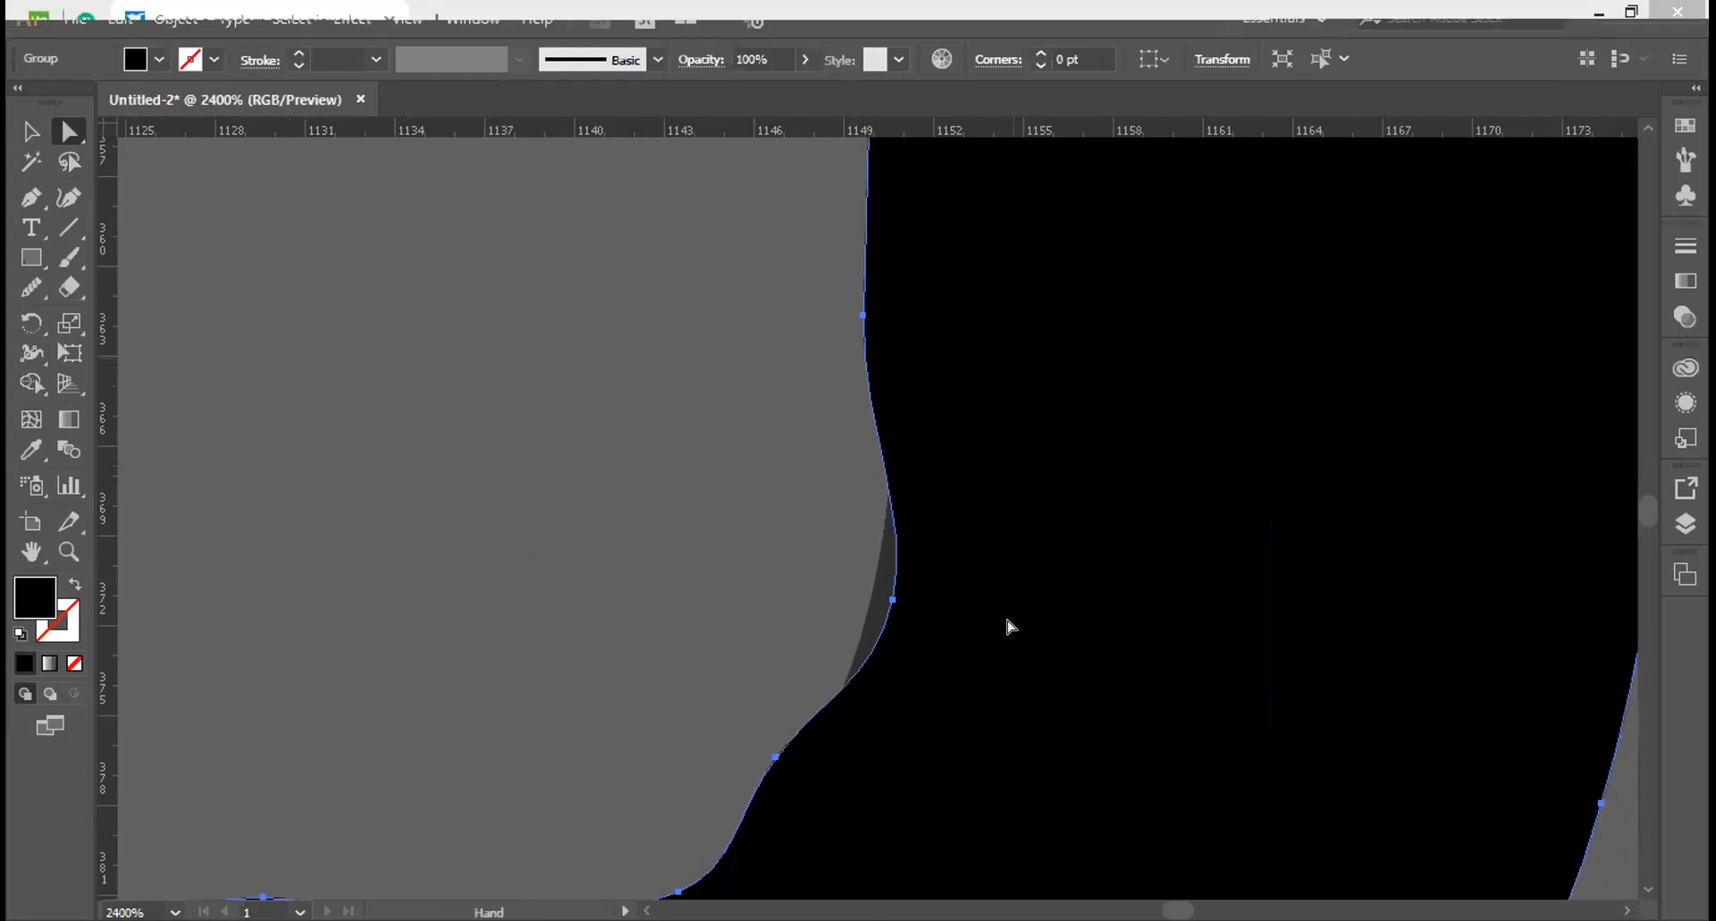
click(901, 473)
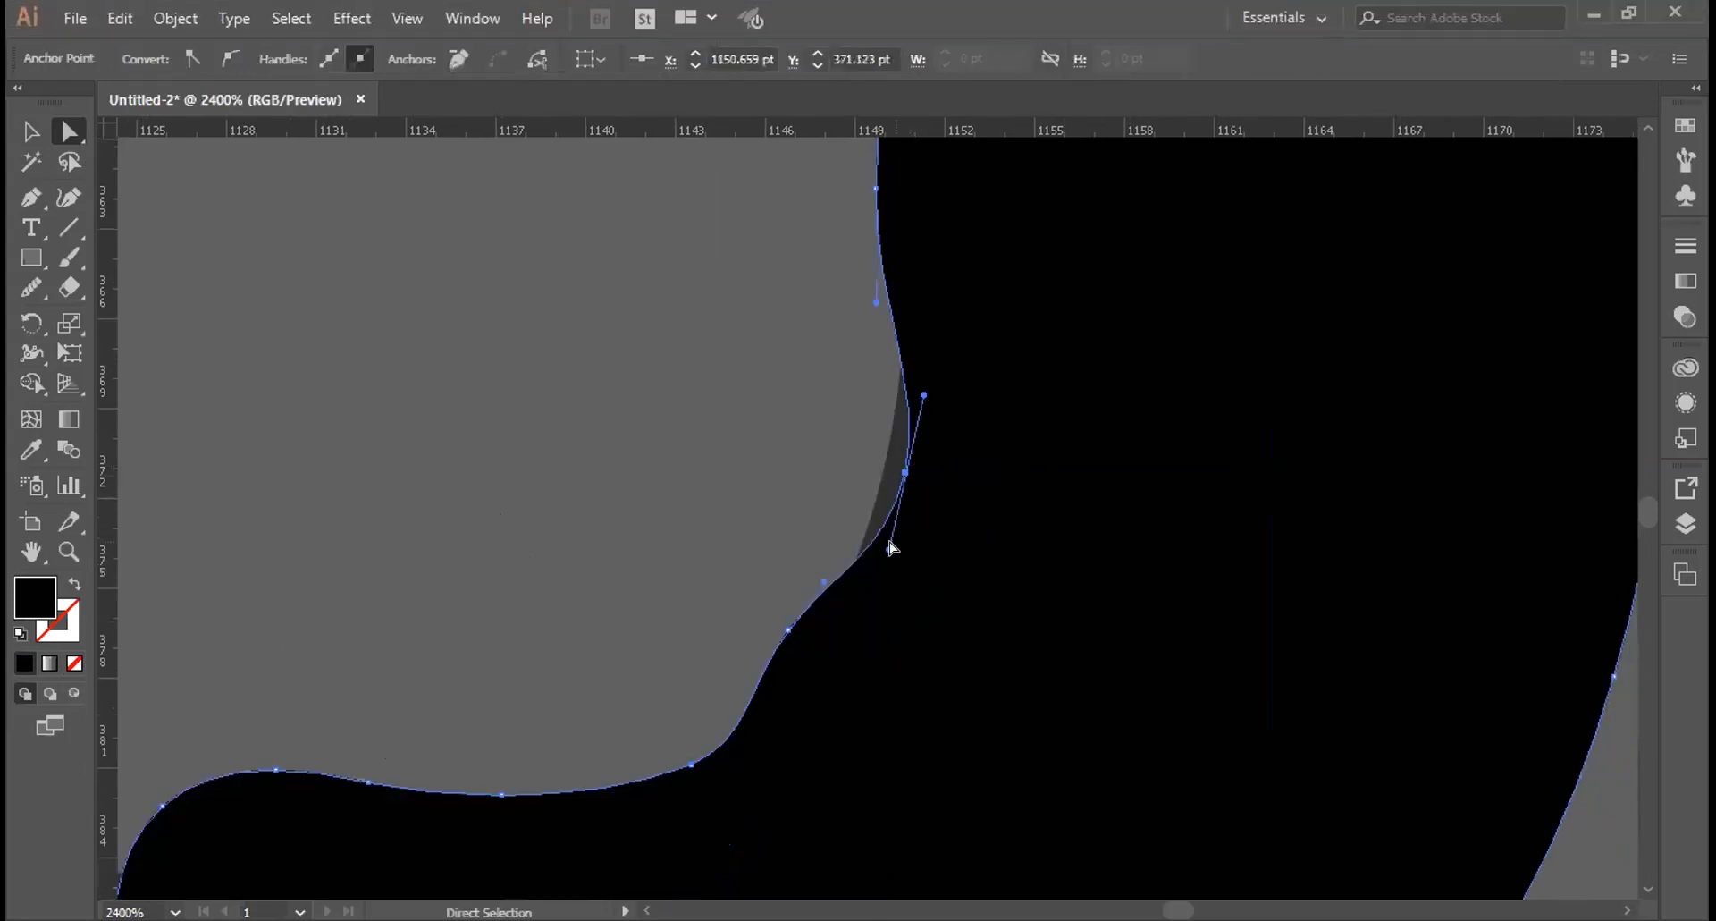
click(788, 629)
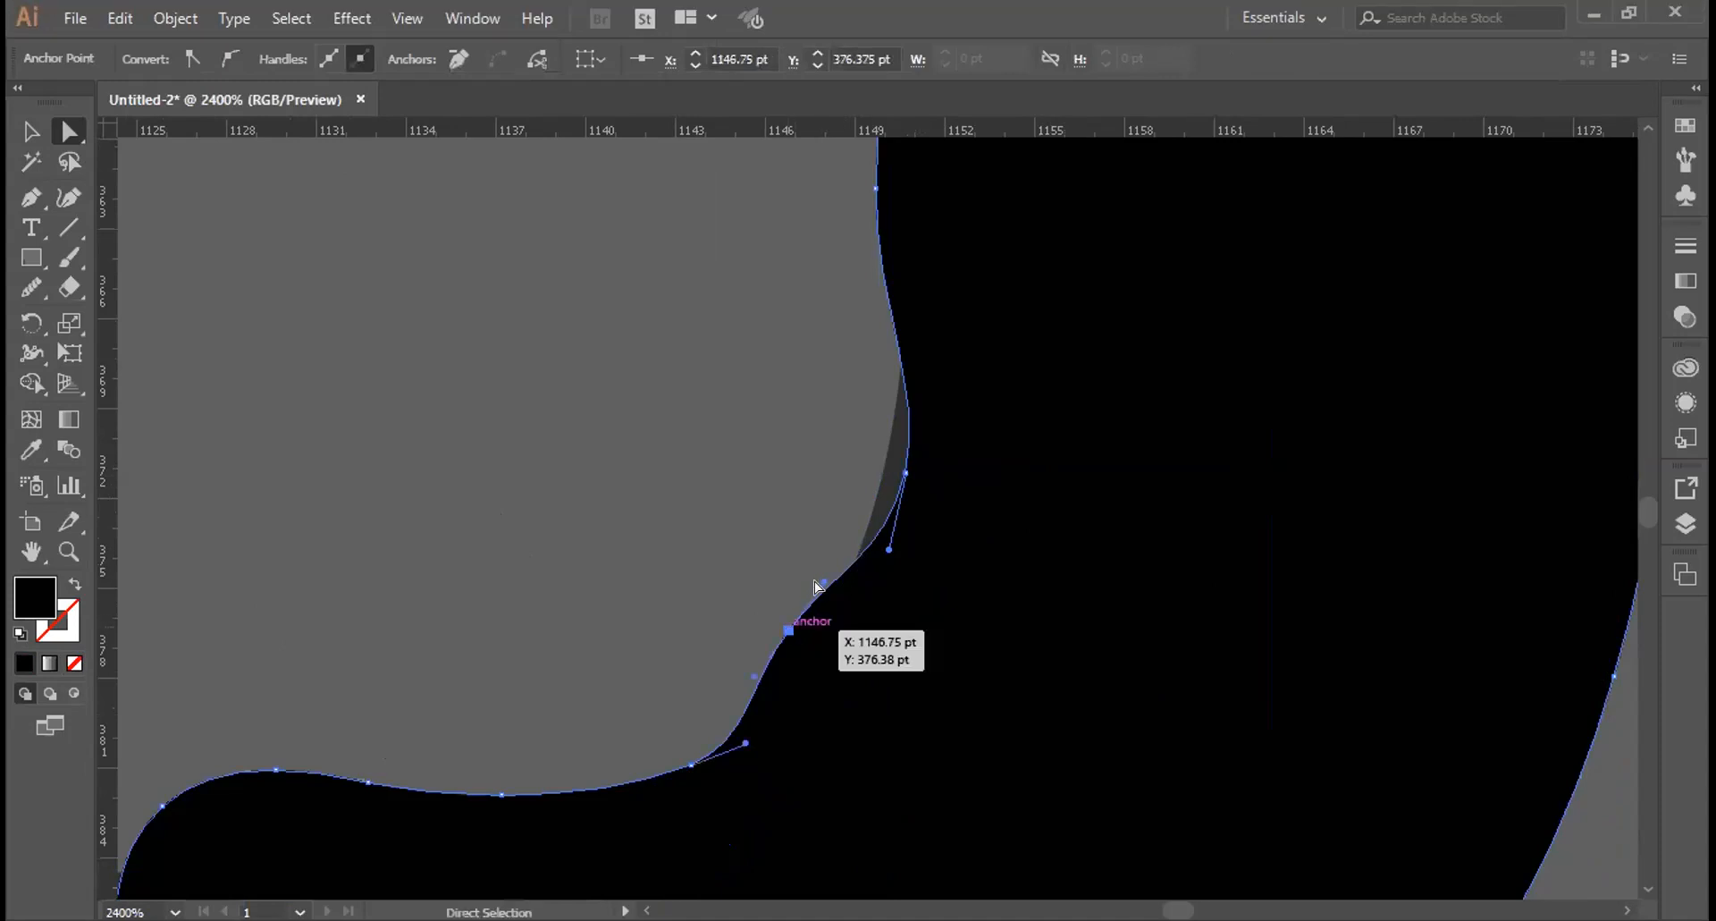
drag(823, 582, 870, 466)
drag(804, 571, 809, 571)
drag(905, 473, 875, 462)
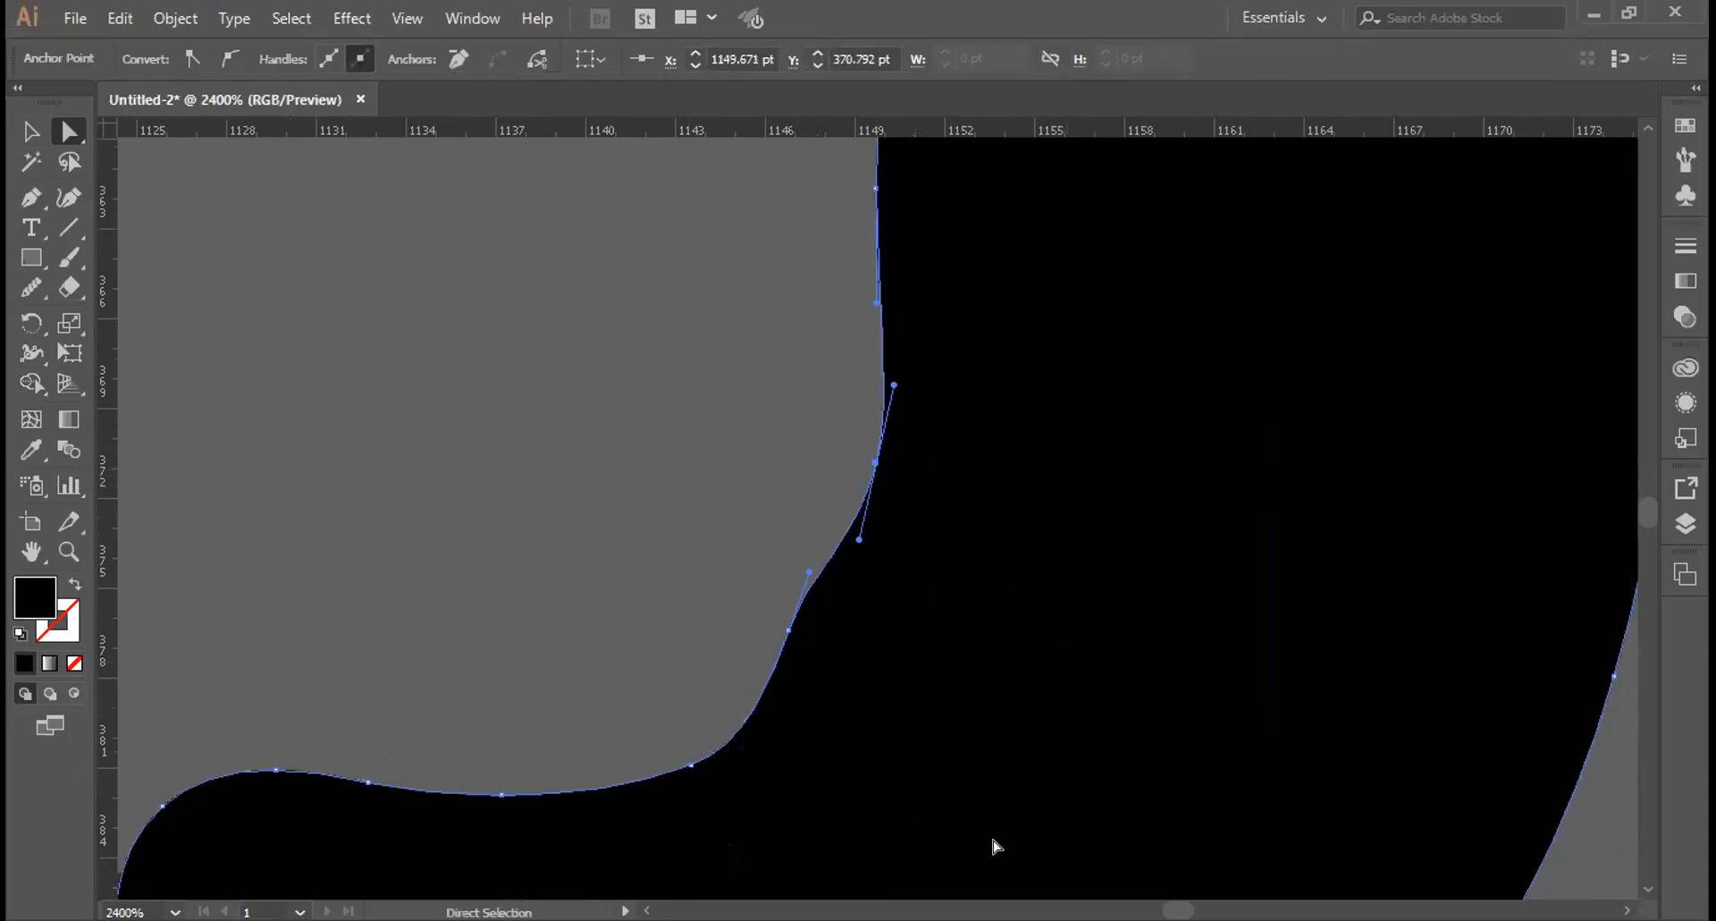
Move the J's top-left corner left to about X 1149.96 pt, in line with the R stem's left edge
scroll(997, 535, up, 10)
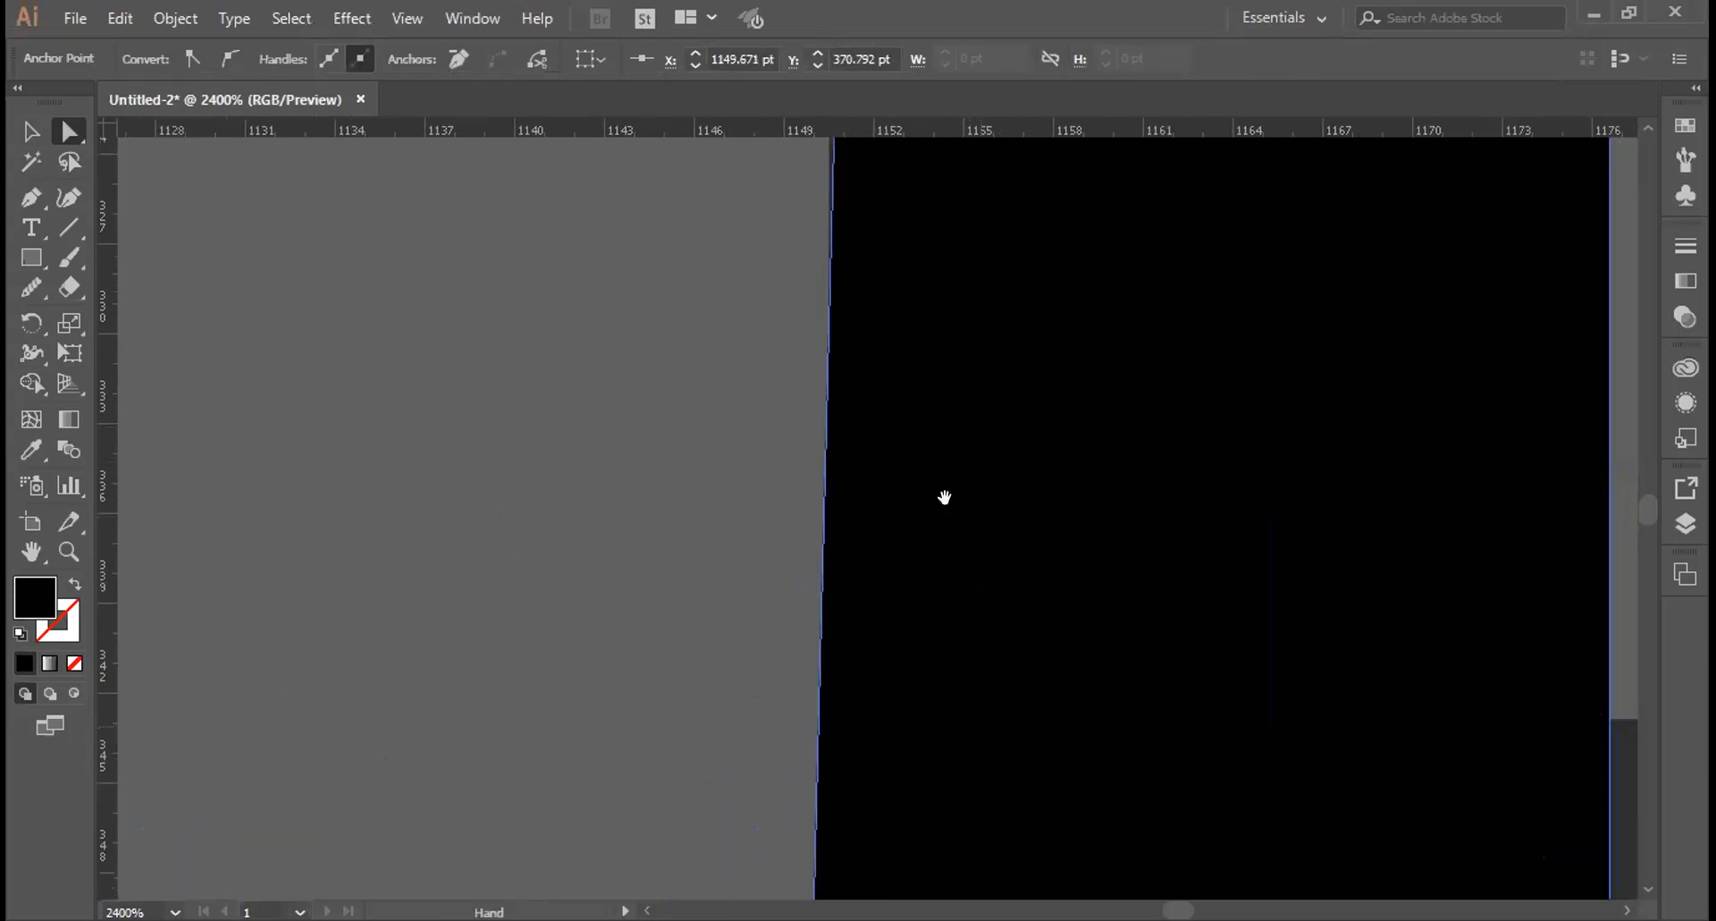
scroll(980, 613, left, 3)
scroll(1061, 429, up, 10)
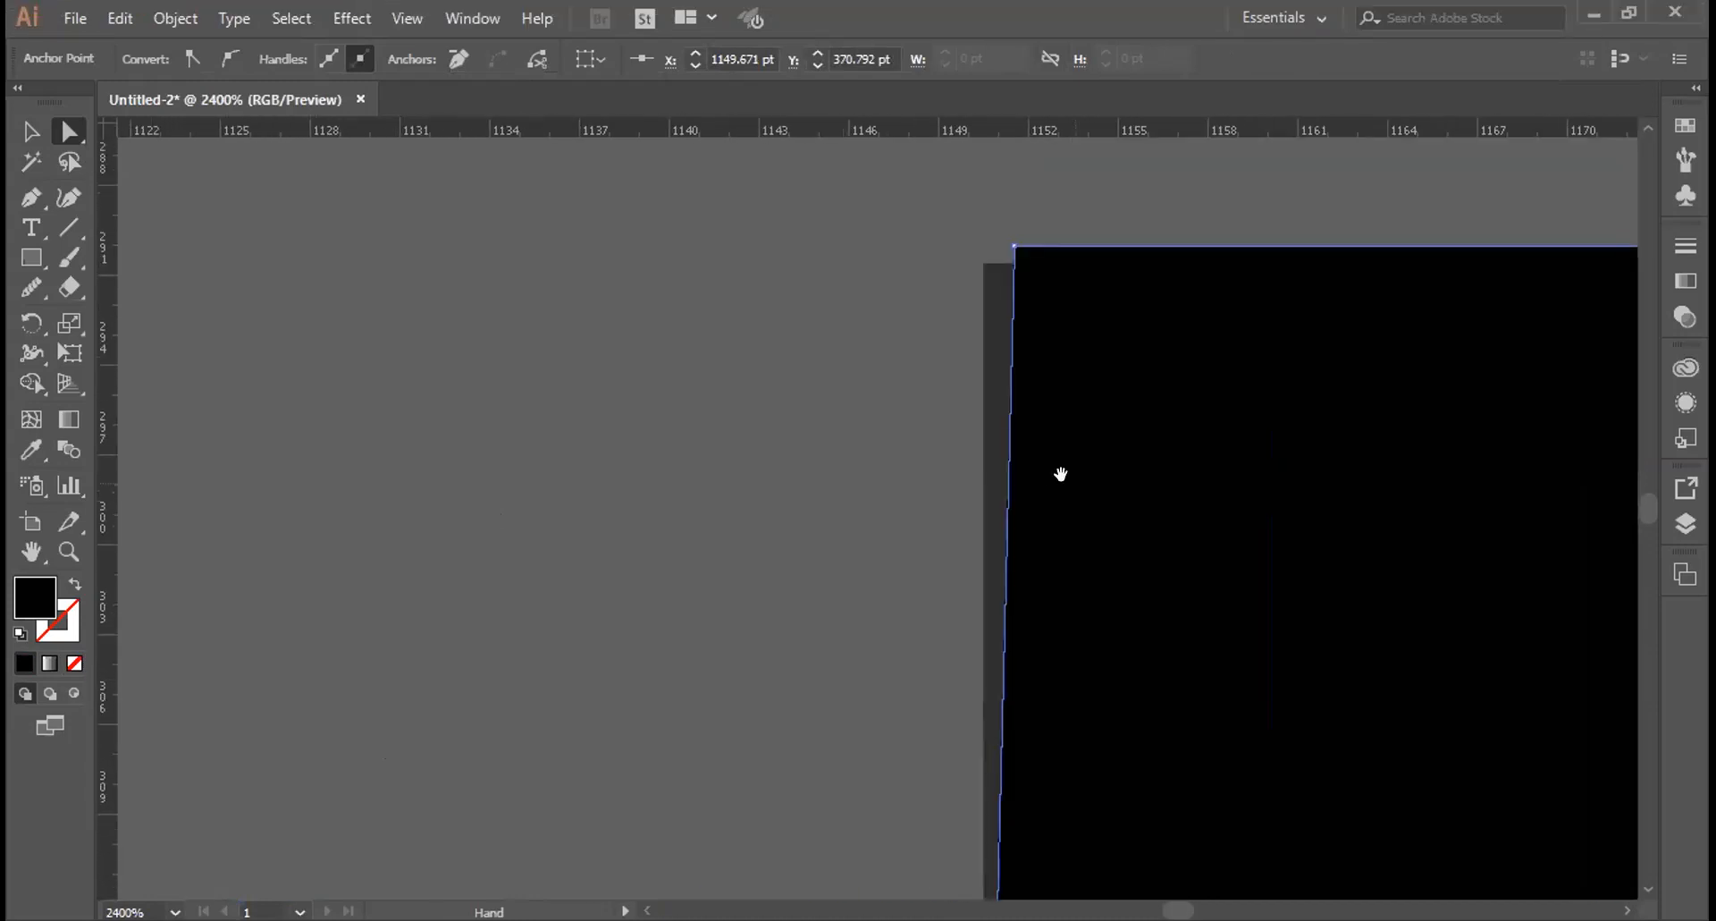
scroll(1061, 474, up, 2)
drag(1014, 458, 964, 450)
Examine how the J's top edge and right side line up with the R beneath it
drag(1417, 545, 995, 472)
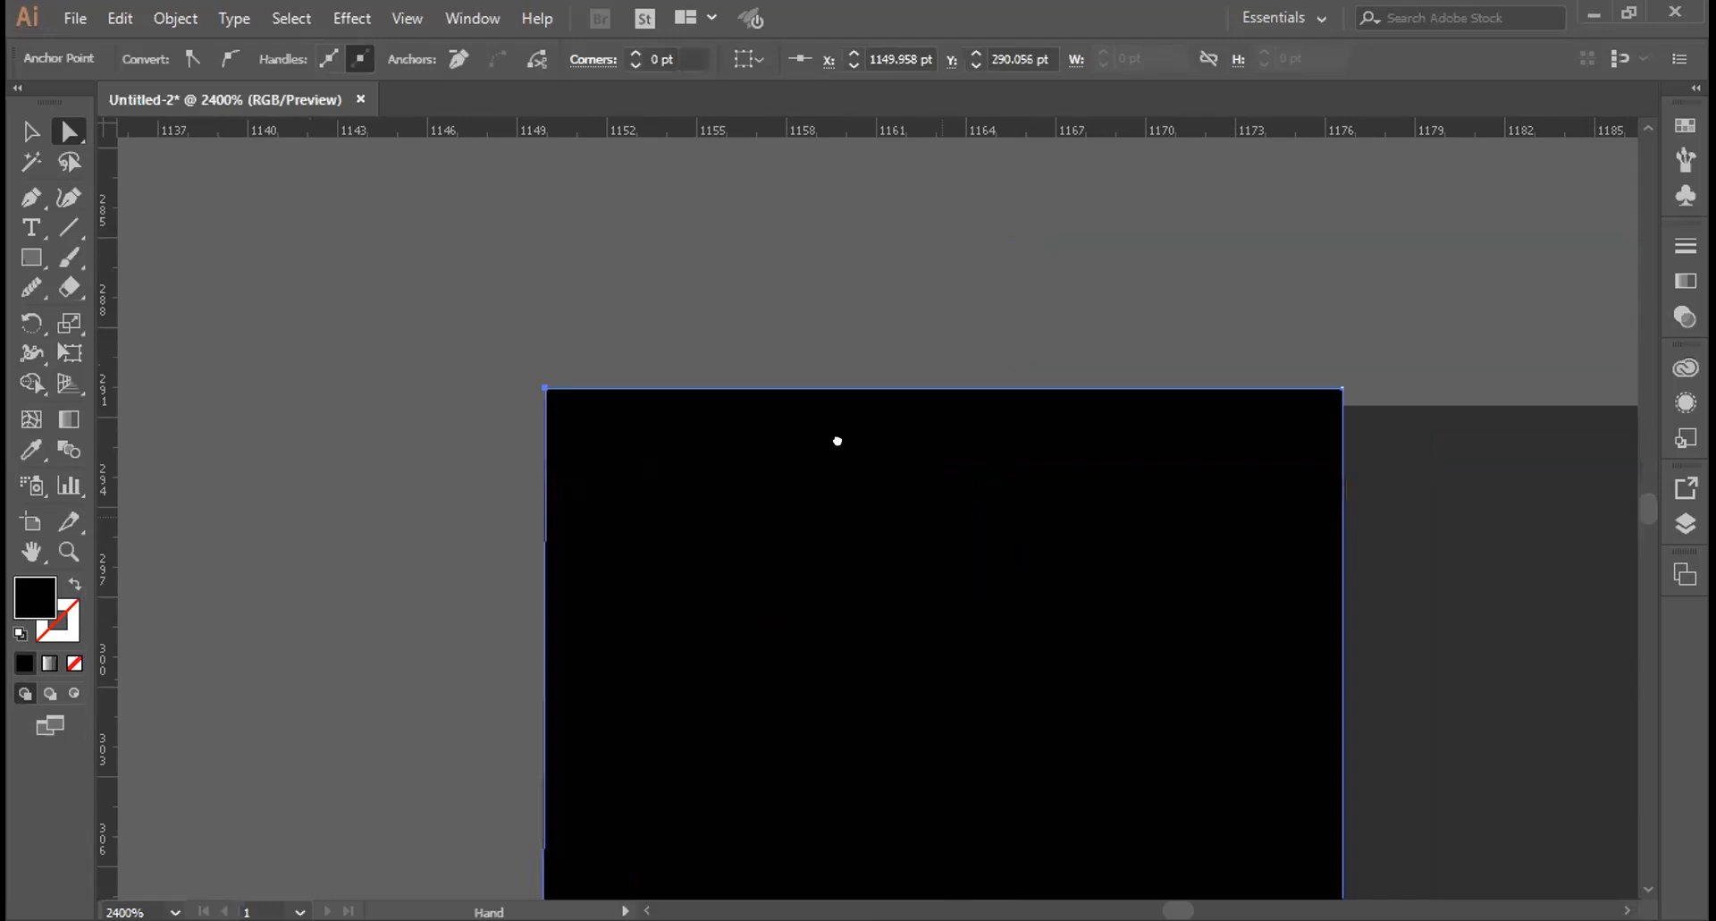
drag(838, 441, 700, 380)
drag(795, 541, 838, 409)
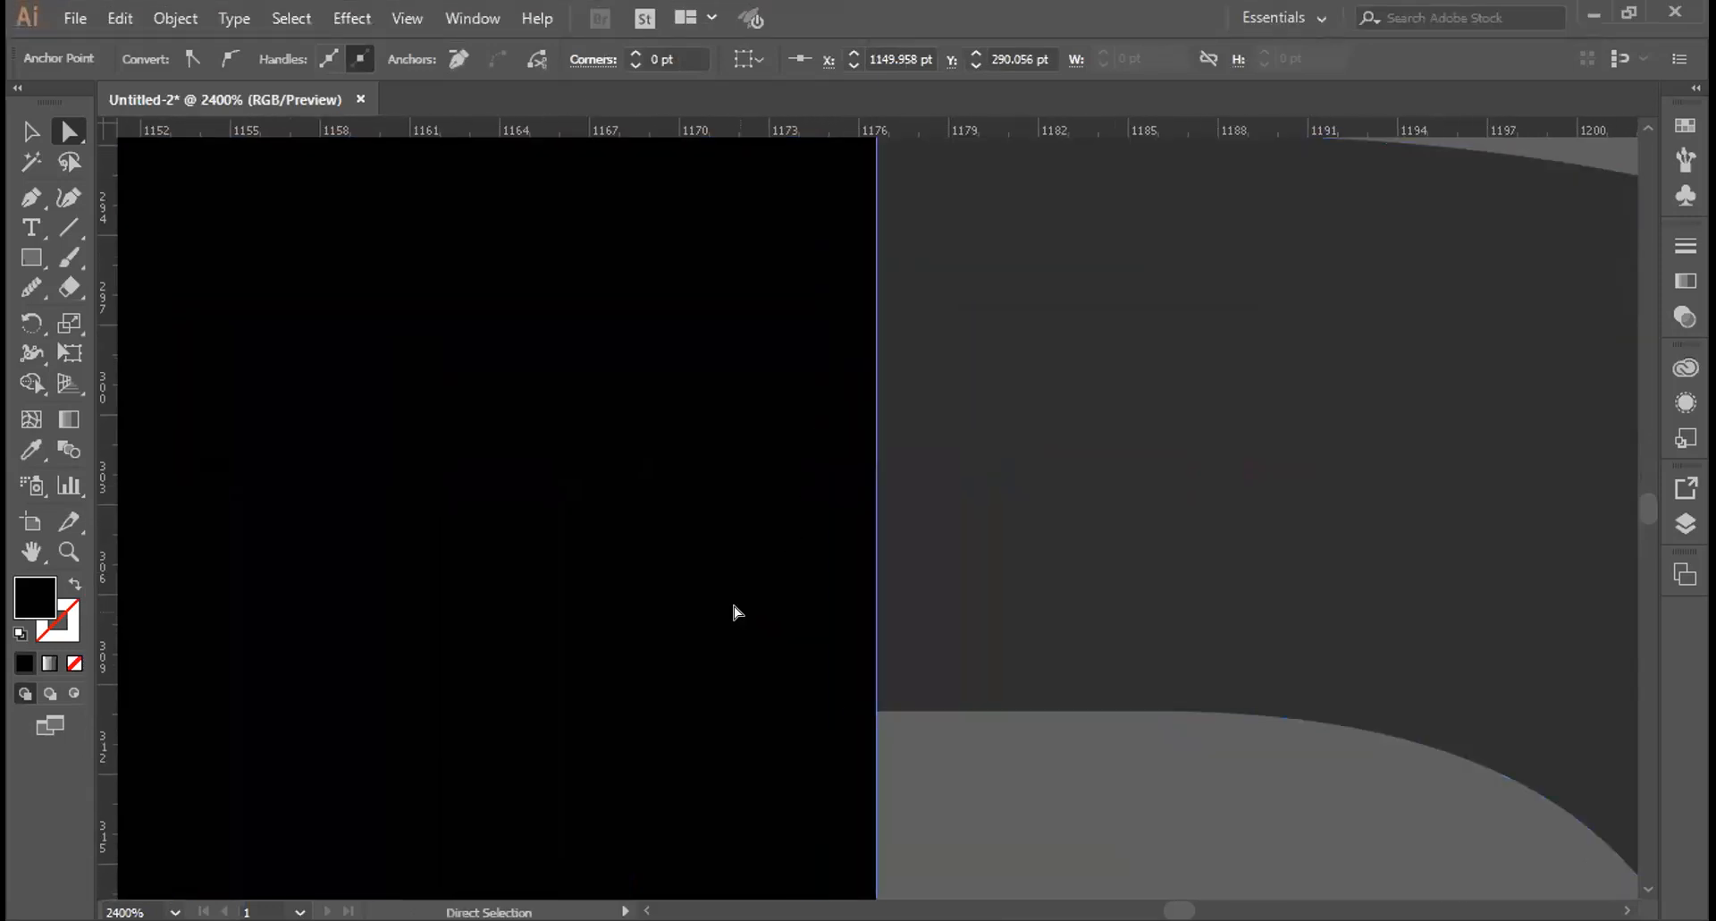
key(ctrl+minus)
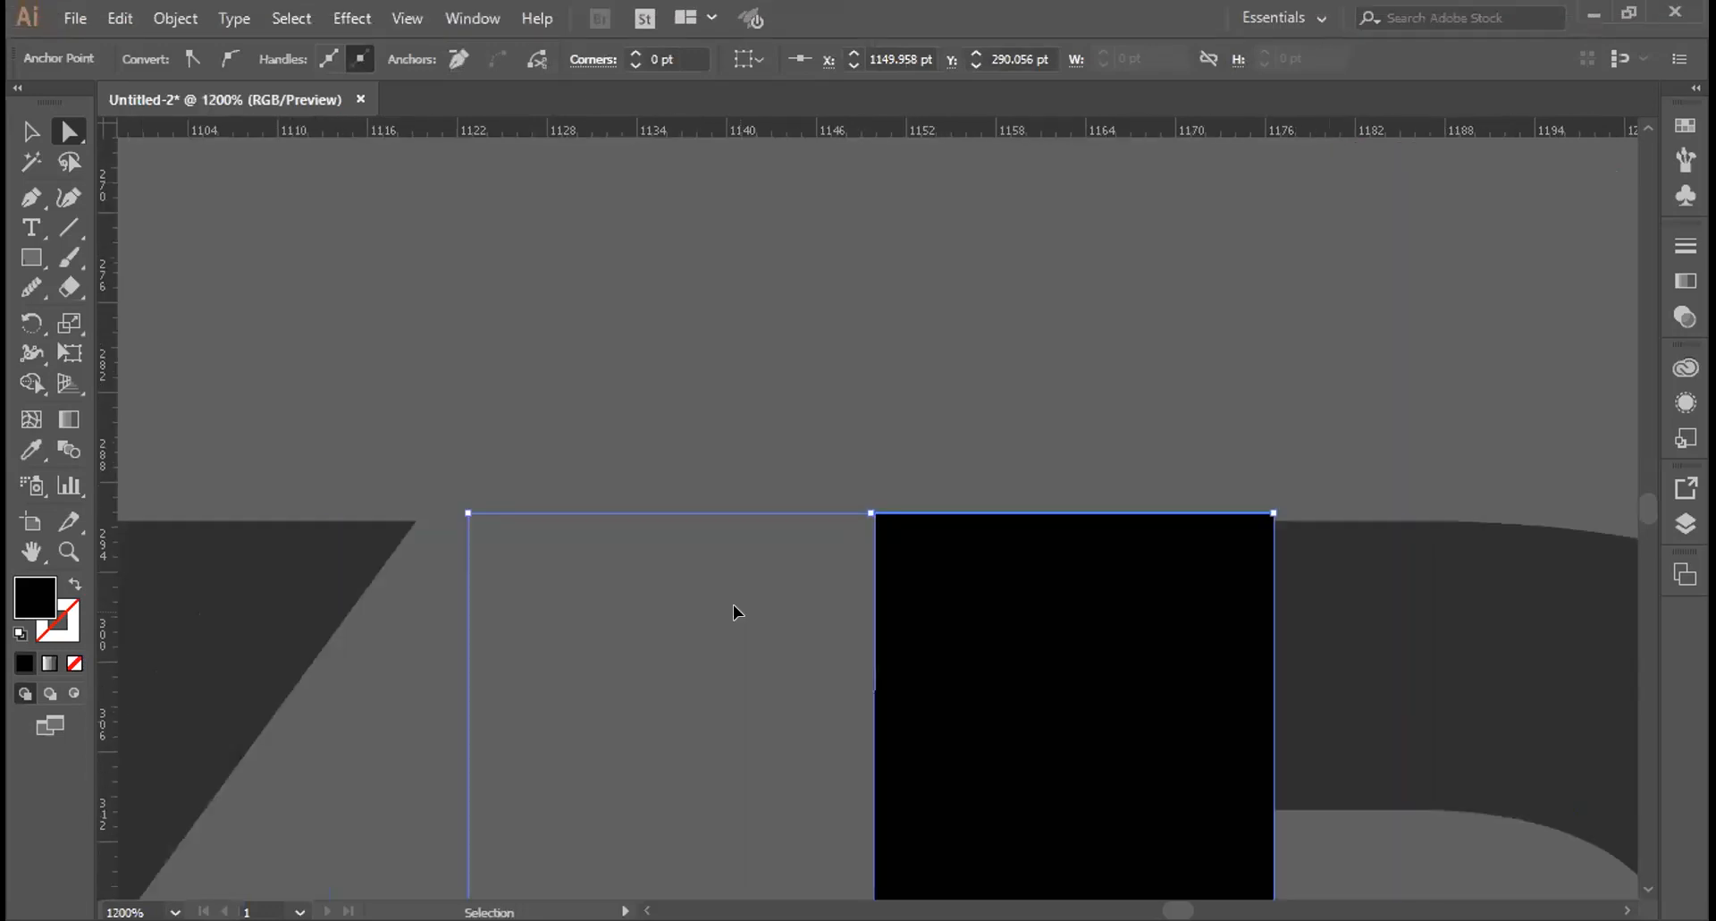
key(ctrl+minus)
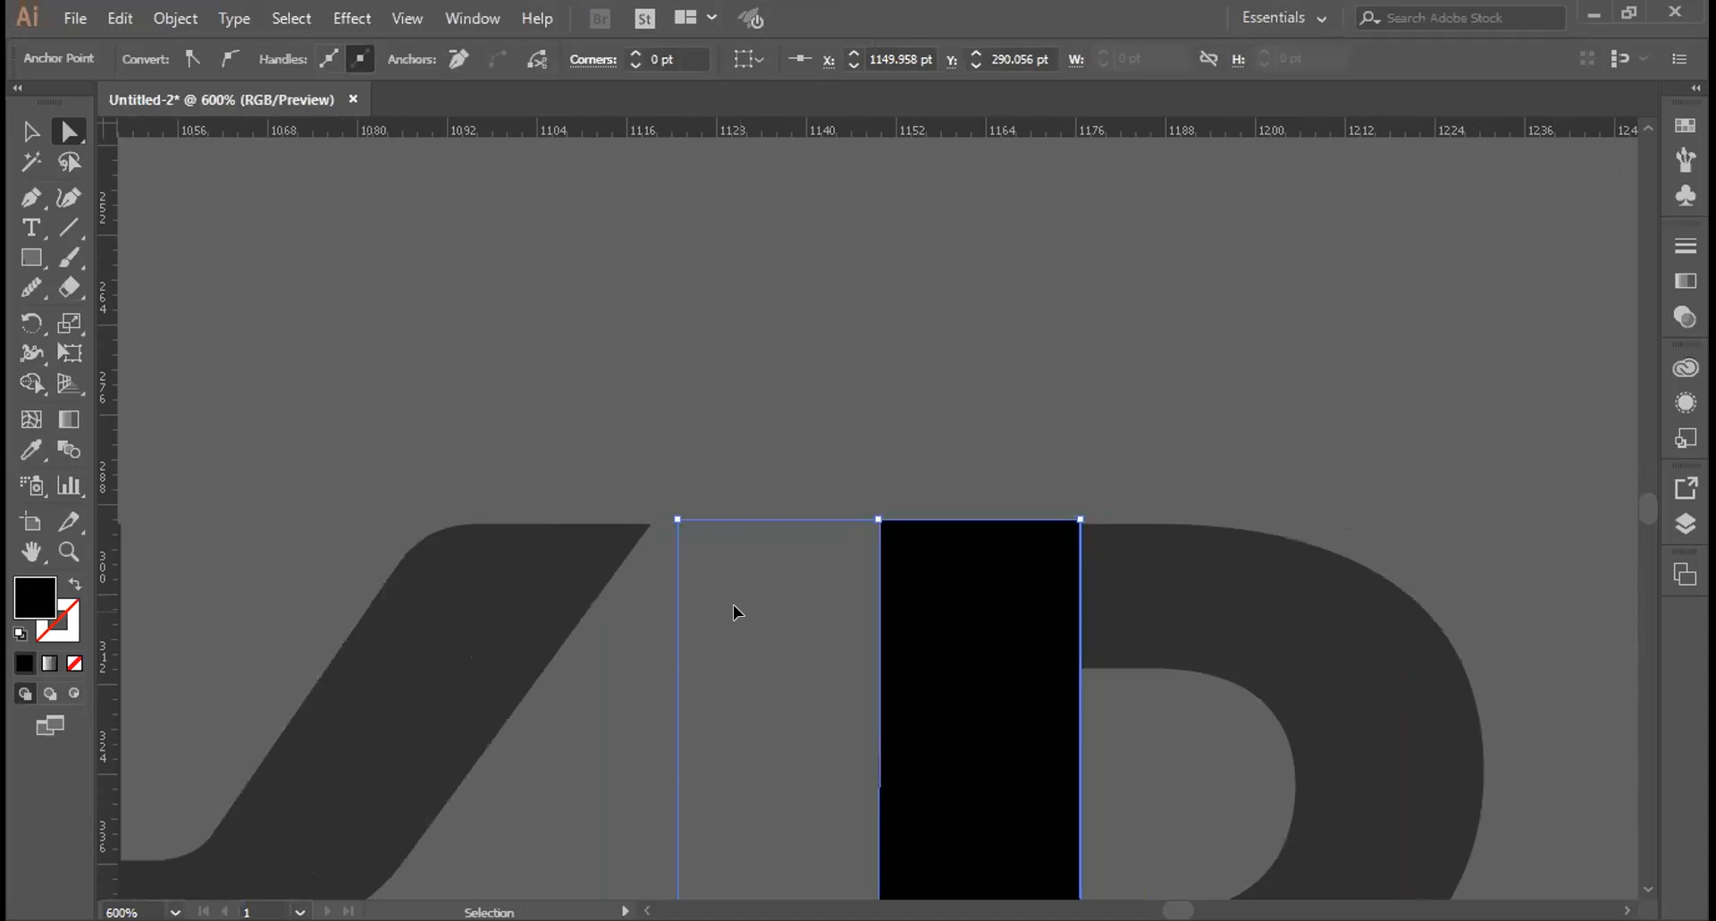
key(ctrl+plus)
key(ctrl+plus)
key(ctrl+plus)
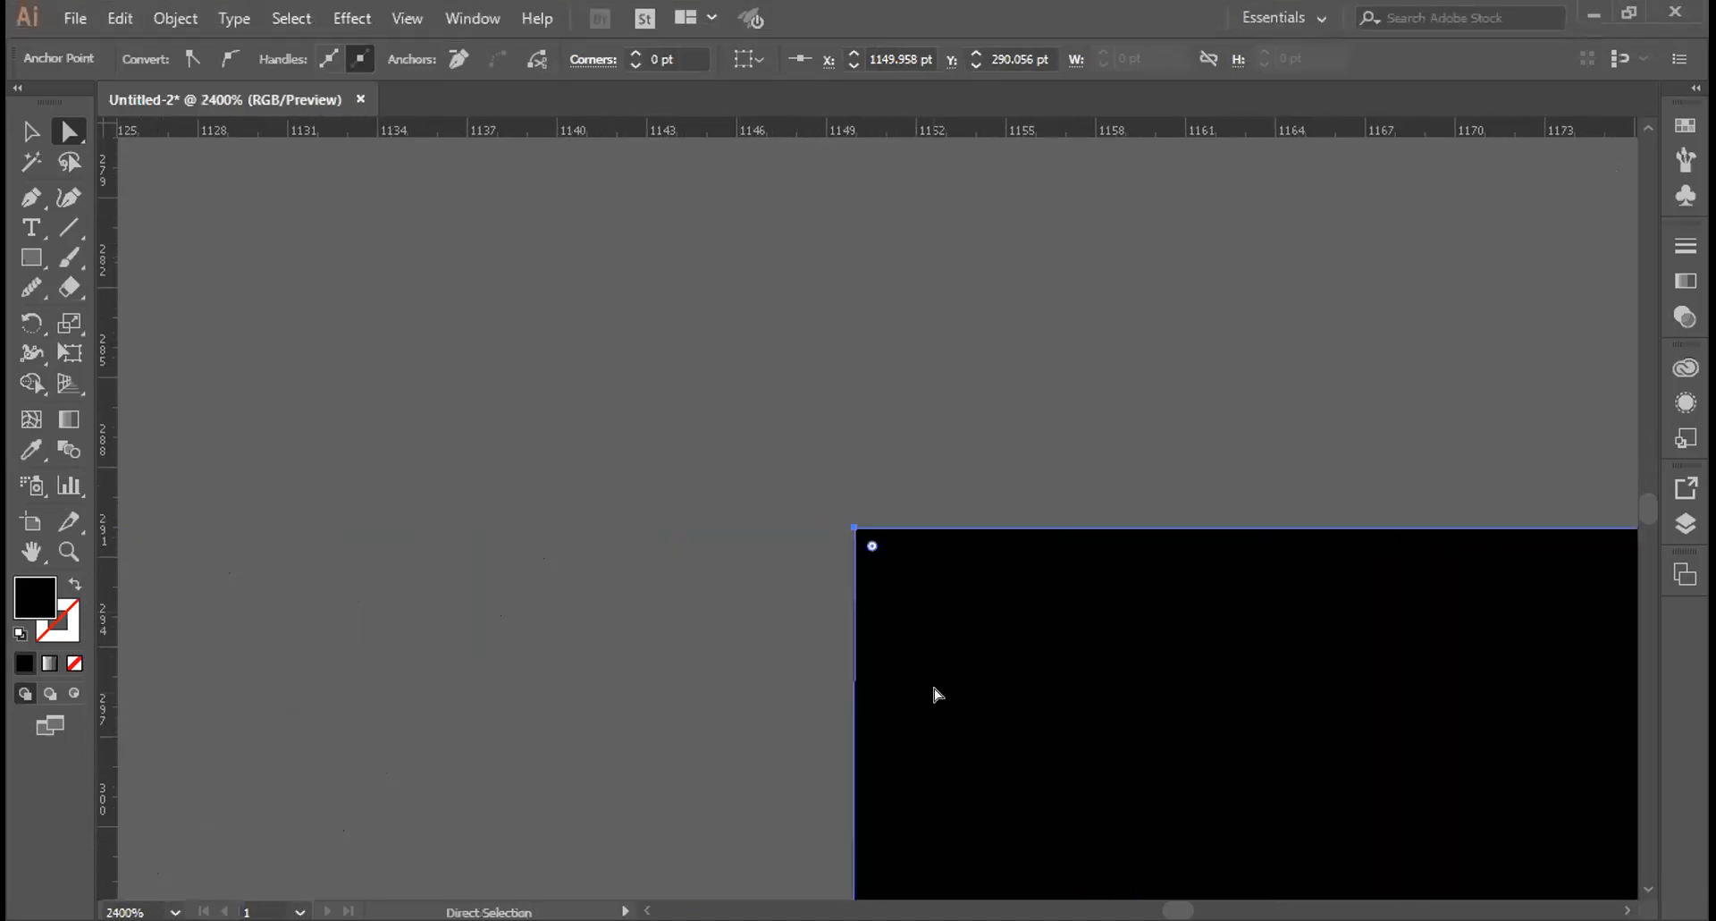
Examine how the J's stem lines up with the R, from its top edge down to the bend and back
drag(1100, 536, 799, 229)
drag(1195, 534, 989, 255)
drag(1117, 618, 1060, 296)
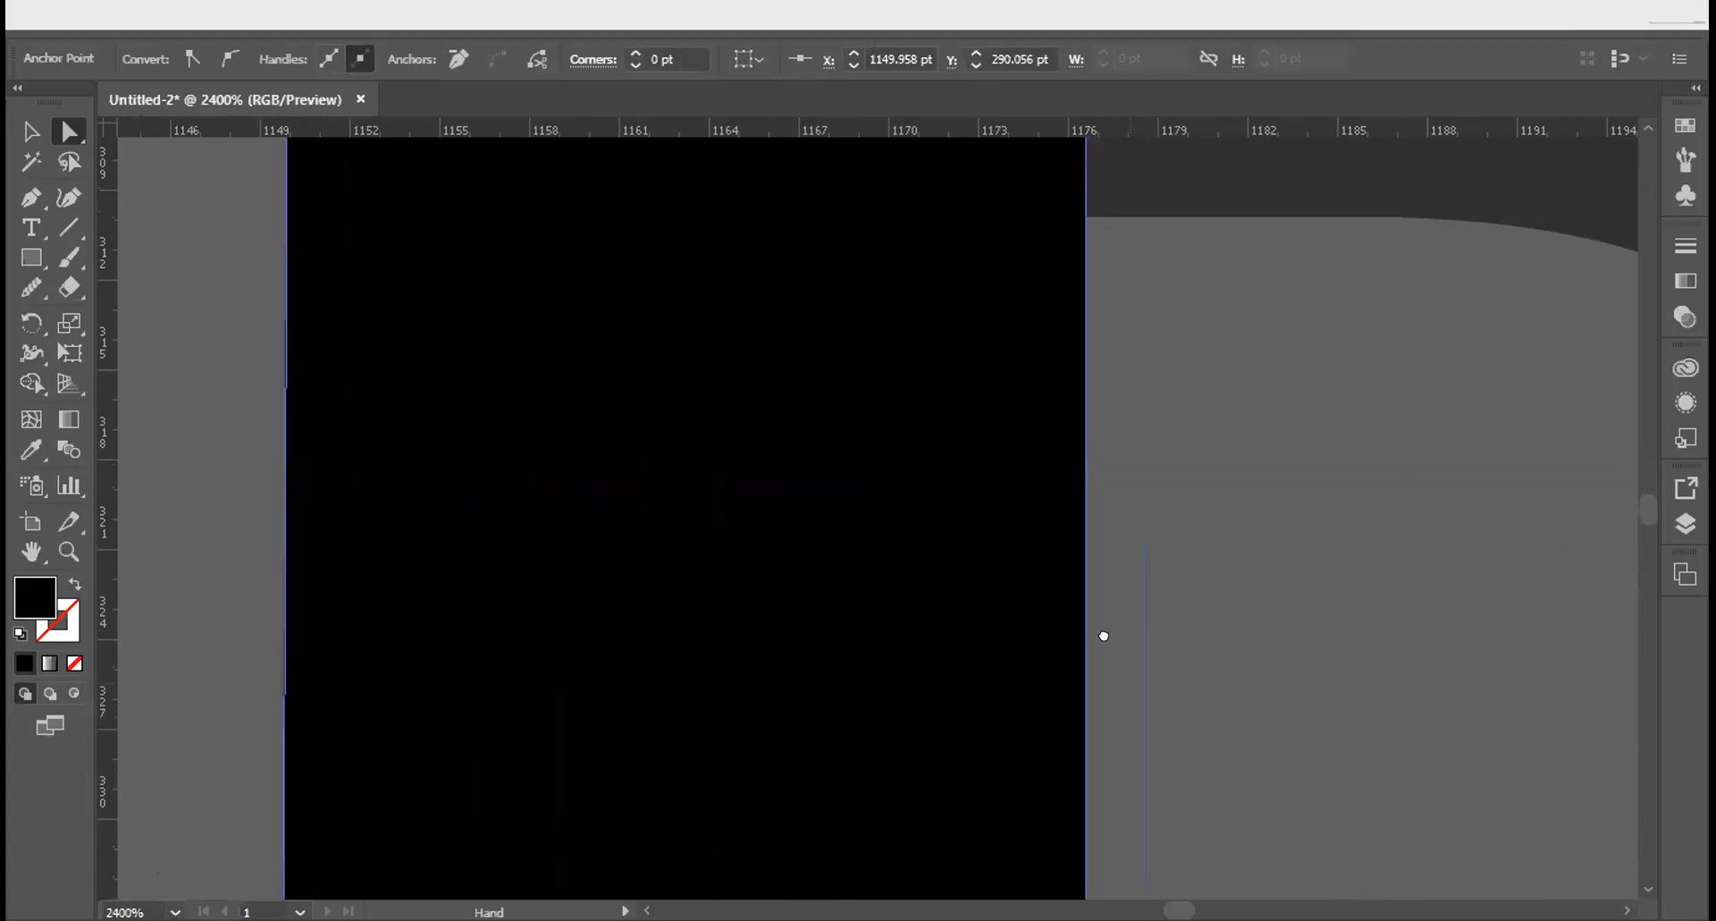
drag(1104, 635, 1079, 511)
mouse_move(1138, 591)
mouse_down()
mouse_move(1138, 790)
mouse_move(1076, 739)
mouse_up()
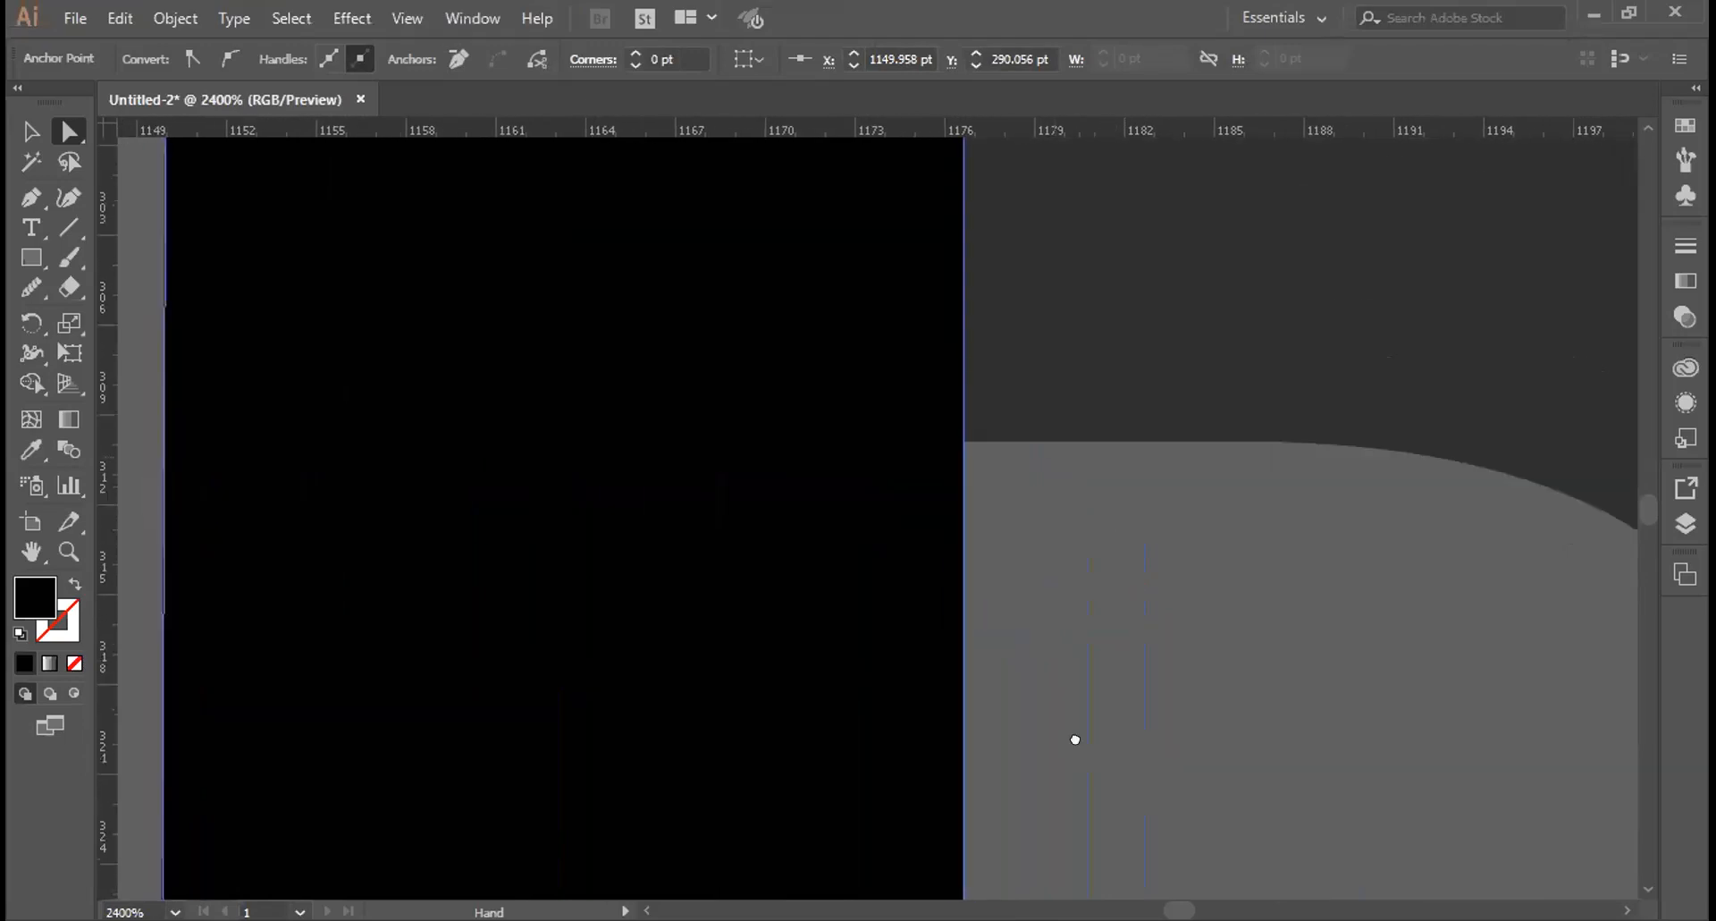
drag(1053, 390, 1050, 751)
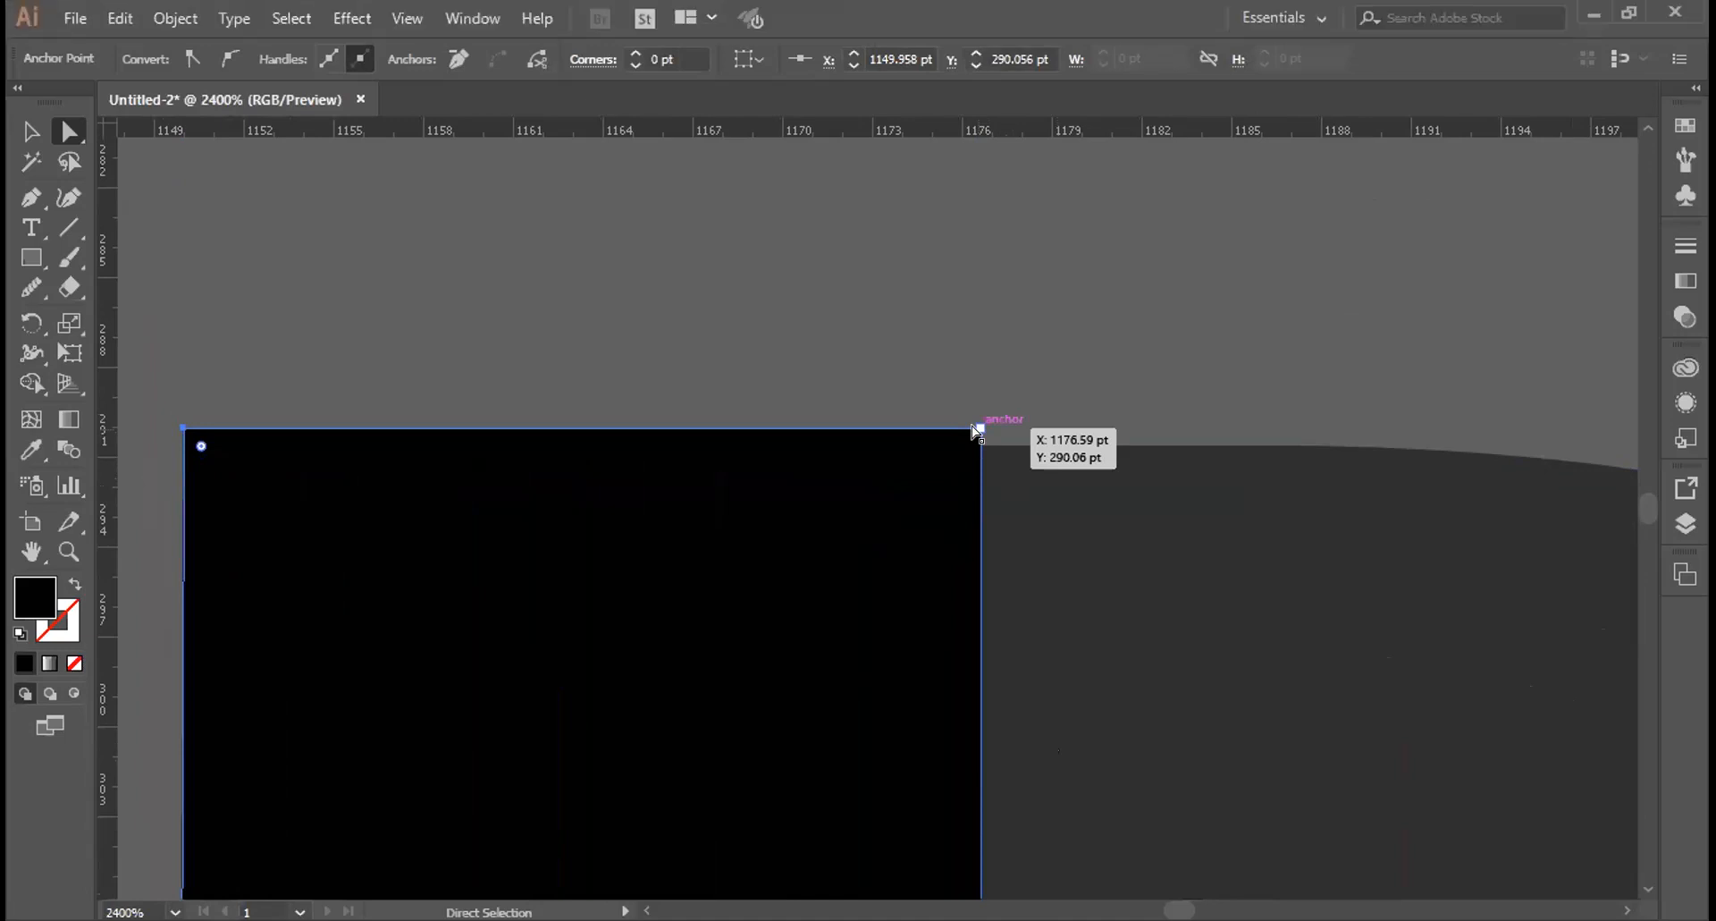
click(1095, 635)
drag(1144, 756, 1104, 540)
drag(1109, 630, 1088, 313)
drag(1093, 499, 1080, 413)
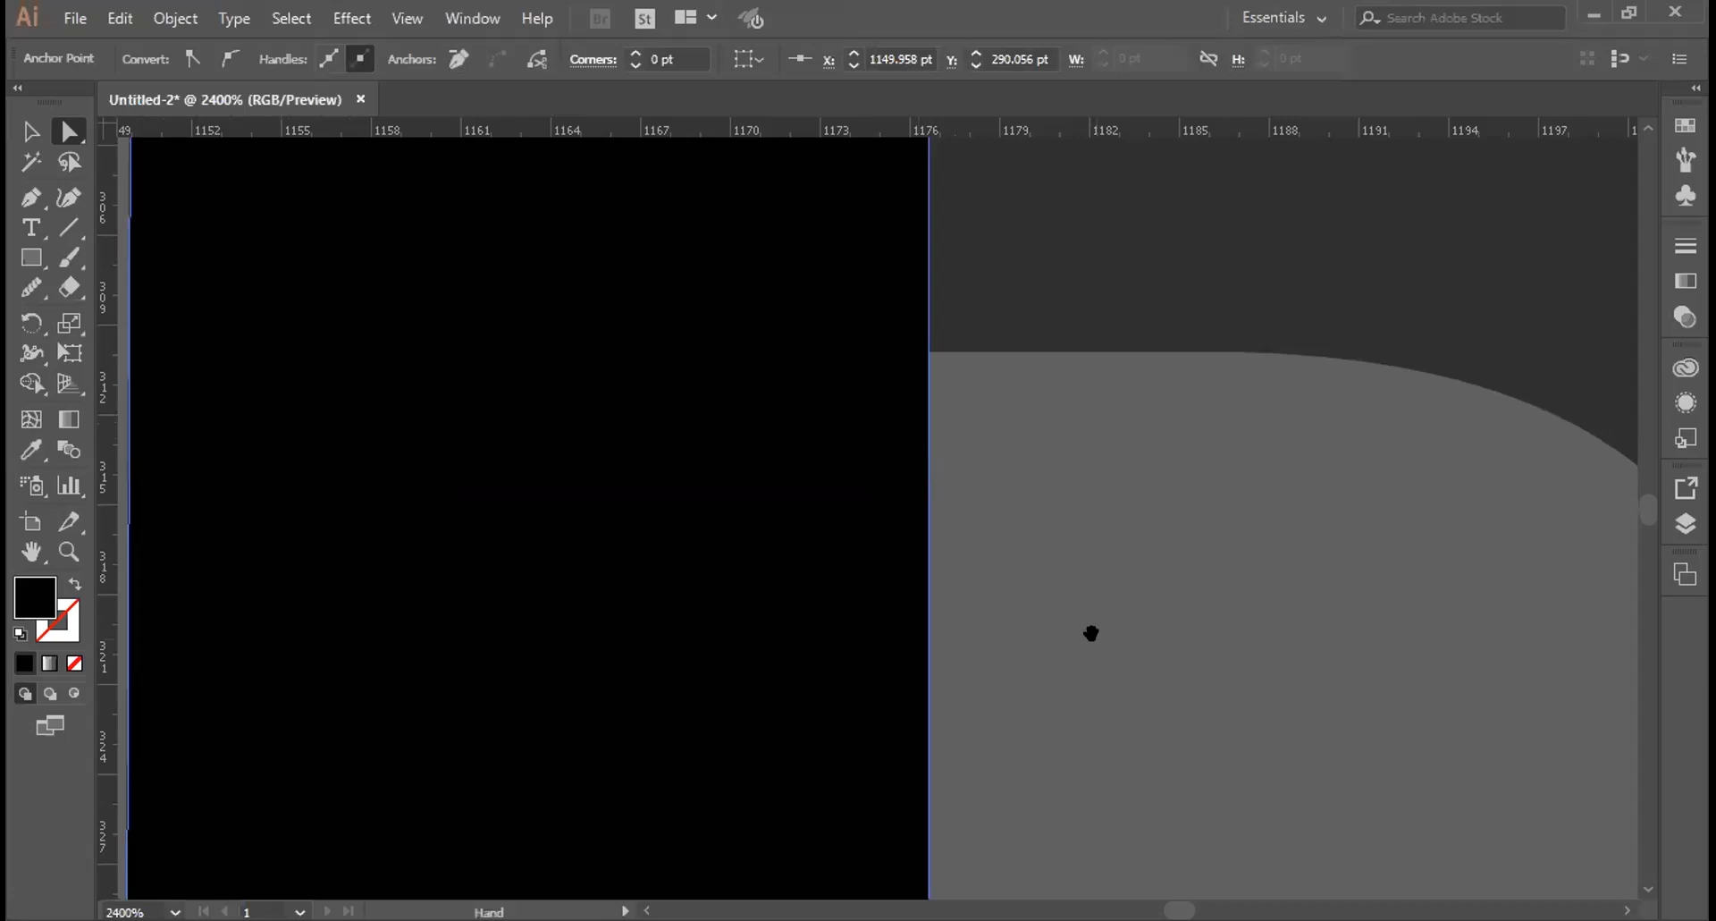
drag(1083, 831, 1093, 606)
drag(1042, 777, 1076, 391)
drag(1061, 720, 1061, 414)
drag(994, 788, 994, 569)
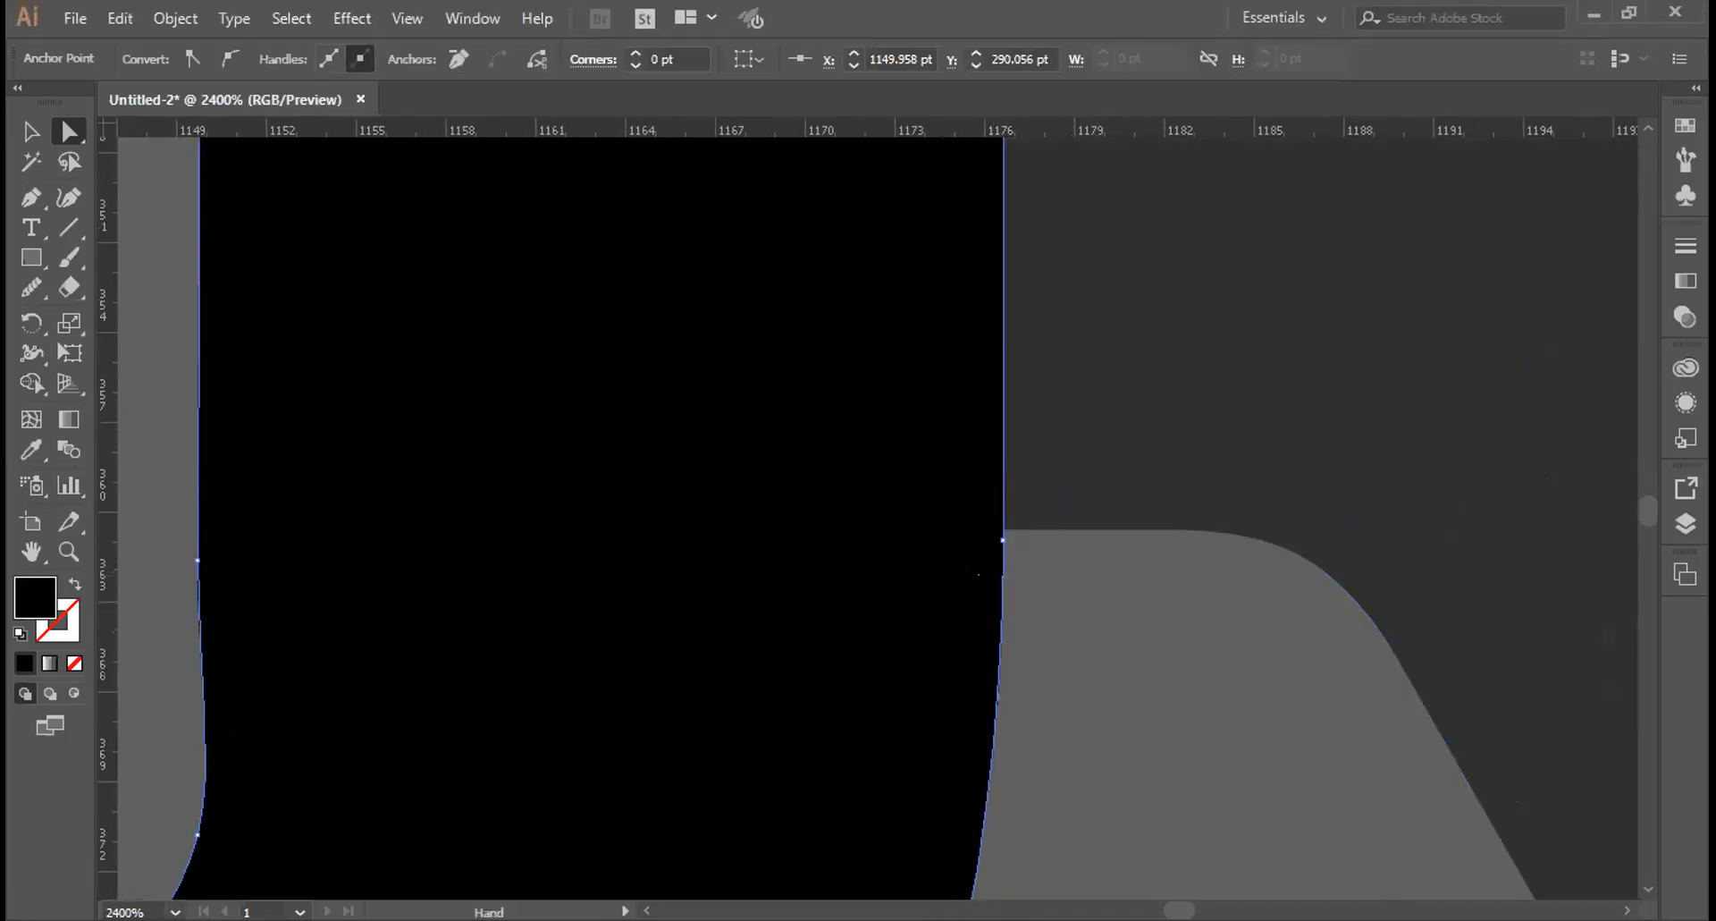
drag(1064, 517, 1052, 559)
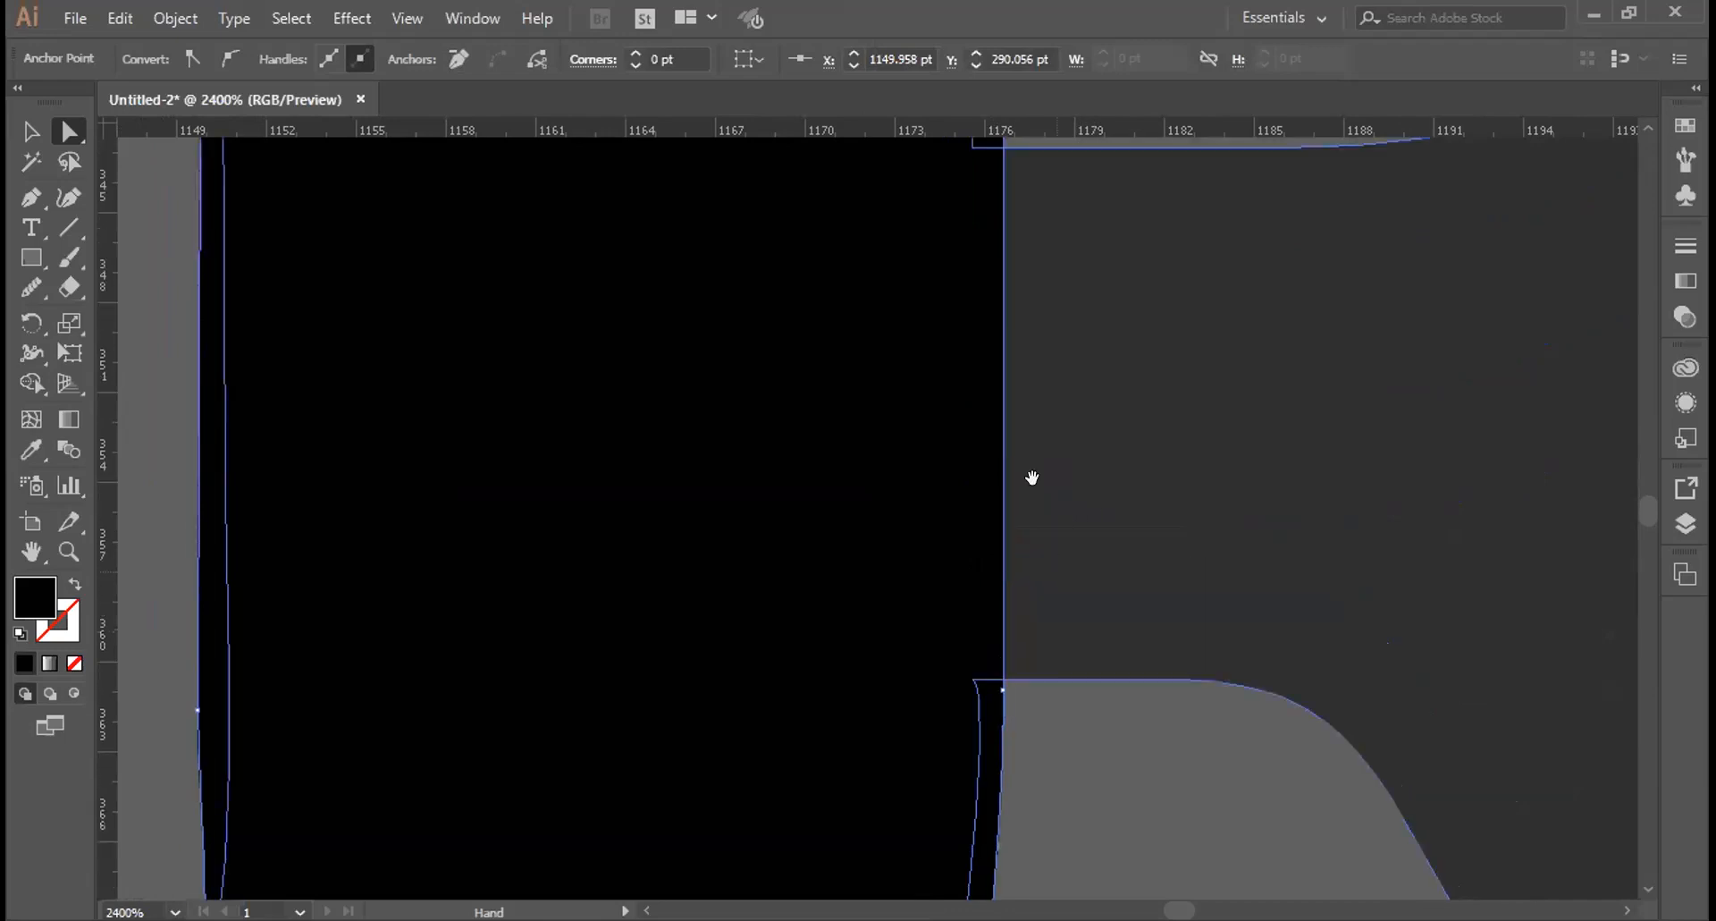
drag(1032, 477, 1033, 567)
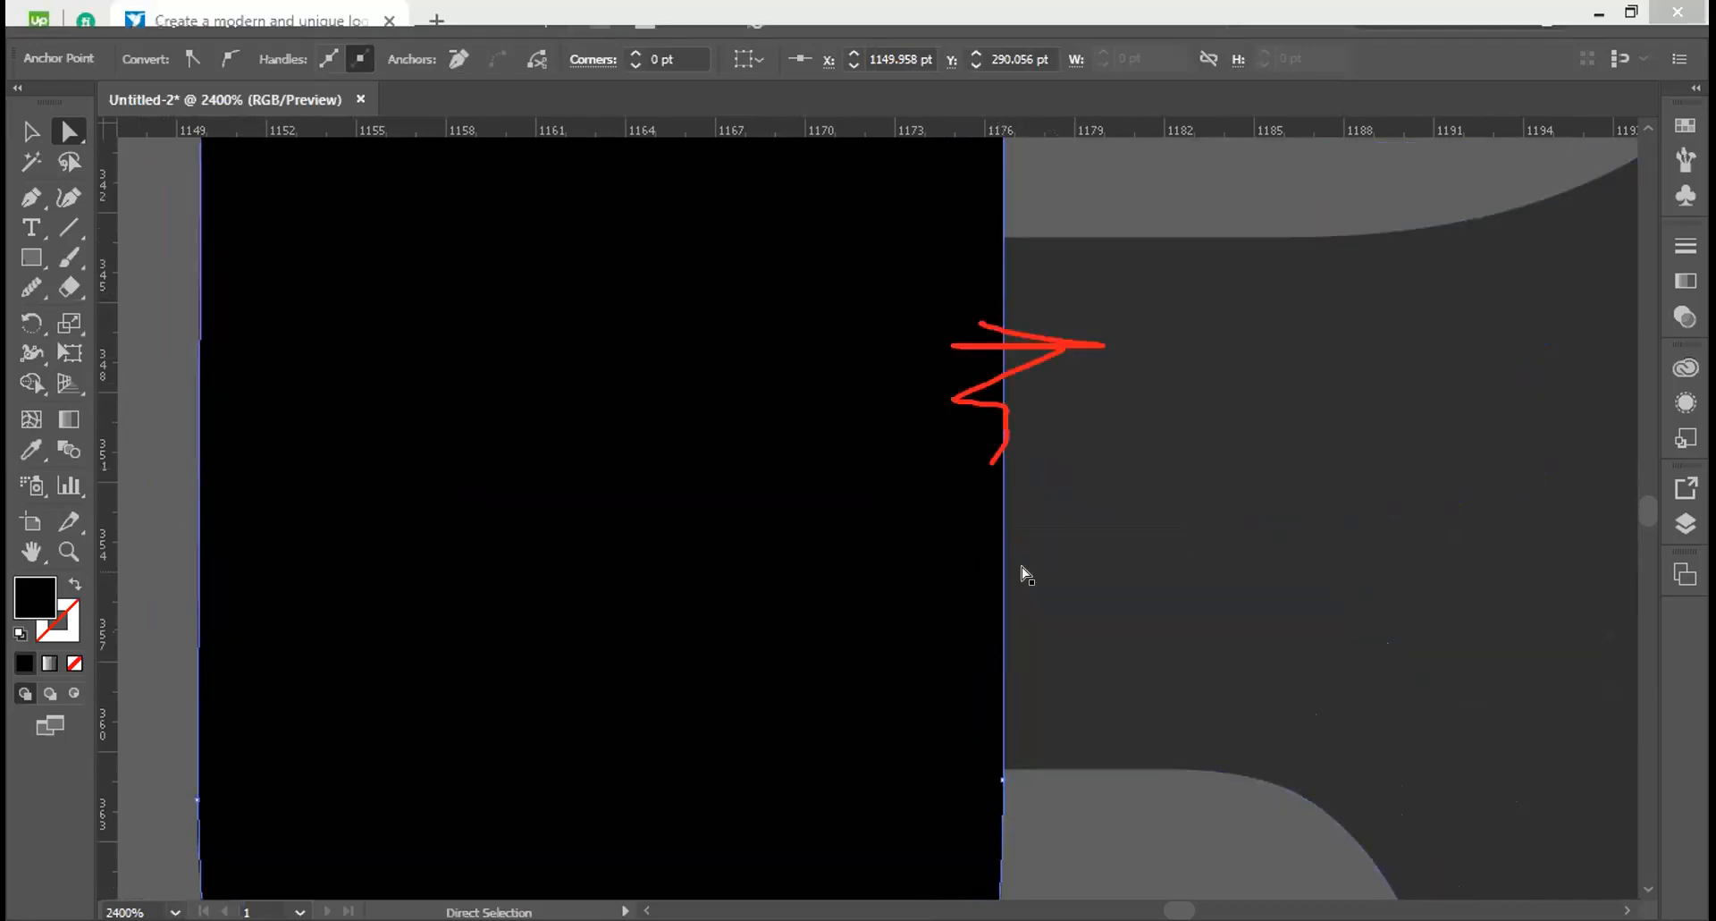
drag(1072, 152, 1072, 318)
drag(1034, 257, 1022, 752)
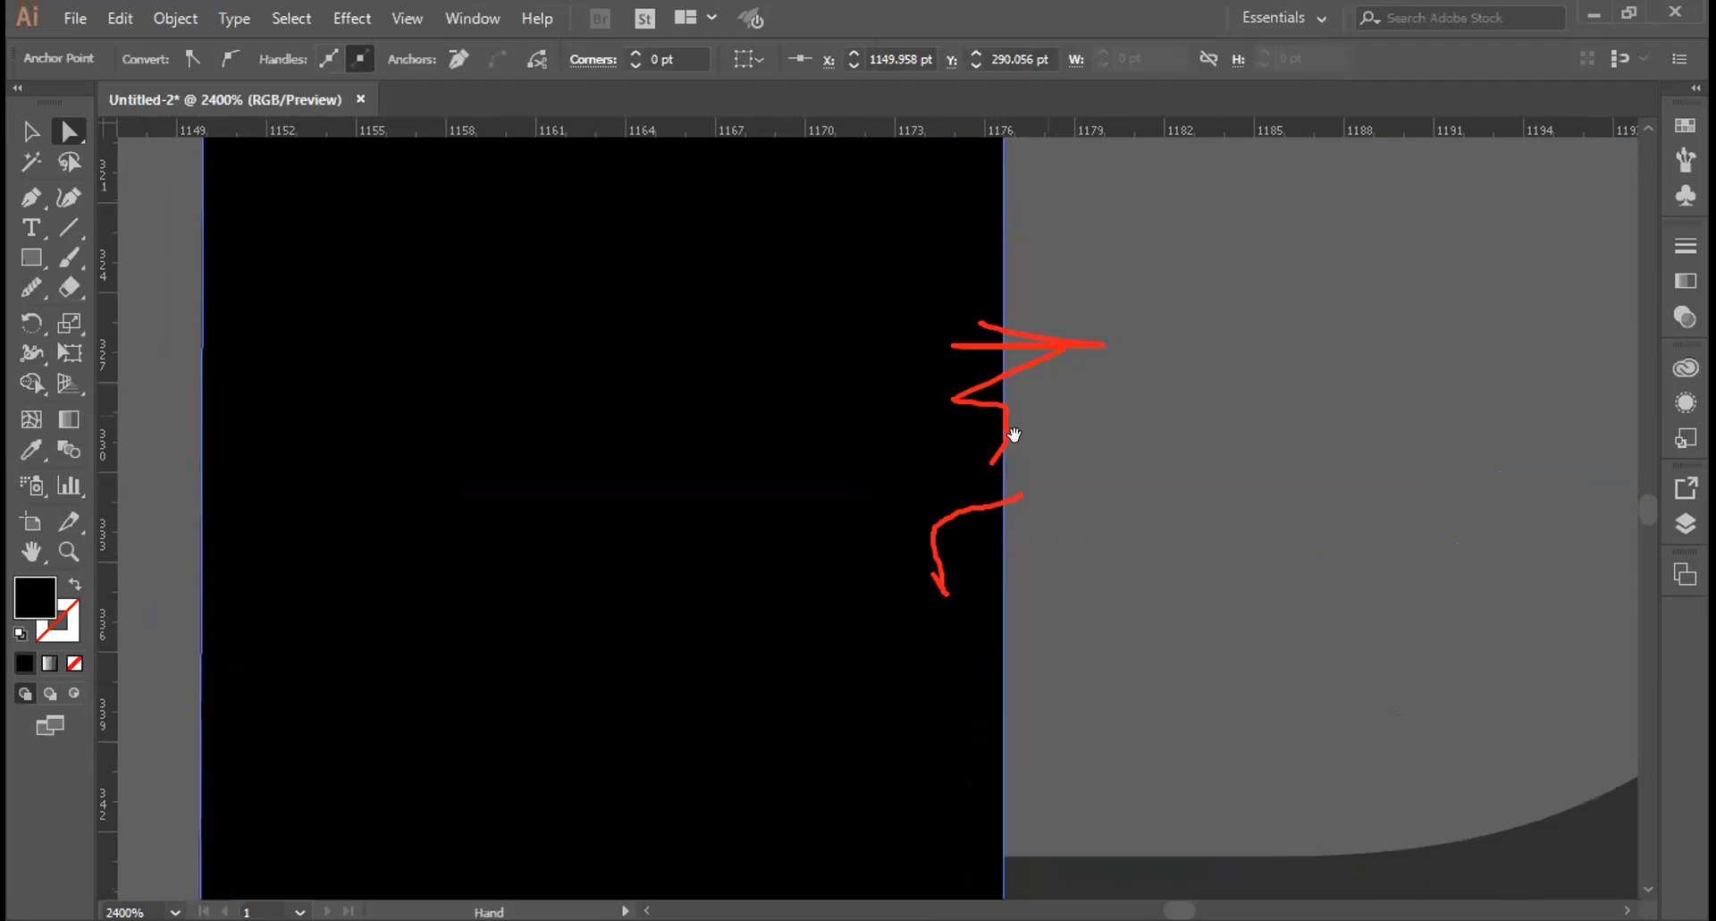
drag(1037, 161, 1022, 550)
drag(1039, 232, 1036, 517)
drag(993, 174, 992, 365)
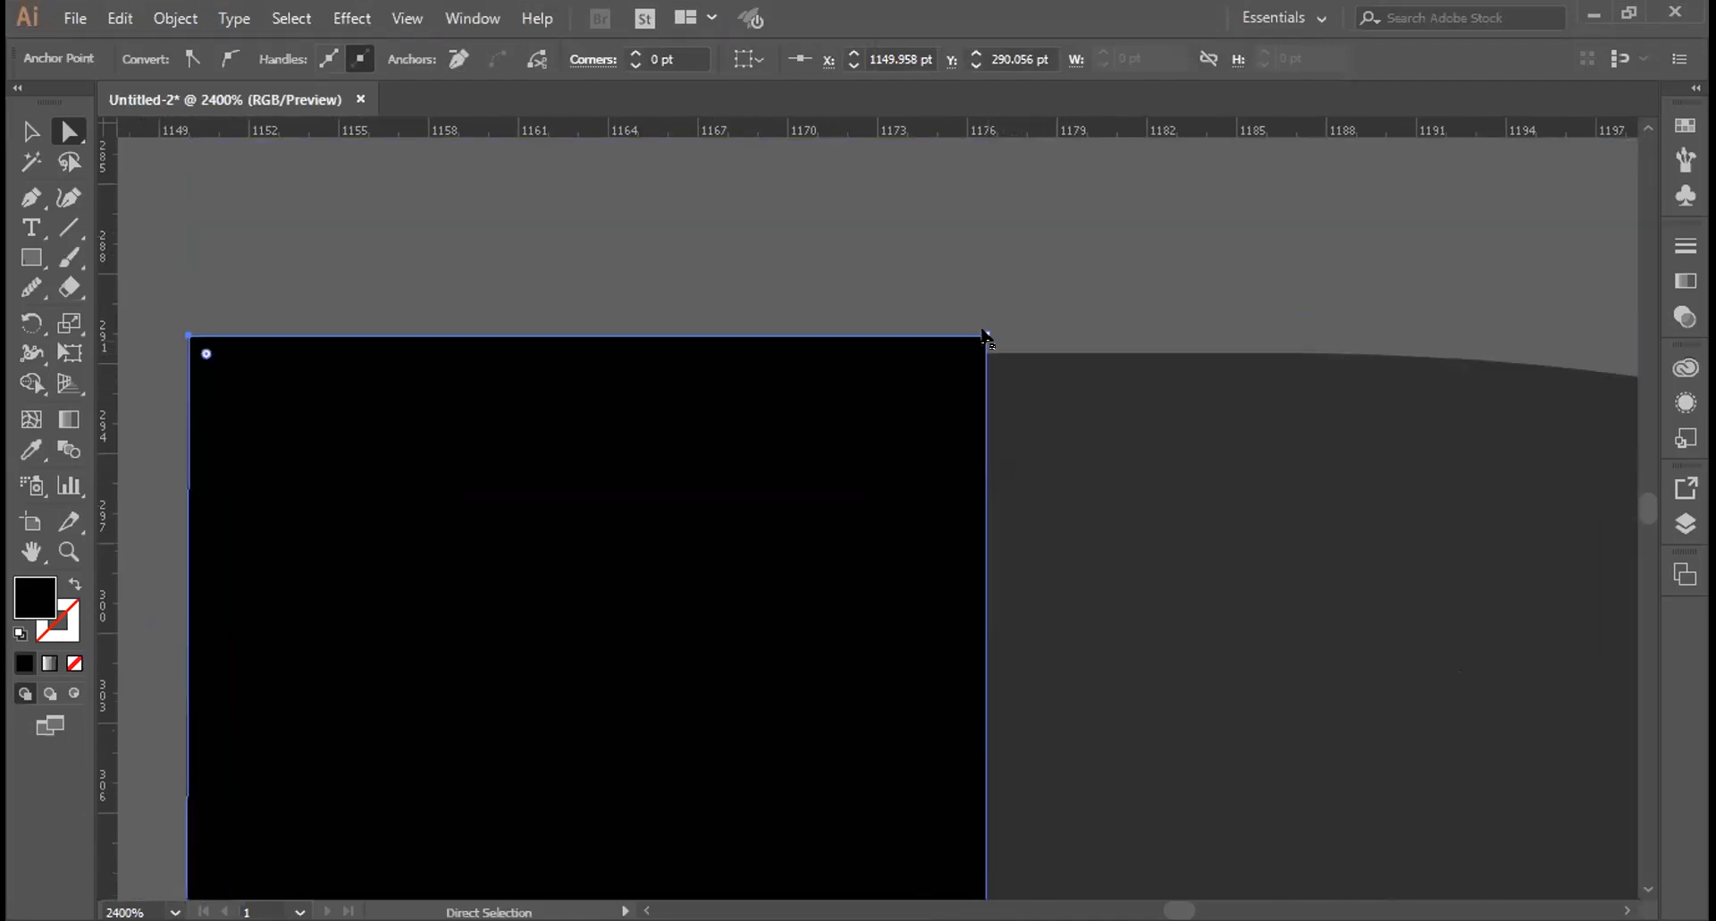
Select the whole J and nudge it left by 1 pt against the R
key(v)
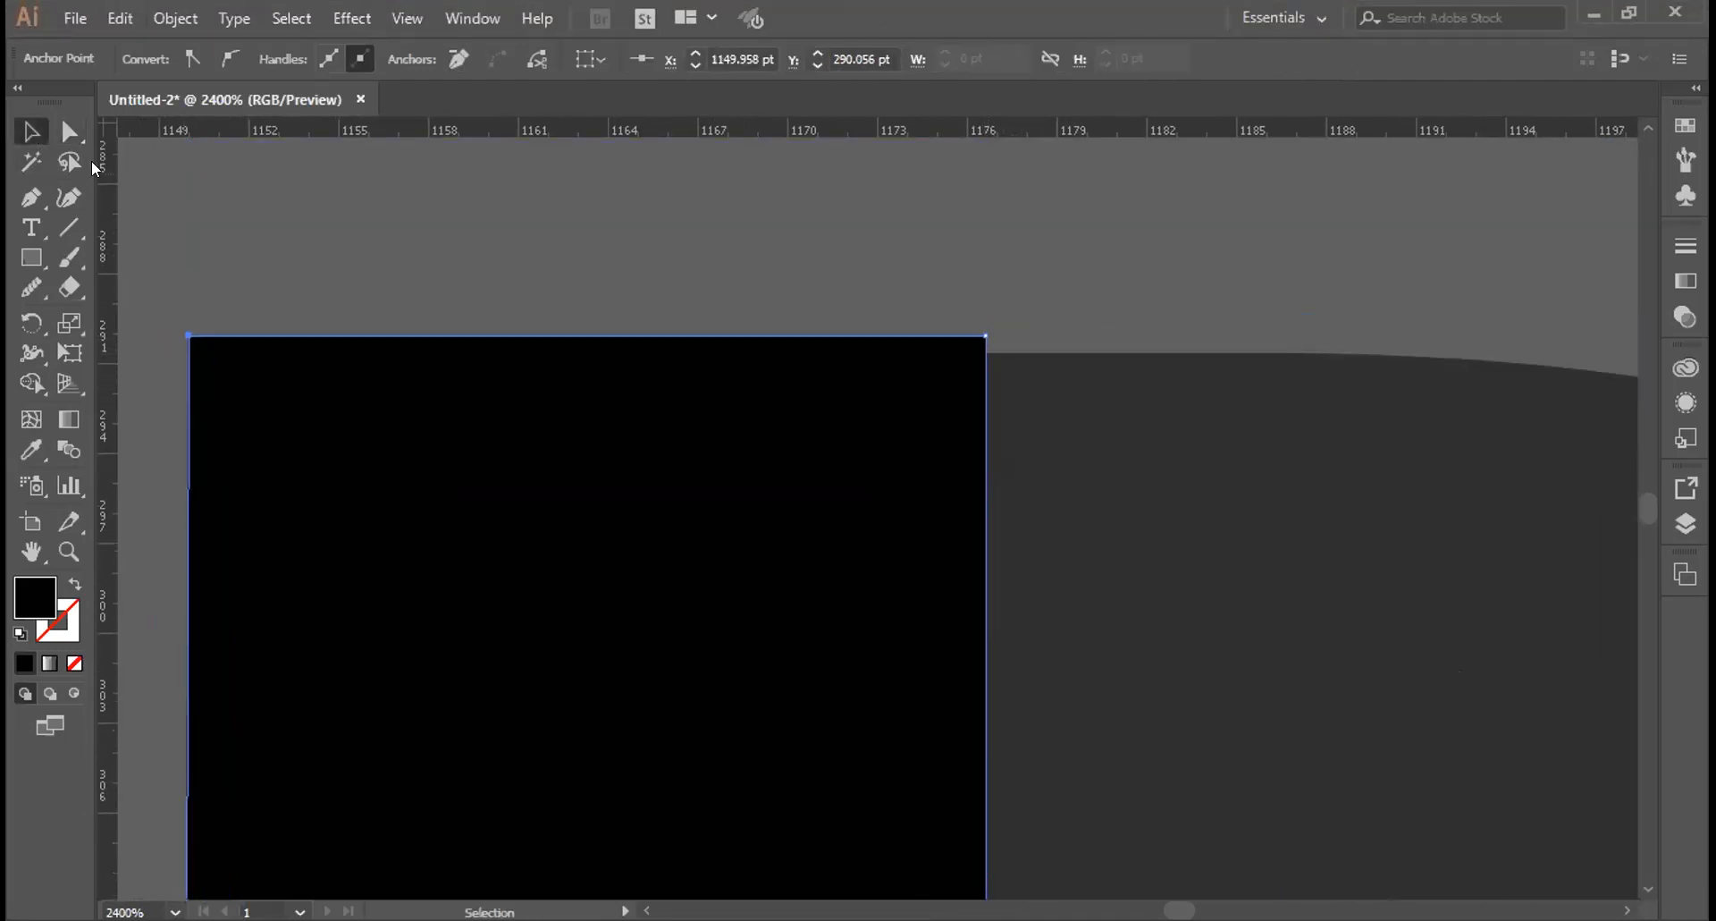
click(906, 334)
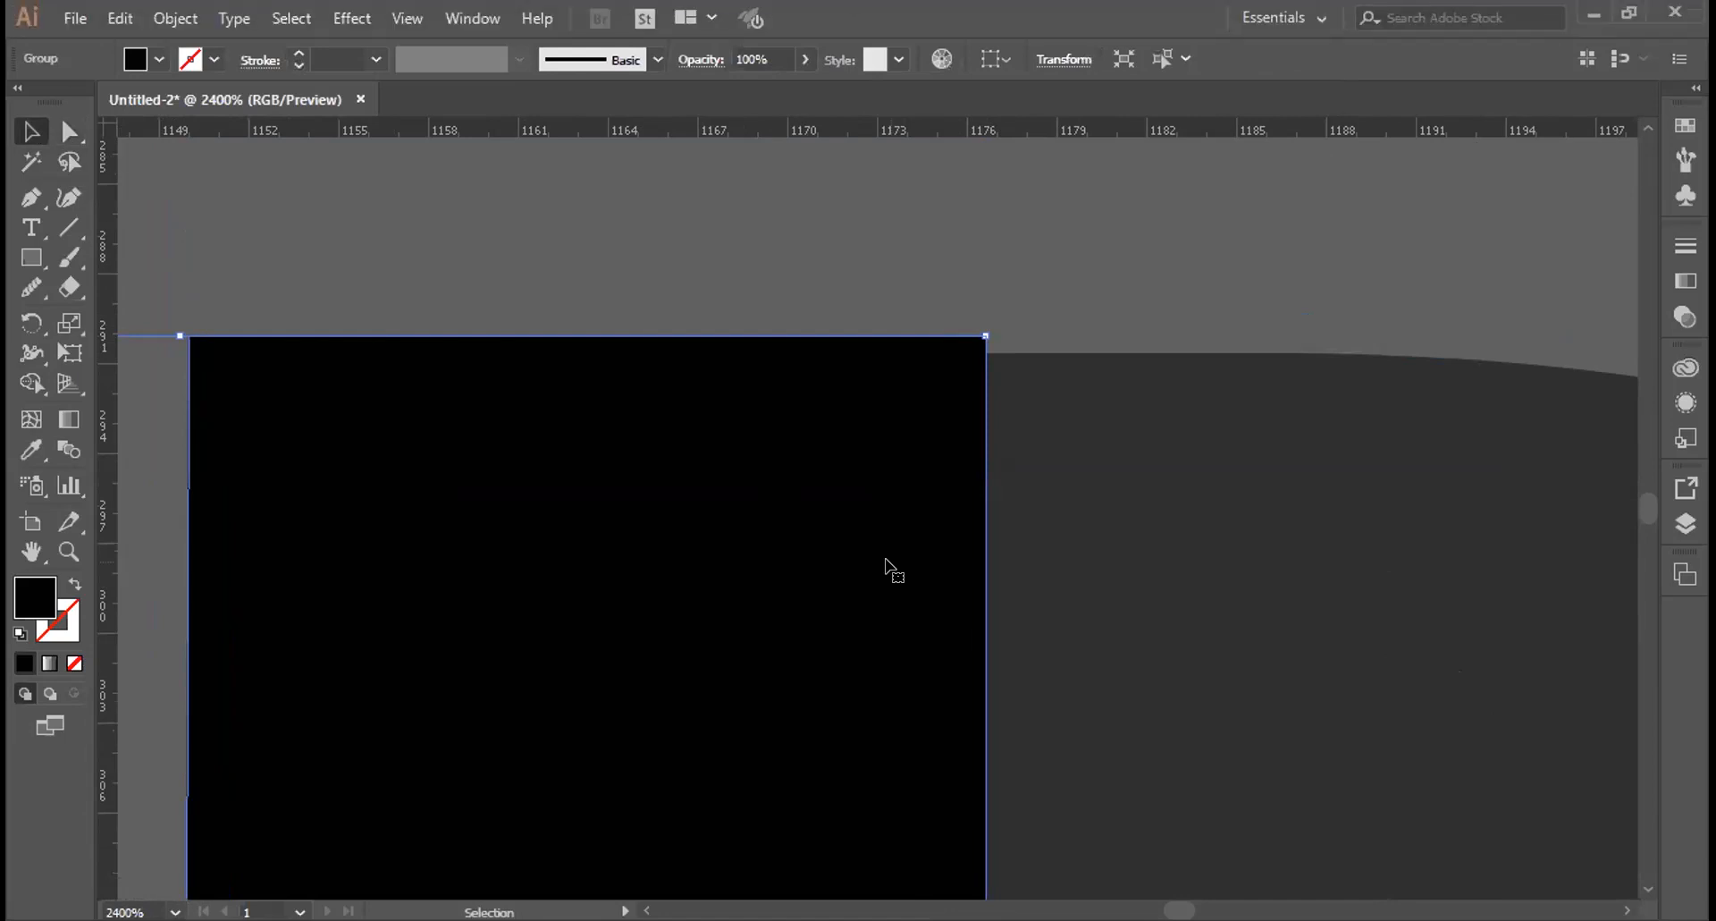
key(ctrl+plus)
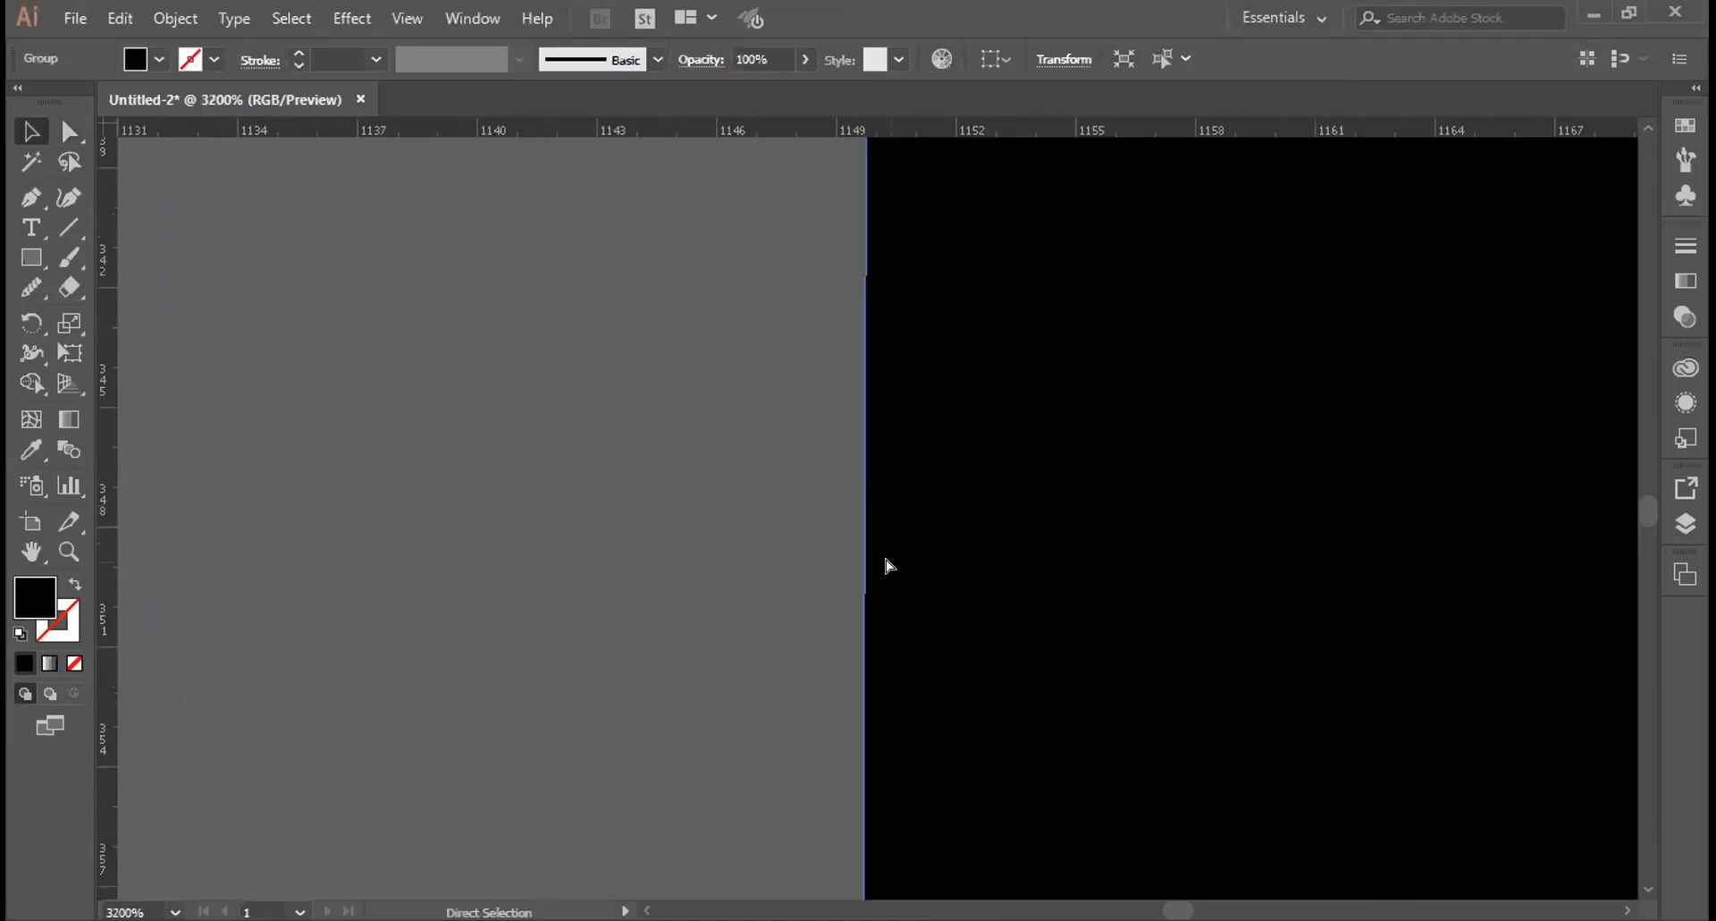
scroll(888, 565, down, 3)
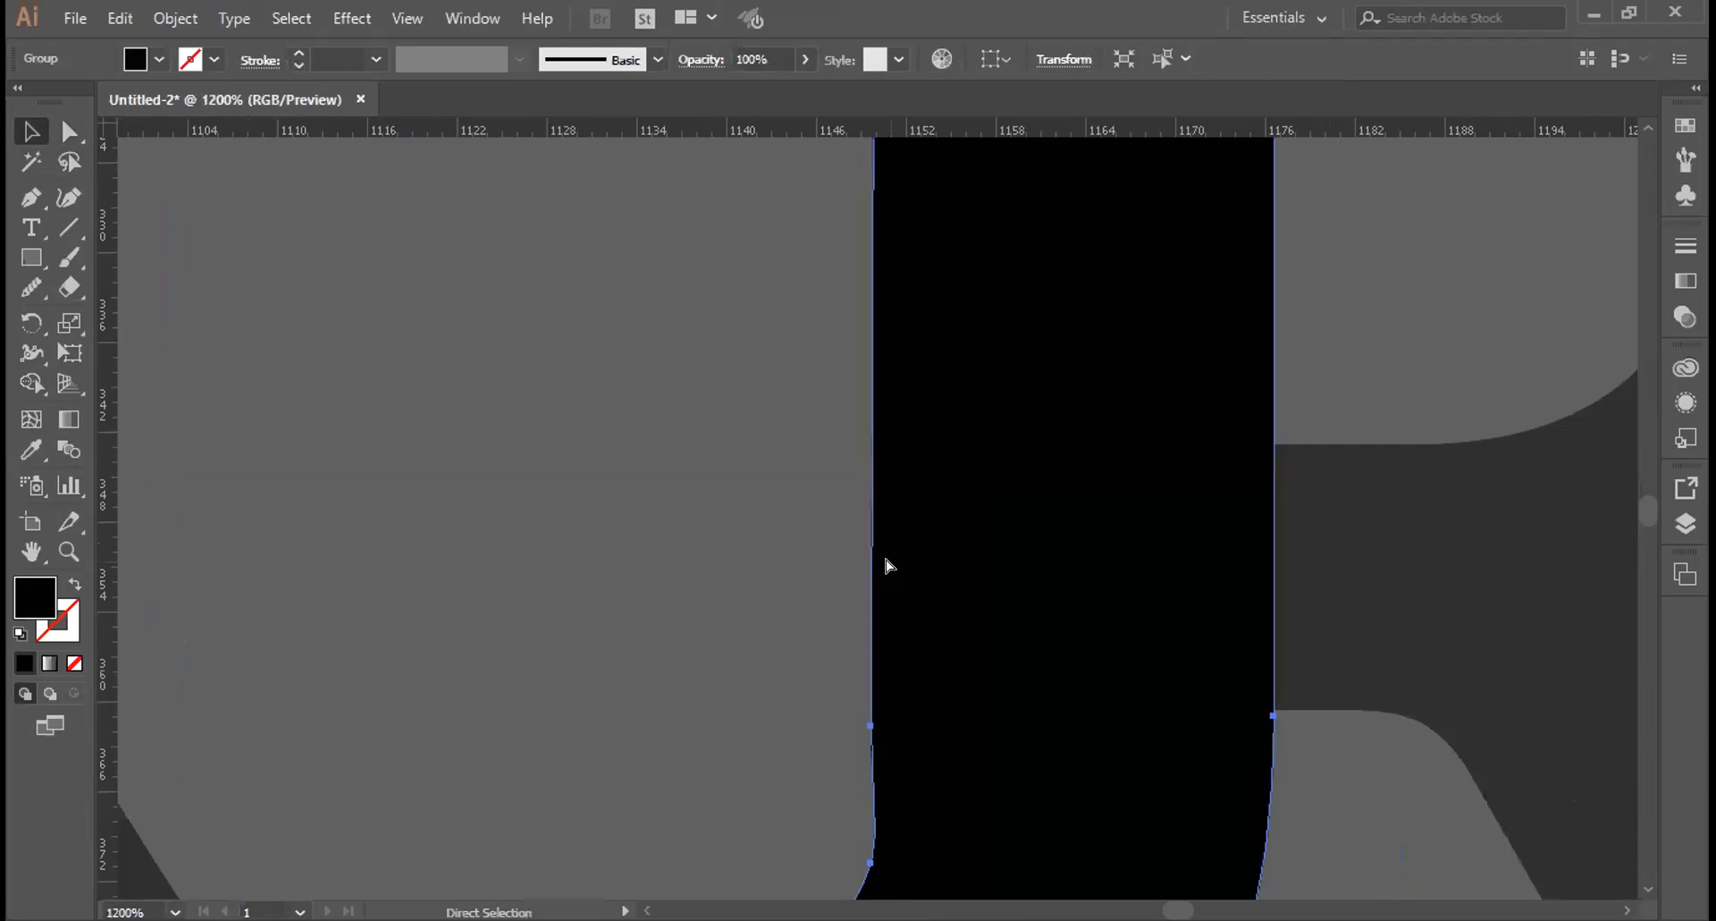
scroll(888, 565, down, 2)
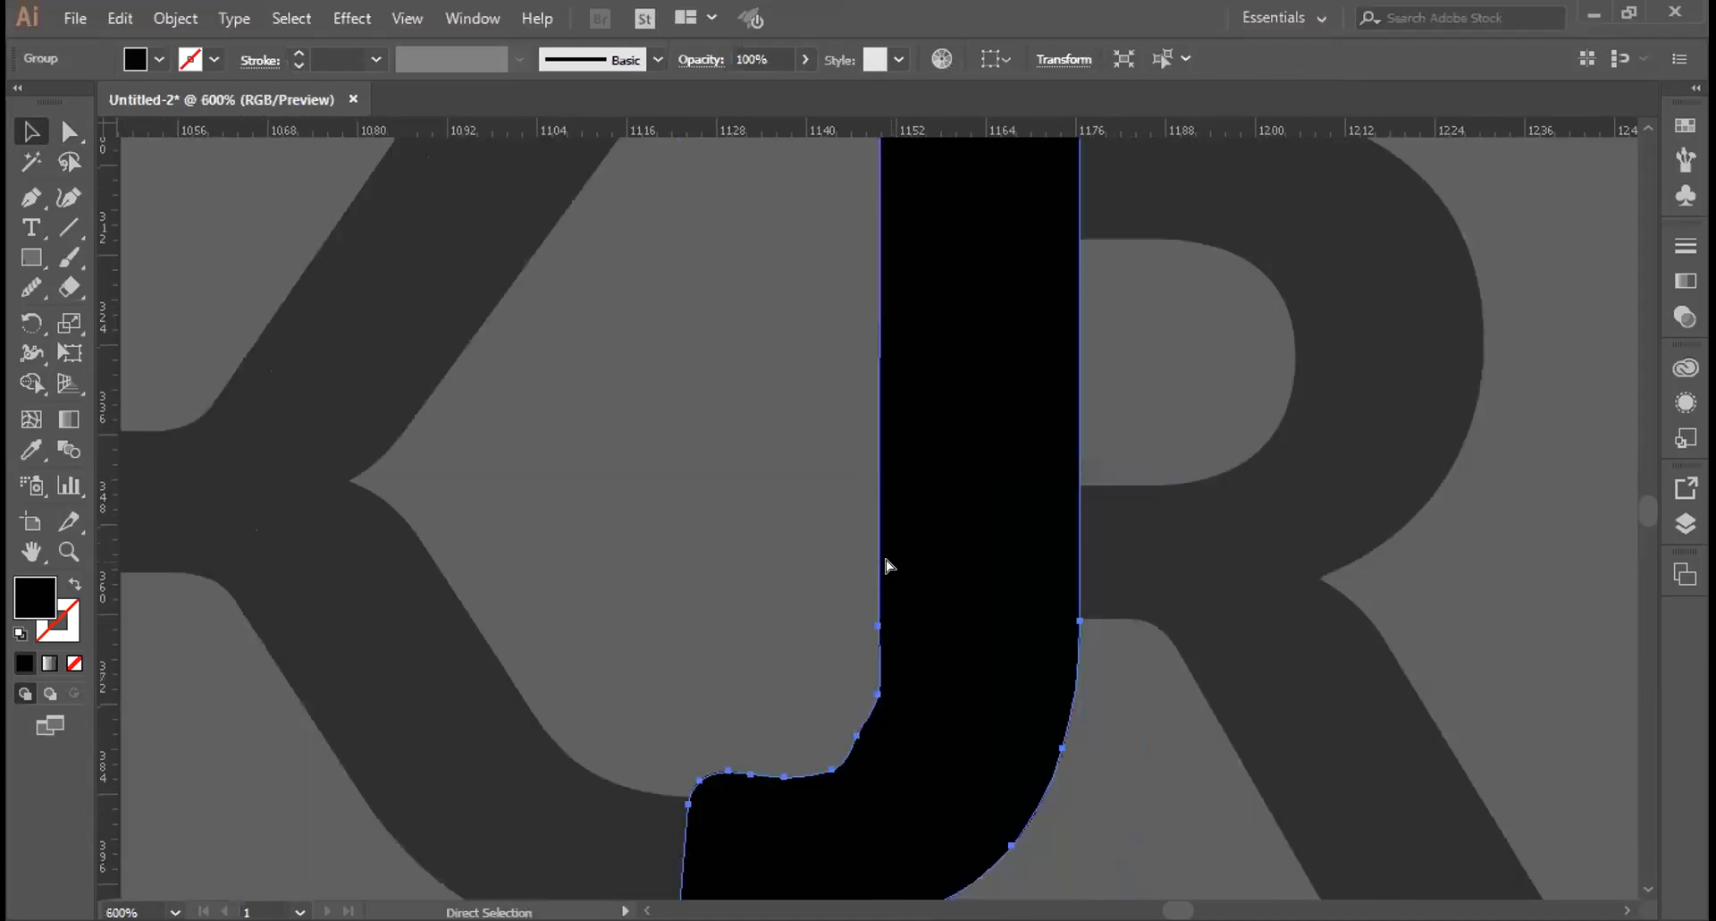
key(ctrl+1)
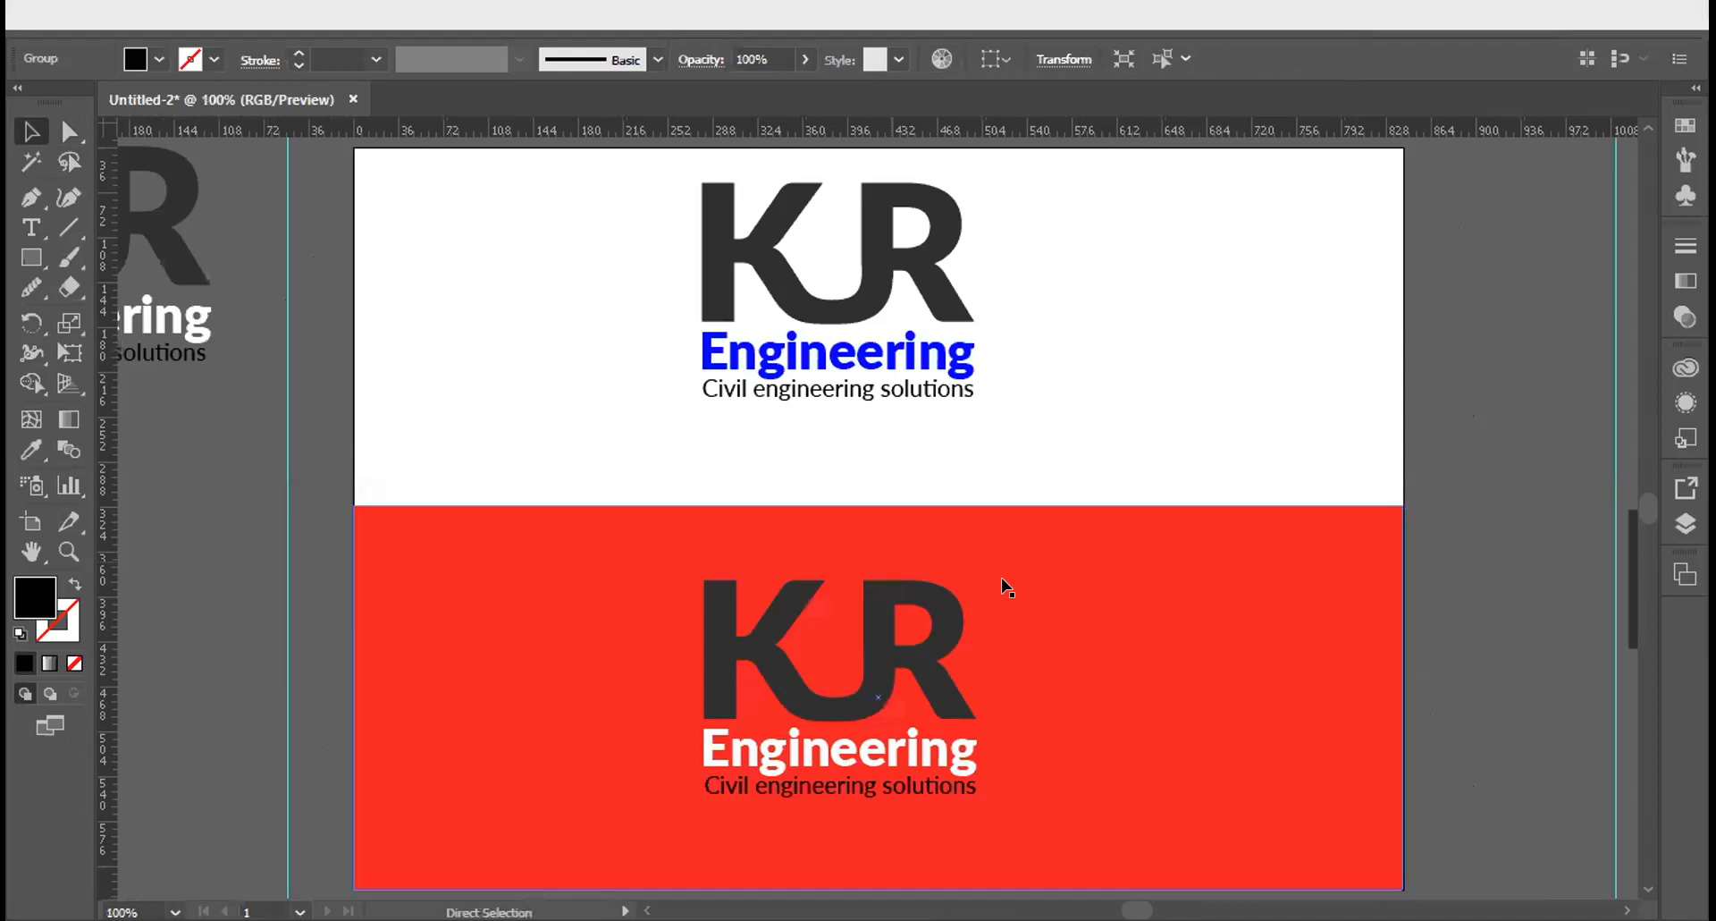
drag(1425, 595, 1351, 582)
scroll(985, 642, right, 10)
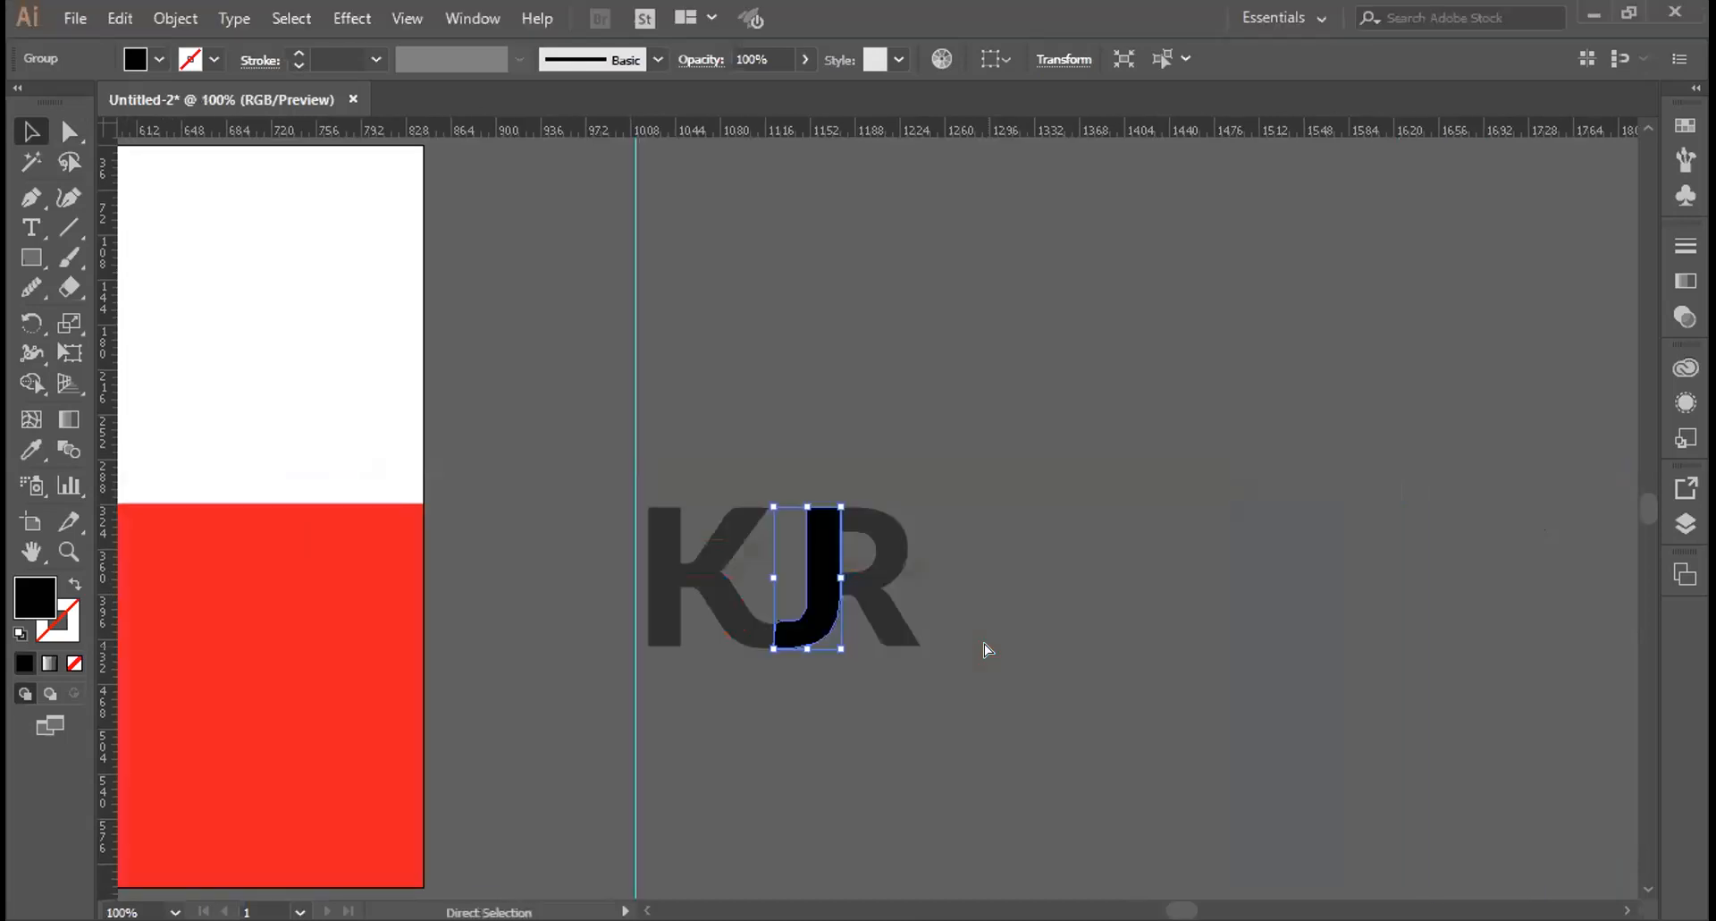
key(ctrl+plus)
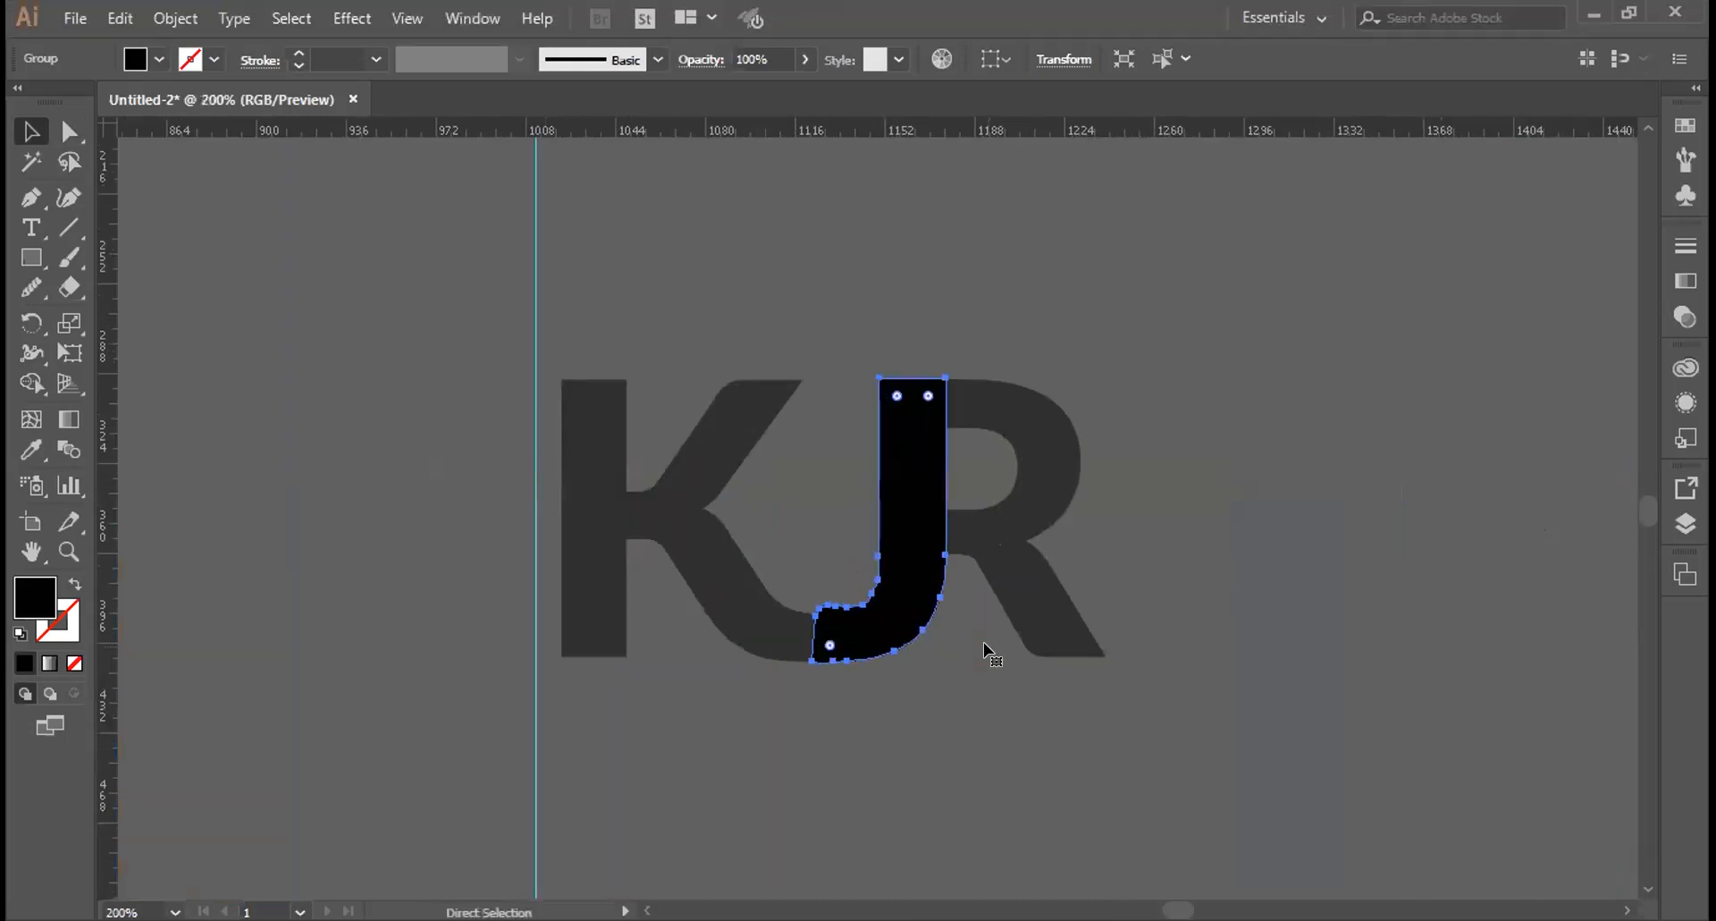
key(ctrl+plus)
key(ctrl+plus)
scroll(1112, 519, down, 3)
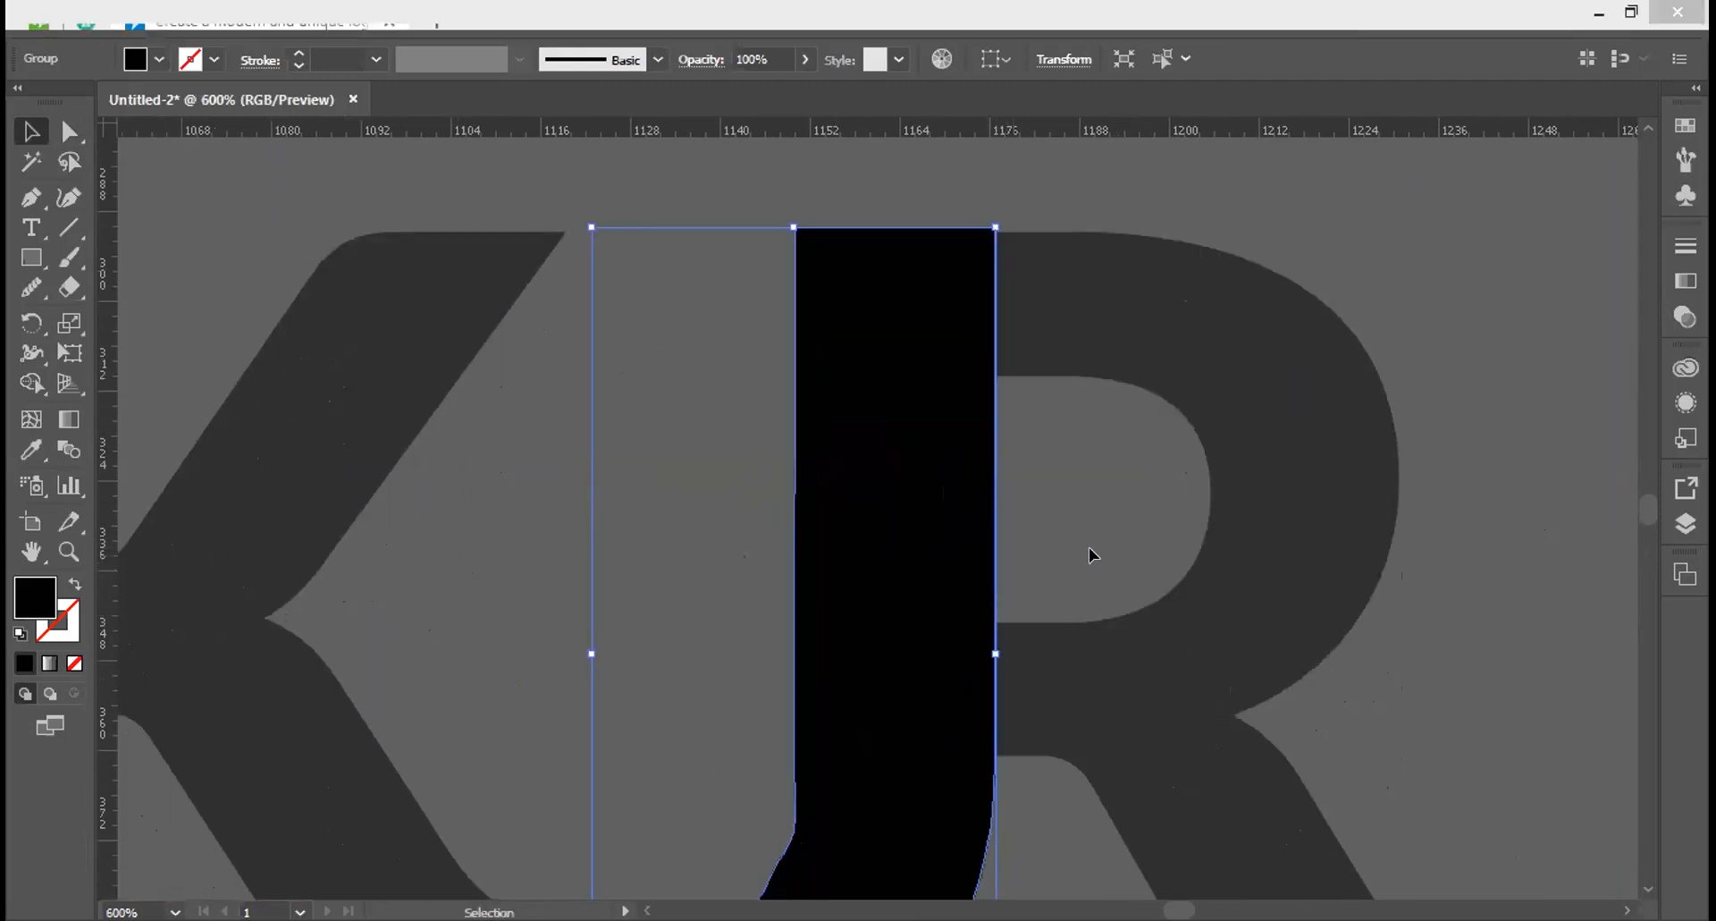
key(Left)
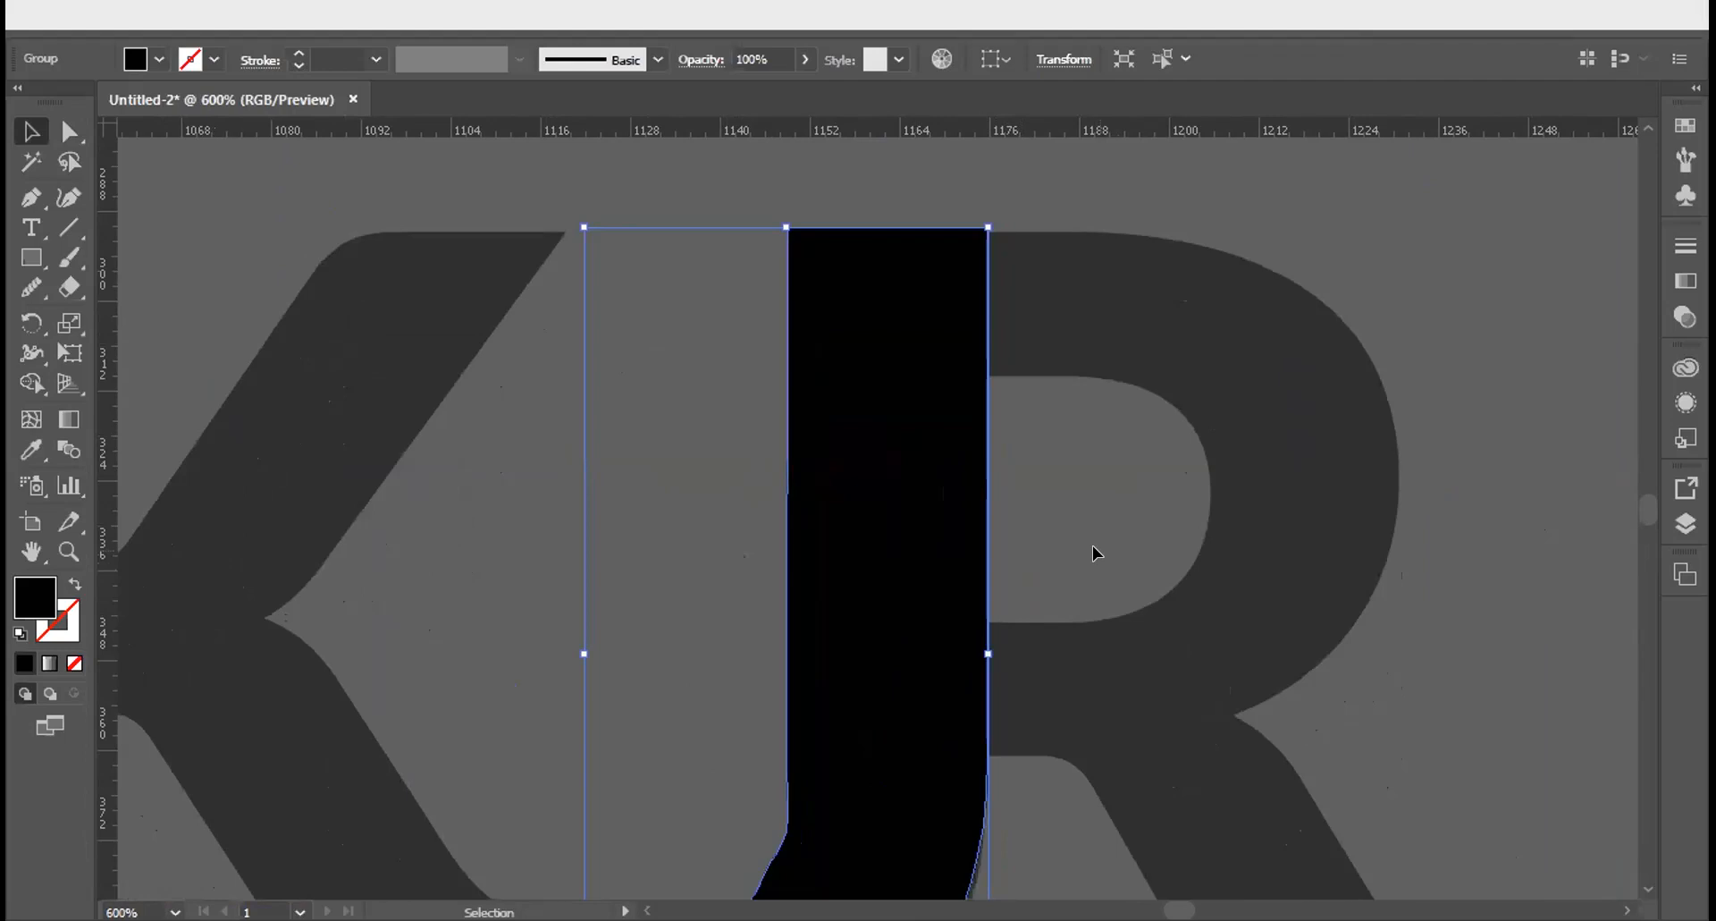
key(Left)
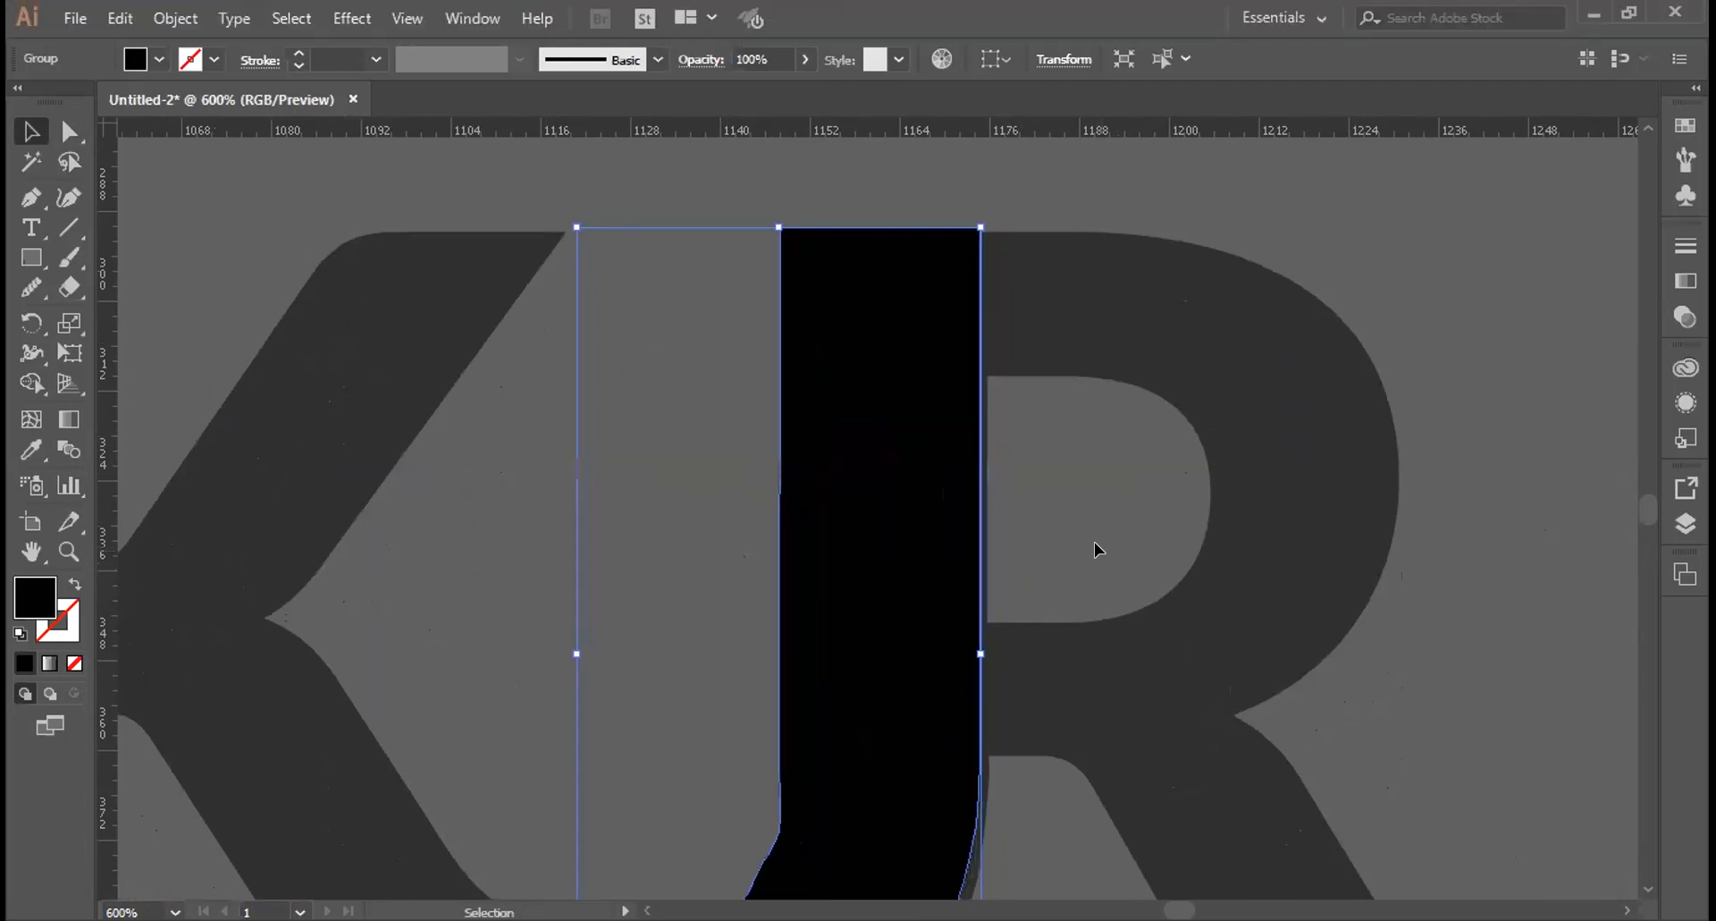
key(Right)
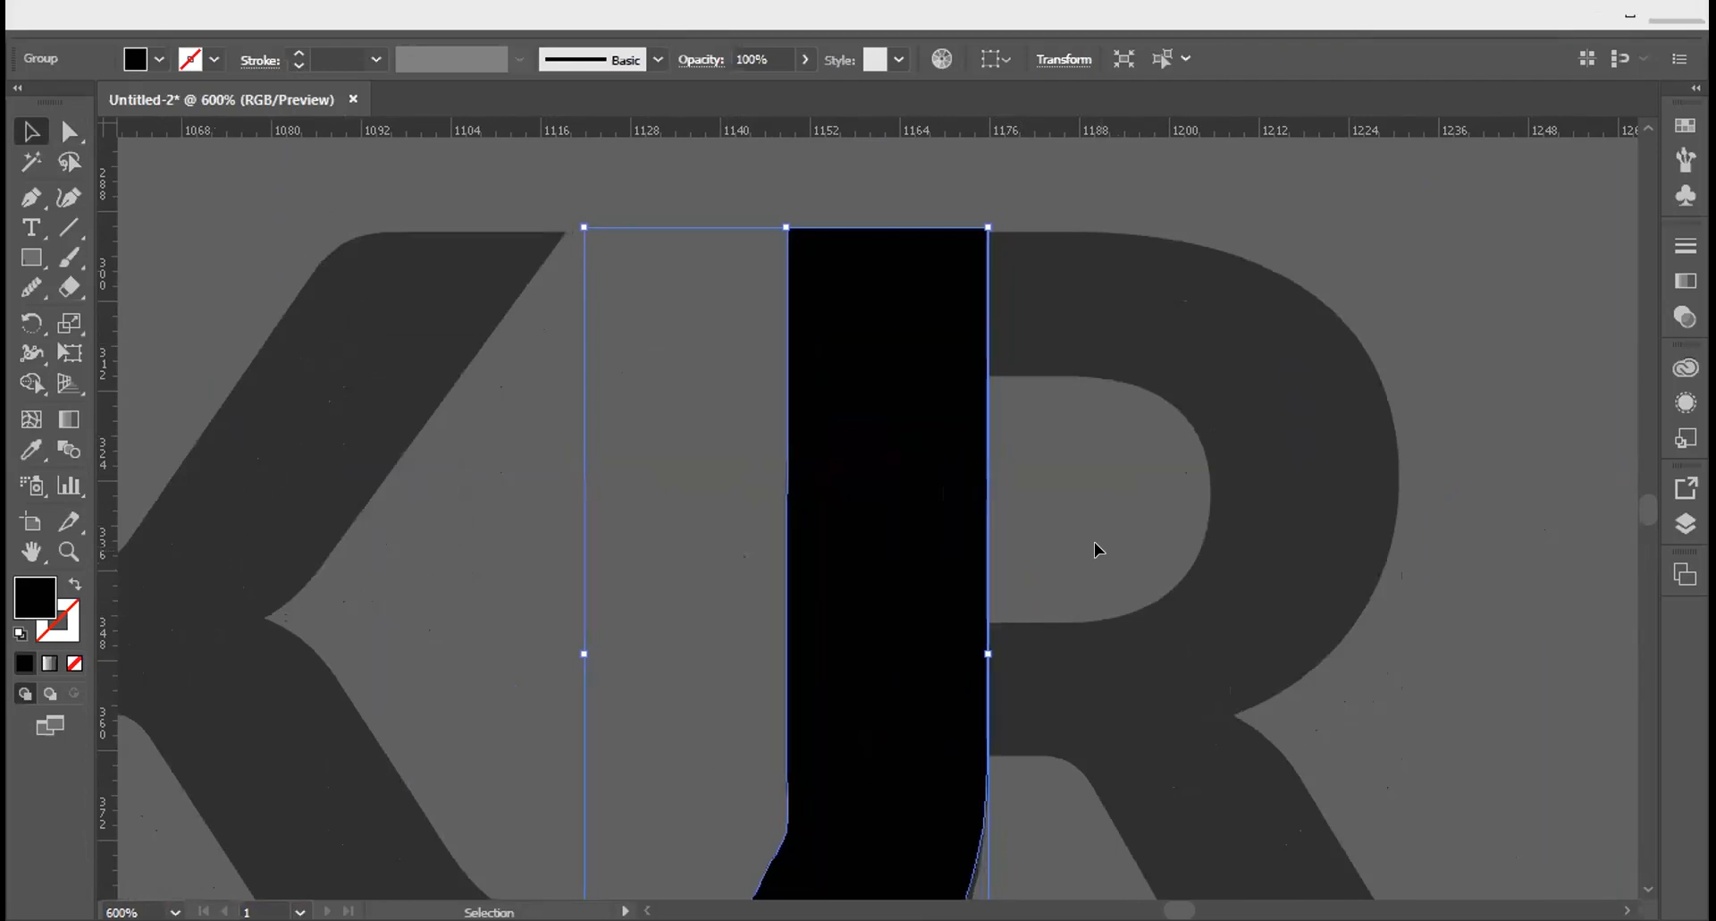
Stretch the J's bottom edge downward, slightly below the baseline of the joined KJR lettering
scroll(1189, 502, down, 2)
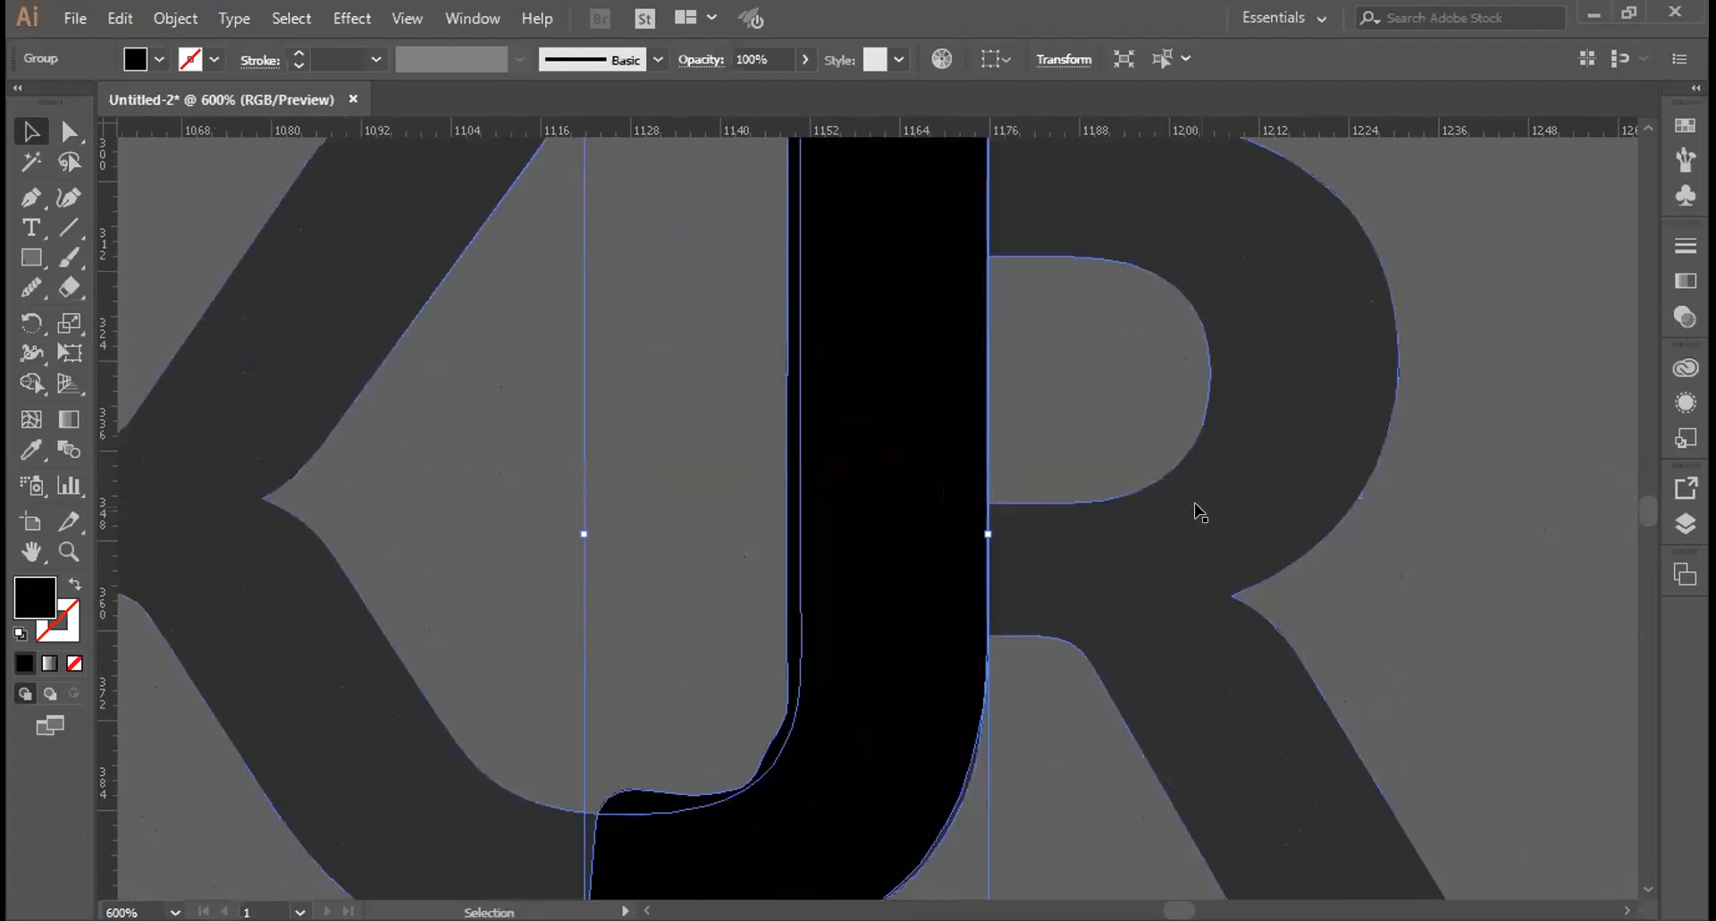
scroll(1146, 640, down, 4)
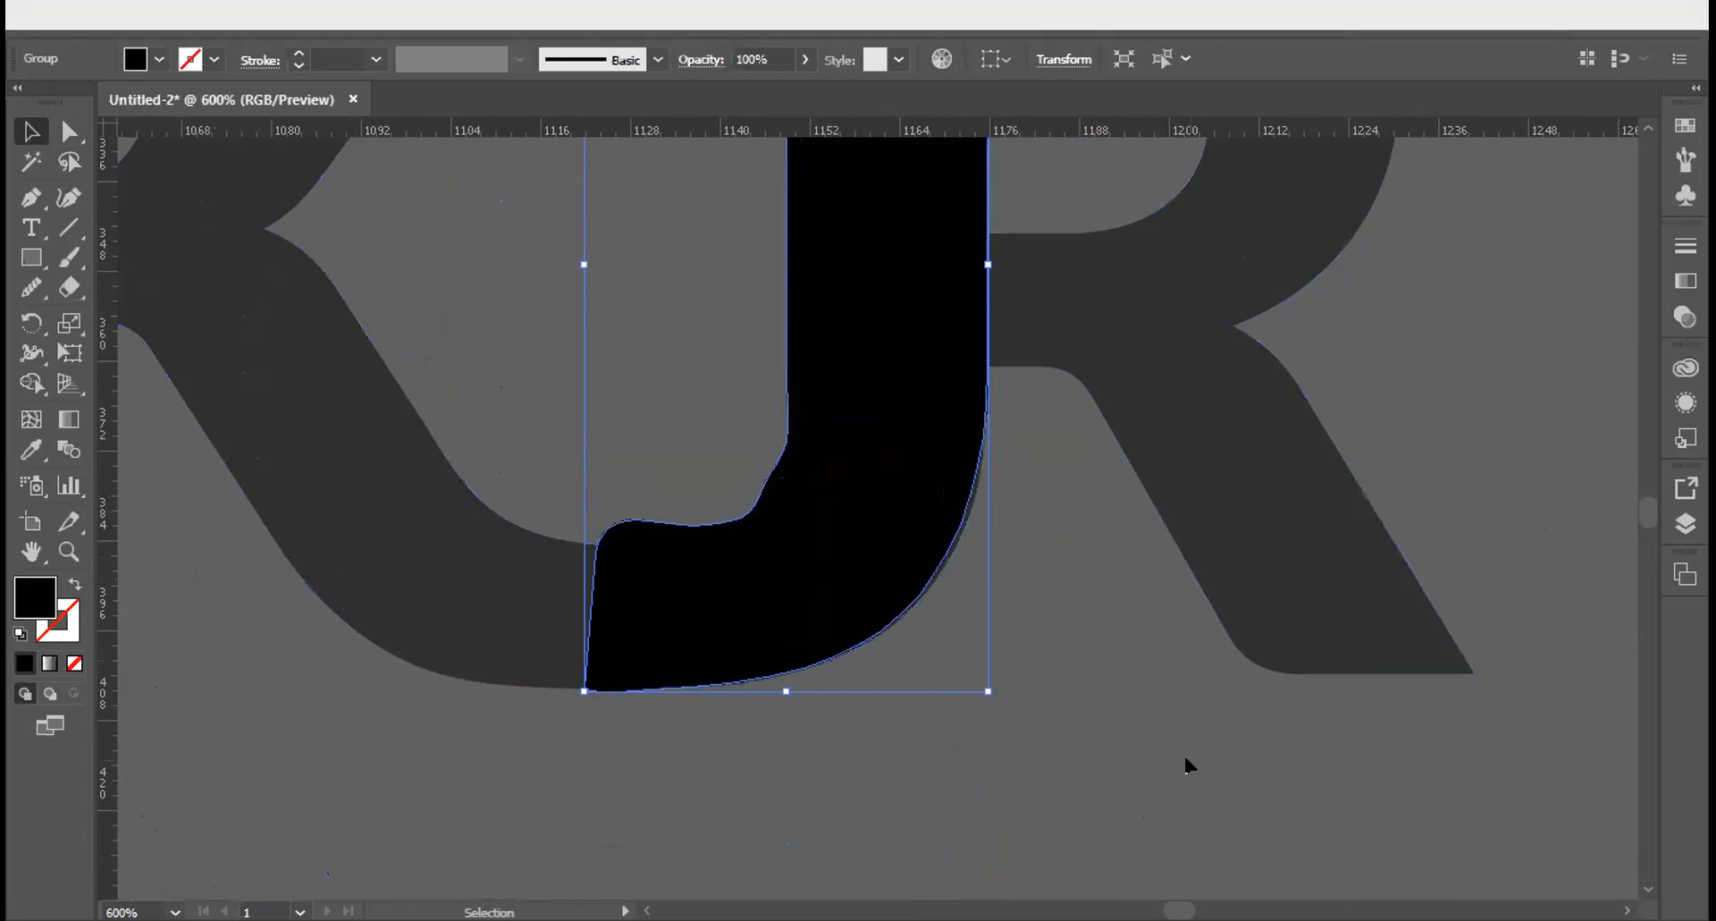
key(a)
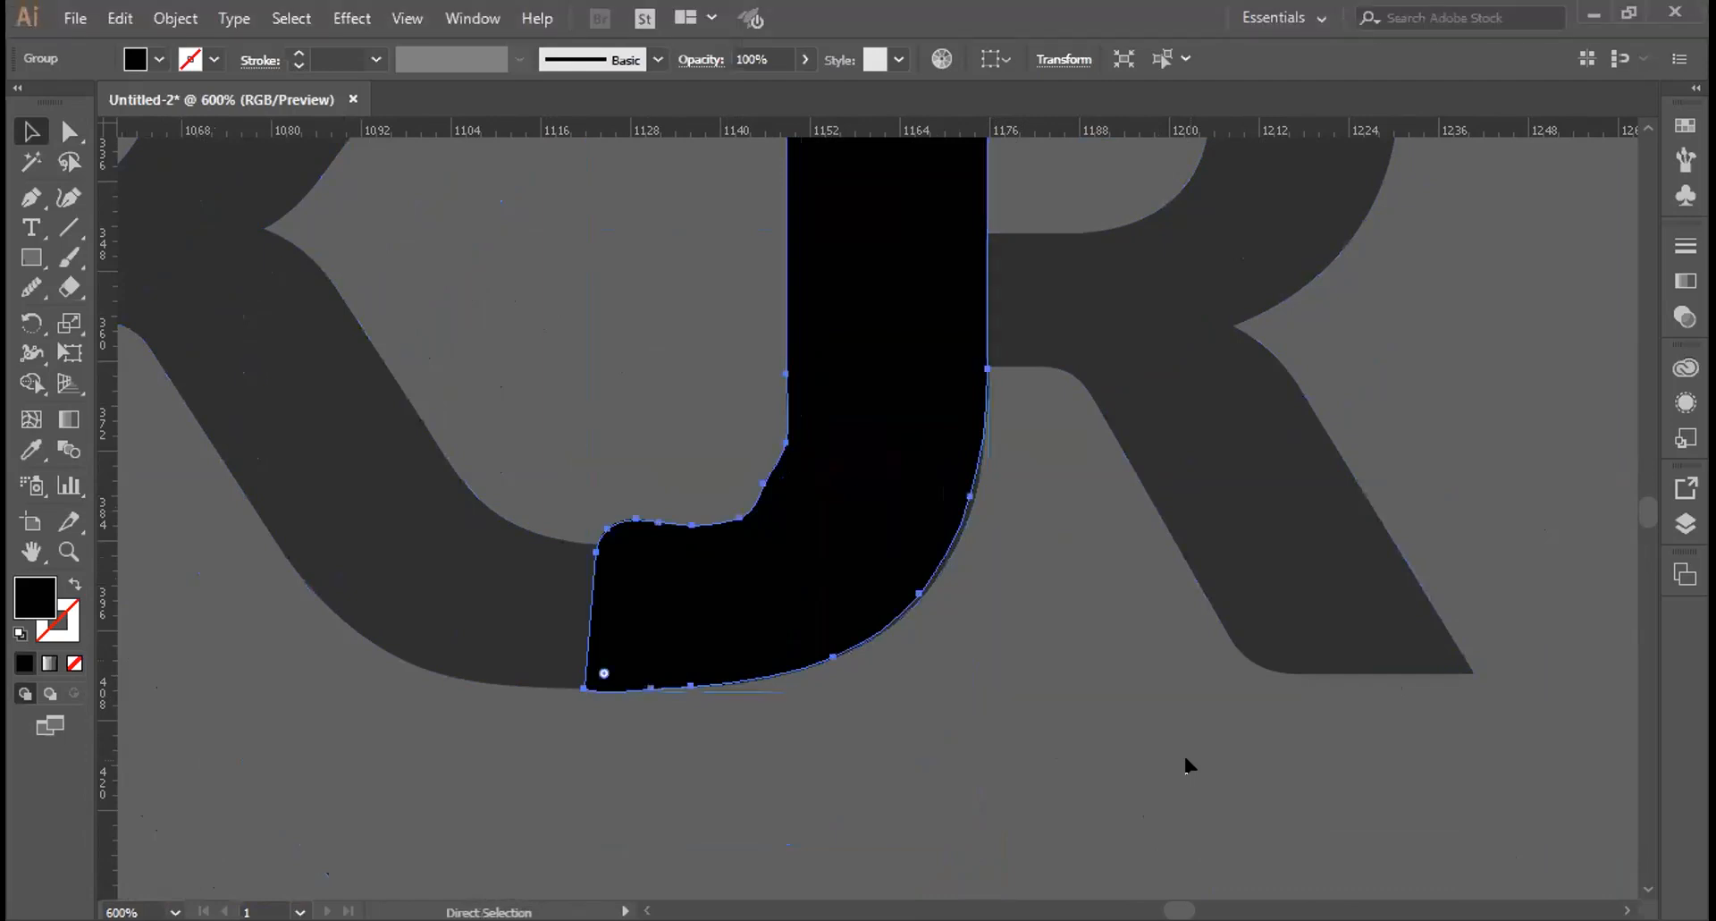
key(v)
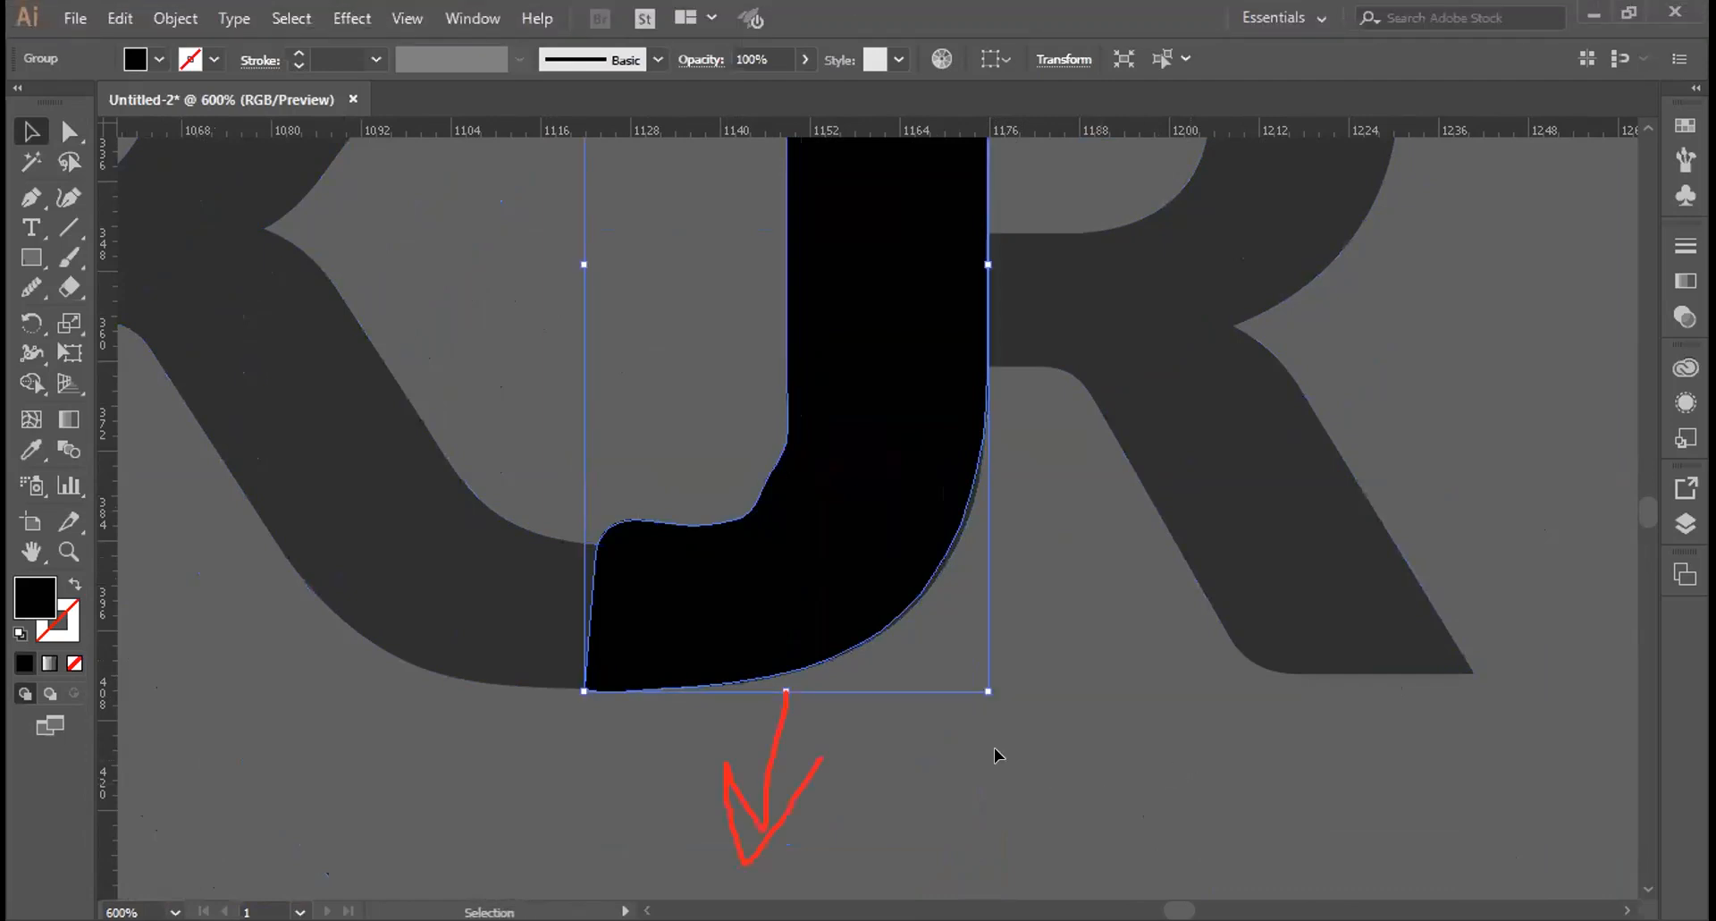
drag(786, 691, 775, 719)
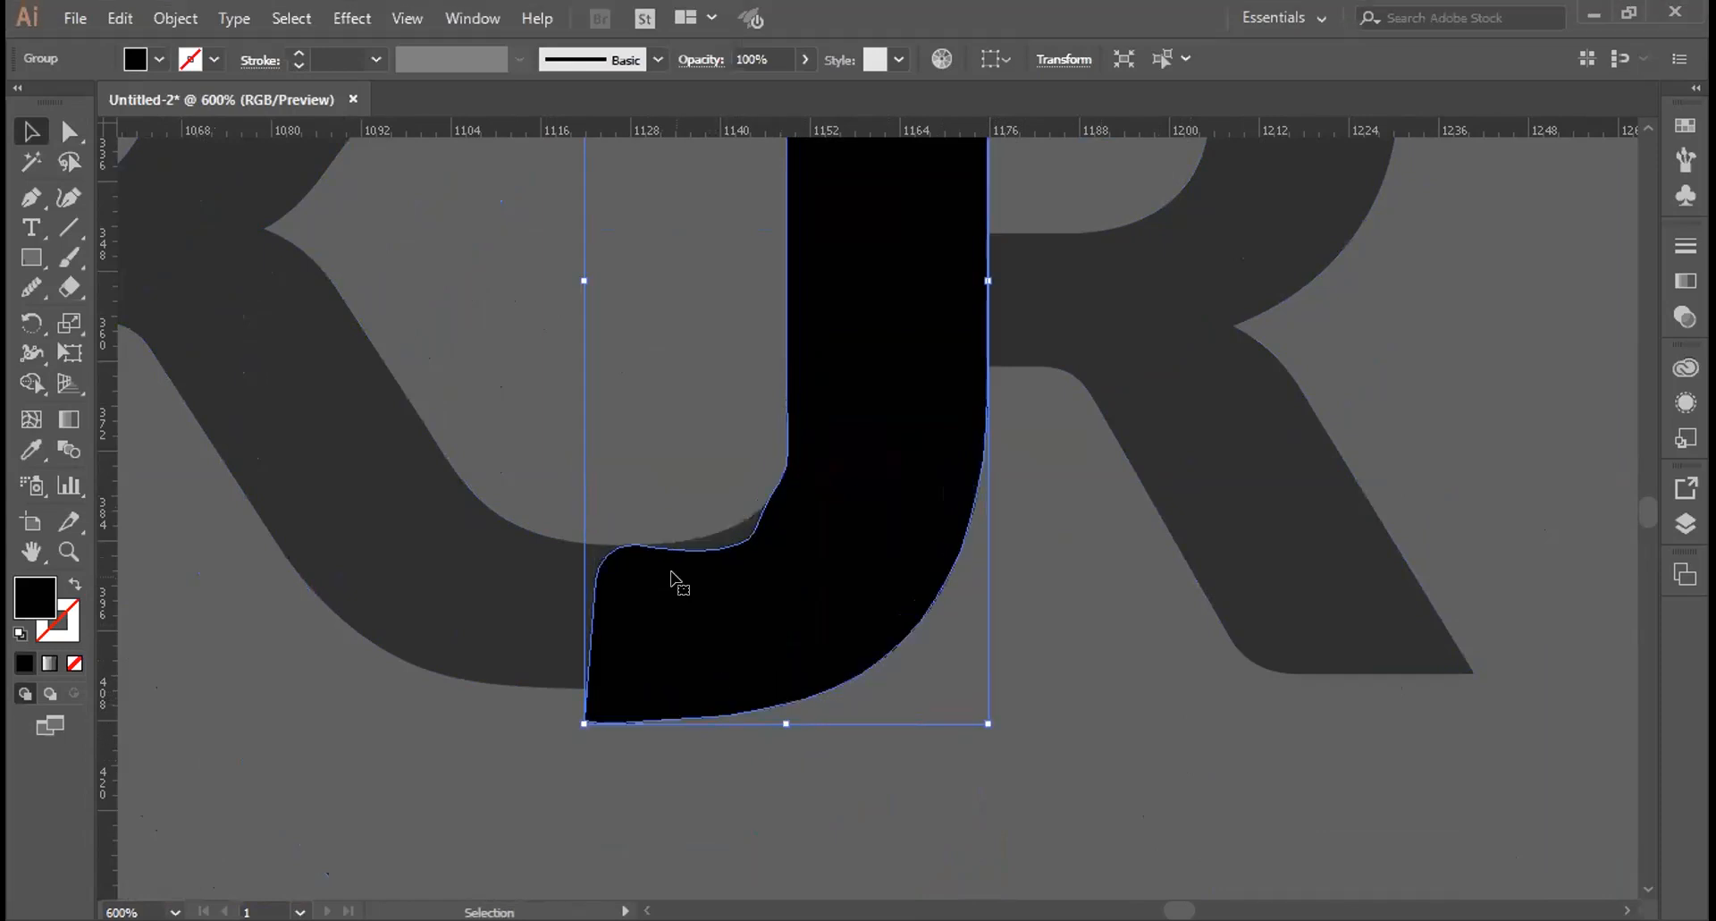
Stretch the J's top edge upward in two passes, well above the top of the R
scroll(680, 590, up, 3)
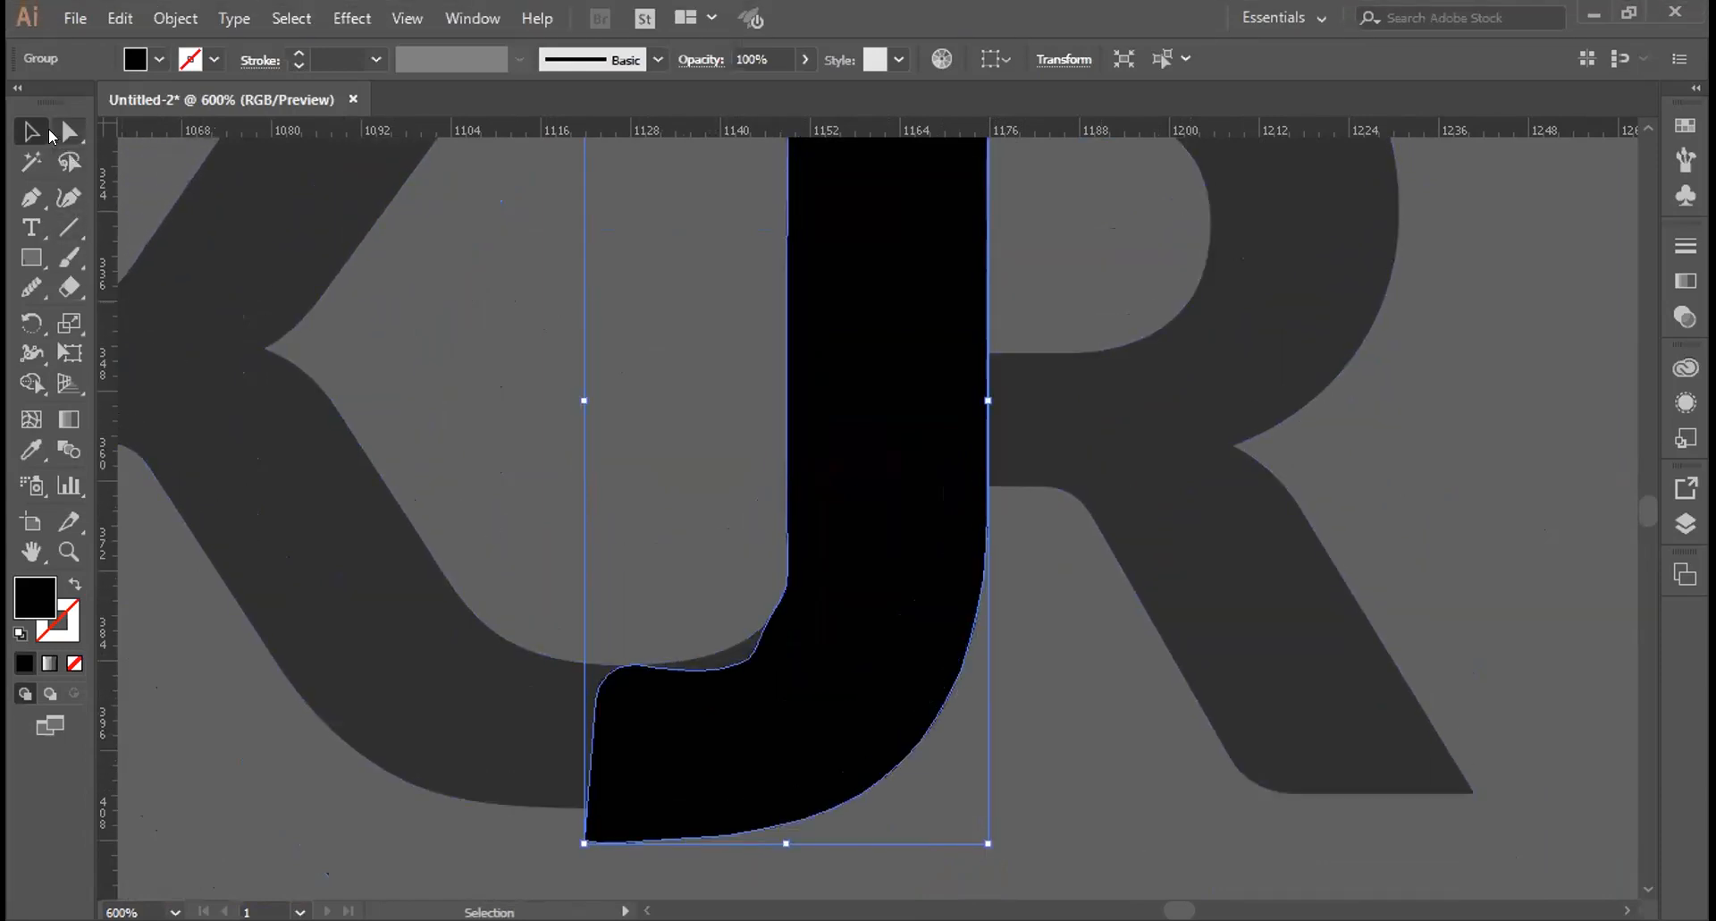
scroll(720, 554, up, 9)
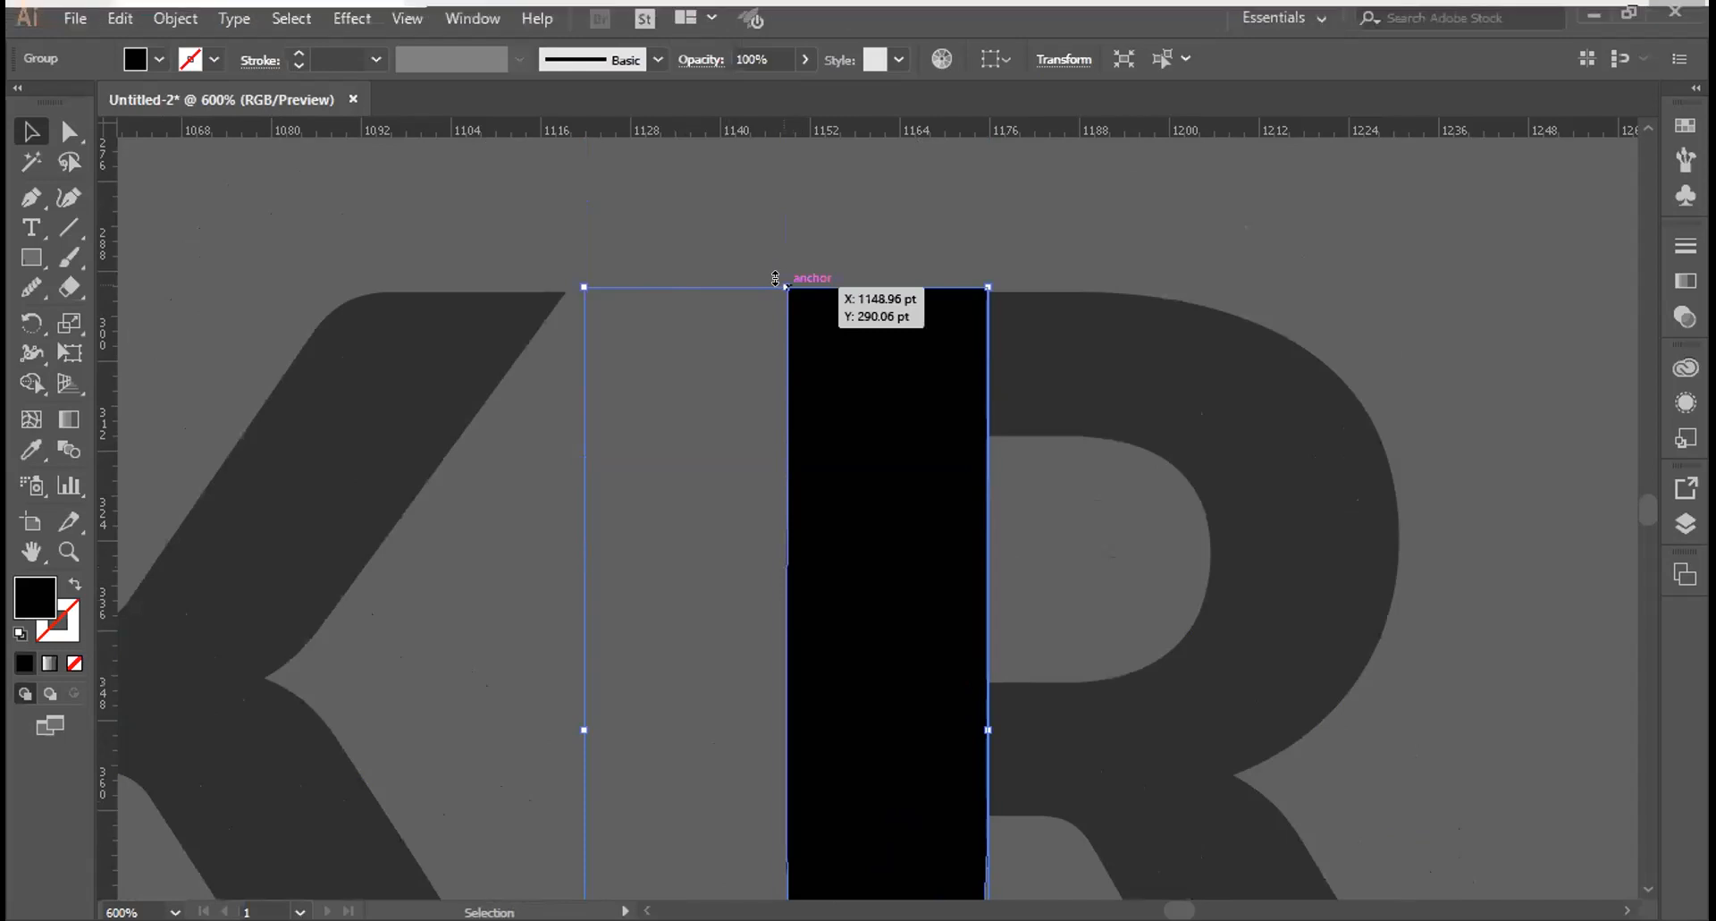
drag(780, 283, 783, 216)
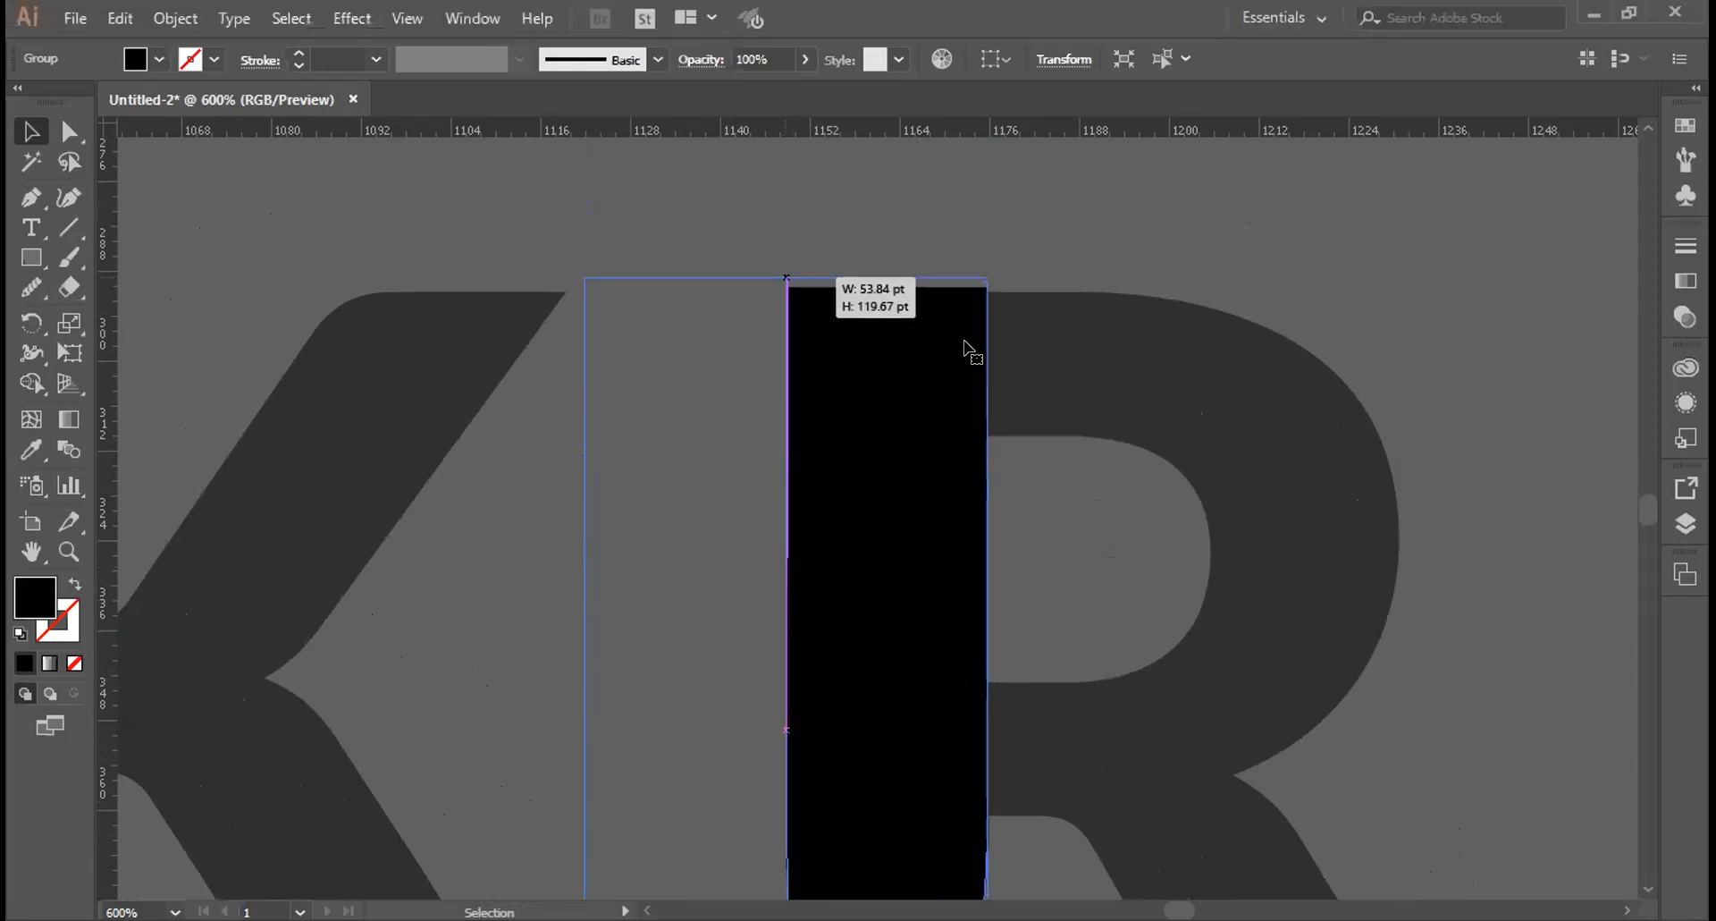
scroll(889, 586, down, 4)
scroll(831, 374, down, 2)
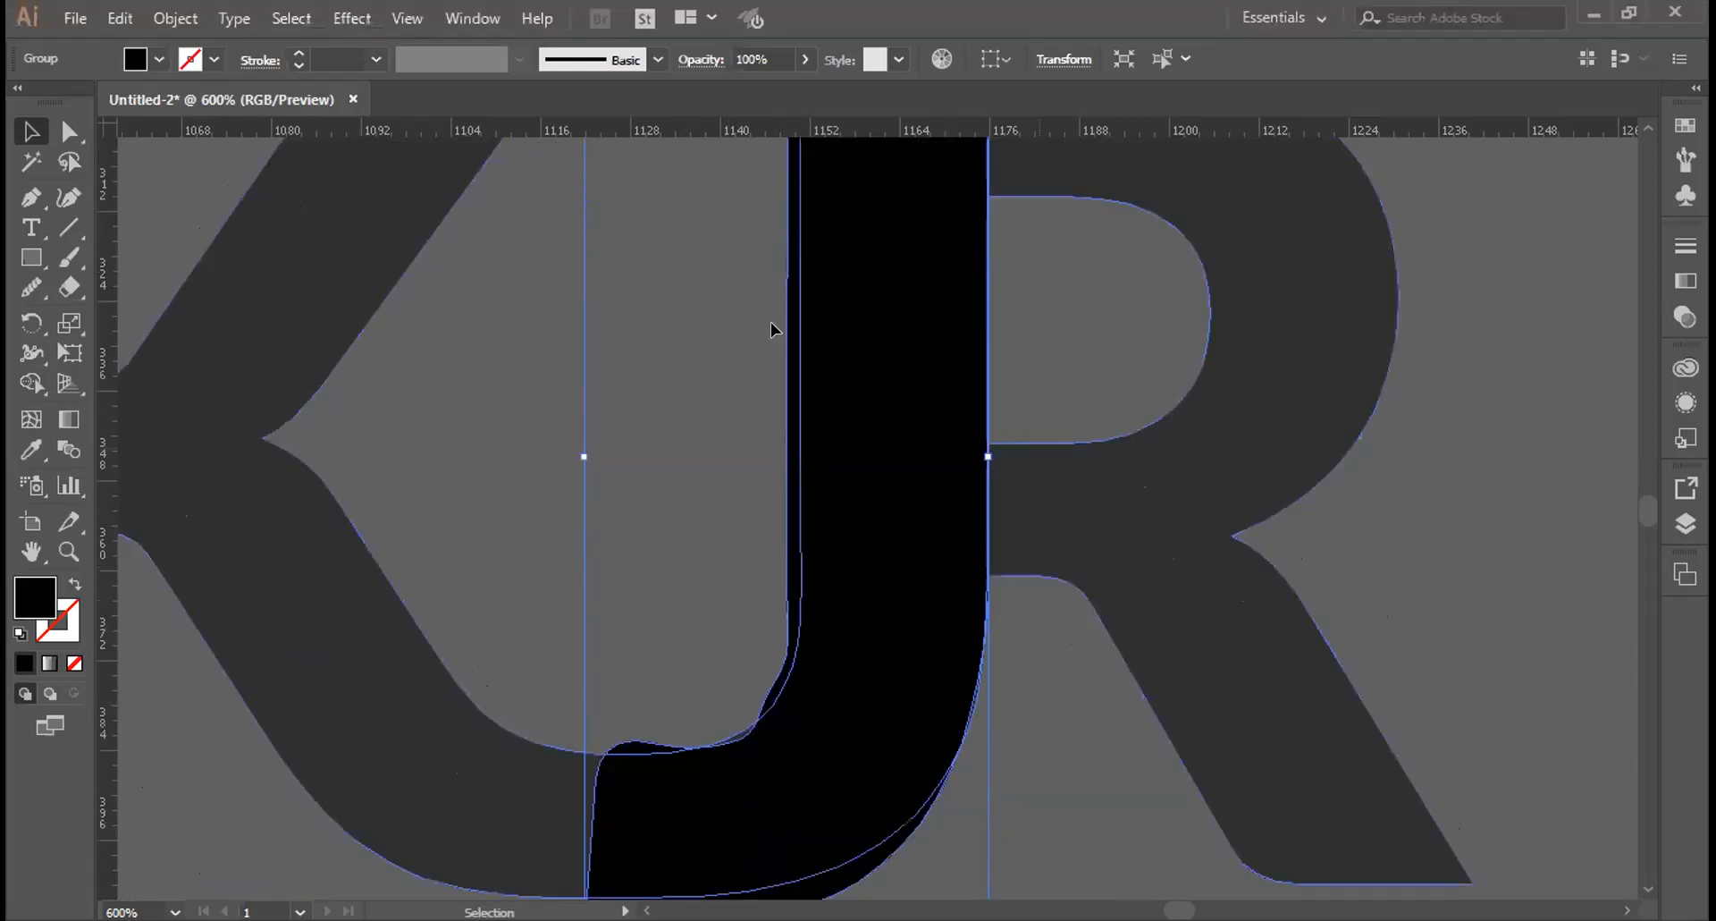
scroll(774, 335, up, 8)
drag(786, 337, 786, 231)
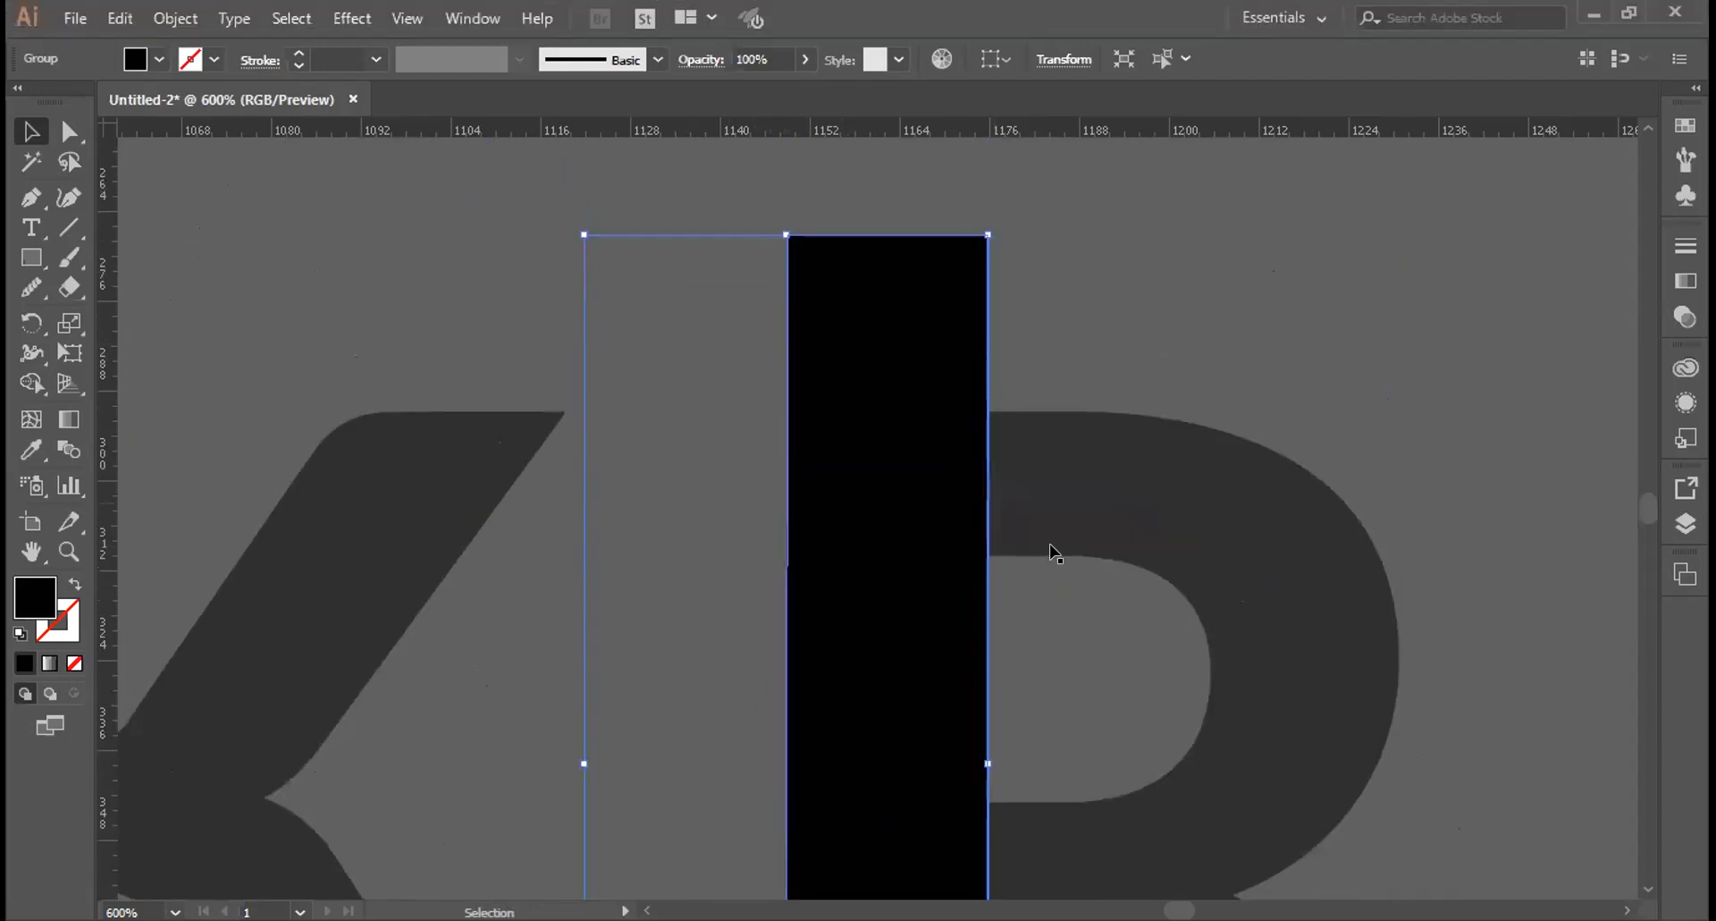
Enlarge the J slightly from its bottom-right corner, extending it down and to the right, and show its anchor points for direct editing
scroll(1055, 553, down, 3)
scroll(1055, 552, down, 6)
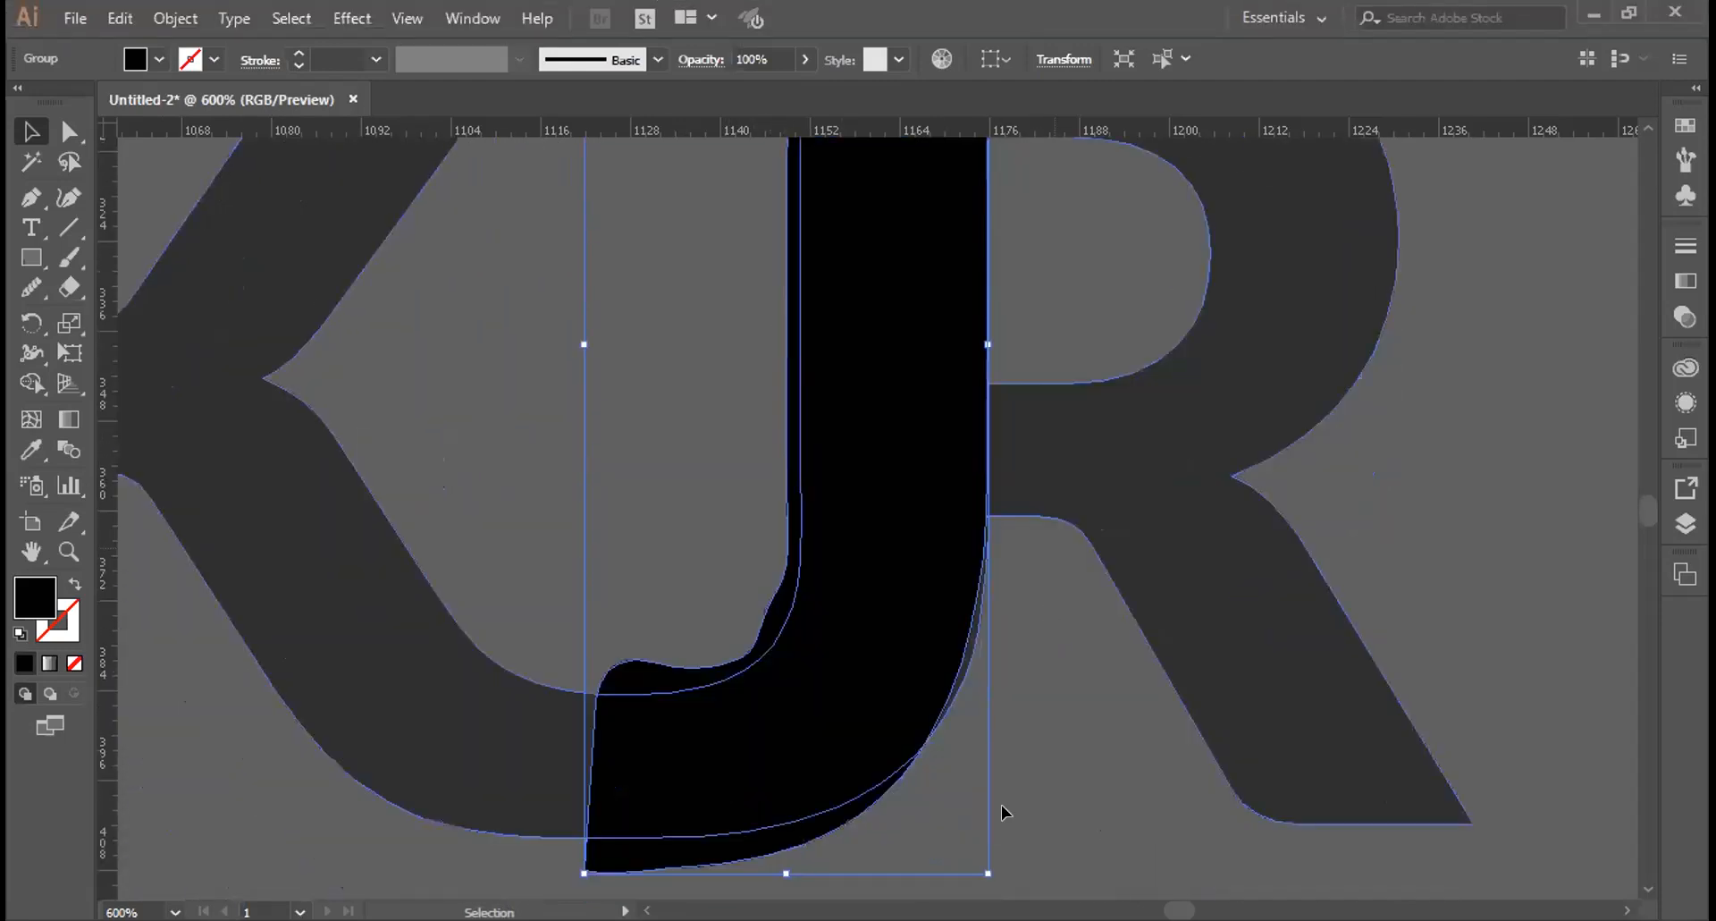
scroll(995, 840, down, 2)
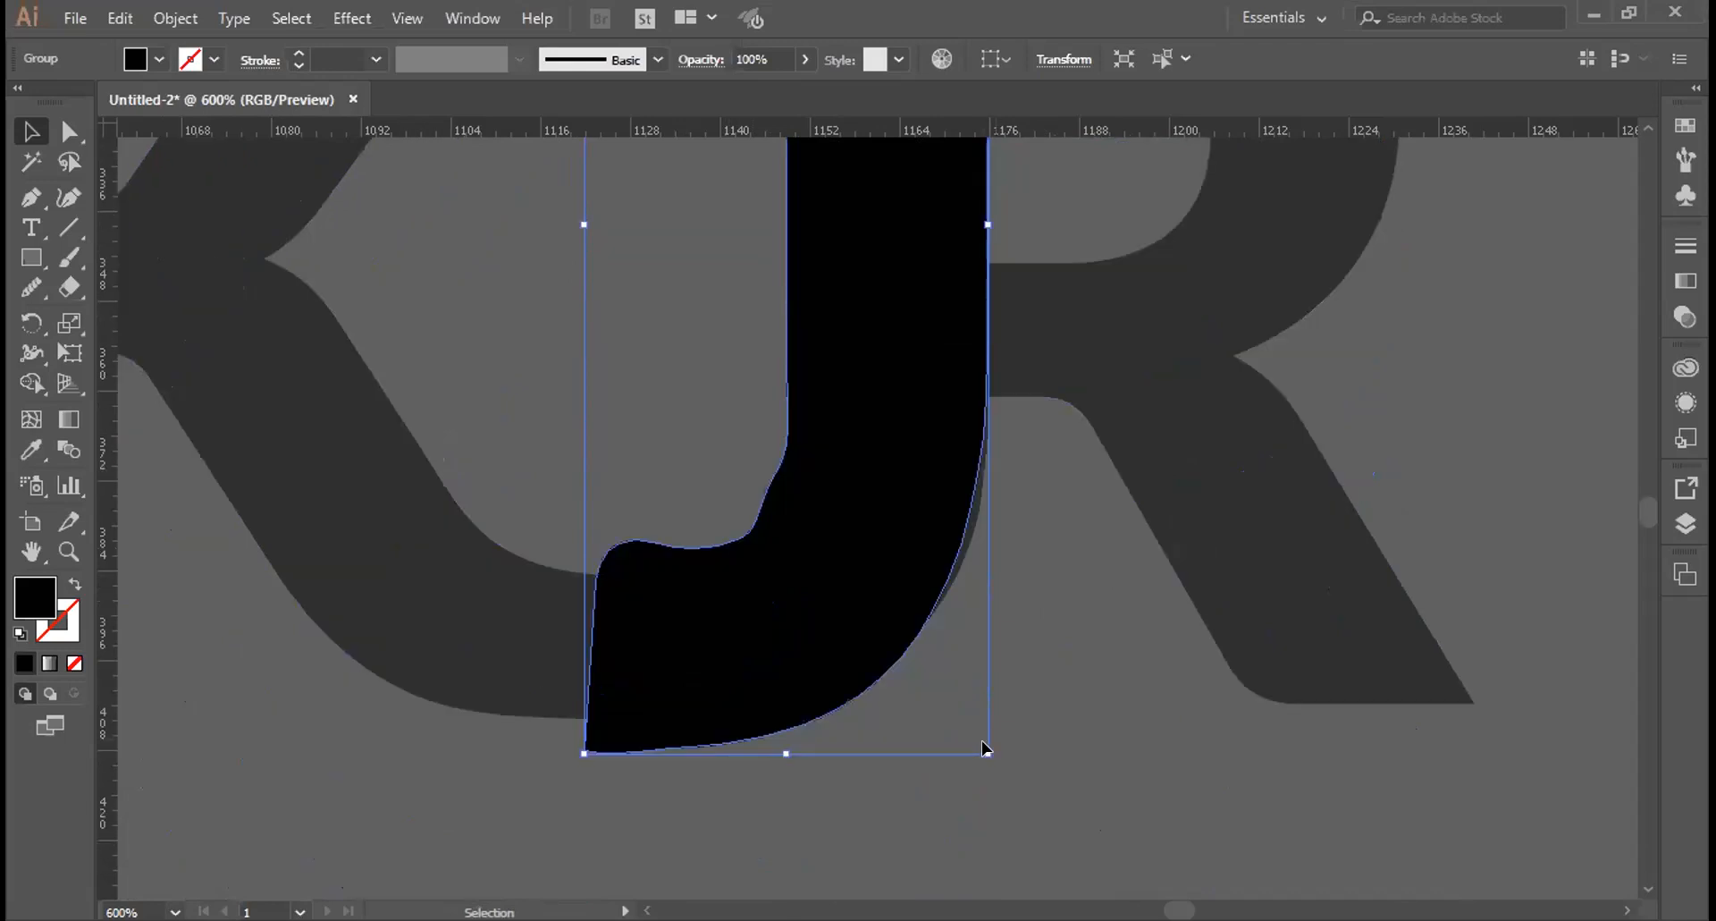
drag(983, 754, 1074, 785)
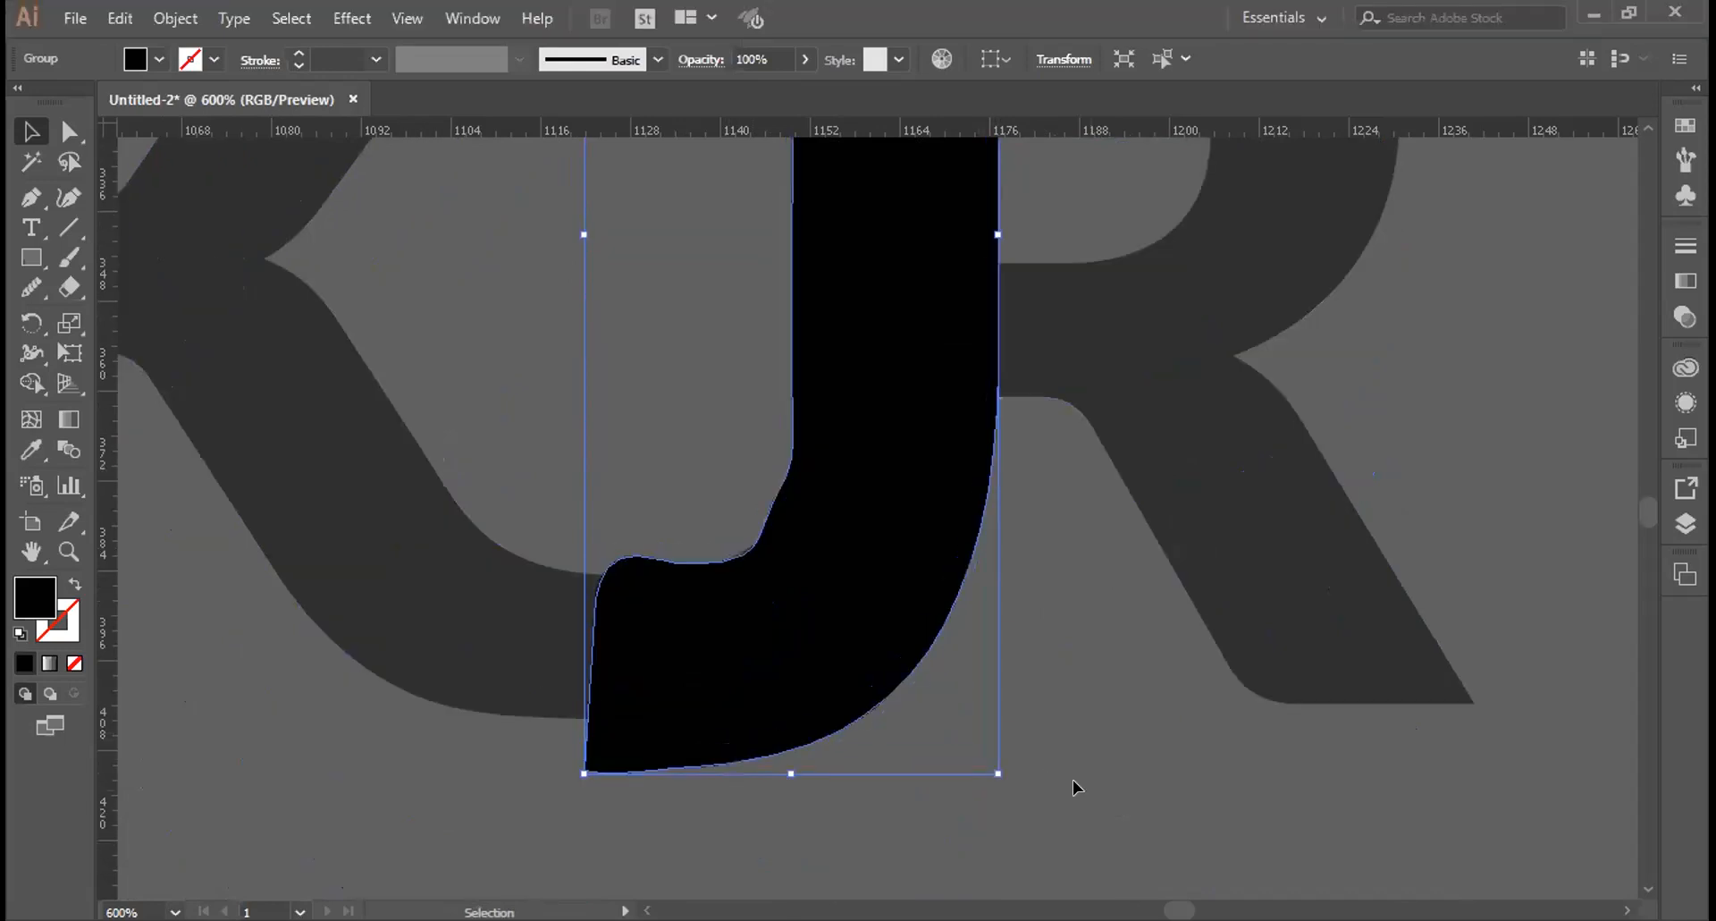
key(a)
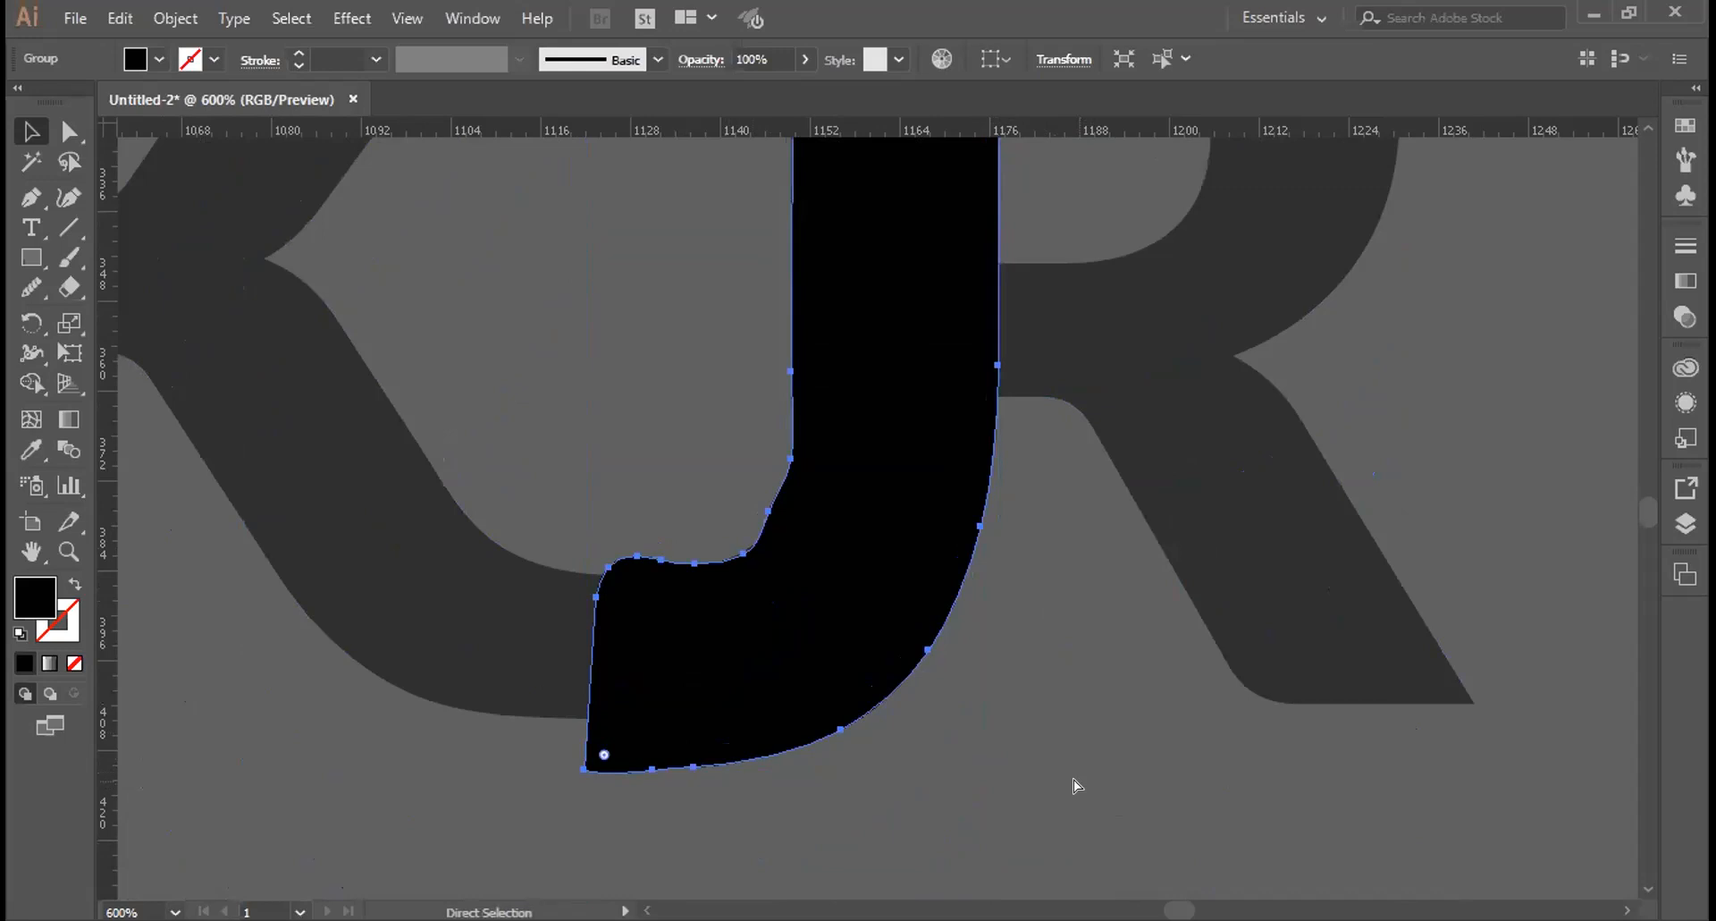
Undo the last enlargement of the J
key(v)
key(a)
key(v)
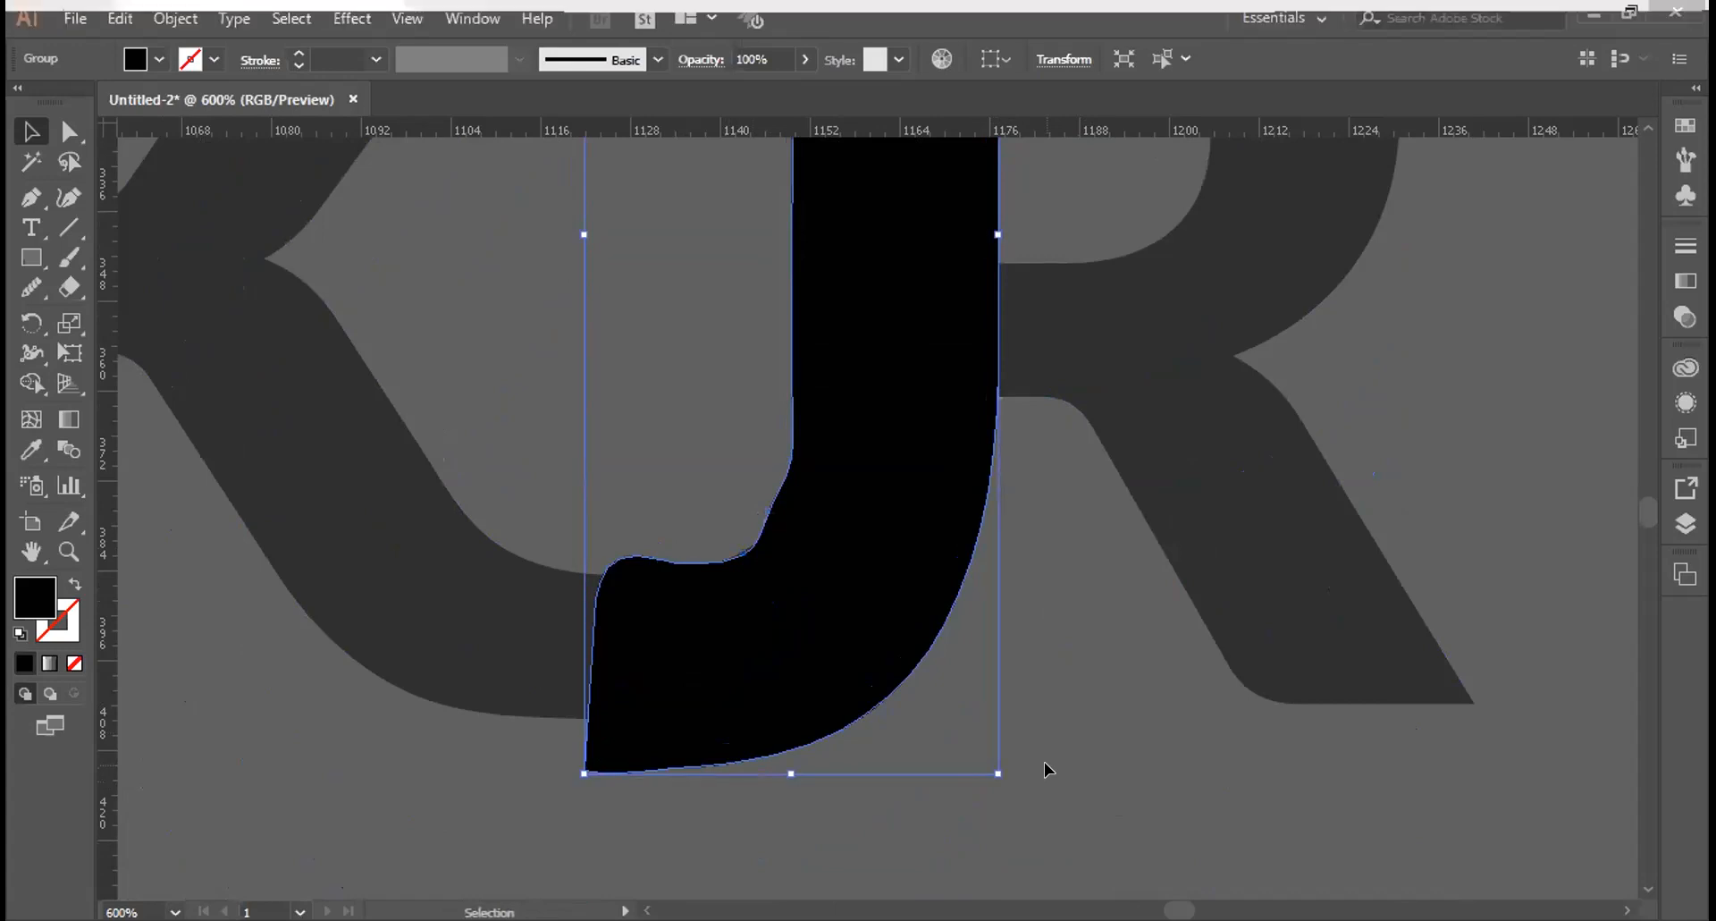
key(a)
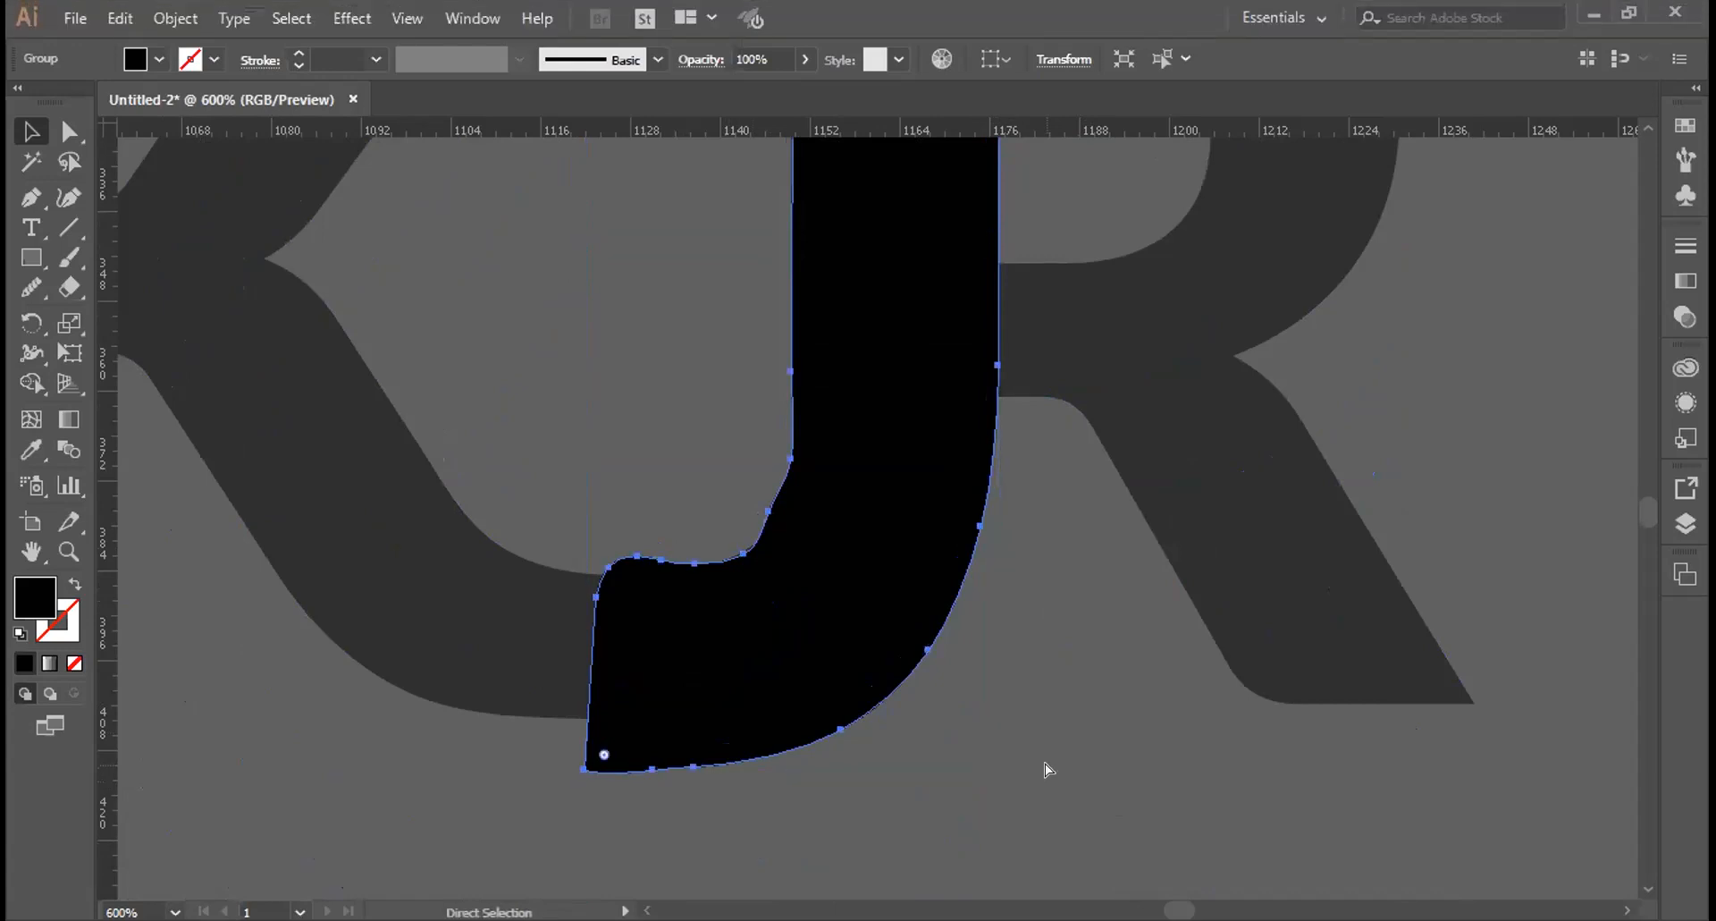
key(ctrl+z)
key(v)
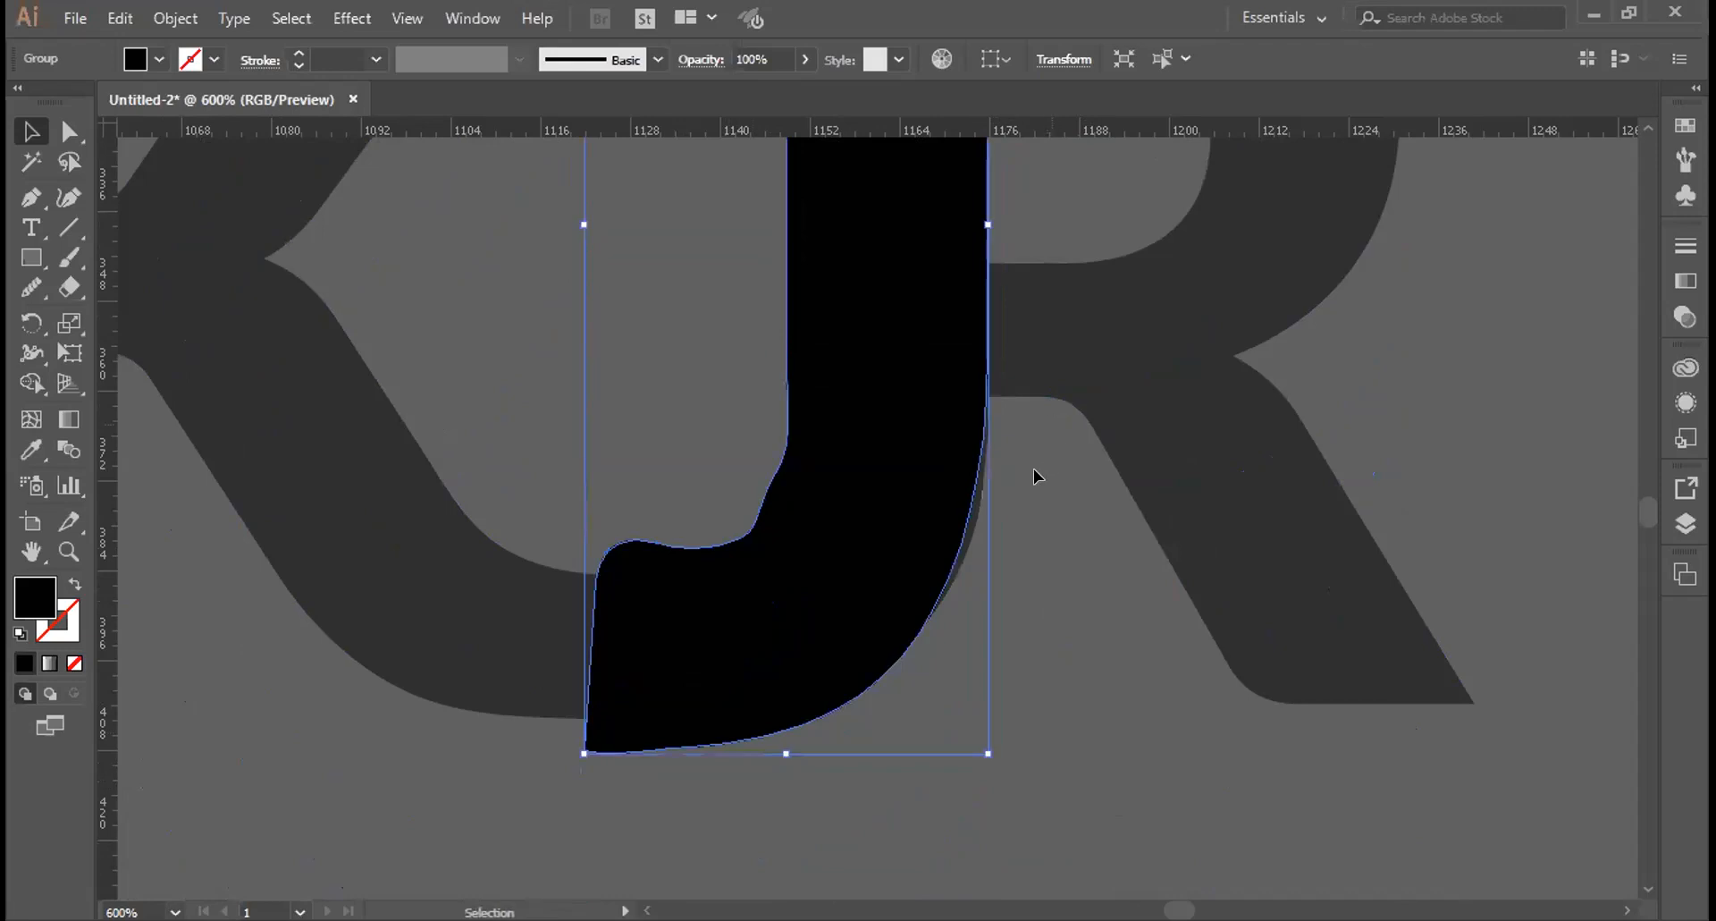
Show the J's anchor points with the Direct Selection tool and clear the selection
scroll(1003, 493, up, 1)
scroll(1003, 493, up, 2)
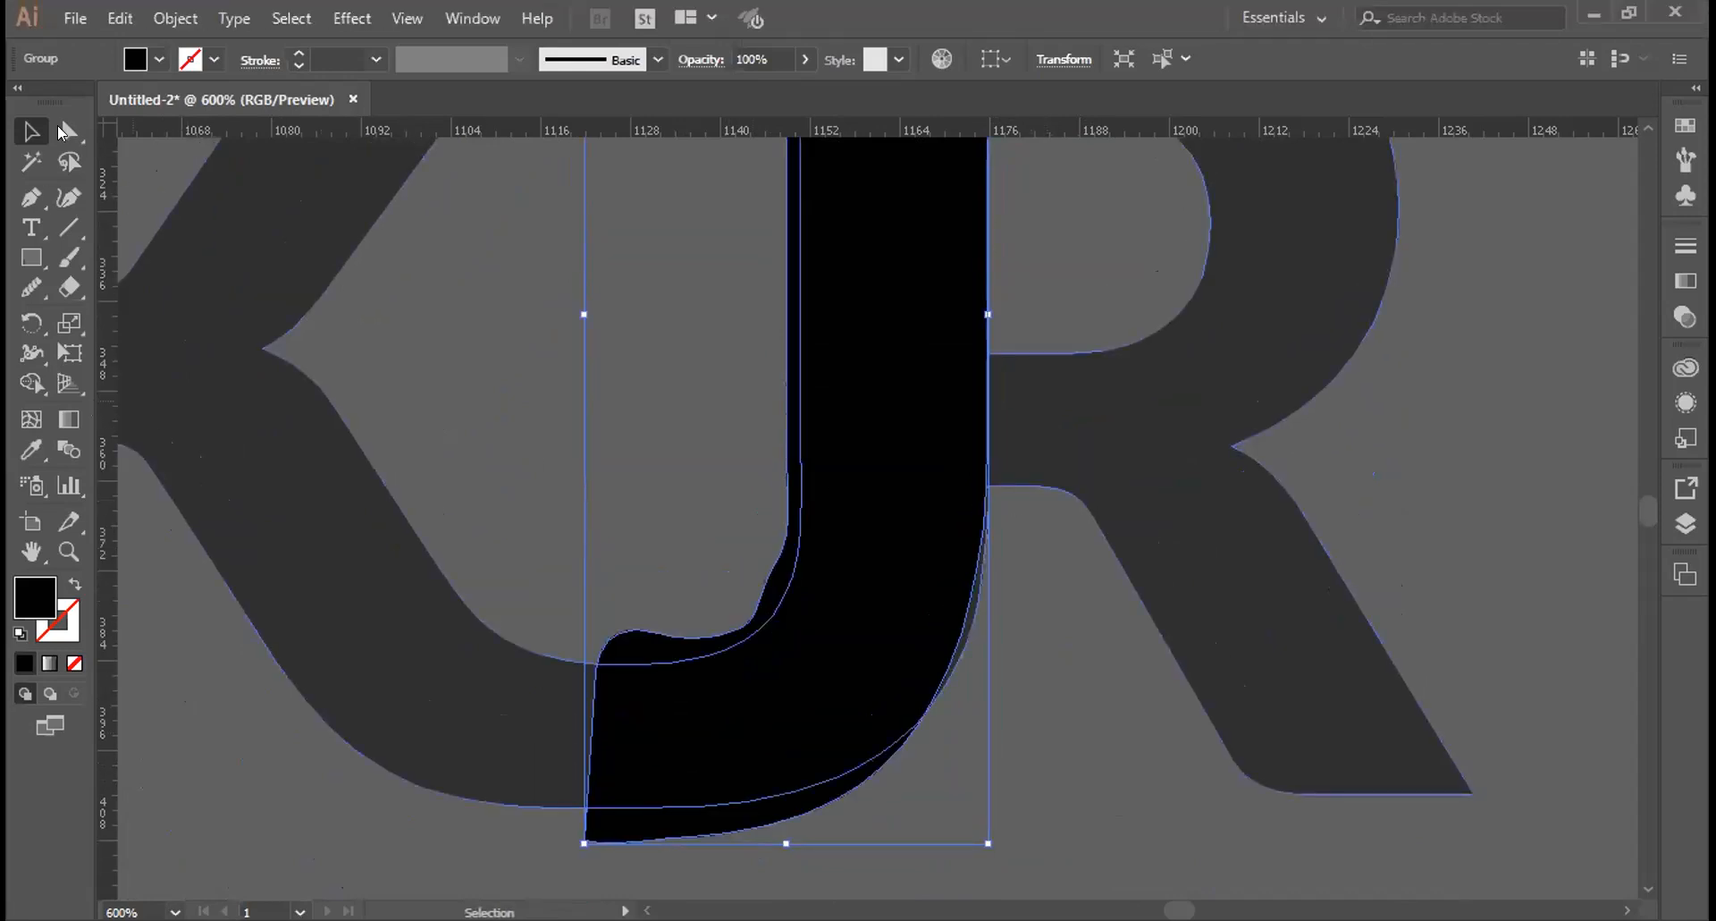
click(69, 131)
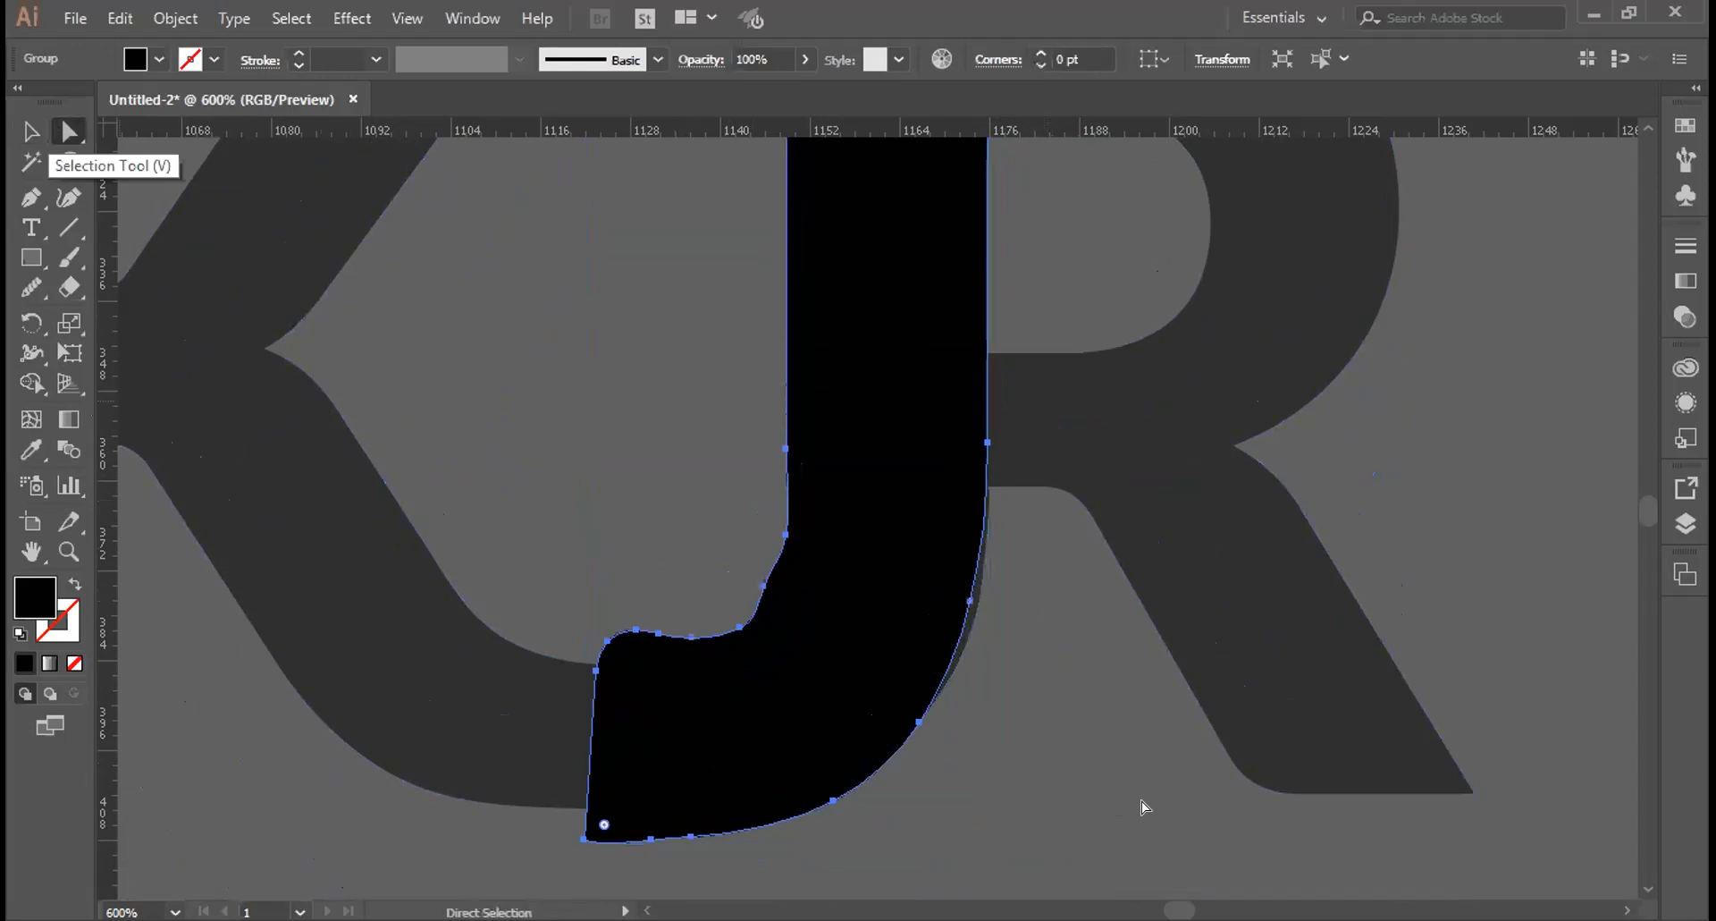
click(1114, 792)
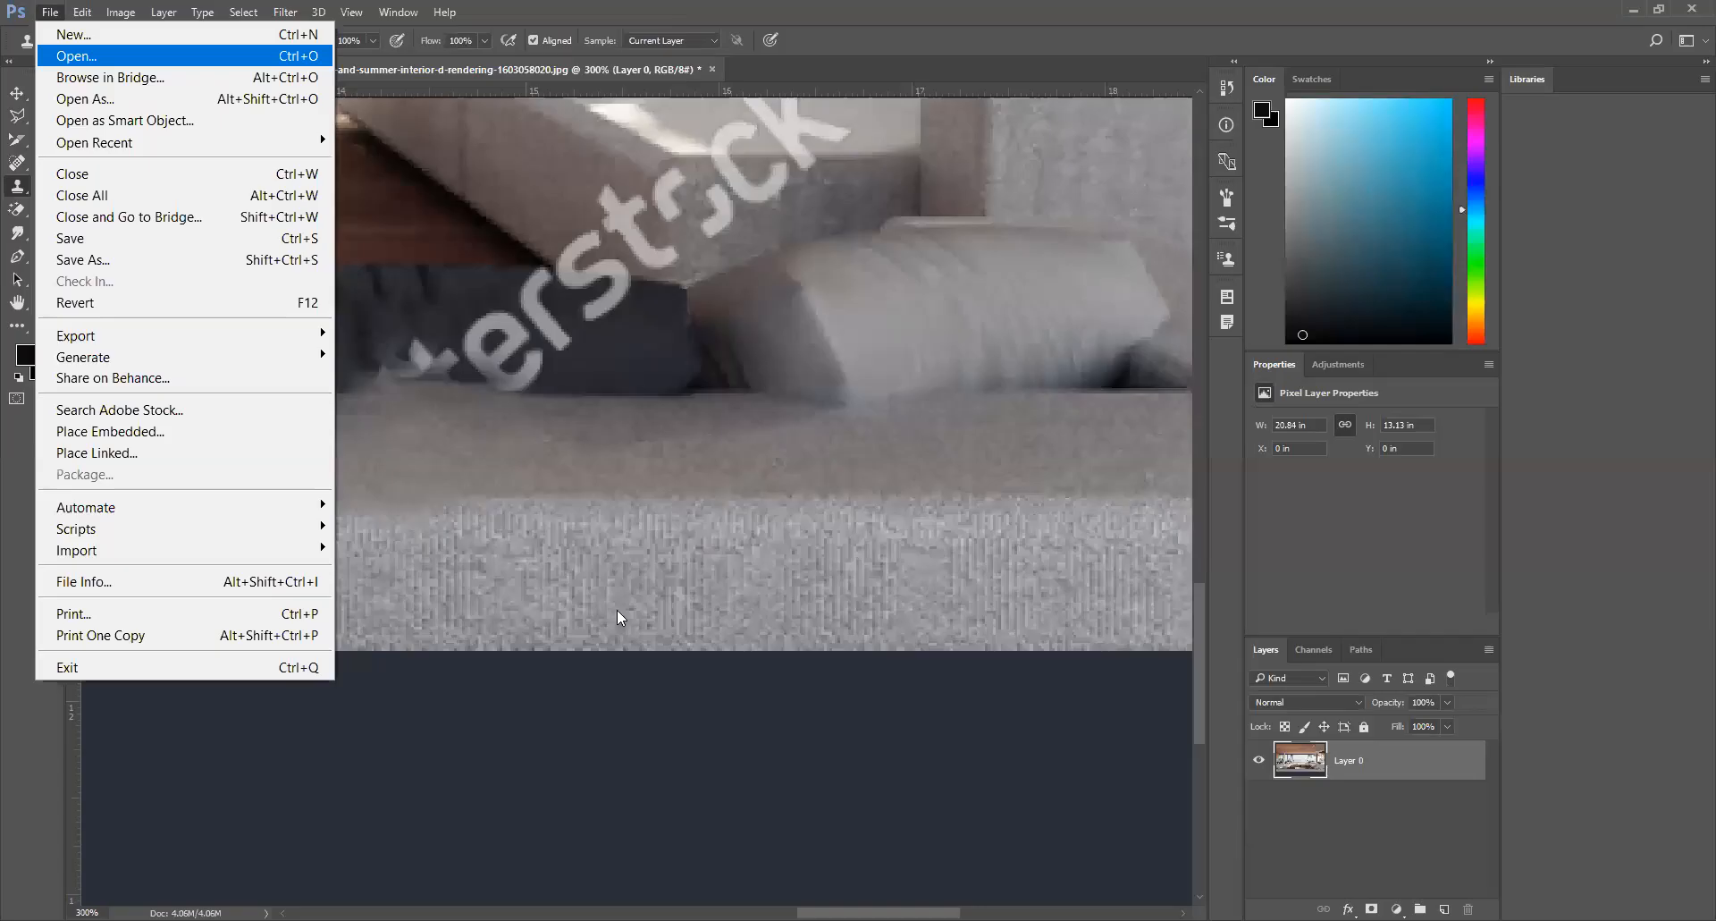
key(Escape)
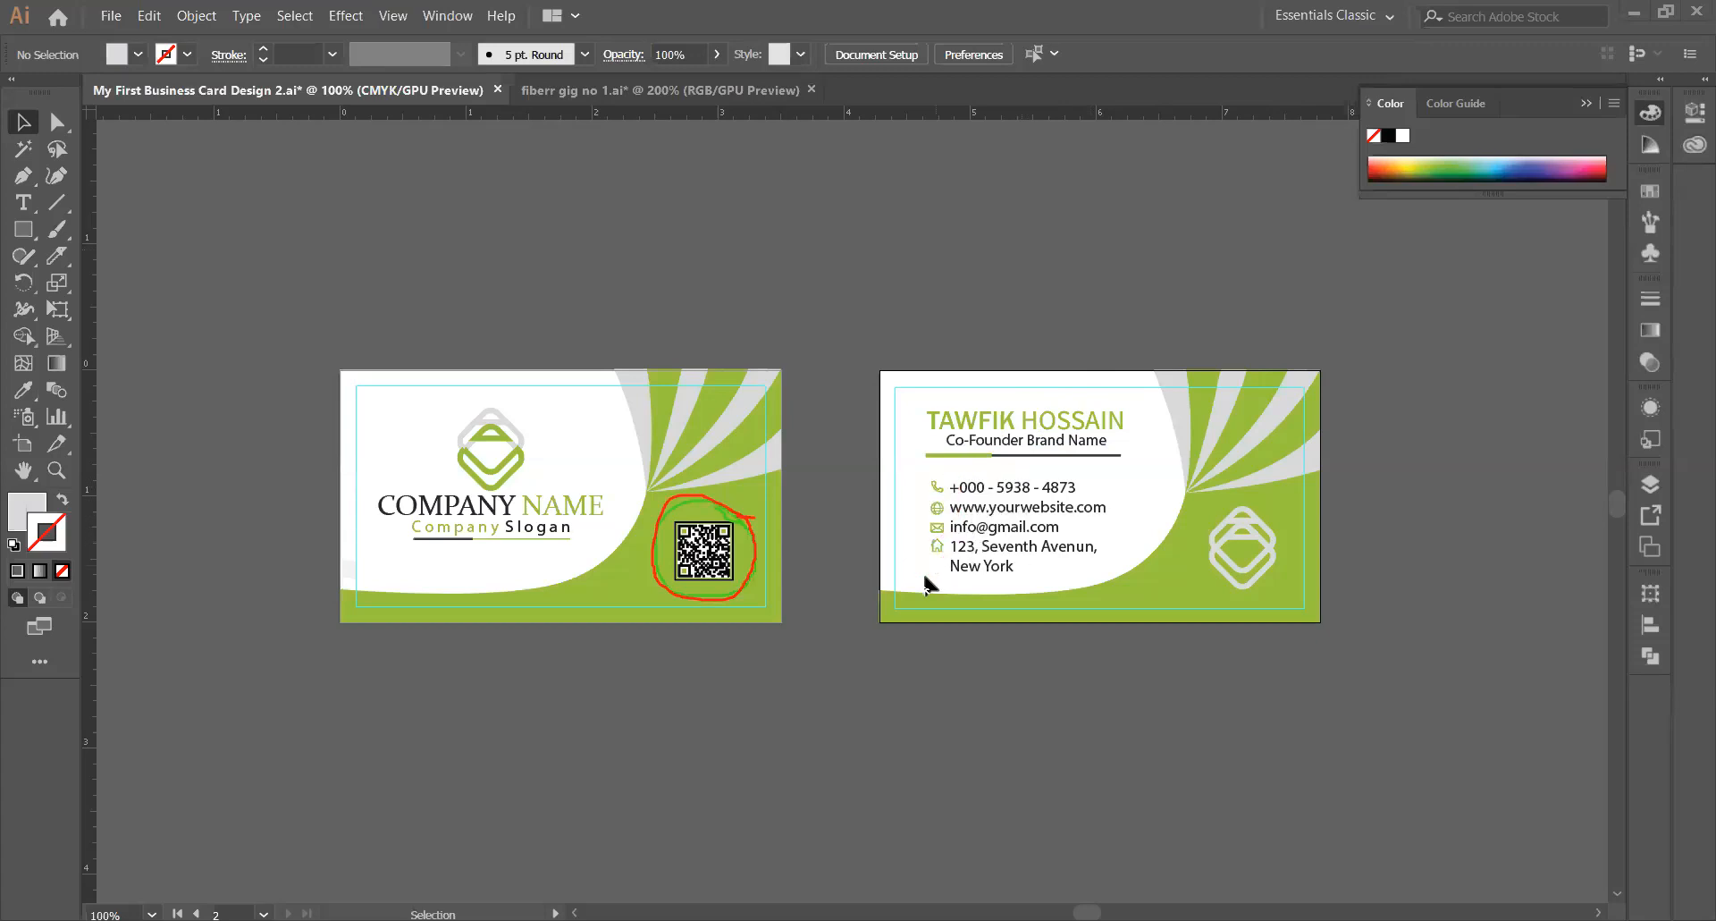
Recolor the contact icons on the back of the business card with the dark color sampled from the word COMPANY
click(938, 525)
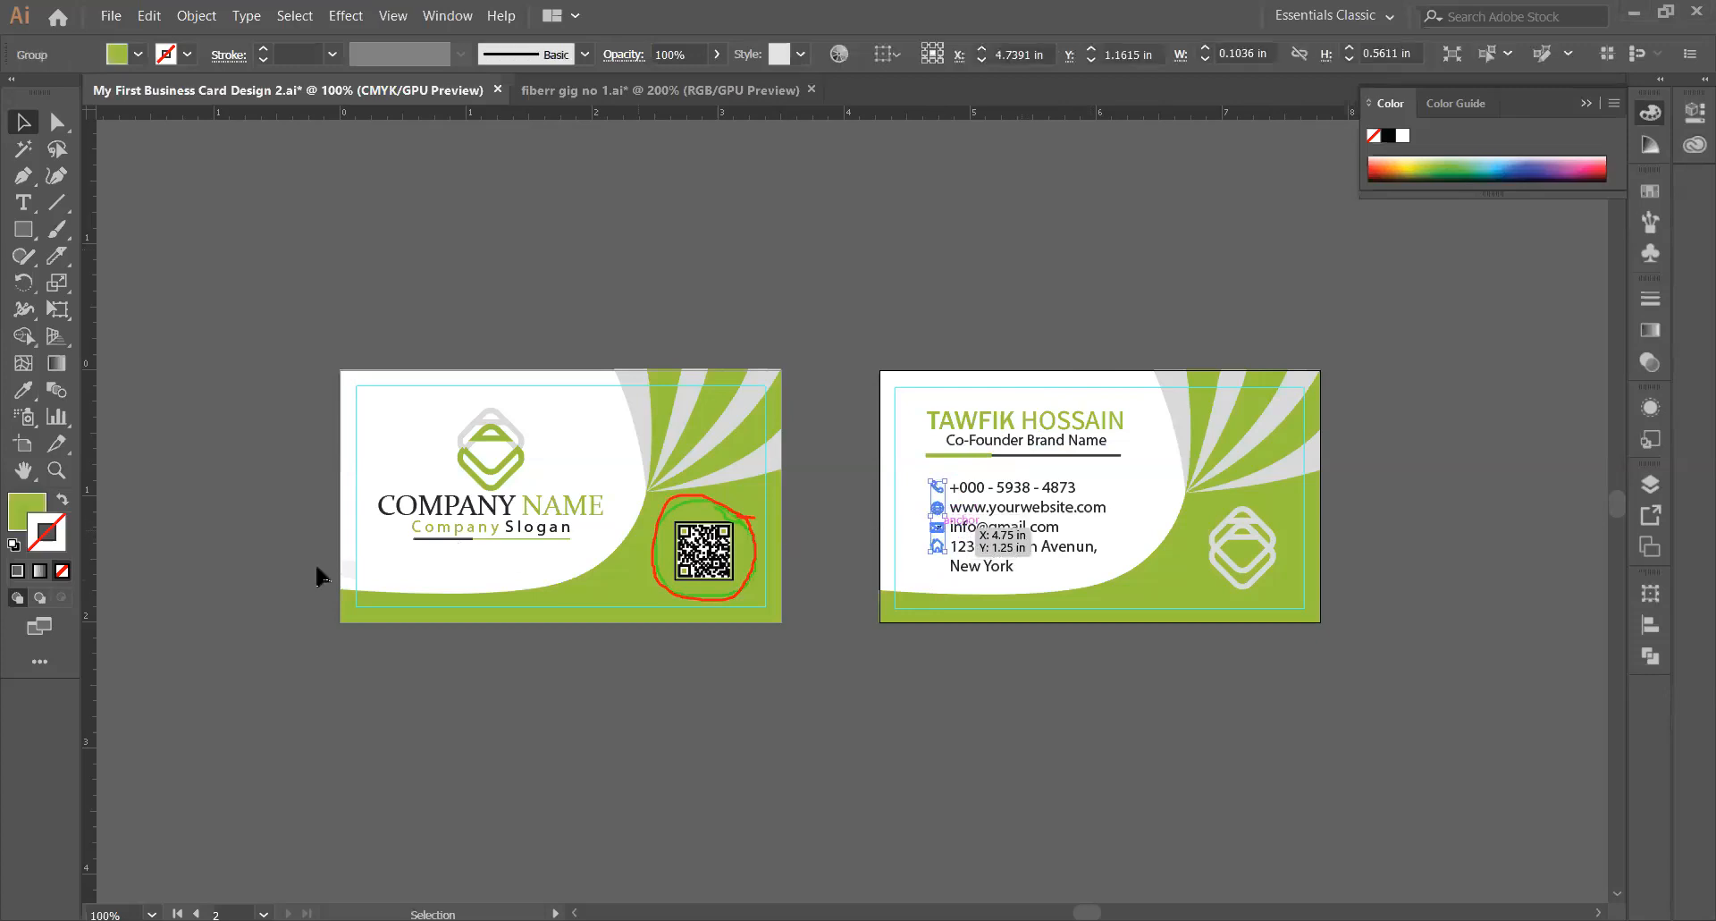
click(23, 390)
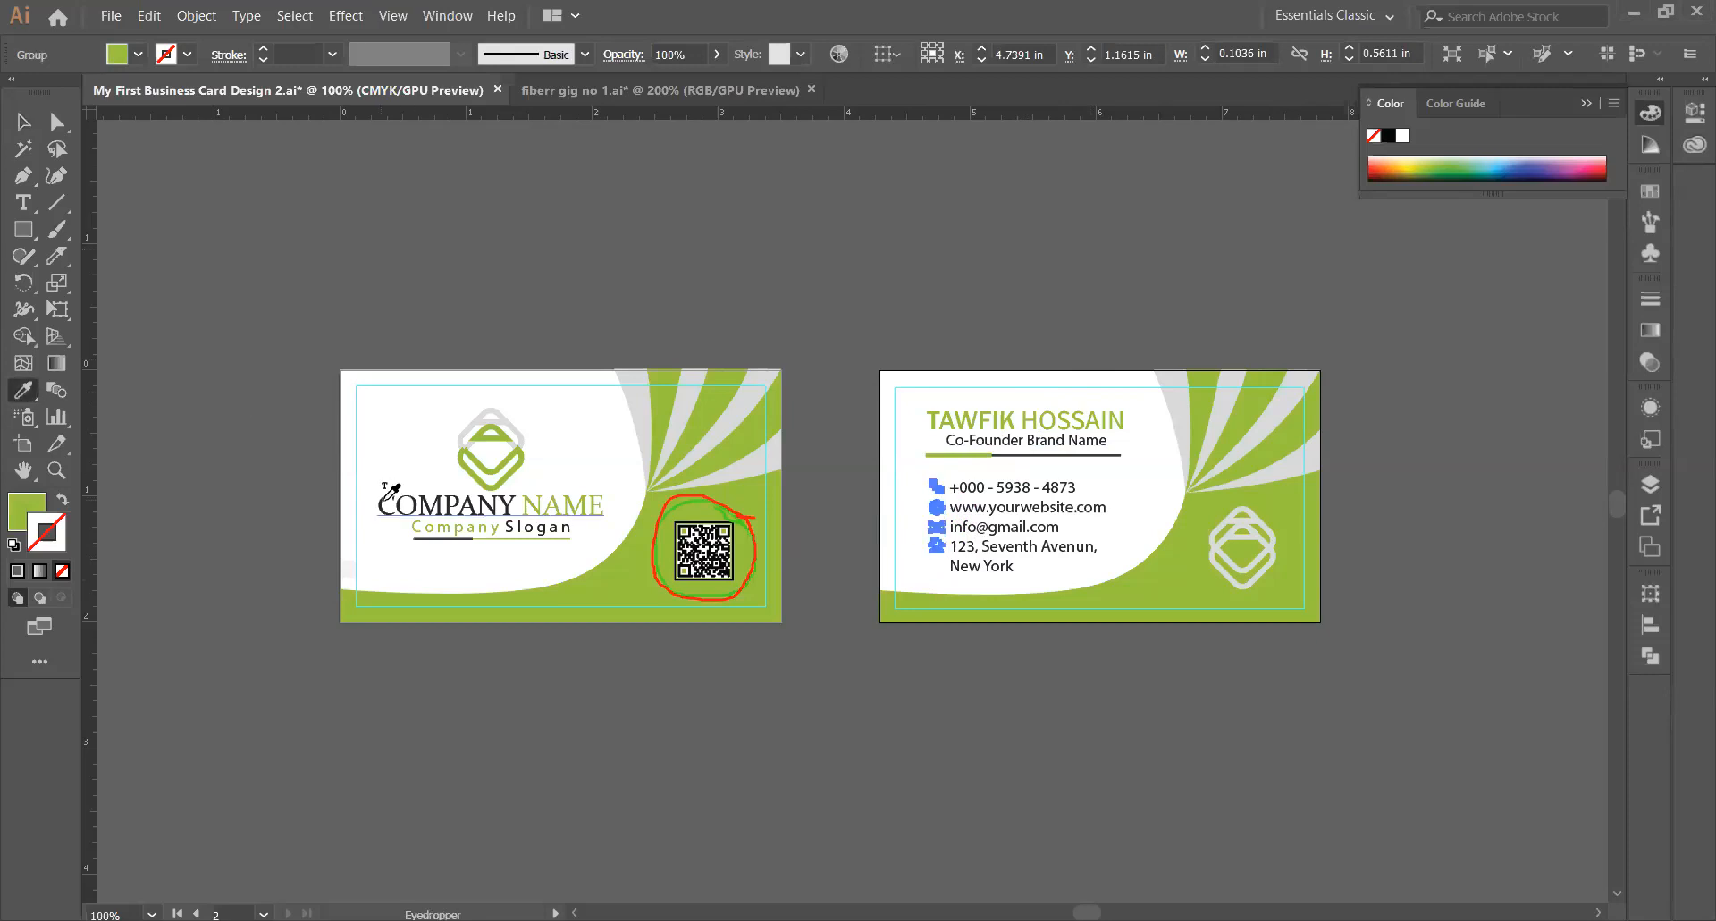
click(382, 497)
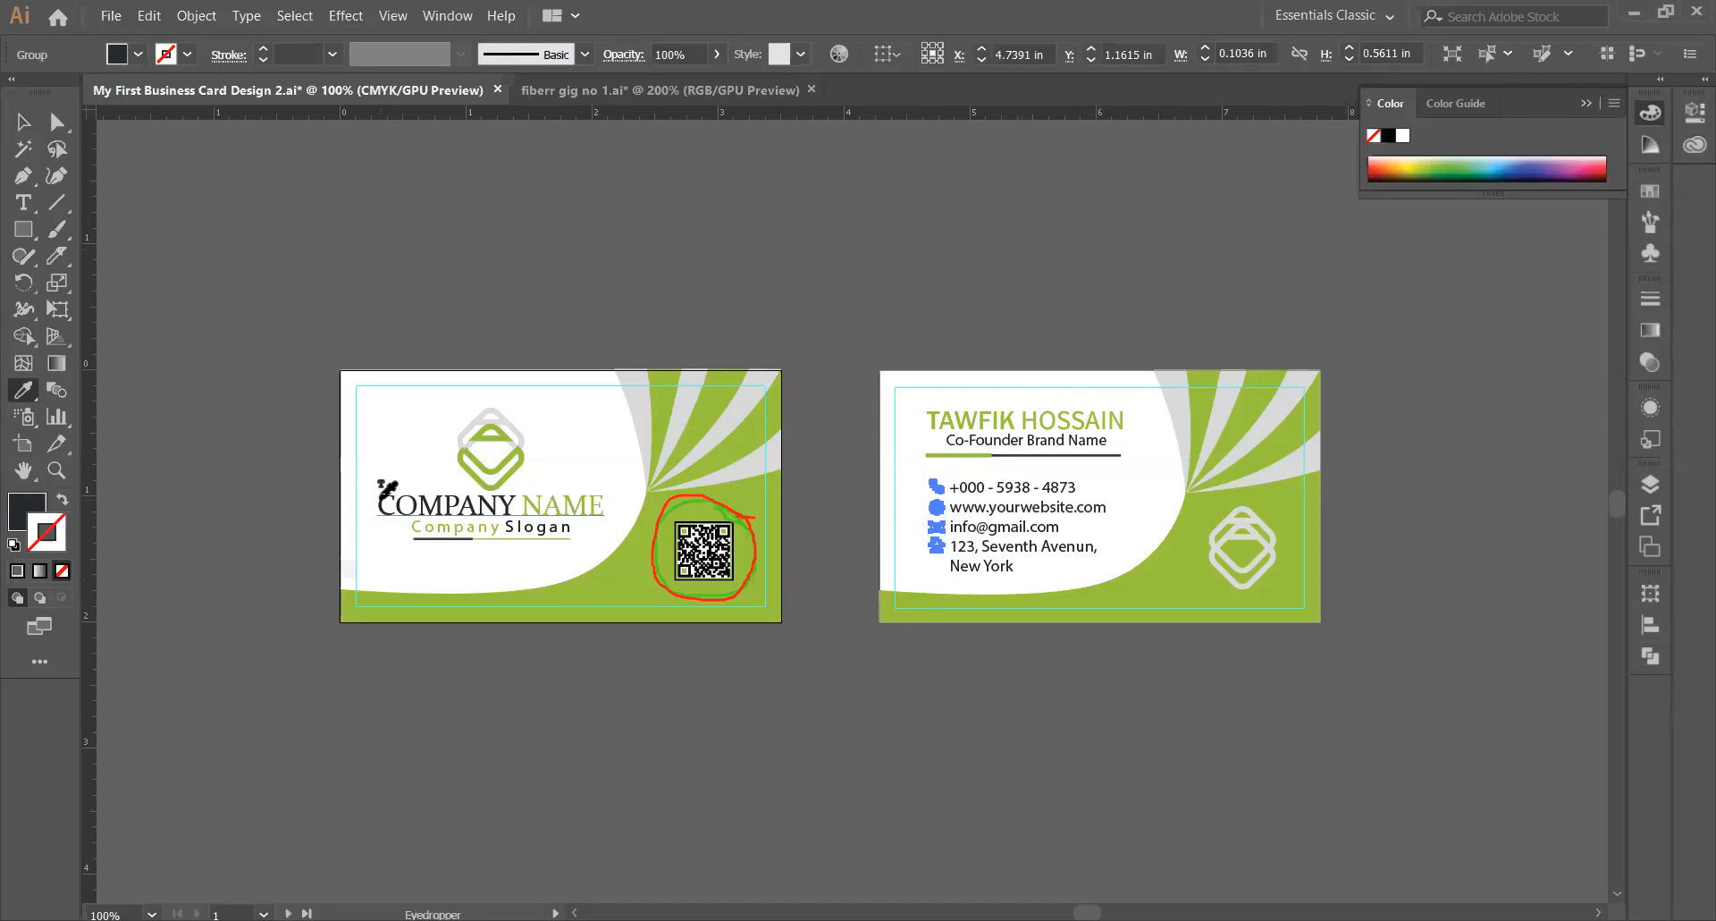
key(v)
click(260, 256)
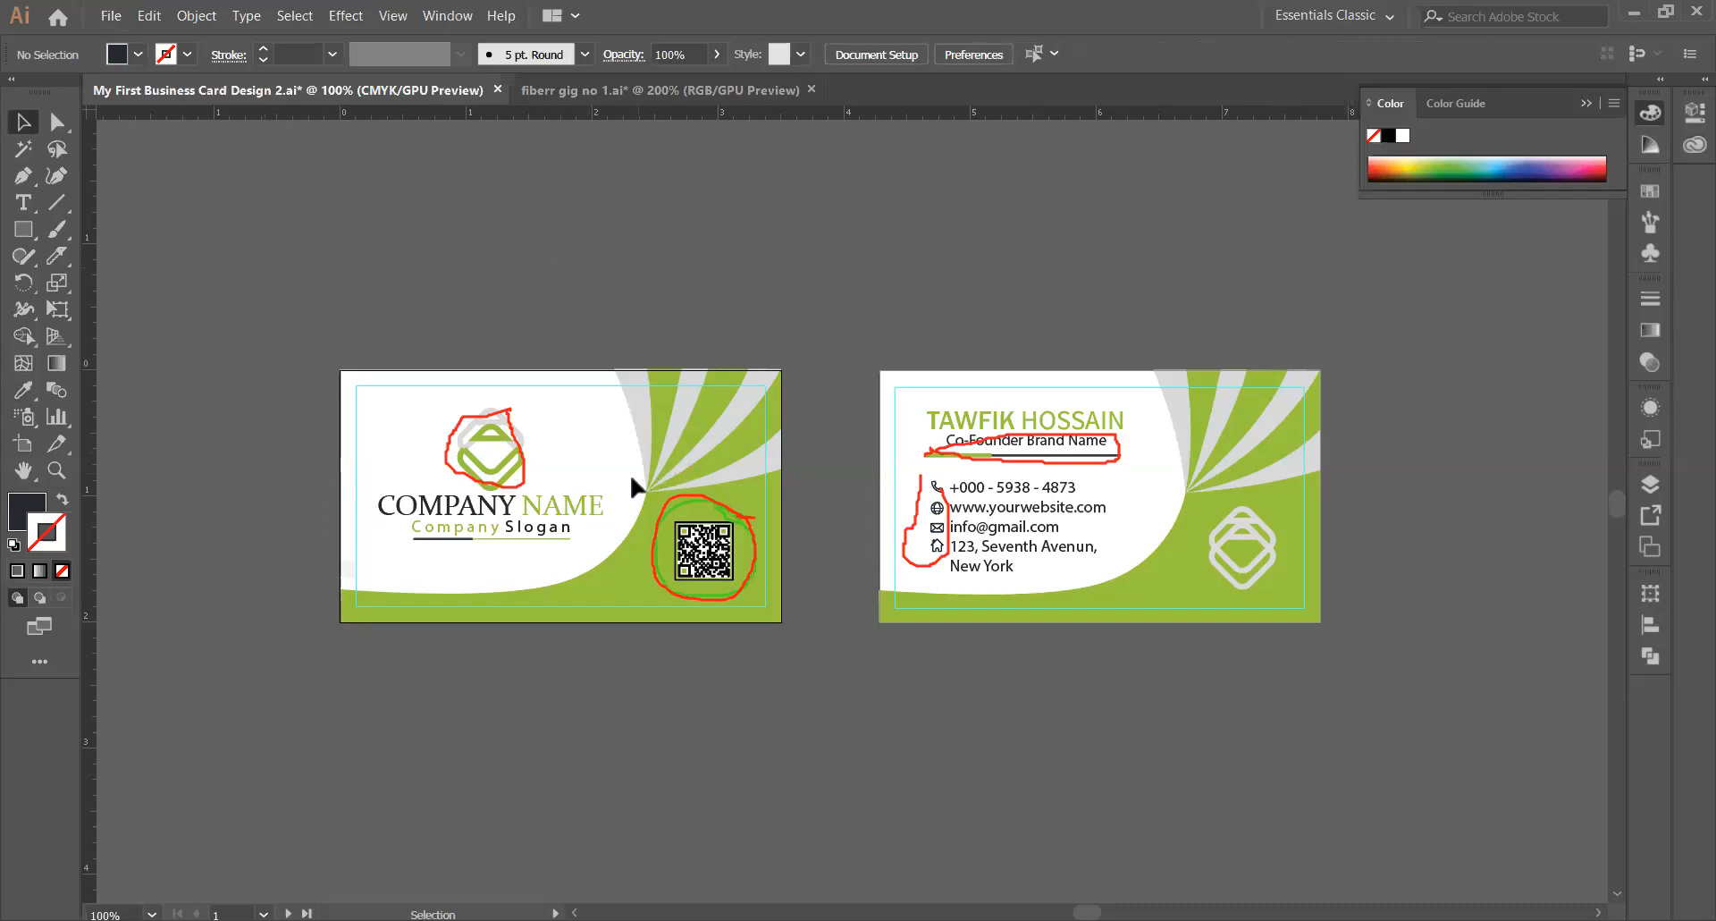
Ungroup the QR code on the front of the business card and check its inner pattern by selecting it separately
key(ctrl+equal)
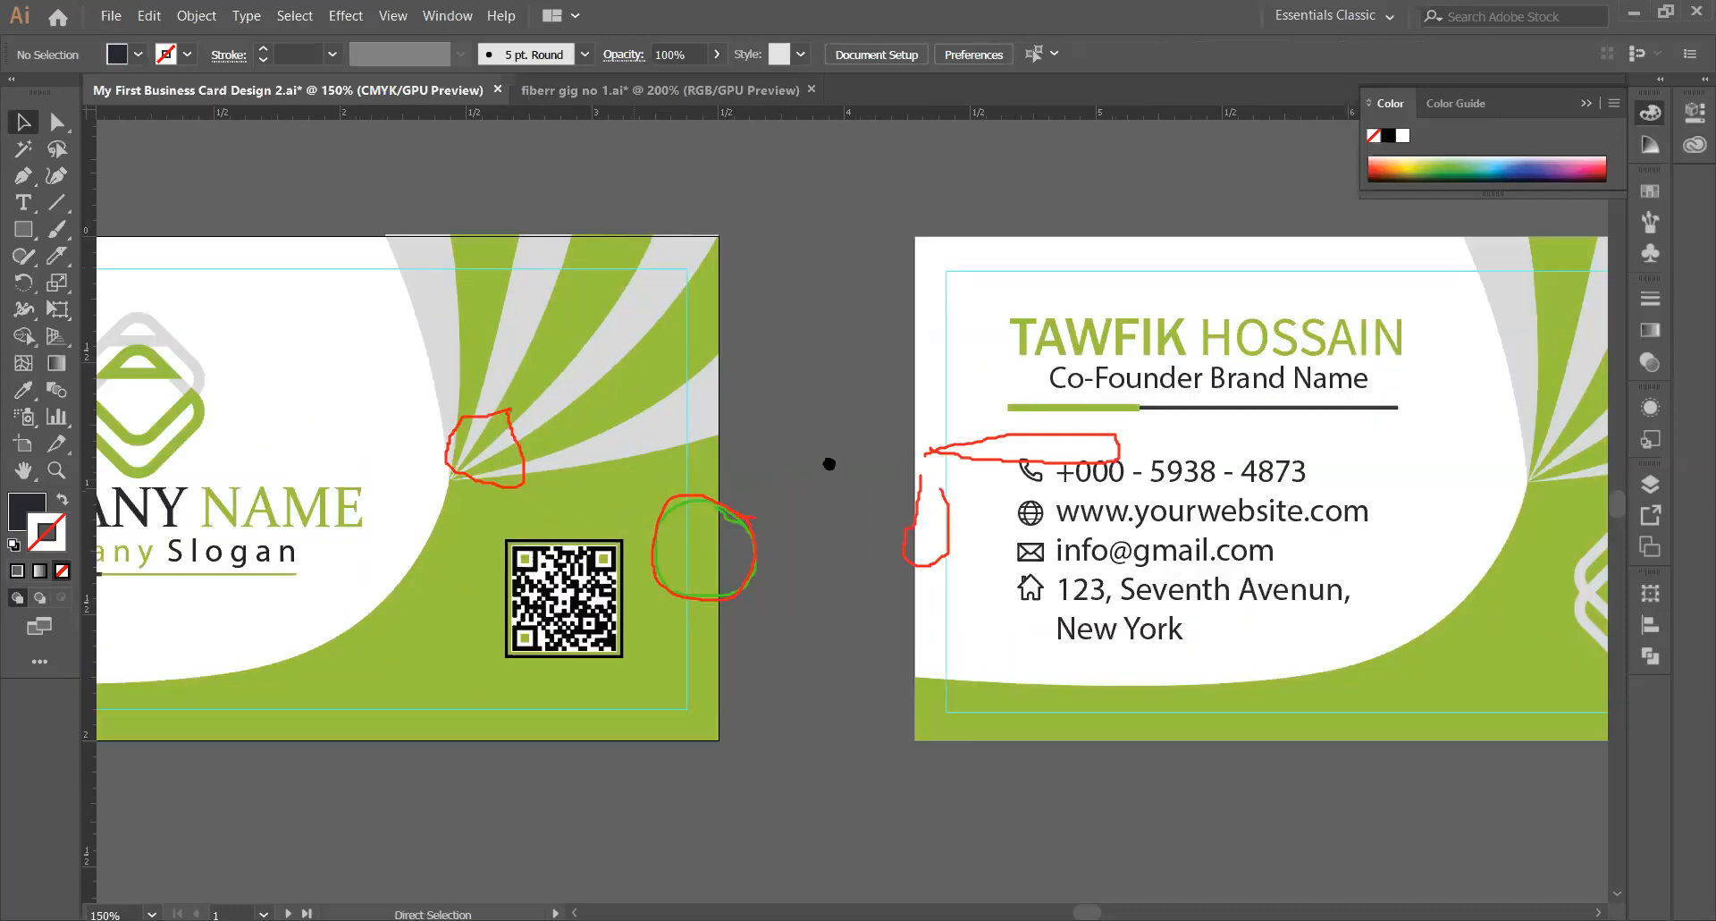
key(ctrl+equal)
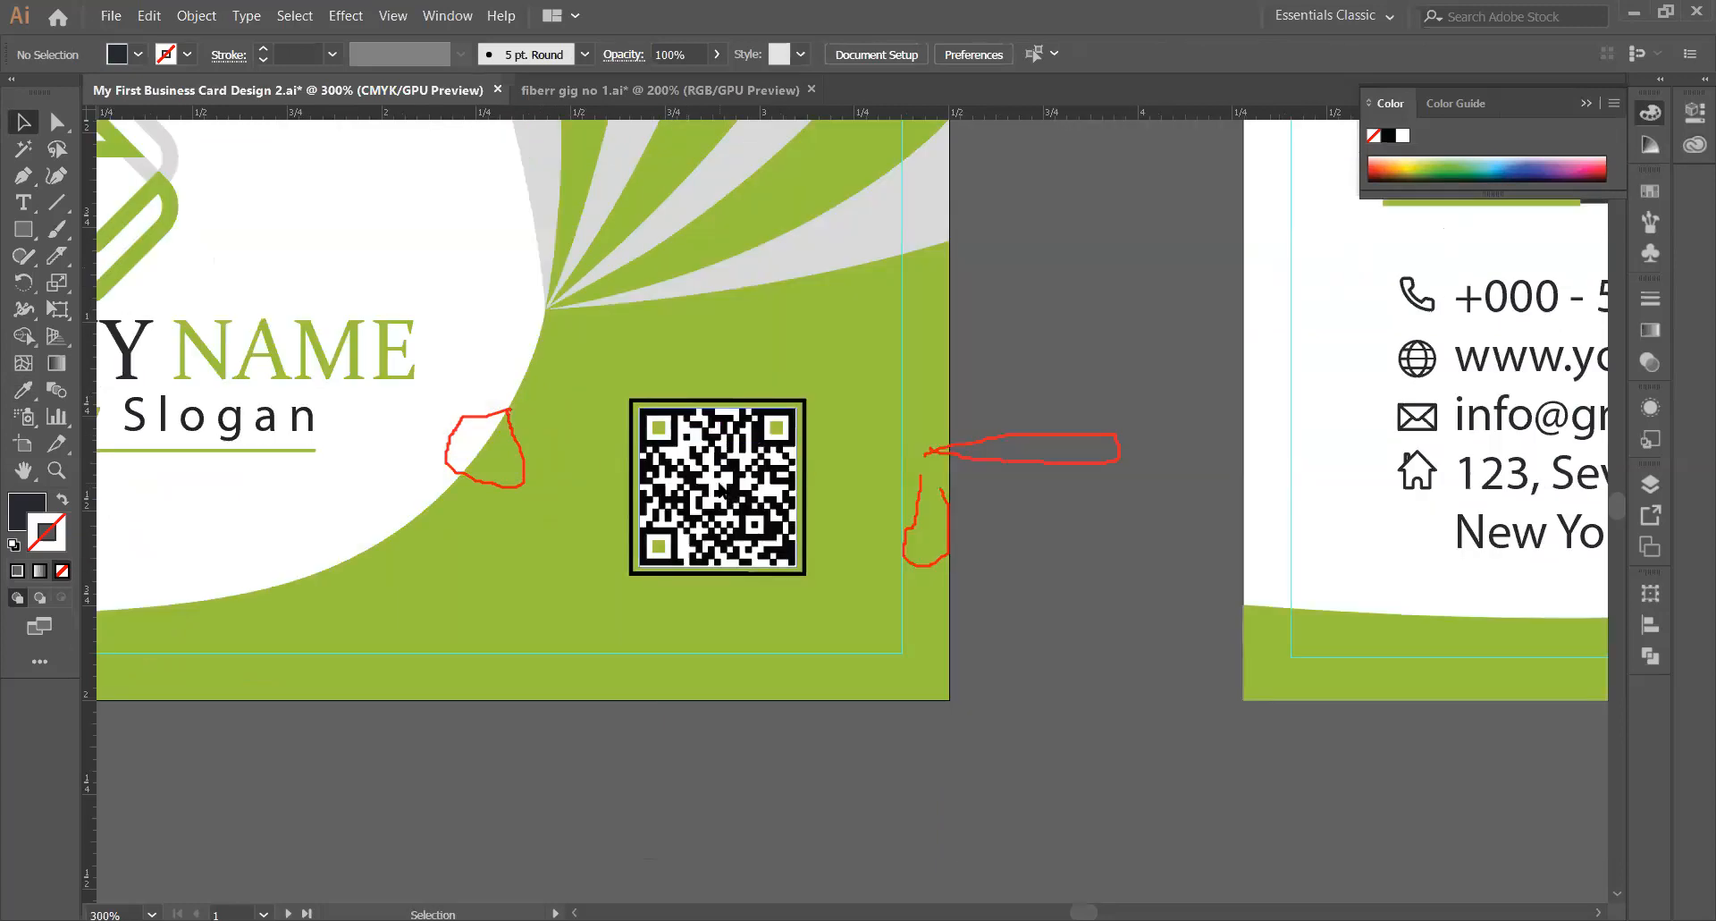
right_click(719, 487)
click(719, 484)
right_click(718, 483)
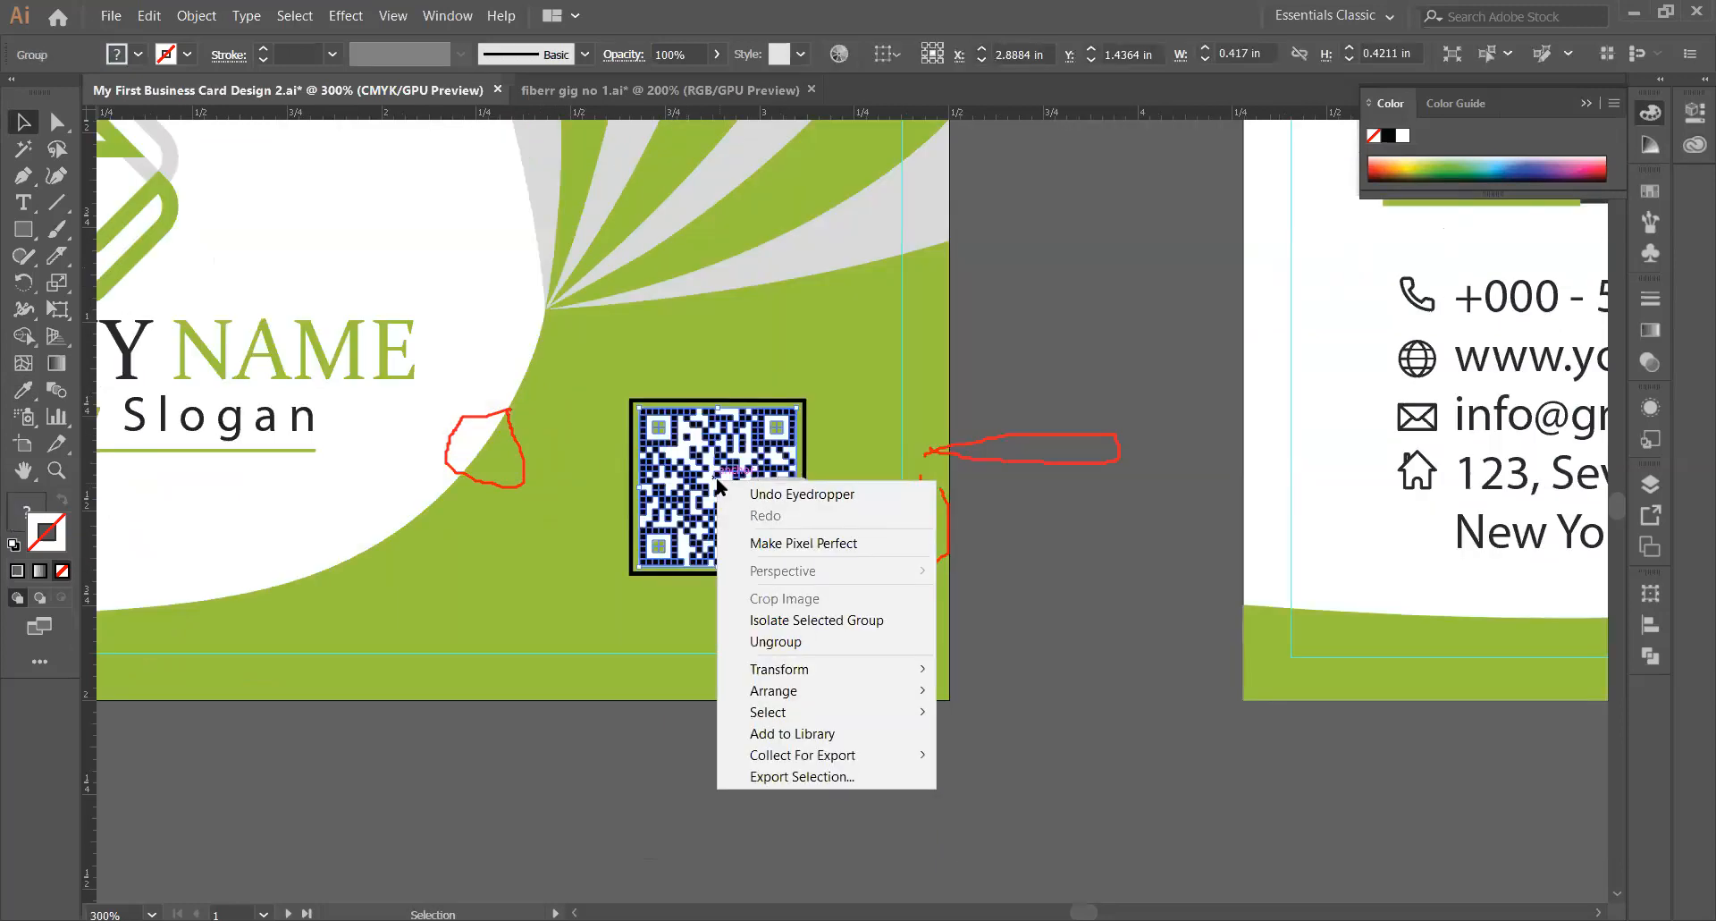
click(792, 640)
key(ctrl+shift+a)
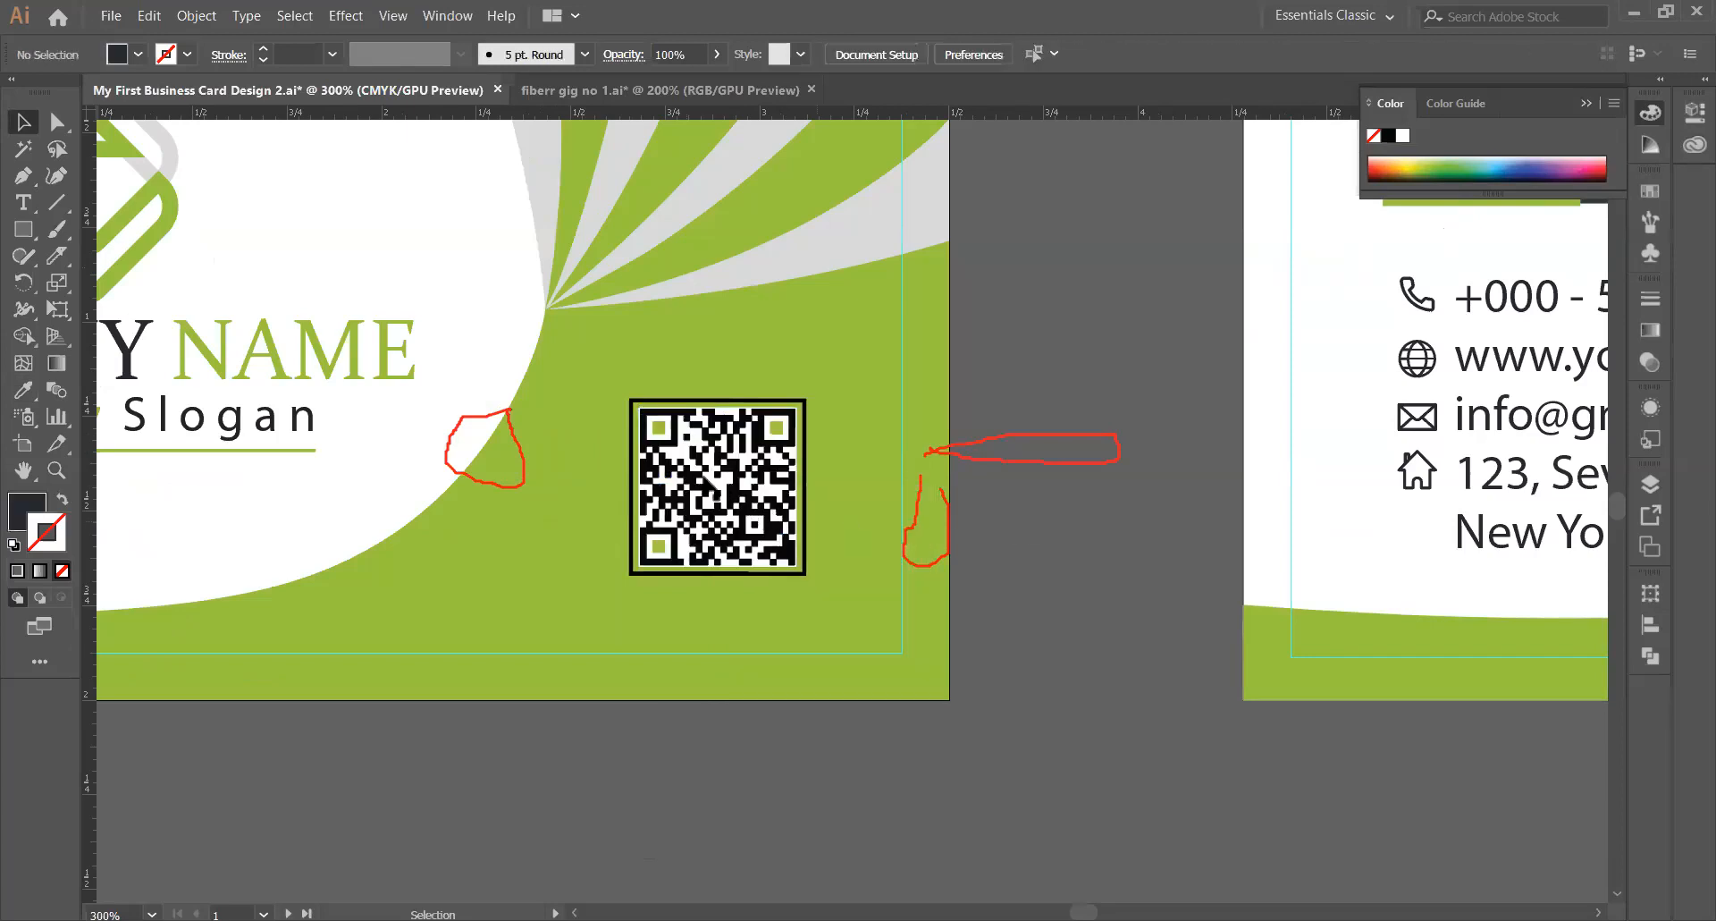
click(714, 483)
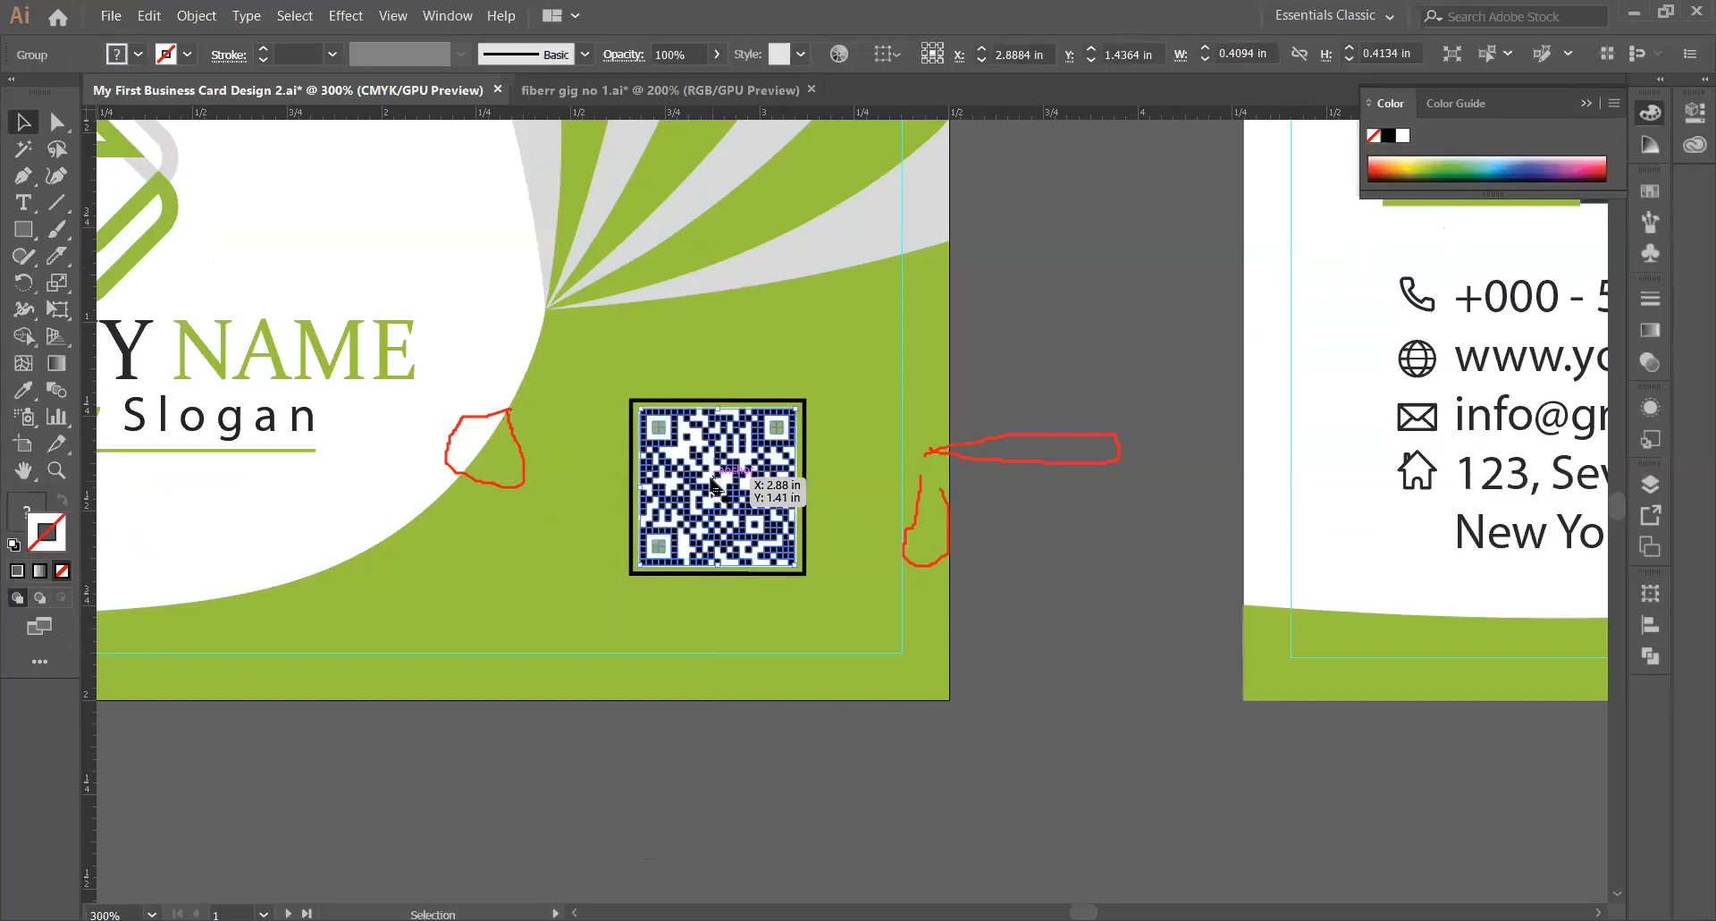
click(1083, 323)
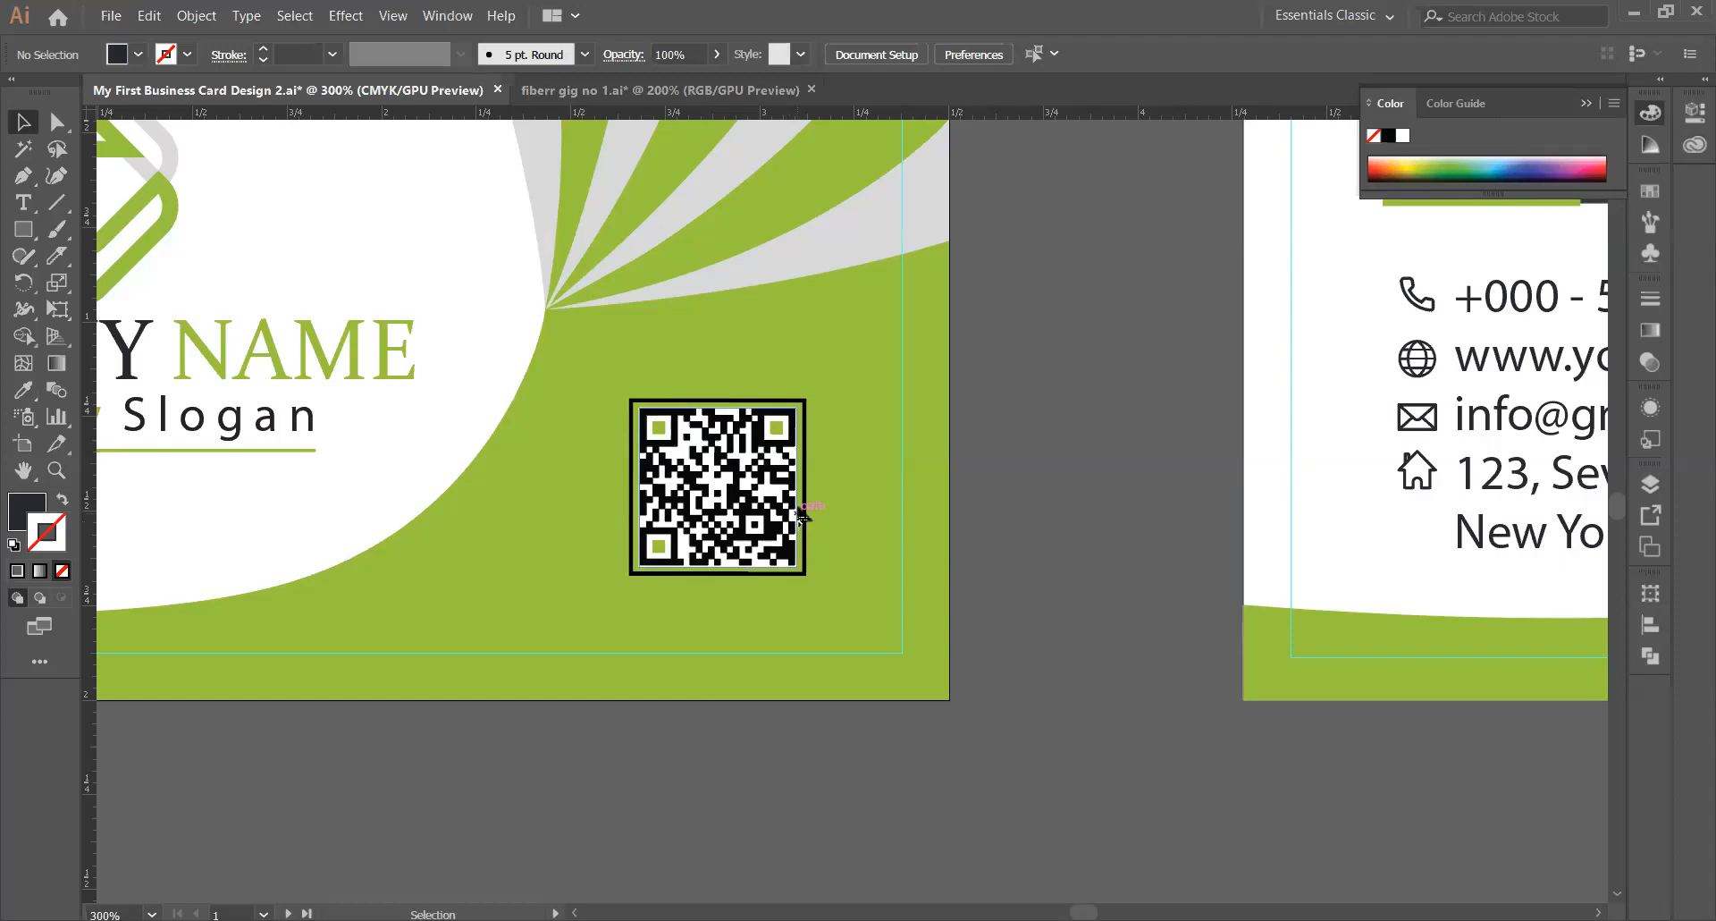
key(a)
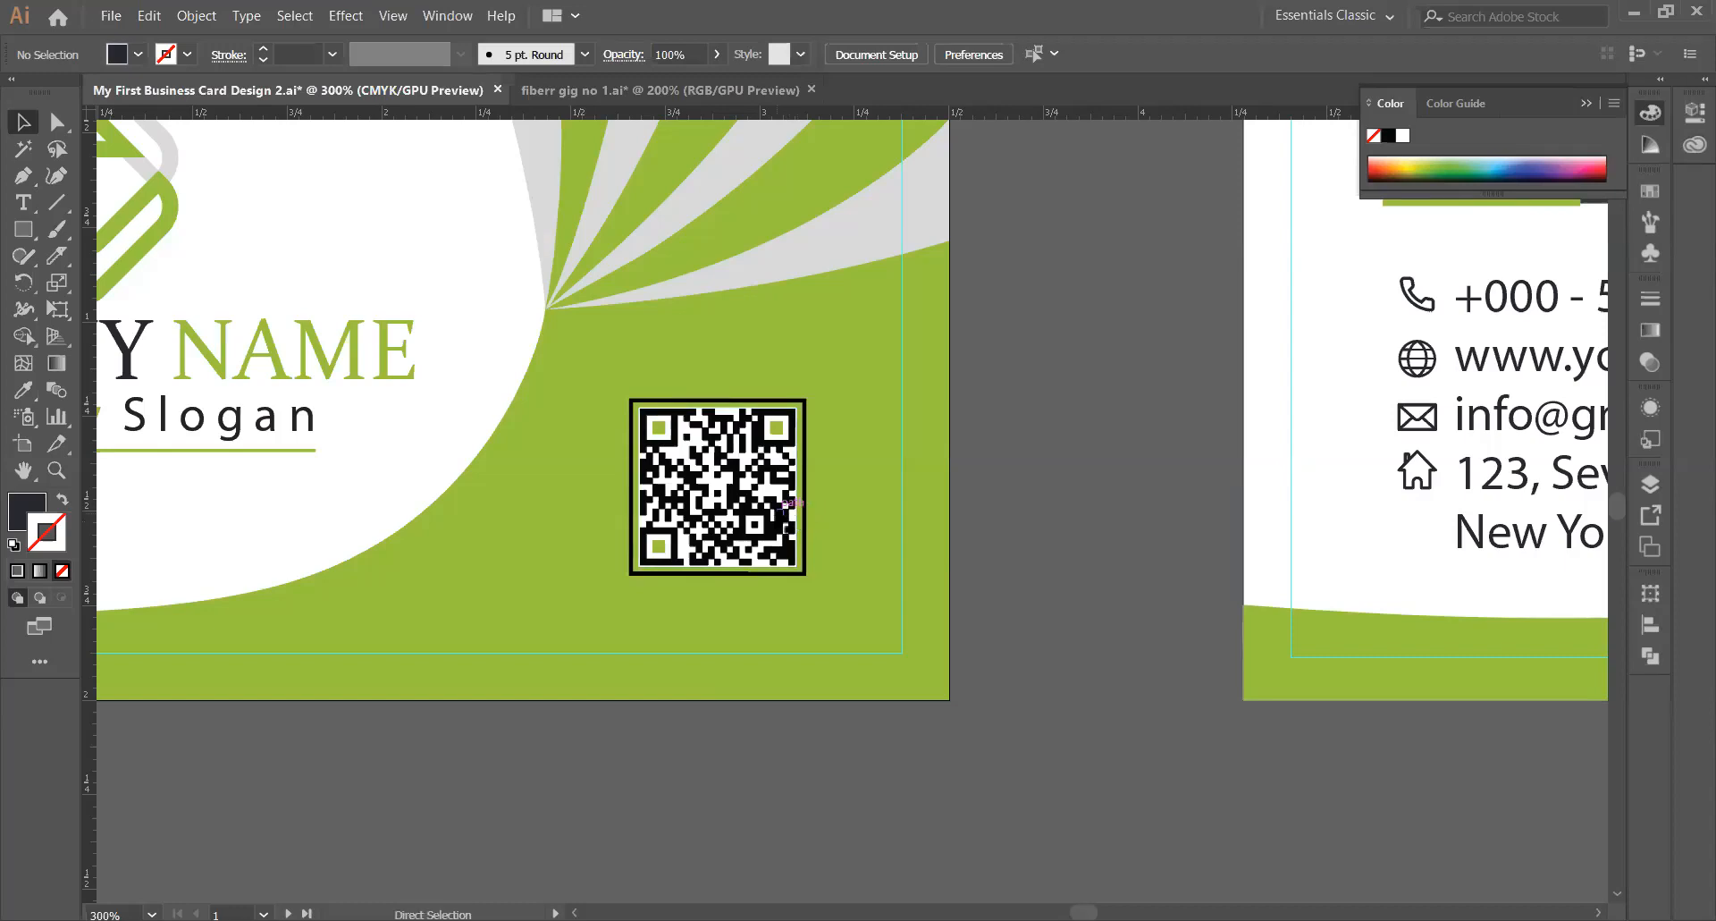
key(ctrl+1)
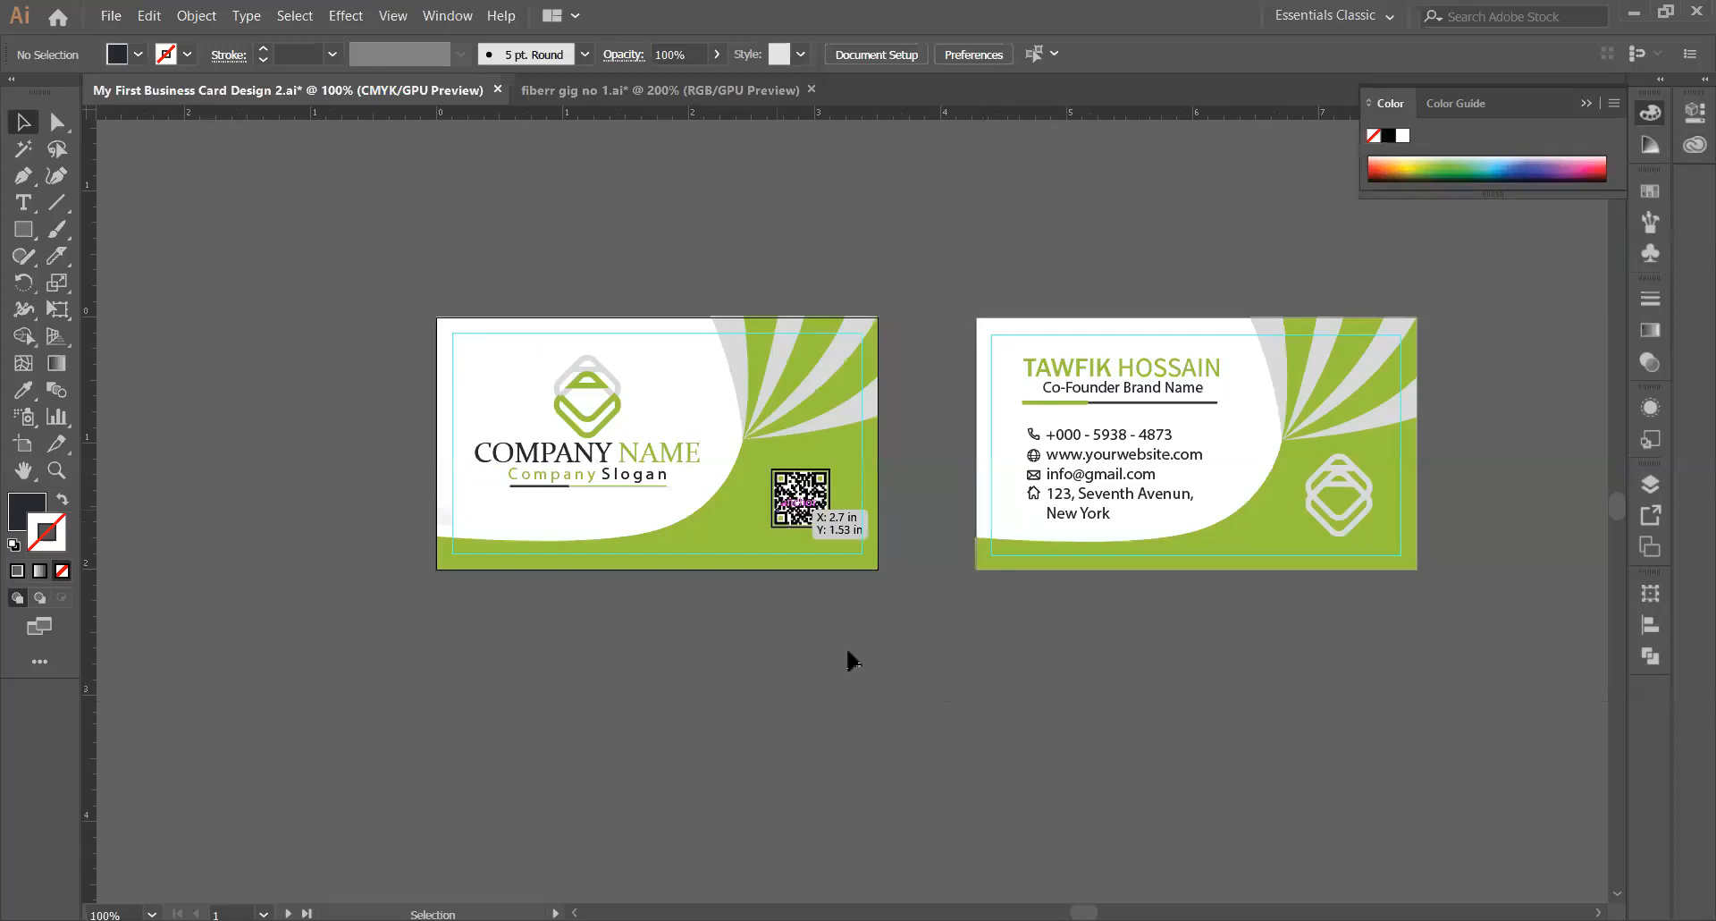
drag(820, 670, 775, 686)
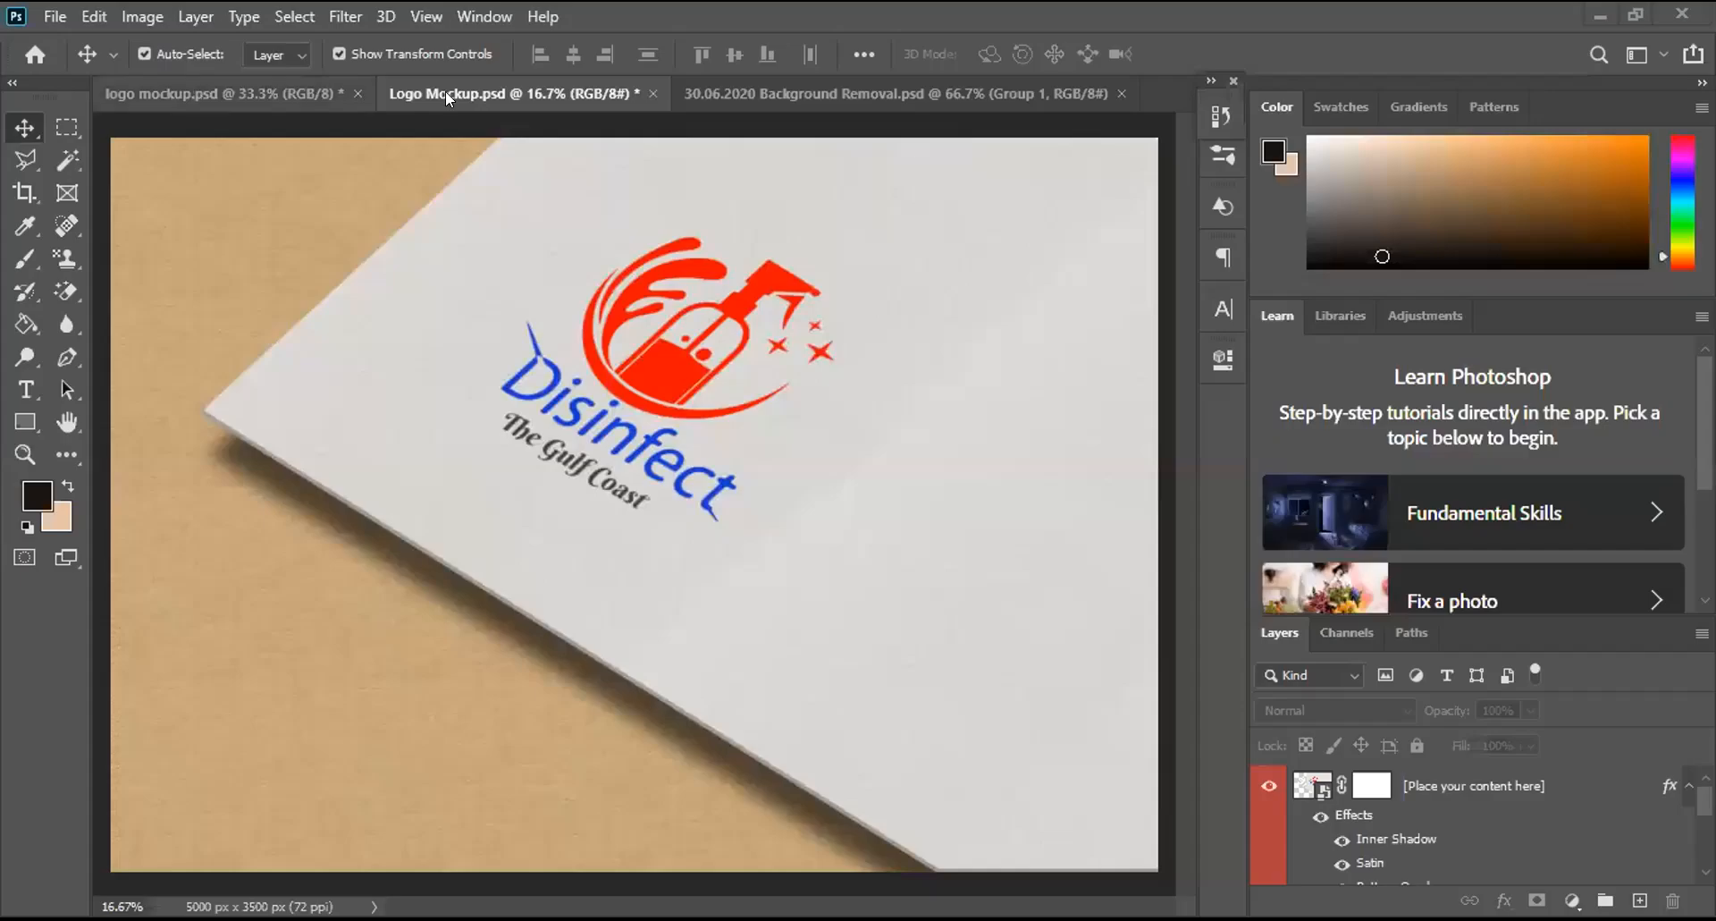
In Photoshop, compare the two Disinfect logo mockups and review the Background Removal composition
key(ctrl+shift+Tab)
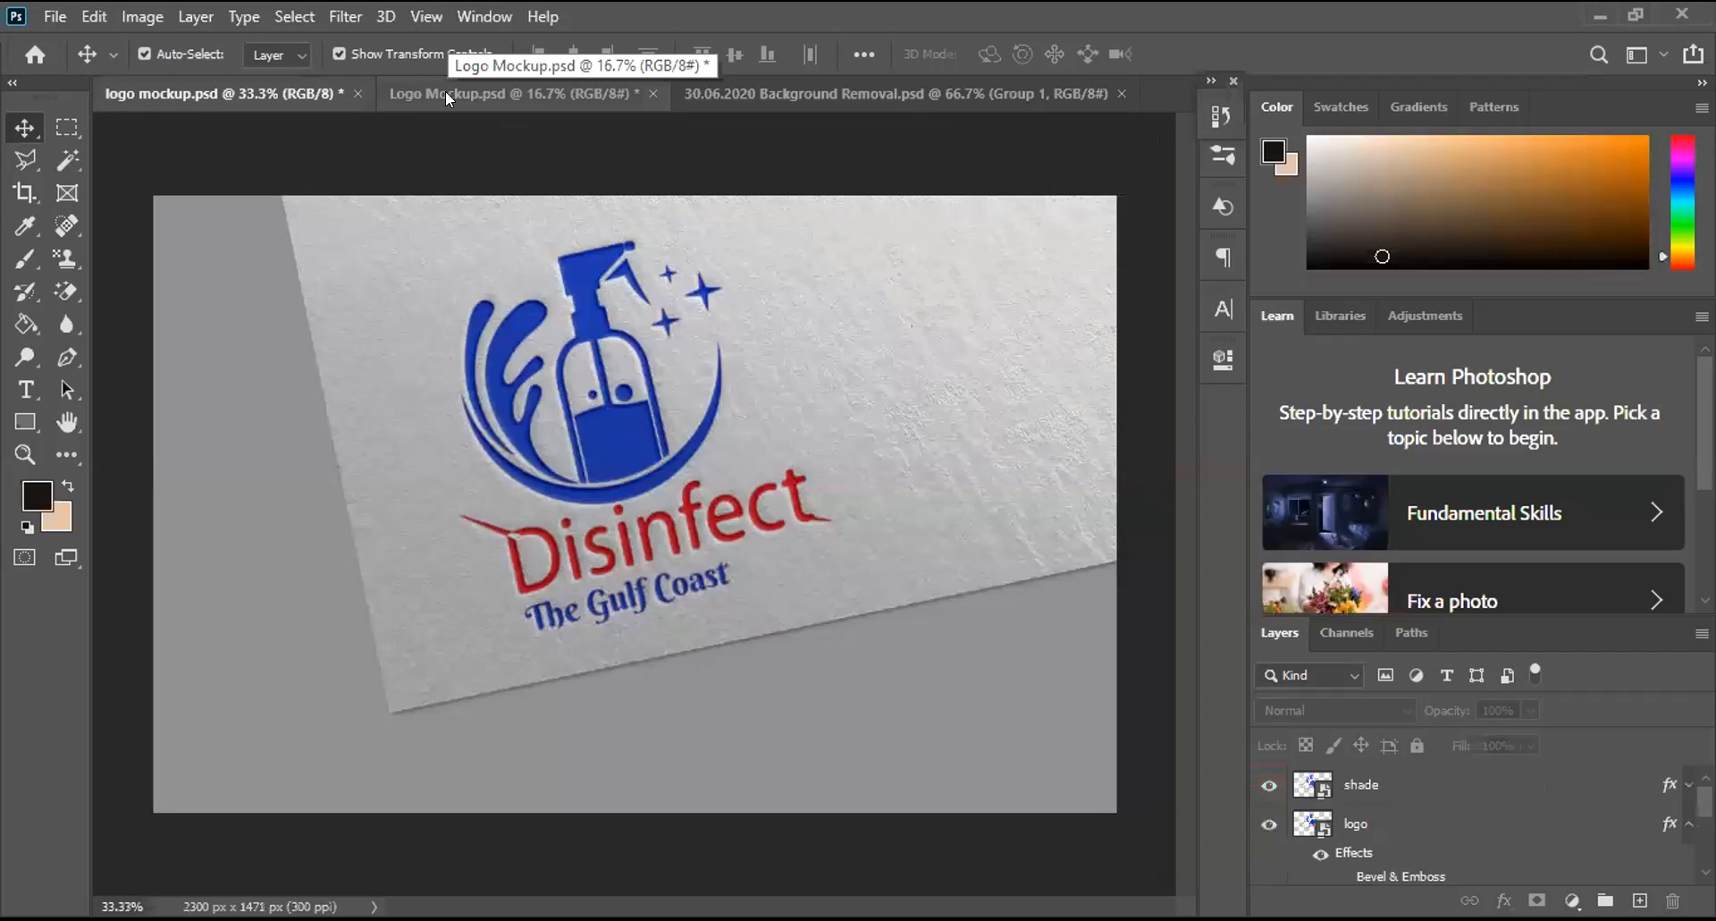
click(446, 91)
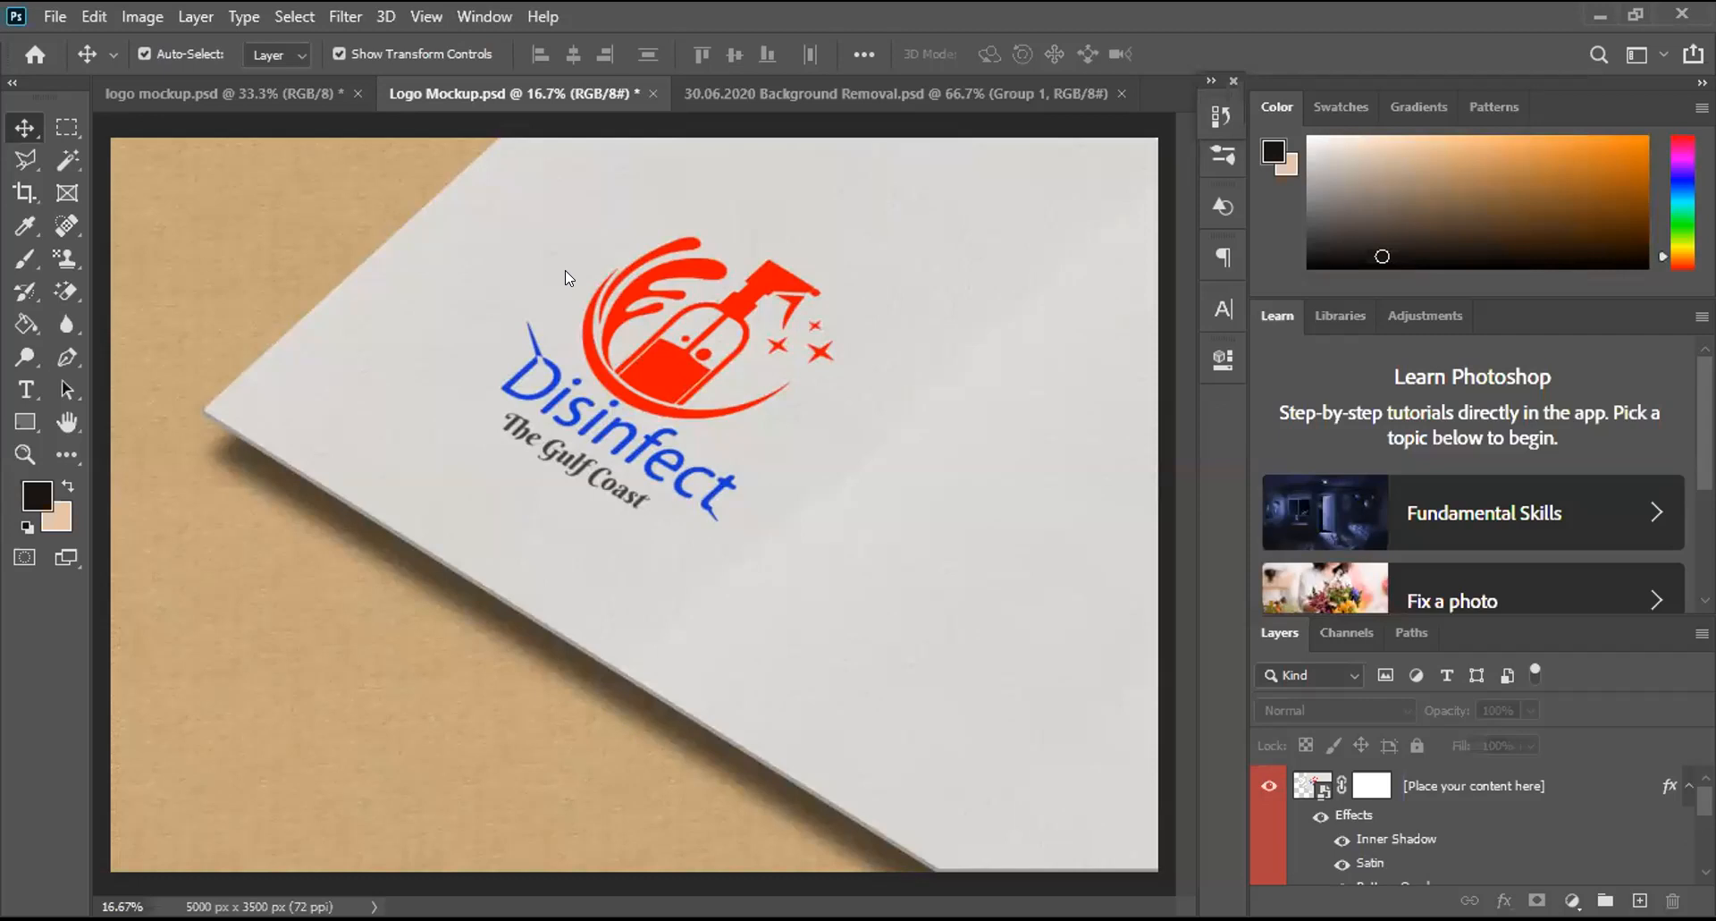
click(804, 94)
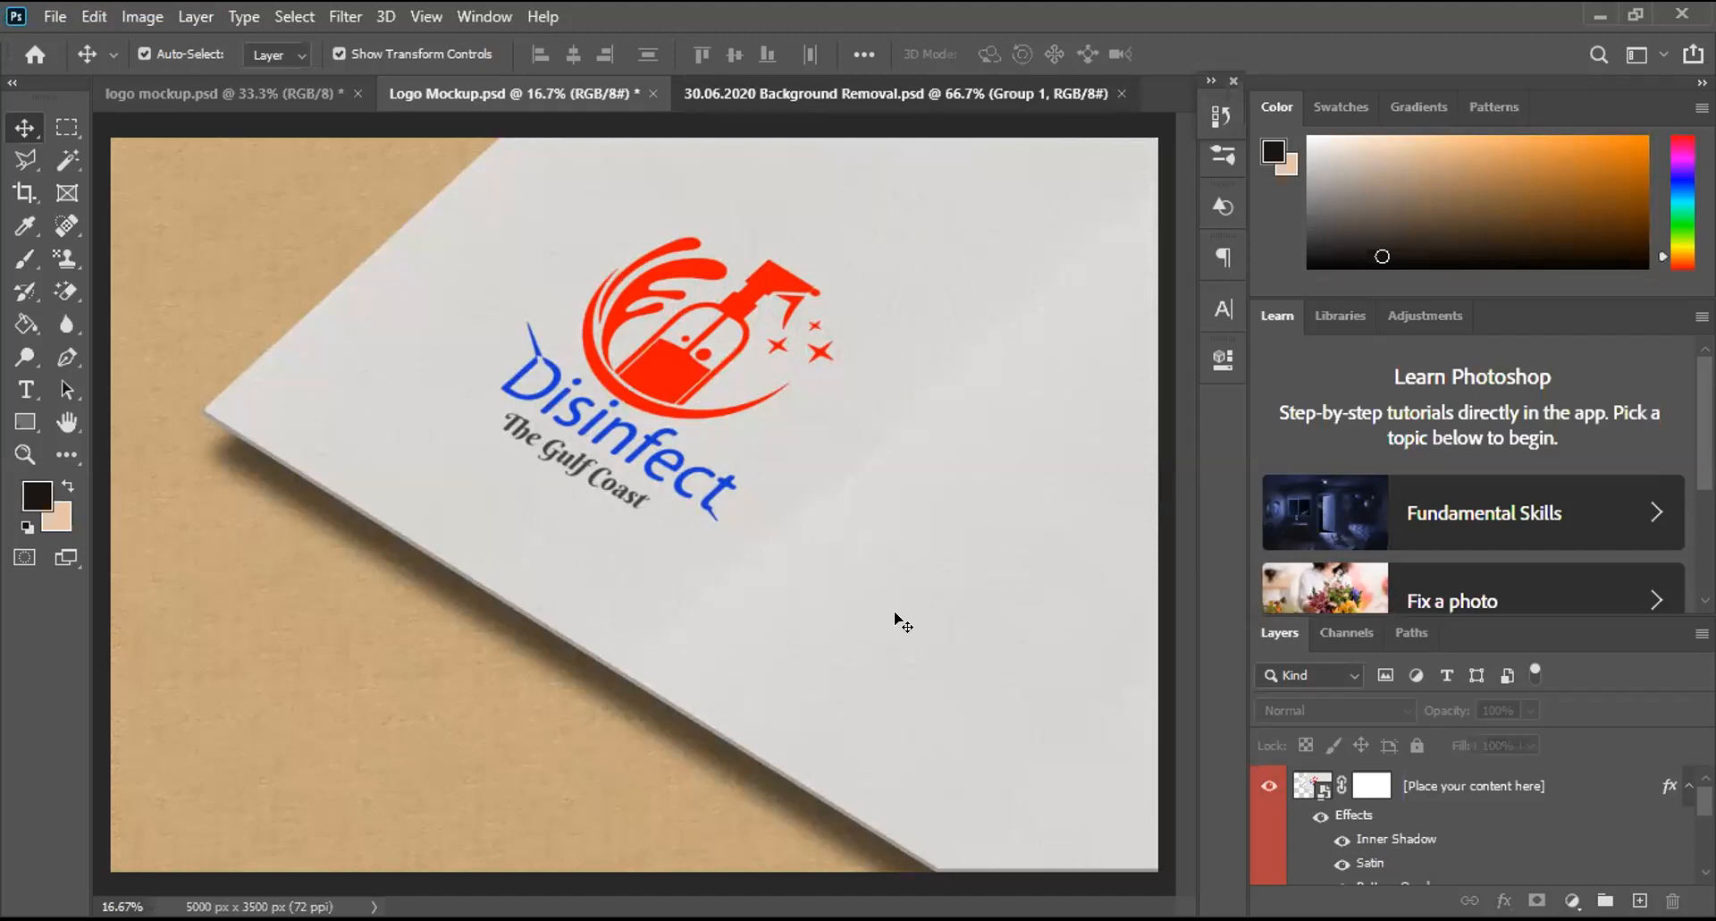
key(ctrl+Tab)
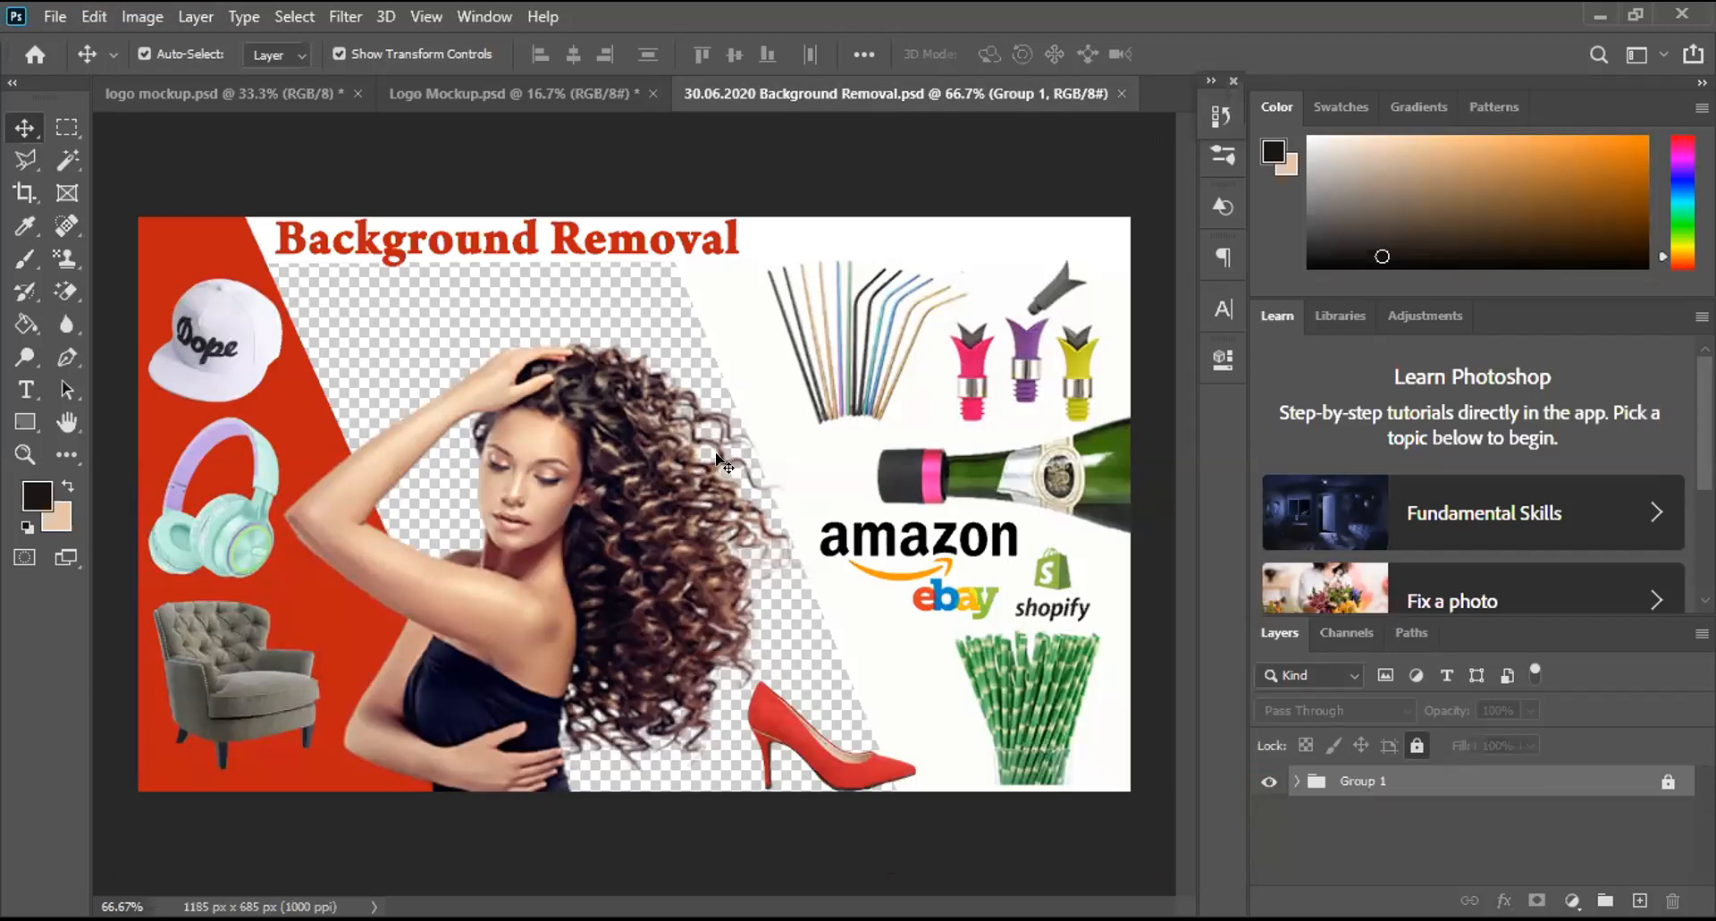
key(ctrl+shift+Tab)
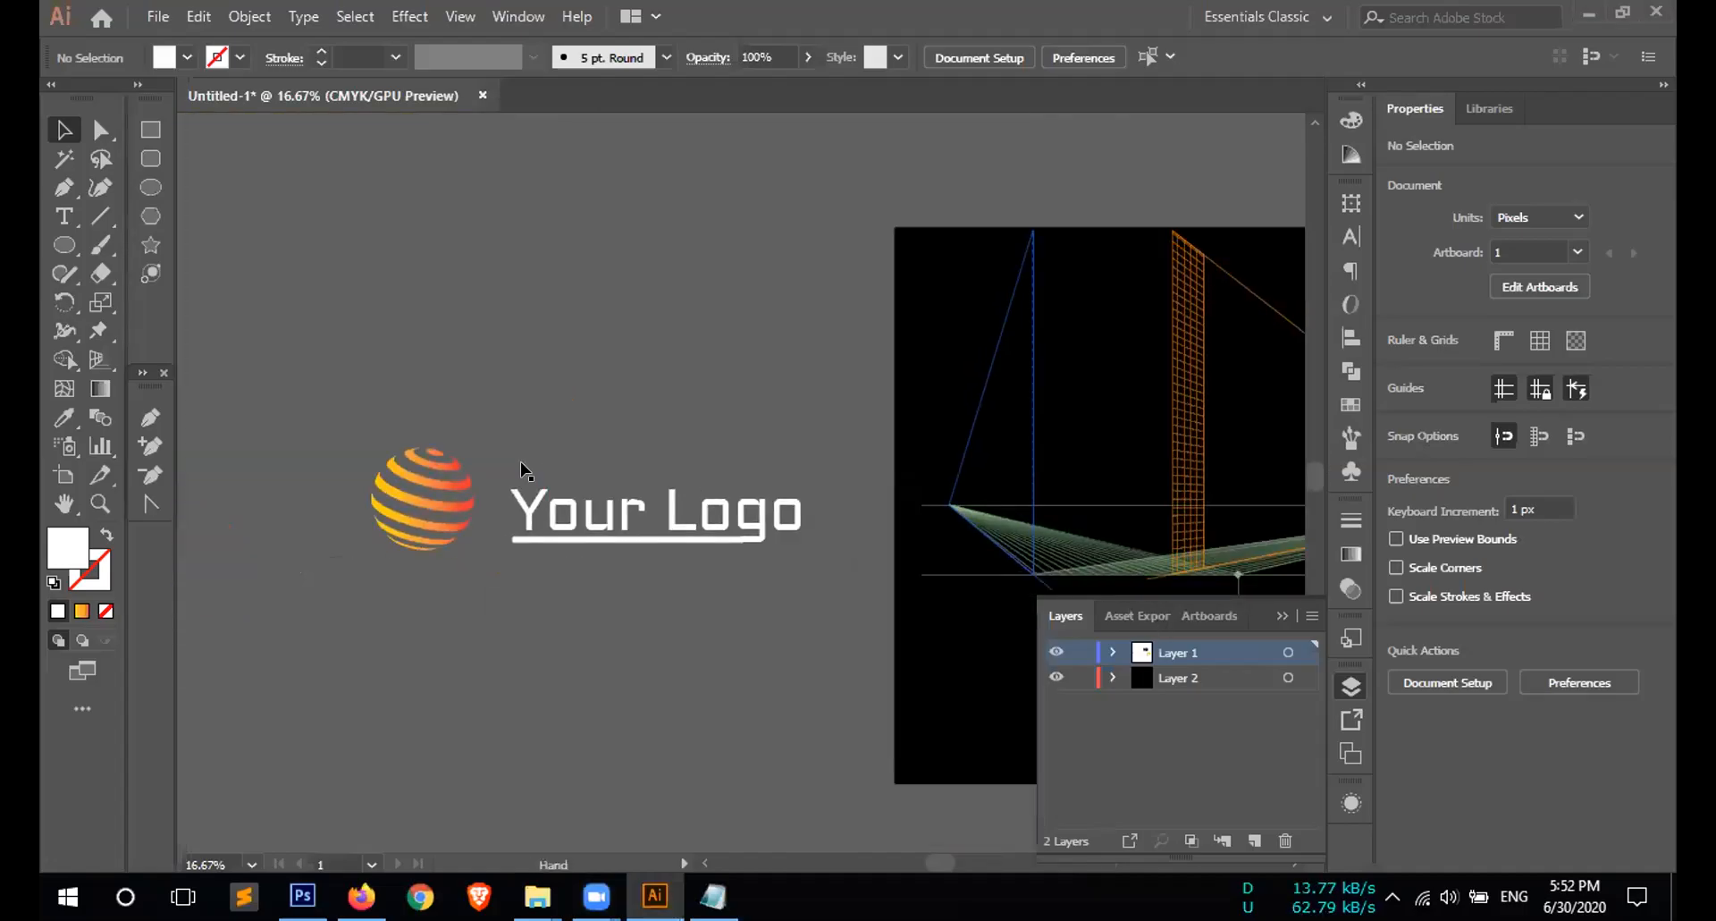
In Illustrator, inspect the perspective grid artboard and the artboard with the orange striped coil artwork
drag(815, 512, 63, 491)
drag(1011, 497, 490, 454)
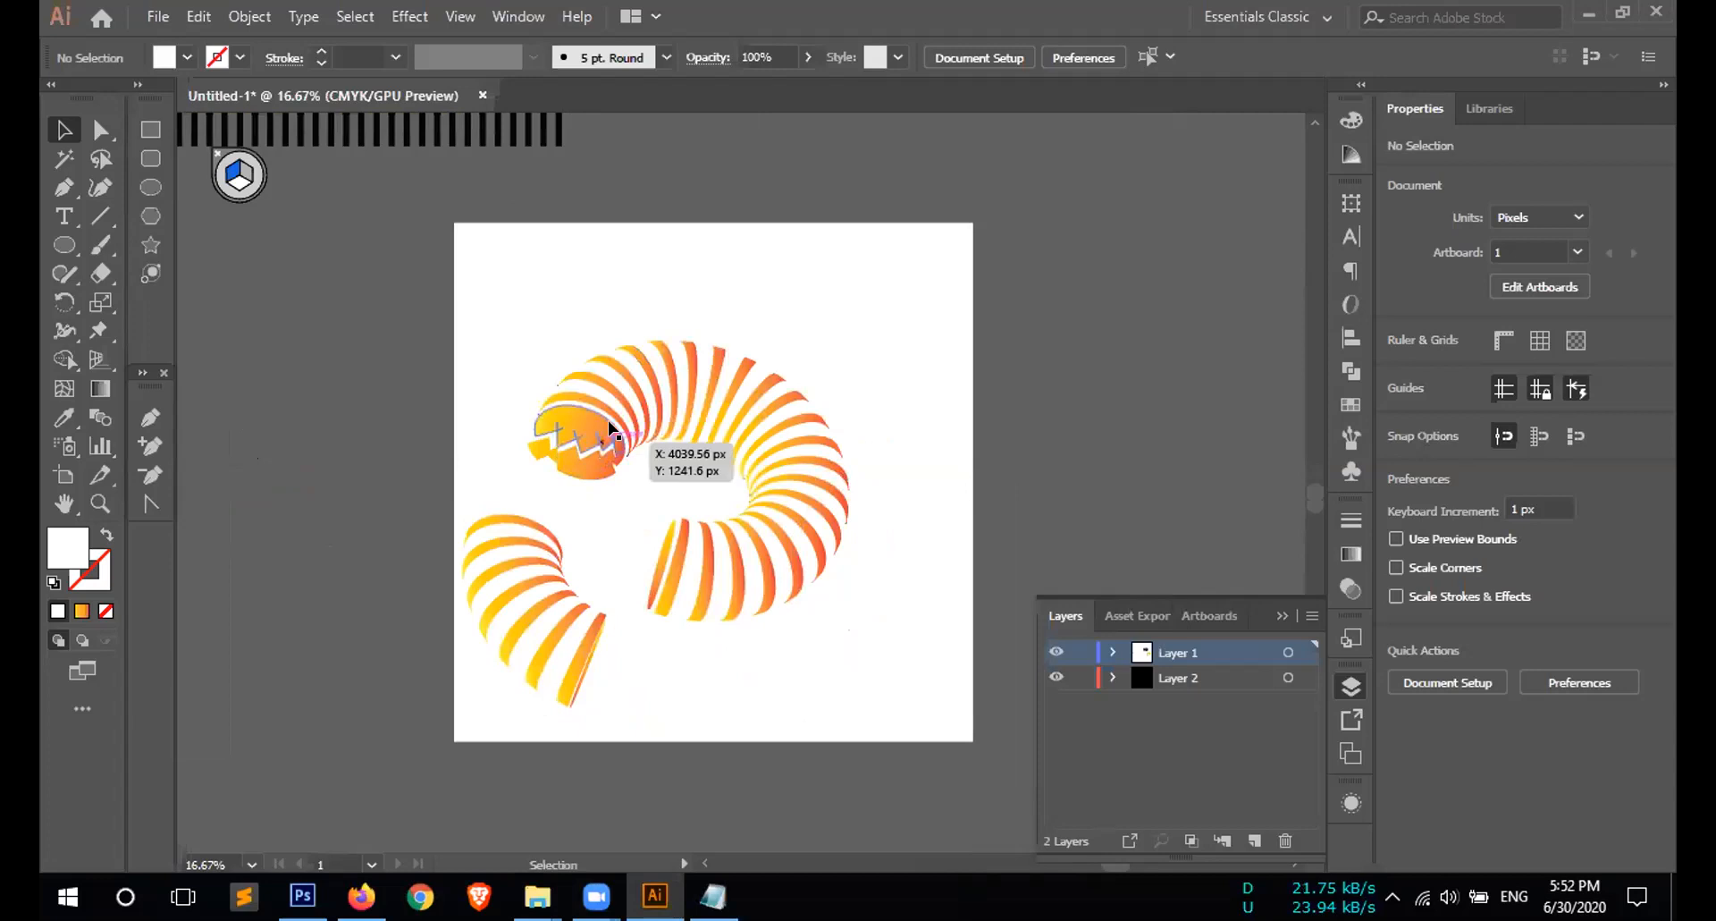
key(ctrl+0)
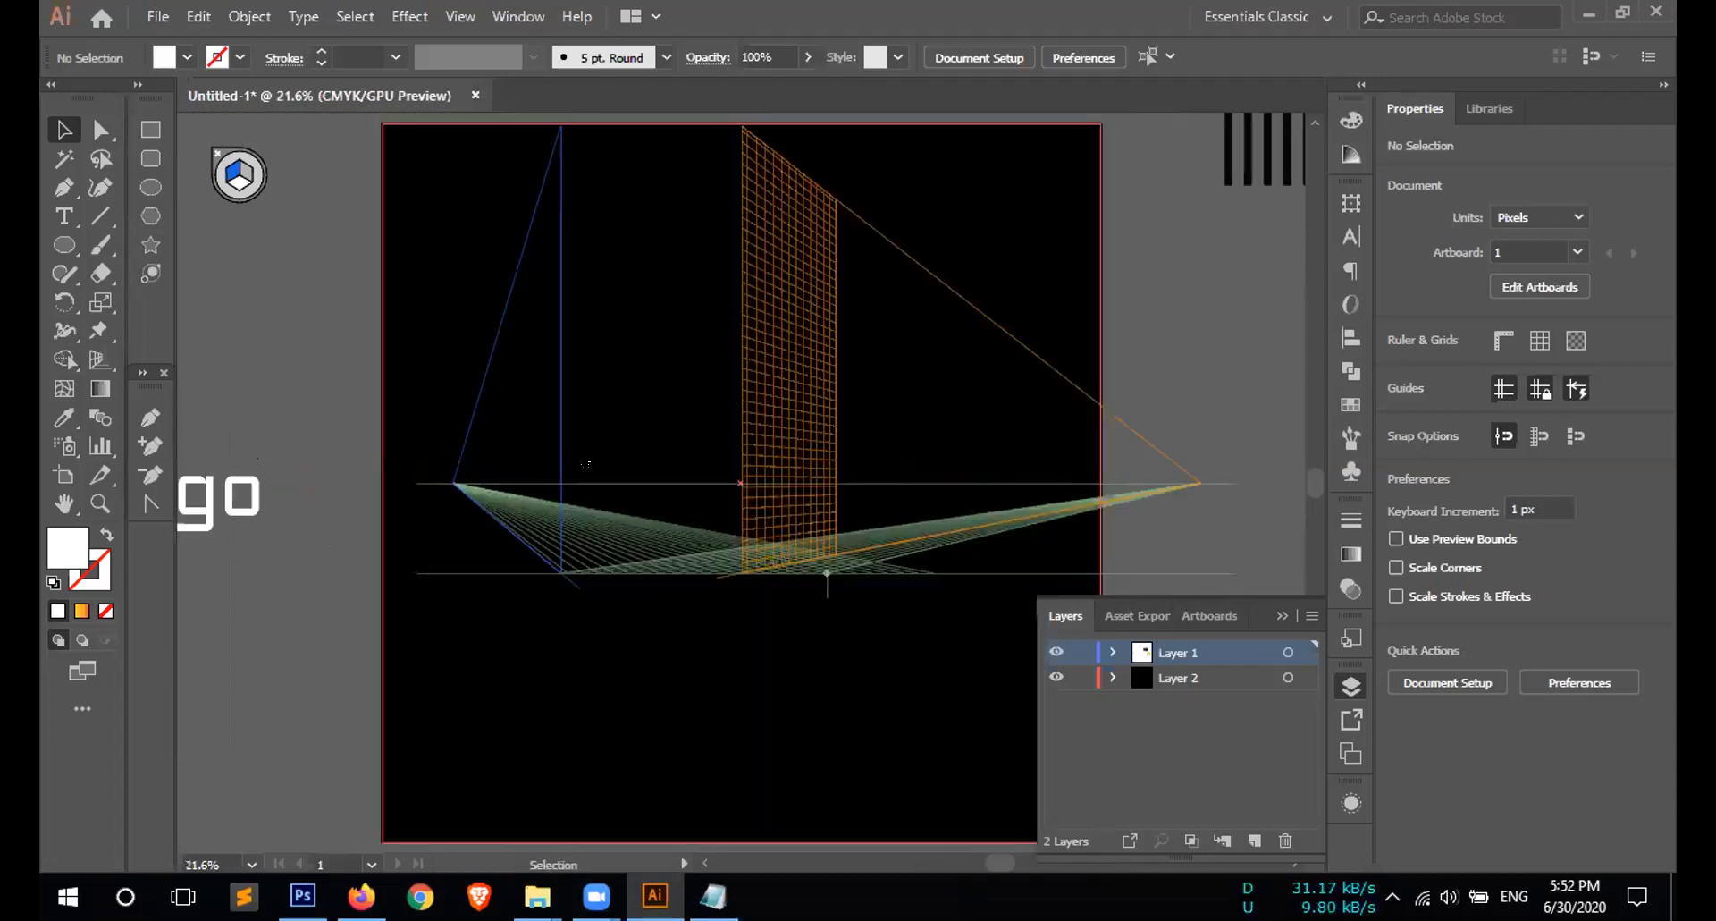
key(space)
drag(587, 464, 208, 548)
drag(1075, 534, 201, 304)
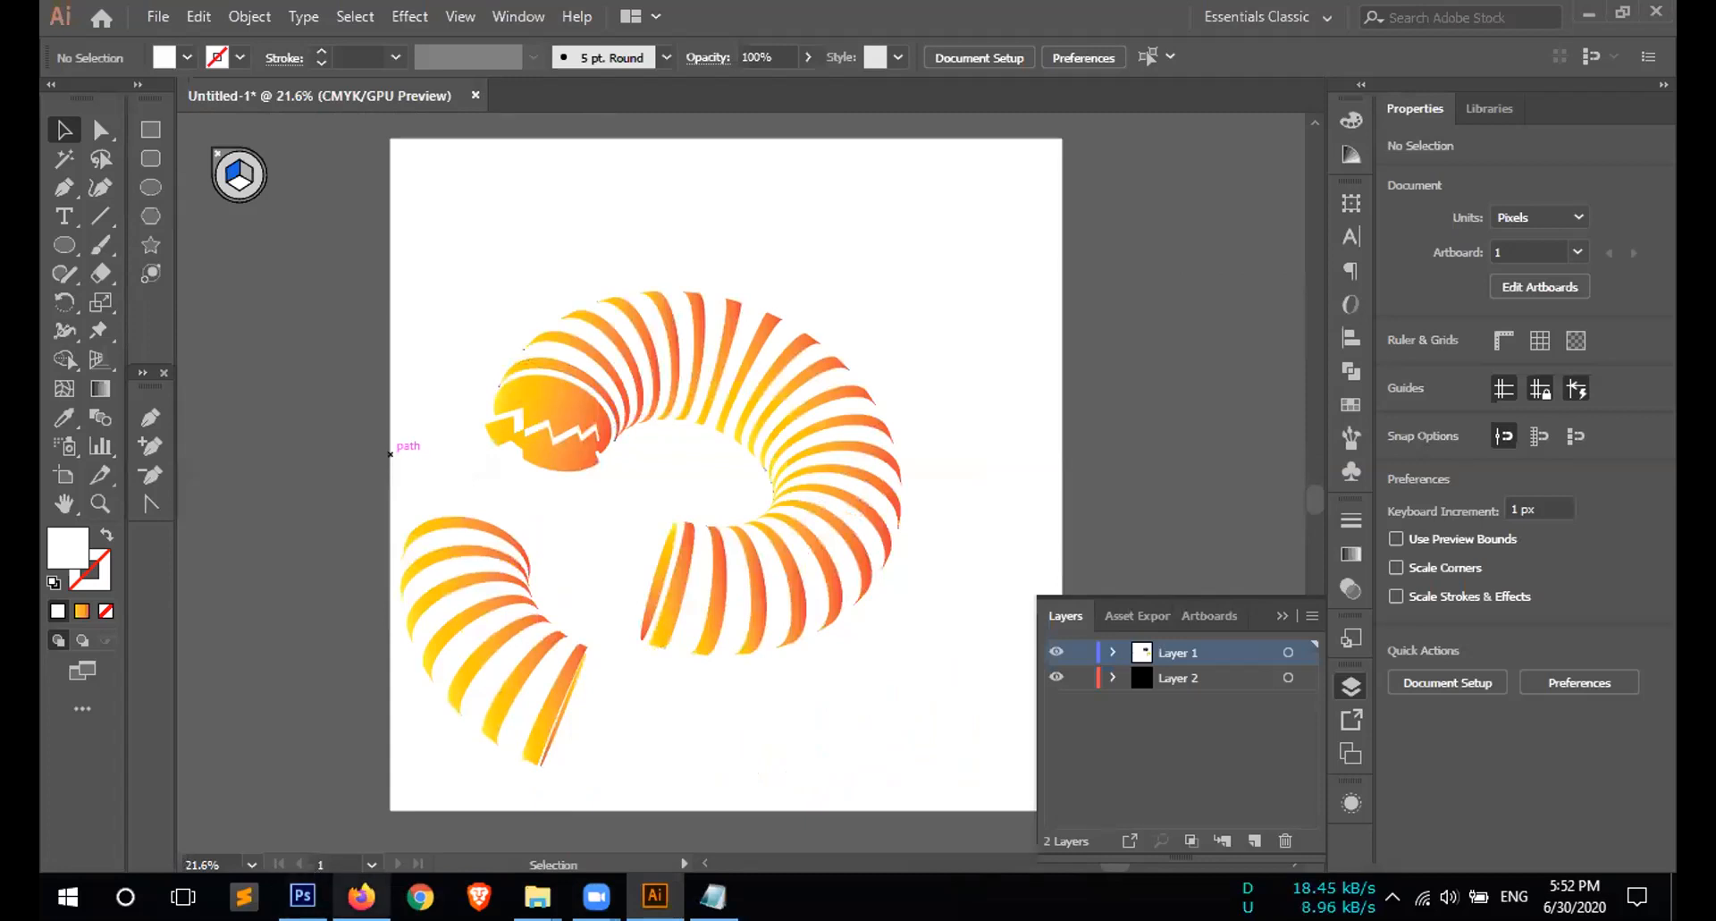
Switch to the Fiverr Gigs page in Firefox and open the gig "create custom logo design with your own concept"
key(alt+Tab)
key(ctrl+Tab)
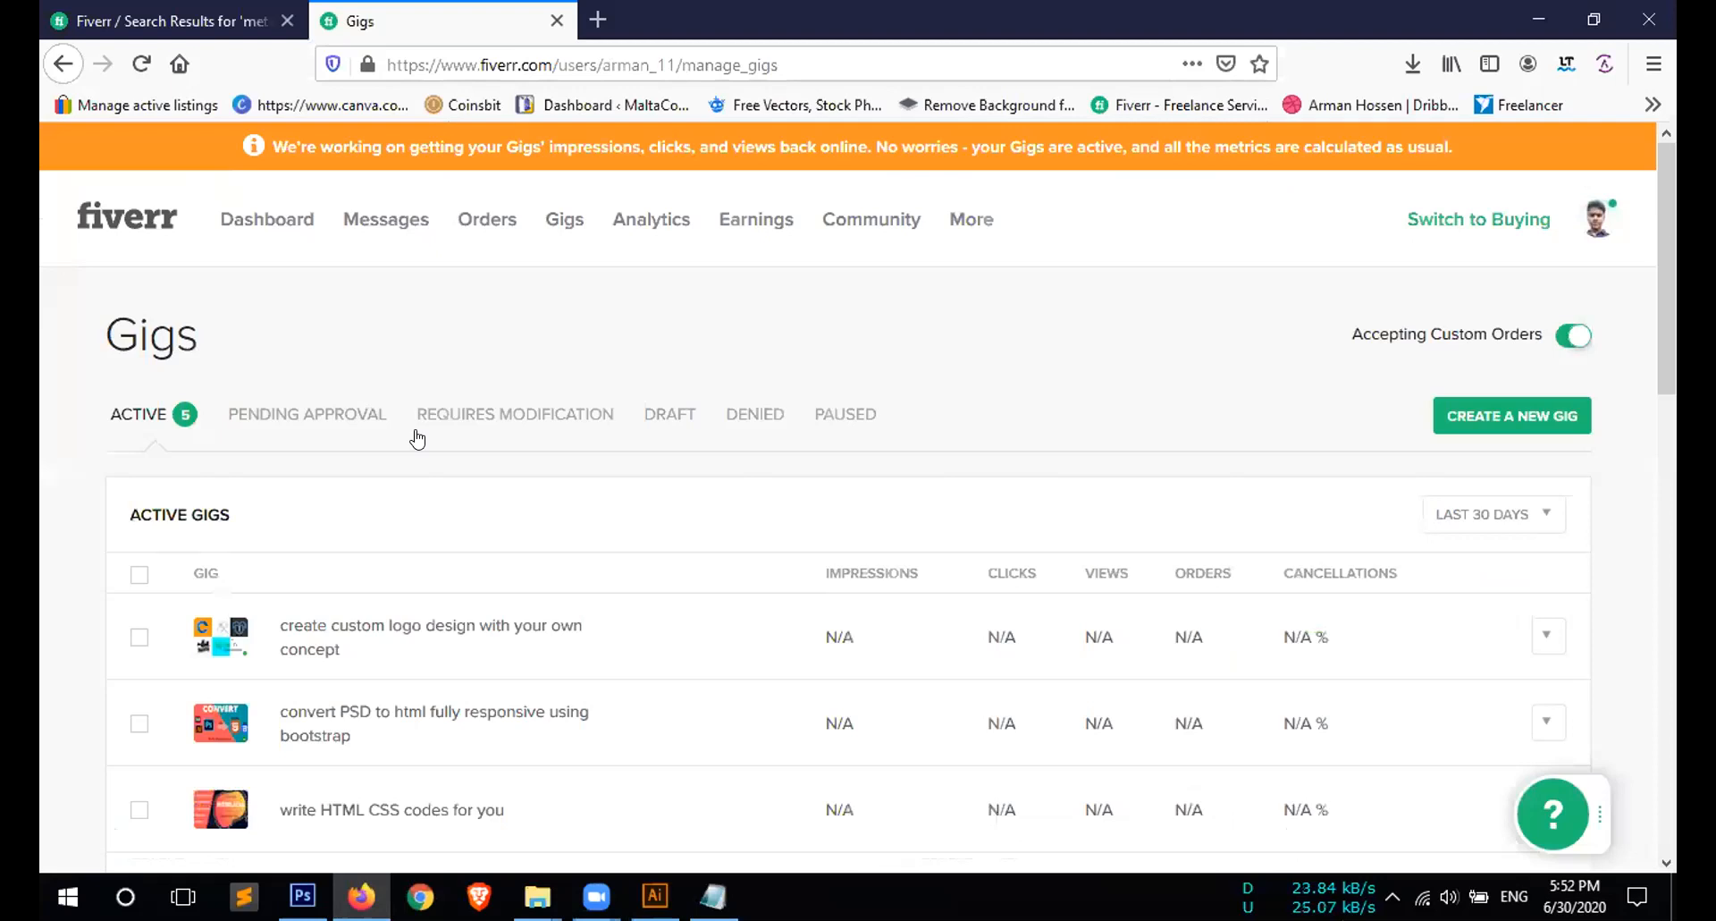
scroll(440, 451, down, 2)
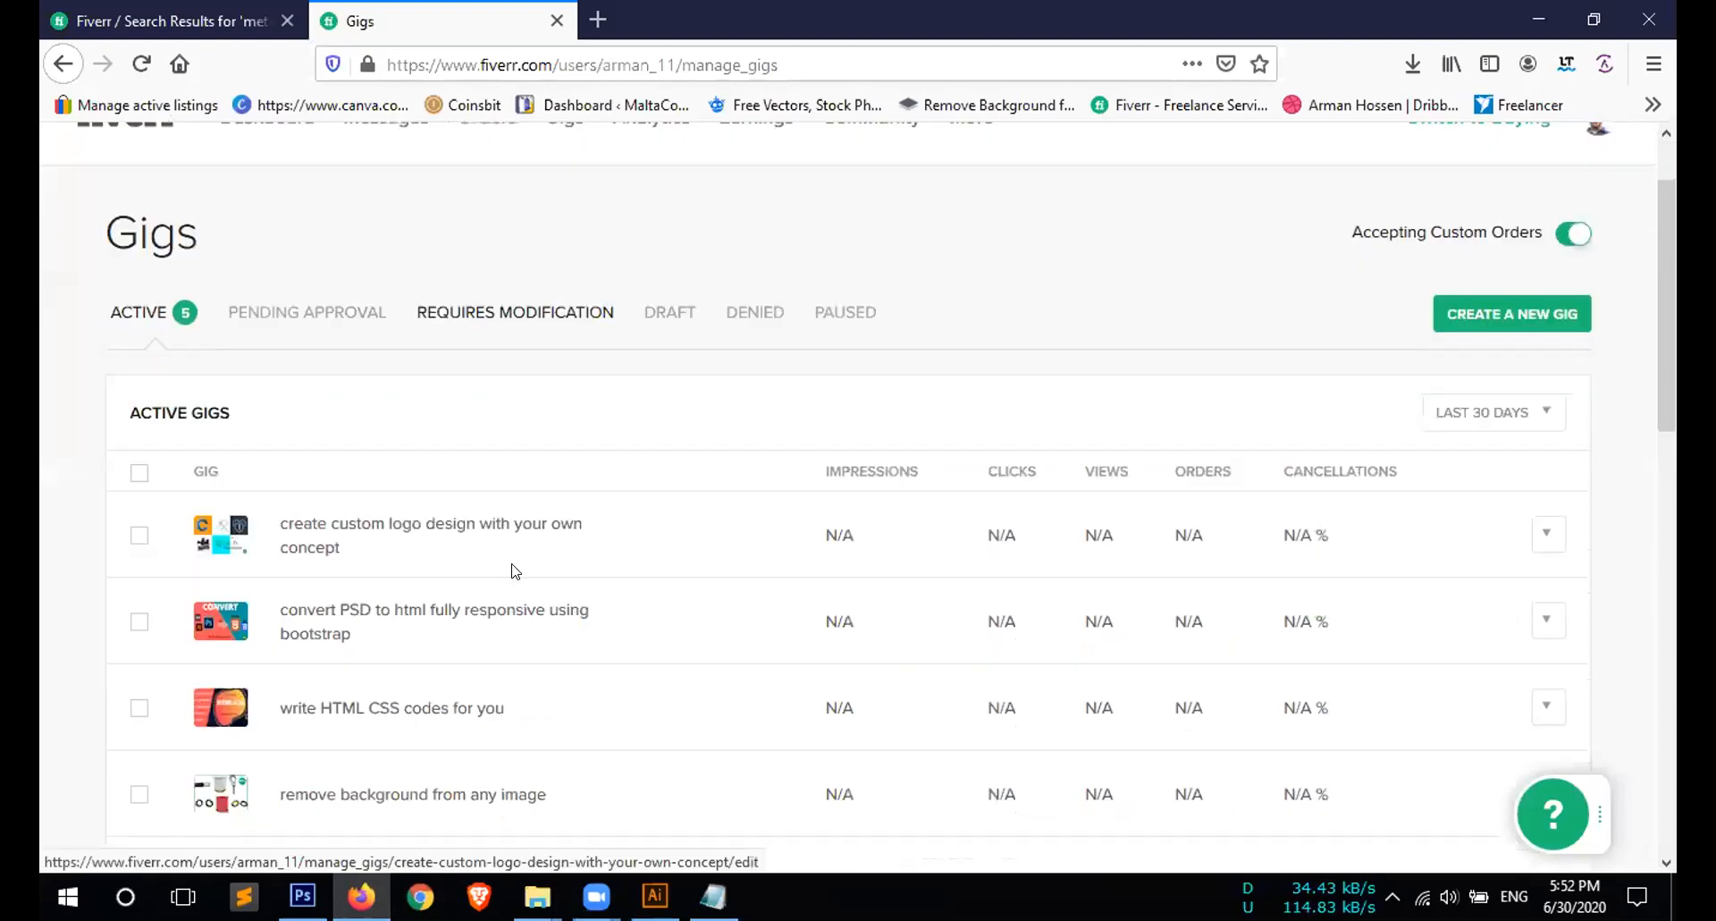
click(290, 535)
click(1531, 541)
click(1448, 540)
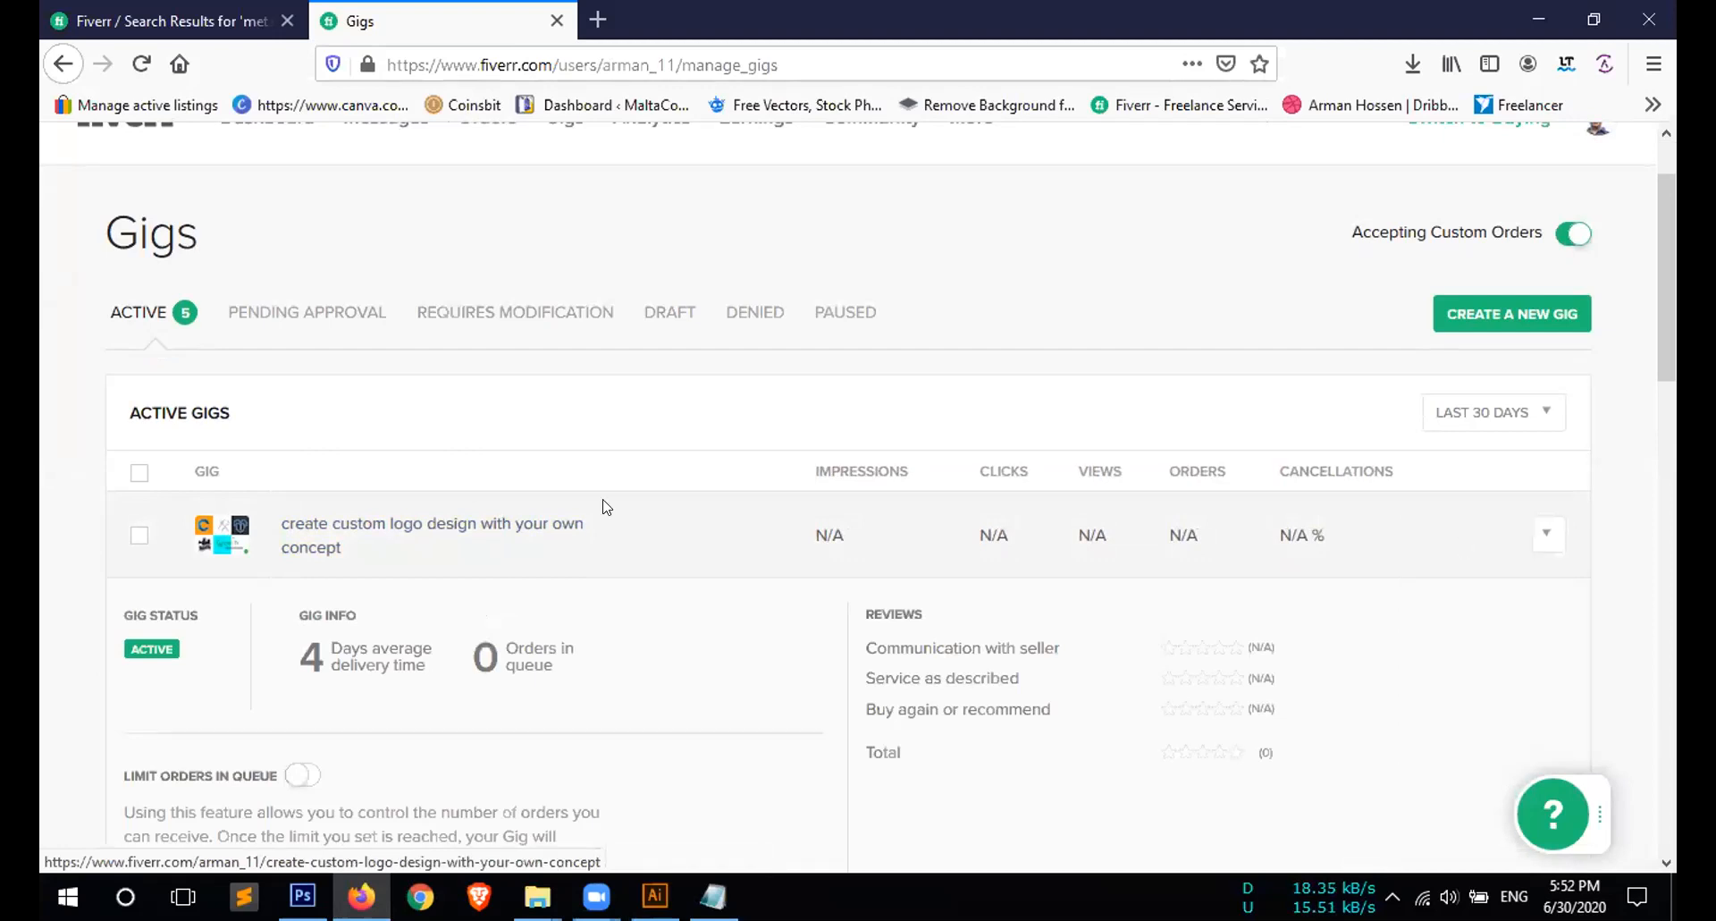
Examine the logo gig's sample image and its Standard and Premium package details
scroll(983, 471, down, 2)
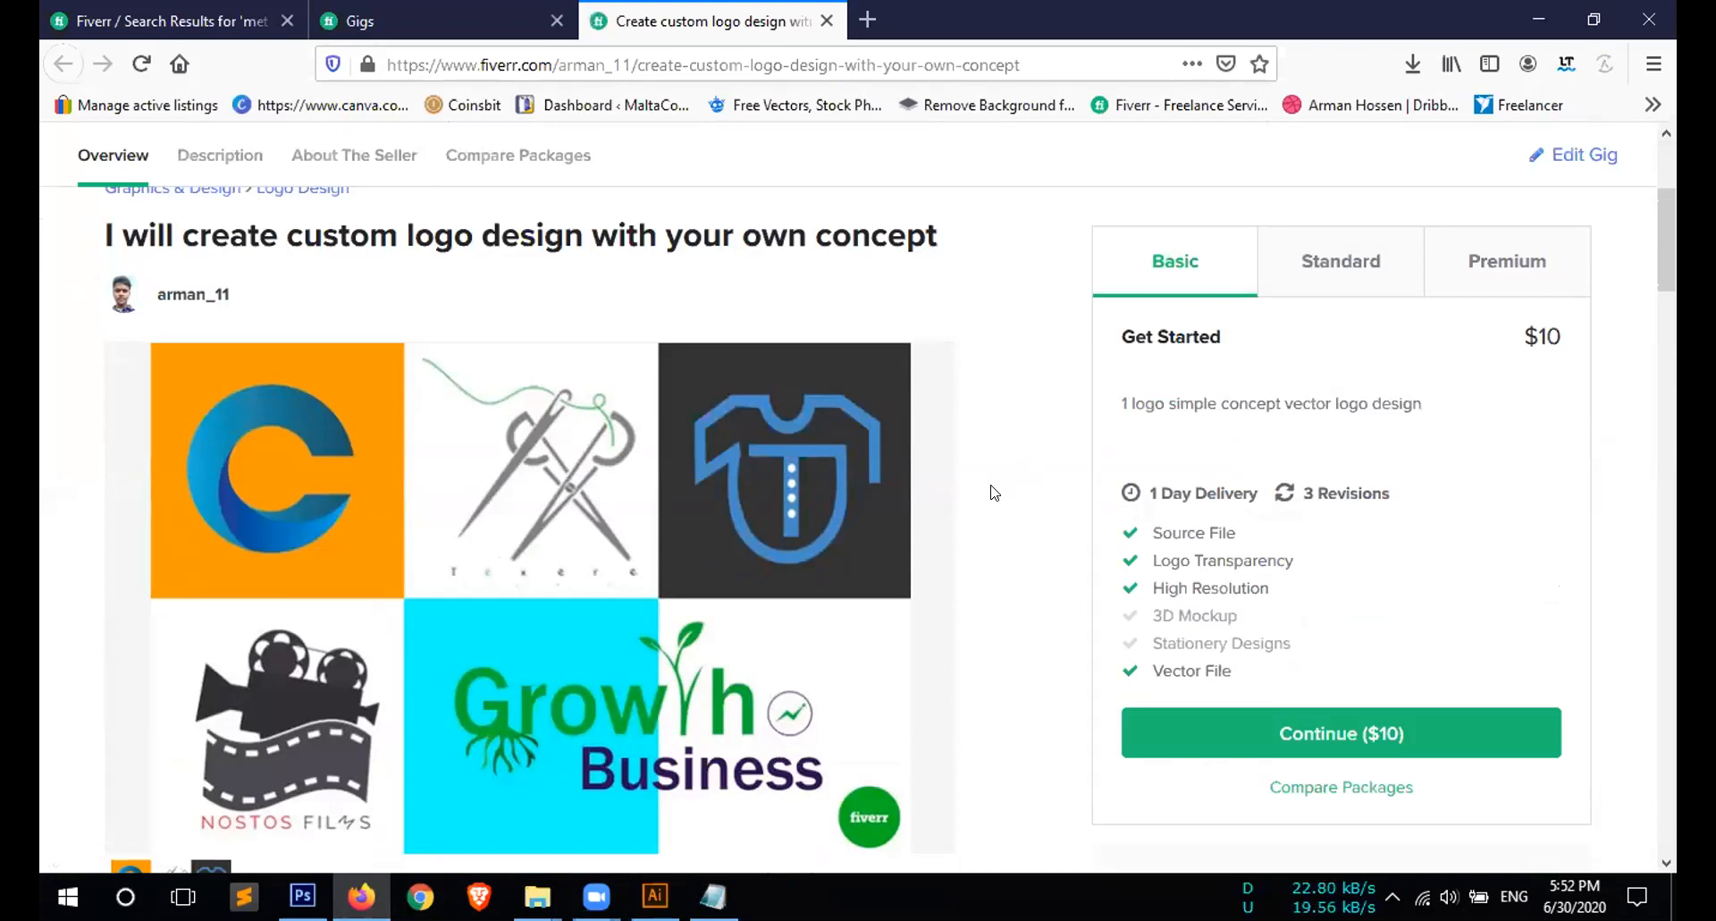
scroll(991, 493, down, 1)
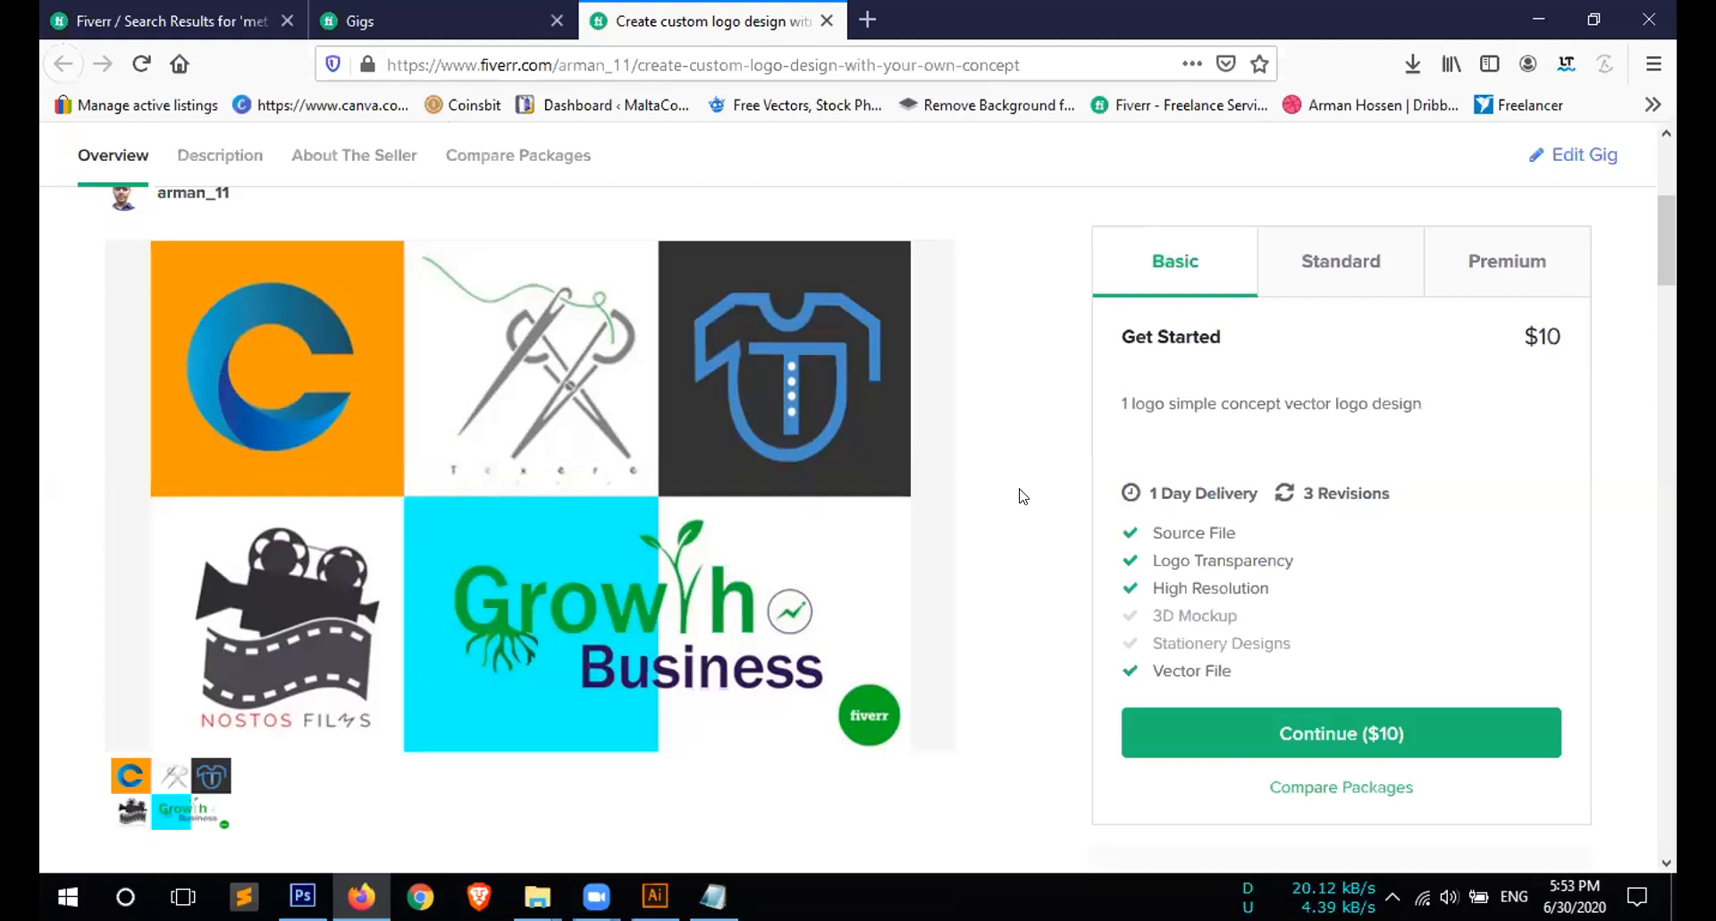
click(1343, 281)
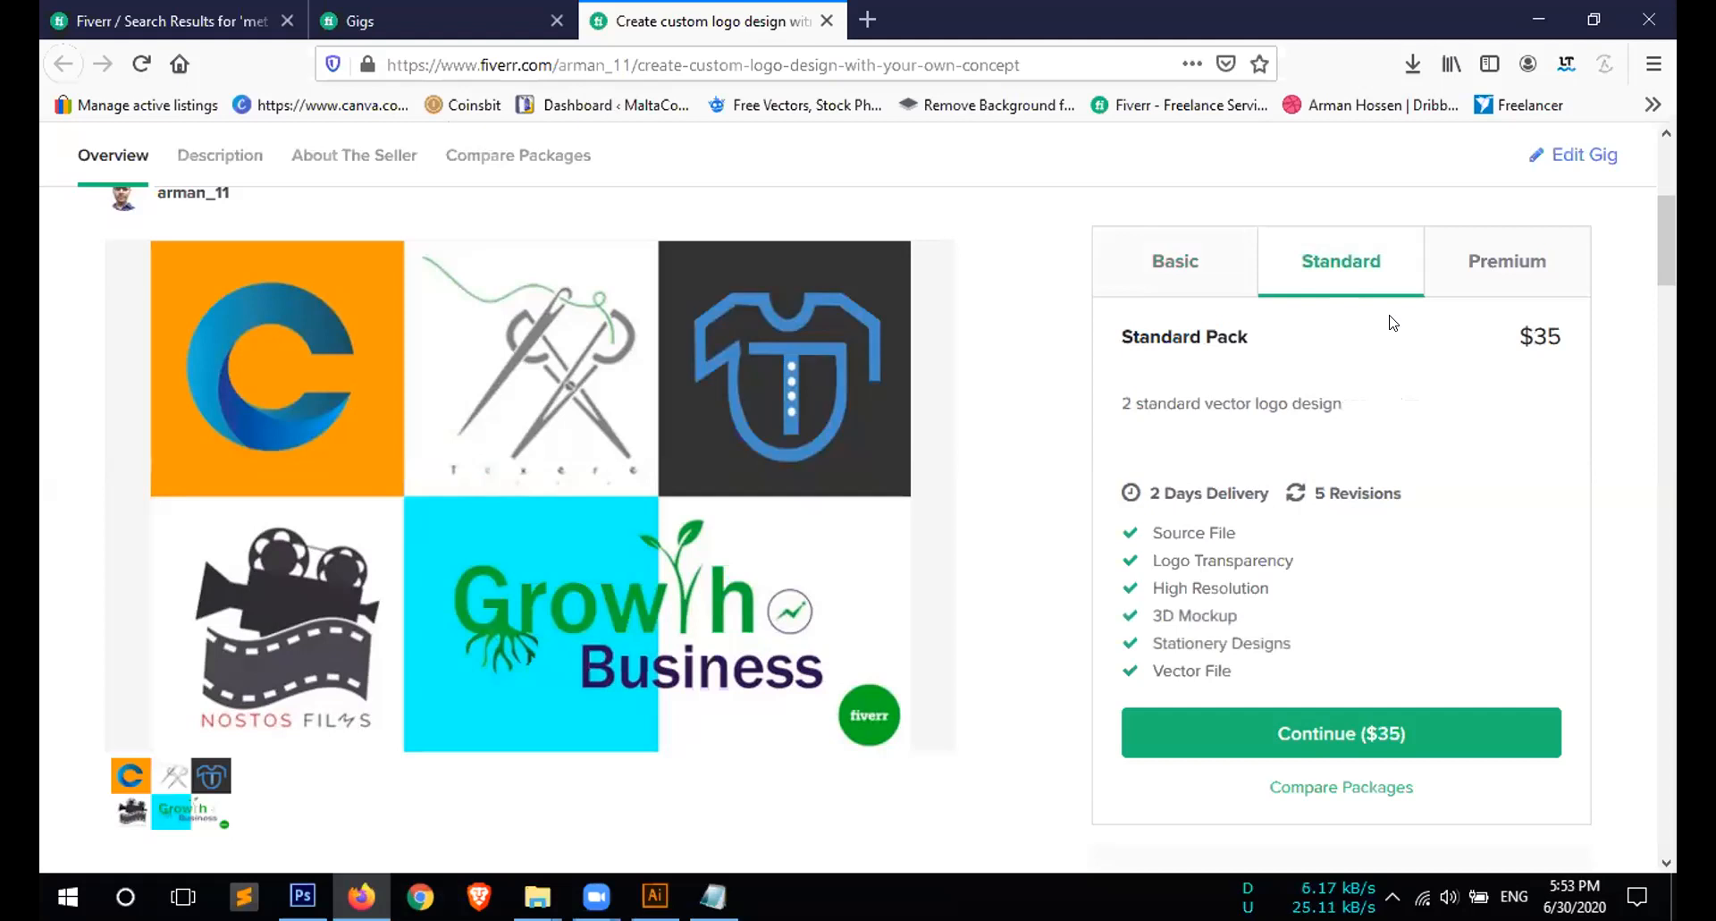
click(1477, 270)
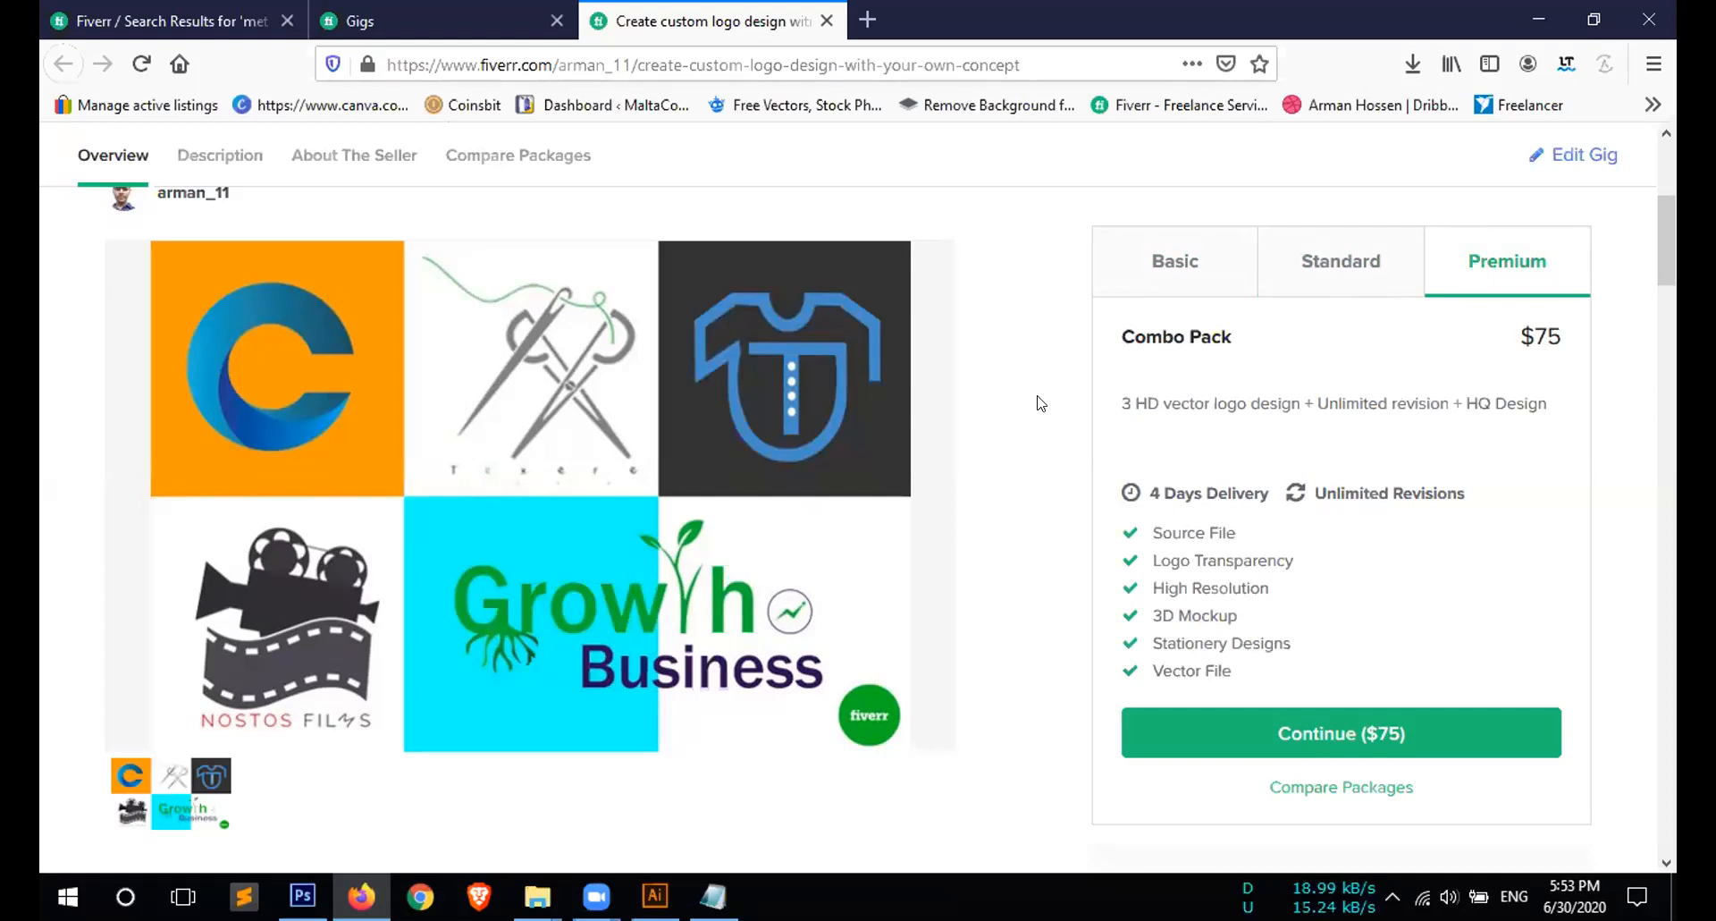
Review the logo gig's description, seller section and package comparison table down to the totals
scroll(1037, 412, down, 3)
scroll(1032, 419, down, 10)
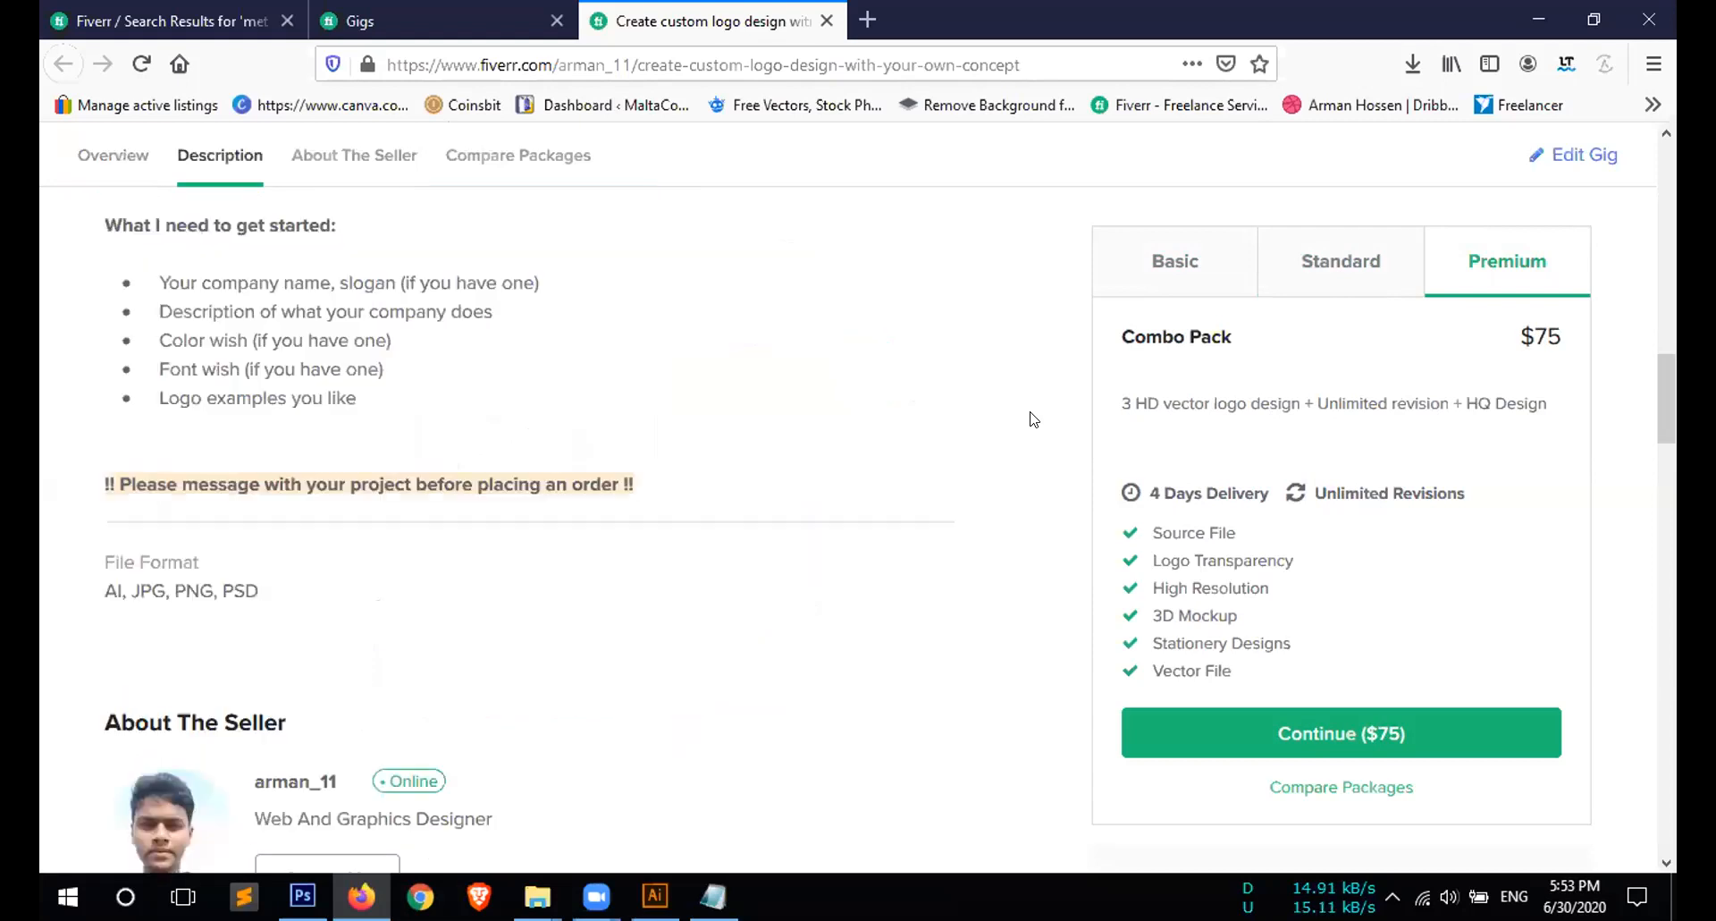
scroll(695, 837, down, 5)
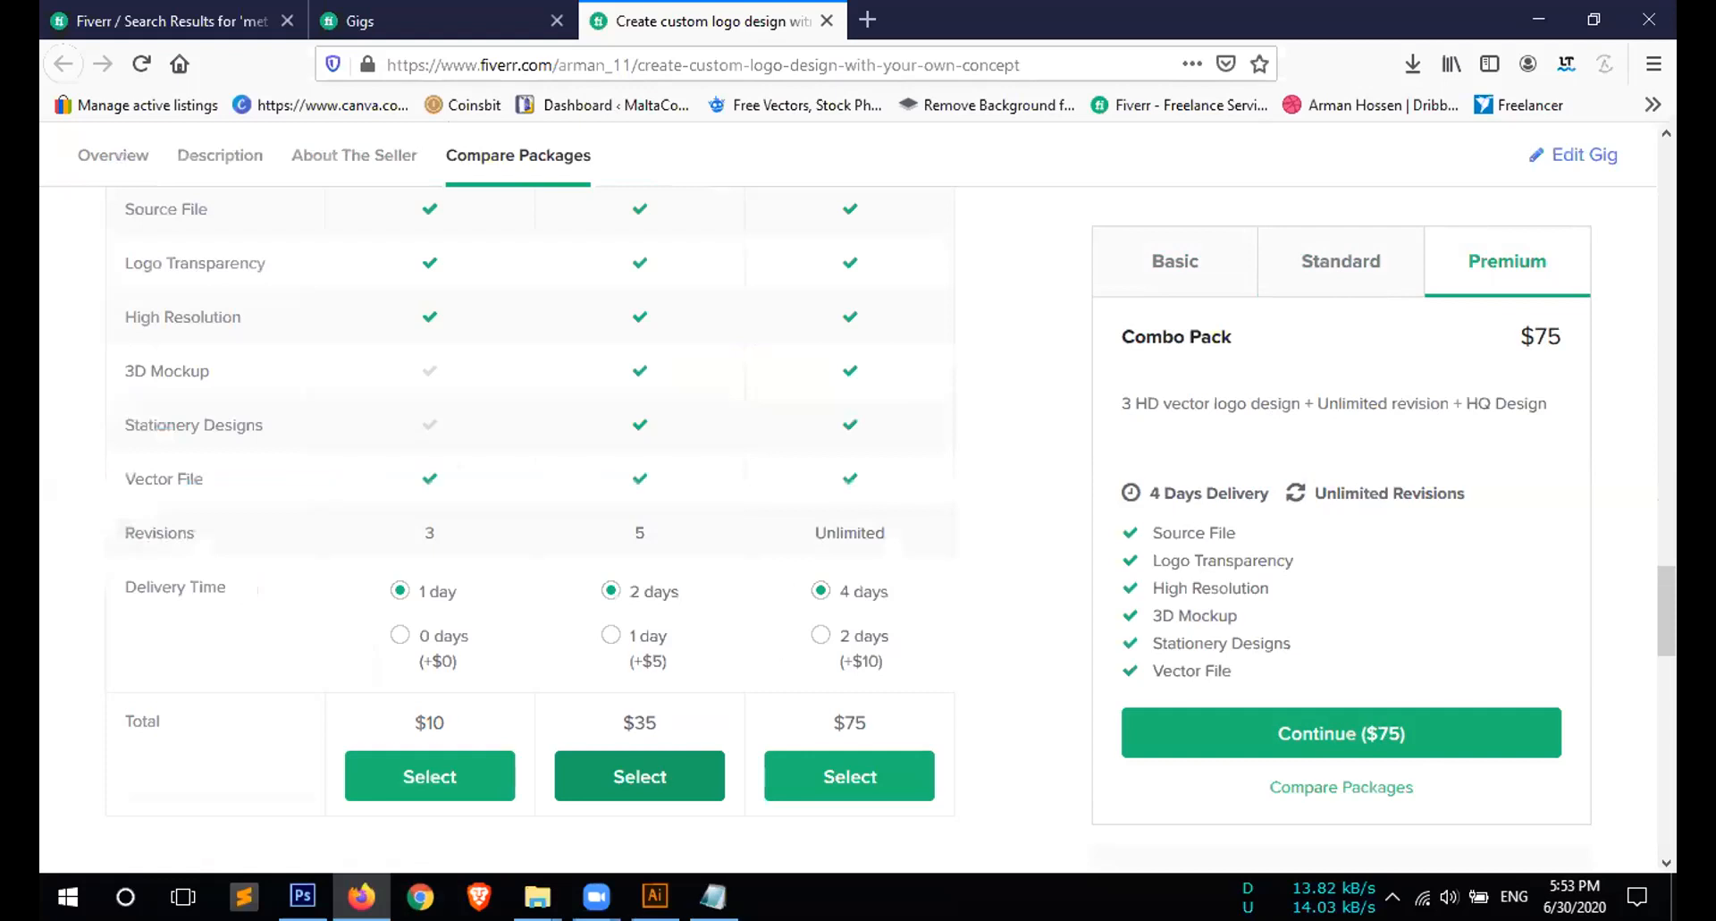
Switch to Illustrator and examine the perspective grid, the black vertical stripes and the orange striped coil artwork
key(alt+Tab)
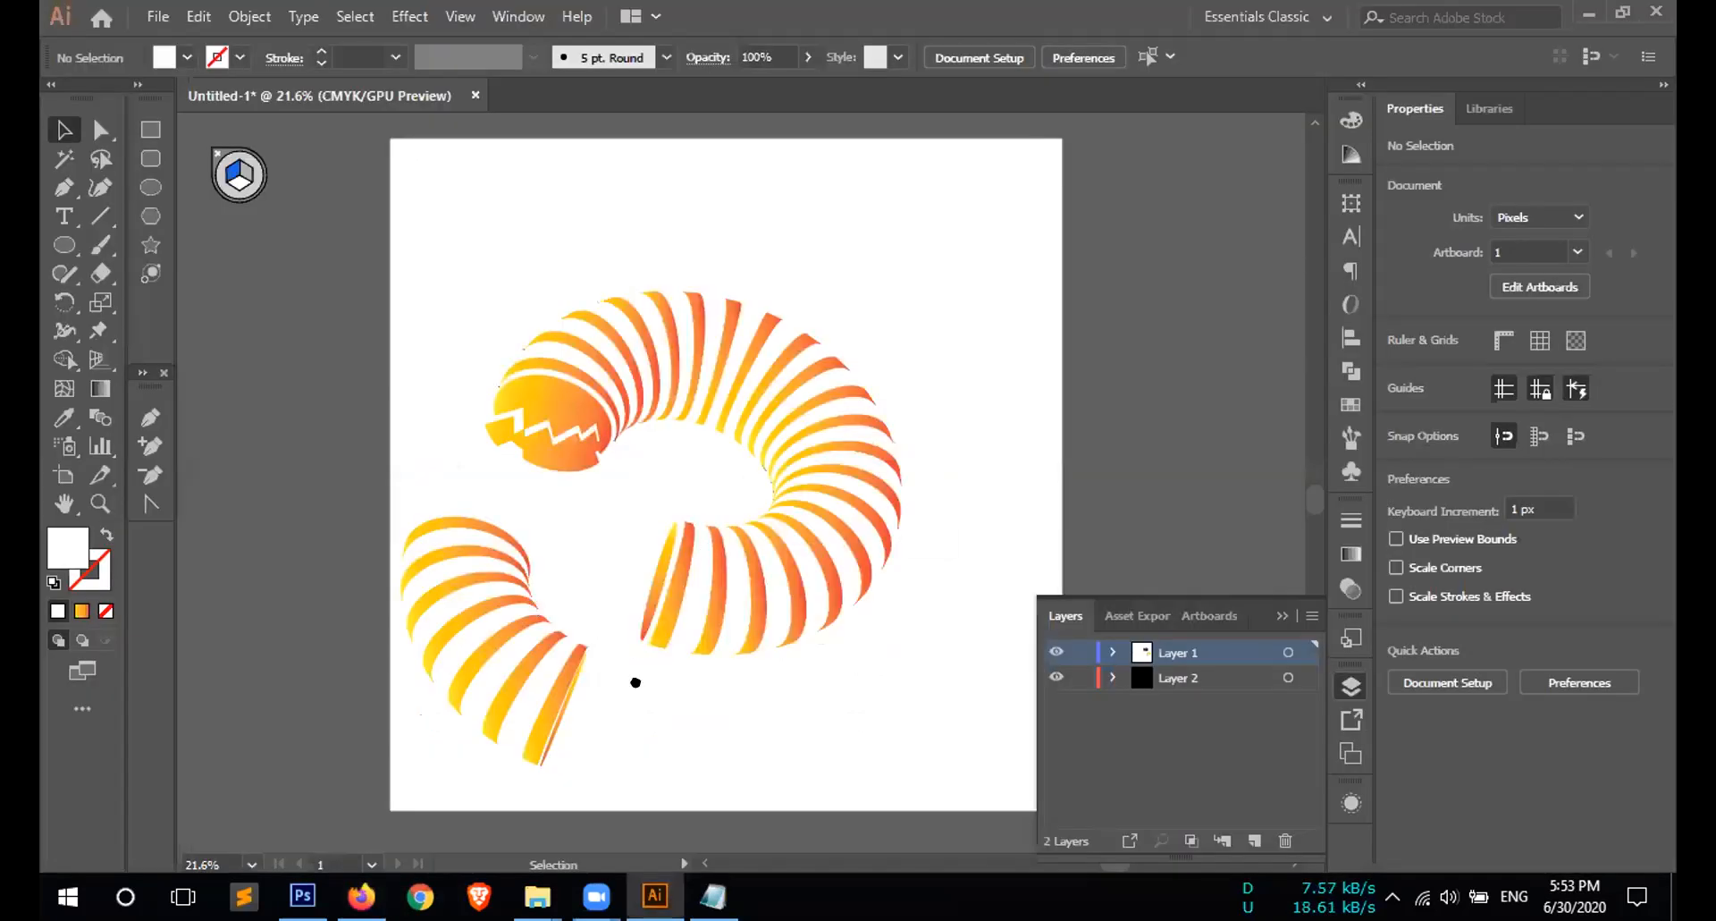
scroll(367, 492, down, 10)
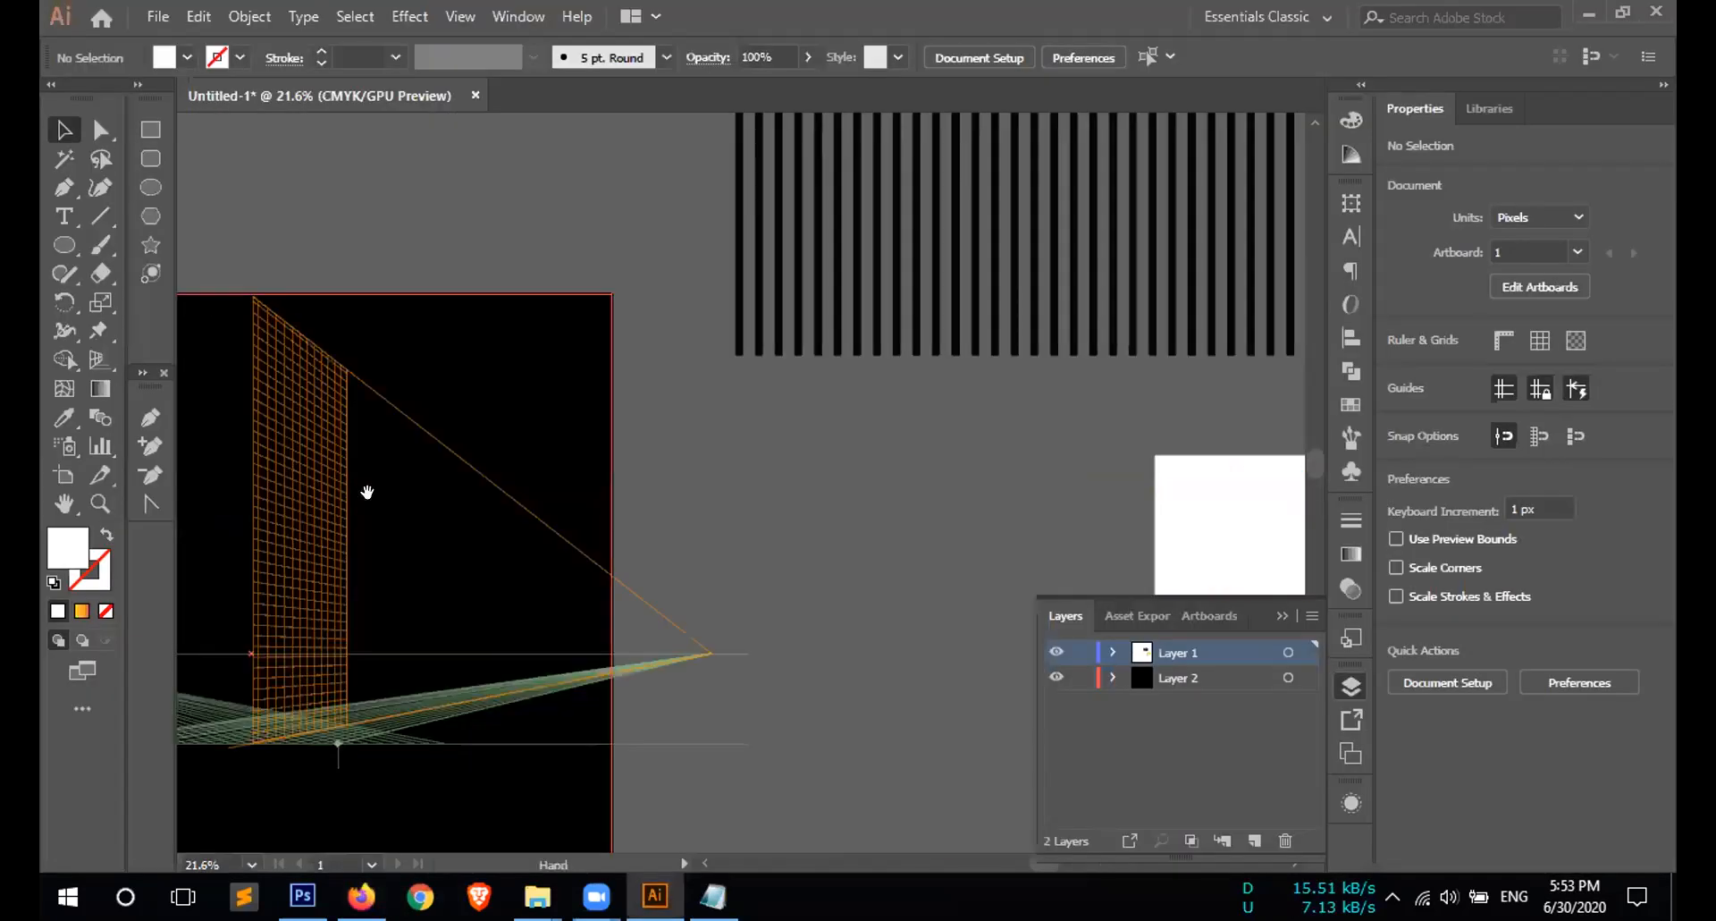
drag(959, 681, 339, 490)
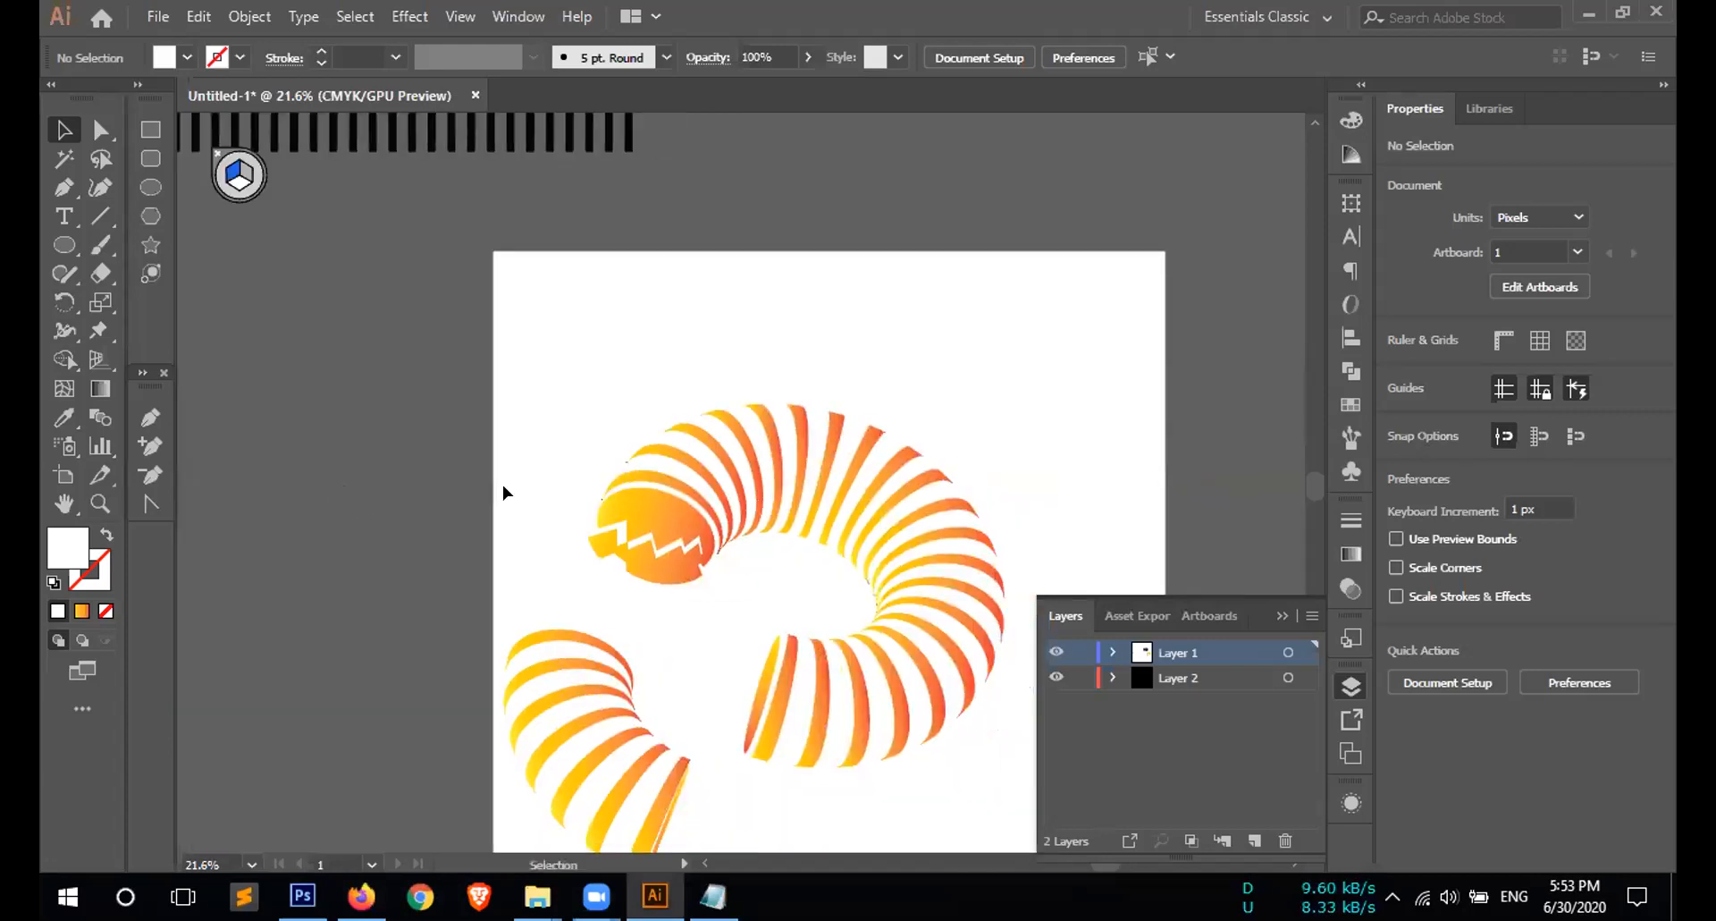
scroll(504, 492, up, 1)
scroll(365, 250, up, 2)
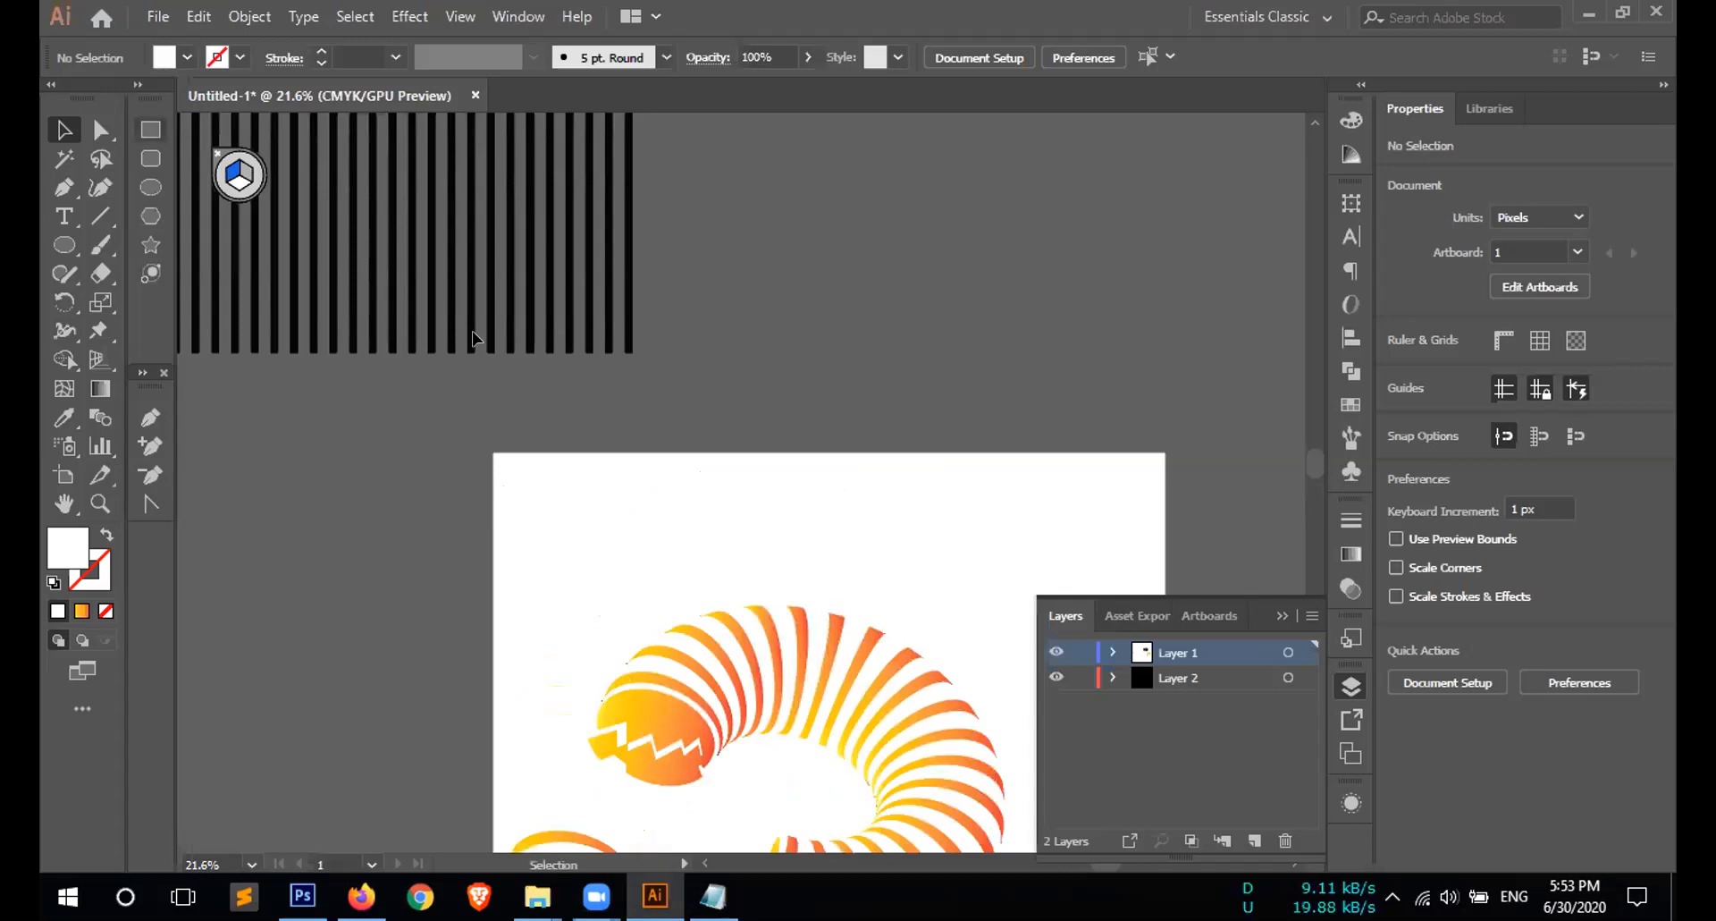
scroll(473, 348, up, 2)
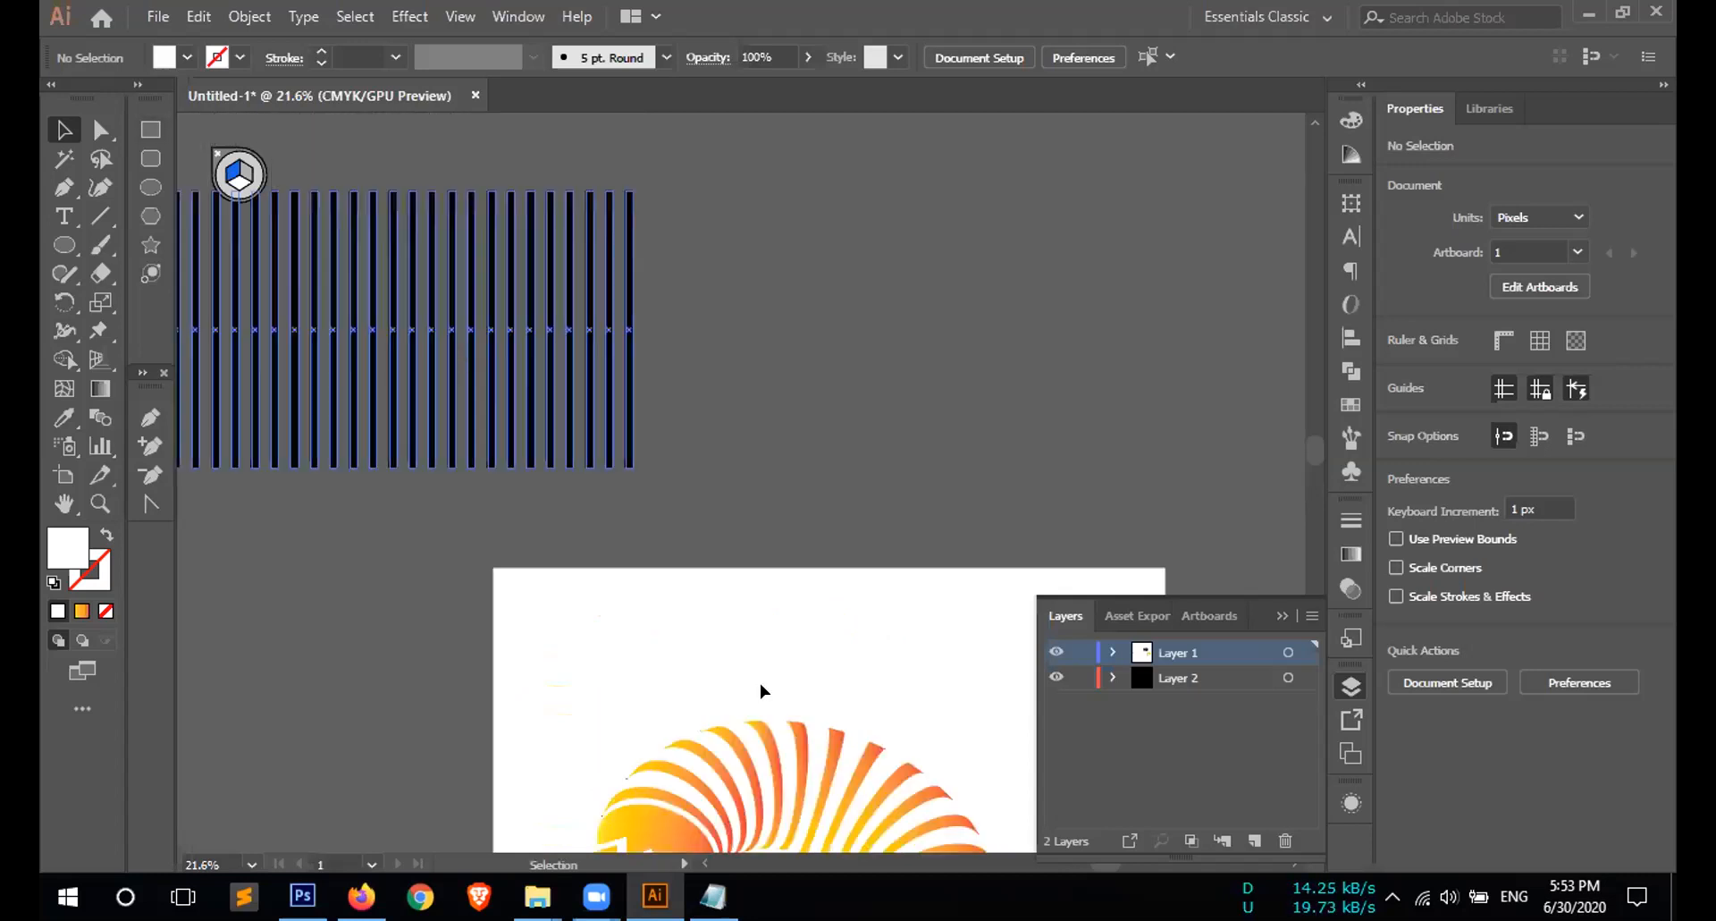
scroll(811, 667, down, 2)
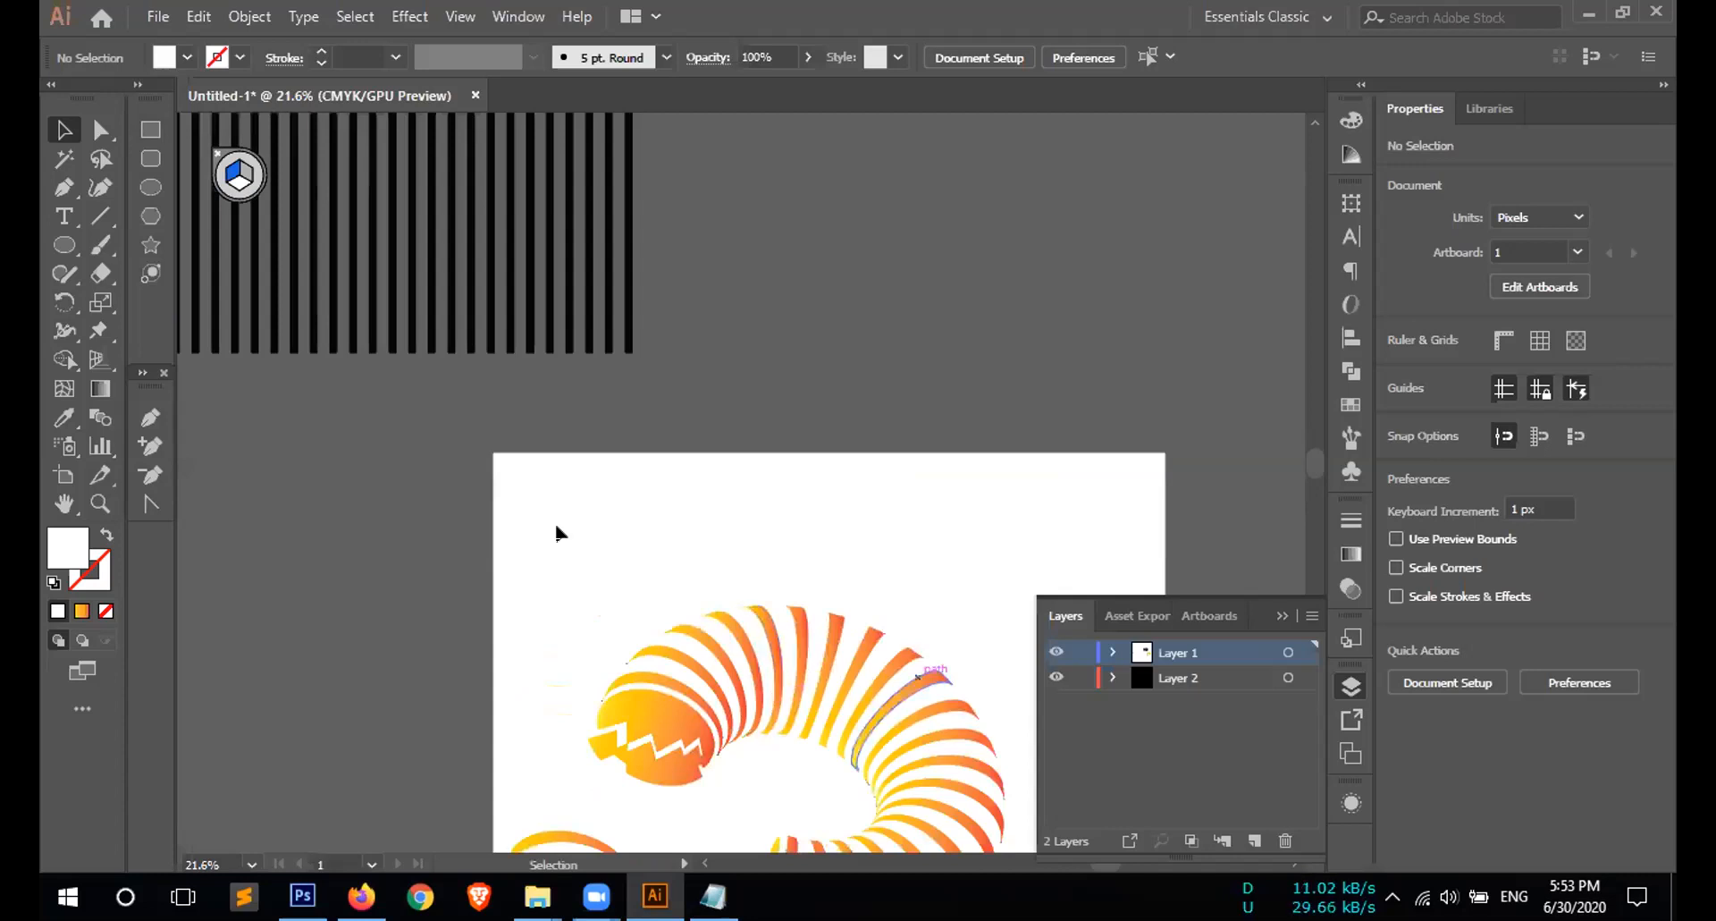
scroll(556, 533, down, 3)
scroll(556, 533, up, 4)
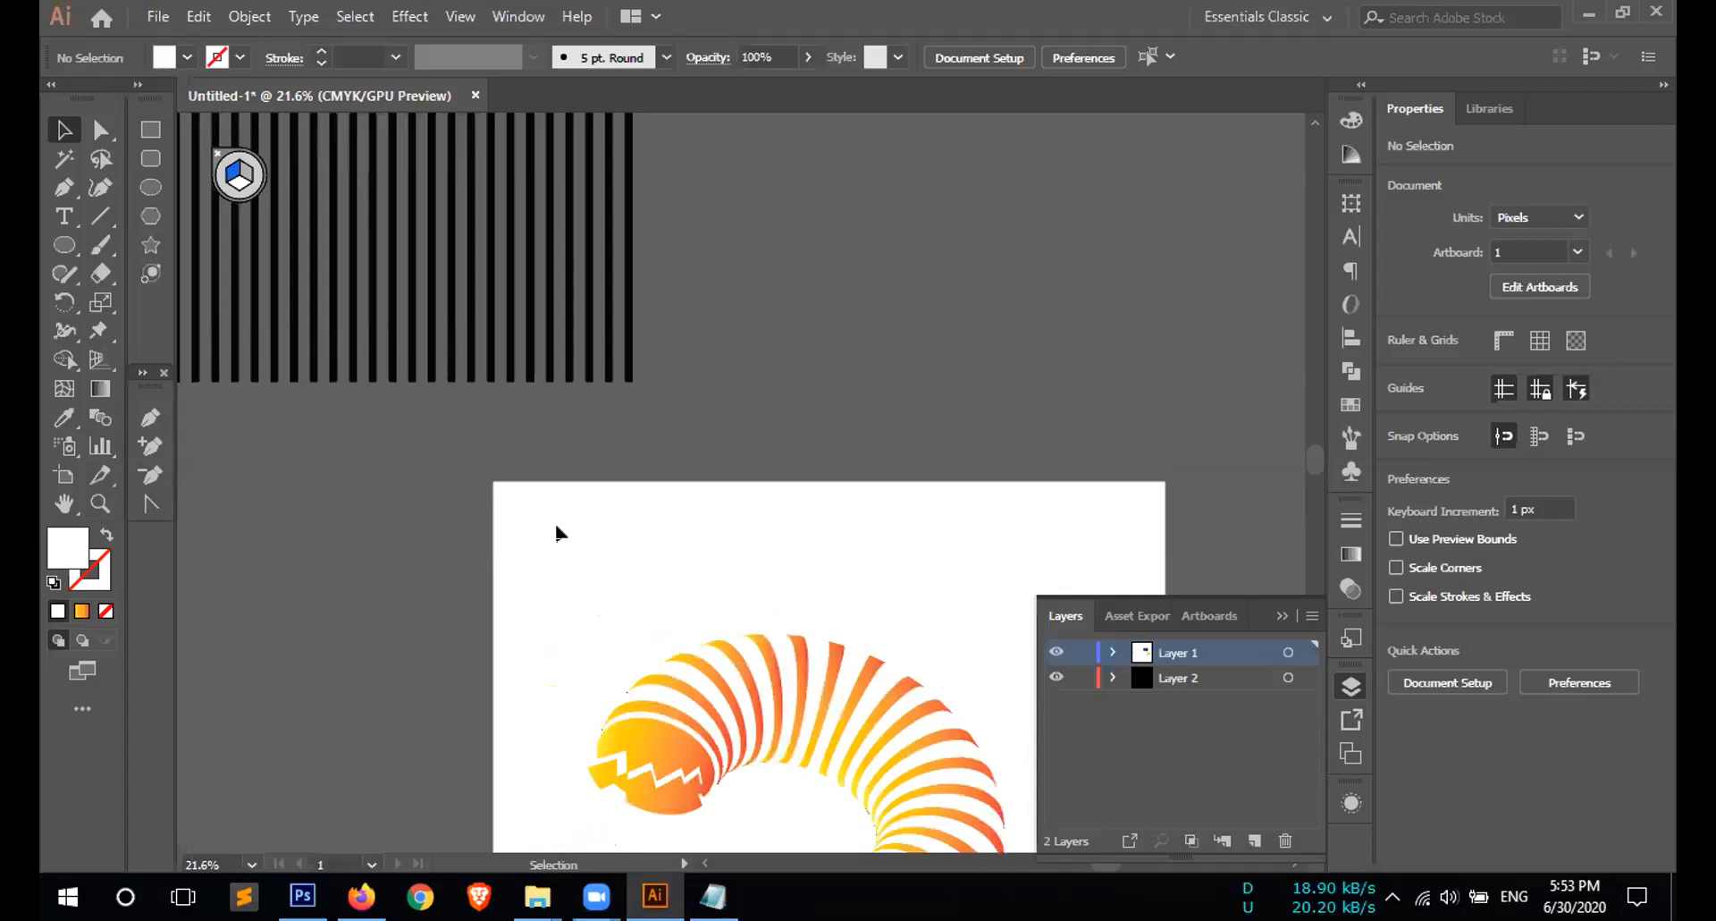
scroll(556, 533, up, 1)
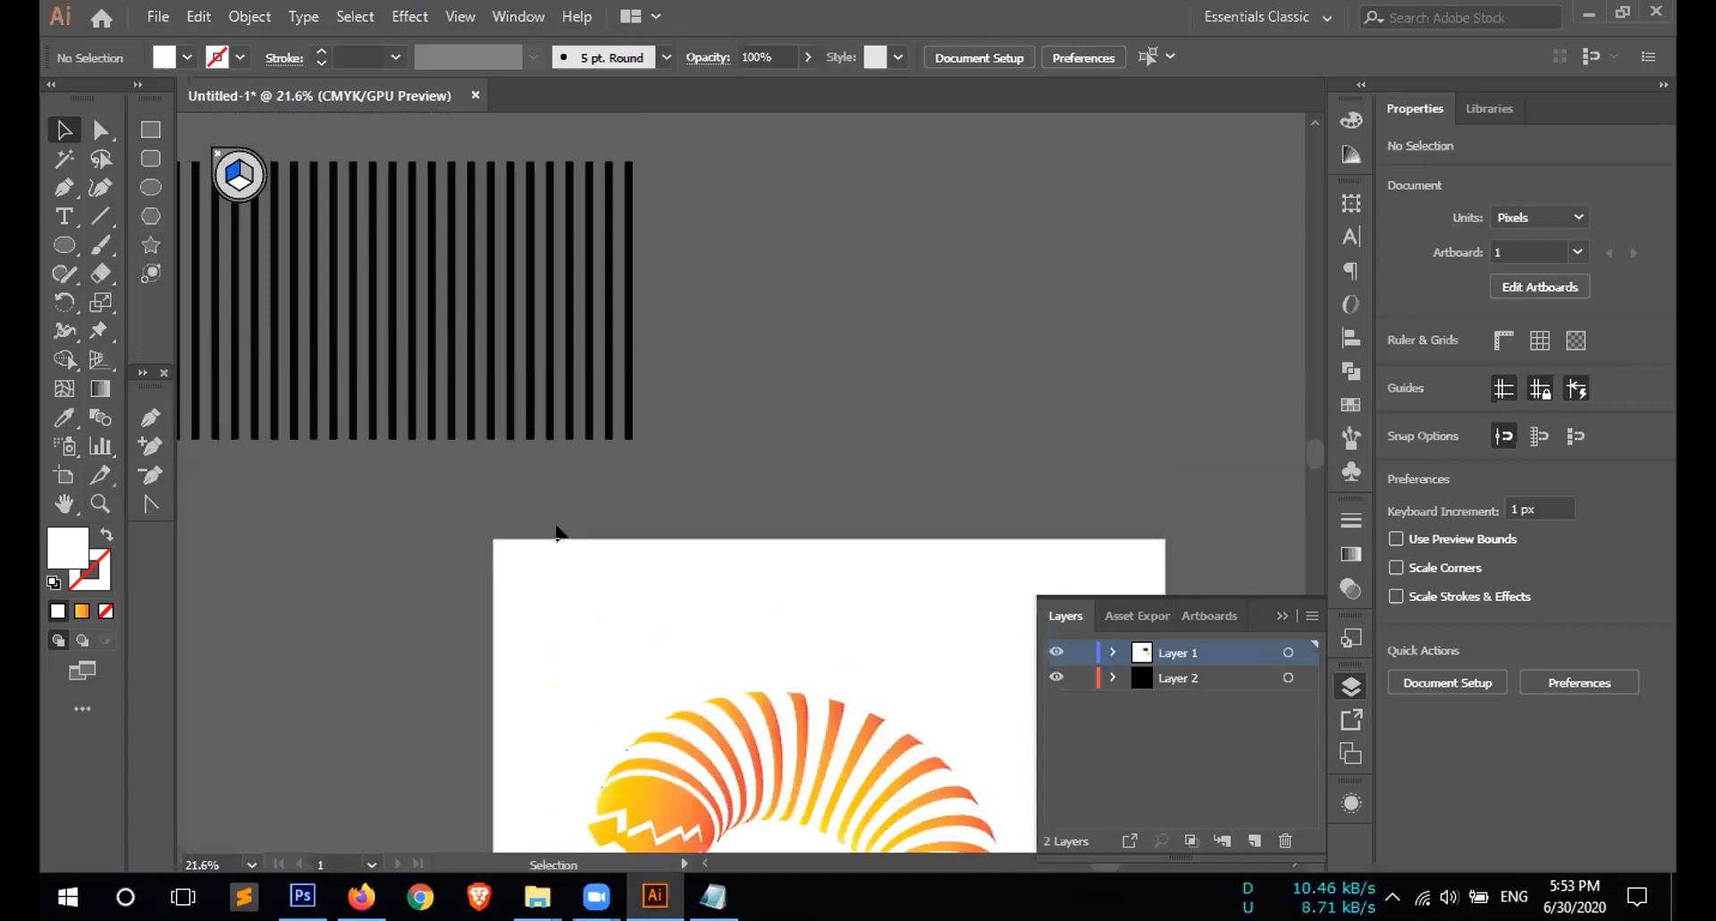